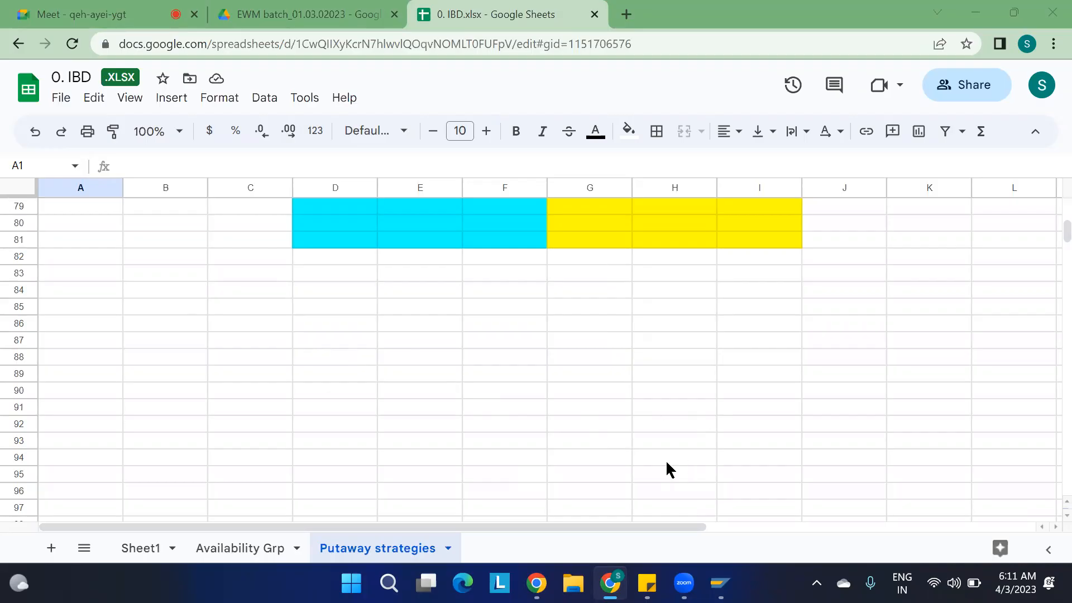
# Switch to SAP Logon and log on to the MD1 S/4HANA system with the user name and account password.
pyautogui.click(721, 583)
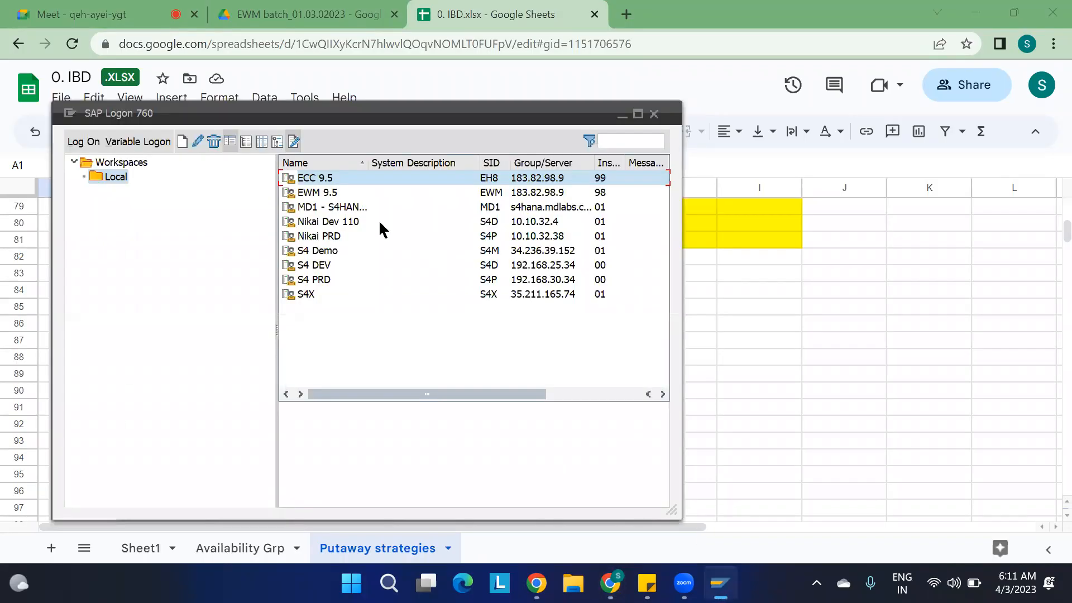
pyautogui.doubleClick(311, 208)
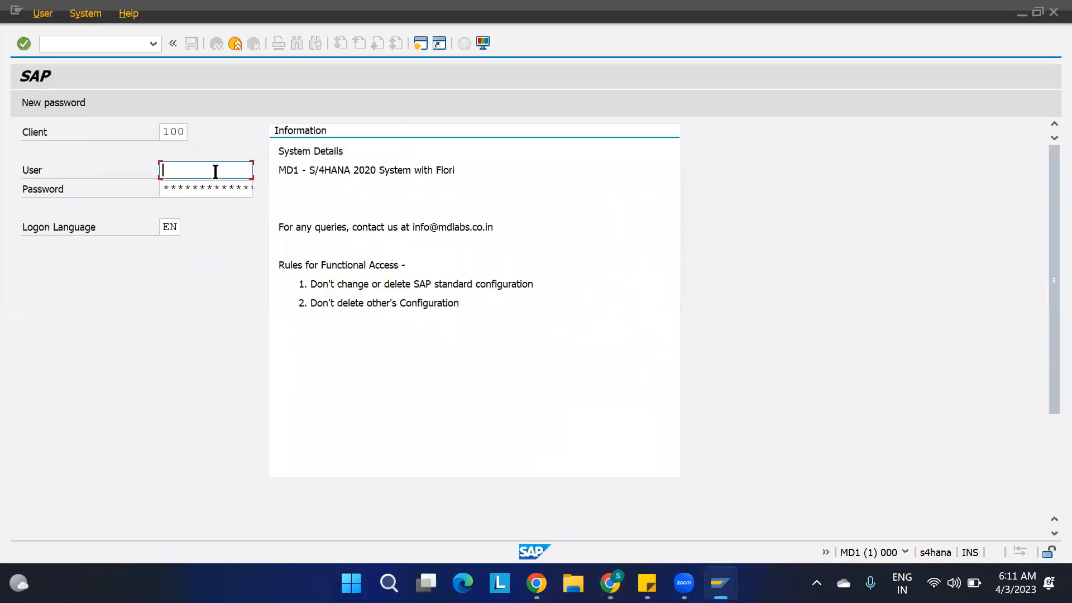
pyautogui.press('Tab')
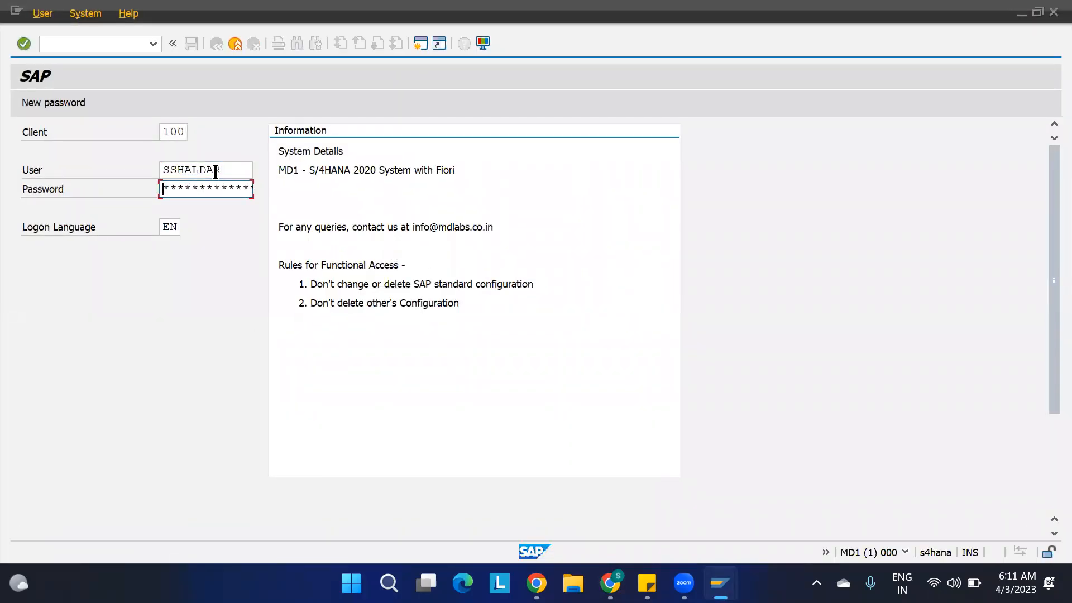
pyautogui.press('capslock')
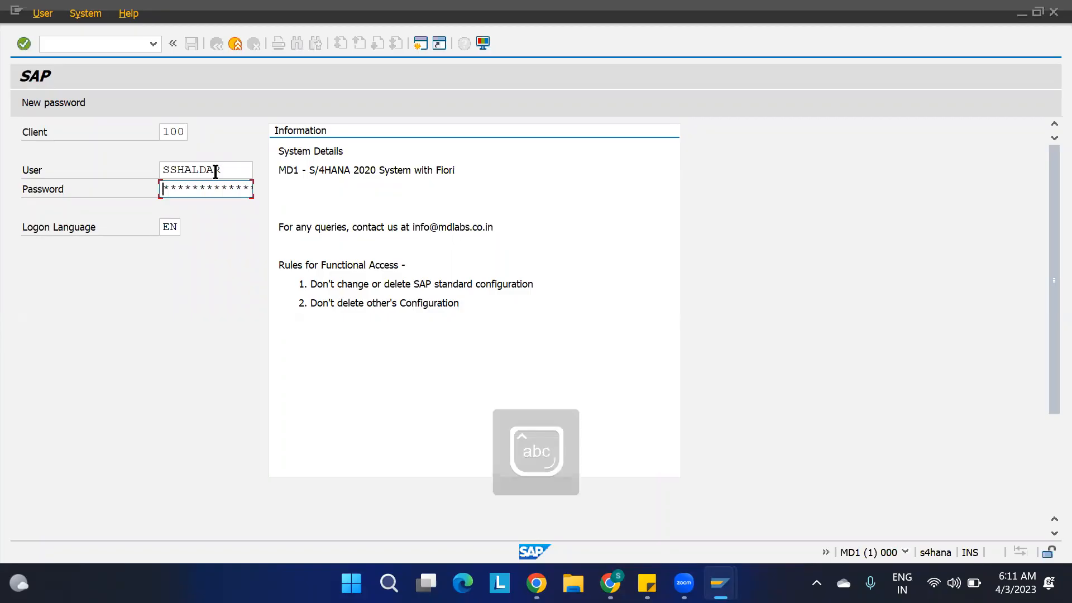
pyautogui.write('**********')
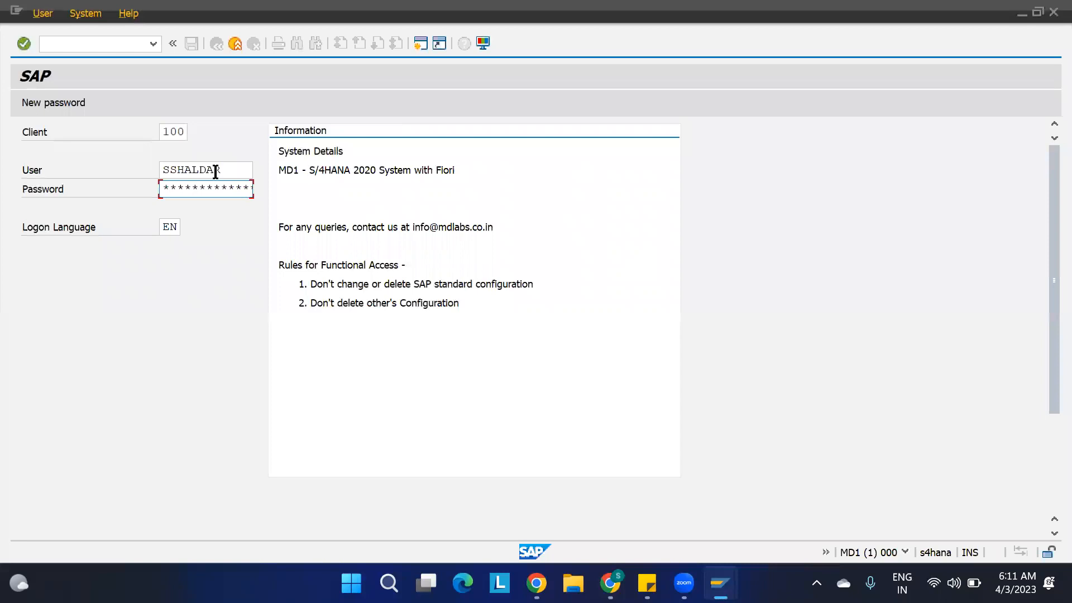
pyautogui.press('Return')
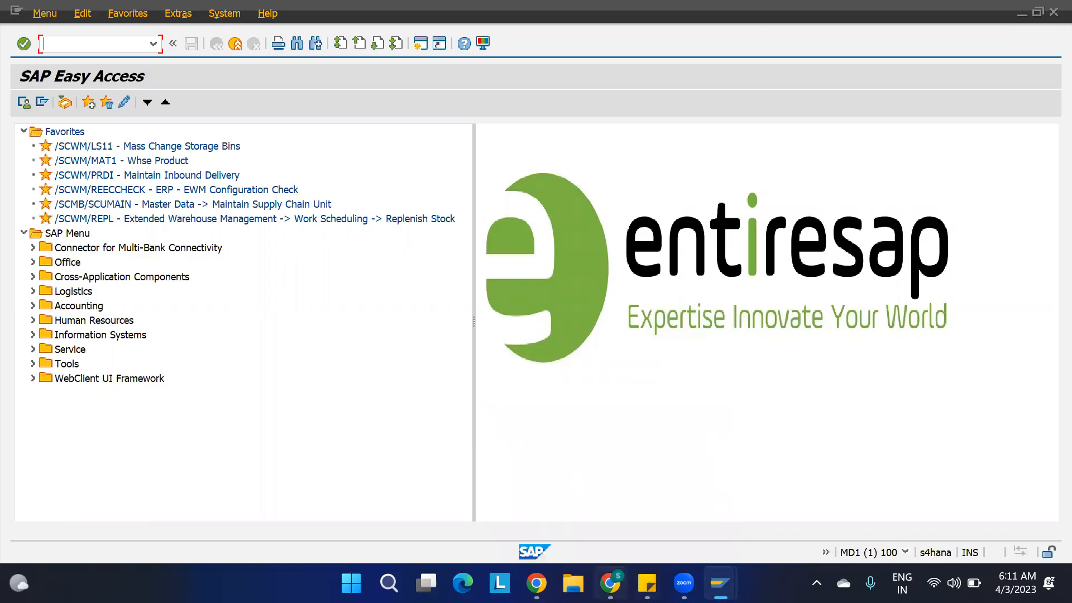
# Switch back to the Google Sheets workbook and enter the heading "Bin determination:" in cell B84 of the Putaway strategies sheet.
pyautogui.click(610, 583)
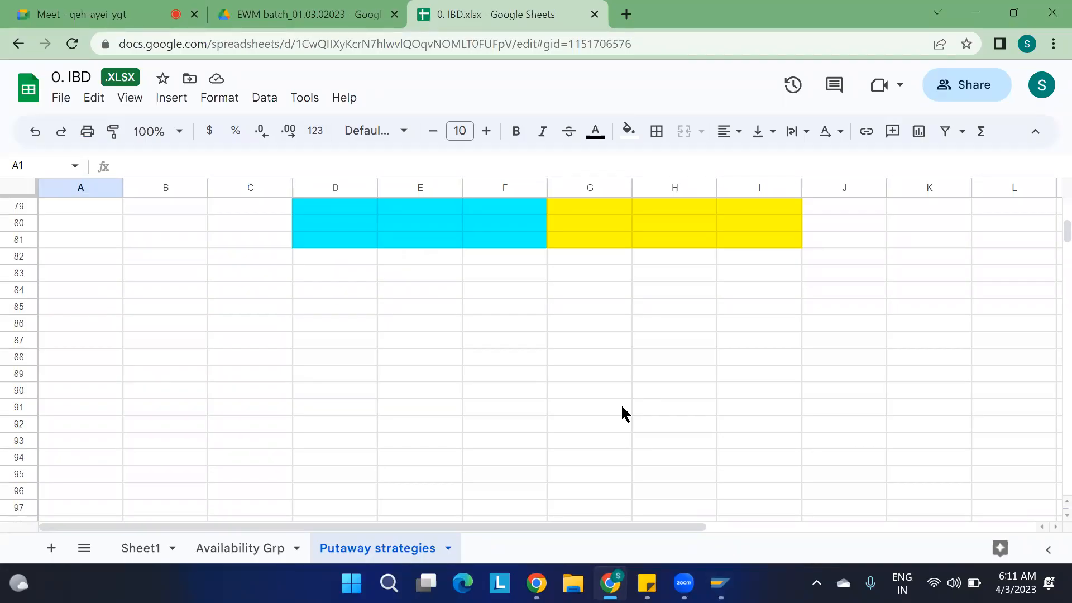
pyautogui.click(178, 296)
pyautogui.write('Bin deter')
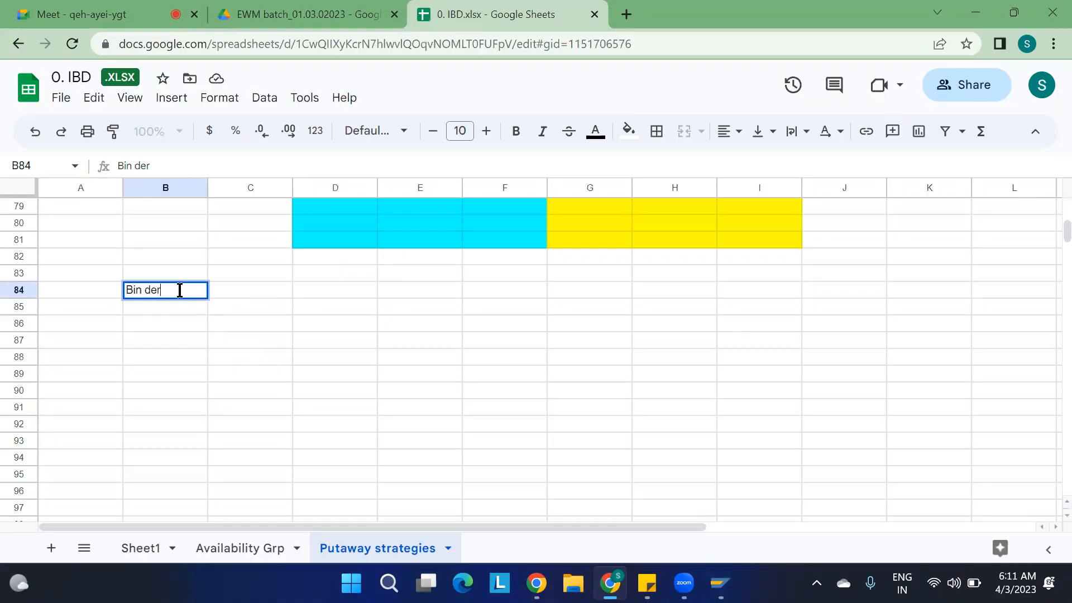
pyautogui.write('minationL')
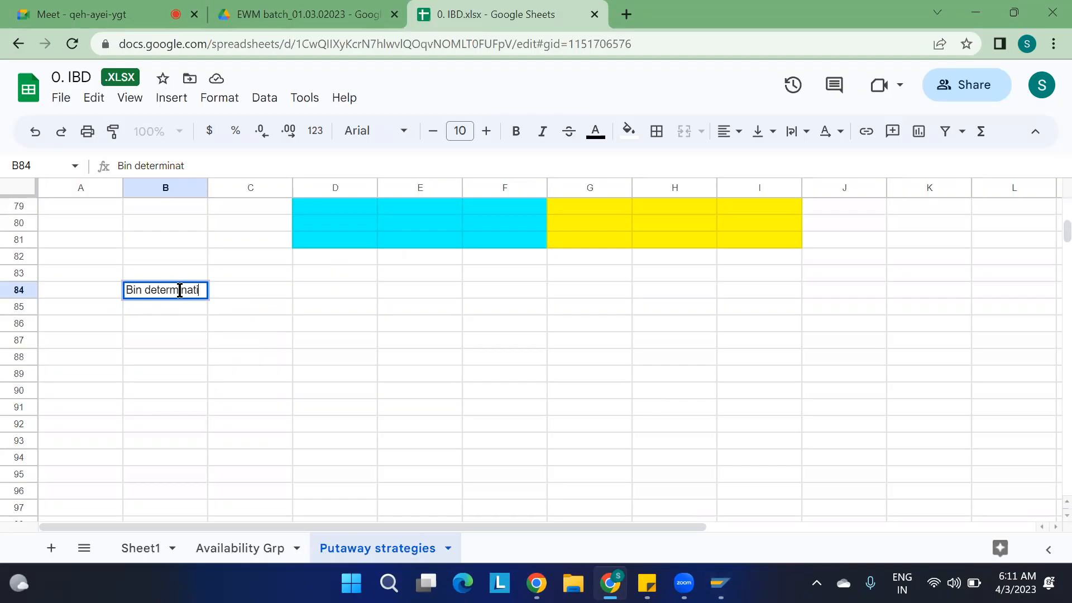
pyautogui.press('BackSpace')
pyautogui.write(':')
pyautogui.press('Return')
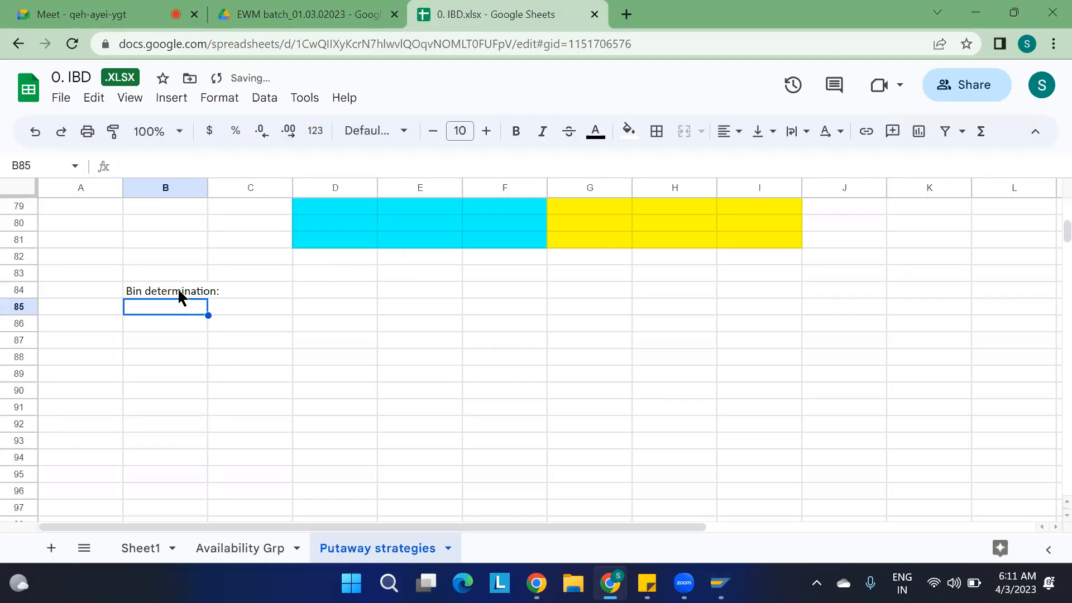
# Enter the label "STORAGE TYPE" in cell I83, below the yellow block.
pyautogui.click(321, 341)
pyautogui.scroll(3, 321, 340)
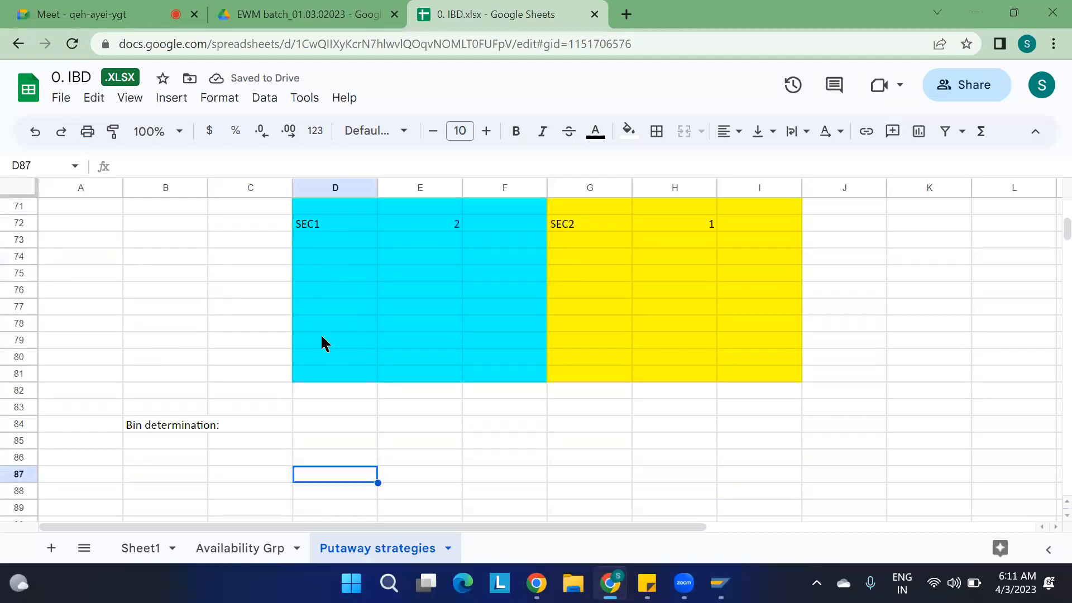
pyautogui.scroll(-1, 321, 341)
pyautogui.click(737, 372)
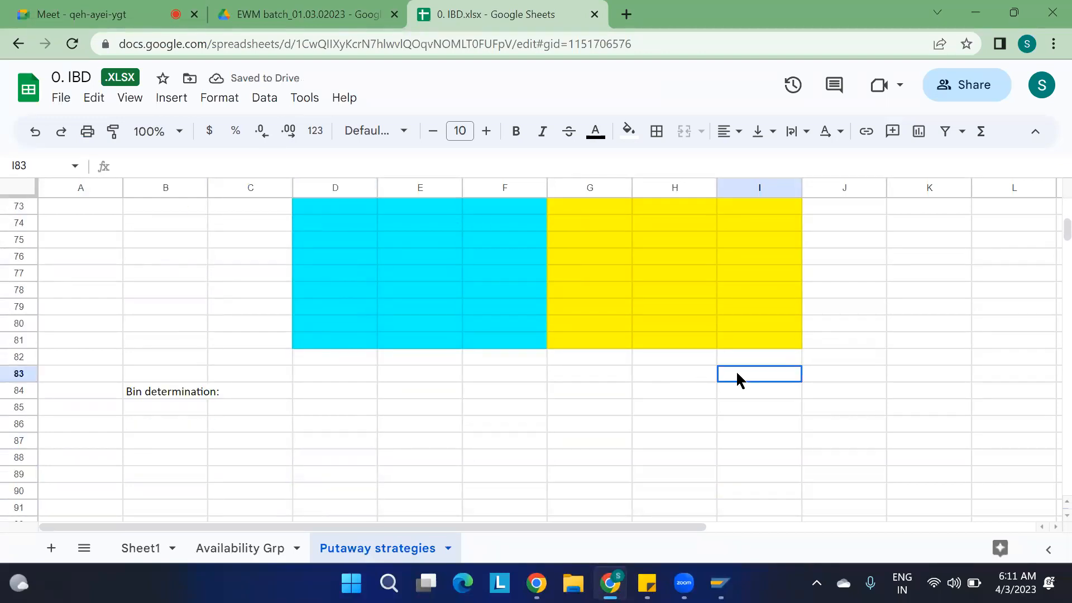
pyautogui.press('capslock')
pyautogui.write('ST')
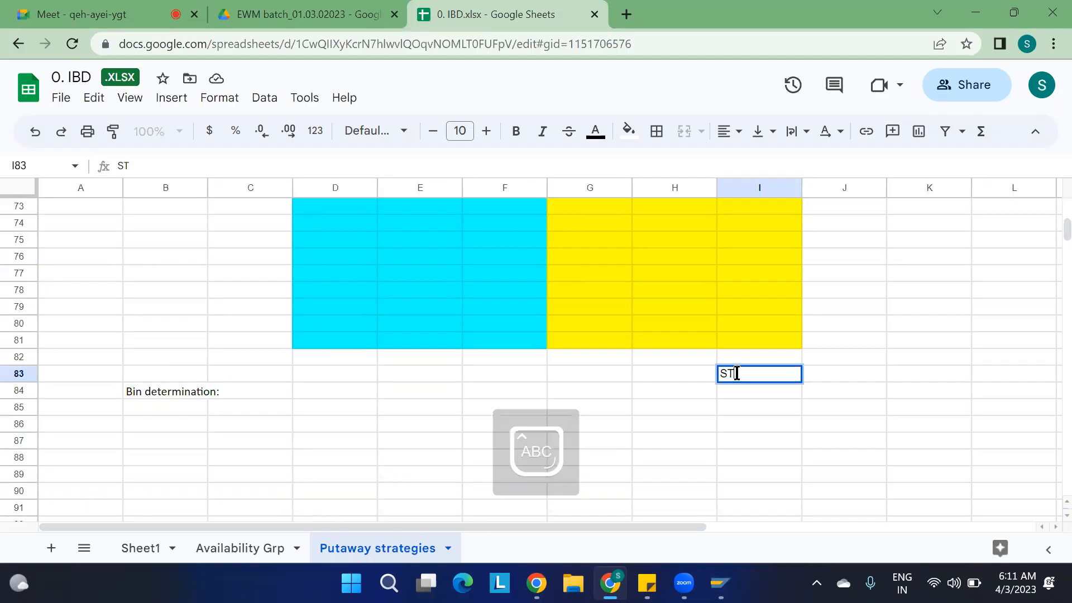
pyautogui.write('ORAGE TYPE')
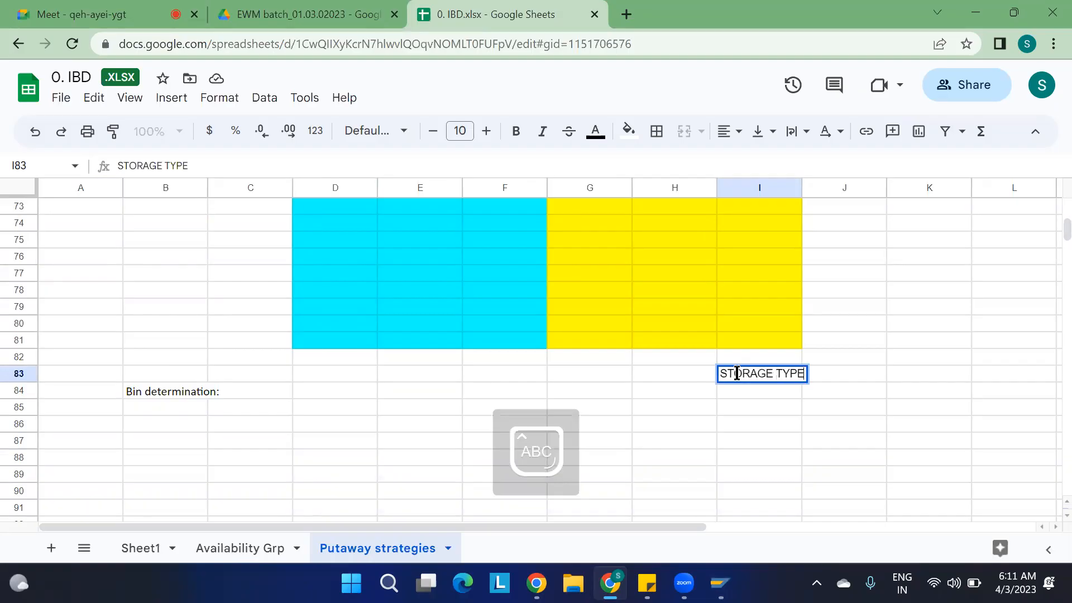
pyautogui.press('Return')
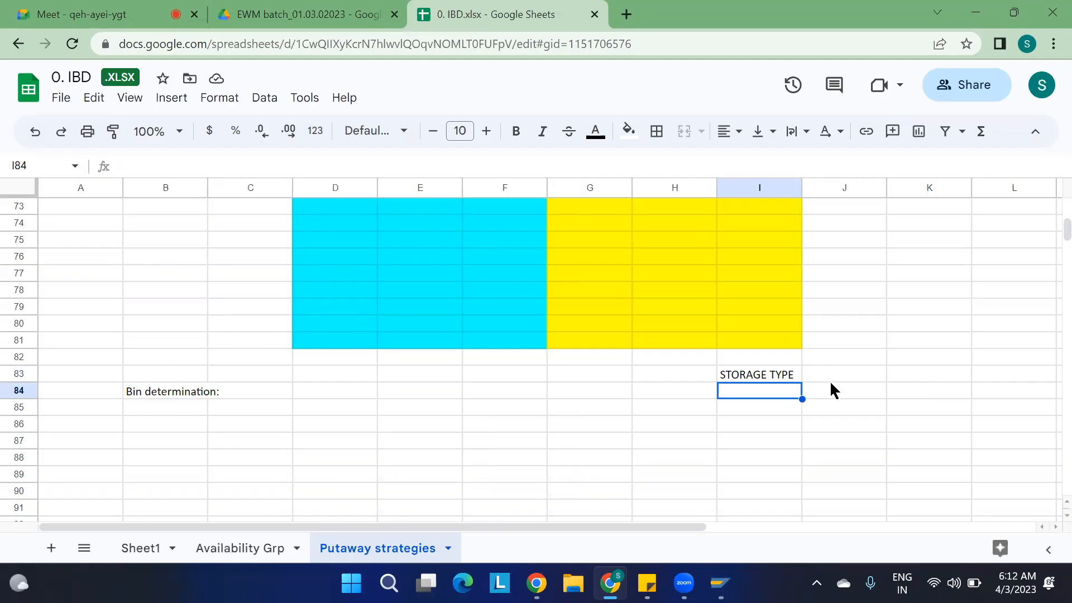
# List the storage types ST01 in cell J83 and ST02 in cell J84.
pyautogui.click(844, 380)
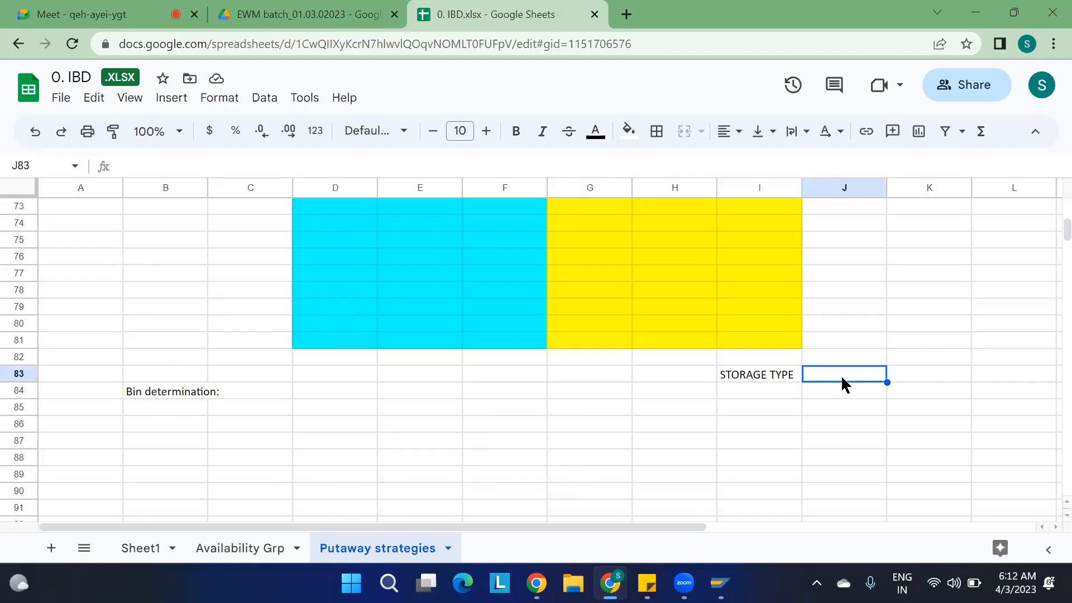
pyautogui.write('ST01')
pyautogui.press('Return')
pyautogui.write('ST02')
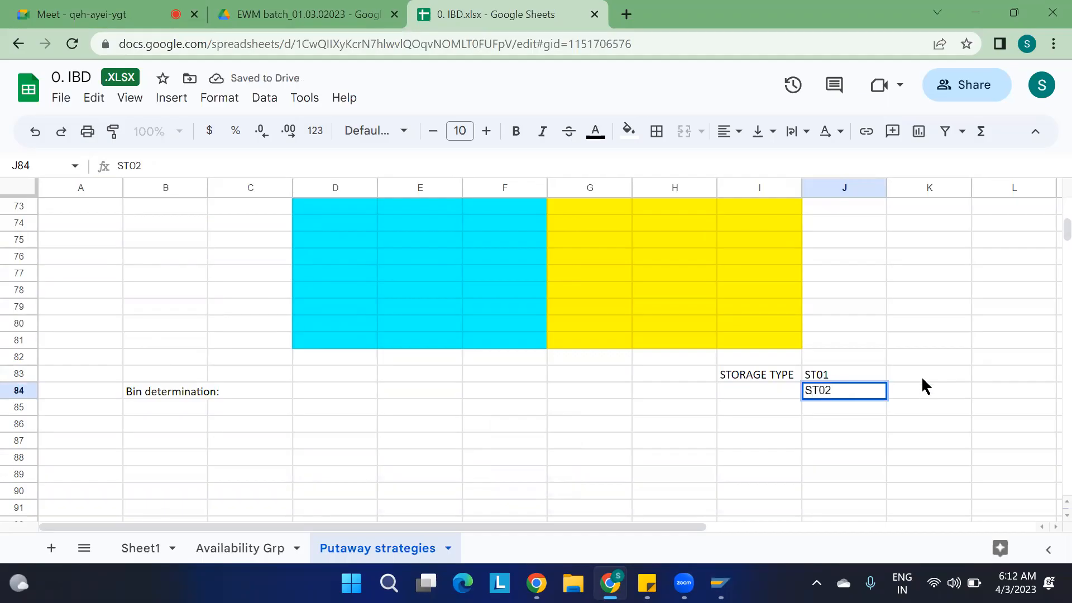
pyautogui.click(918, 375)
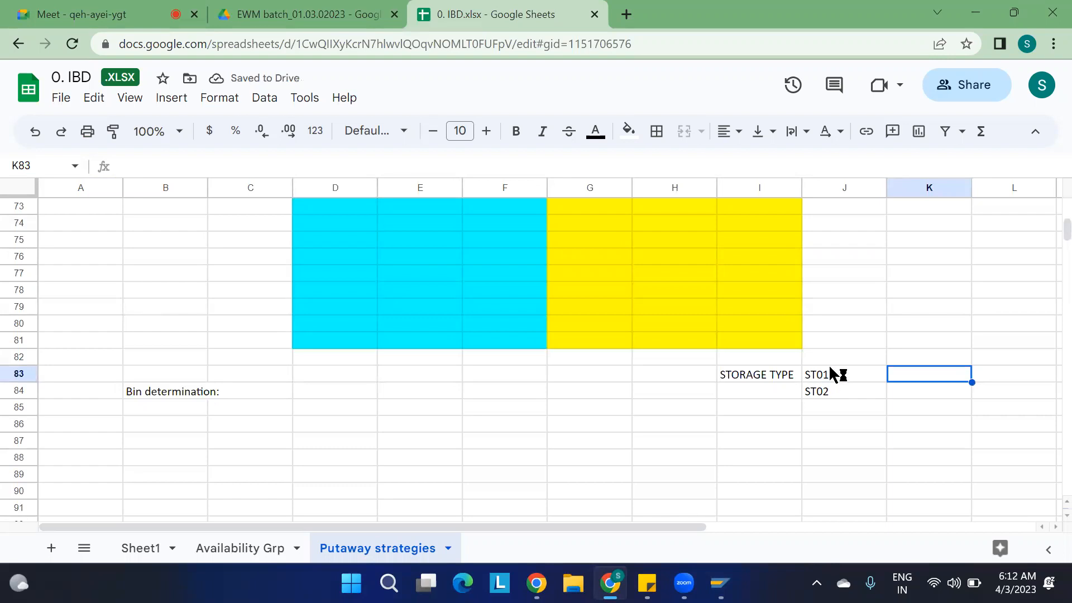
pyautogui.click(917, 392)
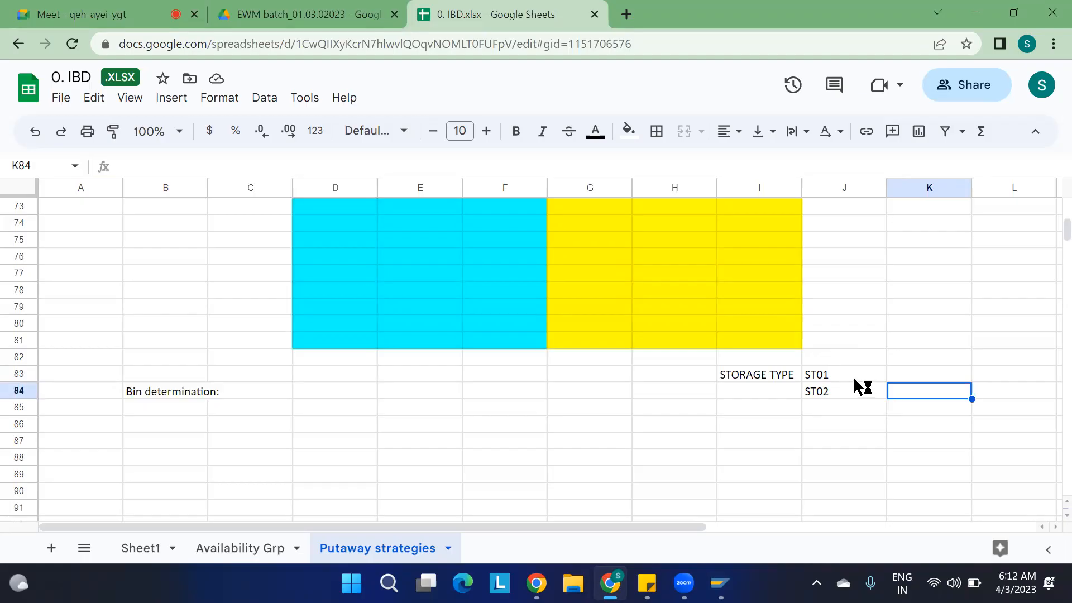
# Move the ST02 entry from cell J84 down to cell J88.
pyautogui.click(845, 394)
pyautogui.doubleClick(844, 394)
pyautogui.moveTo(855, 431); pyautogui.dragTo(839, 465)
pyautogui.click(835, 397)
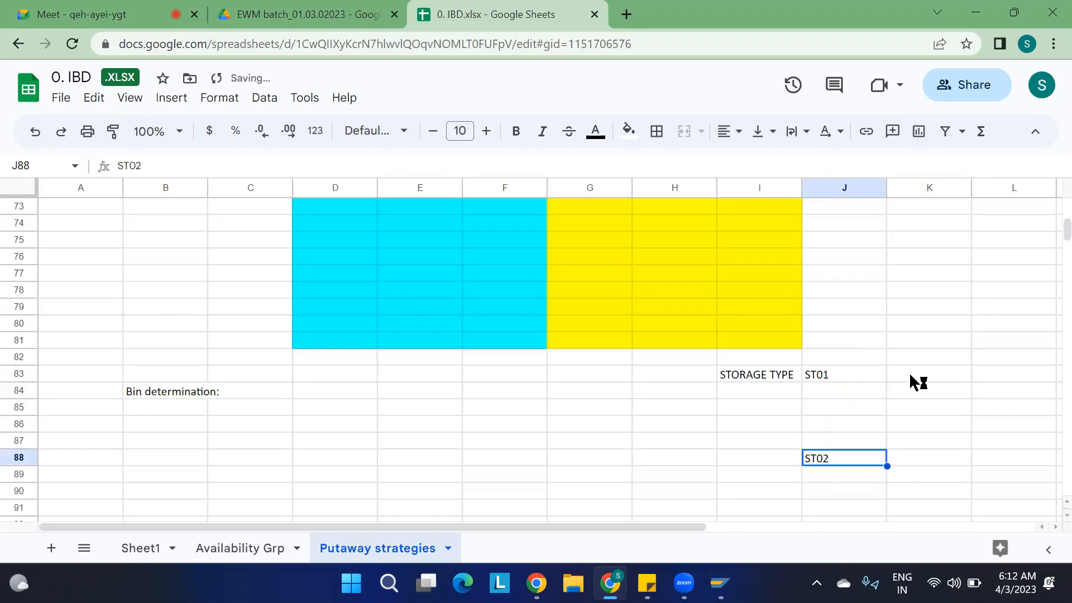
# Enter the storage sections SEC1 in cell K83 and SEC2 in cell K84, beside ST01.
pyautogui.click(911, 380)
pyautogui.write('SEC1')
pyautogui.press('Return')
pyautogui.write('SEC2')
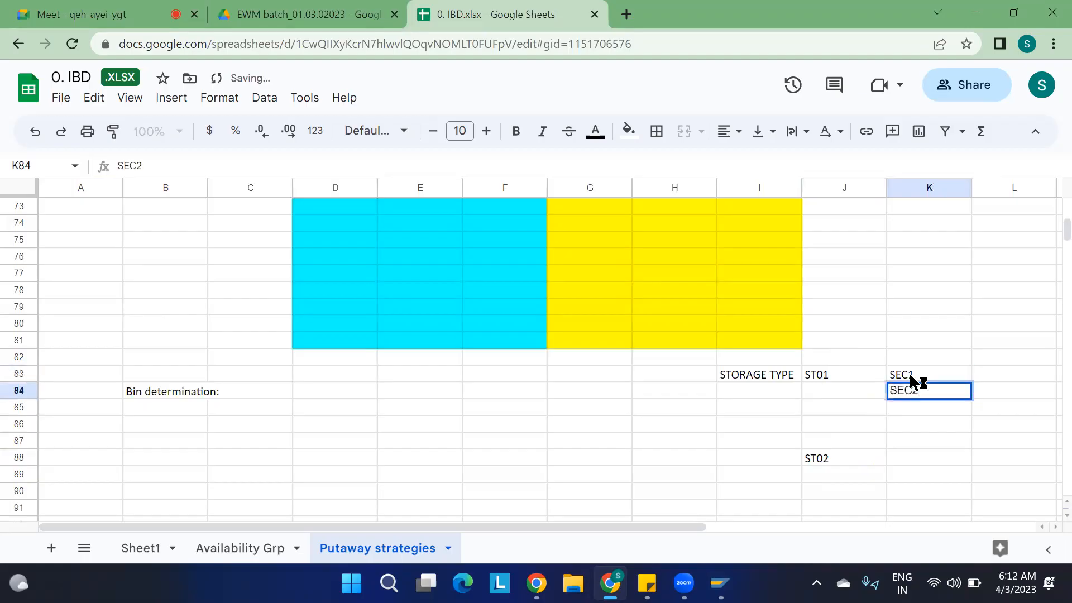
pyautogui.moveTo(729, 403); pyautogui.dragTo(820, 395)
pyautogui.click(818, 396)
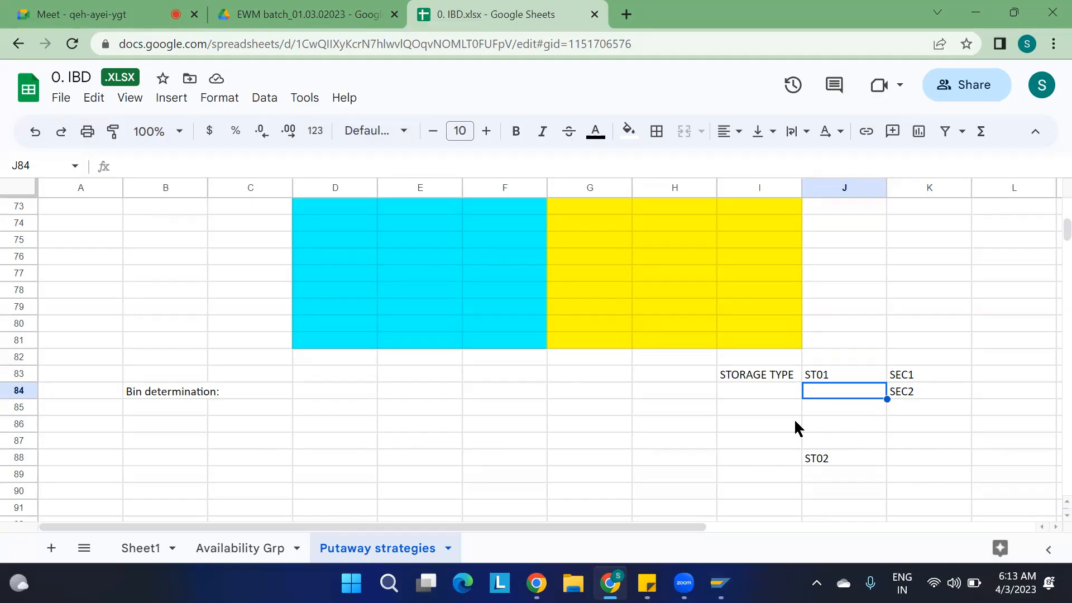
# Enter the label "BIN TYPE" in cell B86, below the bin determination heading.
pyautogui.click(921, 374)
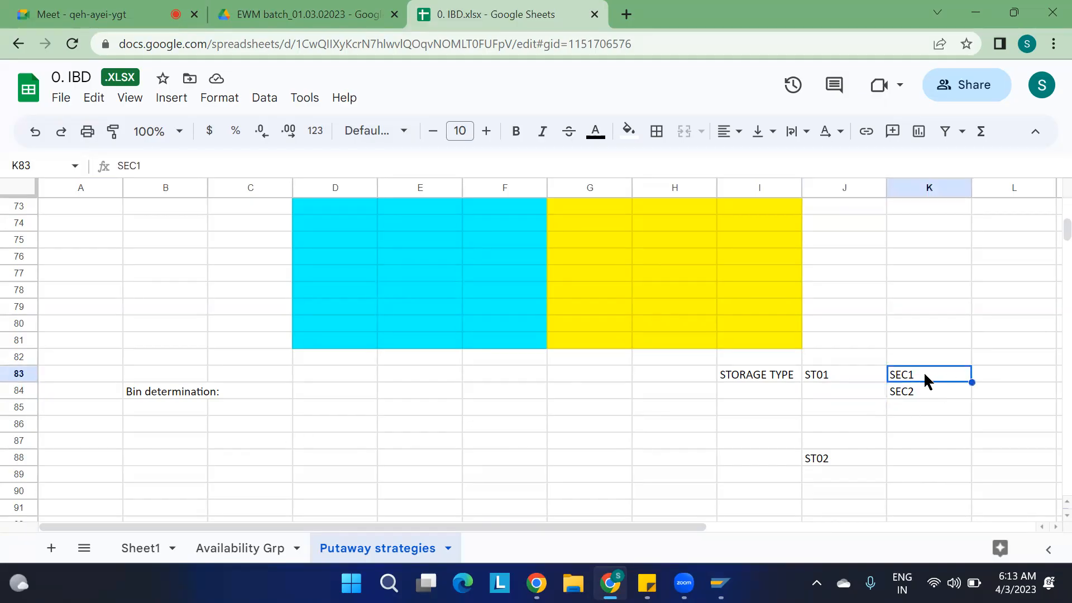
pyautogui.click(150, 391)
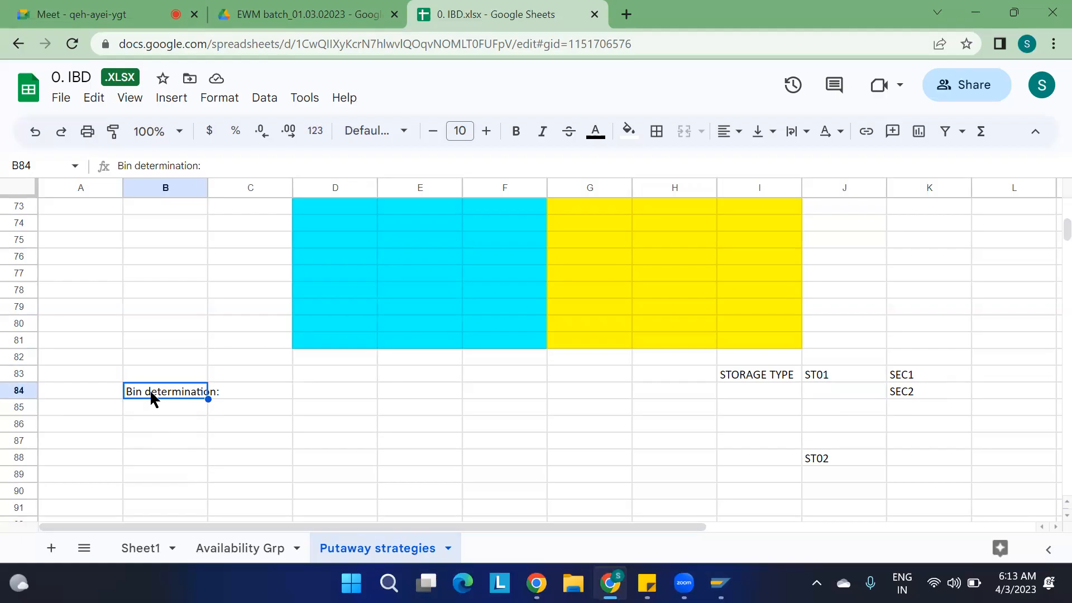
pyautogui.click(174, 424)
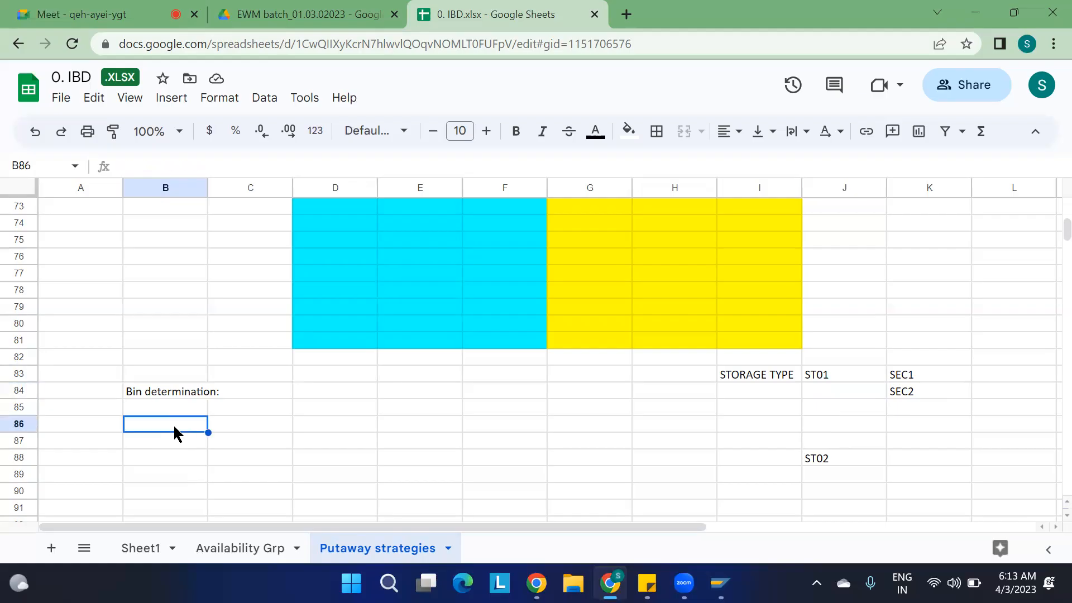
pyautogui.write('BIN TYPE')
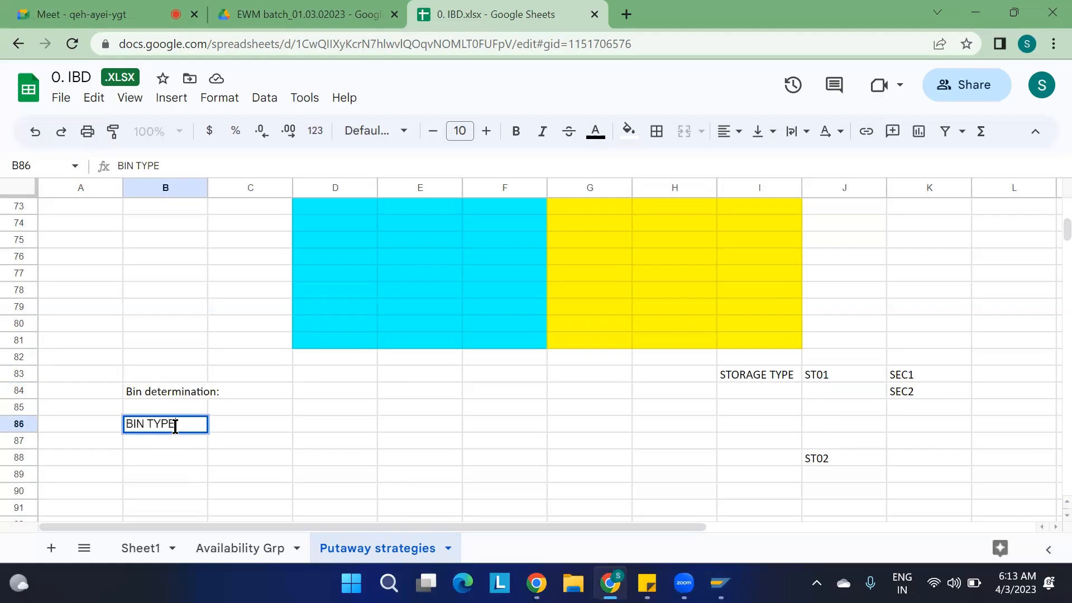
pyautogui.click(297, 425)
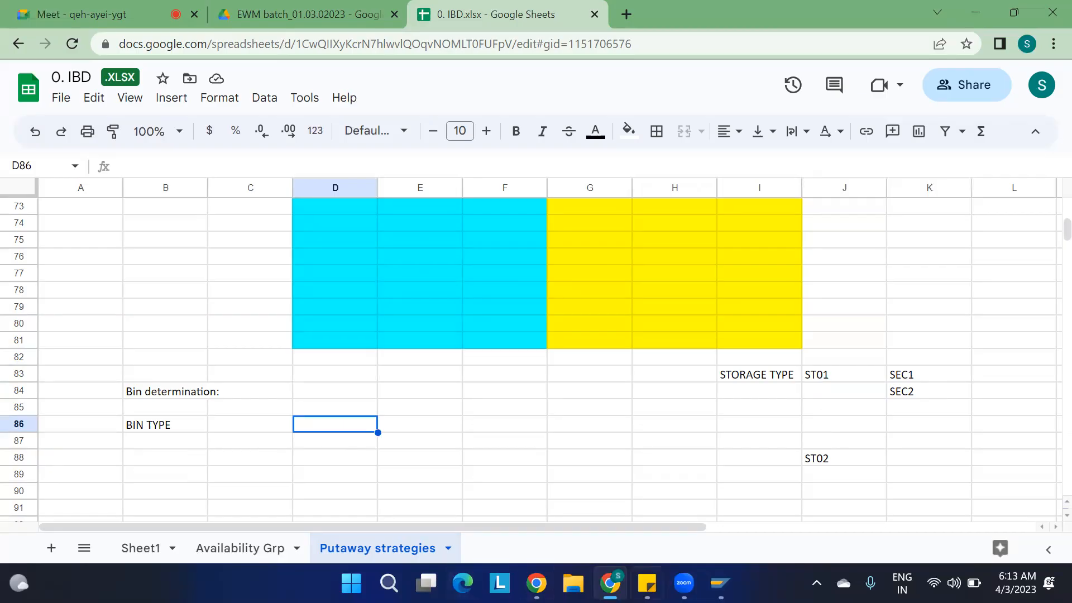
# Switch to the SAP Easy Access window, run transaction SPRO and display the SAP Reference IMG.
pyautogui.moveTo(720, 583)
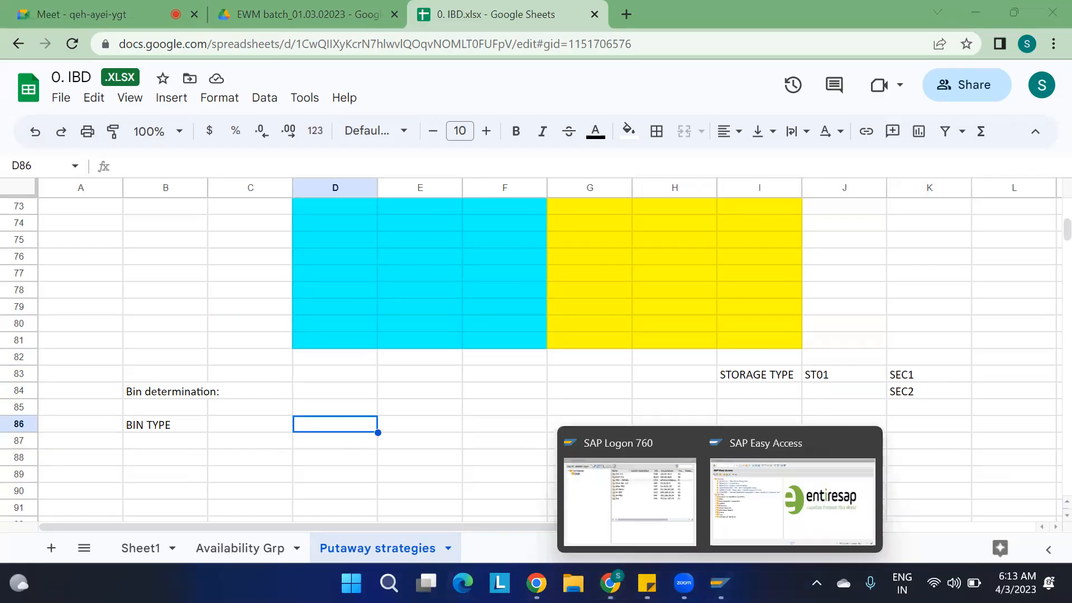
pyautogui.click(783, 478)
pyautogui.write('SPRO')
pyautogui.press('Return')
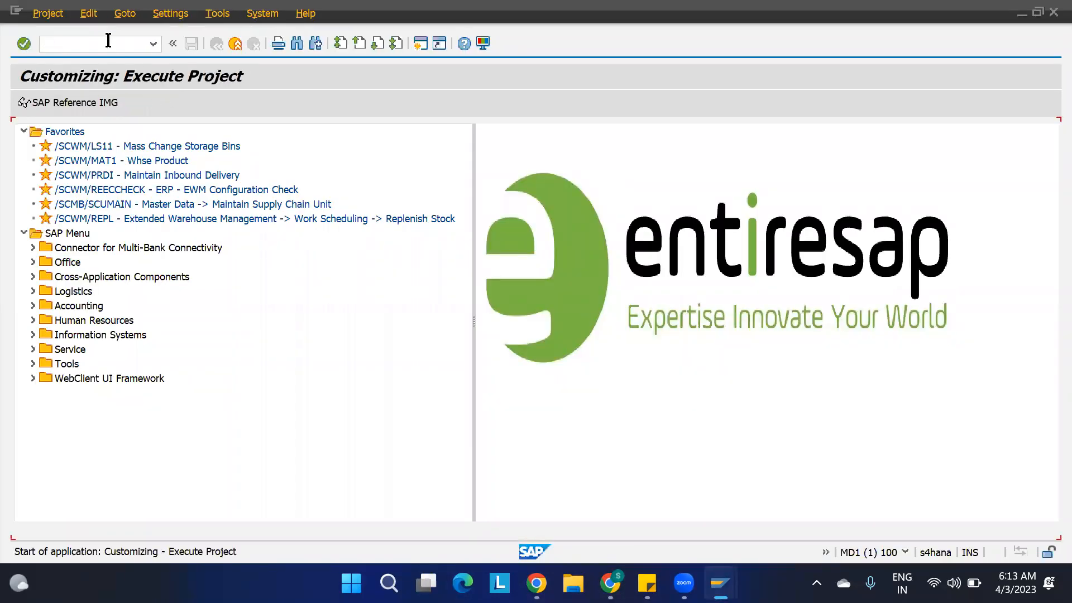
pyautogui.click(90, 93)
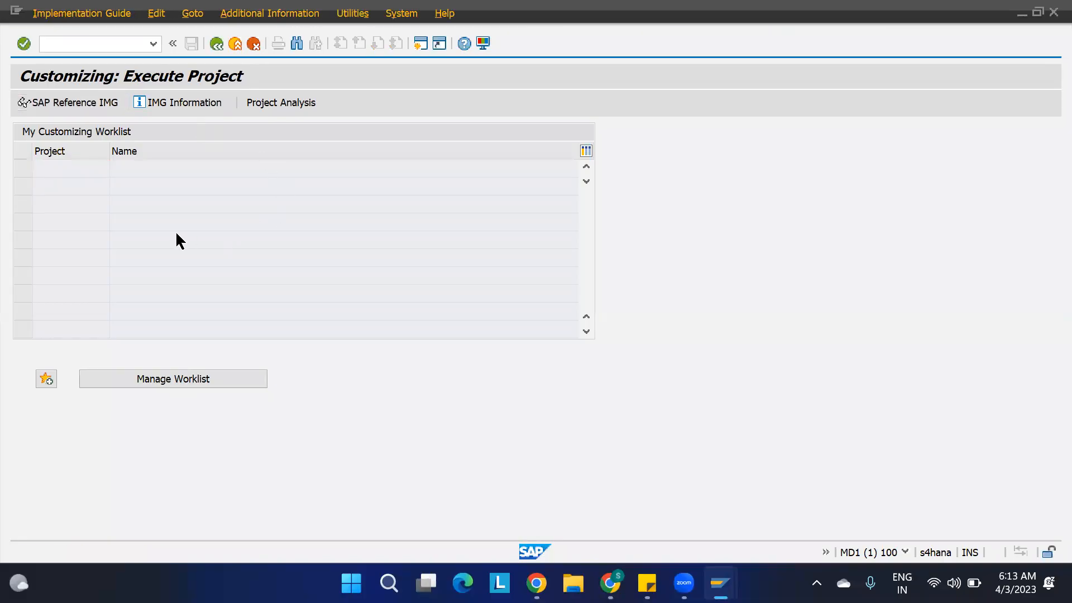
# Open the Define Storage Bin Types activity under SCM Extended Warehouse Management, Extended Warehouse Management, Master Data, Storage Bins.
pyautogui.scroll(-5, 106, 357)
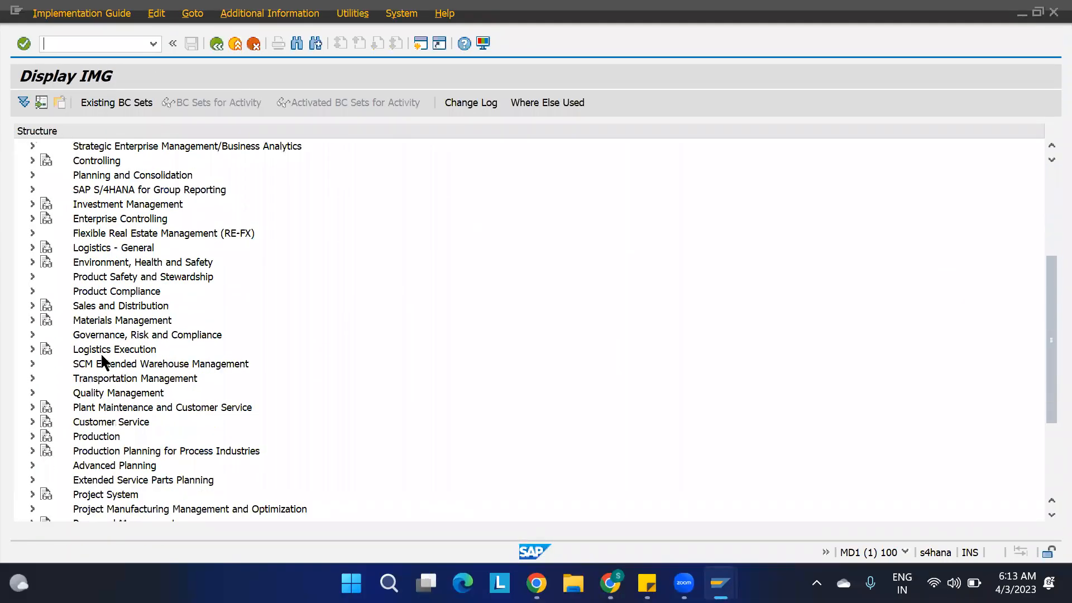
pyautogui.click(33, 365)
pyautogui.click(40, 379)
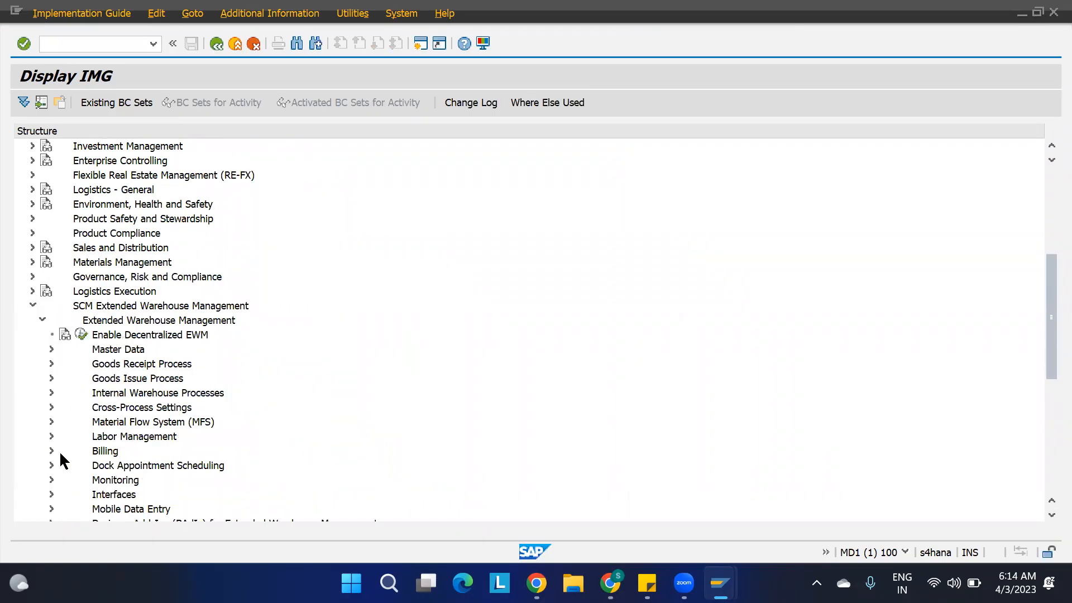
pyautogui.click(51, 350)
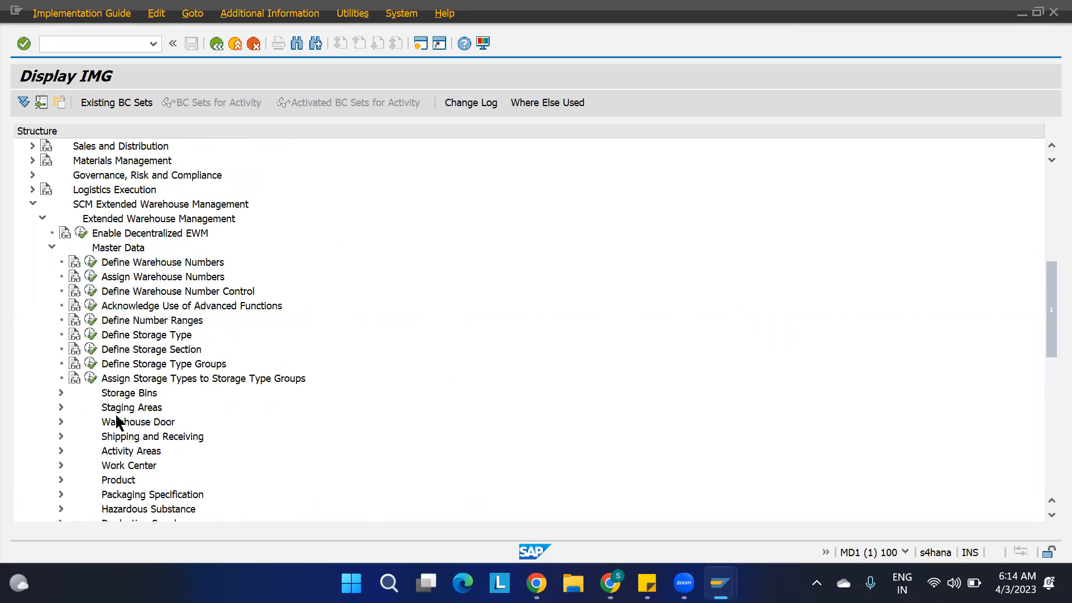
pyautogui.click(60, 394)
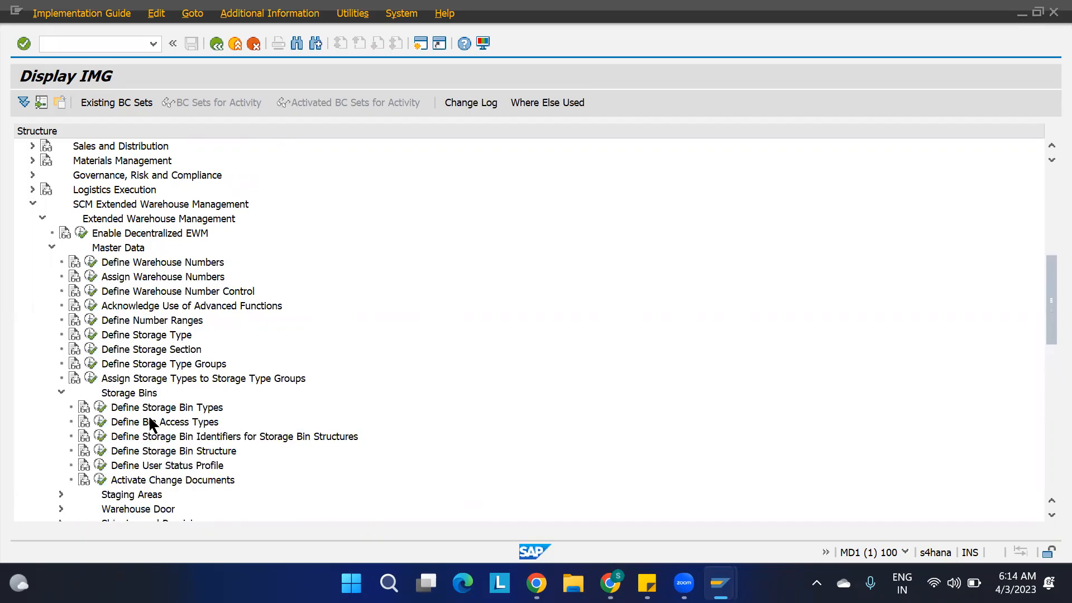
pyautogui.click(159, 407)
pyautogui.click(100, 407)
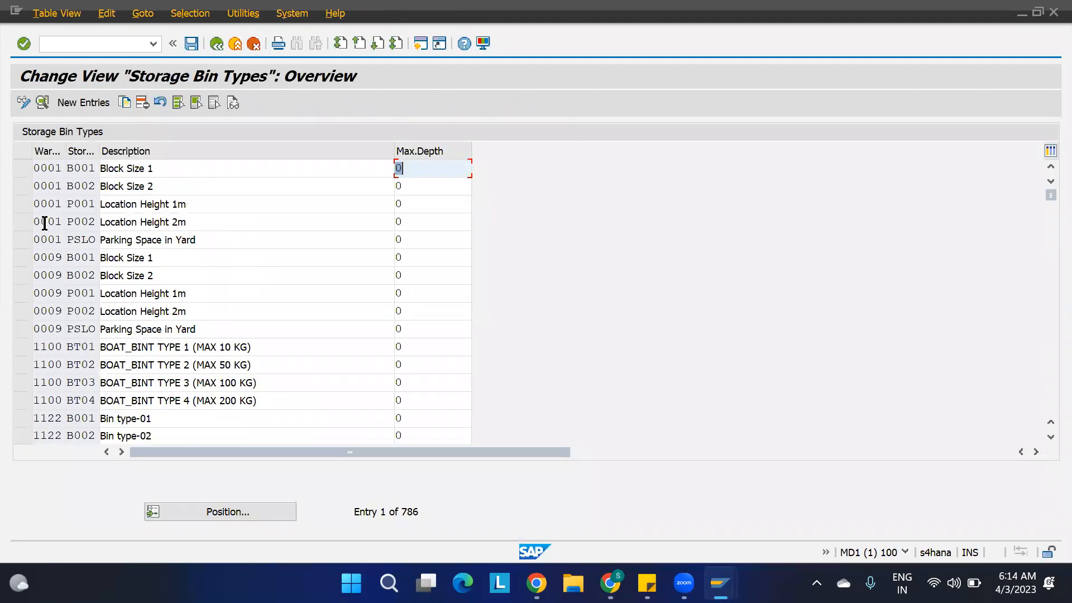
# Position the storage bin types list at warehouse 1100 and open the details of bin type BT01.
pyautogui.doubleClick(412, 218)
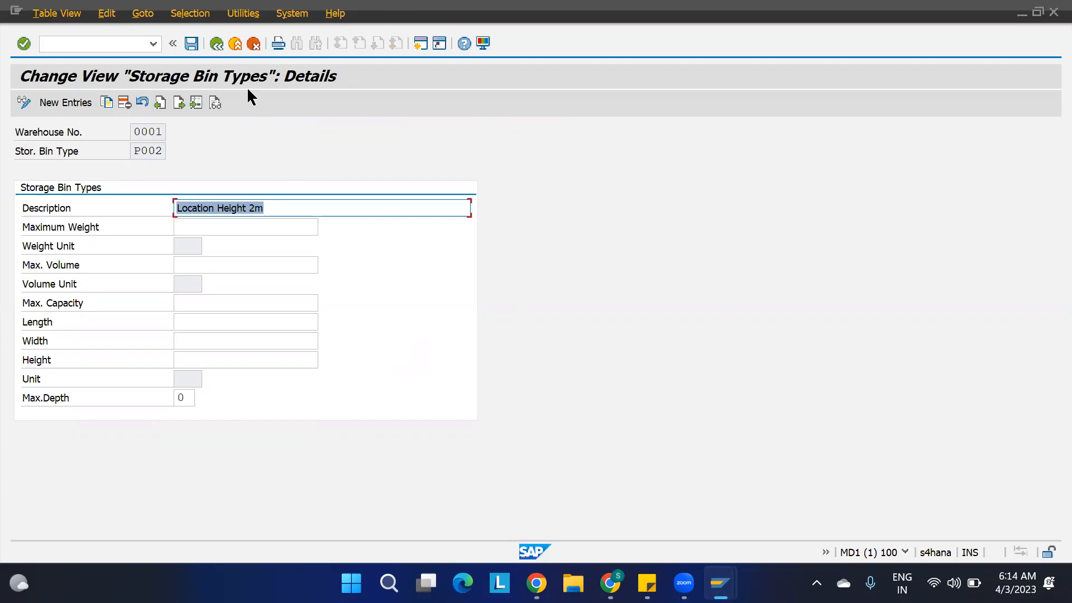
pyautogui.click(216, 43)
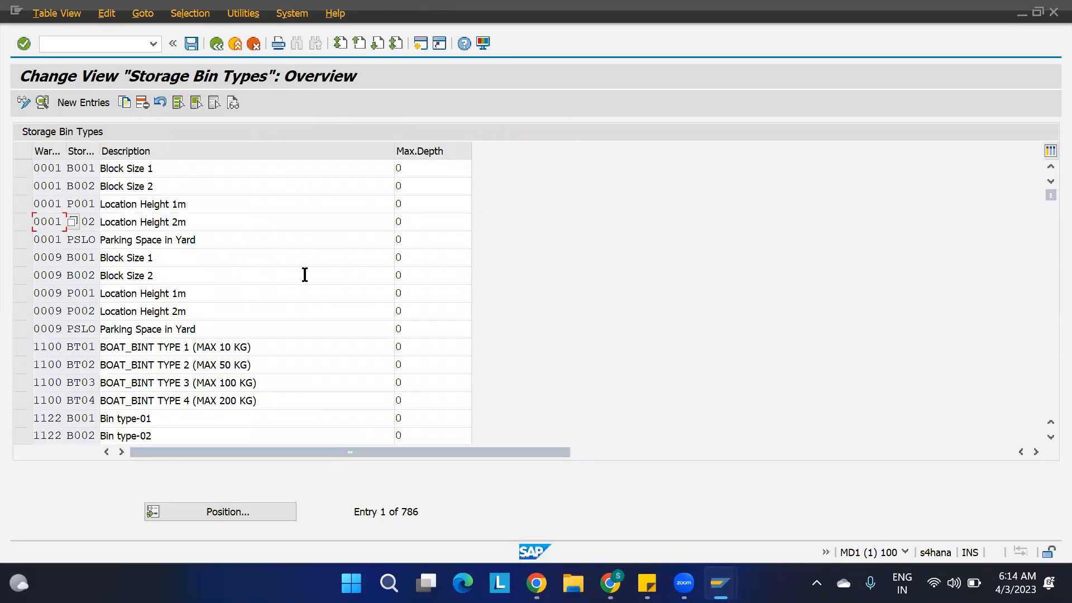
pyautogui.click(263, 511)
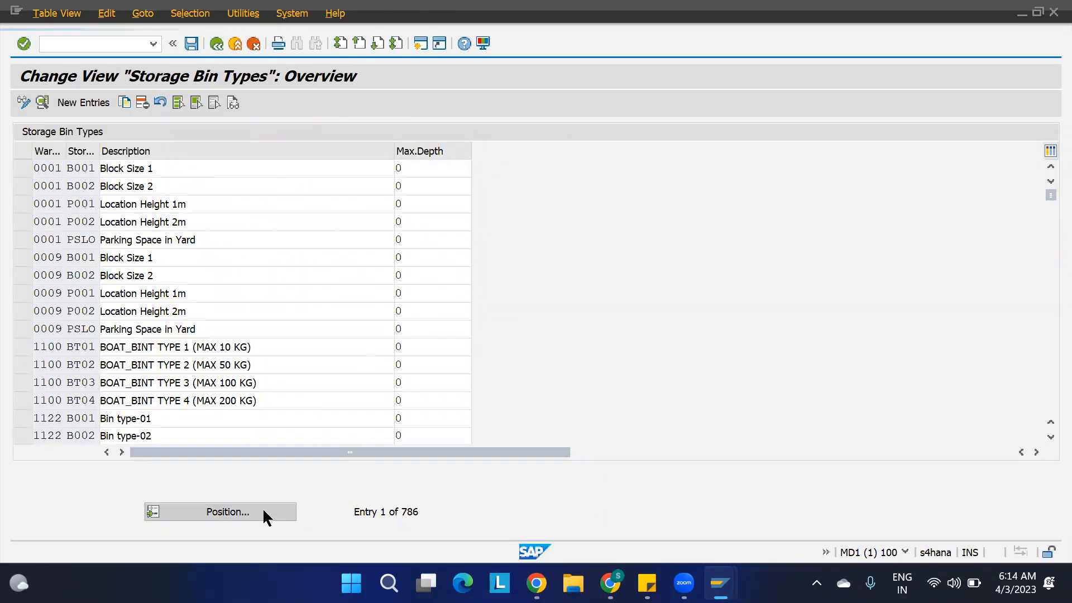
pyautogui.write('1100')
pyautogui.press('Return')
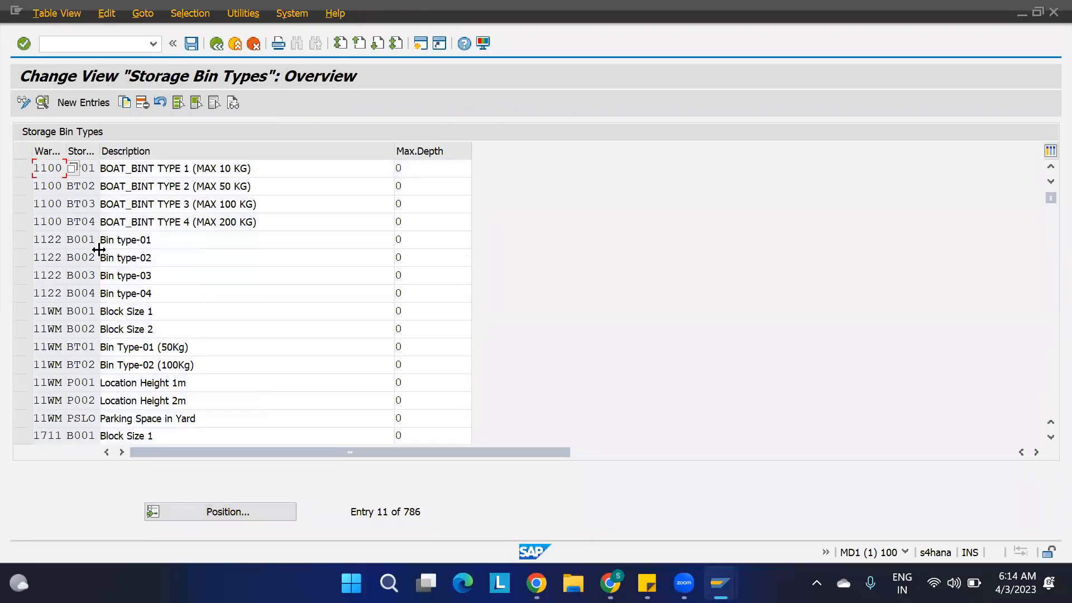
pyautogui.doubleClick(87, 166)
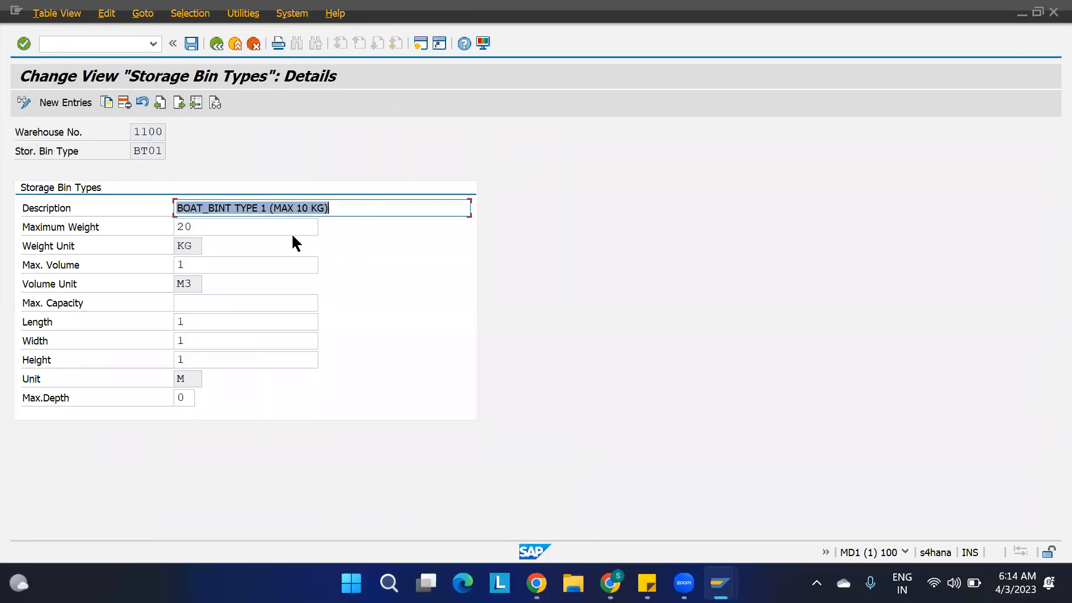
# Set the description of bin type BT01 to "BOAT_BINT TYPE 1 (MAX 20 KG)", save with the customizing request and return to the overview.
pyautogui.click(337, 208)
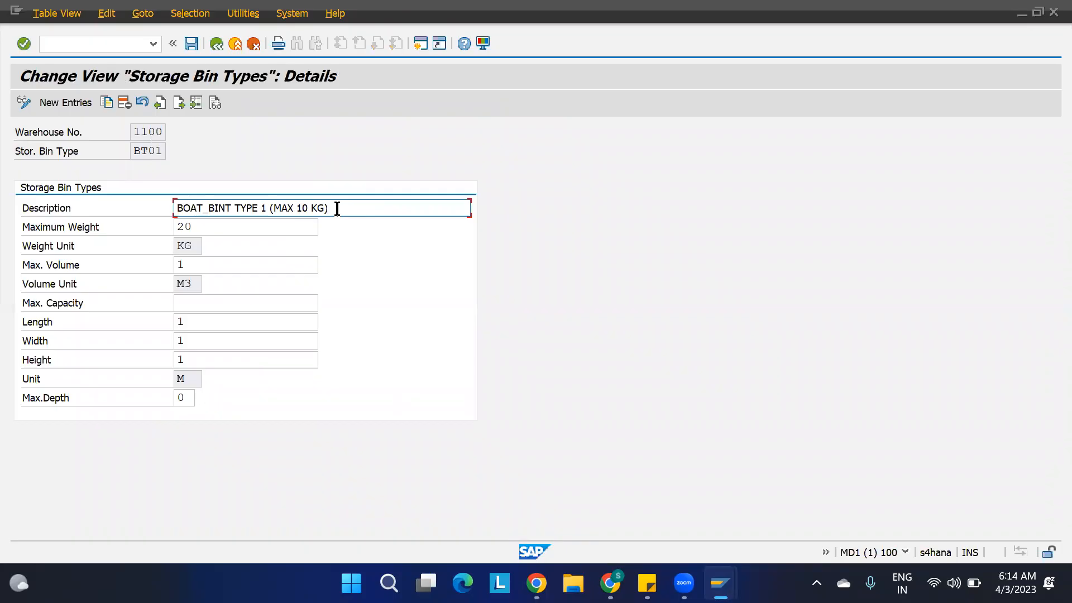
pyautogui.click(302, 209)
pyautogui.press('BackSpace')
pyautogui.write('2')
pyautogui.press('Return')
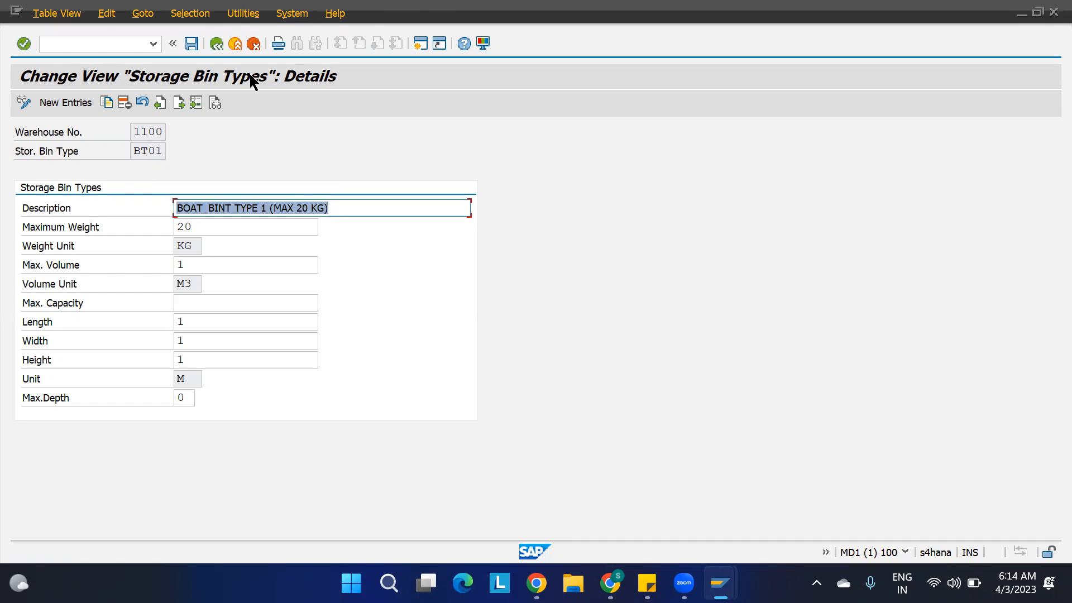
pyautogui.hotkey('ctrl', 's')
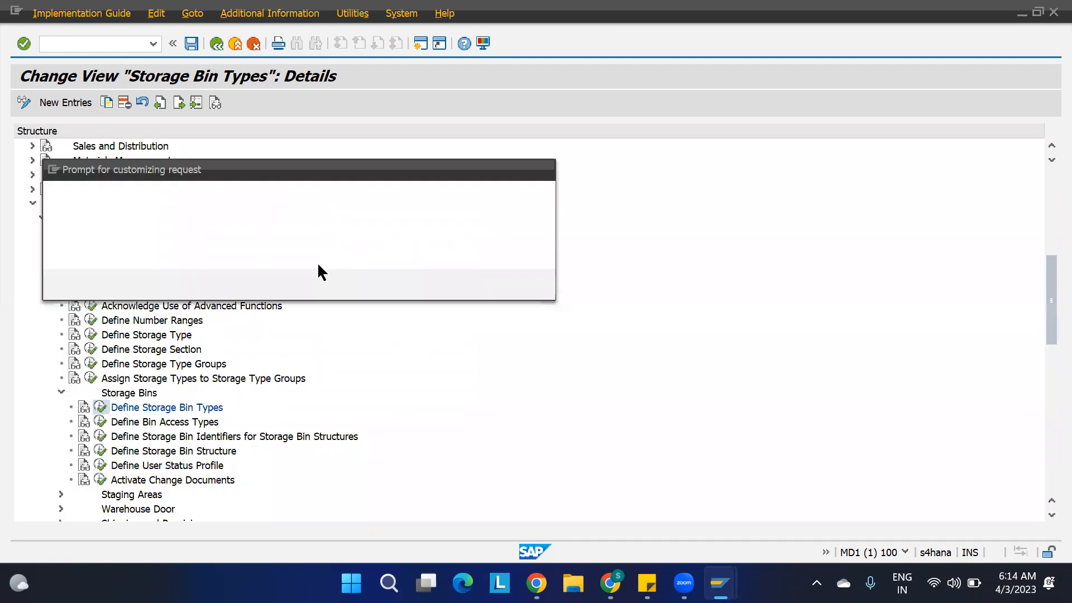
pyautogui.click(350, 286)
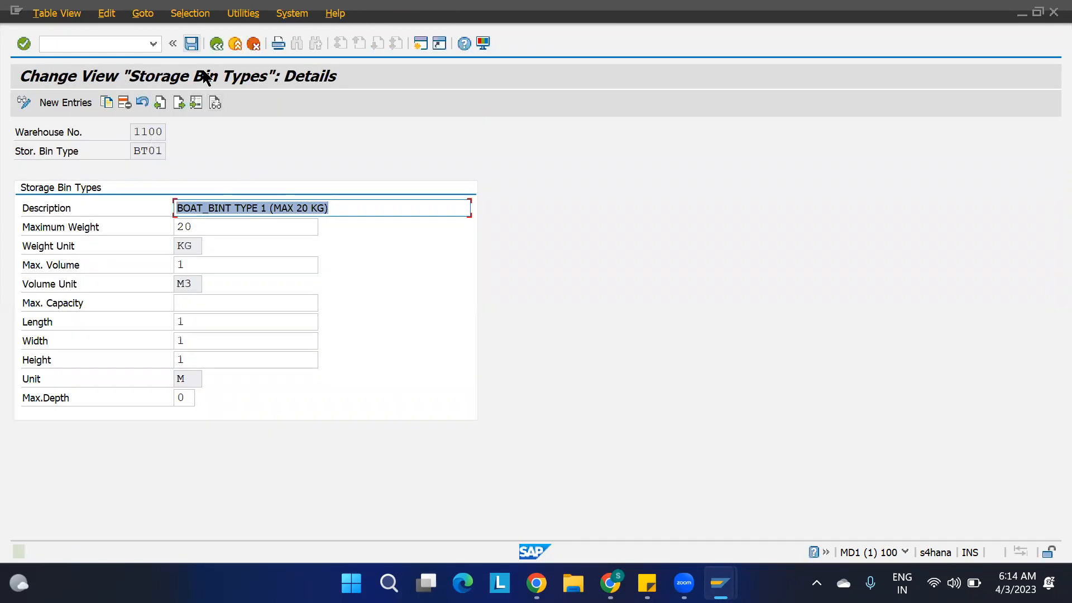
pyautogui.press('F3')
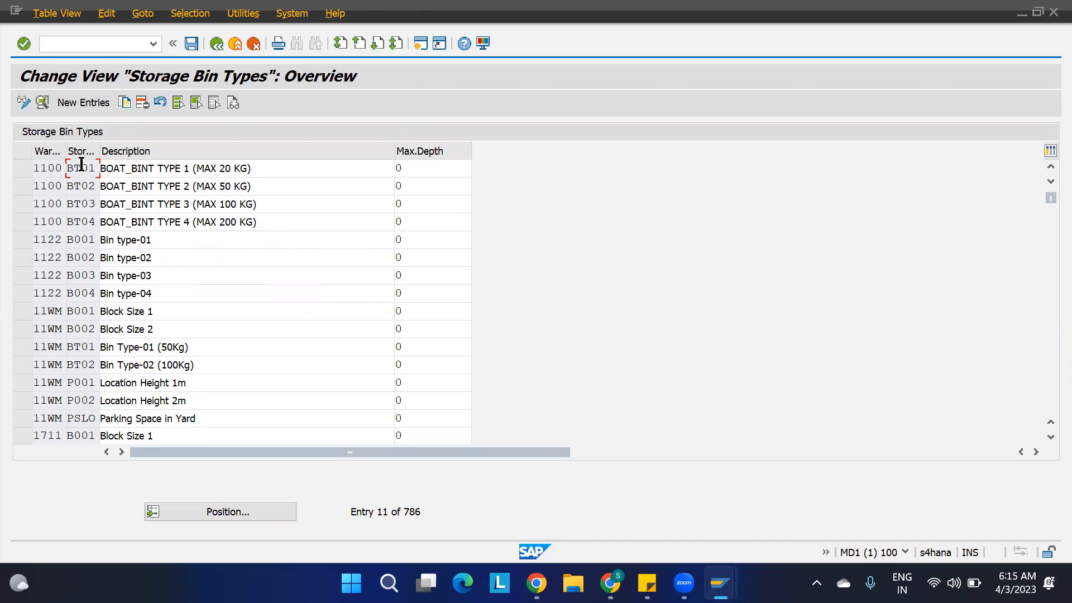
# Open a new SAP session and run transaction /SCWM/LS11 for mass change of storage bins.
pyautogui.click(96, 187)
pyautogui.hotkey('ctrl', 'n')
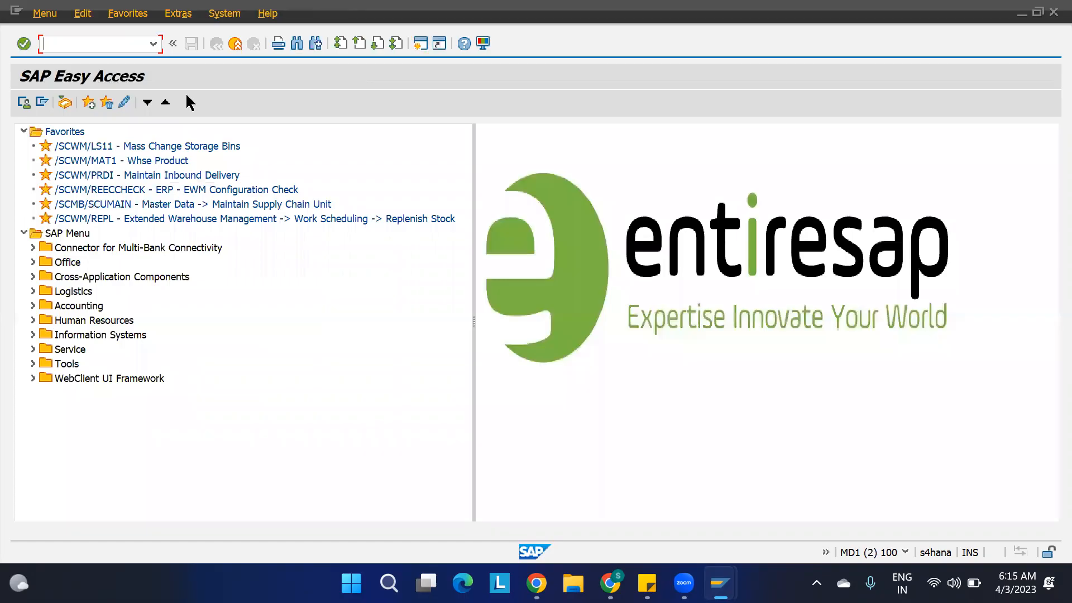
pyautogui.click(114, 46)
pyautogui.write('/N/SCWM/LS11')
pyautogui.press('Return')
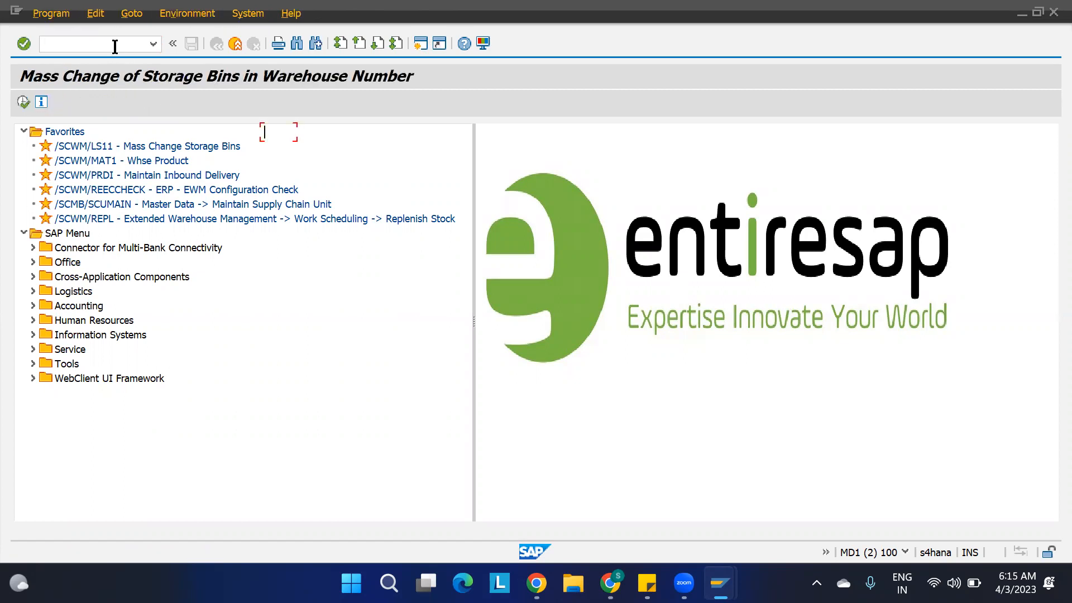
# Display the storage bins of warehouse 1100 for storage type ST01, then return to the selection.
pyautogui.write('1')
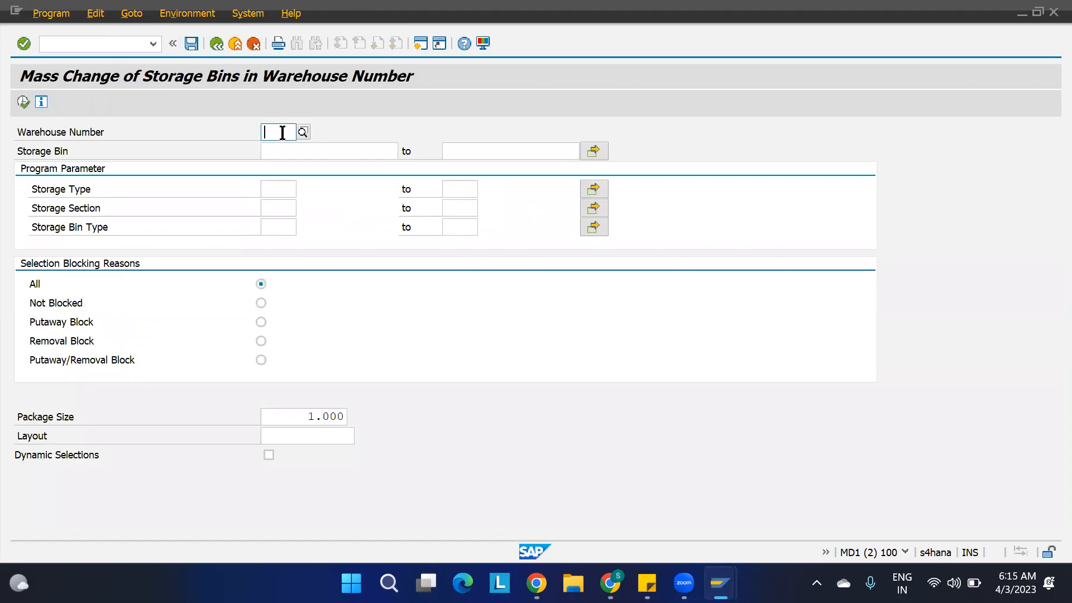
pyautogui.write('100')
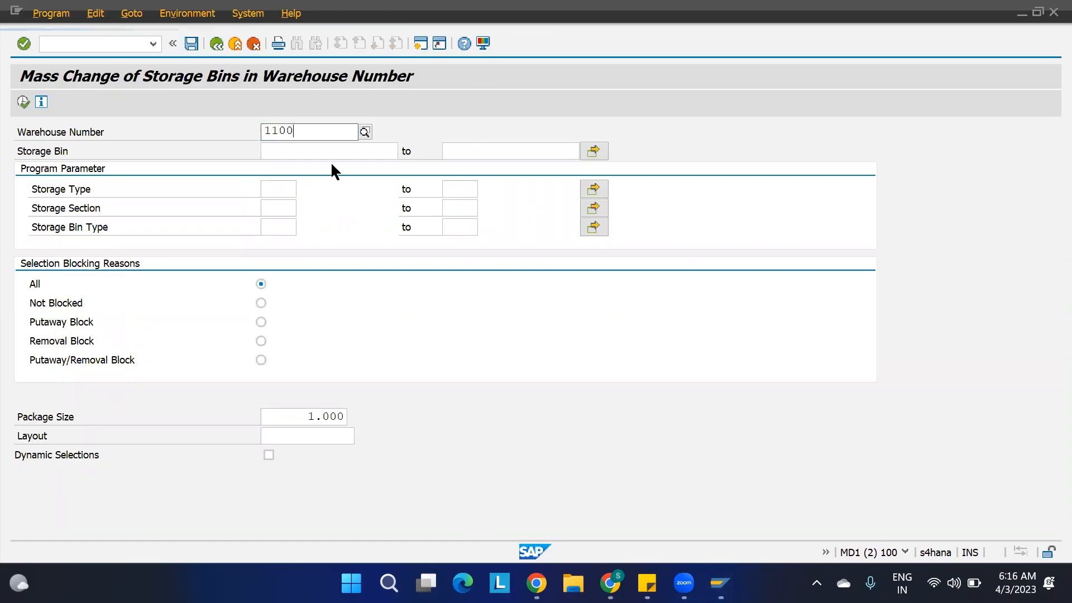
pyautogui.click(278, 190)
pyautogui.write('ST')
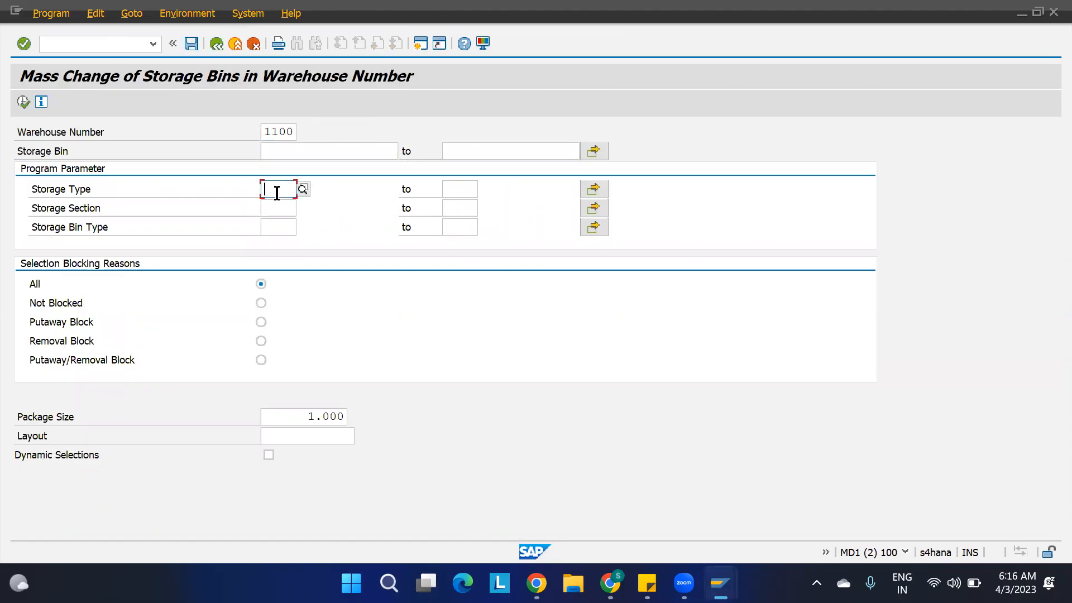
pyautogui.write('01')
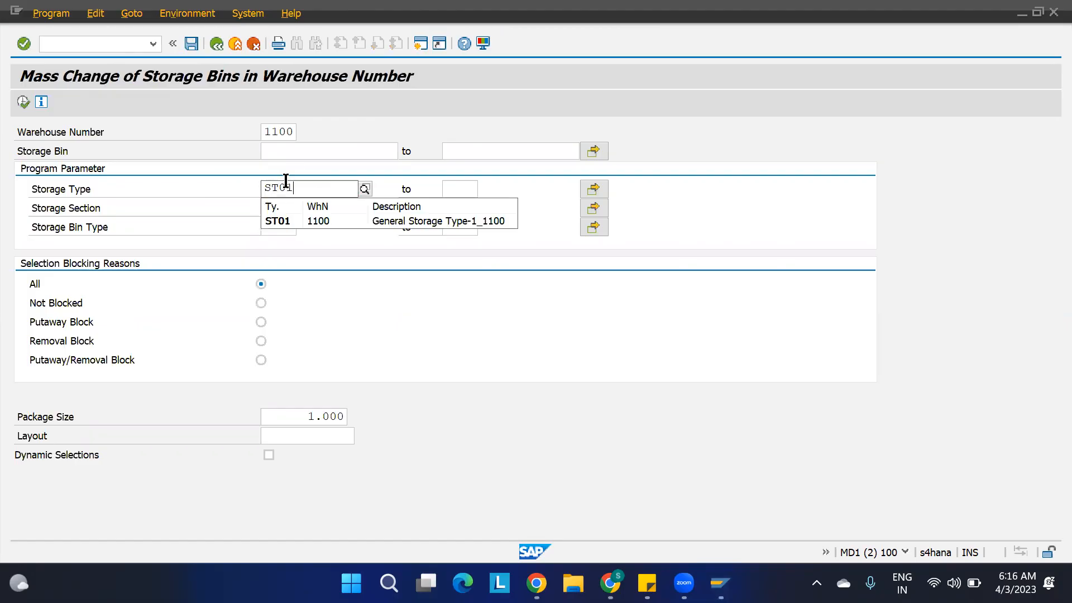
pyautogui.click(23, 101)
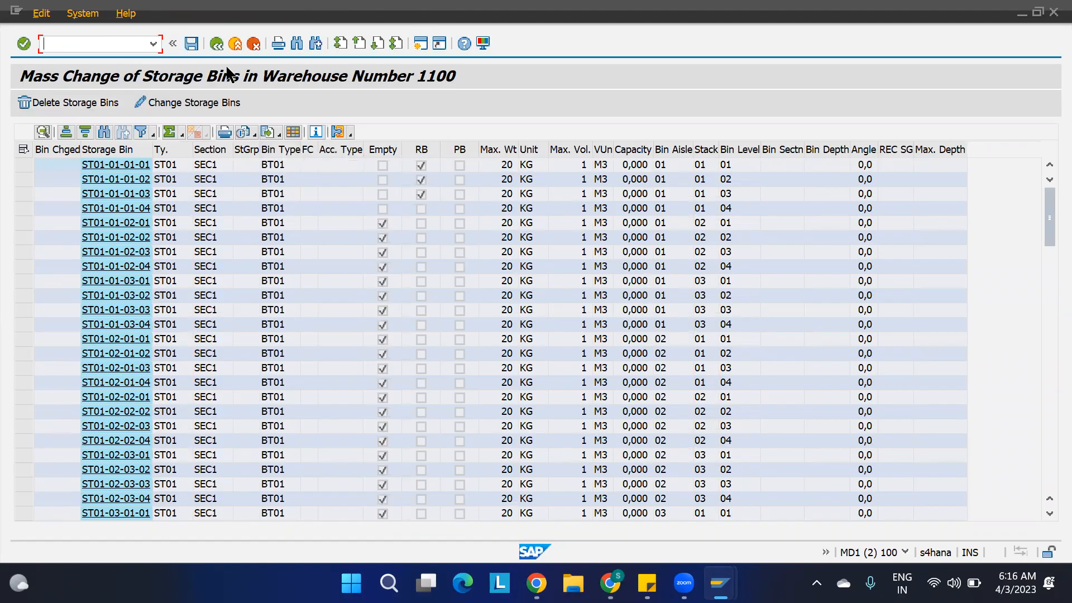
pyautogui.click(217, 43)
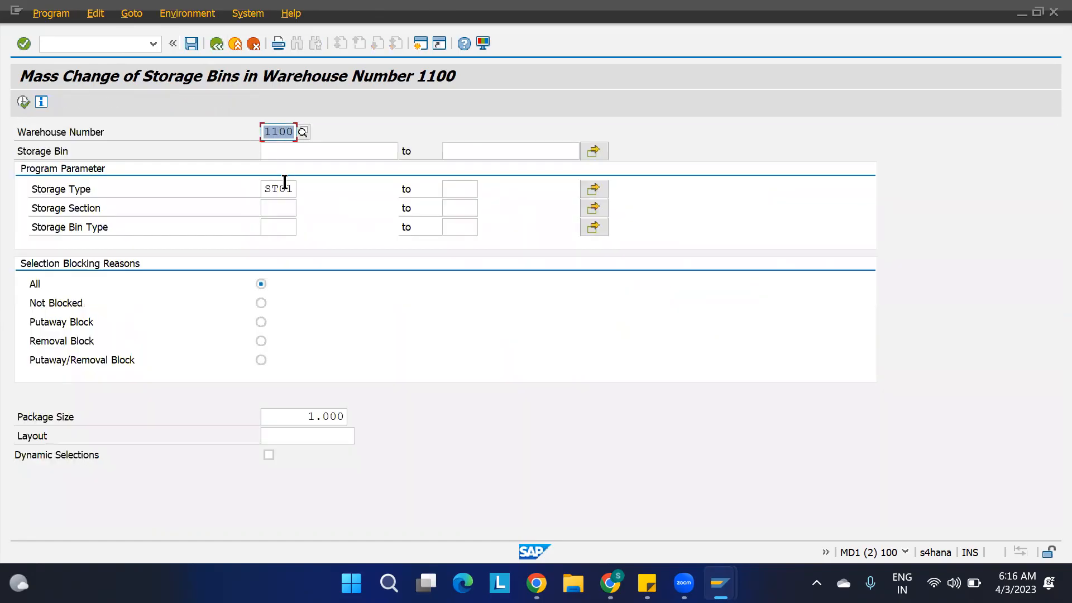
# Display the storage bins of storage type ST02 in warehouse 1100 and return to the selection.
pyautogui.click(294, 188)
pyautogui.press('BackSpace')
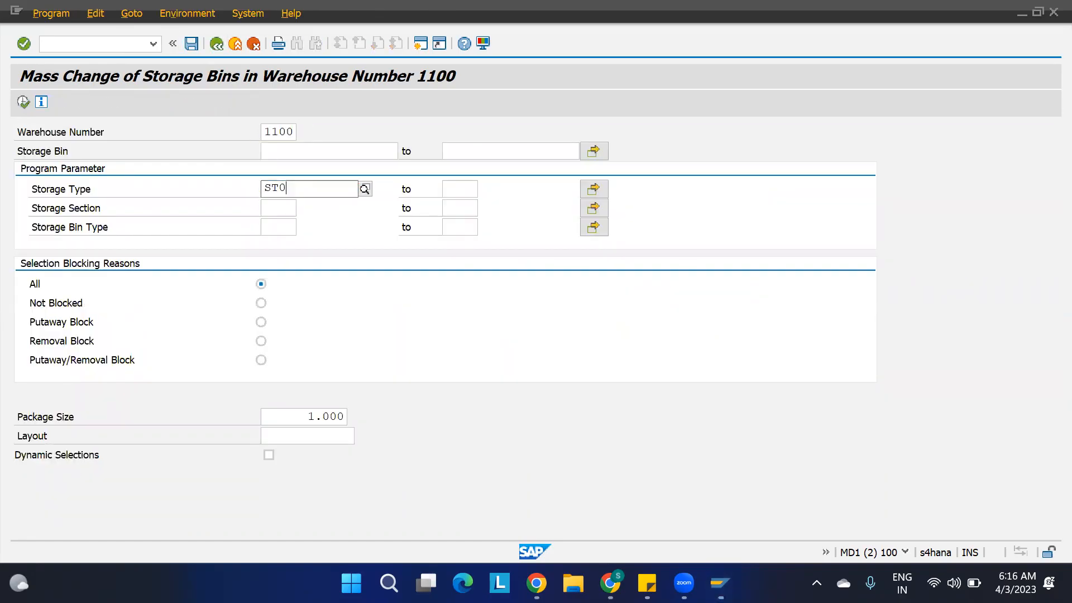
pyautogui.write('2')
pyautogui.click(22, 102)
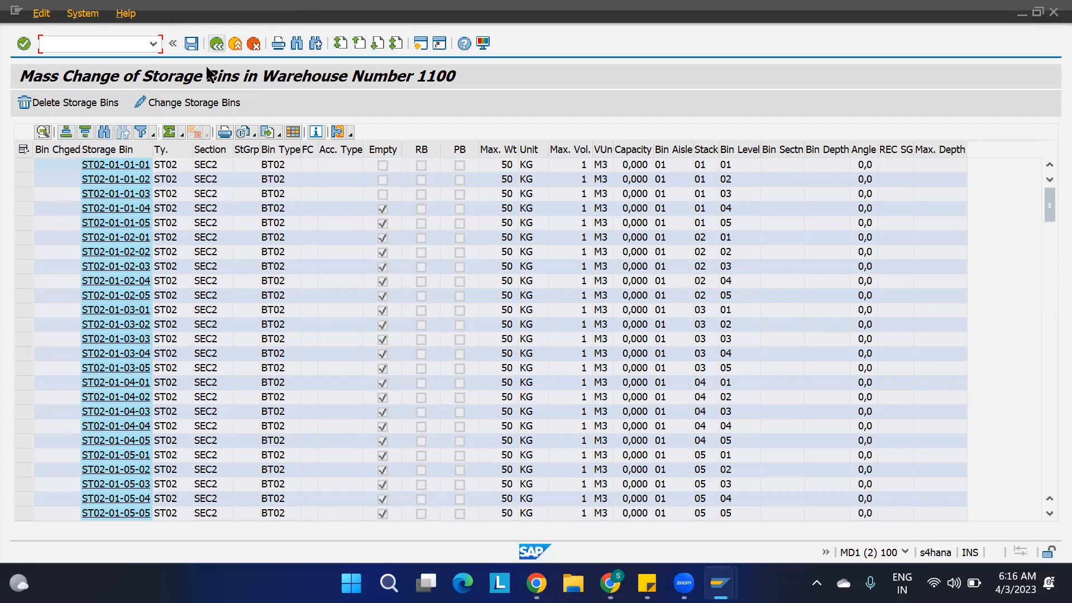
pyautogui.click(217, 43)
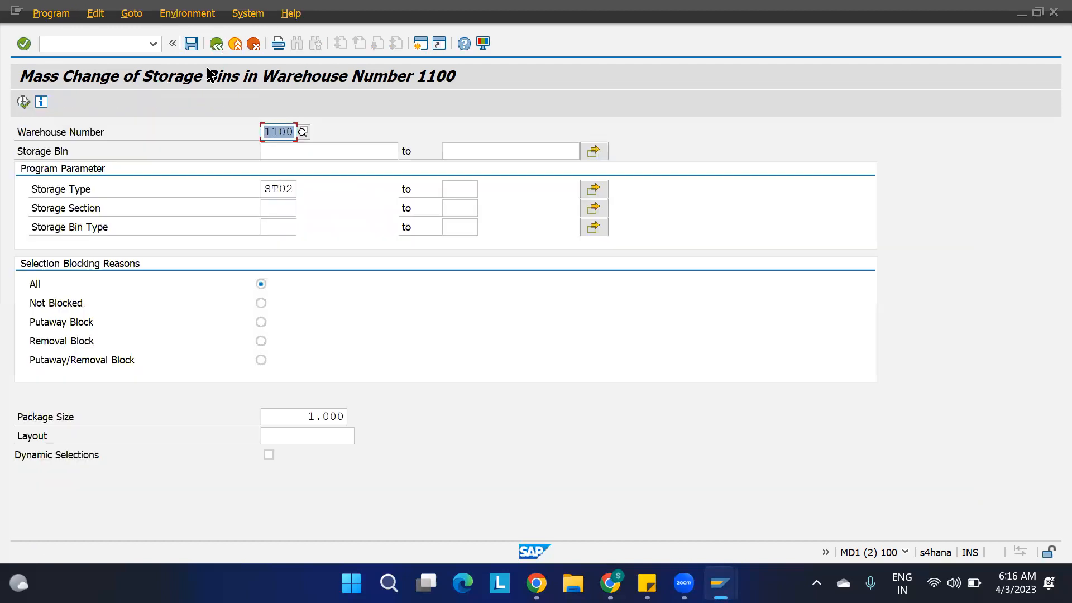
# Set the storage type back to ST01 and review the section and bin type of its storage bins.
pyautogui.click(290, 188)
pyautogui.press('BackSpace')
pyautogui.write('1')
pyautogui.click(23, 102)
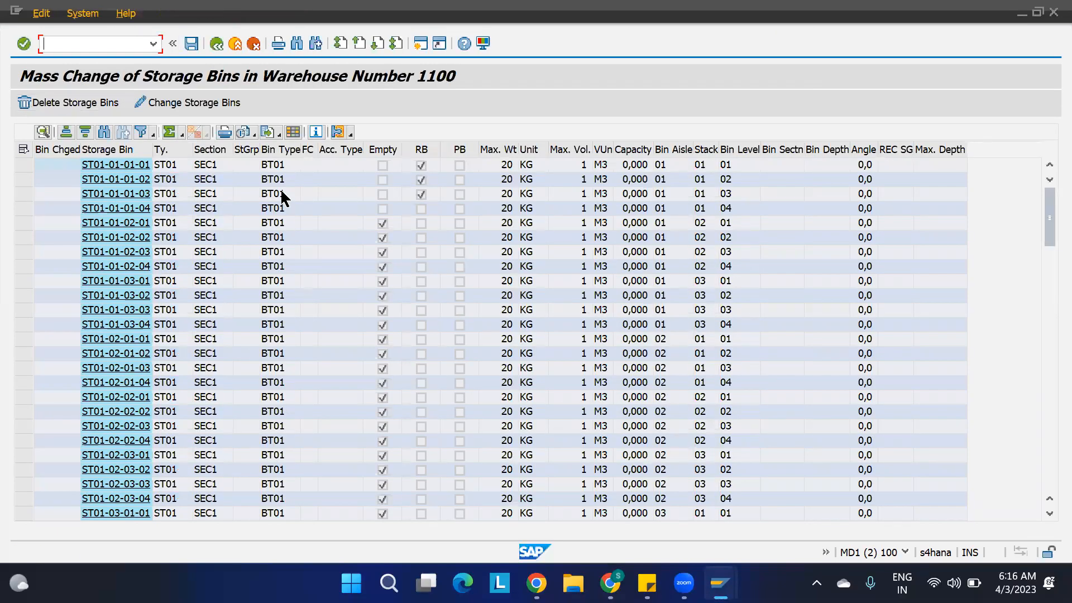
pyautogui.press('F3')
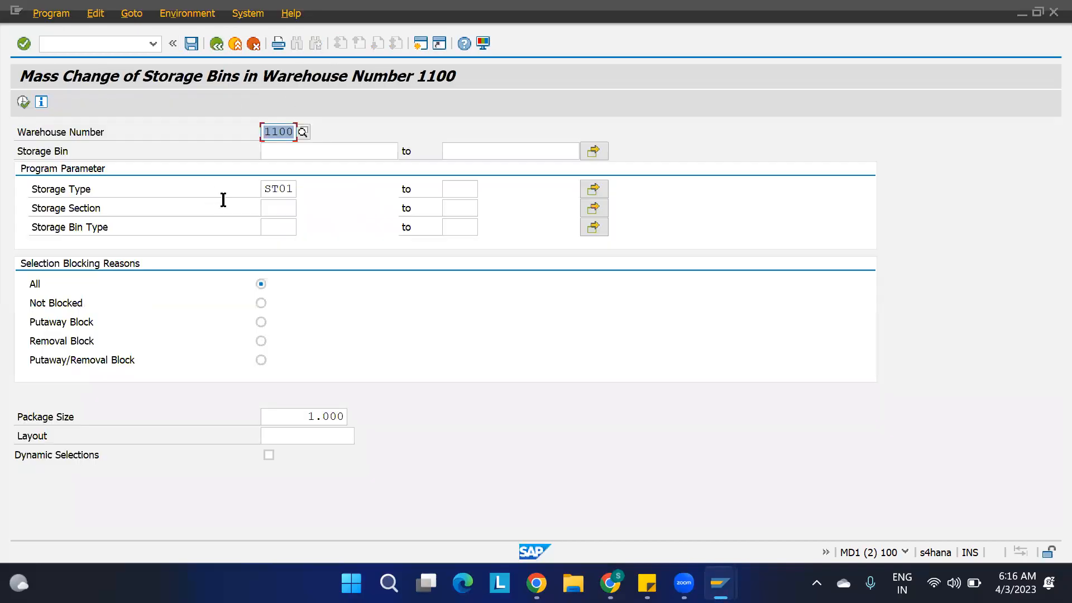
pyautogui.click(295, 187)
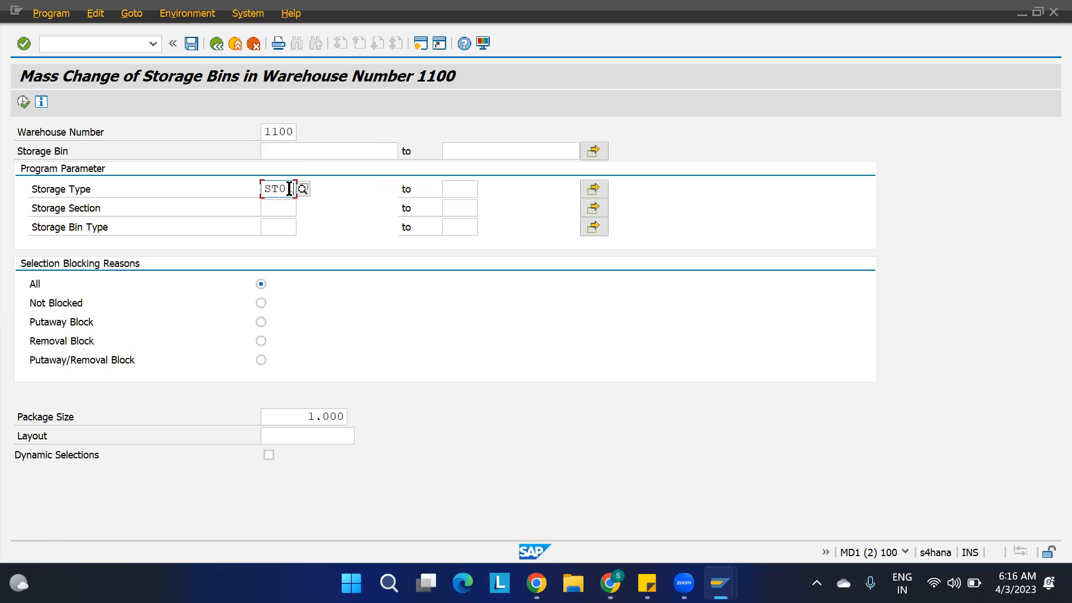
pyautogui.click(22, 101)
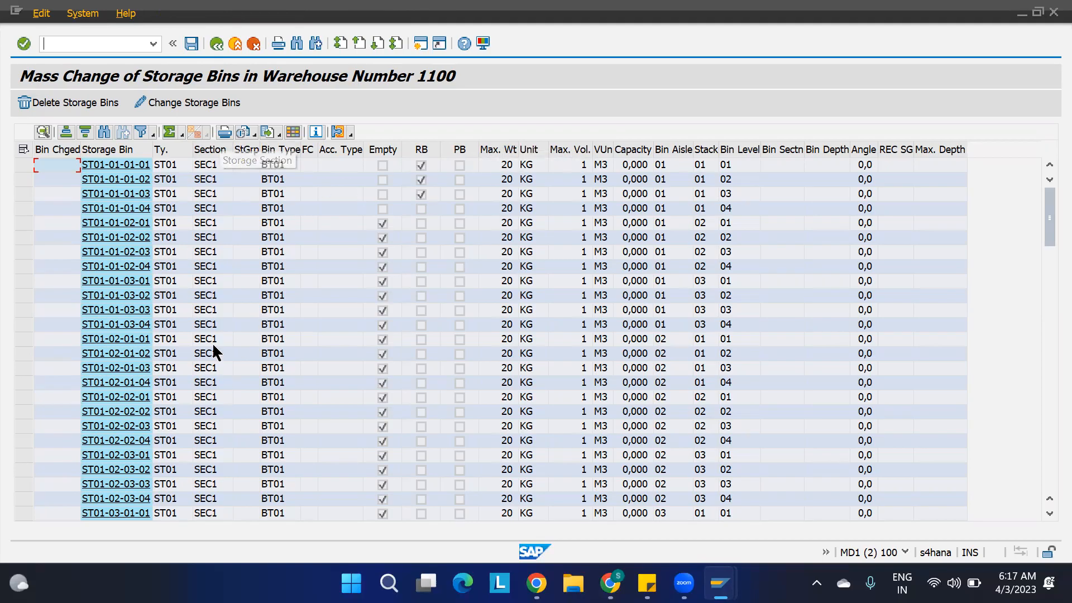
pyautogui.press('F3')
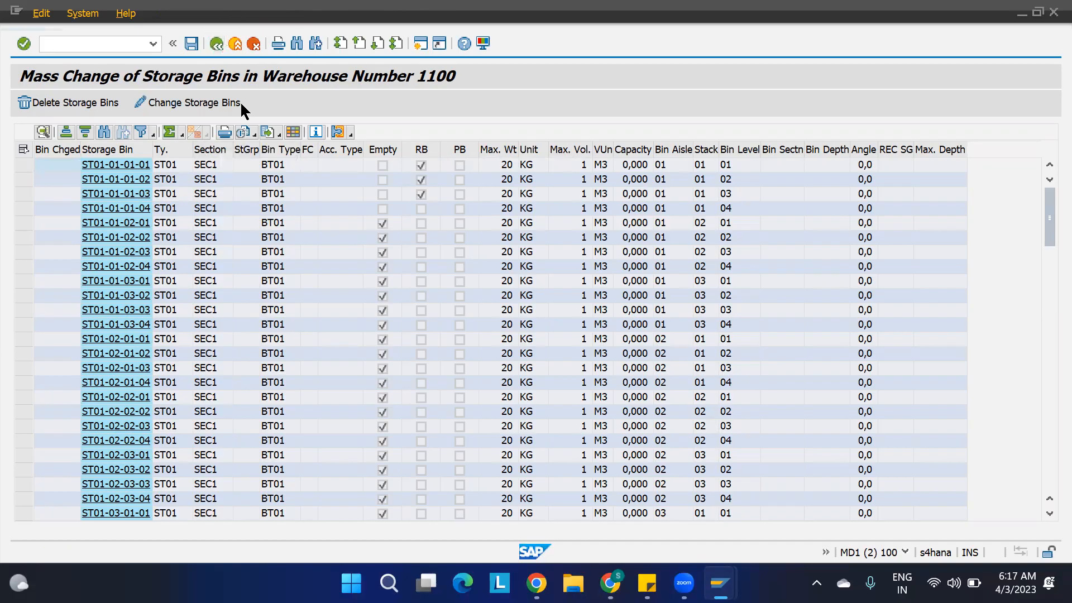
# Change the storage type to ST02 and check the section and bin type of its storage bins.
pyautogui.click(294, 187)
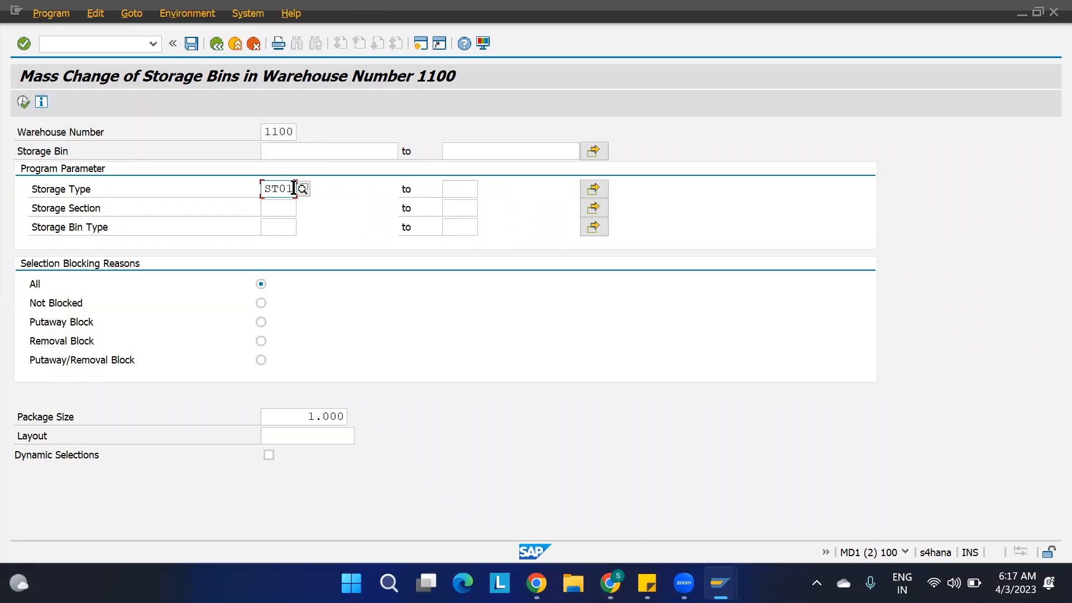
pyautogui.press('BackSpace')
pyautogui.write('2')
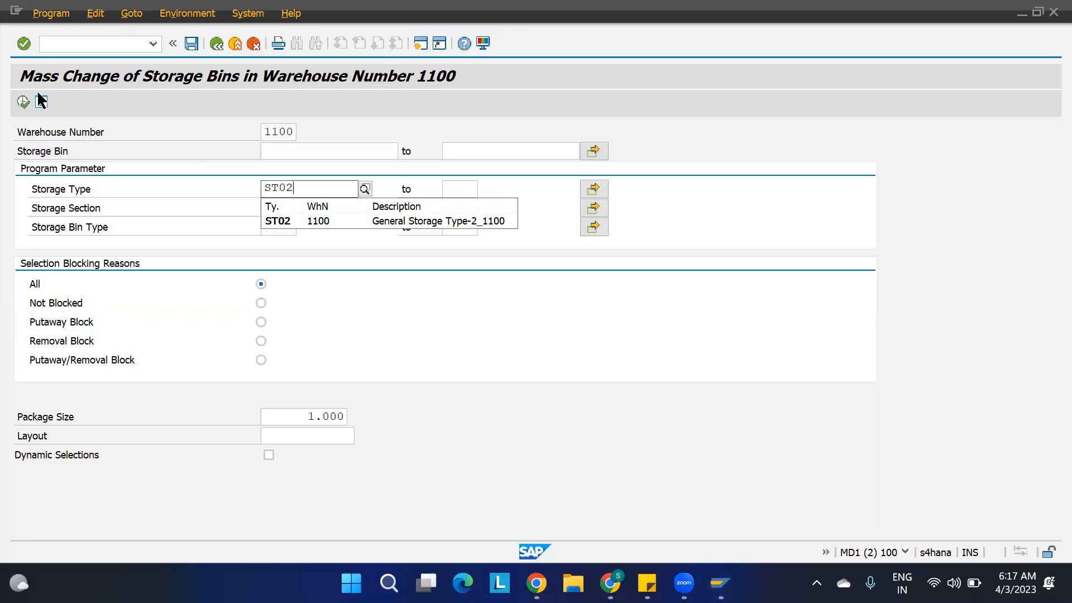
pyautogui.click(24, 102)
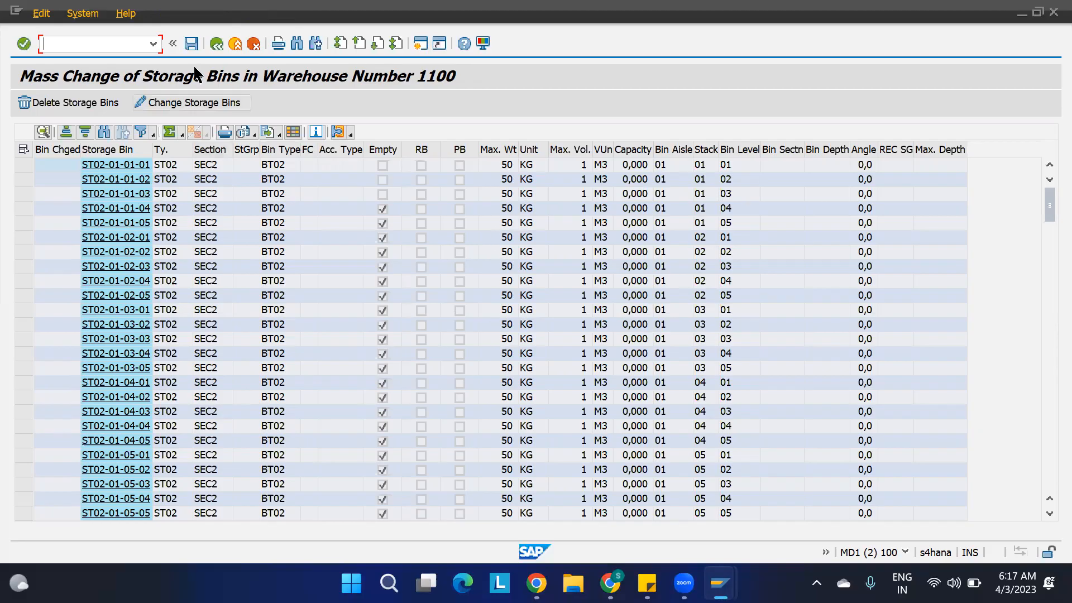
pyautogui.press('F3')
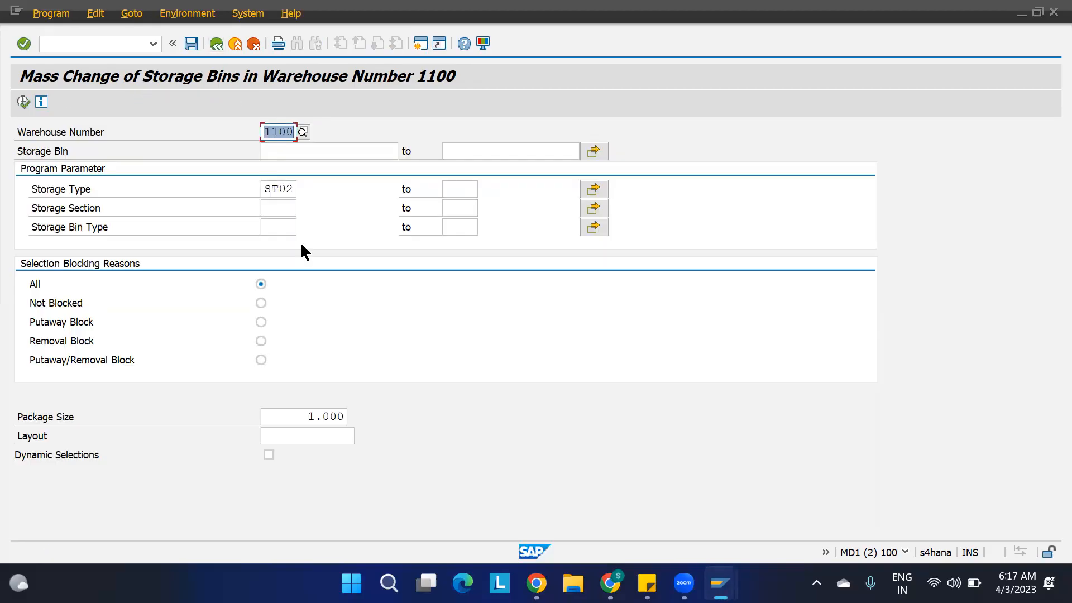
# Run transaction SPRO from the mass change session and display the SAP Reference IMG.
pyautogui.moveTo(711, 573)
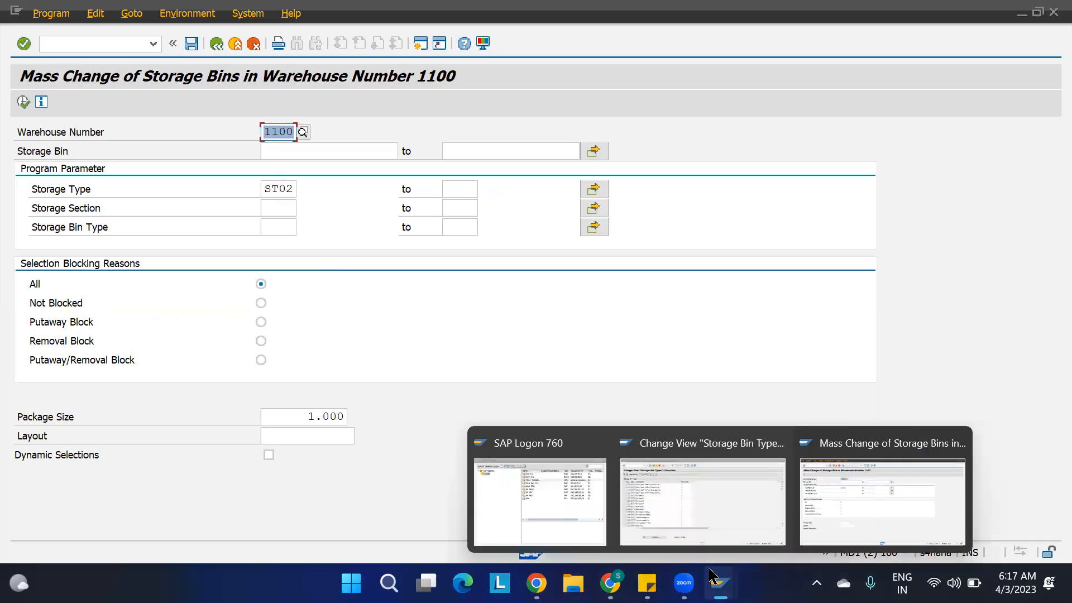
pyautogui.click(842, 494)
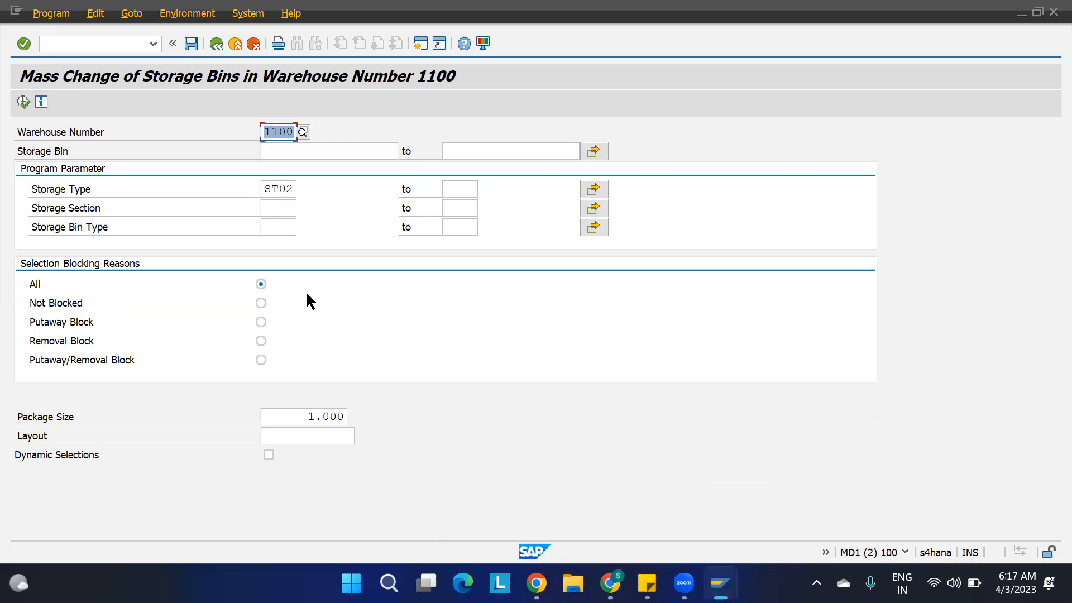
pyautogui.click(107, 43)
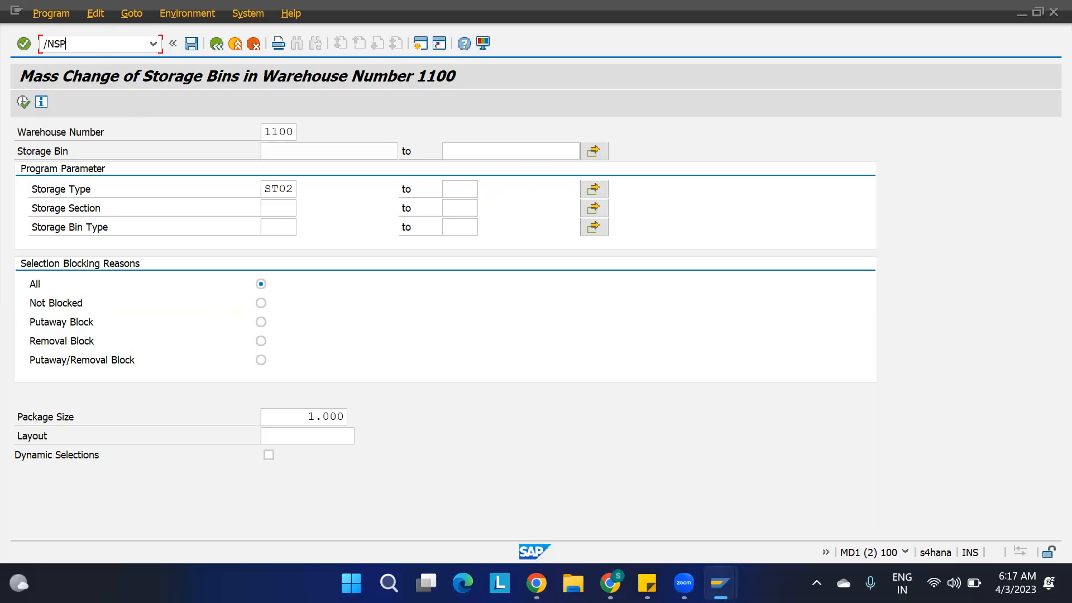
pyautogui.write('/NSPRO')
pyautogui.press('Return')
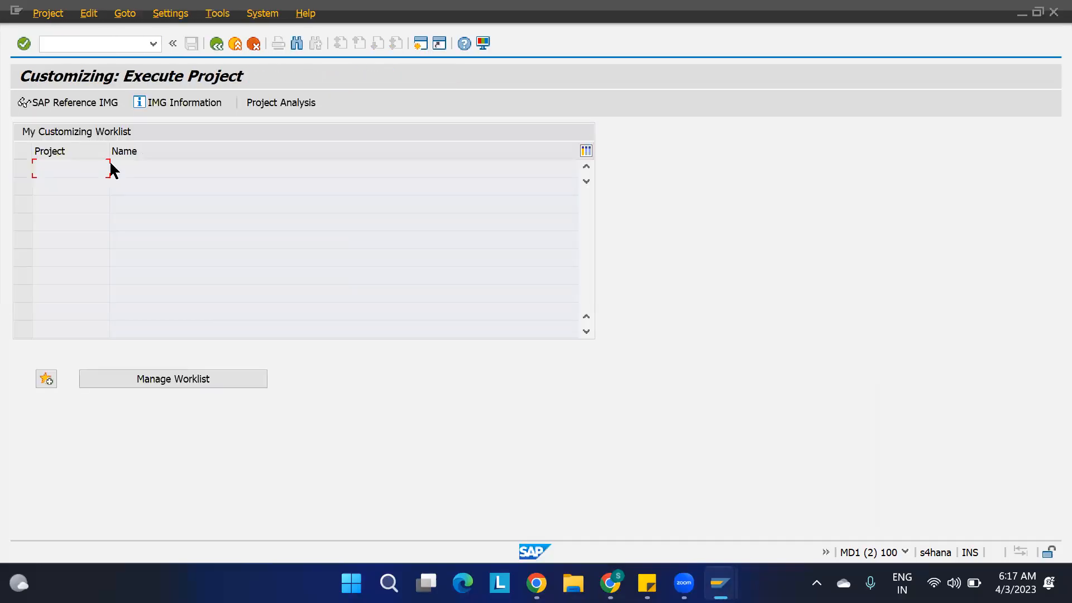
pyautogui.click(72, 105)
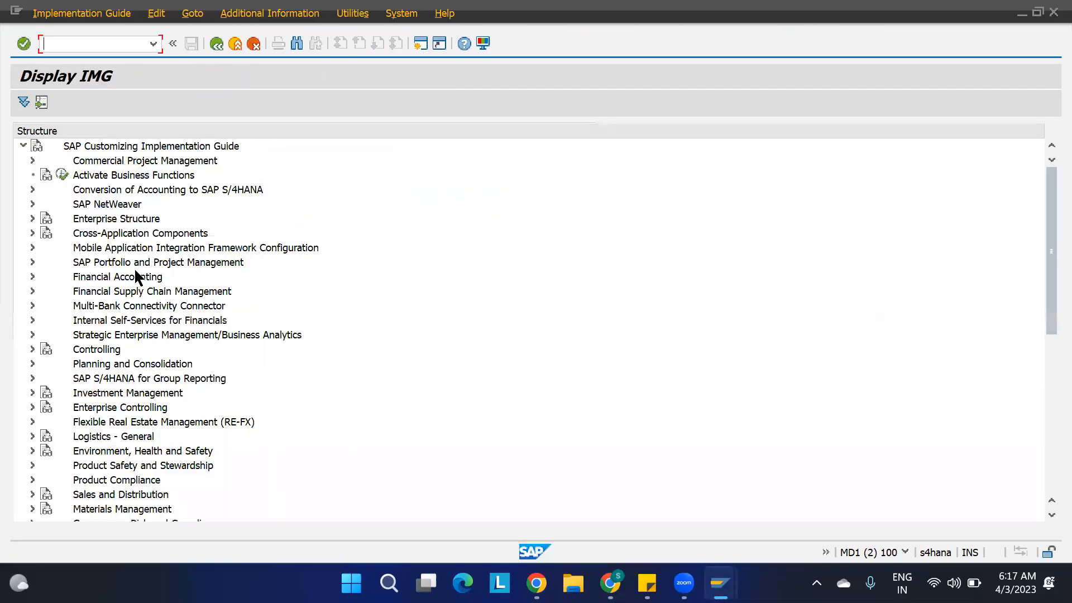
# Expand the IMG structure through SCM Extended Warehouse Management, Extended Warehouse Management and Goods Receipt Process down to Strategies.
pyautogui.scroll(-3, 133, 268)
pyautogui.scroll(-3, 133, 267)
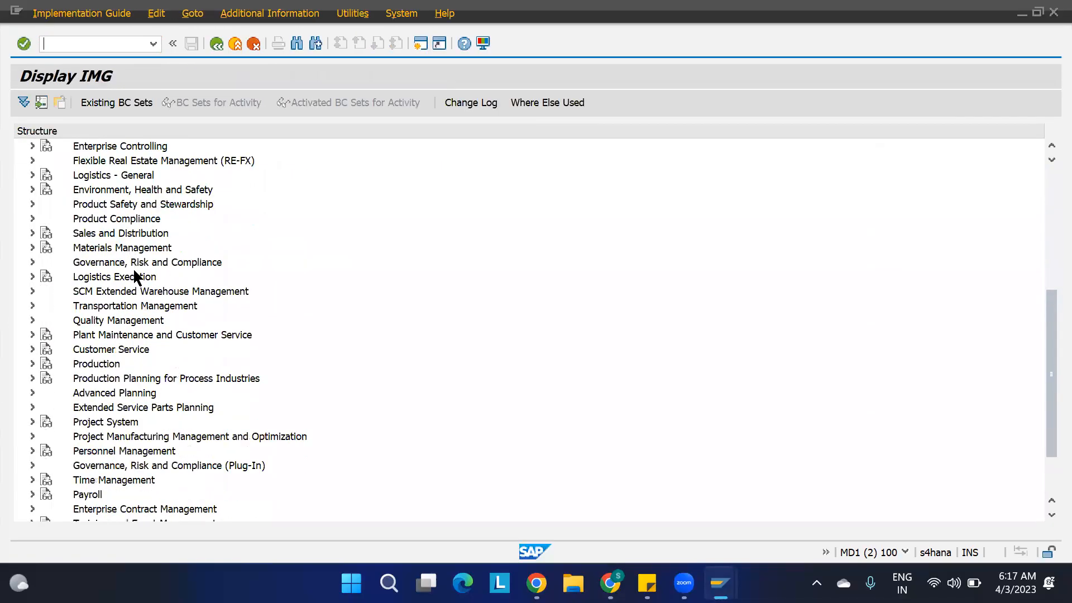
pyautogui.click(33, 290)
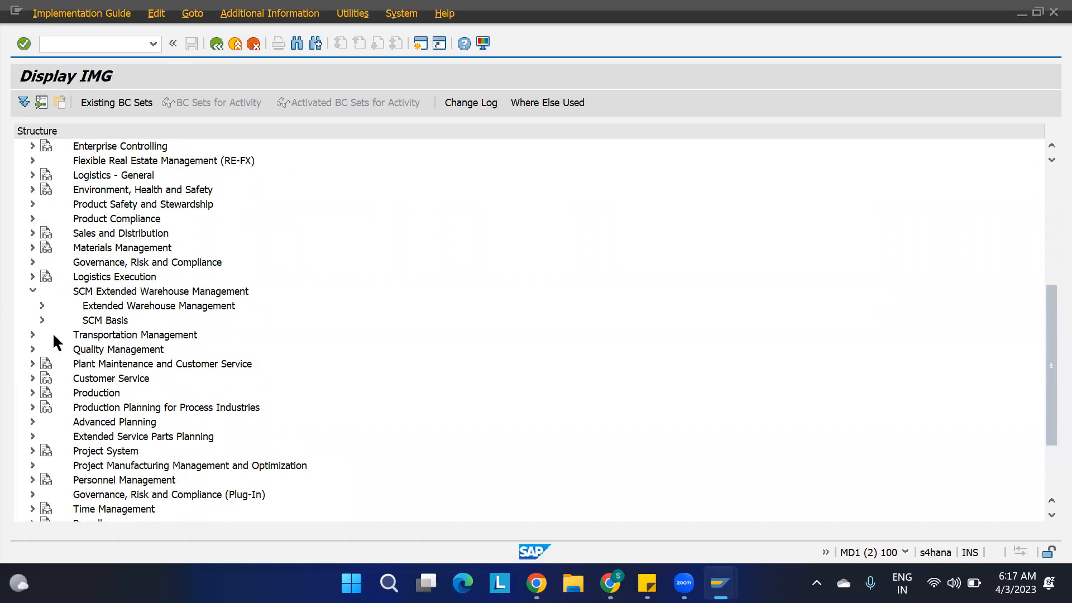
pyautogui.click(42, 306)
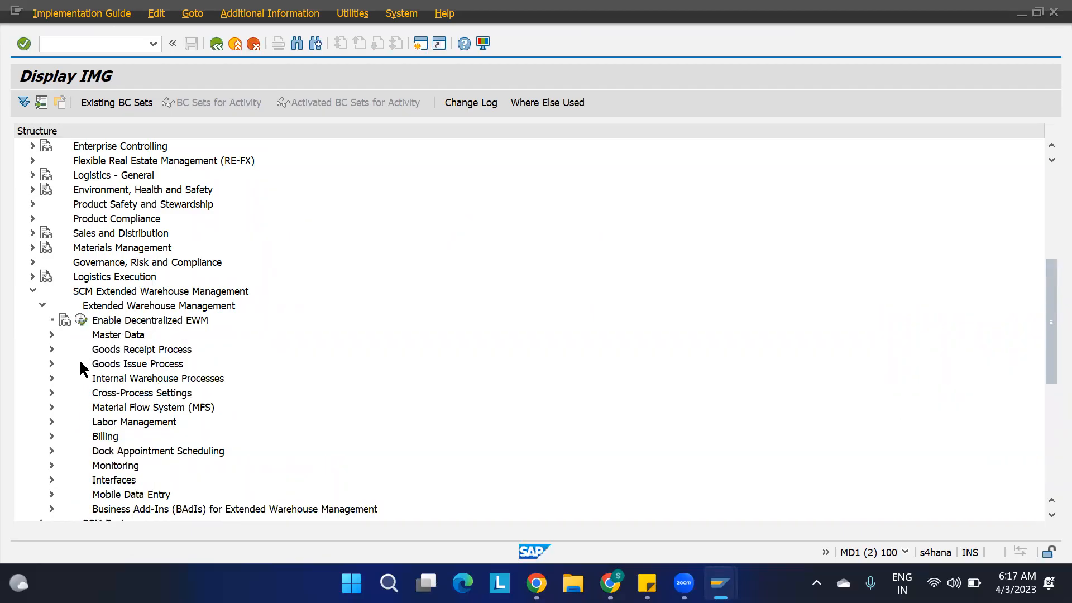
pyautogui.click(52, 349)
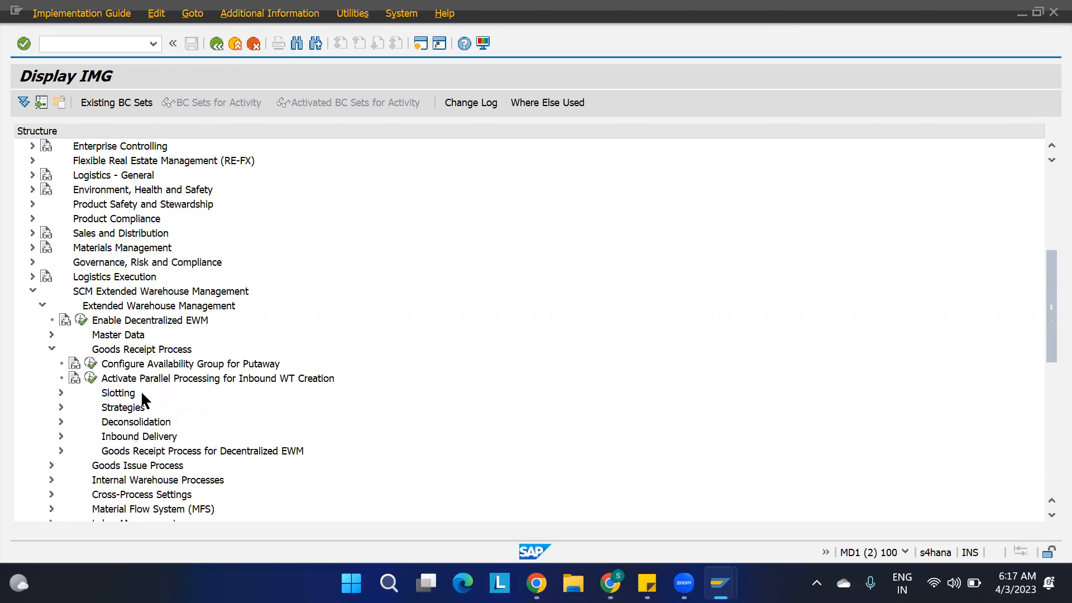
pyautogui.click(61, 407)
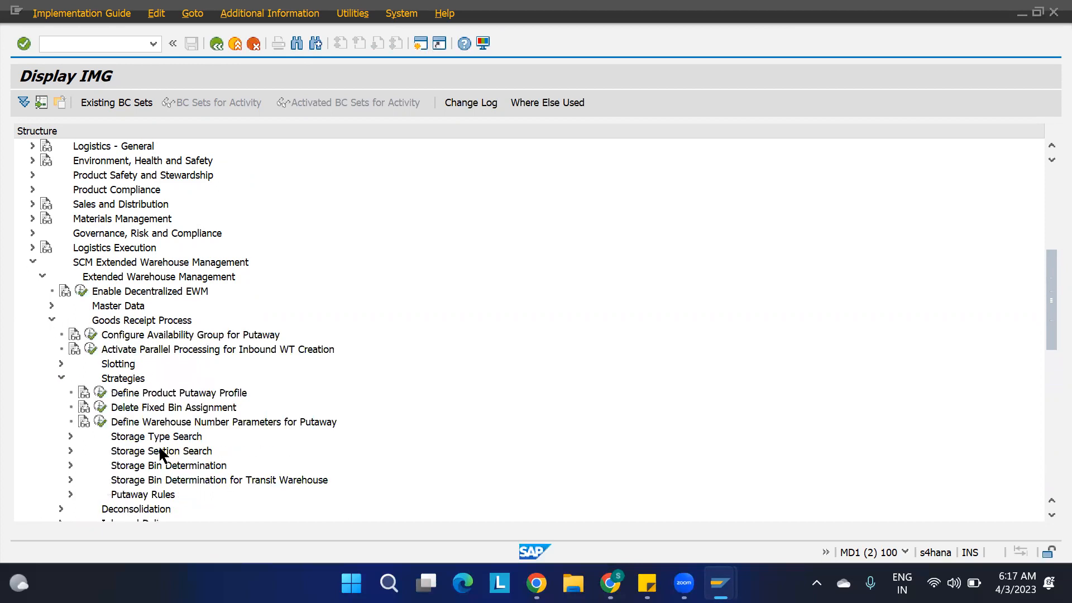
# Locate Storage Bin Determination below the storage type and storage section searches and expand its customizing activities.
pyautogui.scroll(-5, 159, 444)
pyautogui.click(150, 277)
pyautogui.click(147, 292)
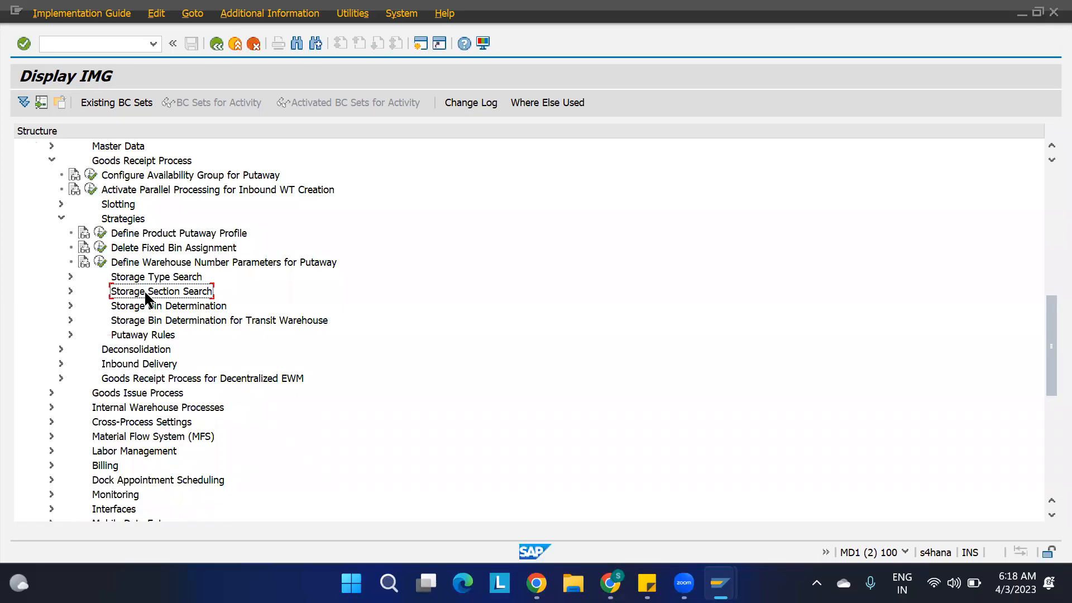
pyautogui.click(154, 307)
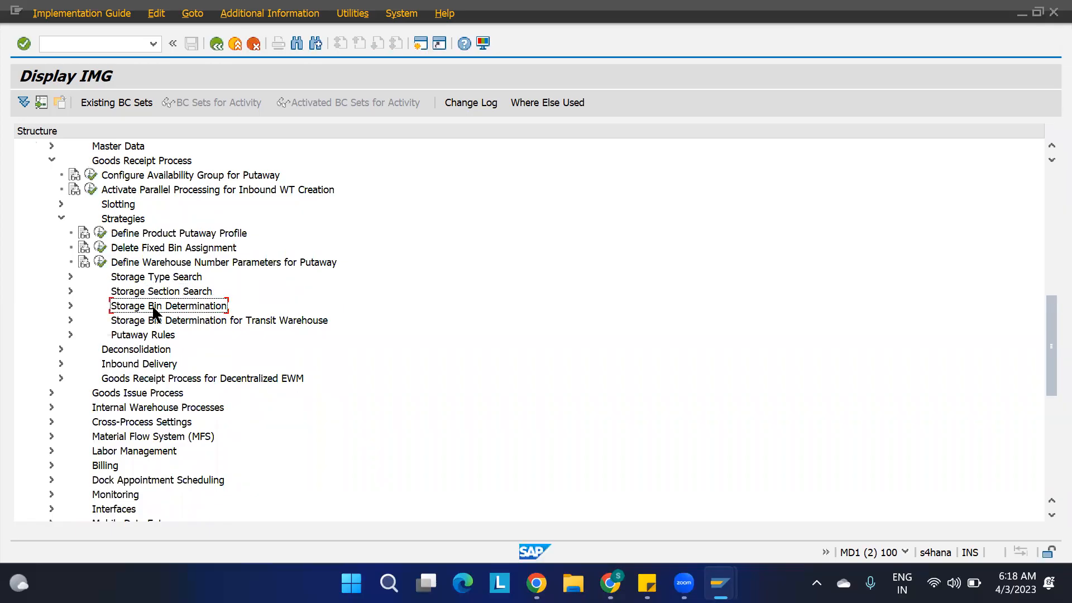
pyautogui.click(70, 306)
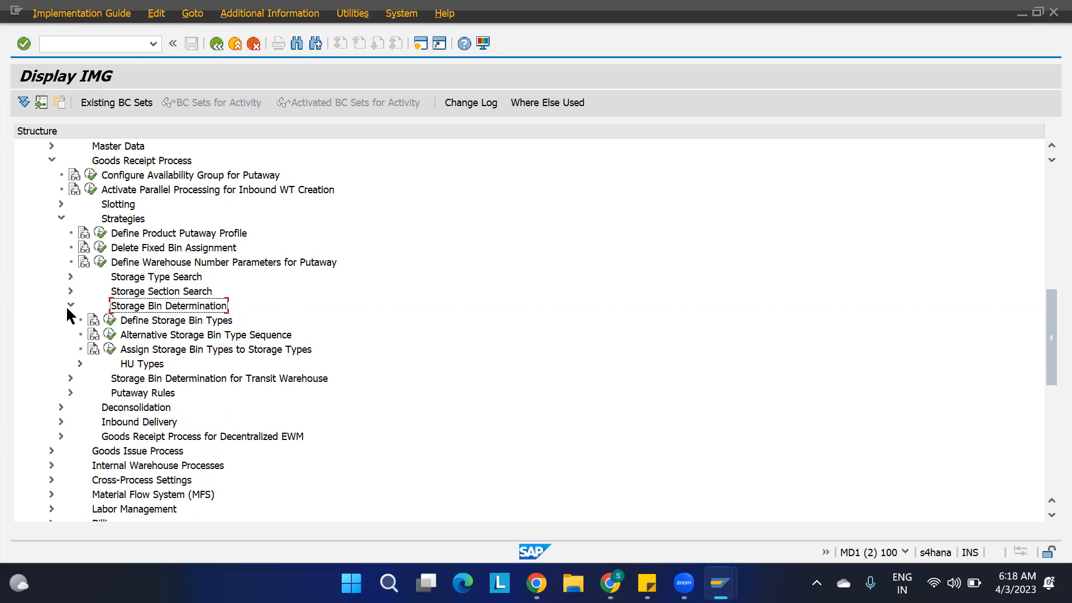
# Try to open the Define Storage Bin Types activity and decline displaying the locked data.
pyautogui.click(146, 324)
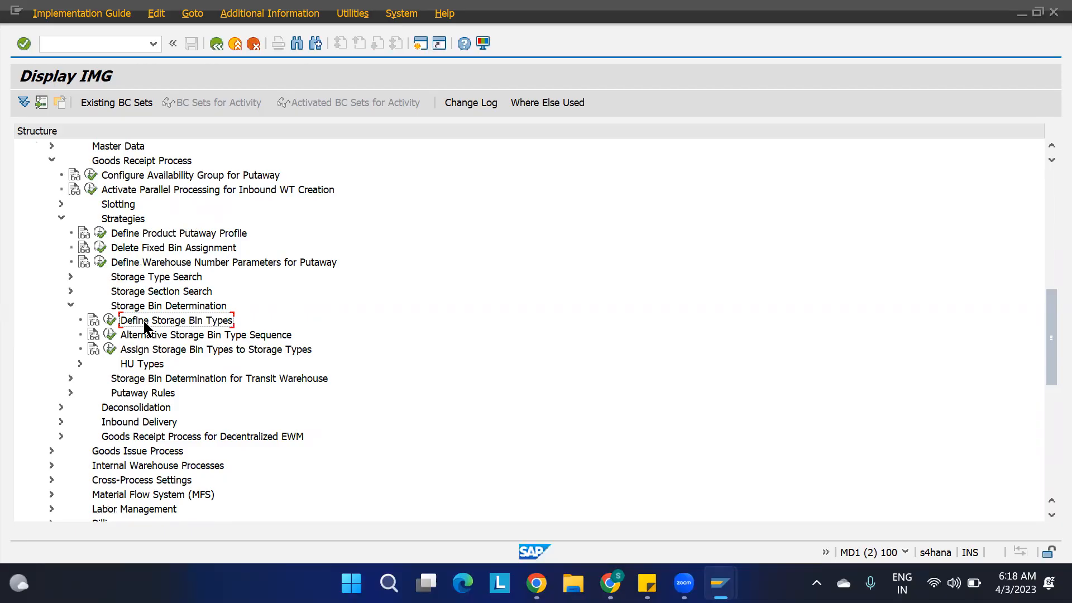
pyautogui.click(110, 319)
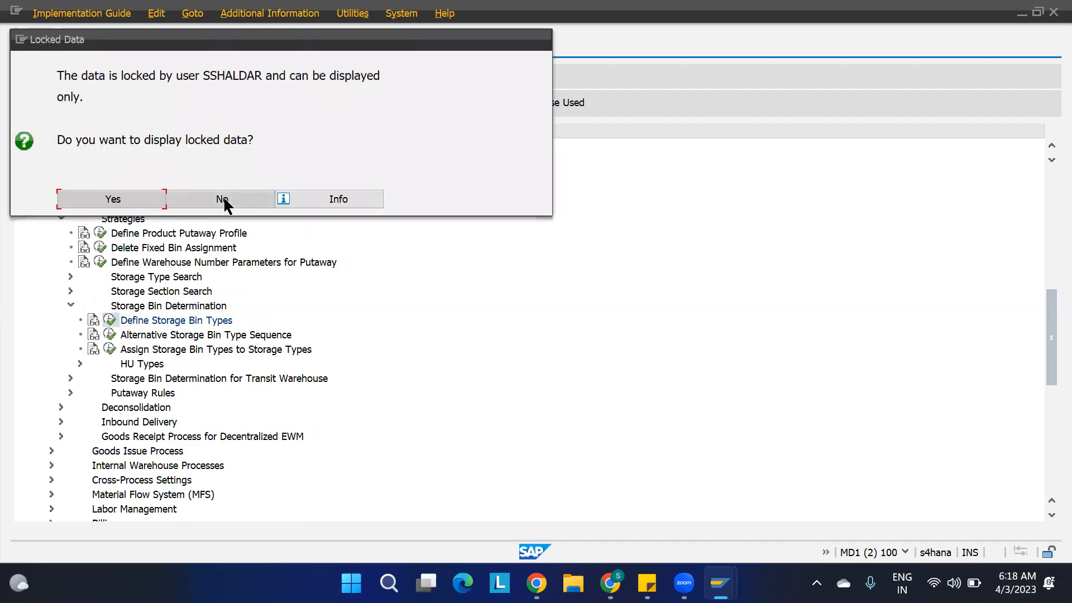
pyautogui.click(247, 199)
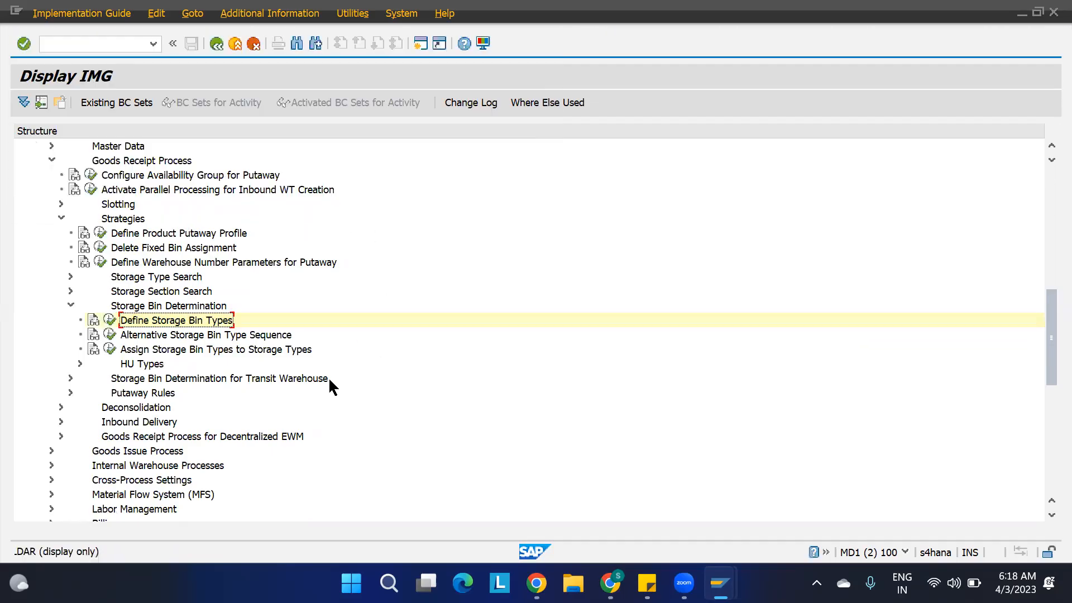
# Leave the Storage Bin Types change view in the other SAP session and return to the Storage Bin Determination session.
pyautogui.click(721, 583)
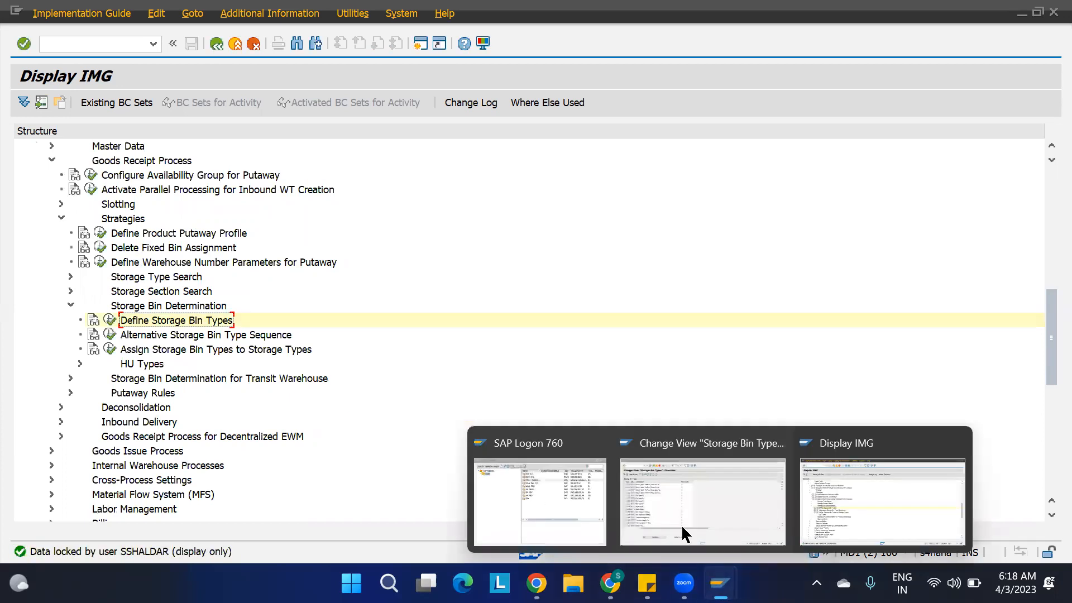
pyautogui.click(666, 488)
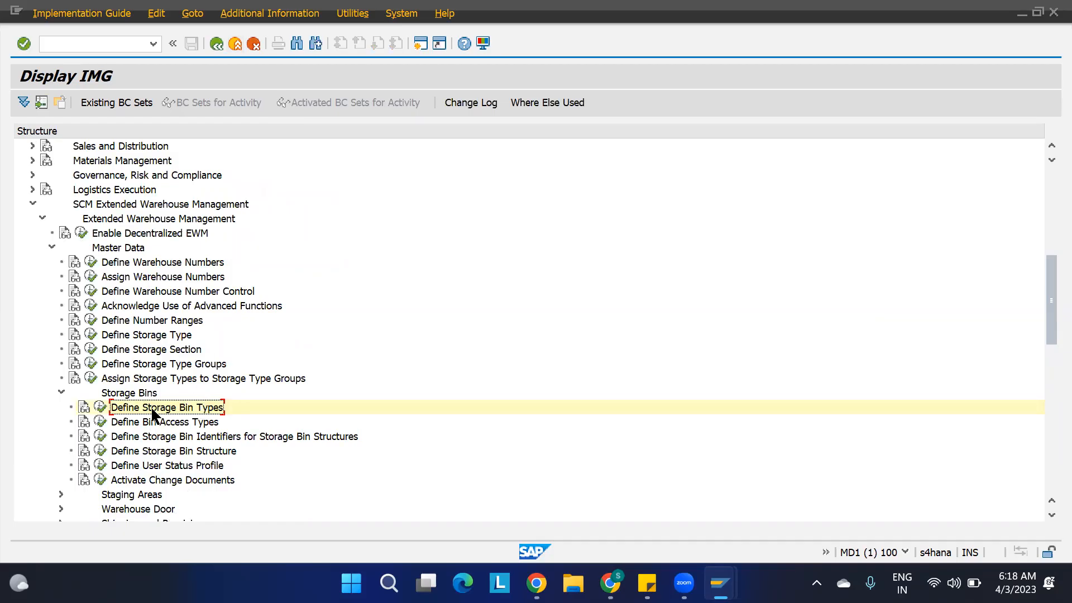
pyautogui.click(720, 583)
pyautogui.click(843, 508)
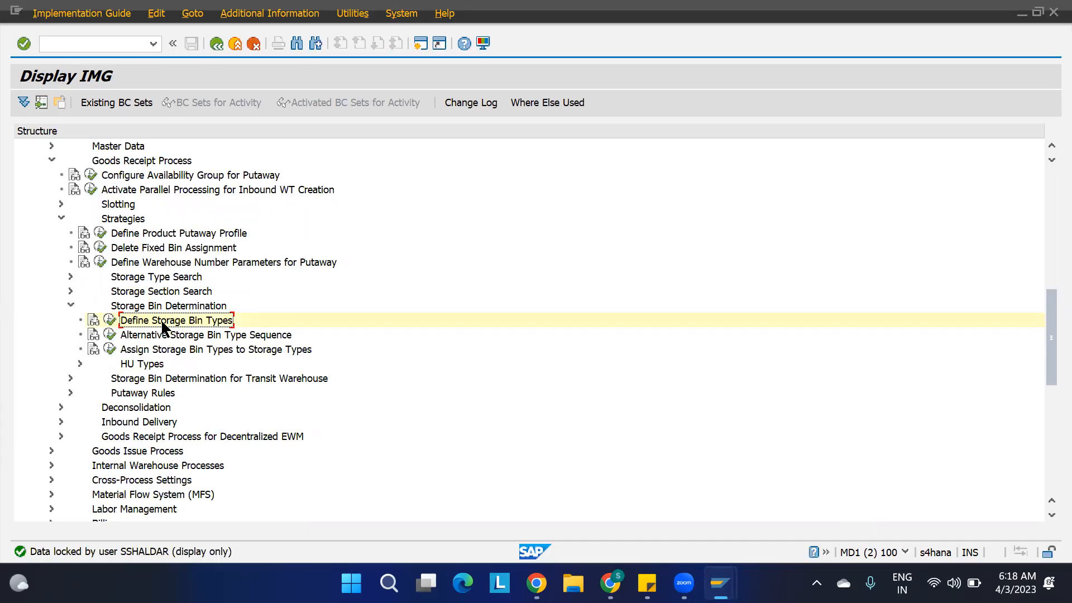
# Review the defined storage bin types and the Alternative Storage Bin Type Sequence entries, returning to the IMG after each.
pyautogui.click(111, 322)
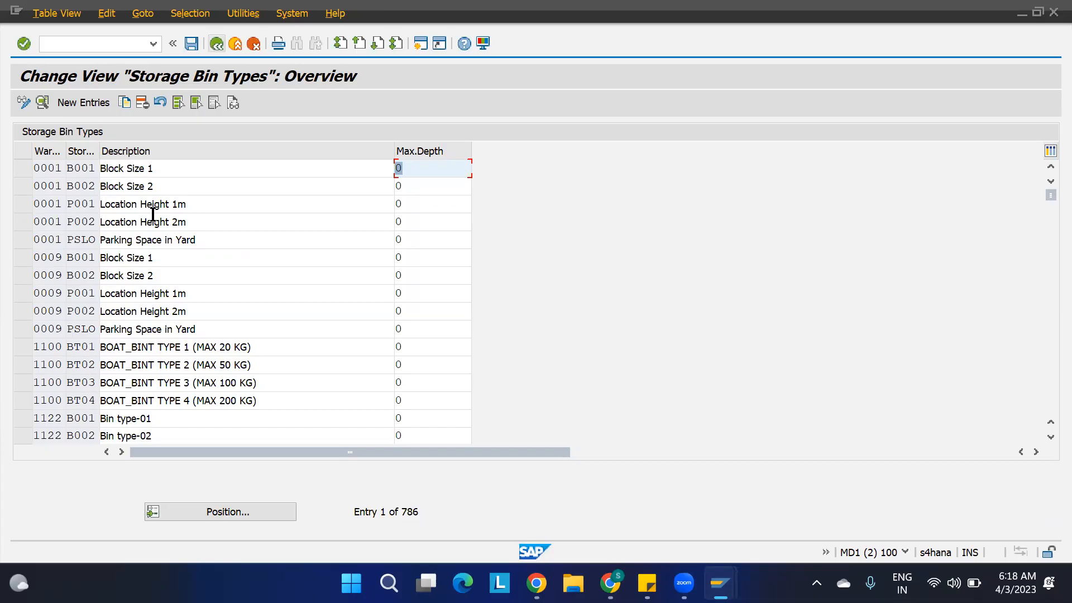
pyautogui.click(216, 44)
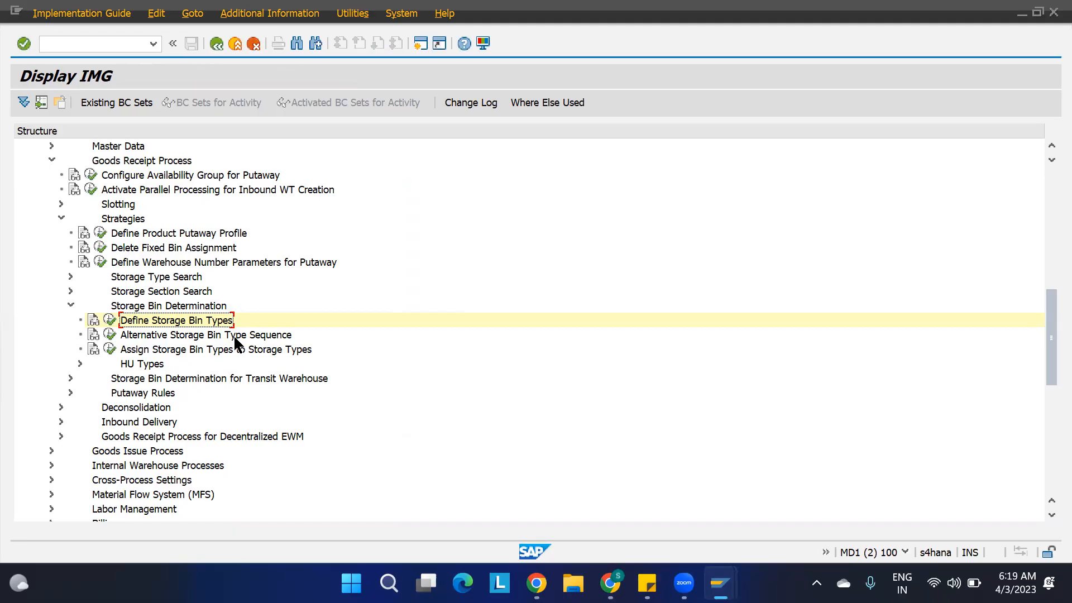
pyautogui.click(110, 334)
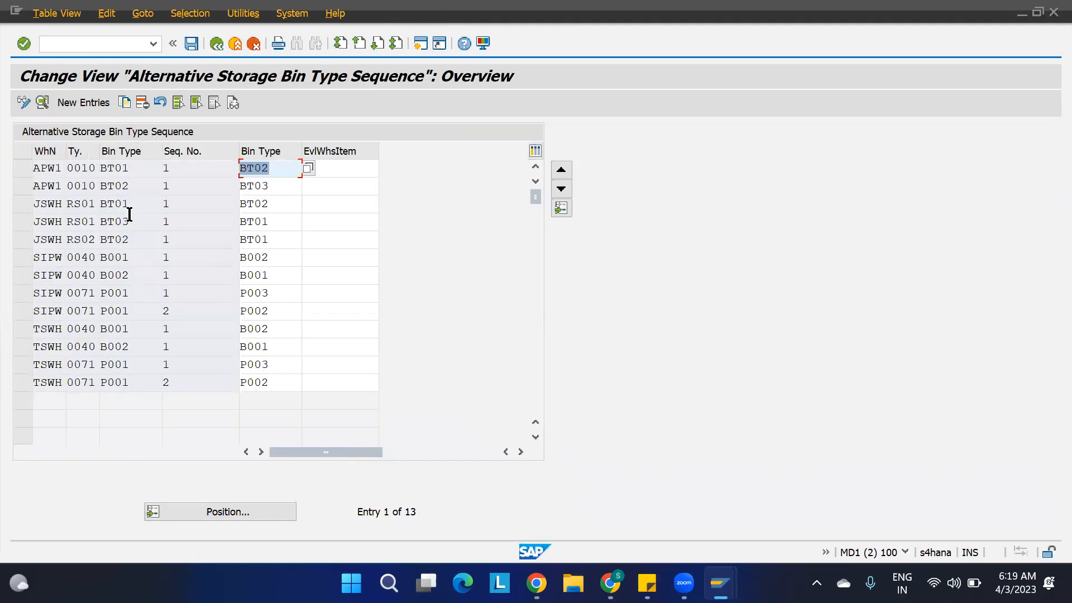
pyautogui.click(216, 43)
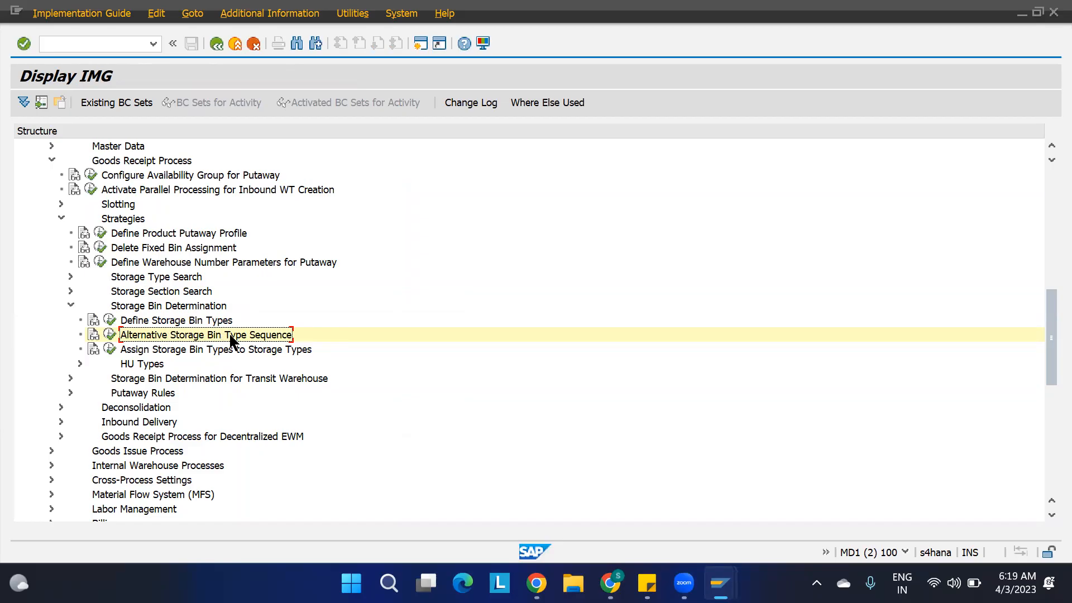
# In Assign Storage Bin Types to Storage Types, delete the warehouse 1100 entries for SS01 and SS02 and save under the EWM PROJECT request.
pyautogui.click(150, 350)
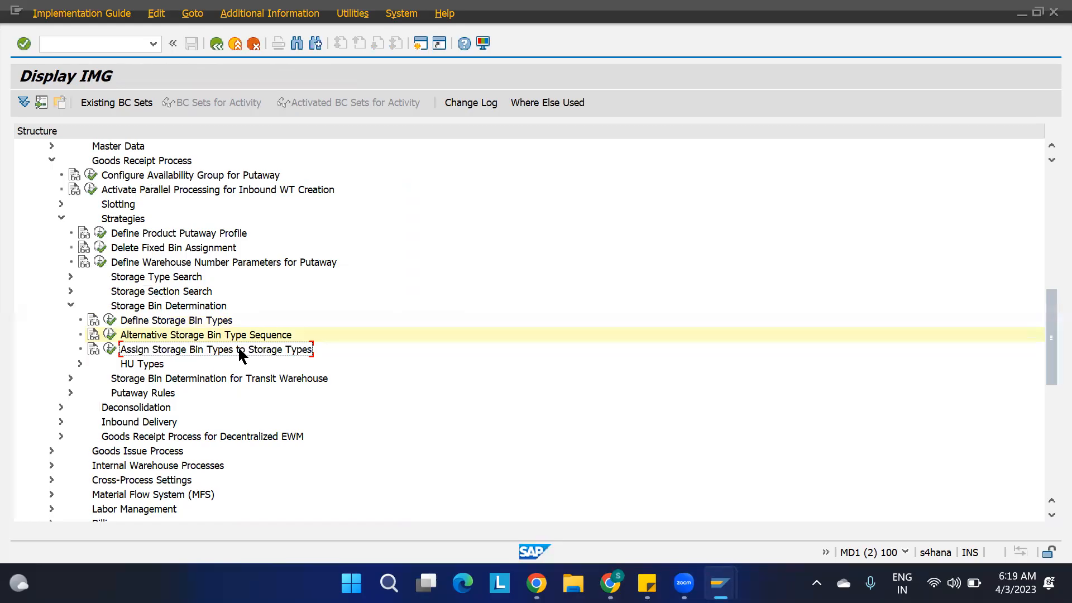
pyautogui.click(110, 349)
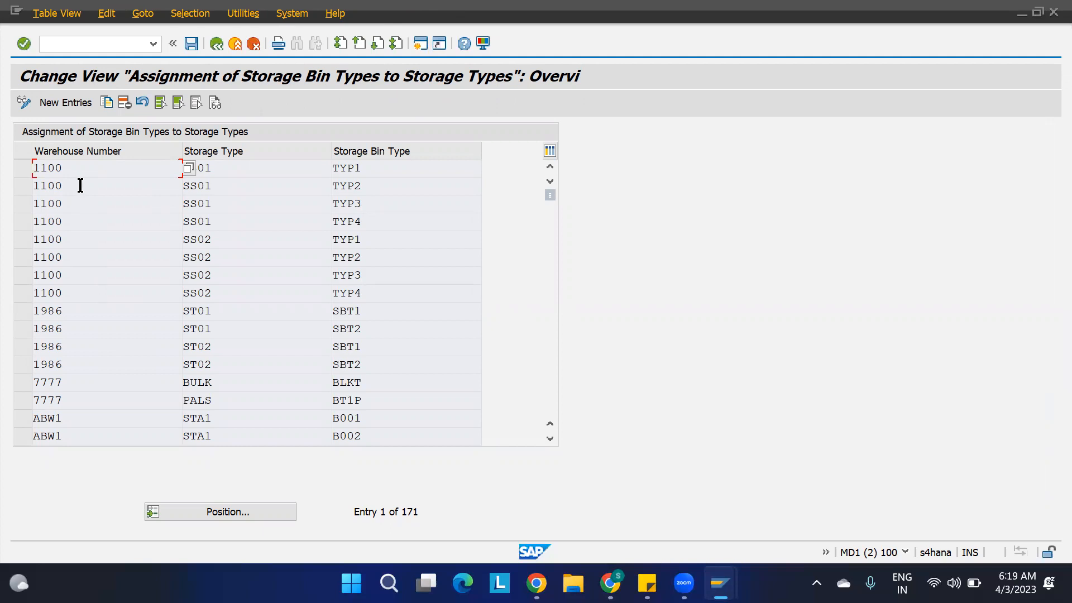
pyautogui.click(25, 168)
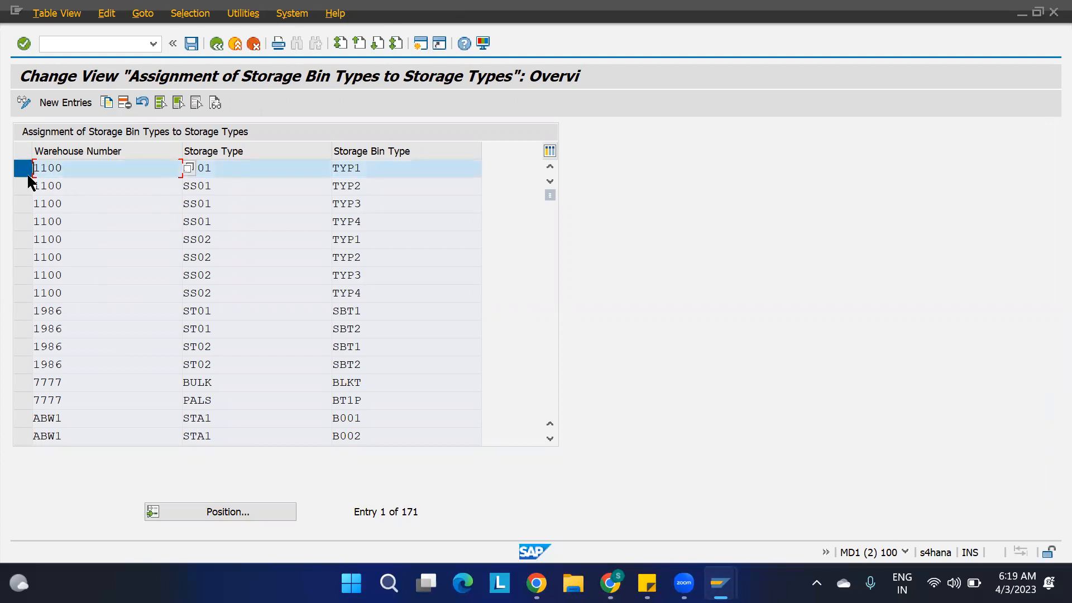
pyautogui.click(28, 184)
pyautogui.click(27, 205)
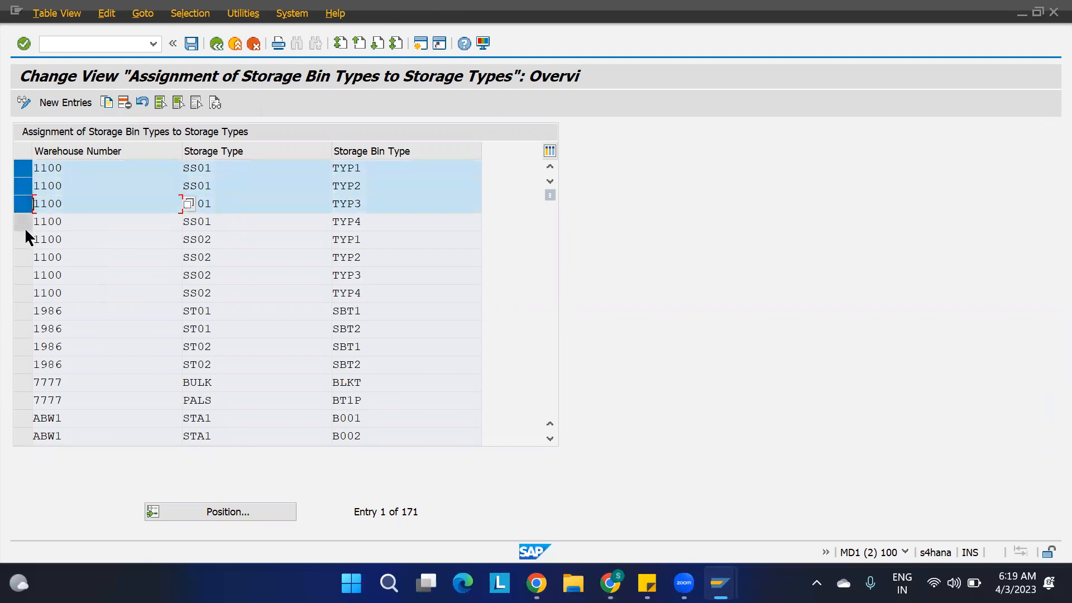
pyautogui.click(24, 227)
pyautogui.click(25, 256)
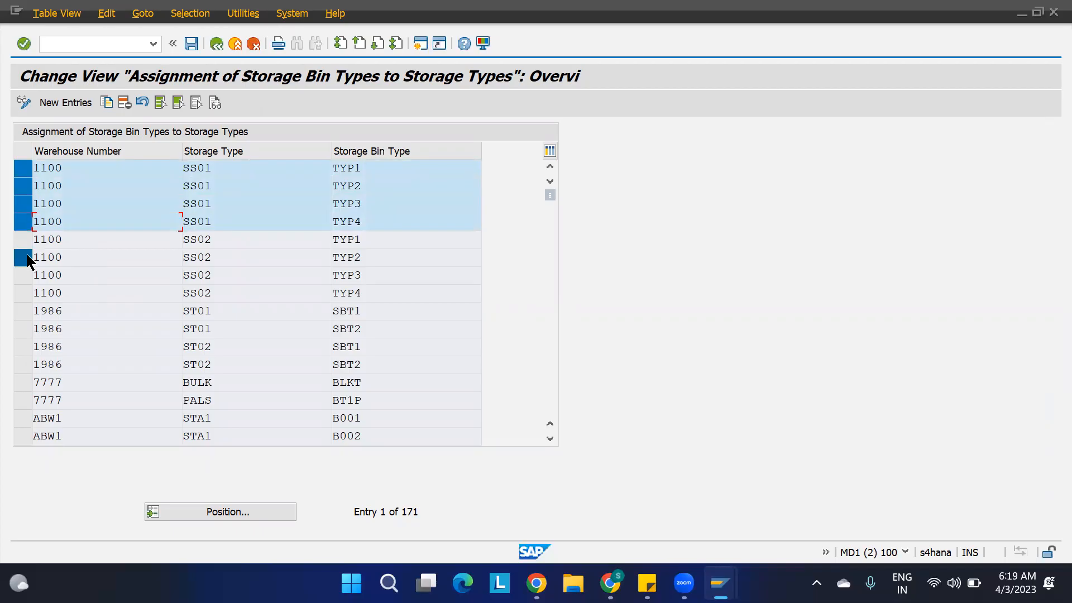
pyautogui.click(24, 243)
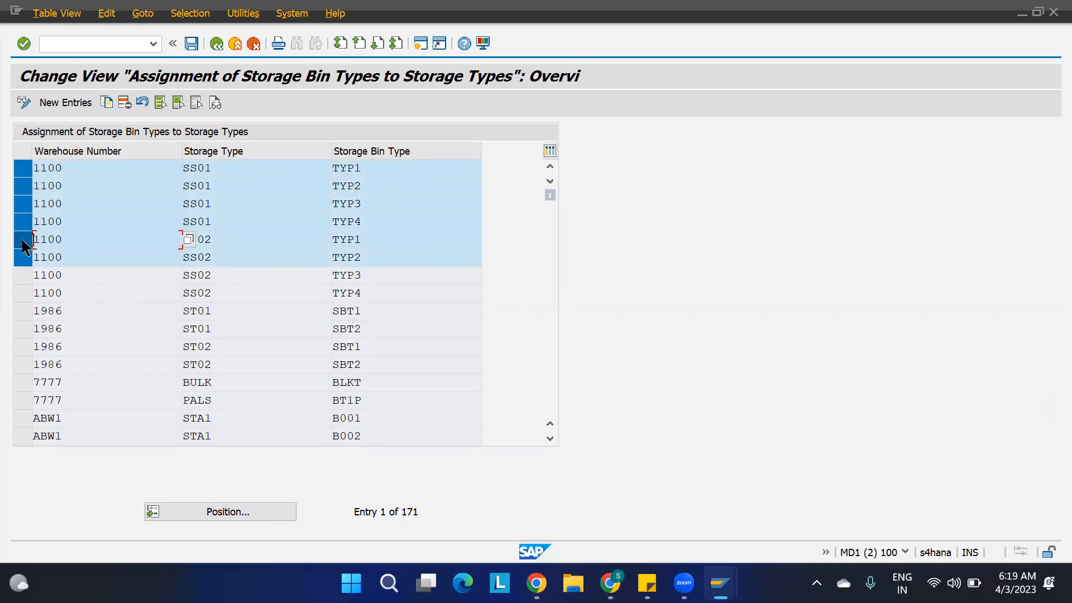
pyautogui.click(23, 276)
pyautogui.click(24, 290)
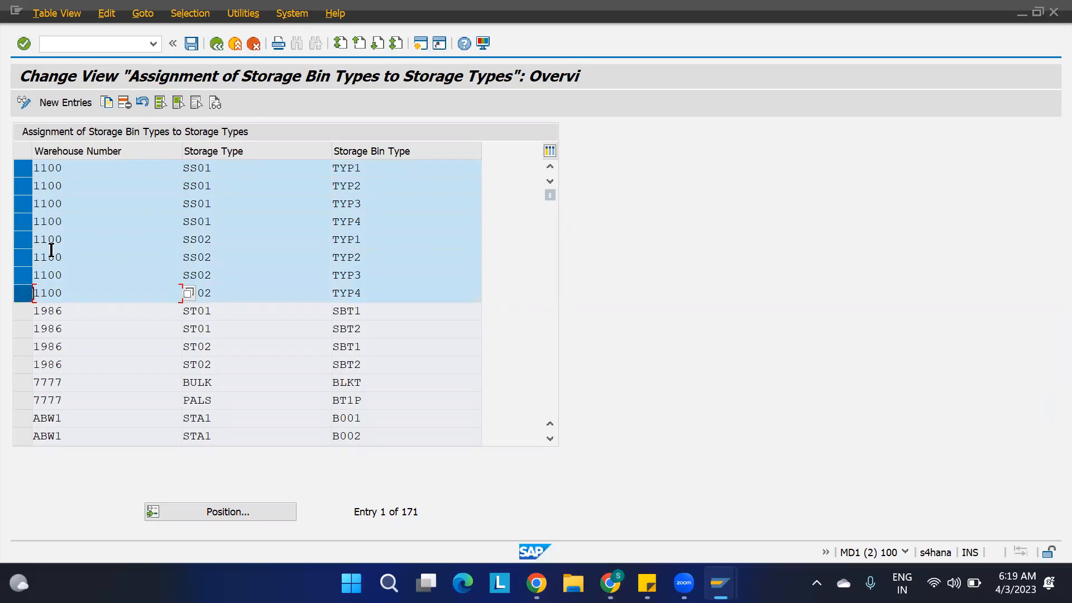
pyautogui.click(126, 102)
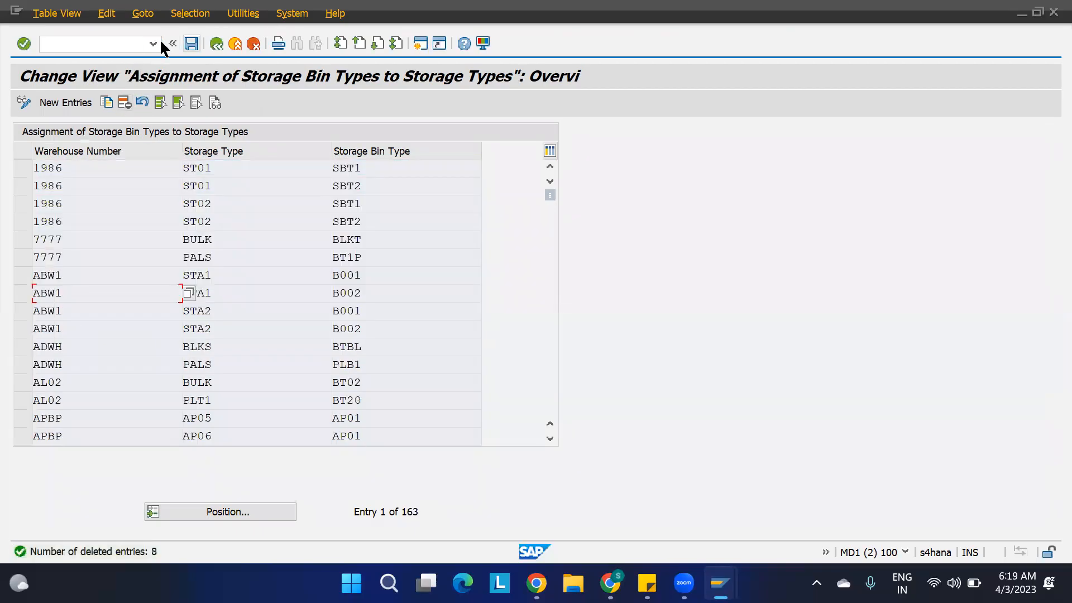
pyautogui.click(191, 43)
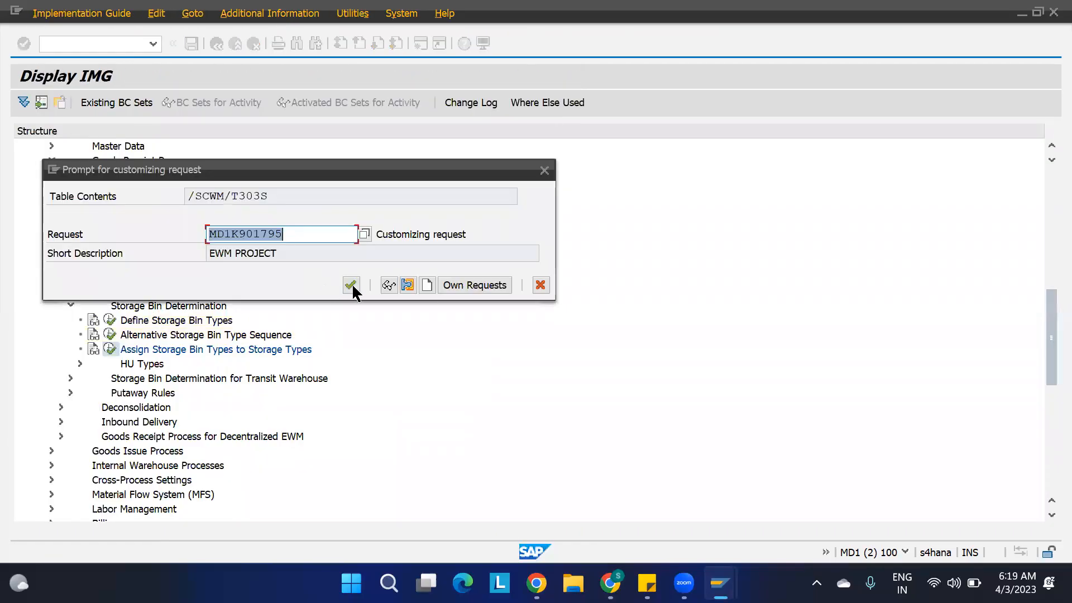
pyautogui.click(351, 285)
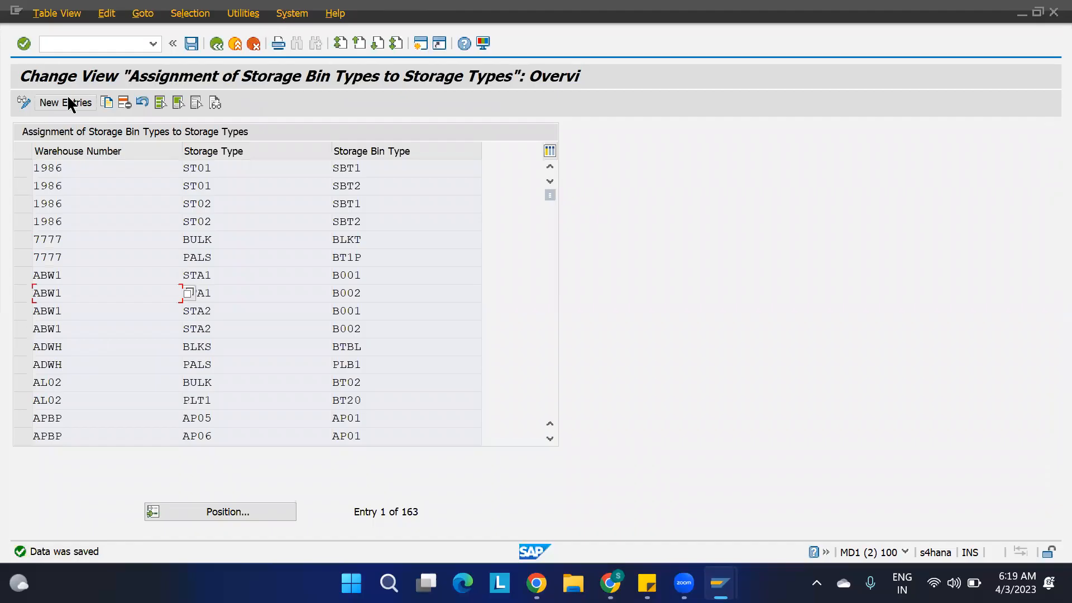
# Create a new entry assigning storage bin type BT01 to storage type ST01 in warehouse 1100.
pyautogui.click(70, 104)
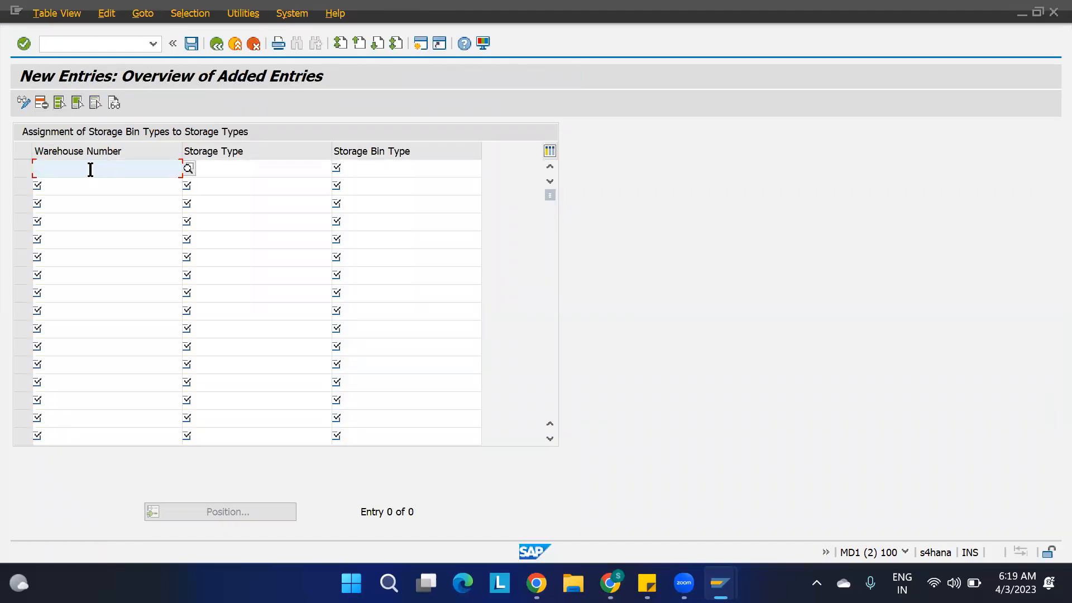
pyautogui.write('1100')
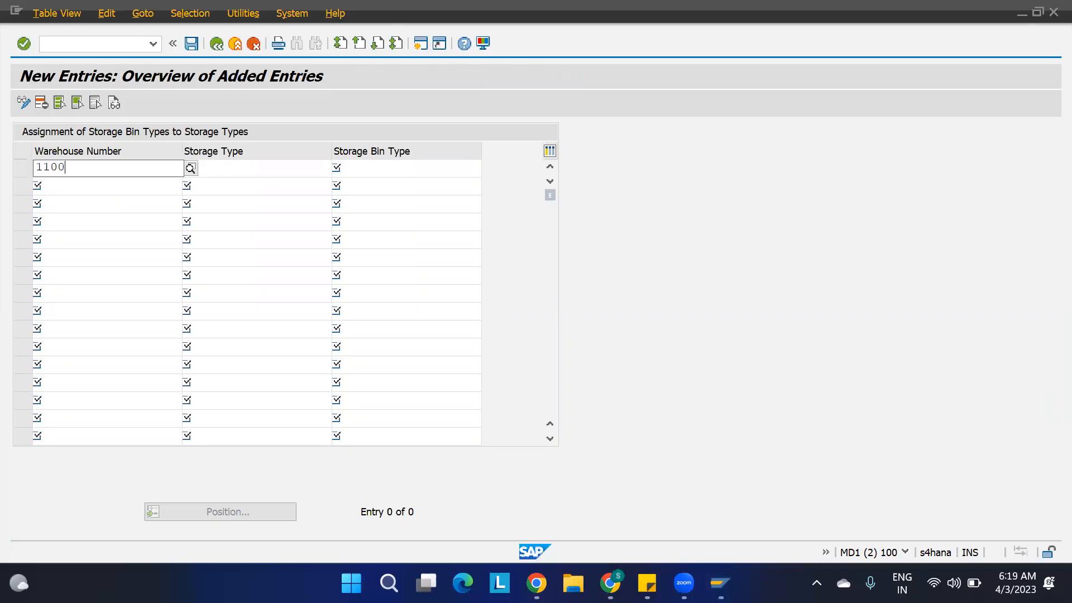
pyautogui.press('Tab')
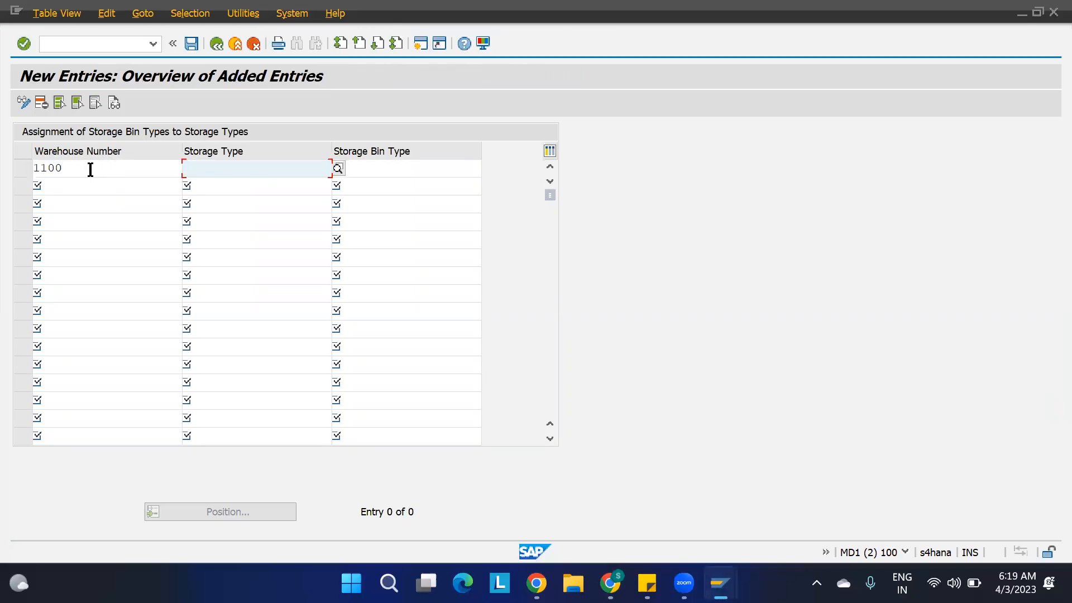
pyautogui.write('ST')
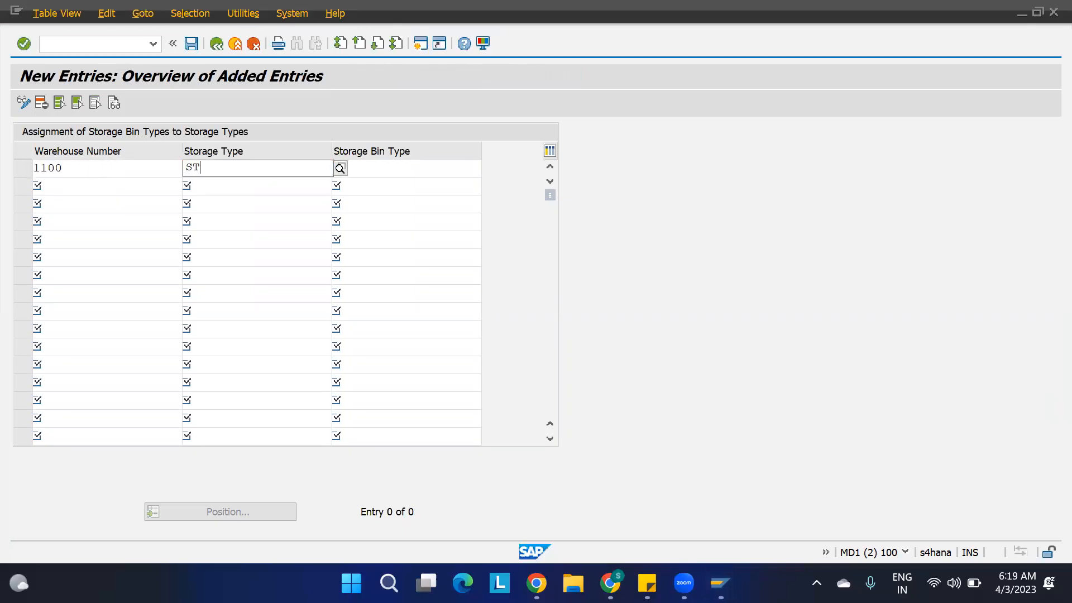
pyautogui.write('01')
pyautogui.press('Tab')
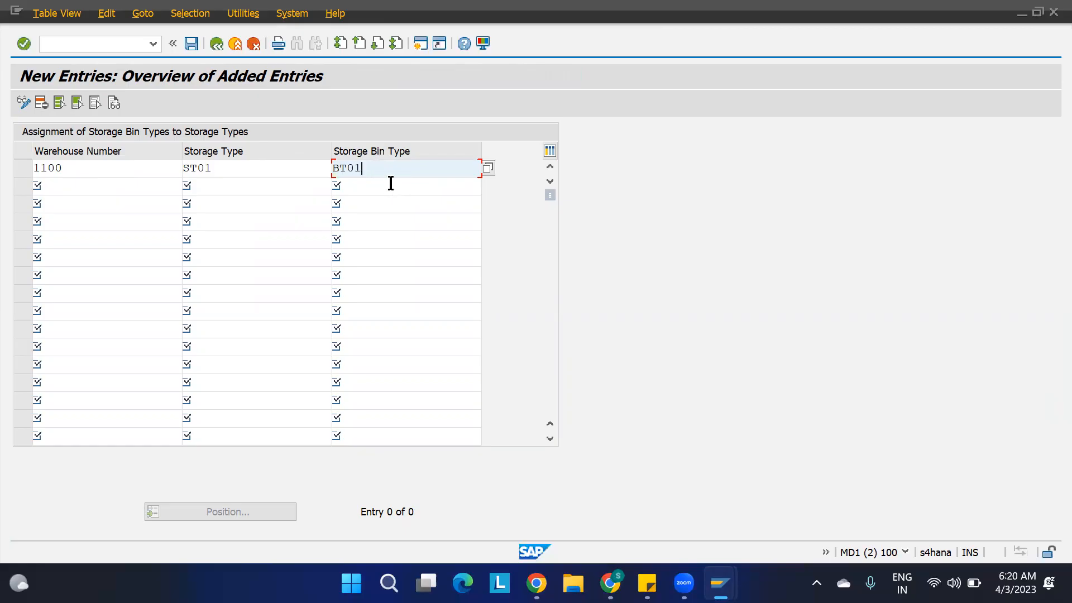
# Add a second new entry assigning storage bin type BT02 to storage type ST02 in warehouse 1100, and save both entries.
pyautogui.click(84, 187)
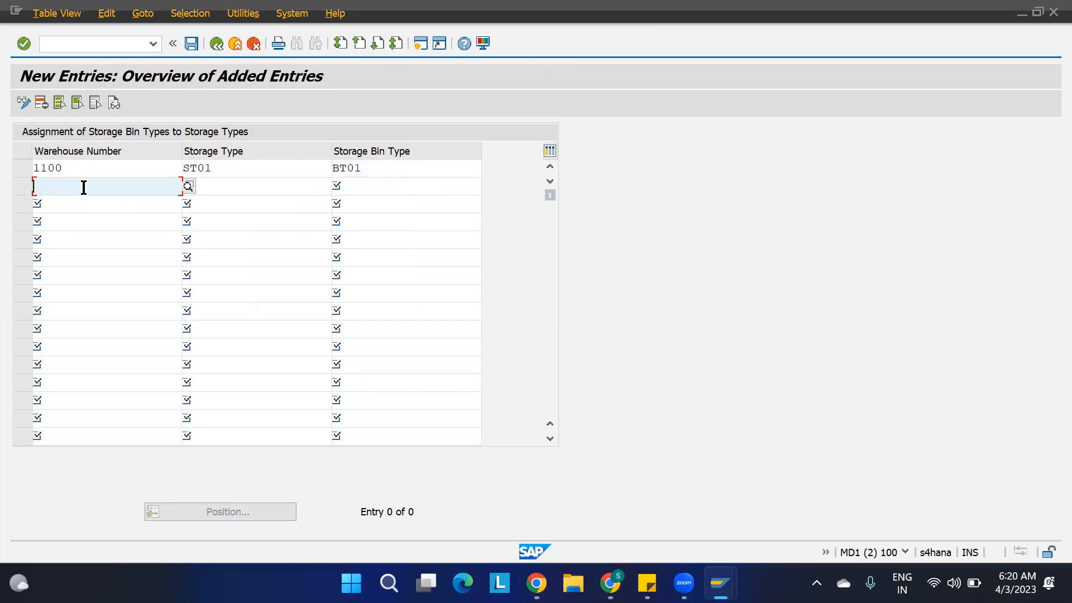
pyautogui.write('1100')
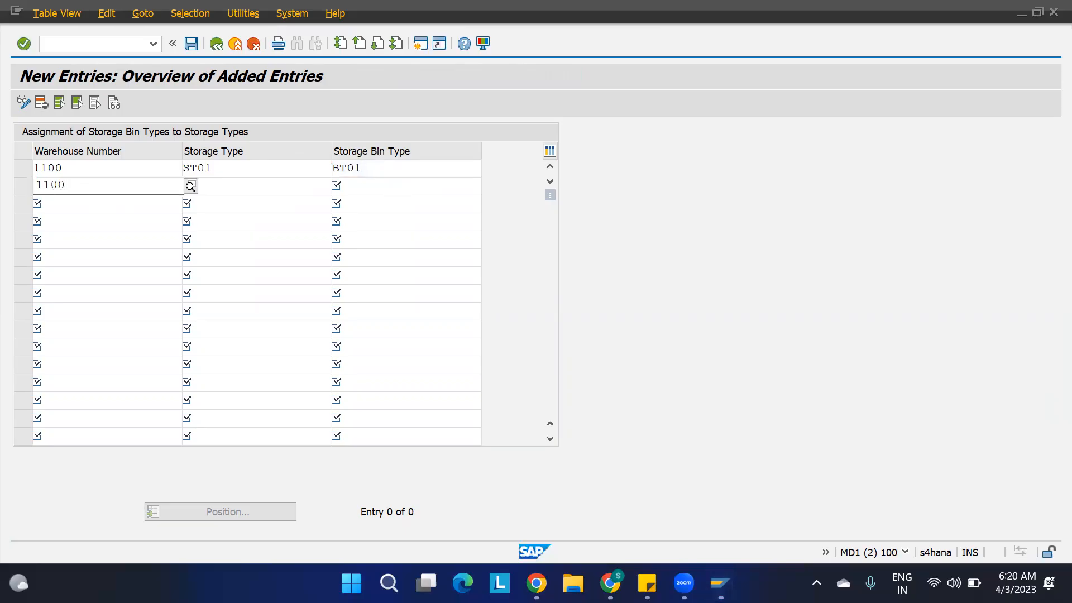
pyautogui.press('Tab')
pyautogui.write('ST02')
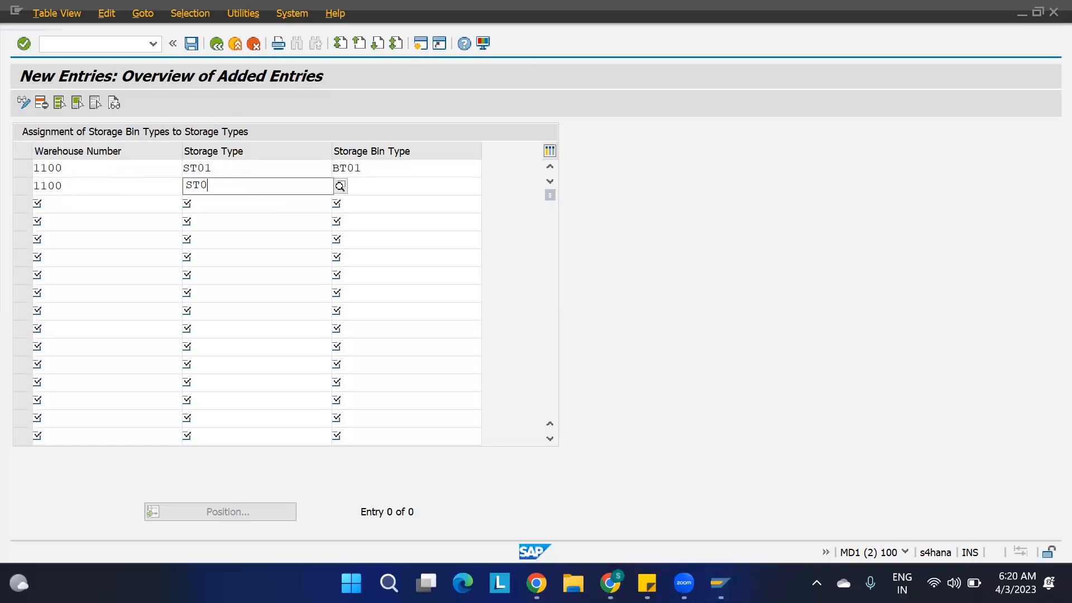
pyautogui.press('Tab')
pyautogui.write('BT02')
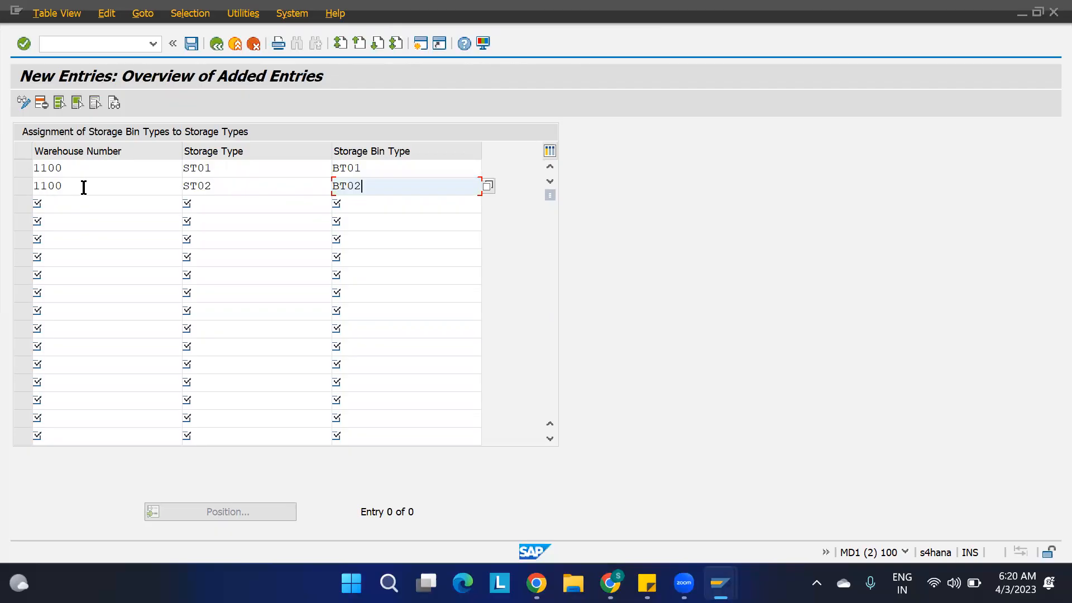
pyautogui.press('Return')
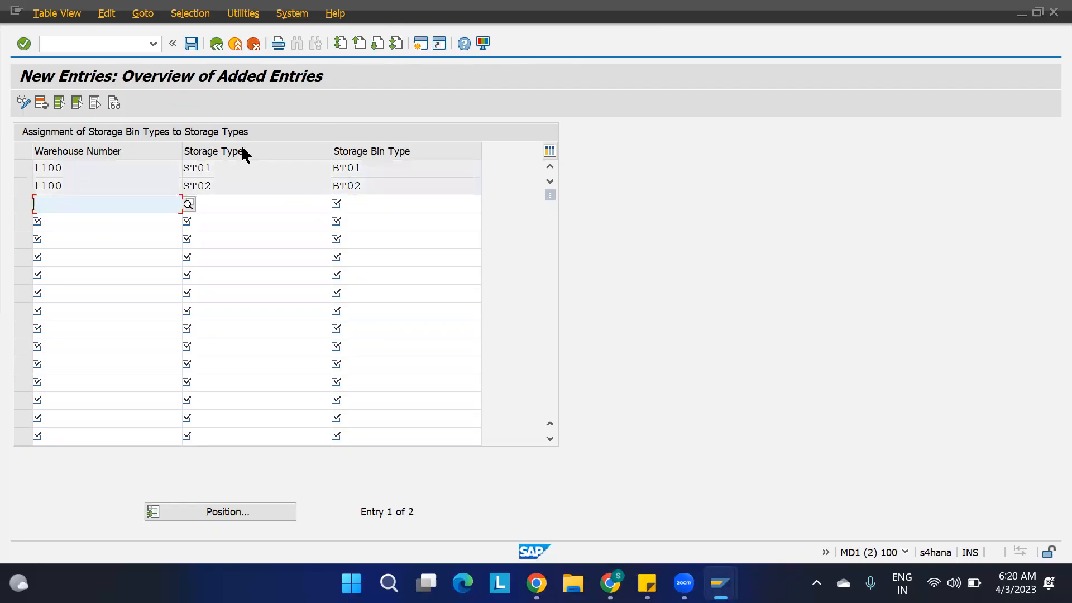
pyautogui.hotkey('ctrl', 's')
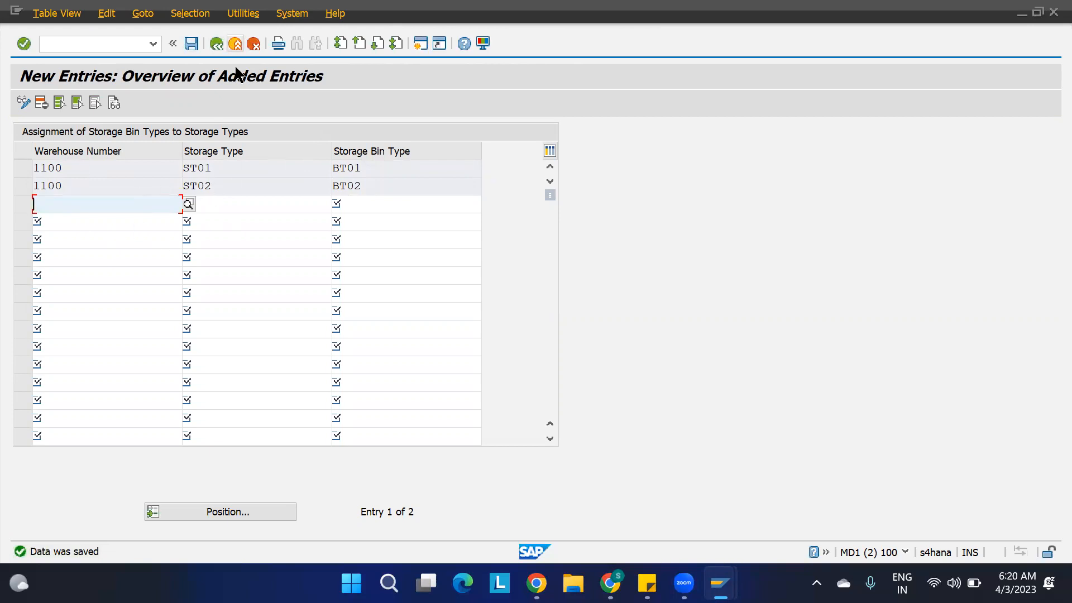
# Open an additional SAP session and start transaction /N/SCWM/MAT1 in it.
pyautogui.hotkey('ctrl', 'n')
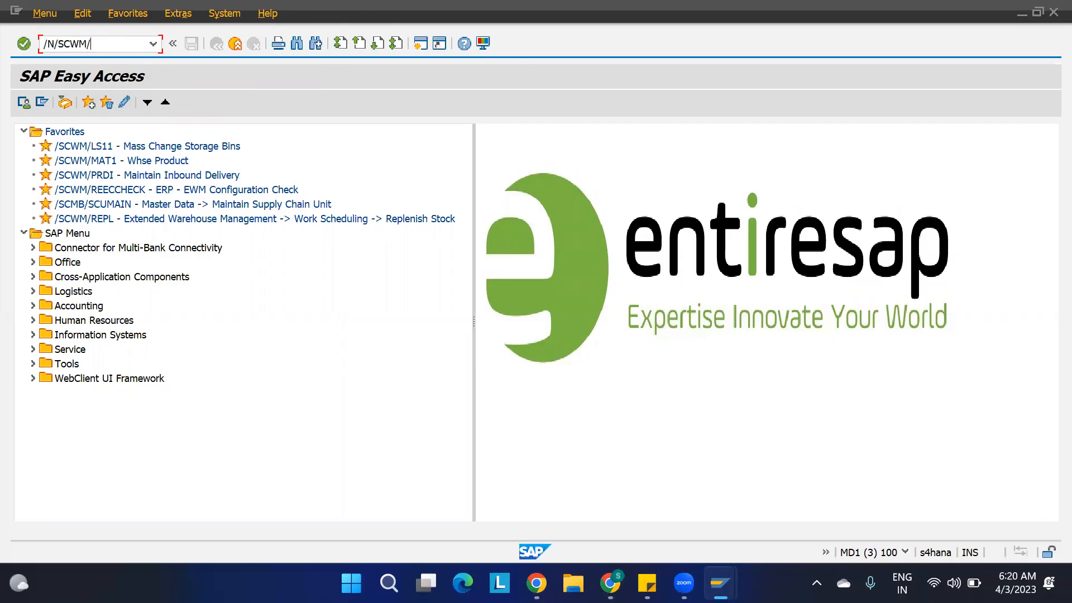
pyautogui.write('/N/SCWM/MAT1')
pyautogui.press('Return')
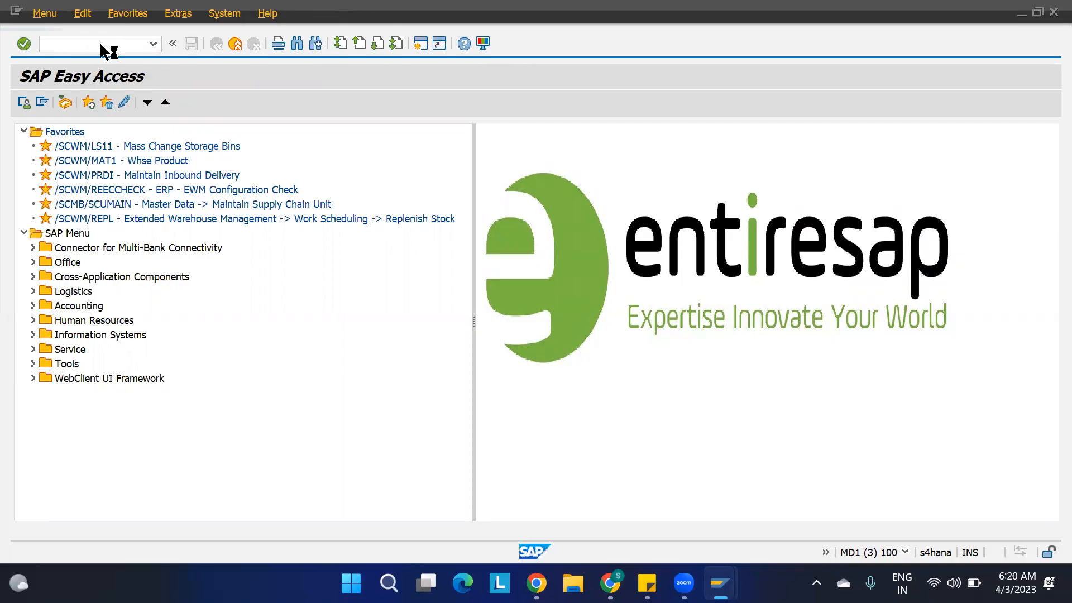
# Open warehouse product 1100-MAT1 in change mode for warehouse 1100 with party entitled to dispose 186.
pyautogui.write('1100-MAT')
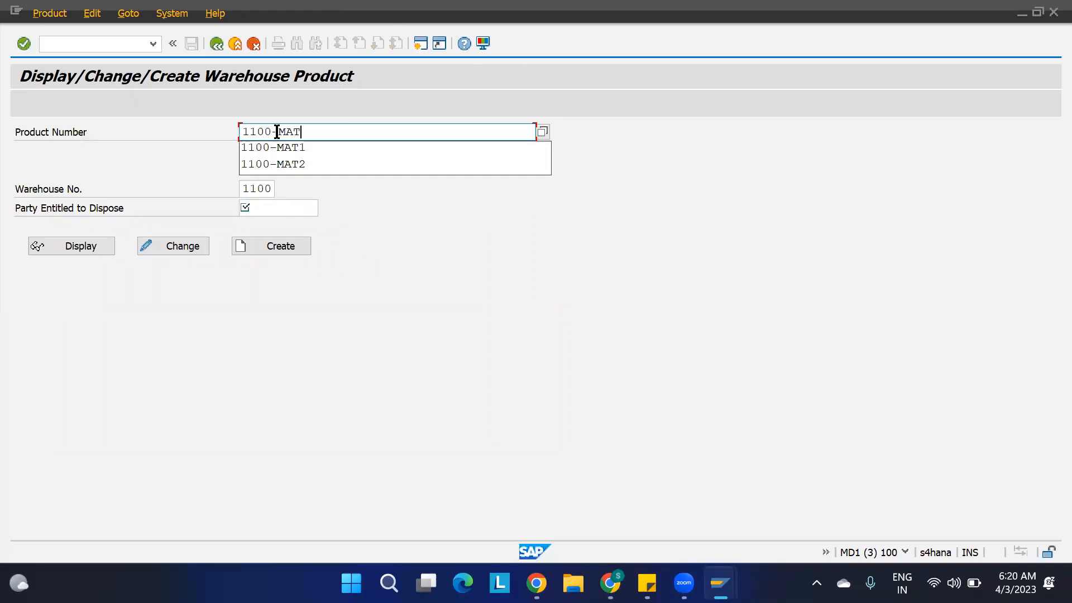
pyautogui.write('1')
pyautogui.press('Tab')
pyautogui.write('186')
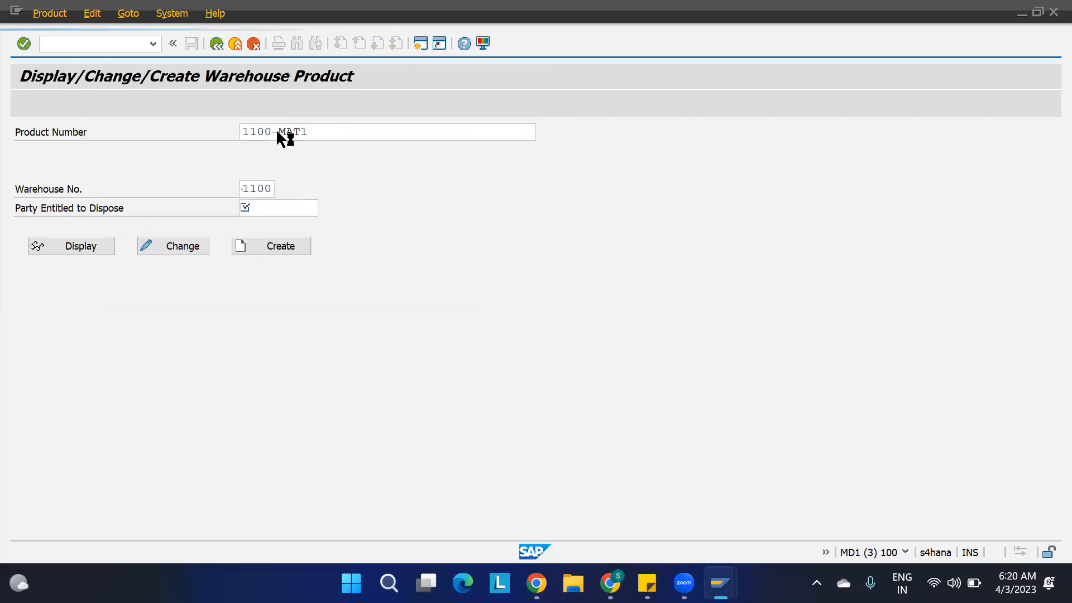
pyautogui.press('Return')
pyautogui.click(193, 246)
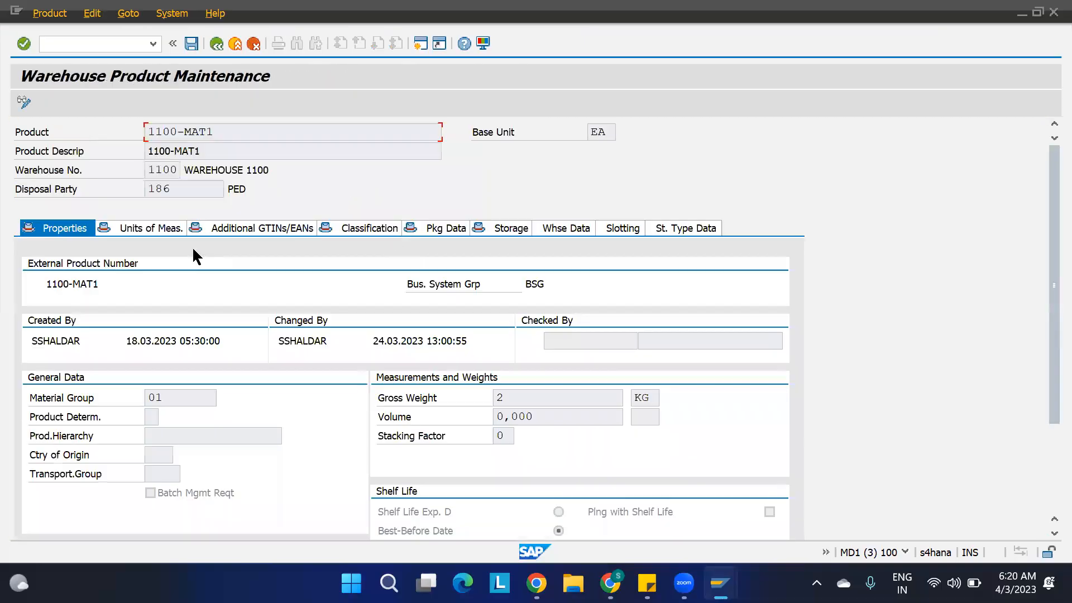
# Examine the product's storage type data for ST01 and ST02, checking the storage section indicator and storage bin type fields.
pyautogui.click(677, 233)
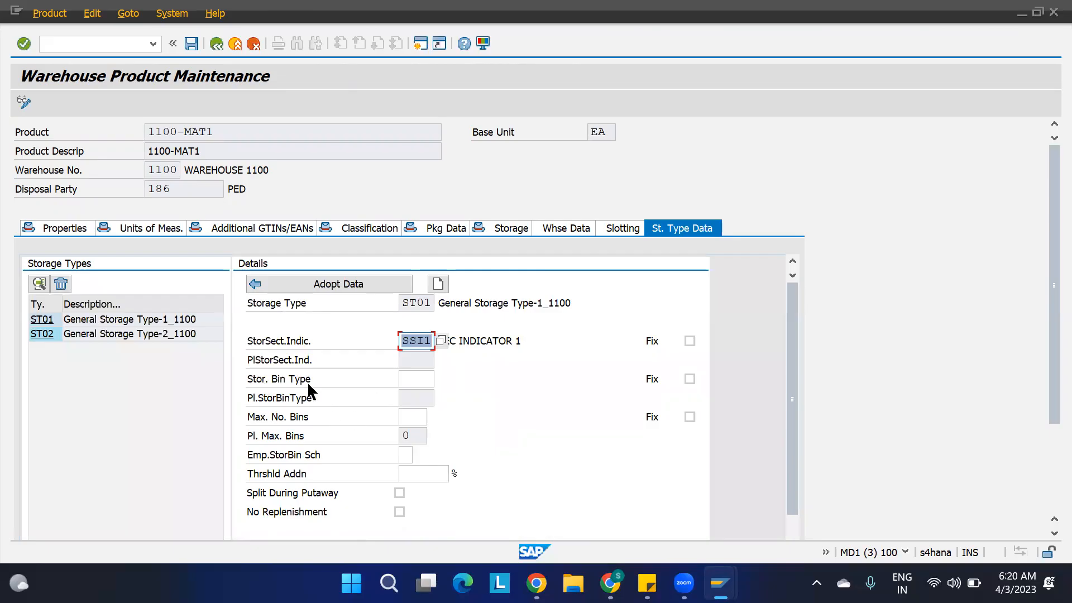
pyautogui.click(425, 381)
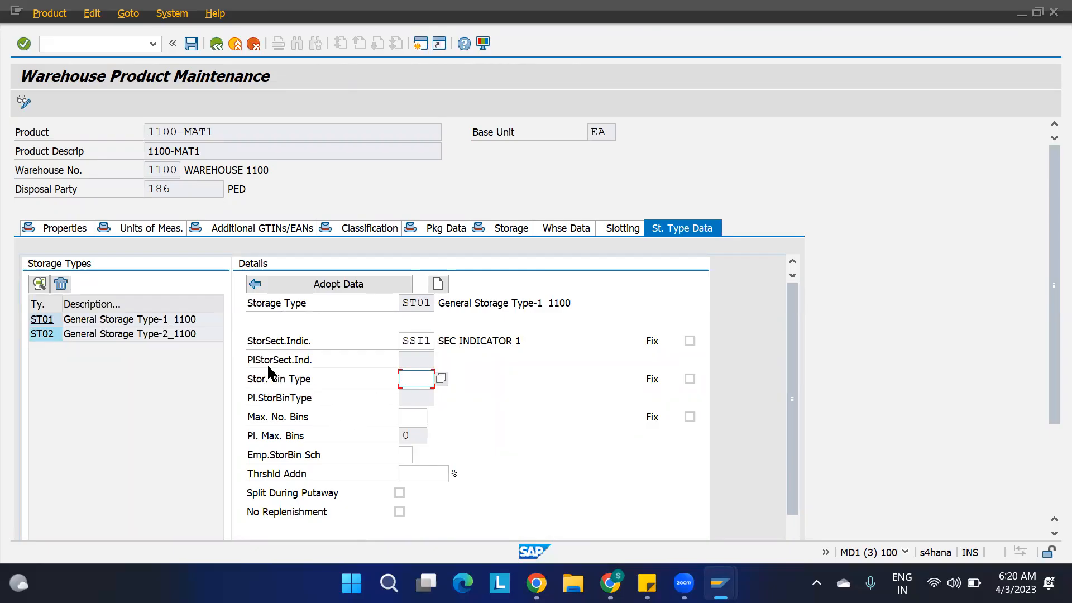
pyautogui.click(80, 323)
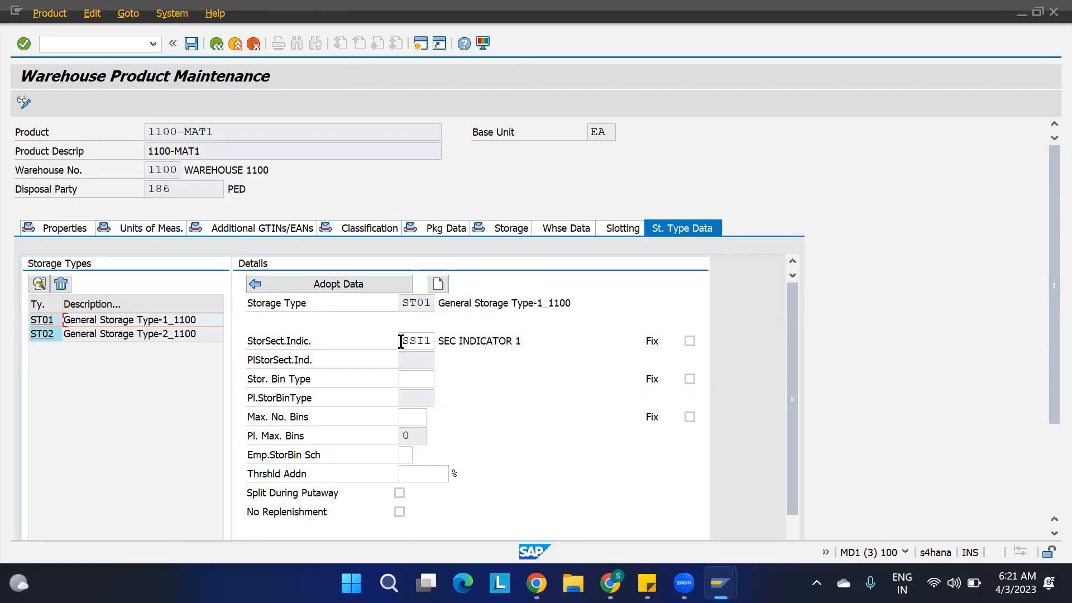
pyautogui.moveTo(400, 341); pyautogui.dragTo(447, 351)
pyautogui.click(502, 355)
pyautogui.click(84, 336)
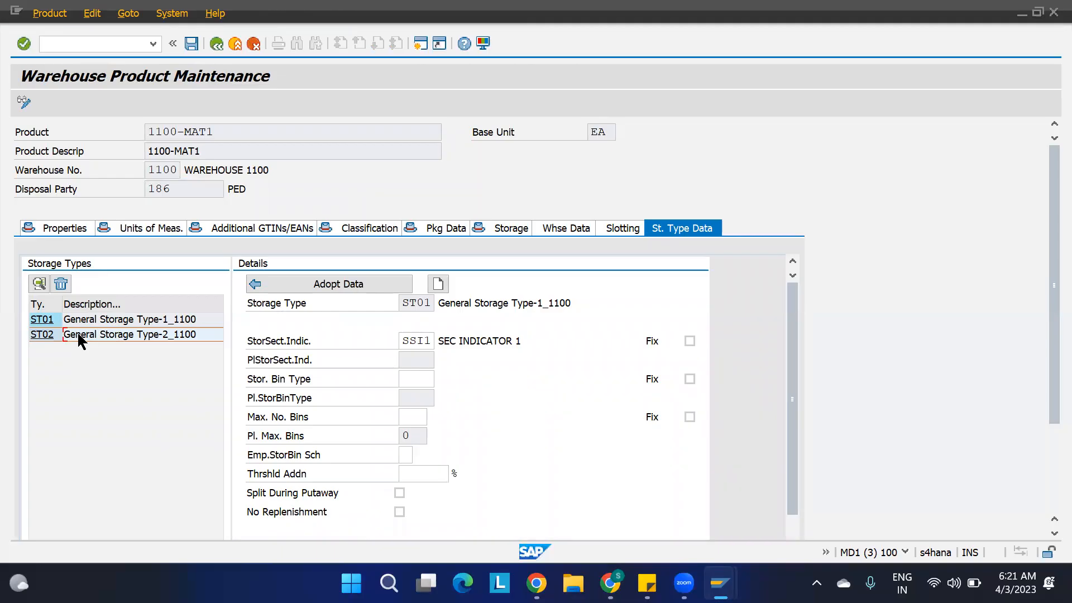
pyautogui.click(49, 338)
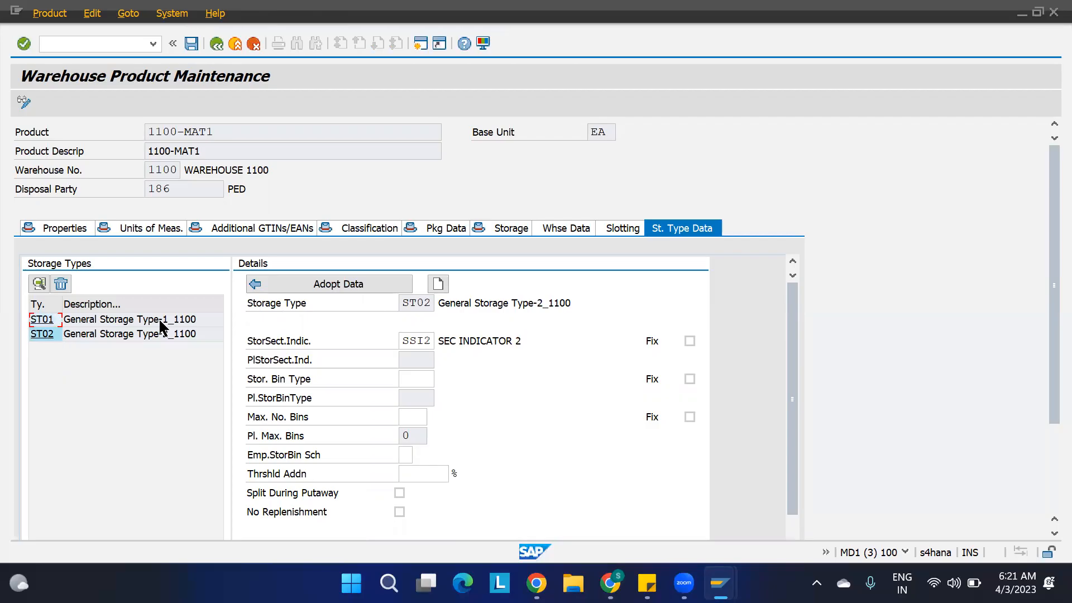
pyautogui.moveTo(402, 301); pyautogui.dragTo(444, 307)
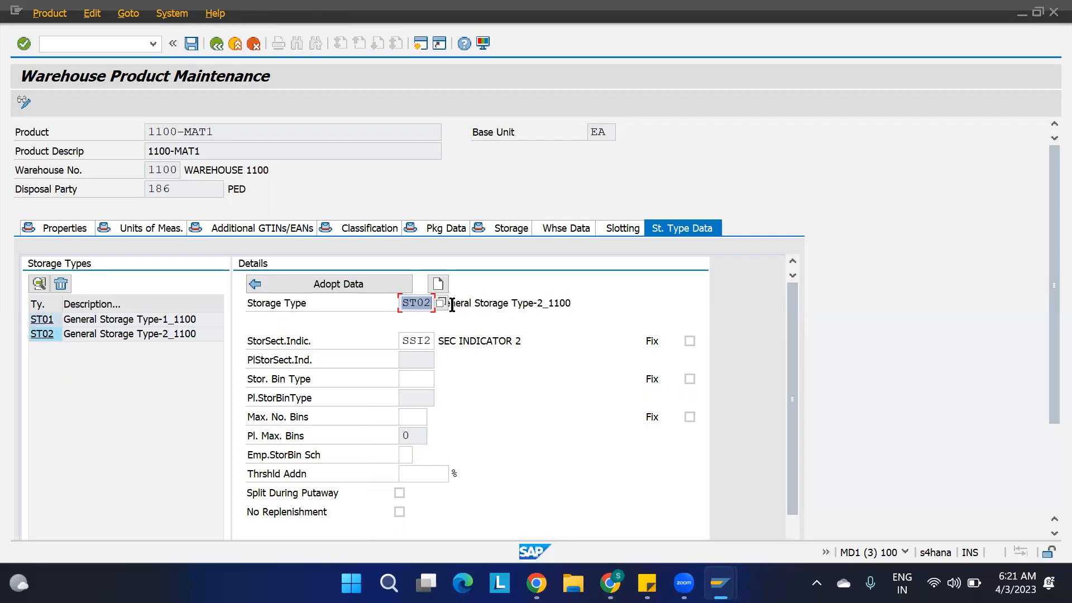
pyautogui.moveTo(402, 341); pyautogui.dragTo(454, 341)
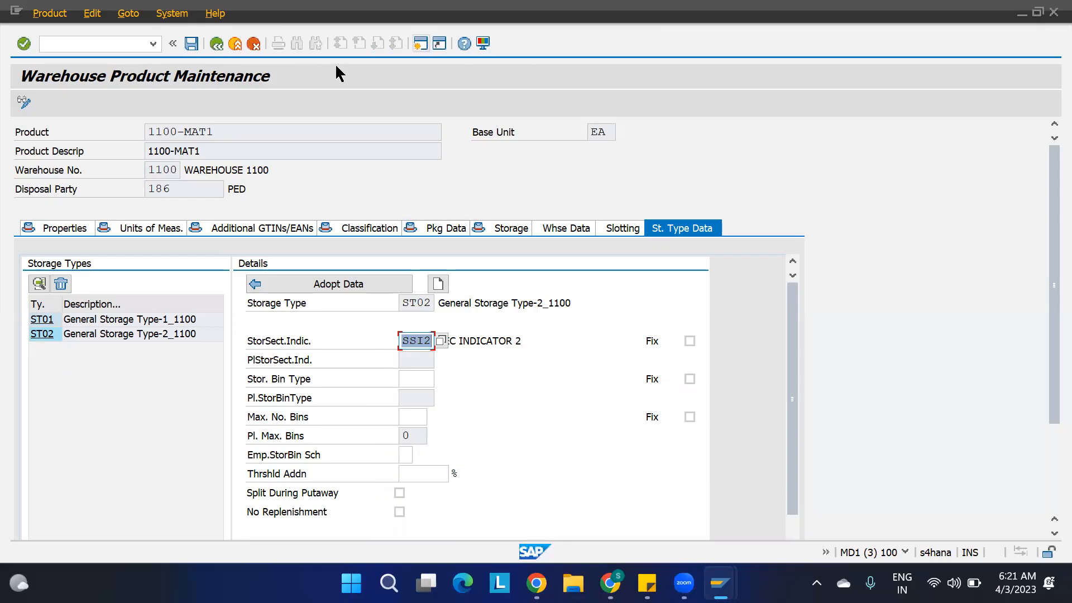
# Switch back to the customizing session and open Maintain Storage Section Search Sequence under Storage Section Search in the IMG.
pyautogui.moveTo(720, 583)
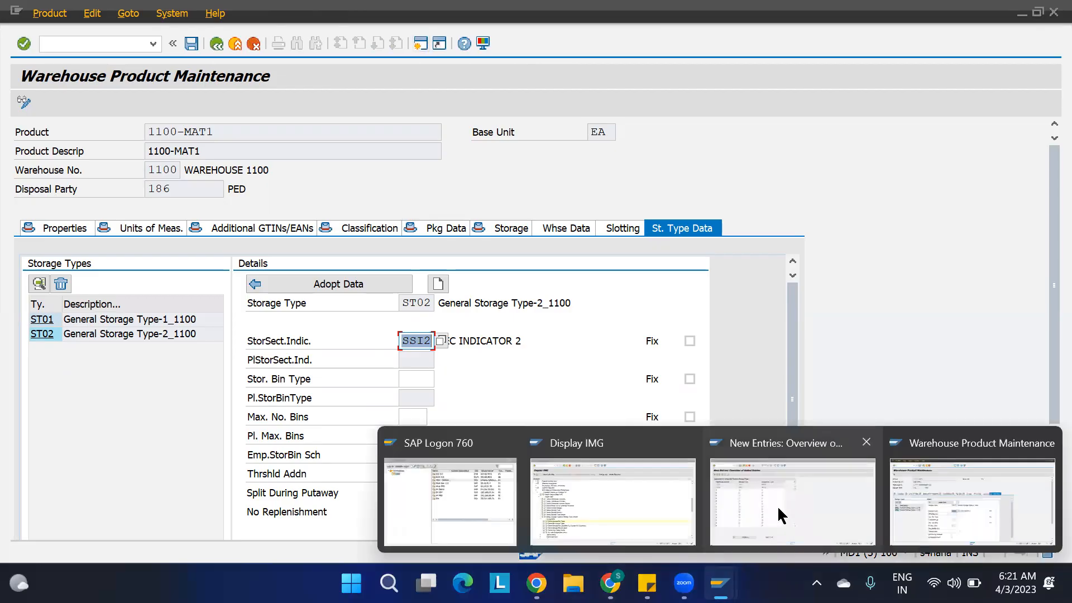
pyautogui.click(777, 504)
pyautogui.click(217, 43)
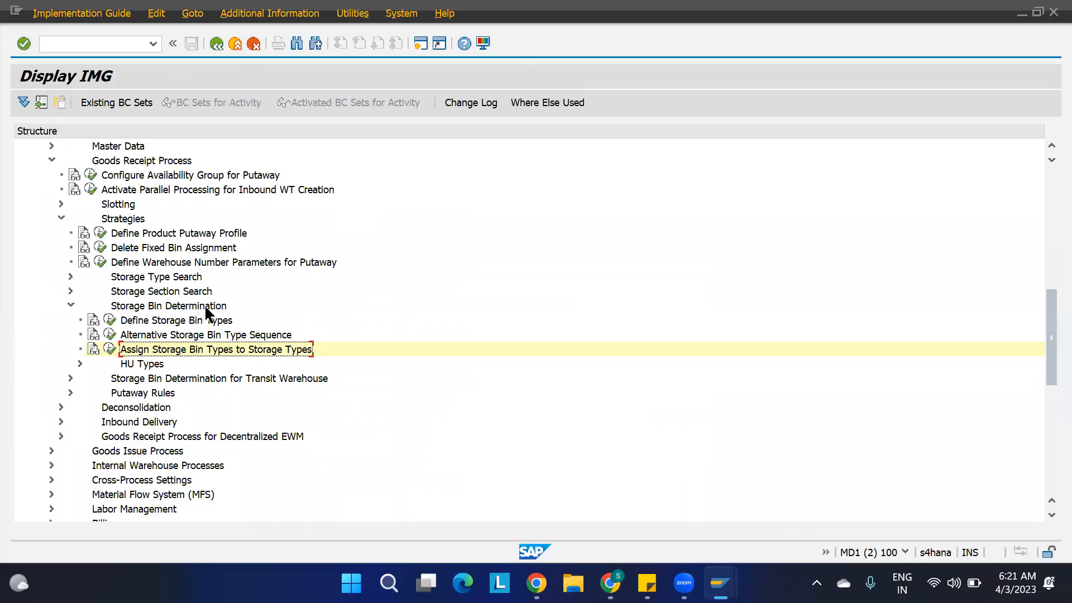
pyautogui.click(153, 293)
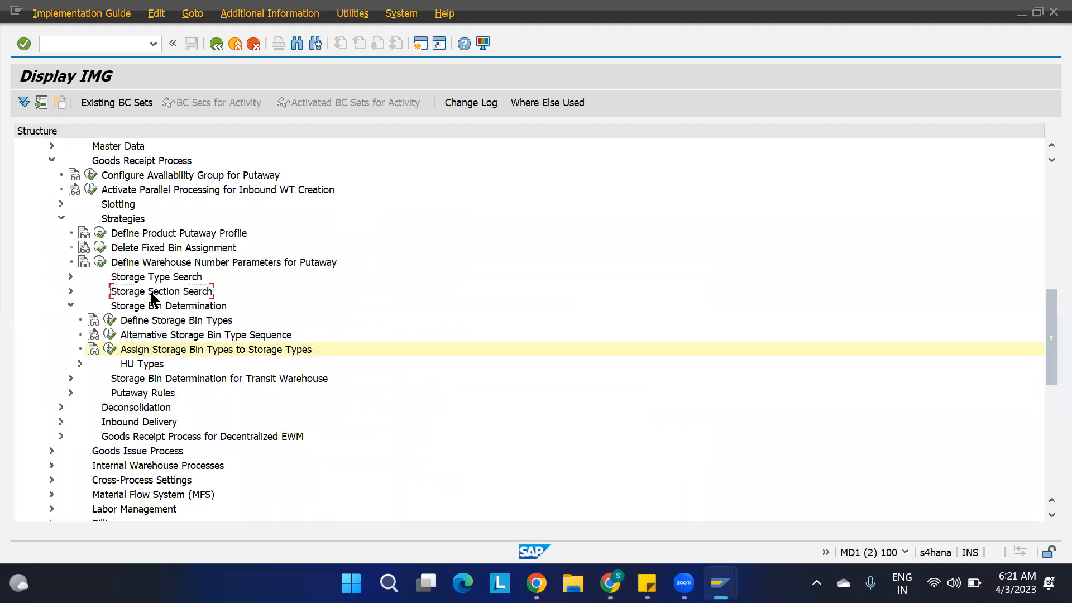
pyautogui.click(70, 291)
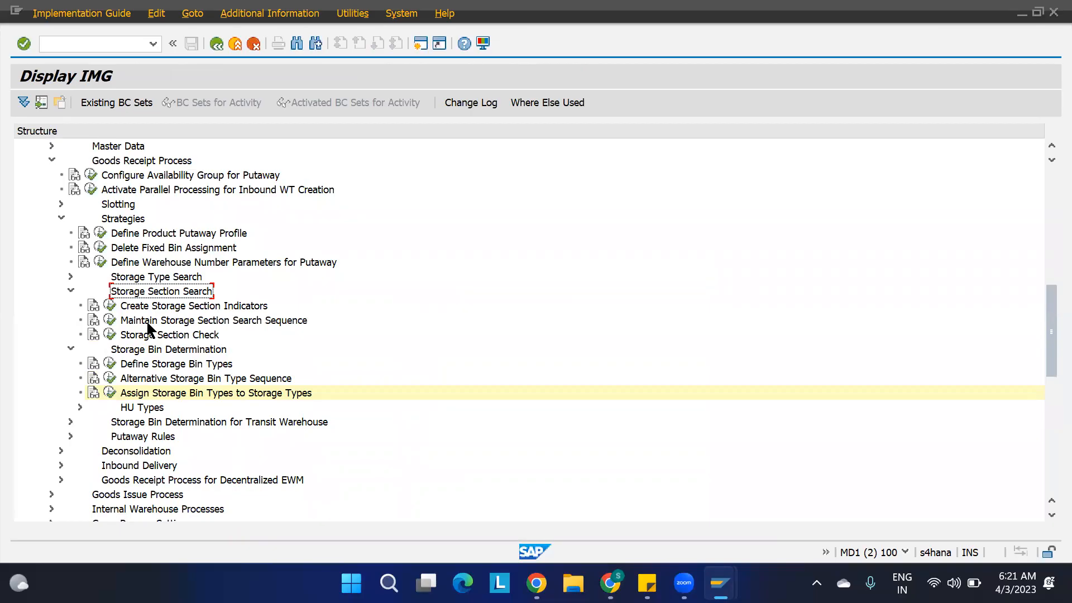
pyautogui.click(110, 321)
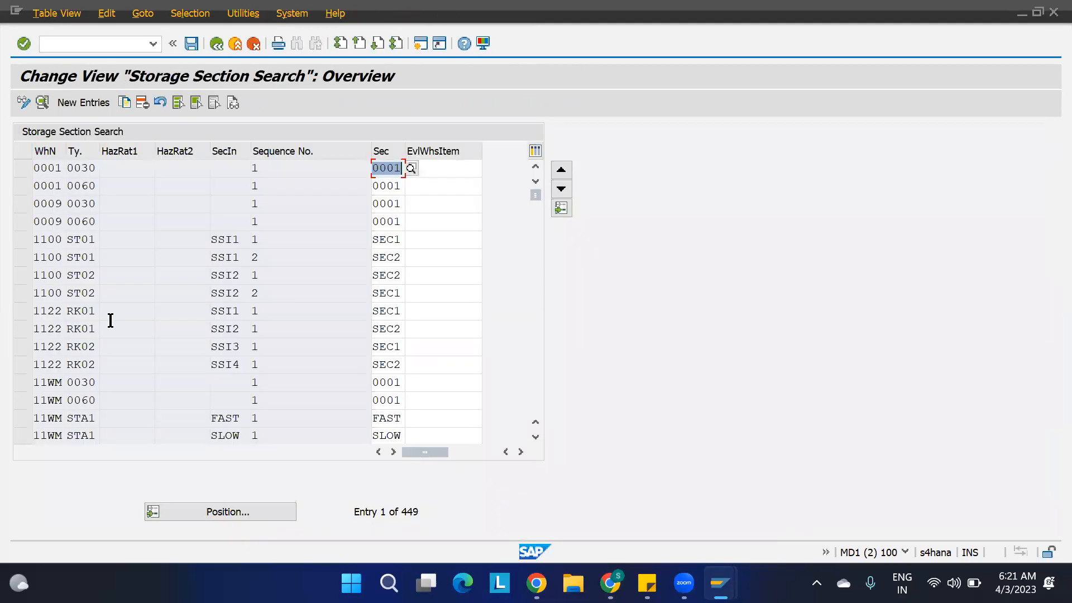
# Examine the warehouse 1100 section search sequence entries for ST01 and ST02, and return to the IMG.
pyautogui.click(21, 238)
pyautogui.click(21, 256)
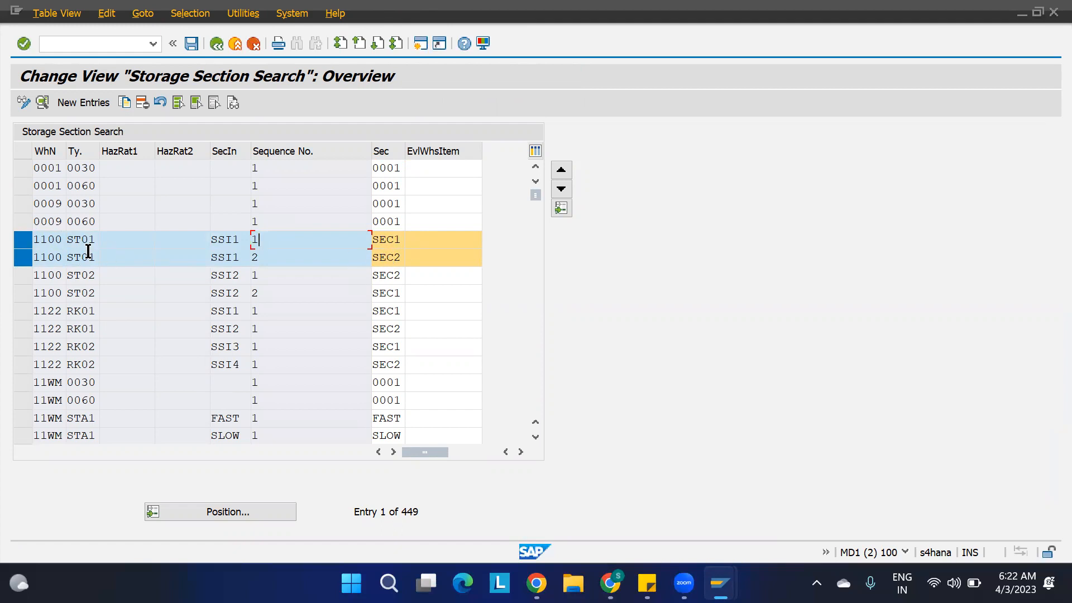
pyautogui.click(24, 239)
pyautogui.click(25, 257)
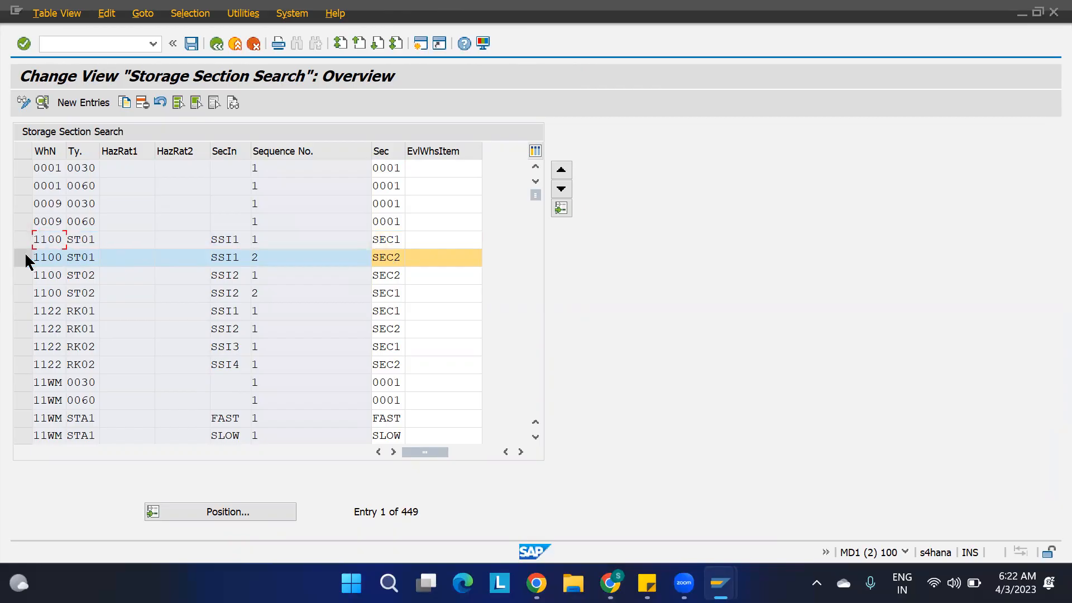
pyautogui.click(25, 275)
pyautogui.click(26, 292)
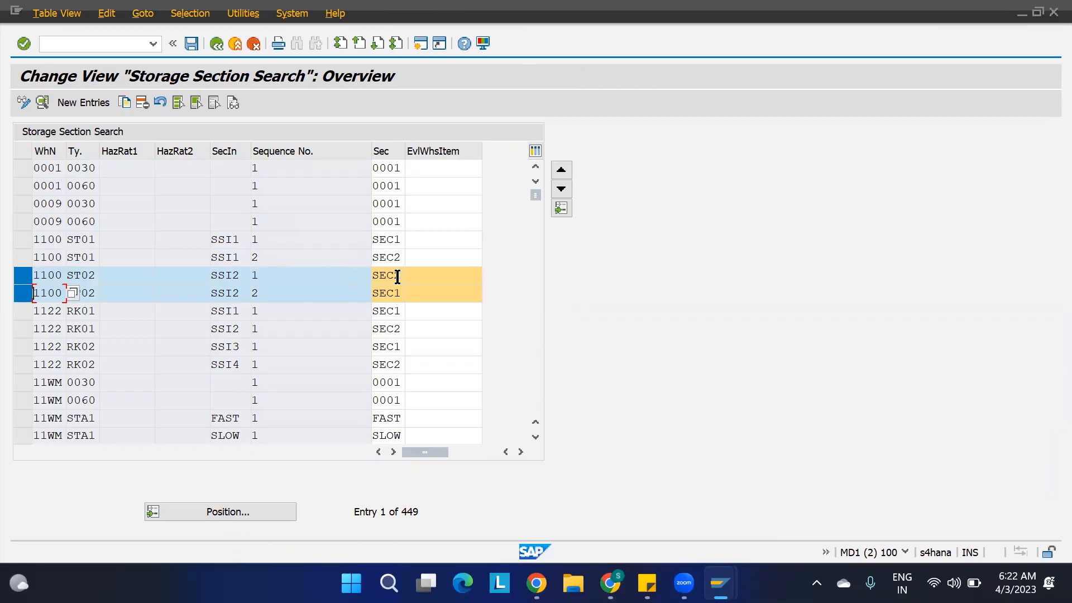
pyautogui.click(274, 297)
pyautogui.click(23, 291)
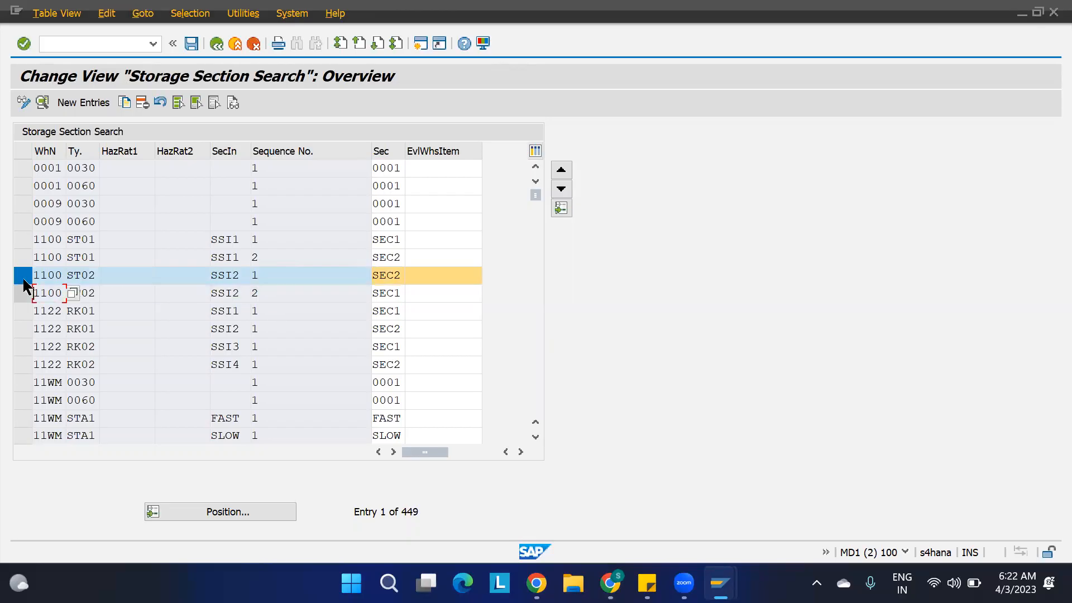
pyautogui.click(22, 274)
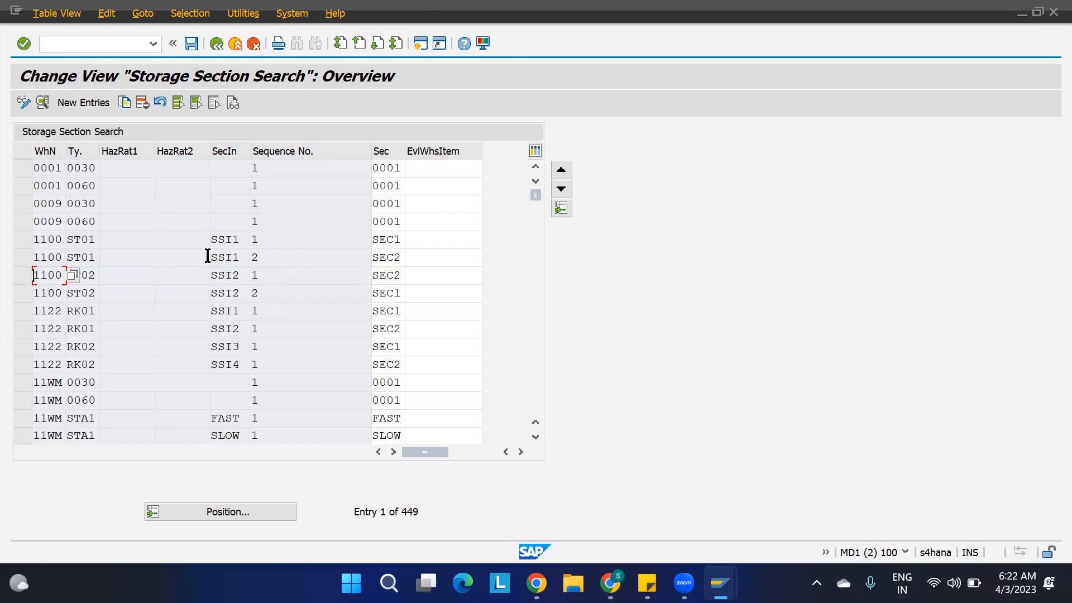
pyautogui.press('F3')
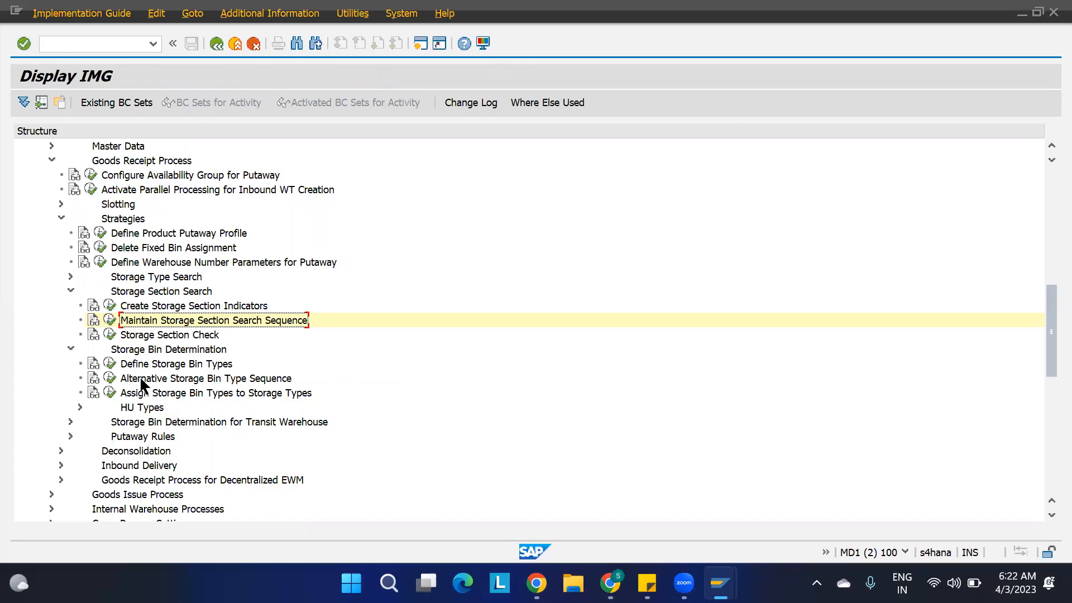
# Open Assign Storage Bin Types to Storage Types and check the warehouse 1100 rows for ST01 and ST02.
pyautogui.click(110, 393)
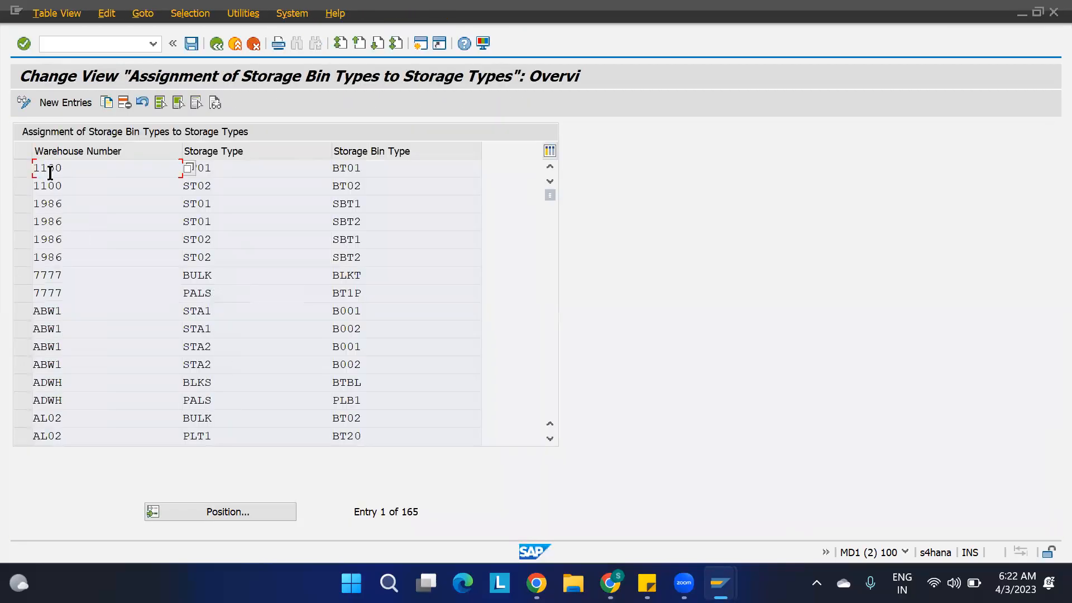
pyautogui.click(245, 168)
pyautogui.click(394, 170)
pyautogui.click(232, 170)
pyautogui.click(362, 168)
pyautogui.click(233, 185)
pyautogui.click(411, 184)
# Recheck the ST02 details in the Warehouse Product Maintenance session, and return to the bin type assignment view.
pyautogui.moveTo(720, 583)
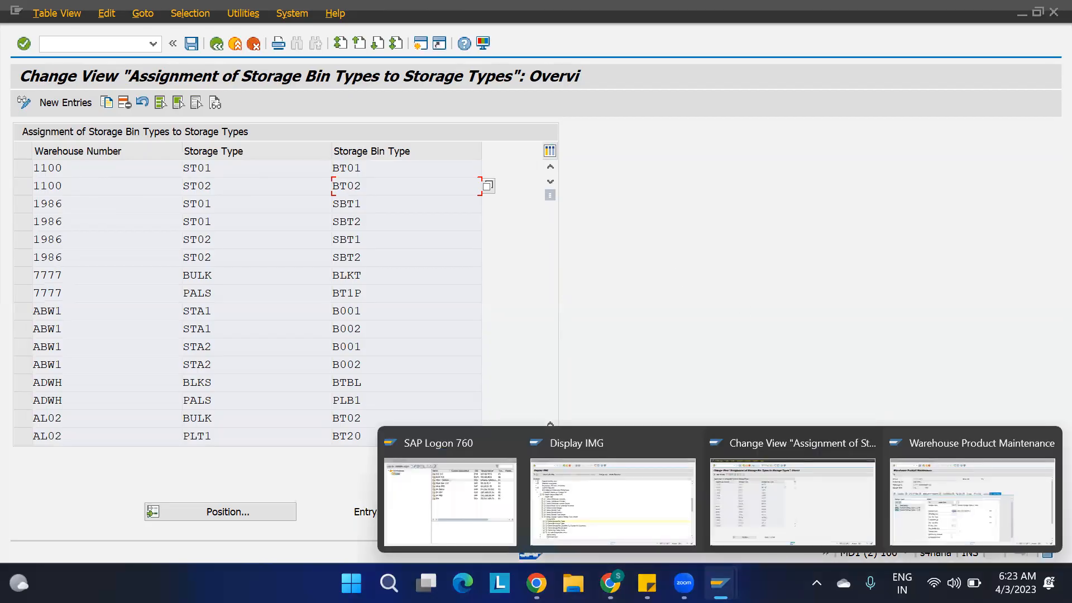
pyautogui.click(933, 522)
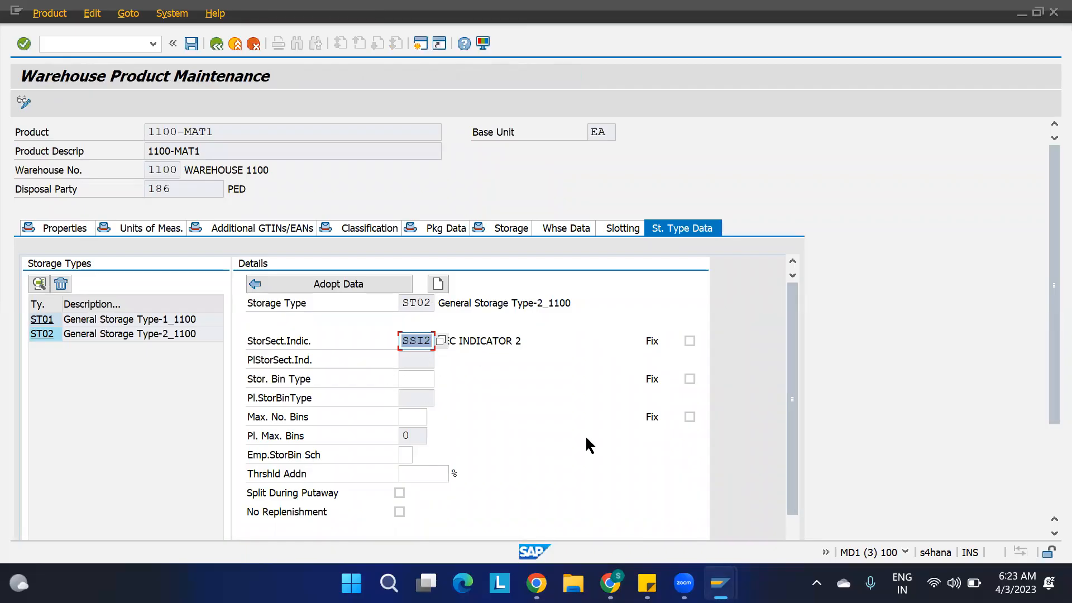
pyautogui.moveTo(721, 583)
pyautogui.click(760, 491)
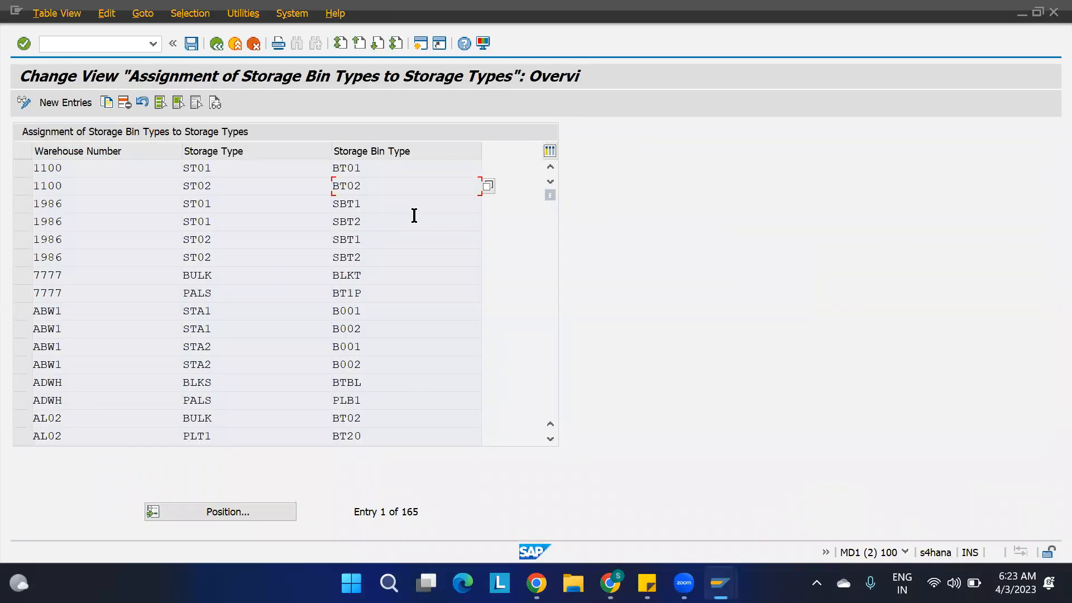
# Try to open another session from the bin type assignment view, and decline the detailed error description.
pyautogui.moveTo(720, 584)
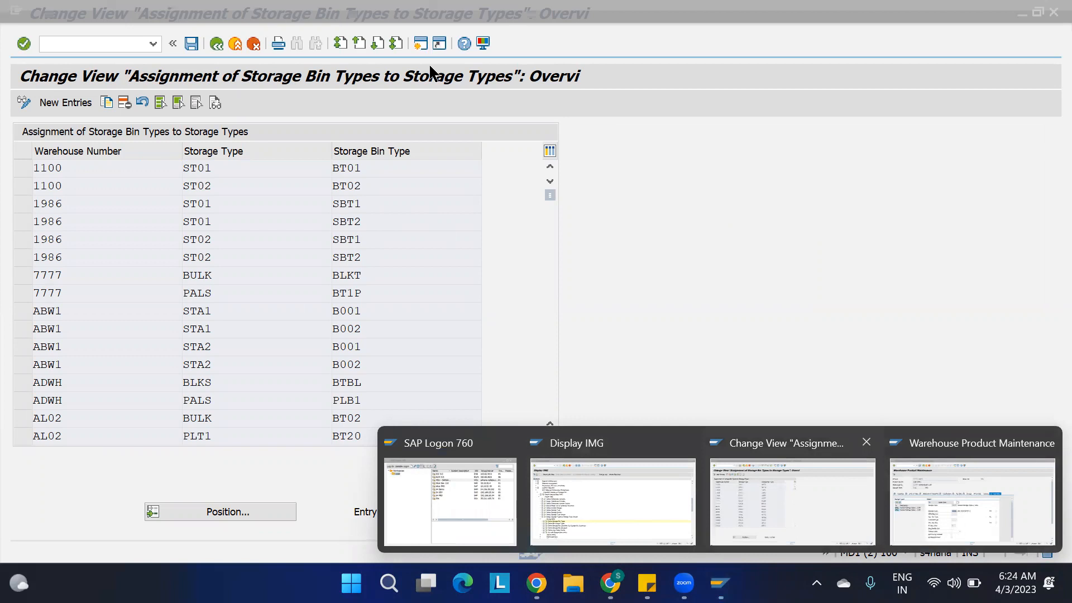
pyautogui.click(793, 501)
pyautogui.click(421, 43)
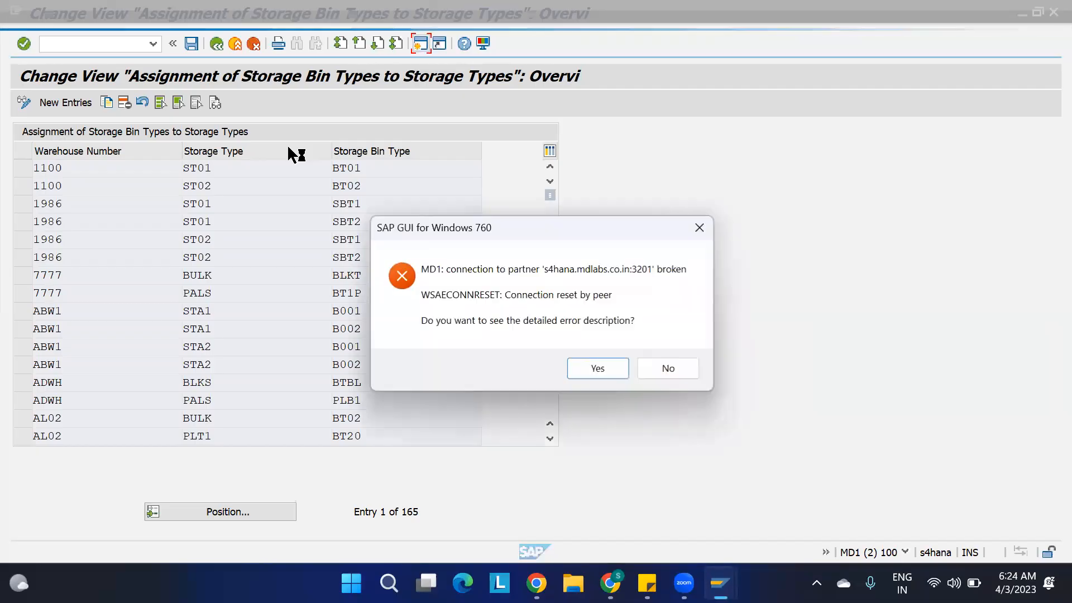
pyautogui.click(690, 368)
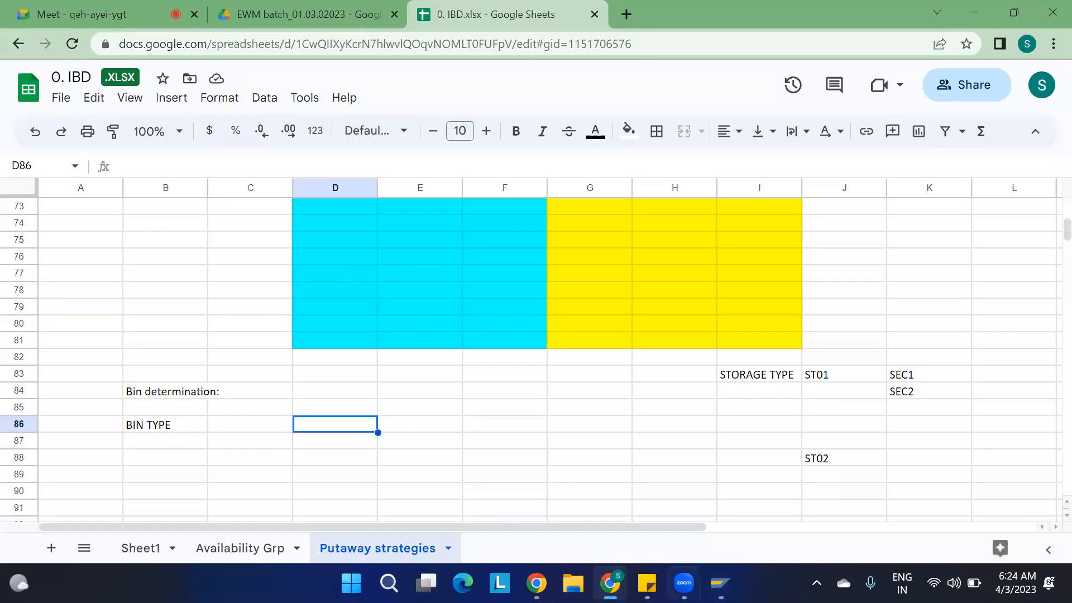
# Log on again to system MD1 with client 100, entering the user name and the account password.
pyautogui.click(721, 584)
pyautogui.doubleClick(376, 206)
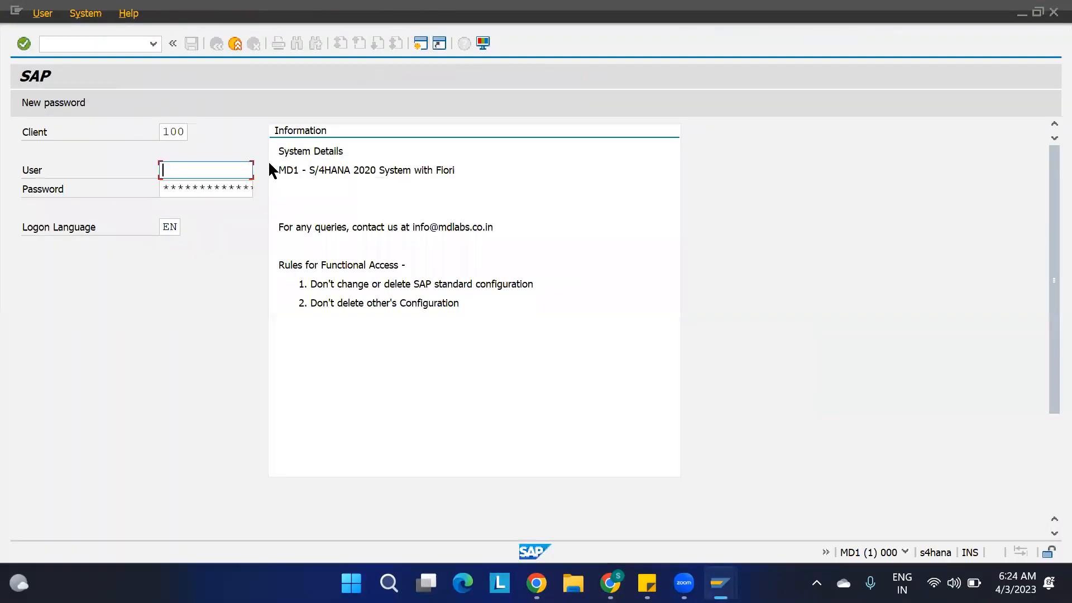
pyautogui.press('Down')
pyautogui.press('Tab')
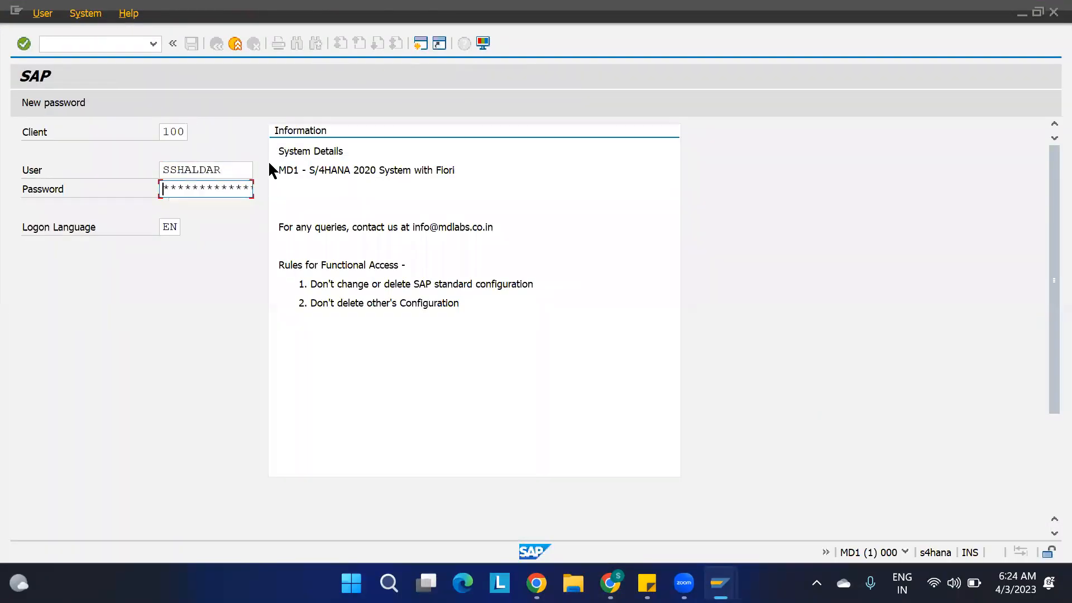
pyautogui.press('capslock')
pyautogui.press('capslock')
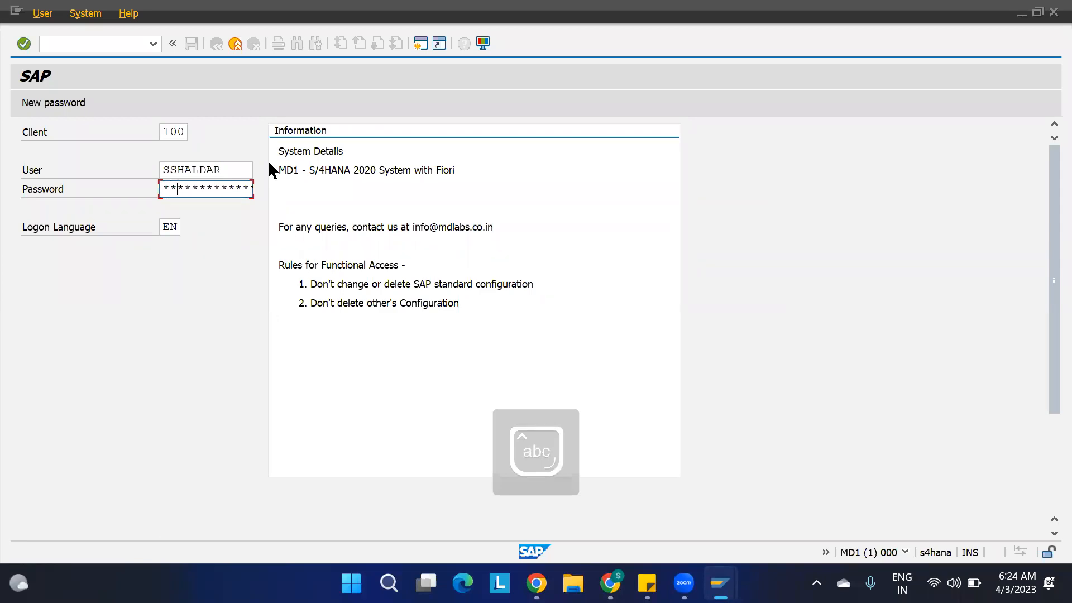
pyautogui.press('Return')
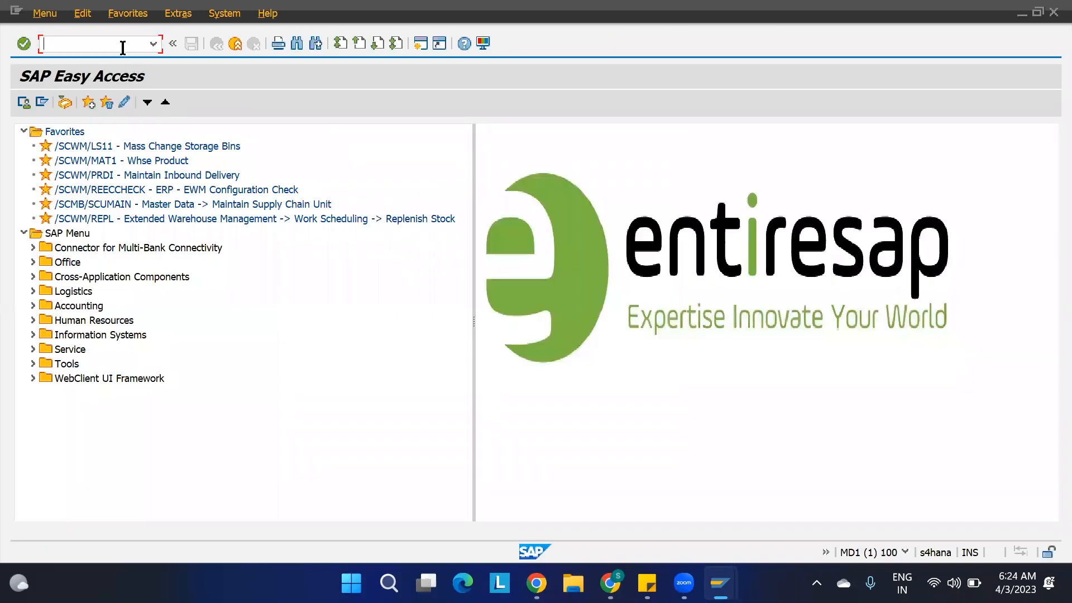
# Open Maintain Inbound Delivery with /N/SCWM/PRDI and find inbound delivery 180002871 for warehouse 1100.
pyautogui.click(153, 45)
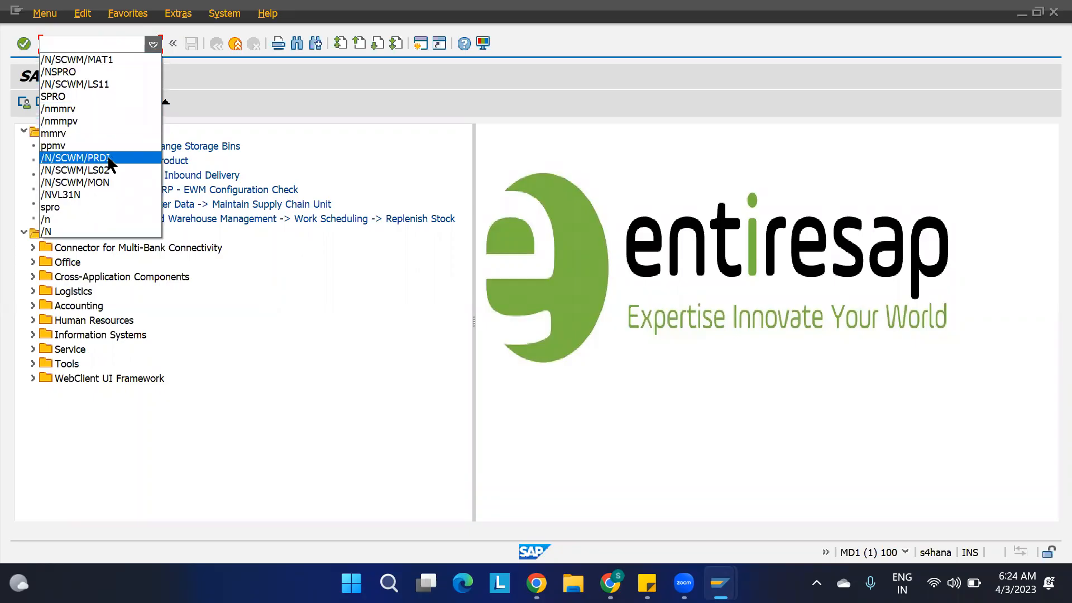
pyautogui.click(109, 159)
pyautogui.press('Return')
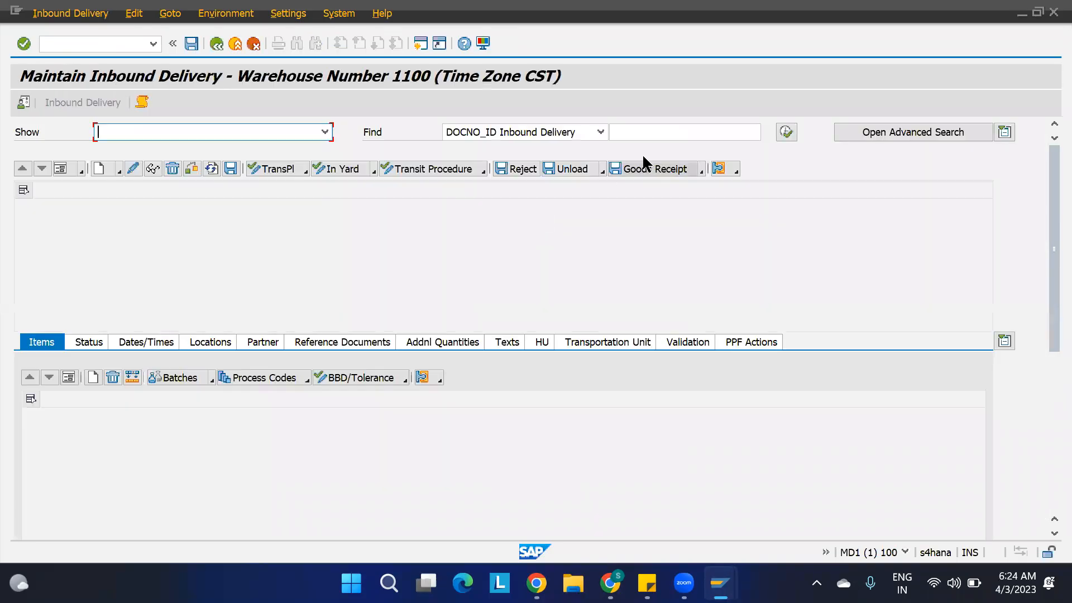
pyautogui.click(642, 134)
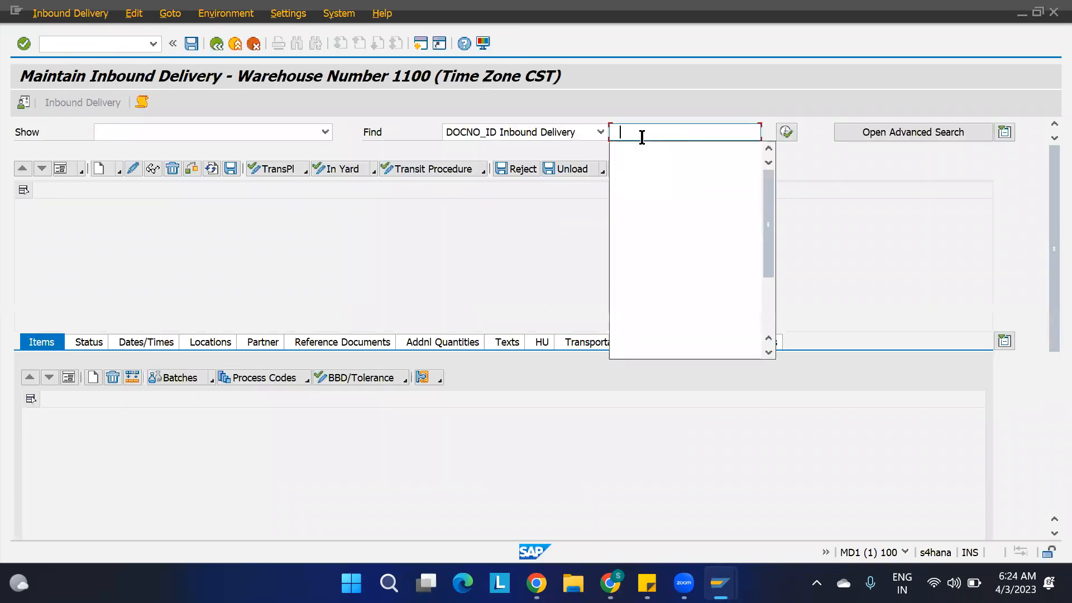
pyautogui.click(642, 147)
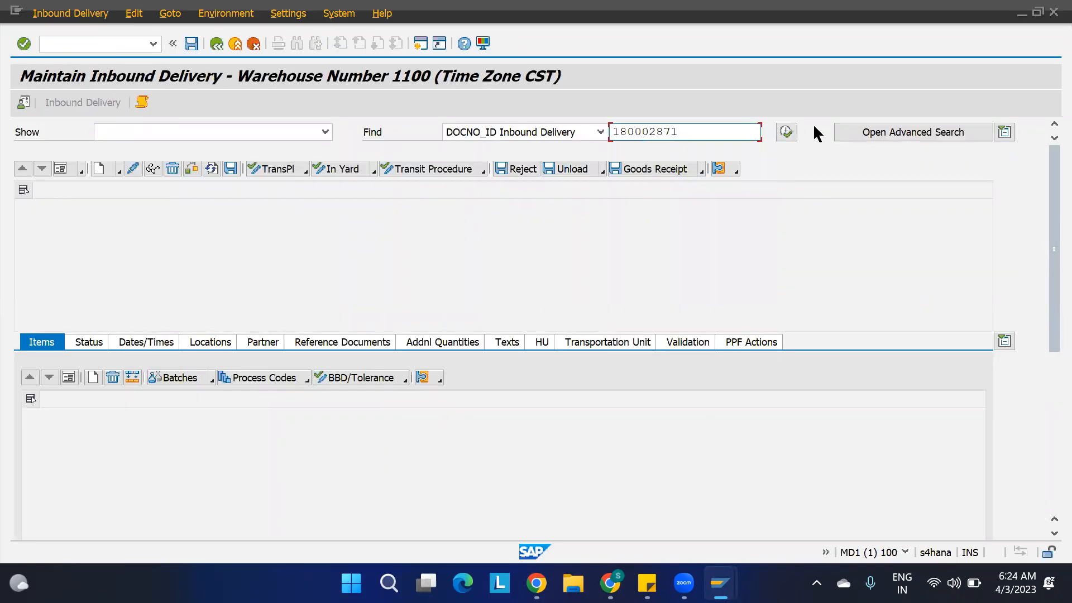
pyautogui.click(786, 133)
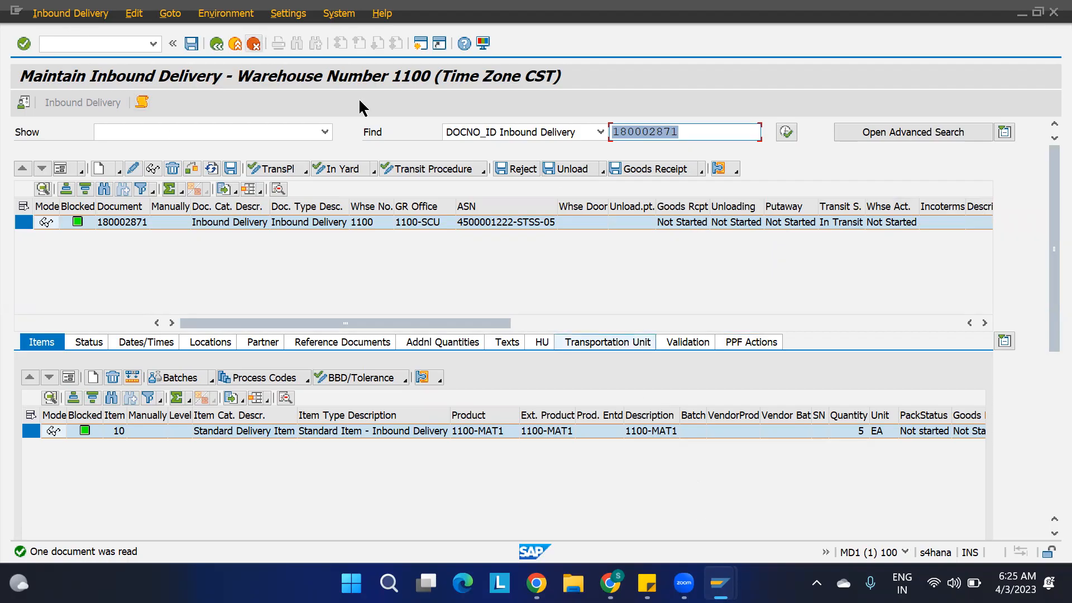
# Open a second session, start Customizing: Execute Project, and display the SAP Reference IMG.
pyautogui.click(421, 43)
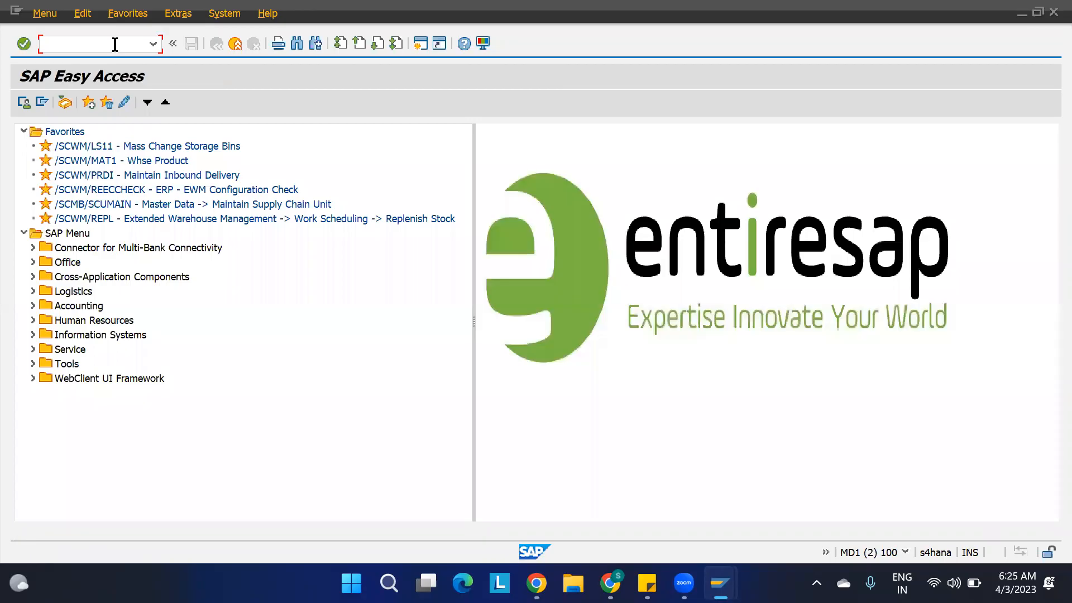
pyautogui.press('Return')
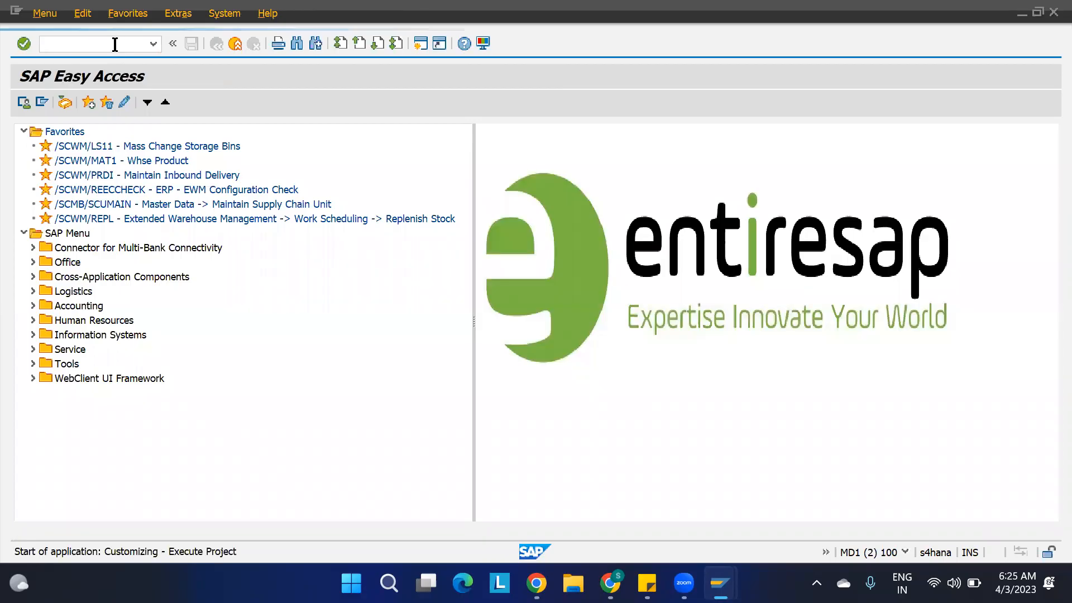
pyautogui.click(73, 102)
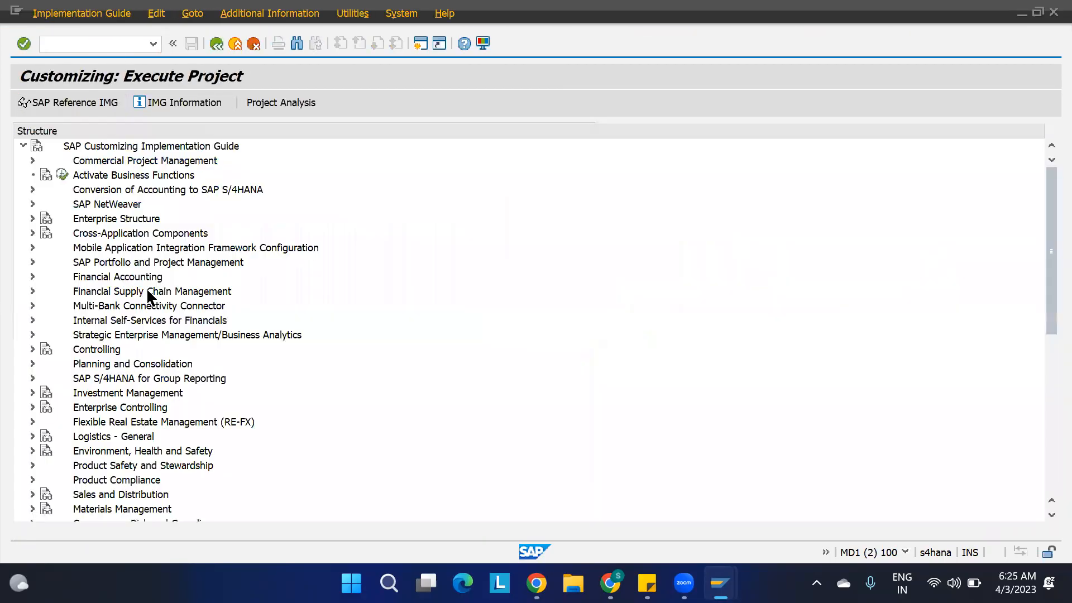
# Expand Extended Warehouse Management to Goods Receipt Process, Strategies, Storage Bin Determination, and select Assign Storage Bin Types to Storage Types.
pyautogui.scroll(-3, 94, 357)
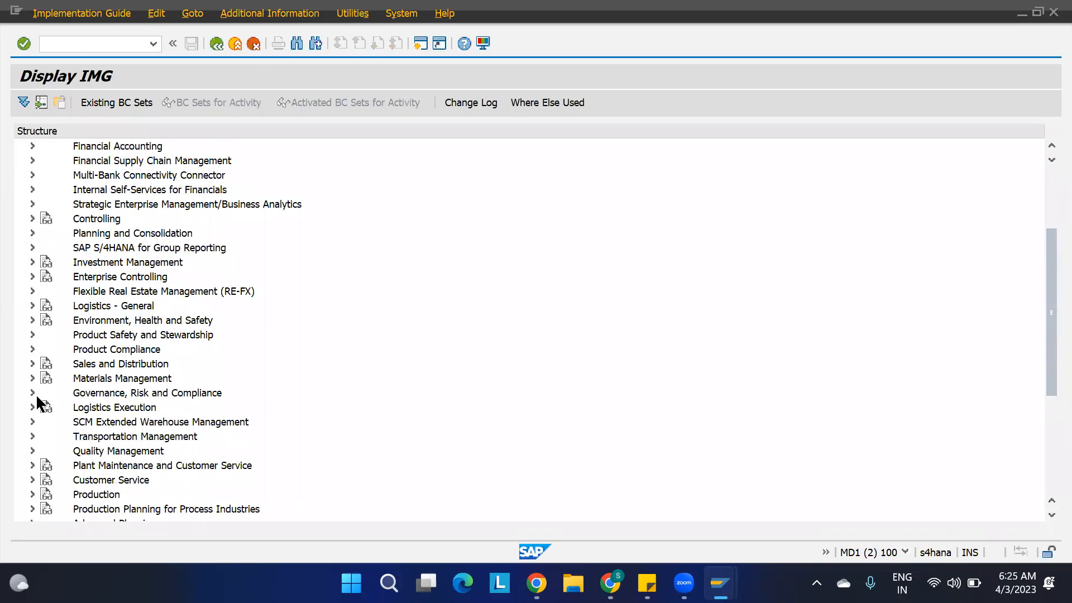
pyautogui.click(31, 422)
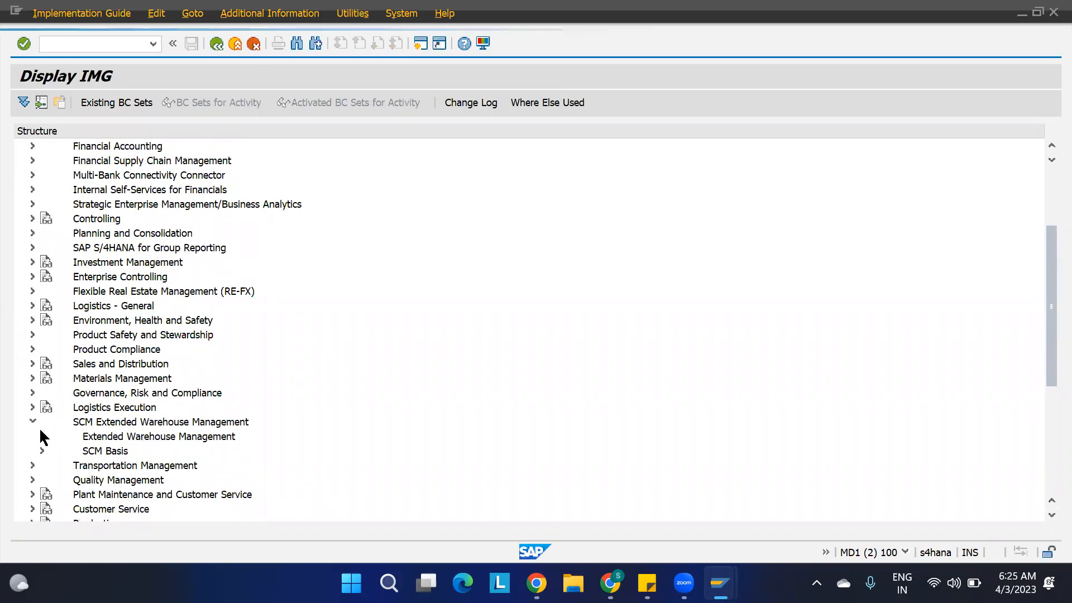
pyautogui.click(41, 436)
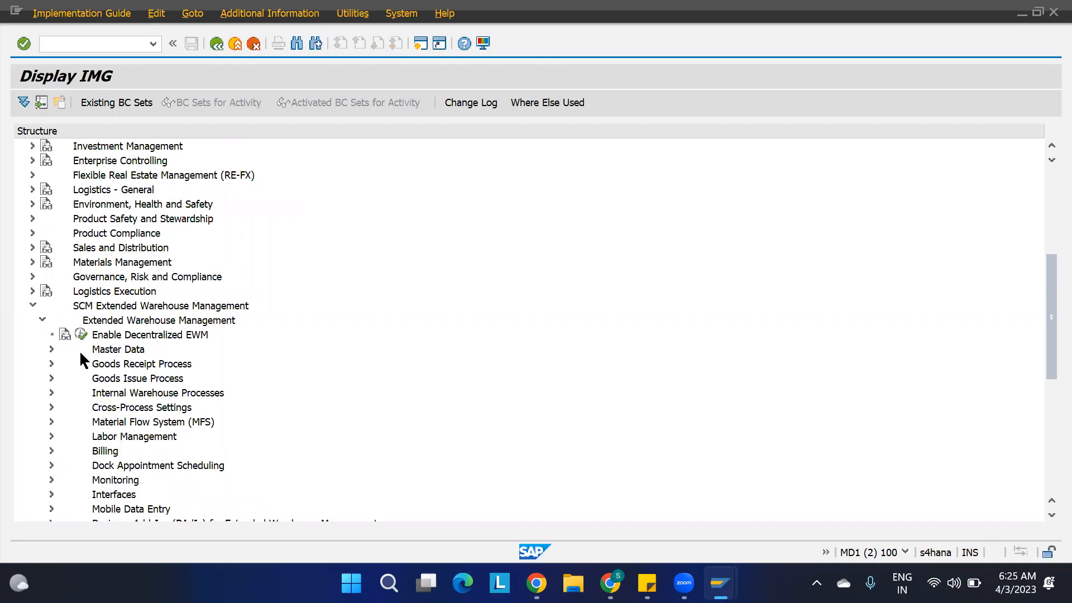
pyautogui.click(50, 364)
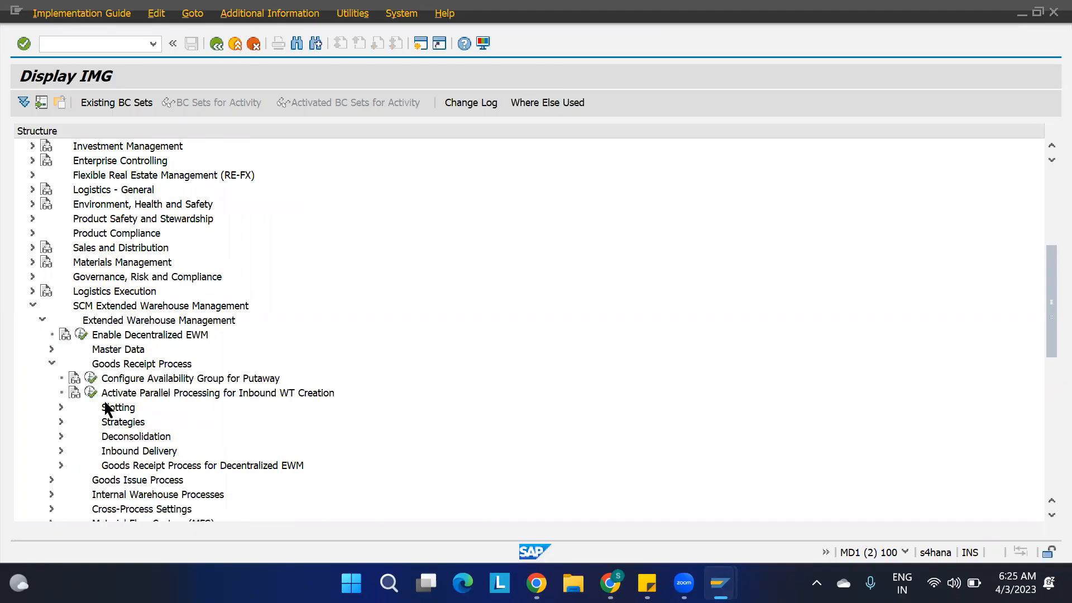
pyautogui.click(61, 422)
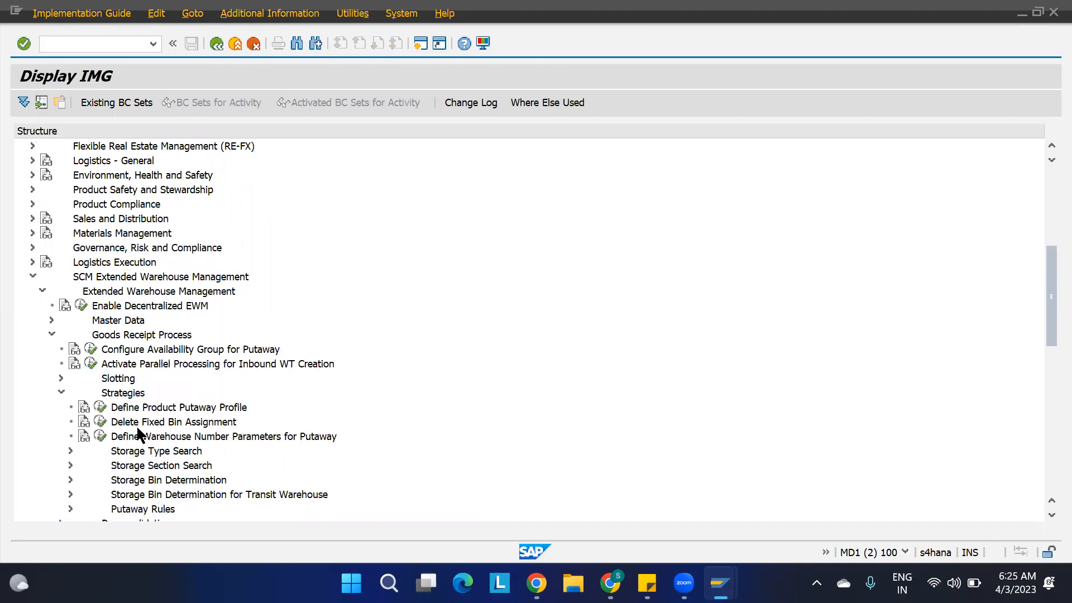
pyautogui.scroll(-4, 144, 458)
pyautogui.click(123, 351)
pyautogui.click(71, 349)
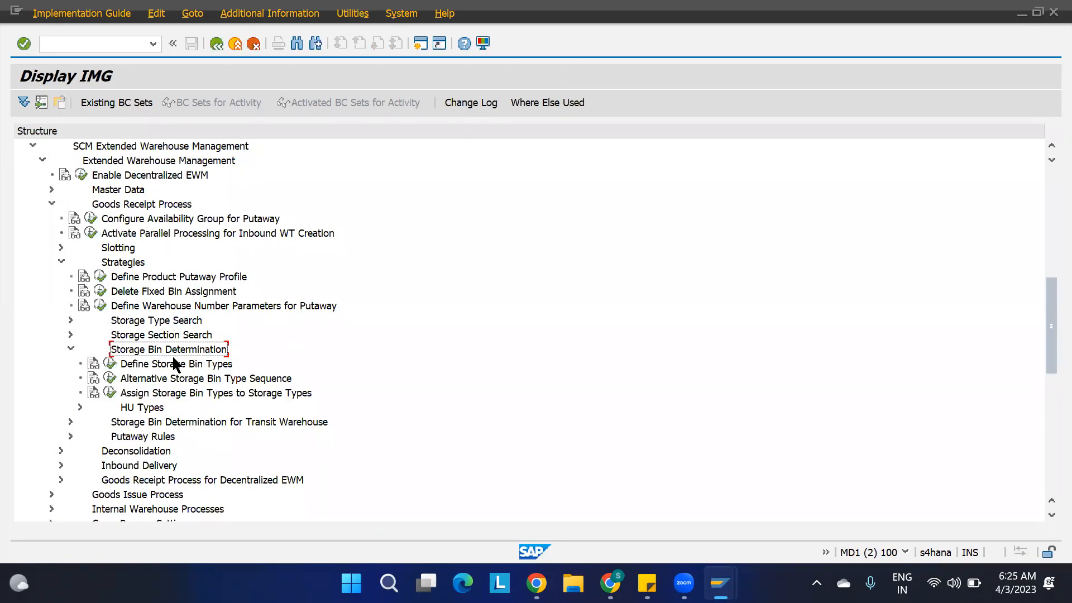
pyautogui.click(174, 365)
pyautogui.click(161, 394)
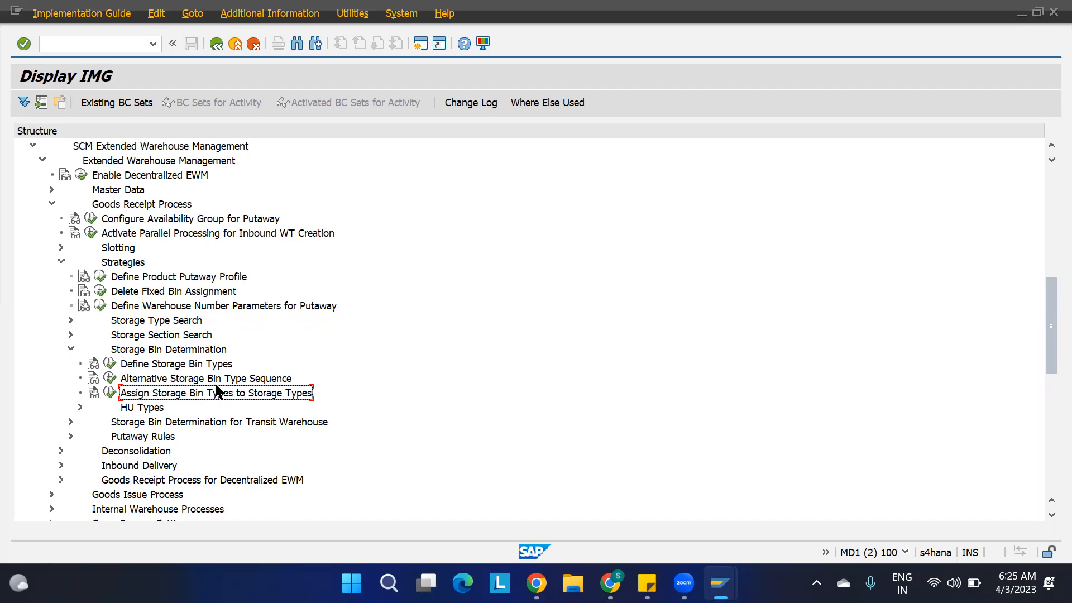
# Return to the inbound delivery session and open the Warehouse Task follow-on function for delivery 180002871.
pyautogui.hotkey('alt', 'Tab')
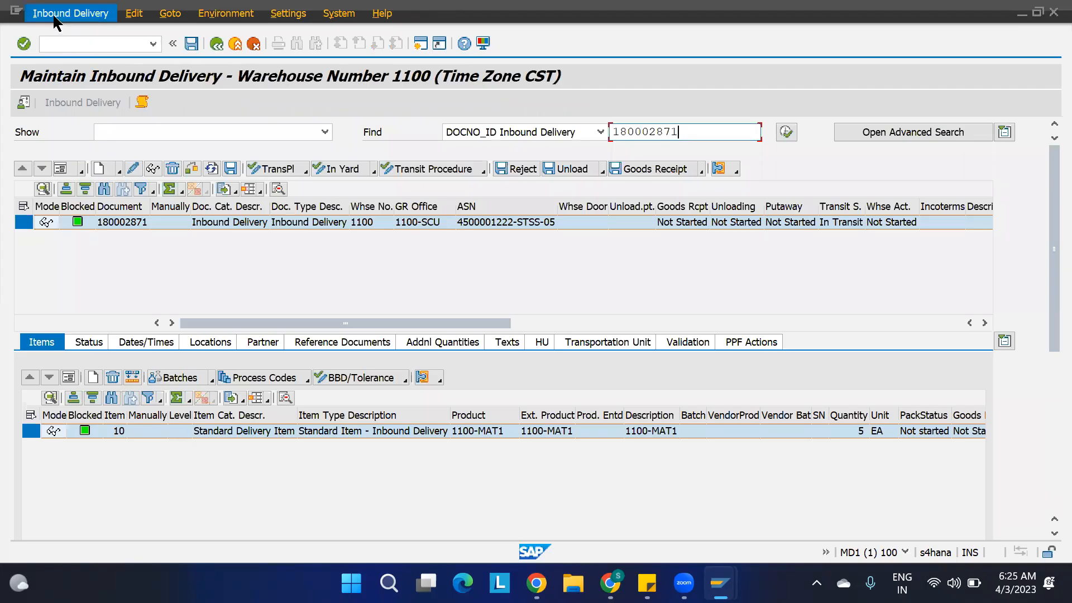
pyautogui.click(66, 16)
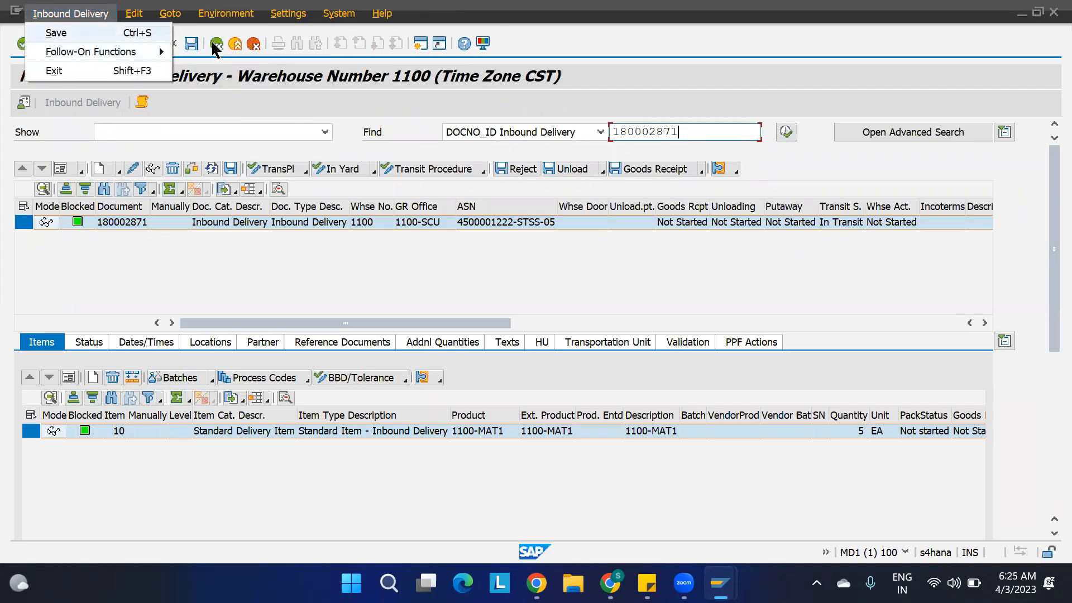
pyautogui.moveTo(151, 52)
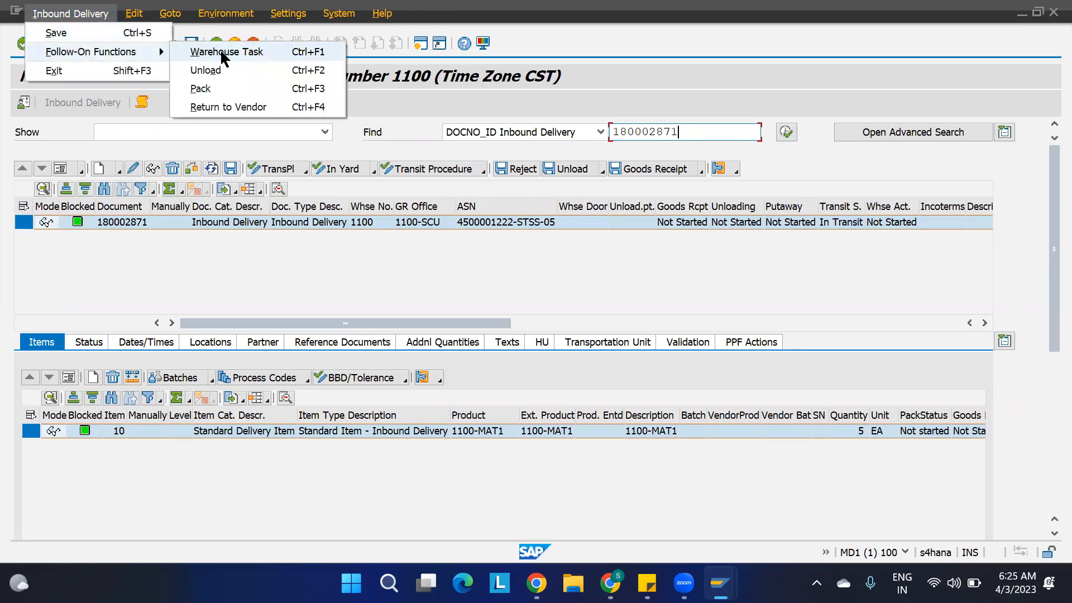
pyautogui.click(222, 51)
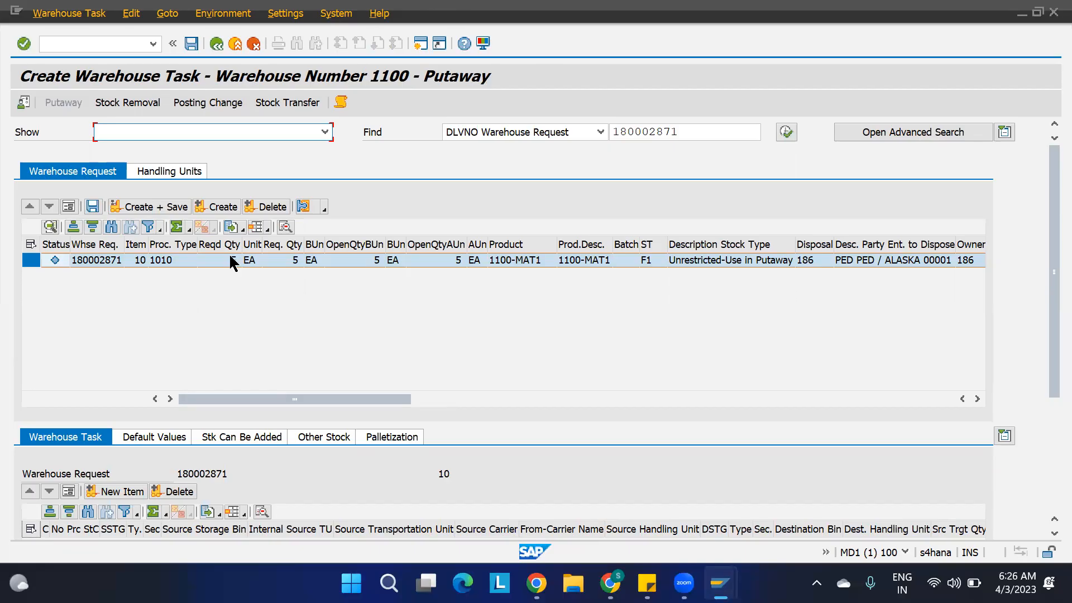
# Run /n/scwm/ls11 in a new session and list the warehouse 1100 storage bins for storage type ST01.
pyautogui.click(421, 44)
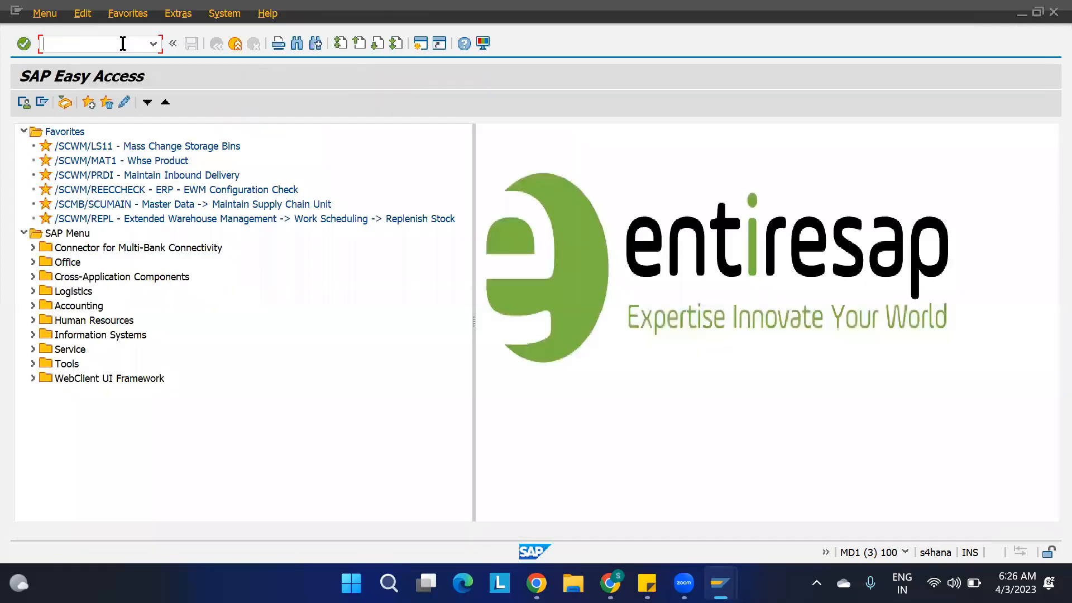
pyautogui.write('/n/scwm/ls11')
pyautogui.press('Return')
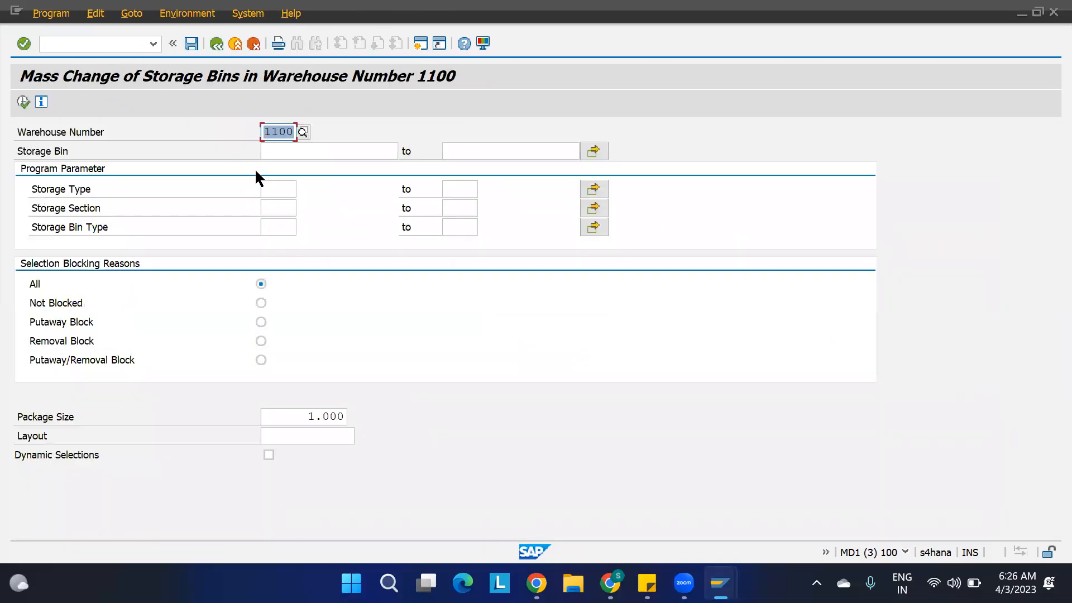
pyautogui.click(263, 187)
pyautogui.write('st01')
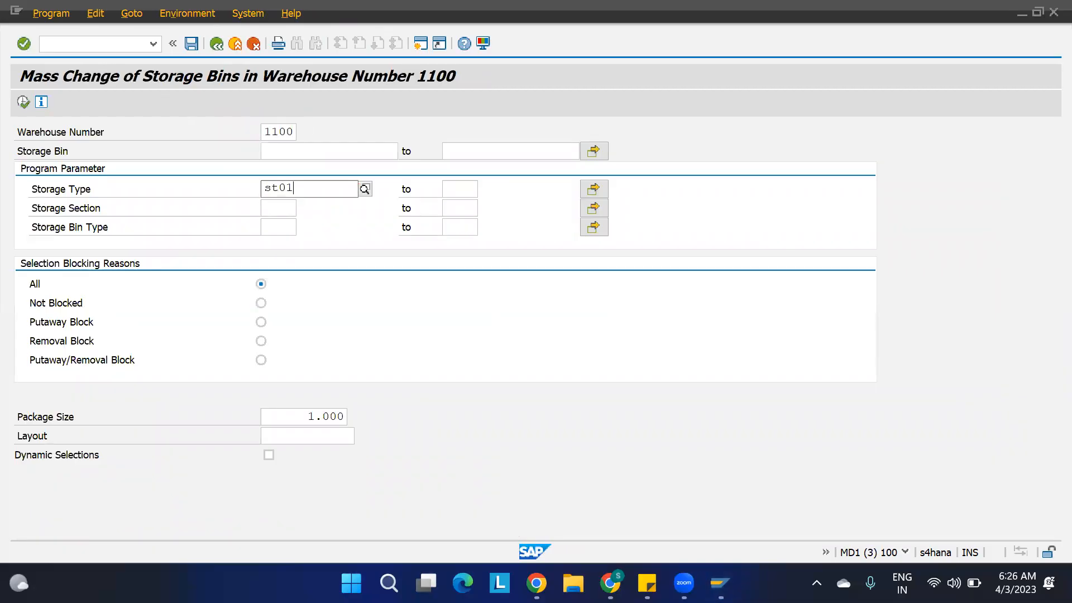
pyautogui.click(23, 102)
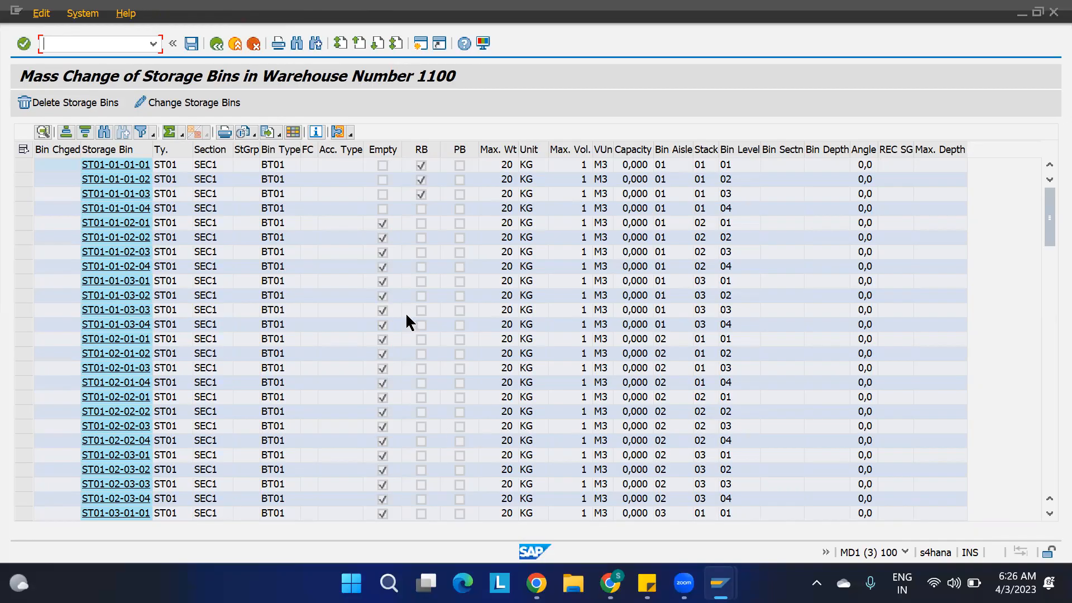
# Open Warehouse Product Maintenance in a new session and show the ST01 storage type data of product 1100-MAT1.
pyautogui.click(420, 43)
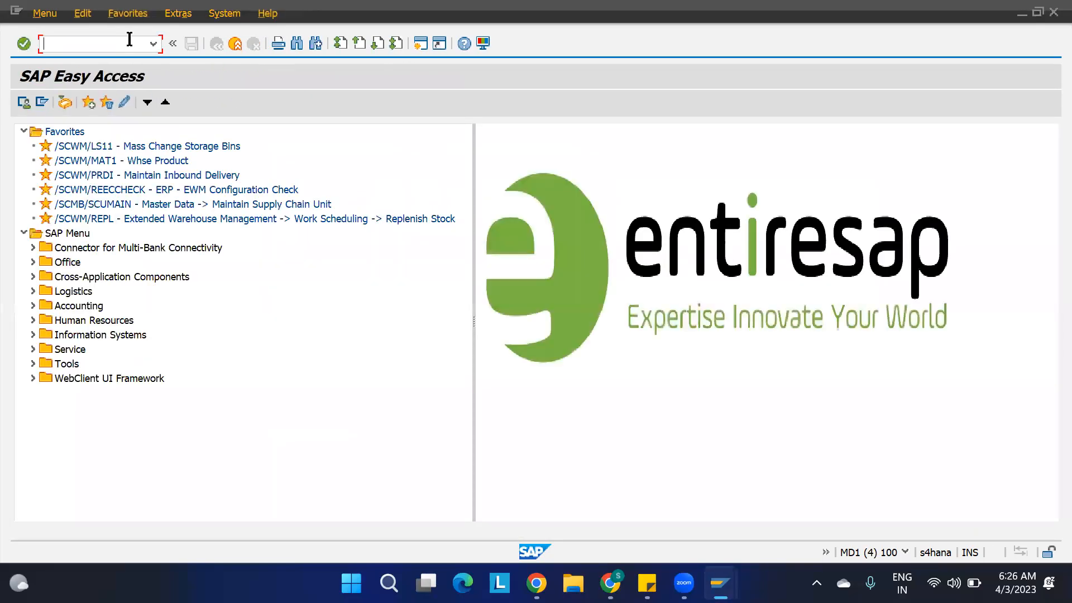
pyautogui.write('/n/scwm/mat1')
pyautogui.press('Return')
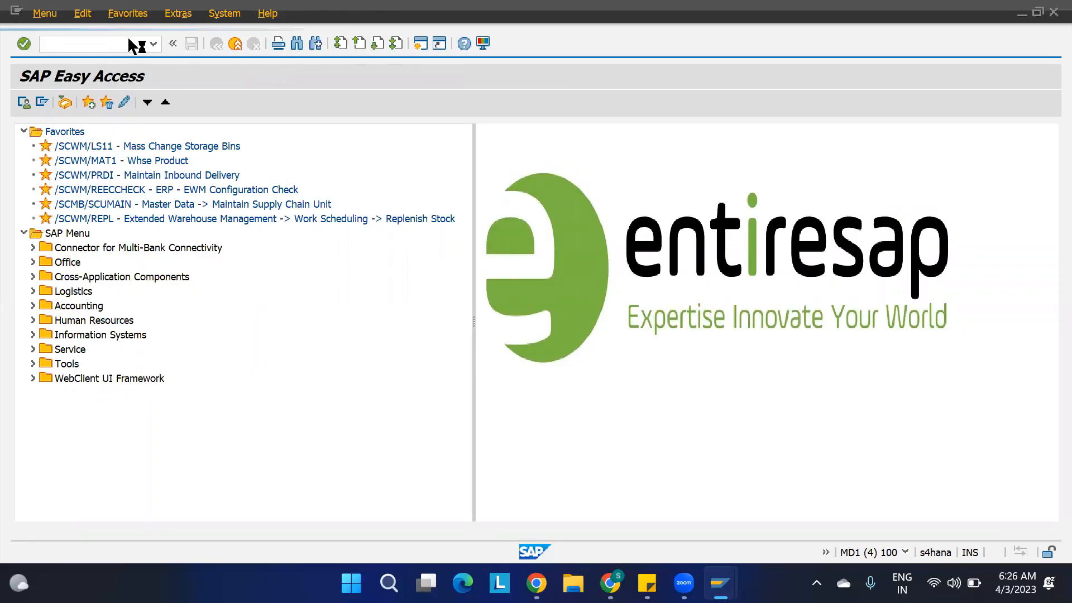
pyautogui.press('space')
pyautogui.press('Down')
pyautogui.press('Return')
pyautogui.press('Return')
pyautogui.click(185, 246)
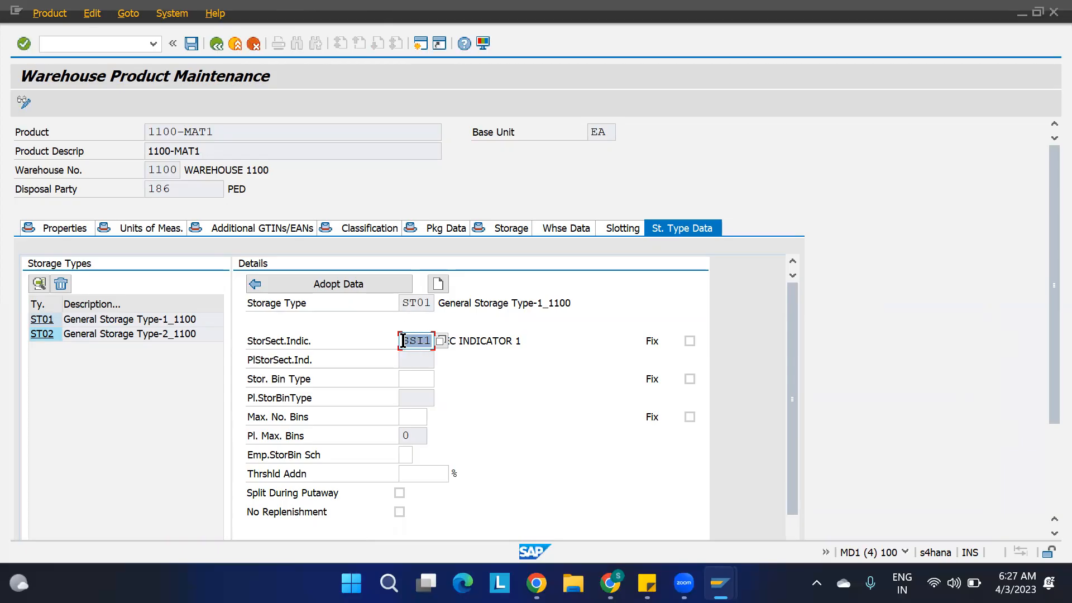
# Check the section indicator and bin type fields for ST01, and switch back to the storage bin list.
pyautogui.click(463, 363)
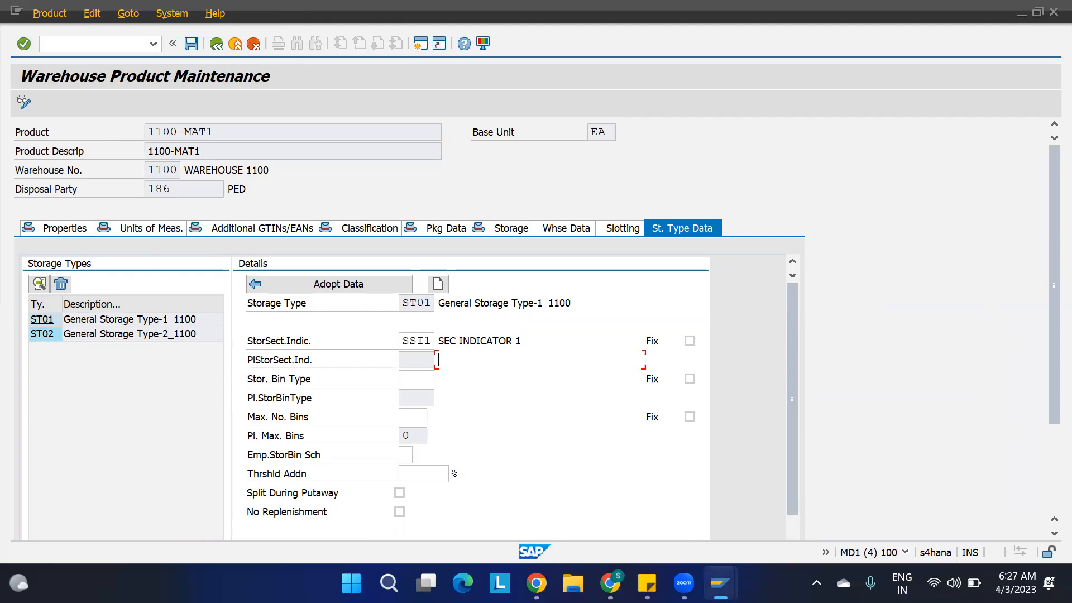
pyautogui.moveTo(721, 584)
pyautogui.click(755, 503)
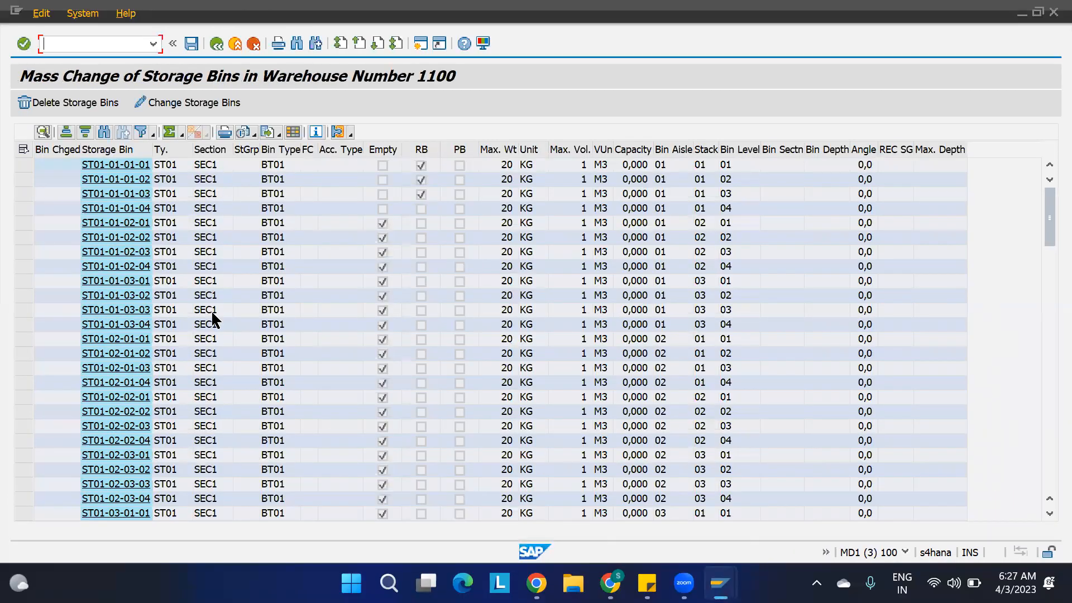
# Switch to the IMG session, open Assign Storage Bin Types to Storage Types, and check the warehouse 1100 entry for ST01.
pyautogui.moveTo(721, 584)
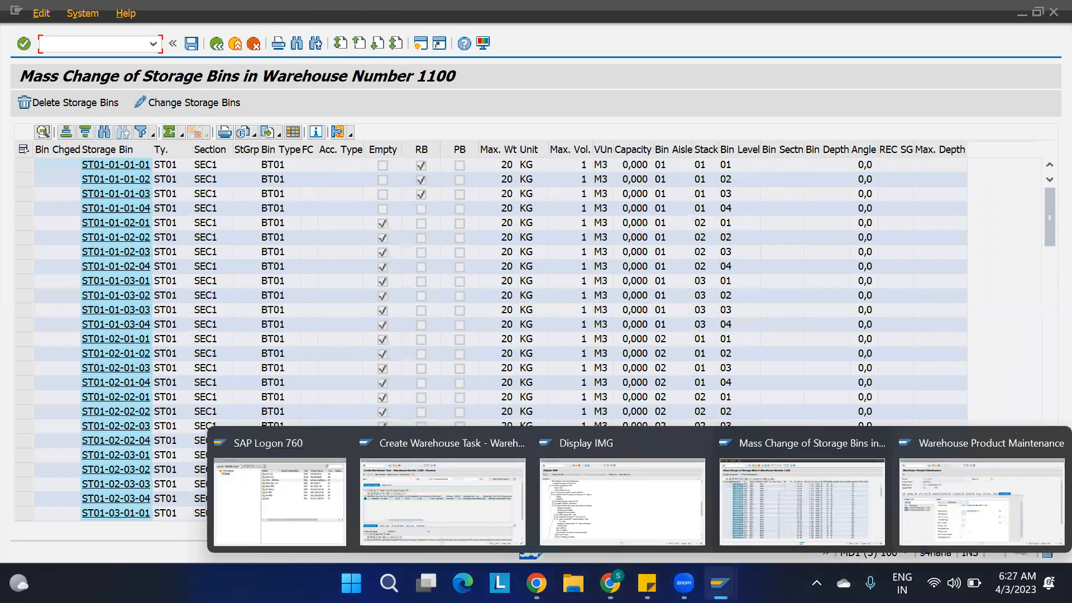
pyautogui.click(586, 505)
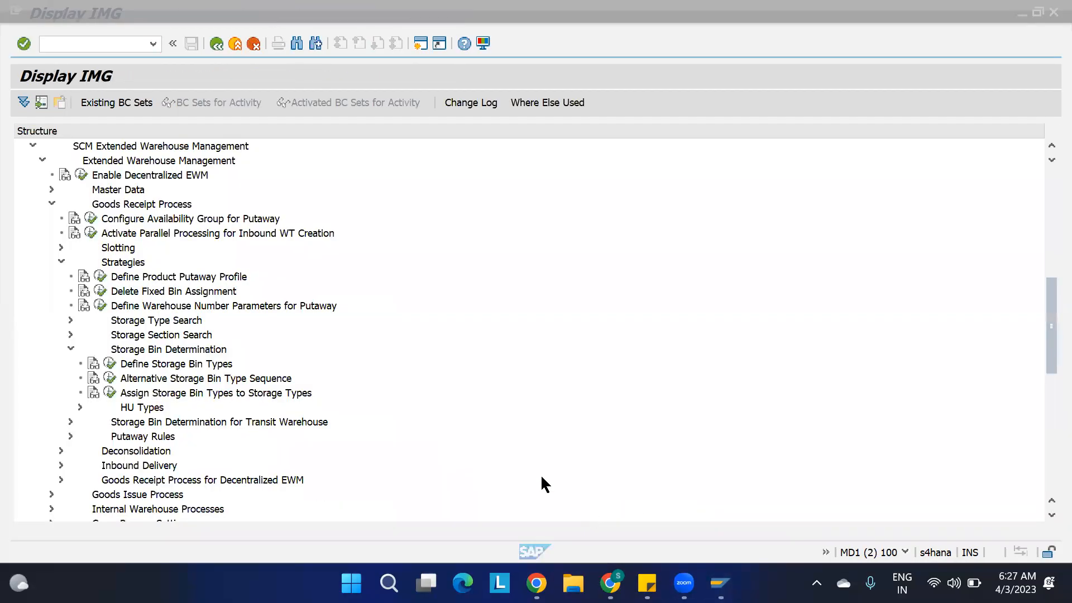
pyautogui.click(109, 392)
pyautogui.click(220, 167)
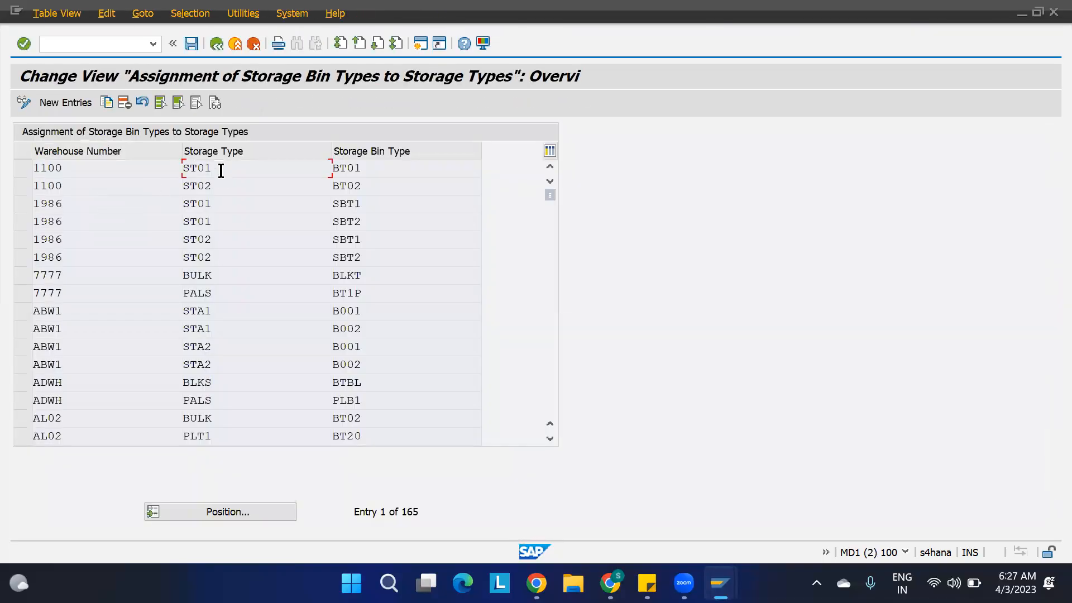
pyautogui.click(404, 170)
# Return to the warehouse task session, create the putaway task for product 1100-MAT1 without saving, and check its proposed destination bin.
pyautogui.moveTo(720, 584)
pyautogui.click(500, 501)
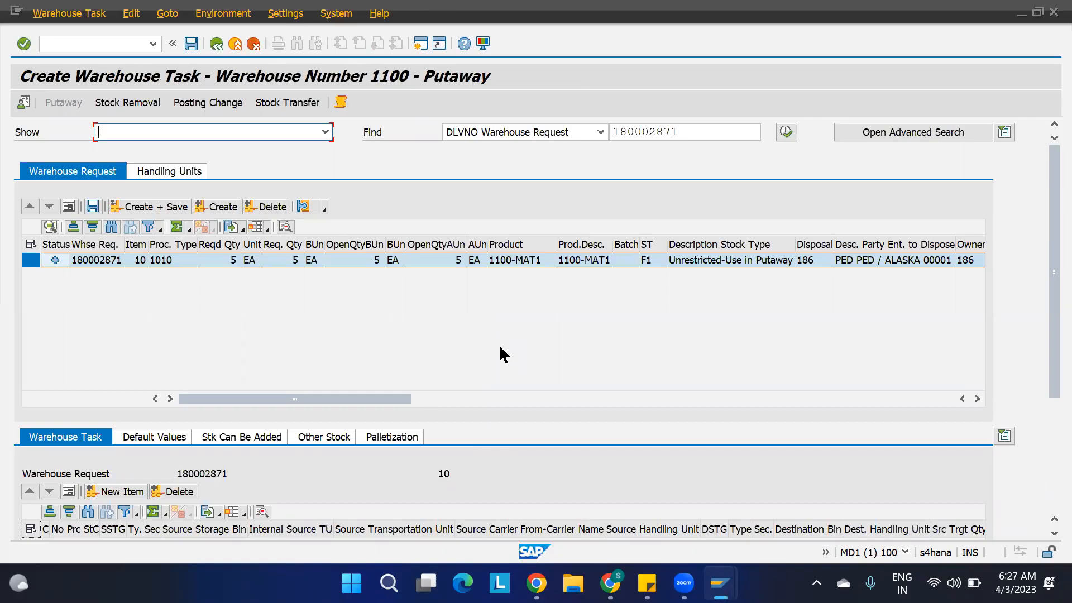
pyautogui.click(218, 206)
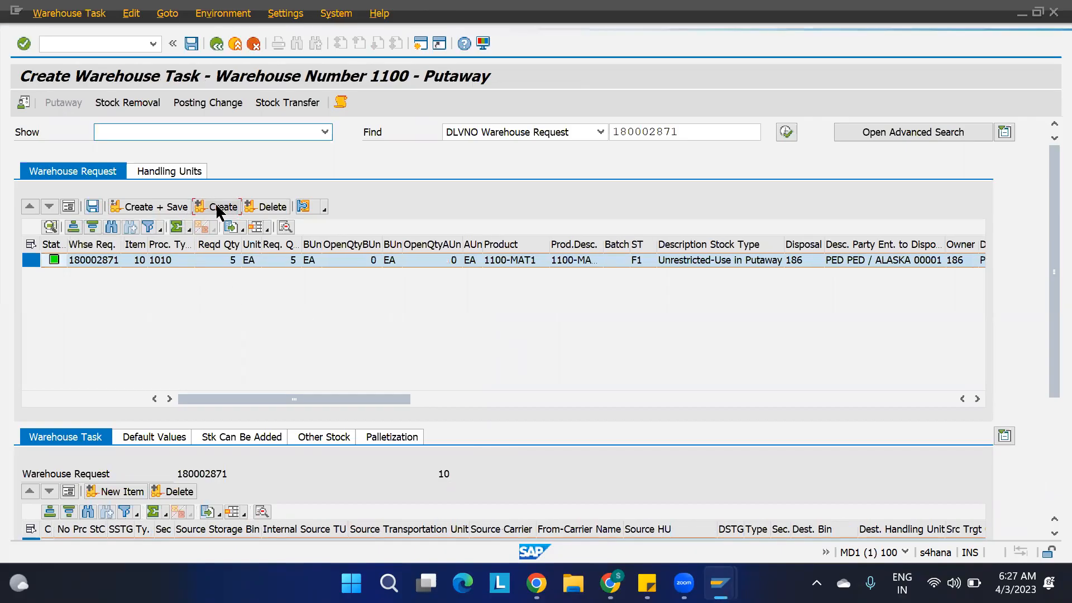
pyautogui.scroll(-5, 1046, 363)
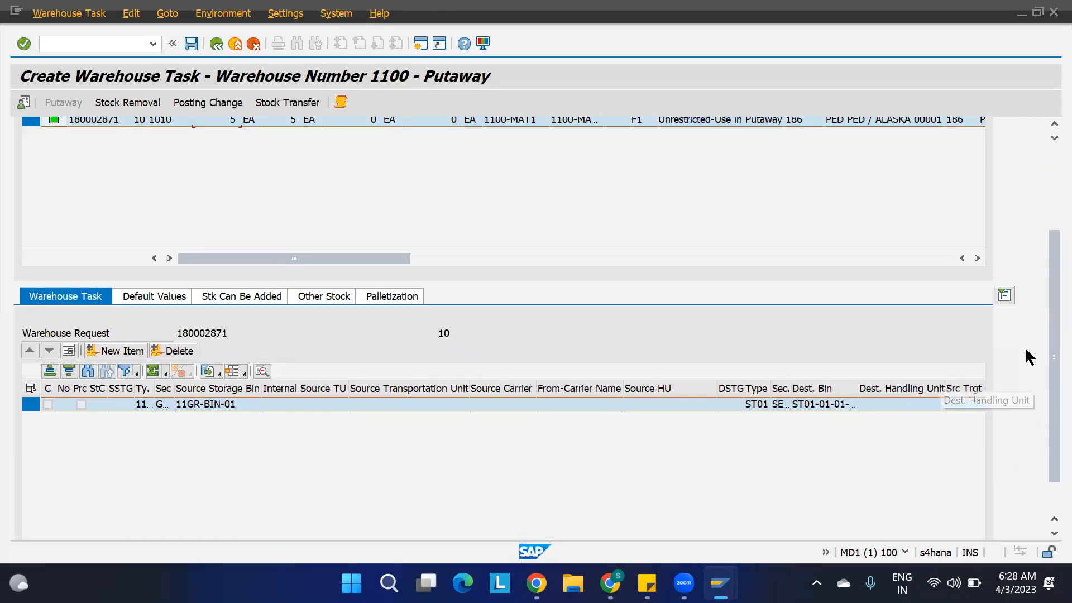
pyautogui.moveTo(1046, 314); pyautogui.dragTo(1049, 229)
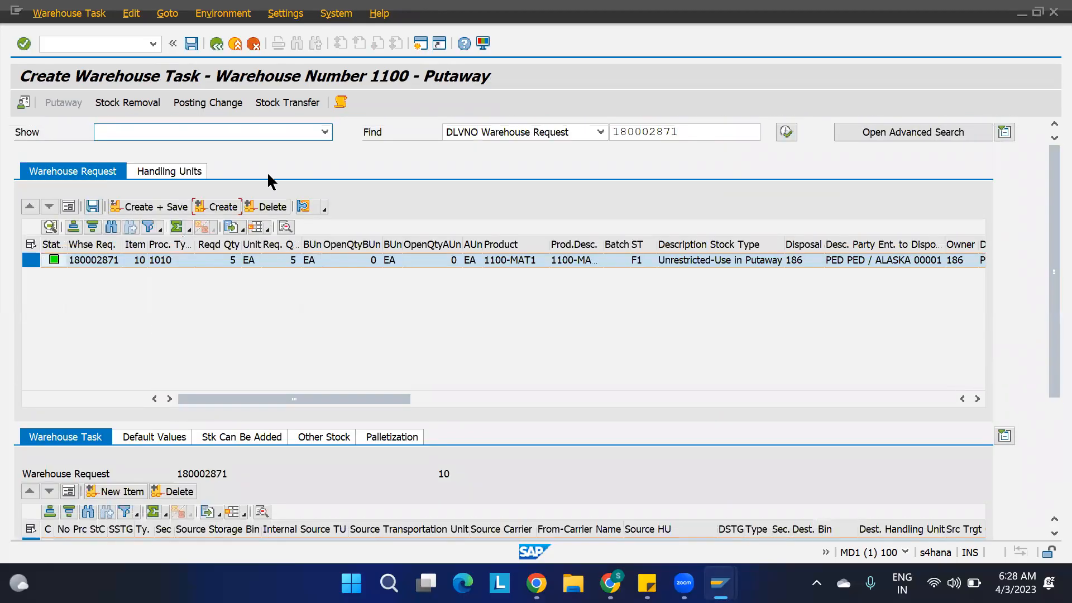
# Open the task creation log and review the destination data messages on the storage type search sequence and the bin search access table.
pyautogui.click(342, 102)
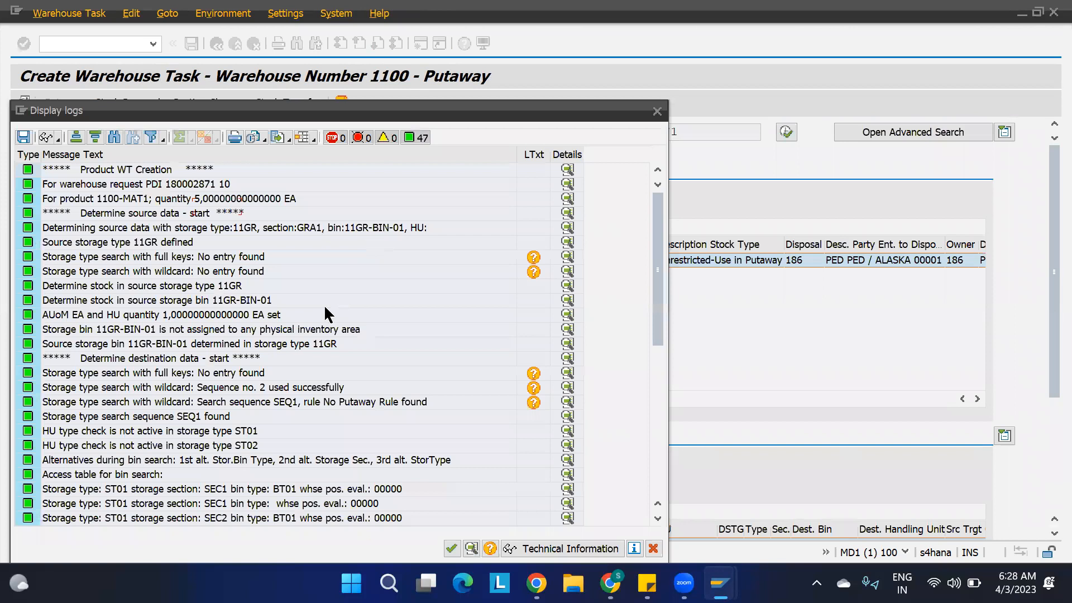
pyautogui.click(100, 361)
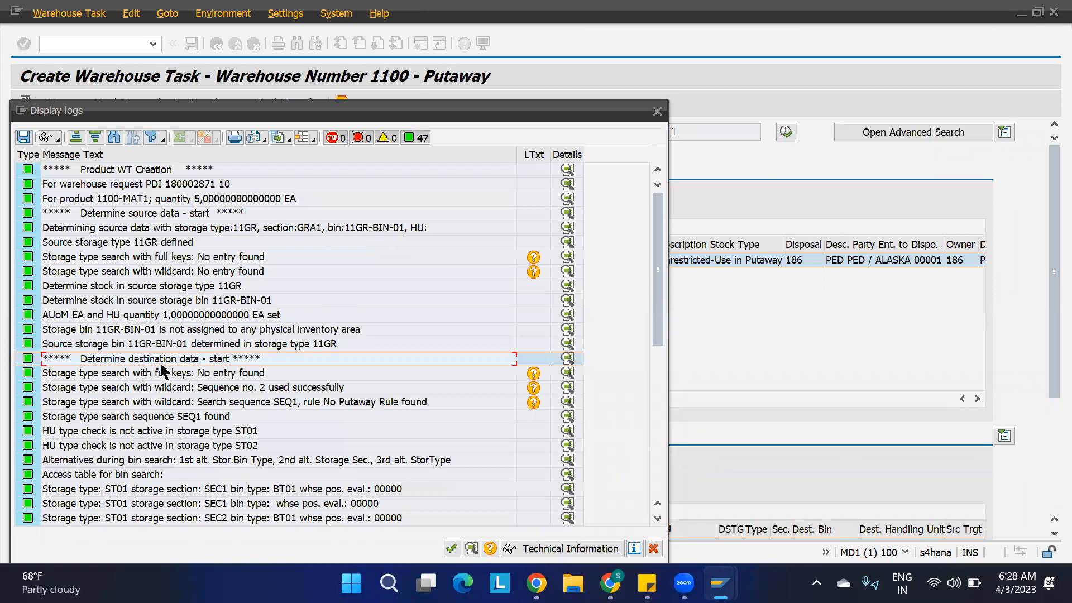
pyautogui.scroll(-4, 162, 370)
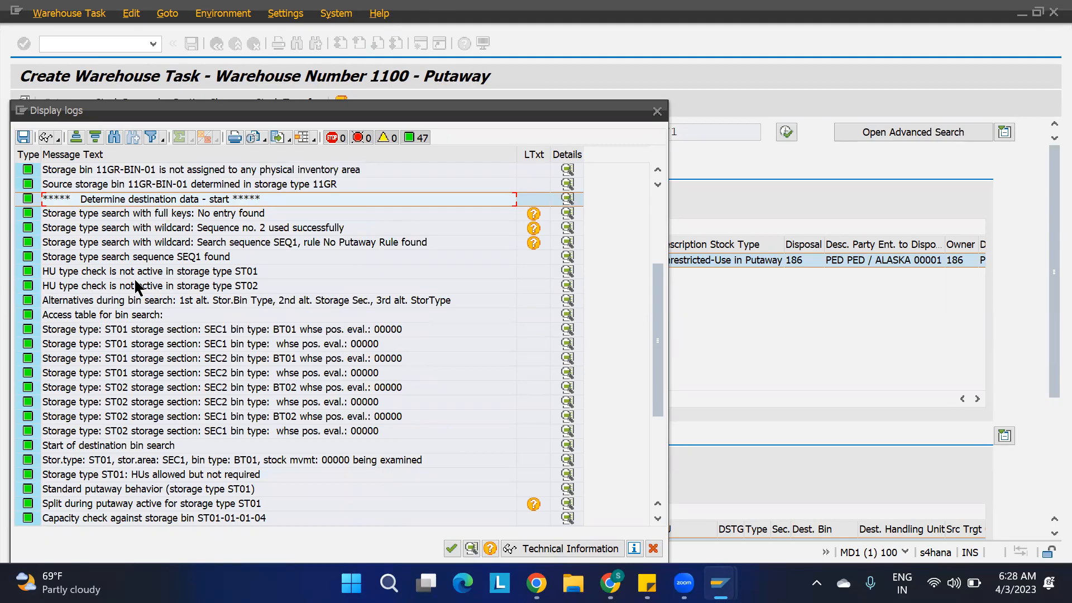
pyautogui.click(78, 245)
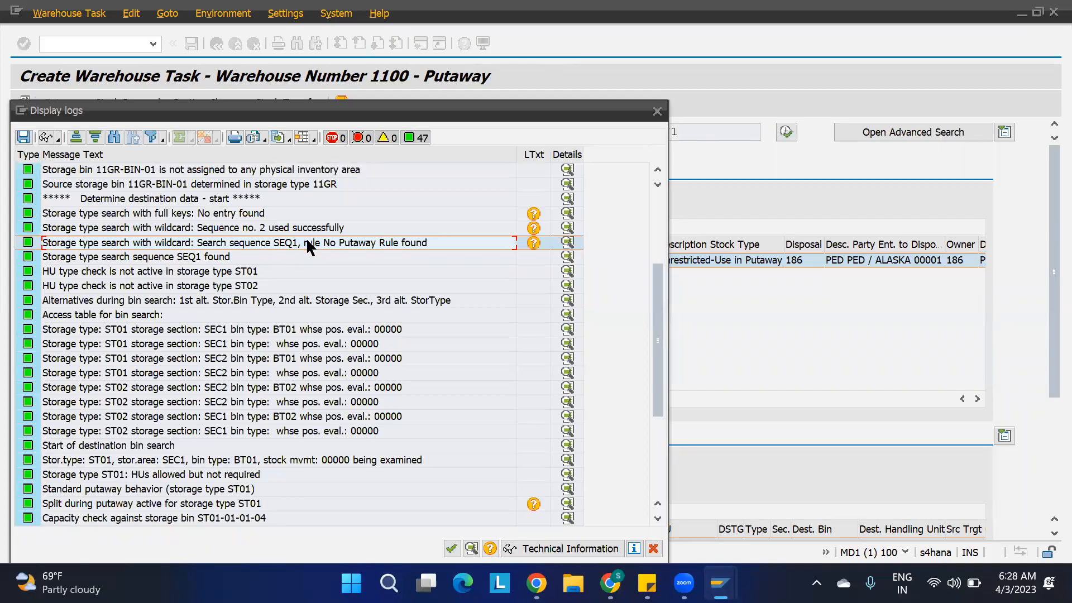
pyautogui.click(171, 258)
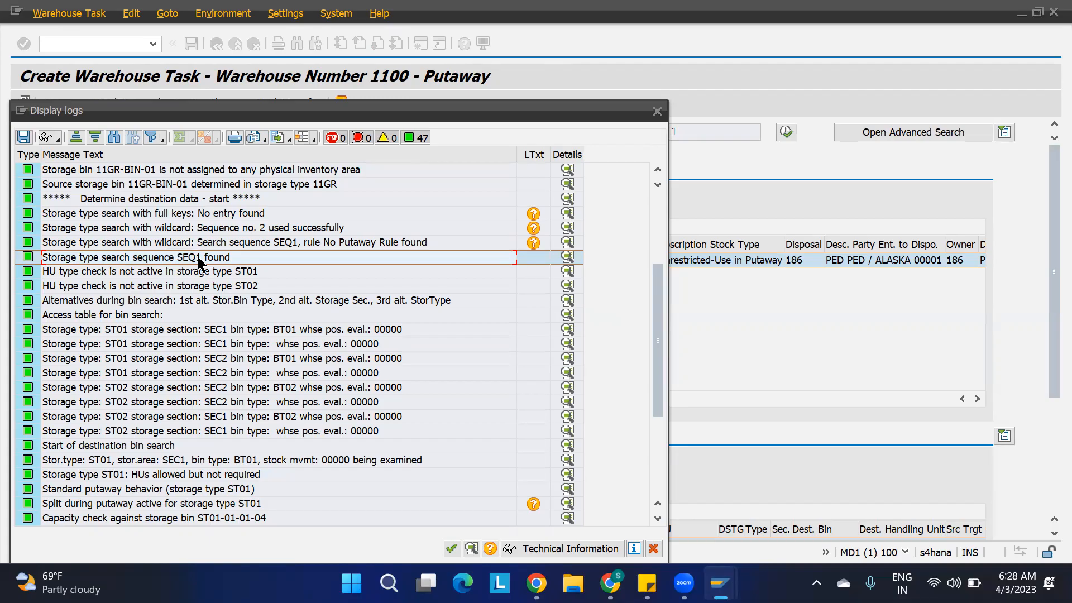
pyautogui.click(76, 333)
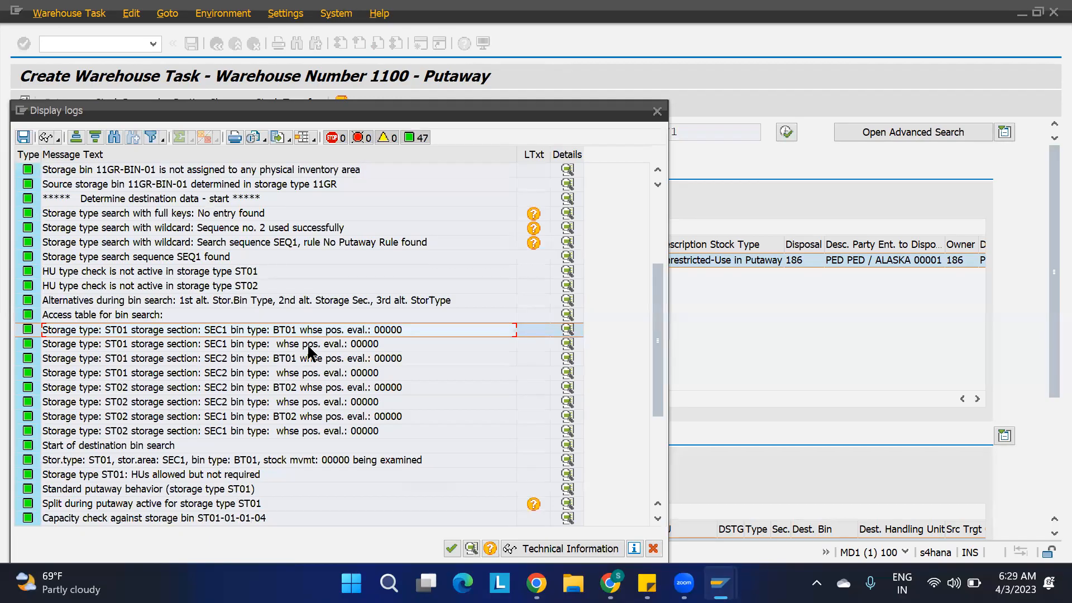
pyautogui.scroll(-4, 296, 369)
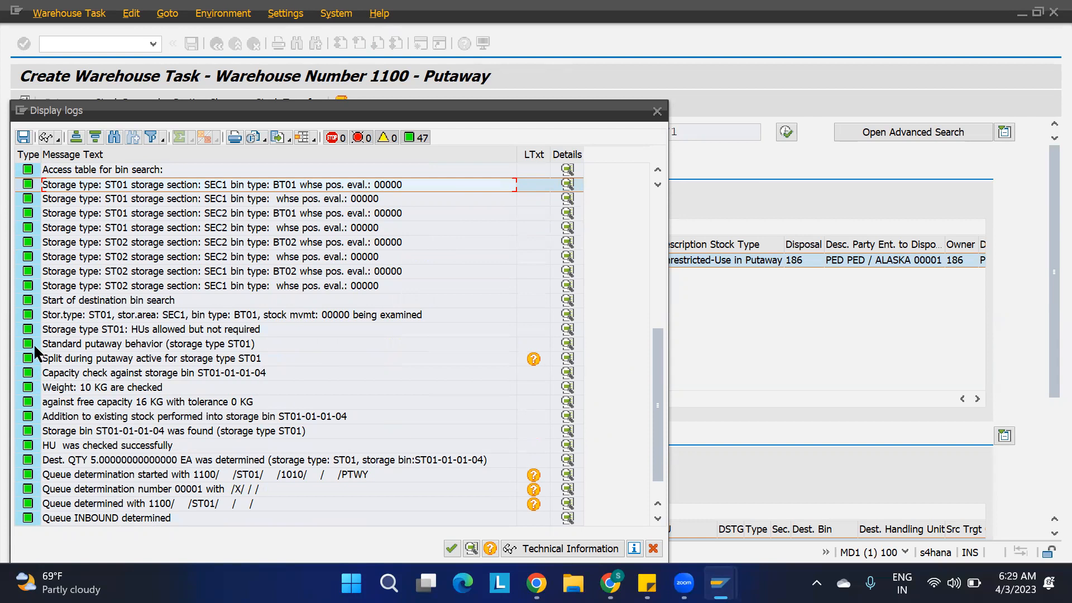
# Review the log's putaway split, capacity check, weight and free capacity messages for the destination bin, and close the log.
pyautogui.click(100, 359)
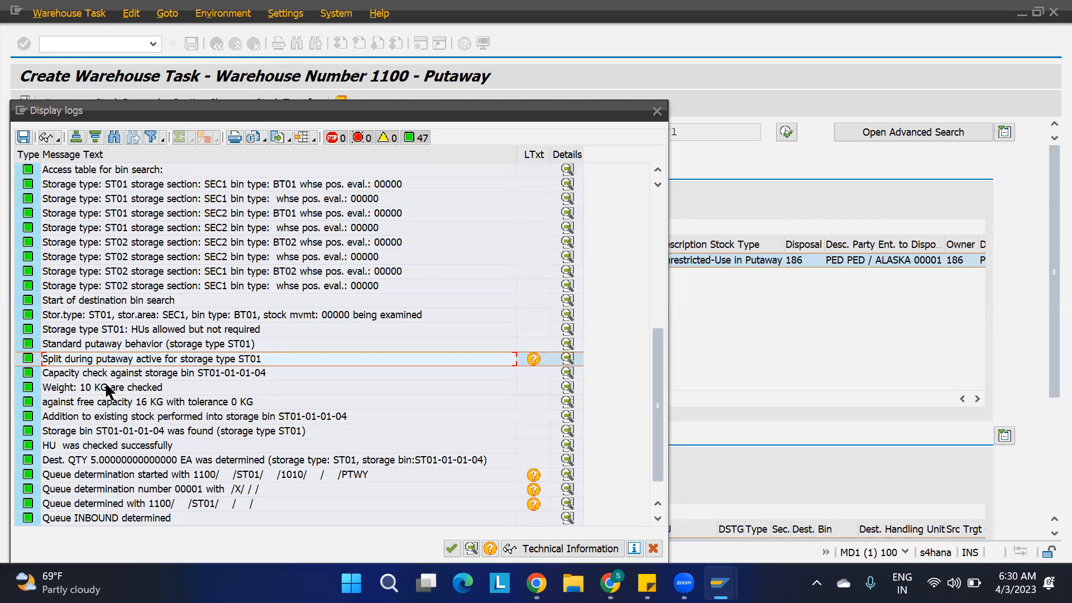
pyautogui.click(218, 373)
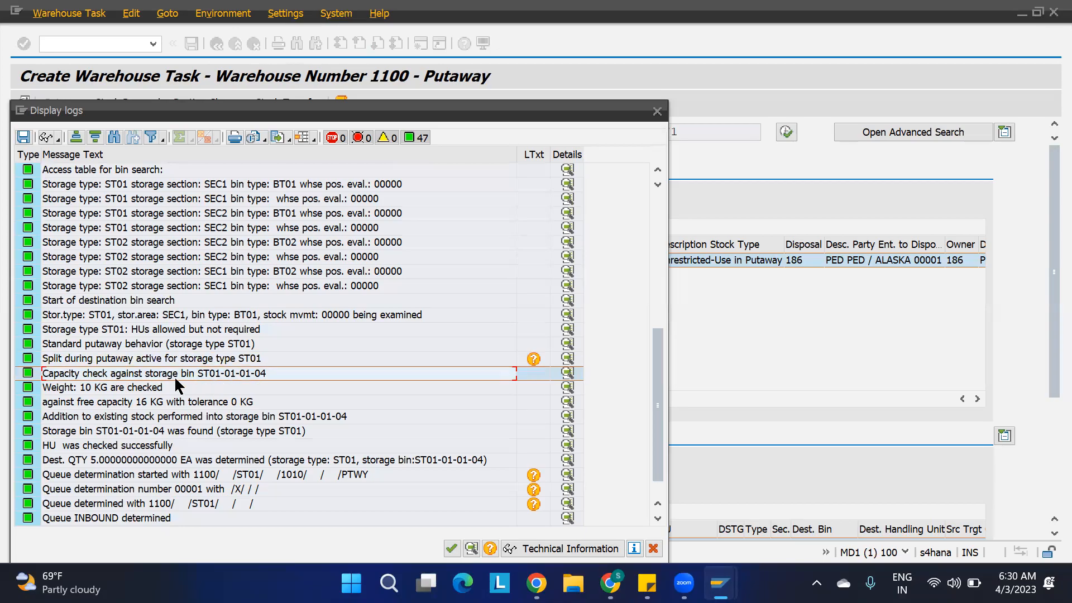
pyautogui.click(89, 388)
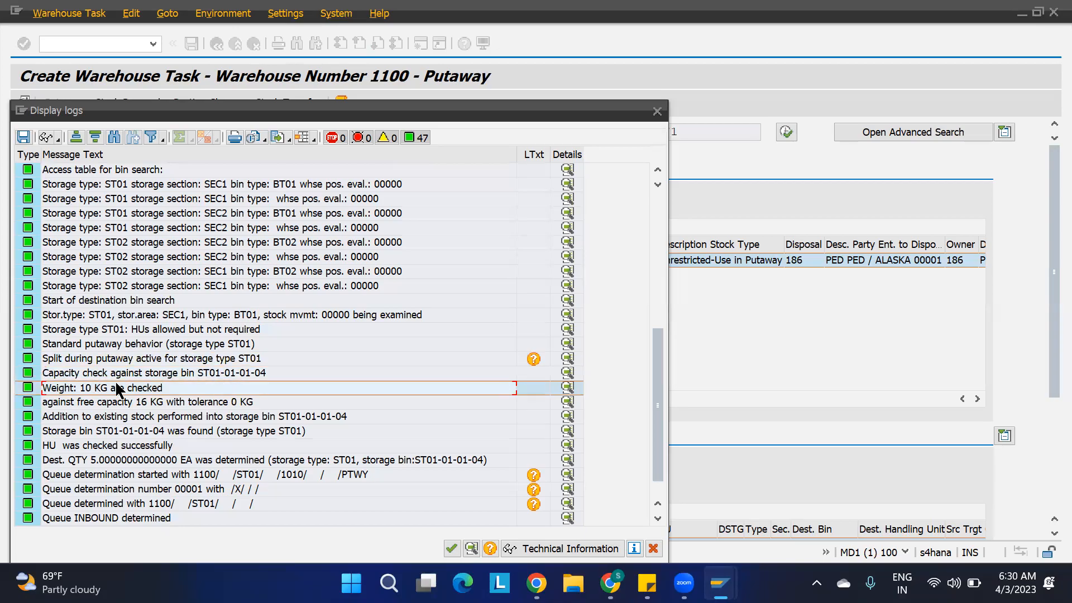
pyautogui.click(215, 372)
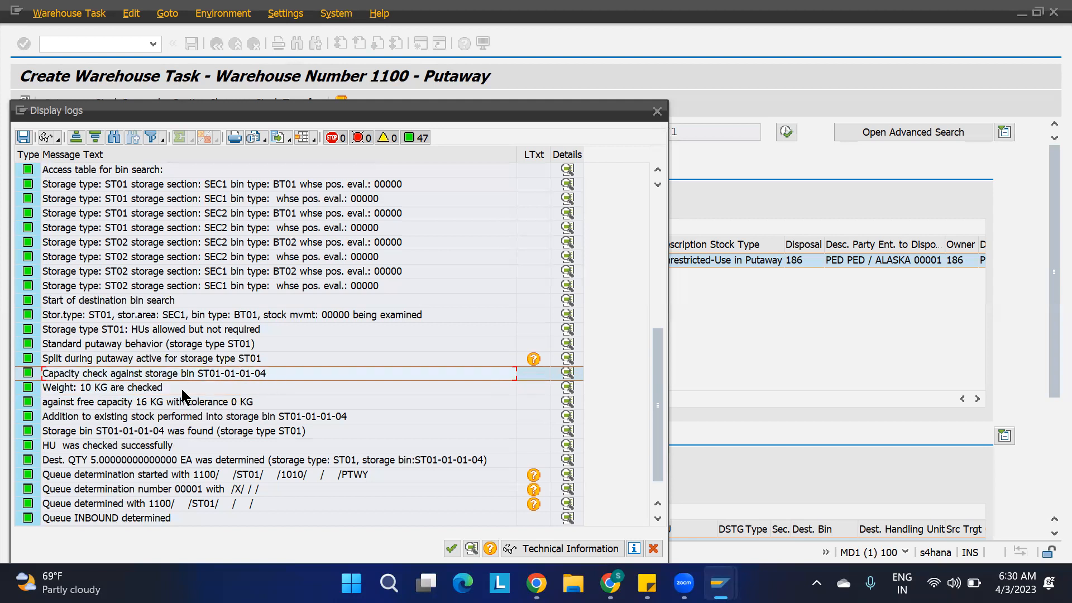
pyautogui.click(121, 387)
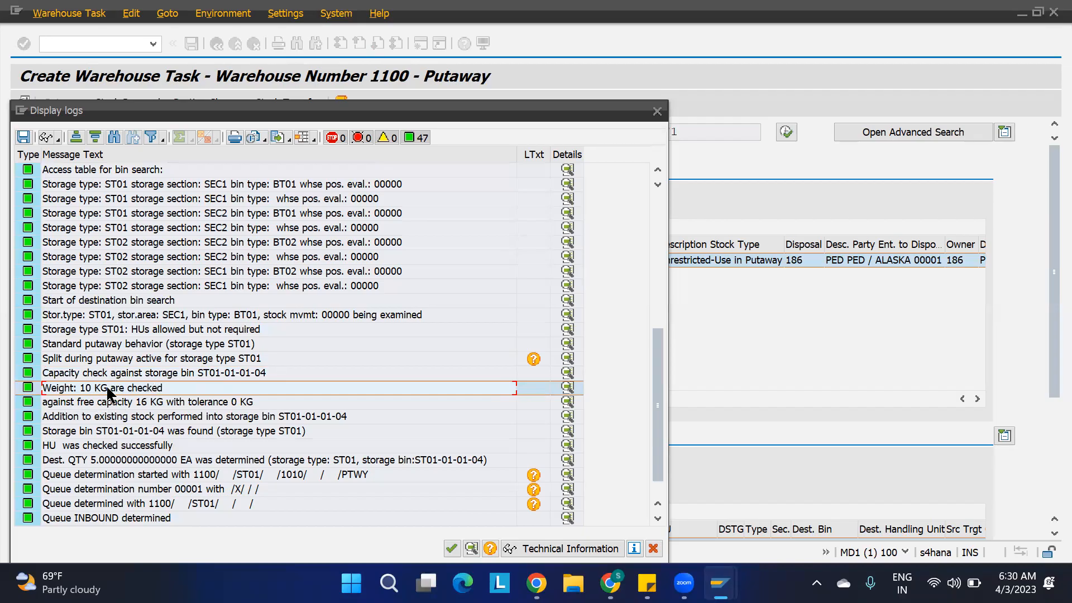
pyautogui.click(85, 402)
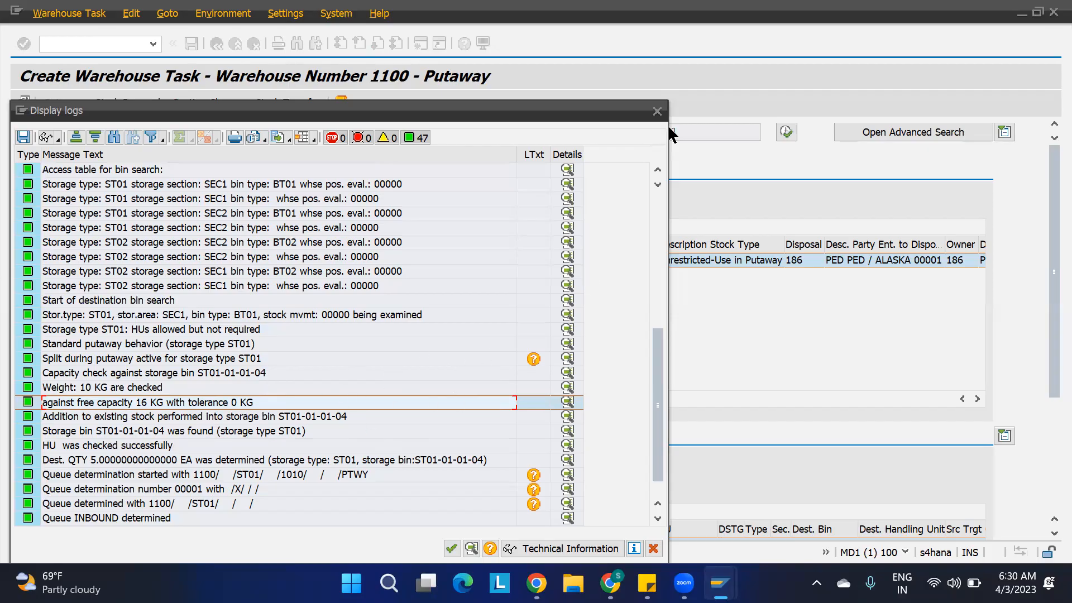
pyautogui.click(657, 112)
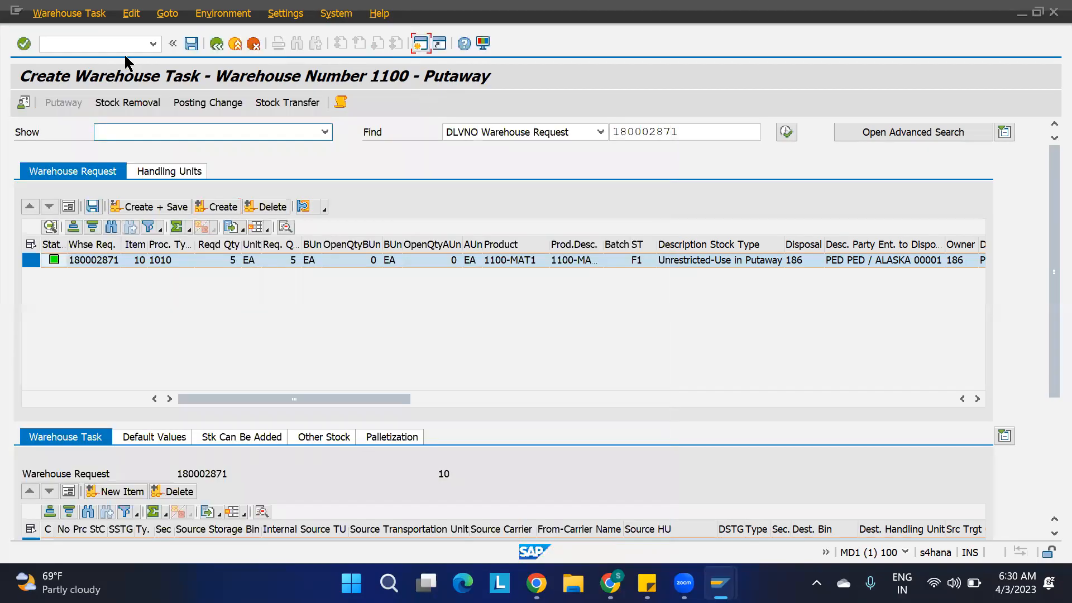
# Run /n/scwm/ls03 in a new session to open the storage bin display.
pyautogui.write('/')
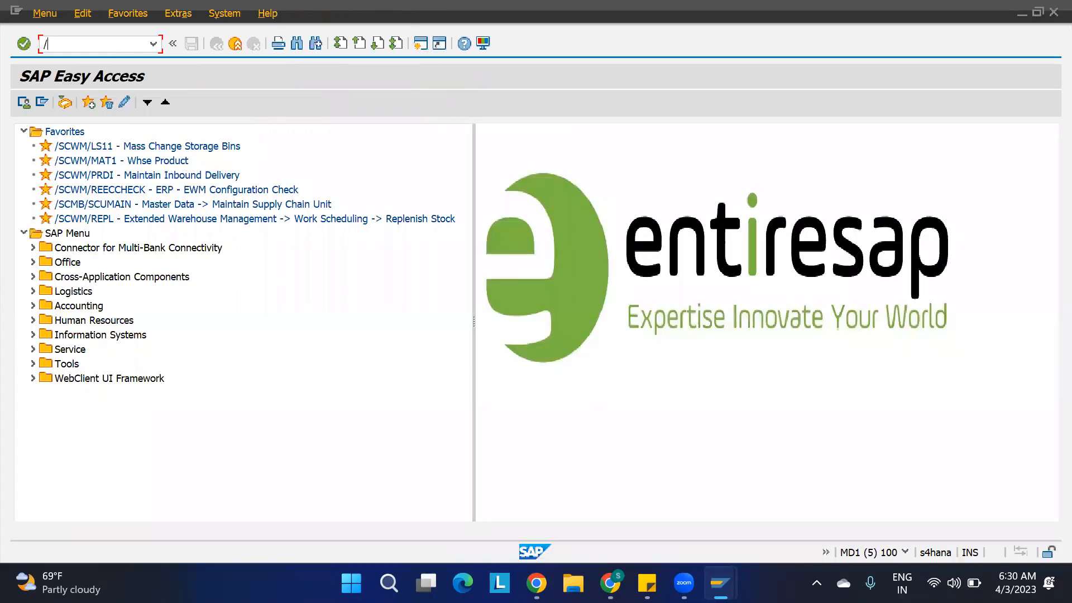
pyautogui.write('n/scwm/ls03')
pyautogui.press('Return')
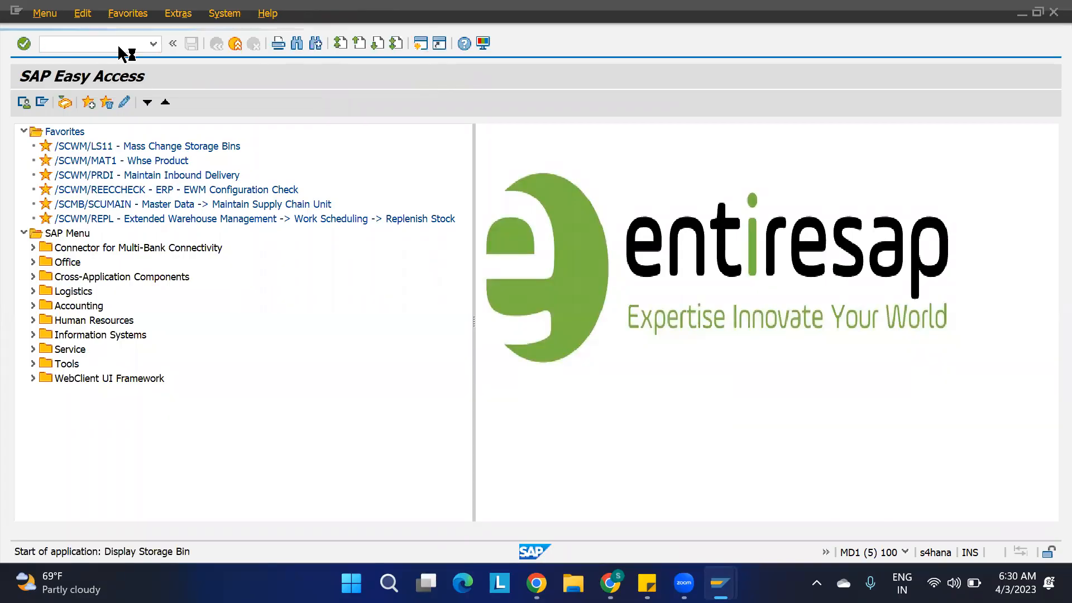
# Display storage bin ST01-01-01-04 in warehouse 1100 and check its maximum weight and weight used.
pyautogui.click(170, 150)
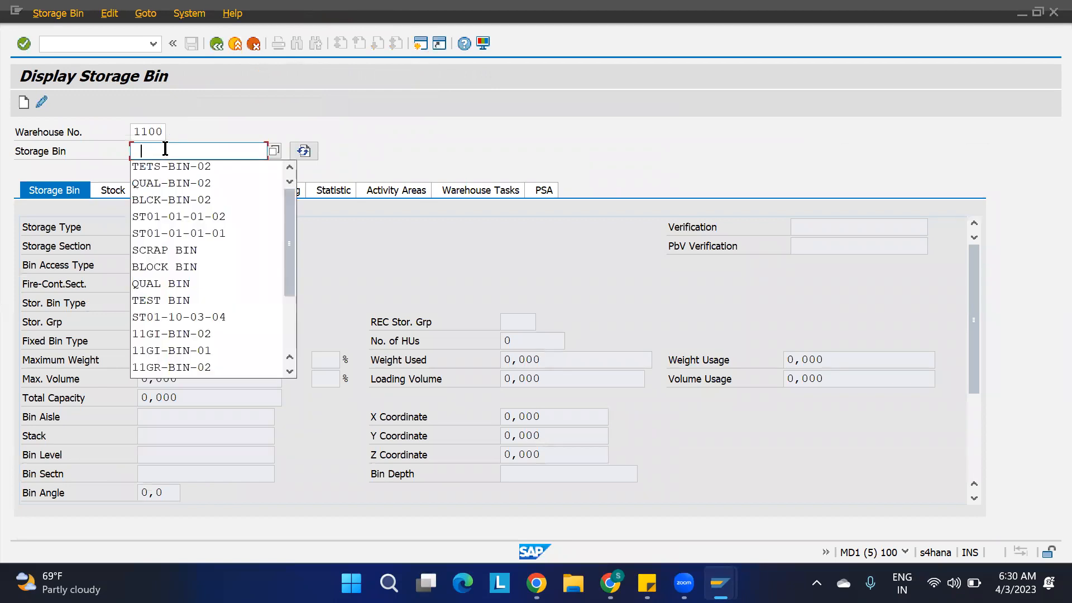
pyautogui.press('Down')
pyautogui.press('Down')
pyautogui.press('Down')
pyautogui.press('Down')
pyautogui.press('Return')
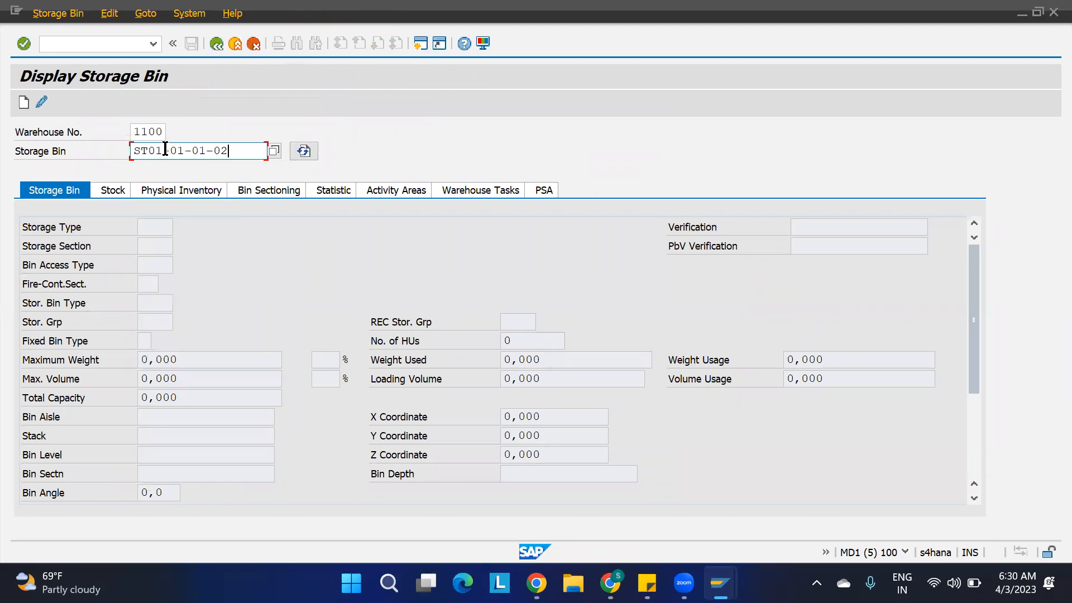
pyautogui.press('BackSpace')
pyautogui.write('4')
pyautogui.press('Return')
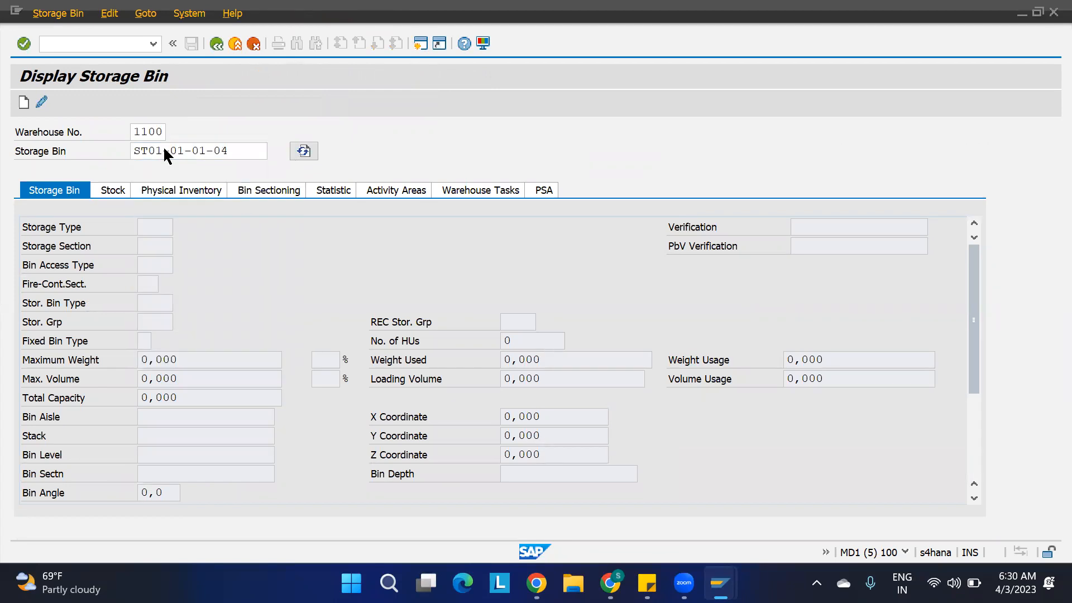
pyautogui.click(178, 368)
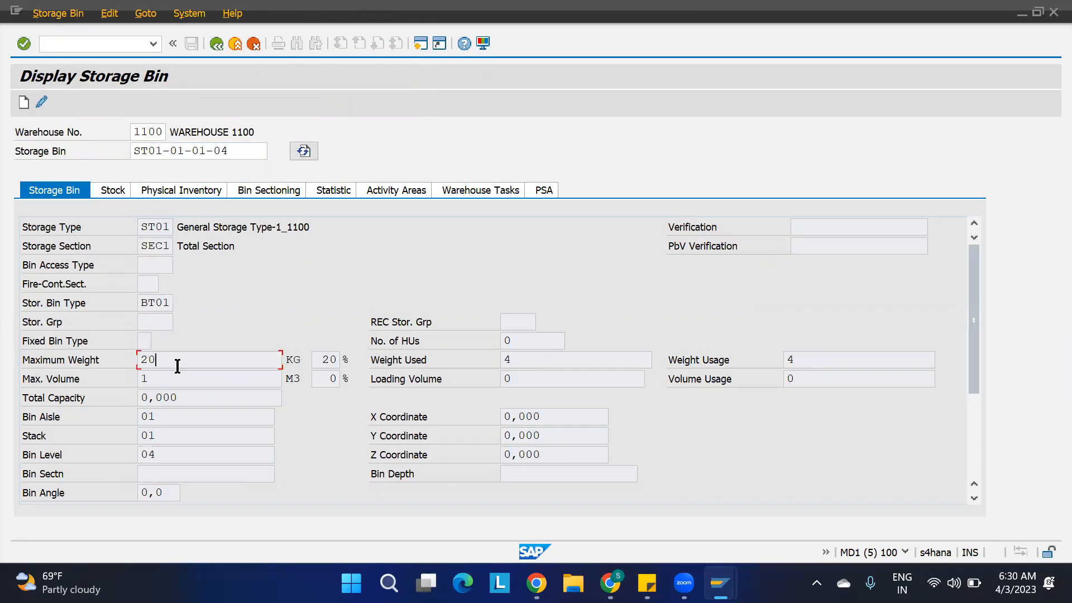
pyautogui.doubleClick(510, 360)
# Return to the warehouse task session and leave task creation without saving, going back to the inbound delivery.
pyautogui.hotkey('alt', 'Tab')
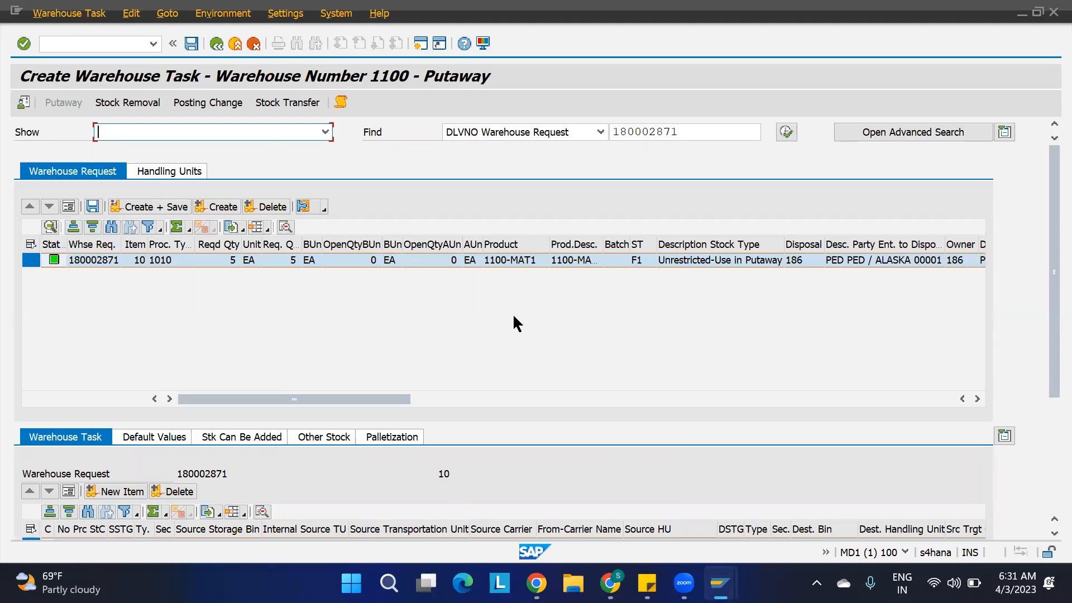
pyautogui.click(217, 44)
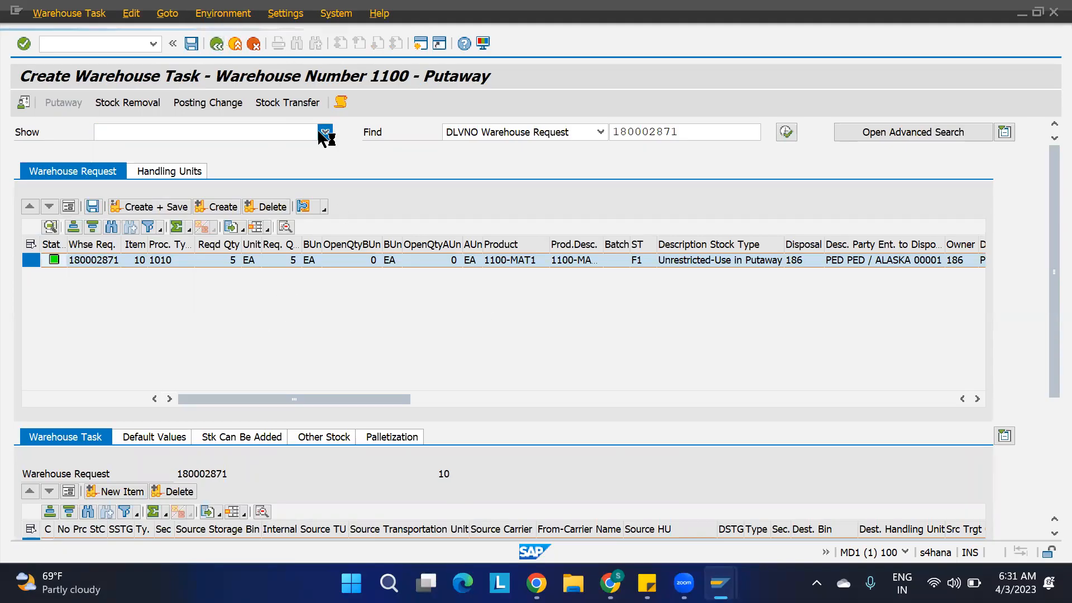
pyautogui.click(399, 327)
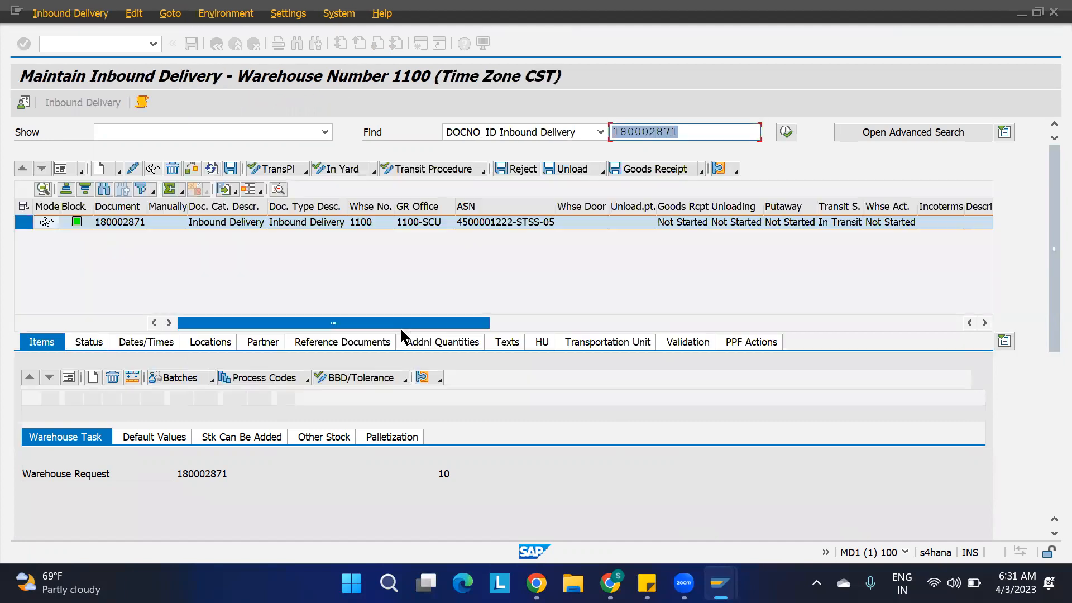
# Delete the assignment of bin type BT01 to storage type ST01 in warehouse 1100 and save it under customizing request MD1K901795.
pyautogui.moveTo(720, 583)
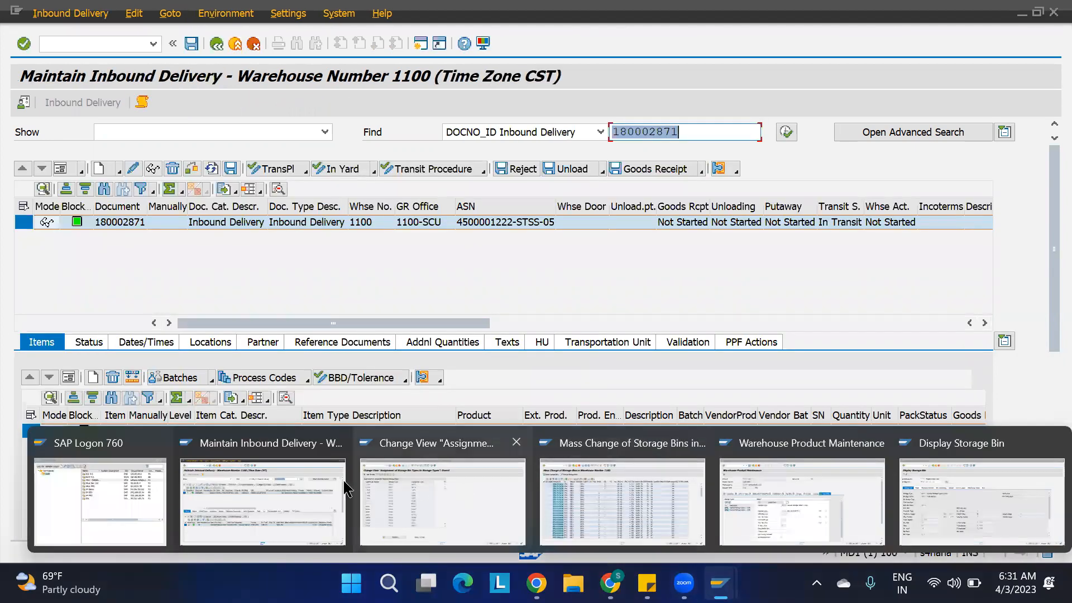
pyautogui.click(379, 491)
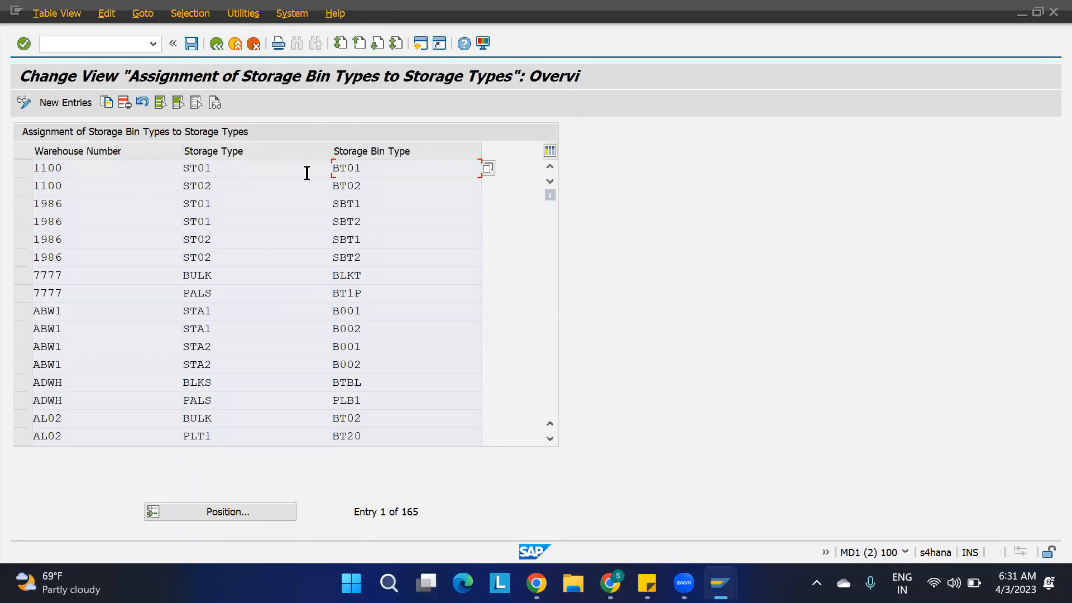
pyautogui.click(24, 167)
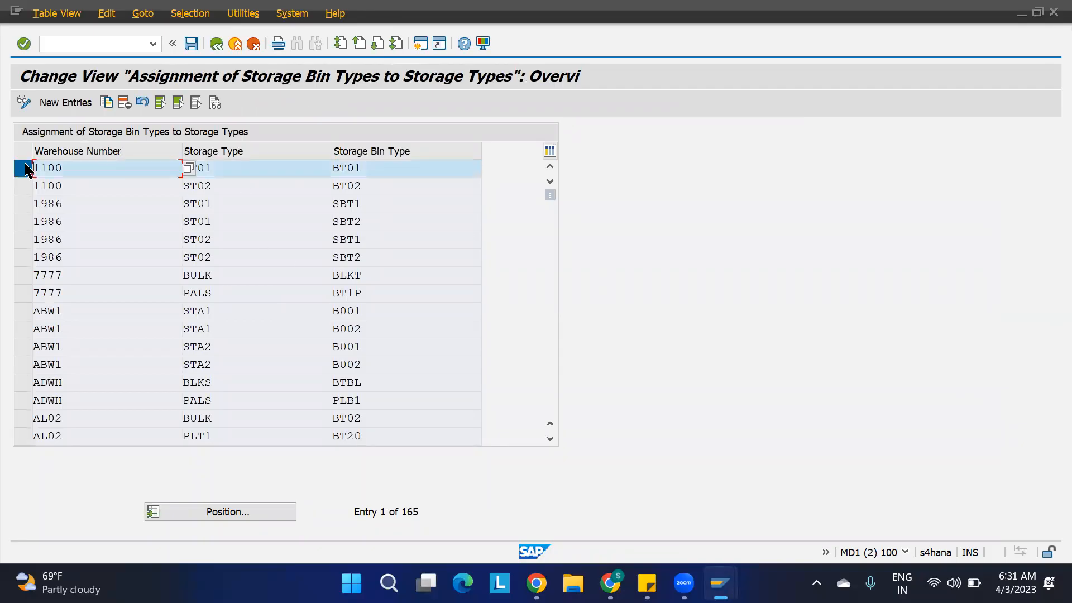
pyautogui.click(124, 103)
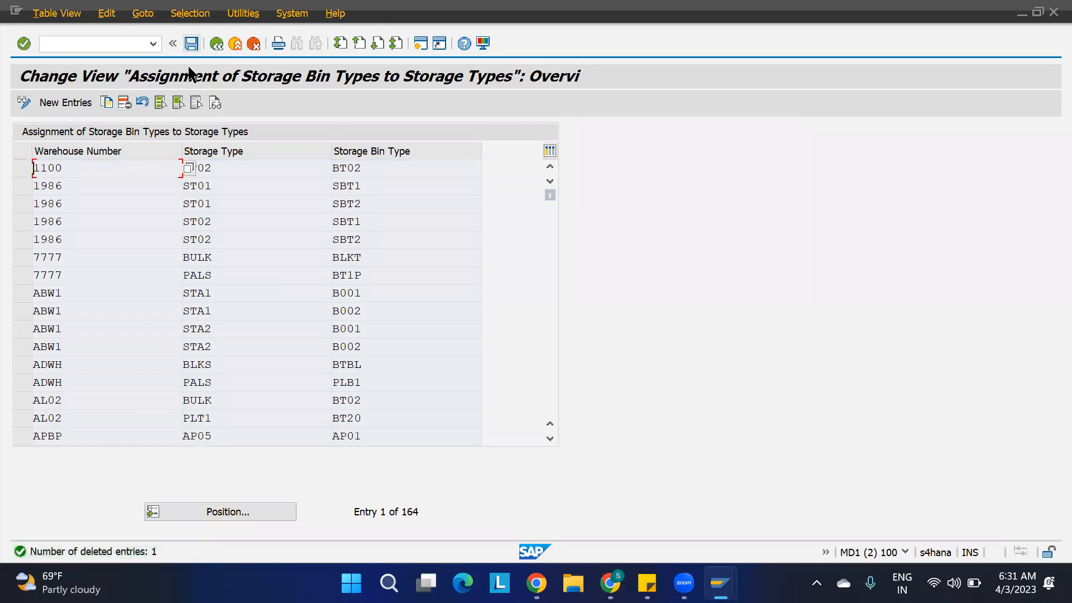
pyautogui.click(191, 45)
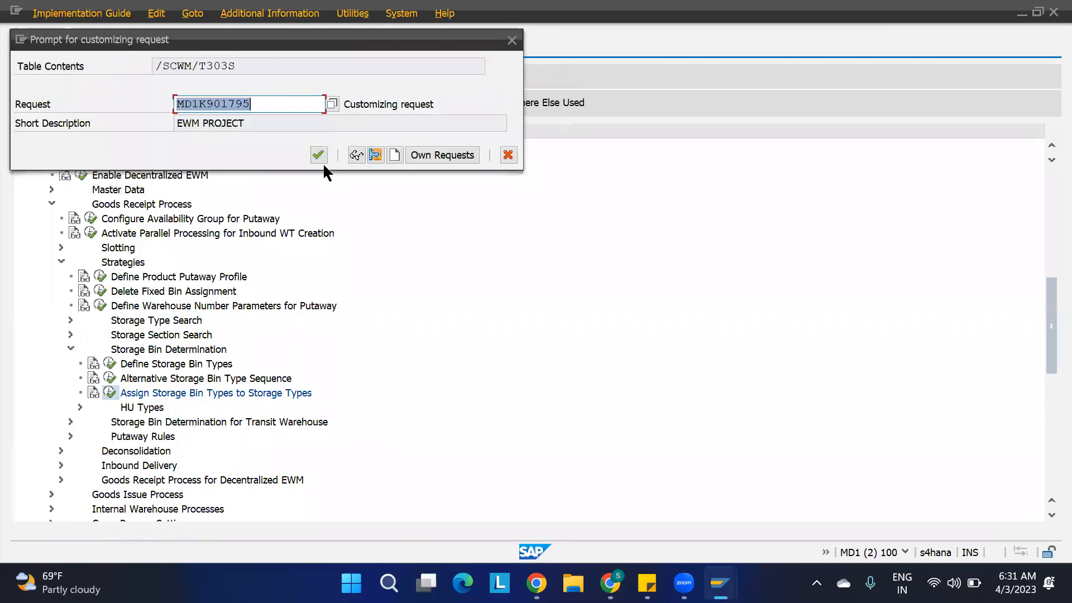
pyautogui.click(317, 154)
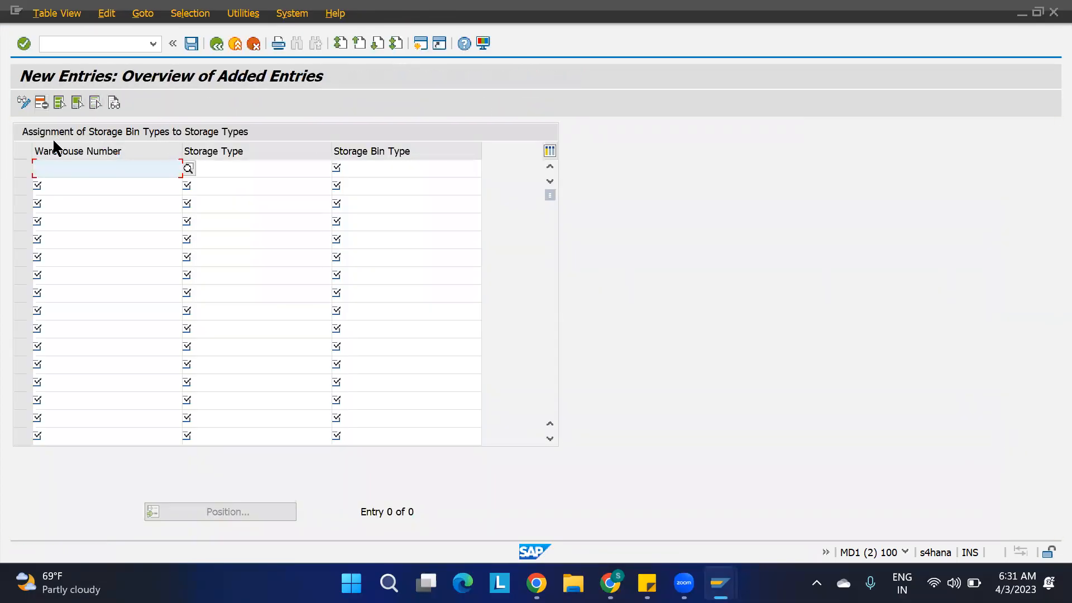
# Add a new entry assigning bin type BT02 to storage type ST01 in warehouse 1100, save it, and return to the assignment overview.
pyautogui.write('1100')
pyautogui.press('Tab')
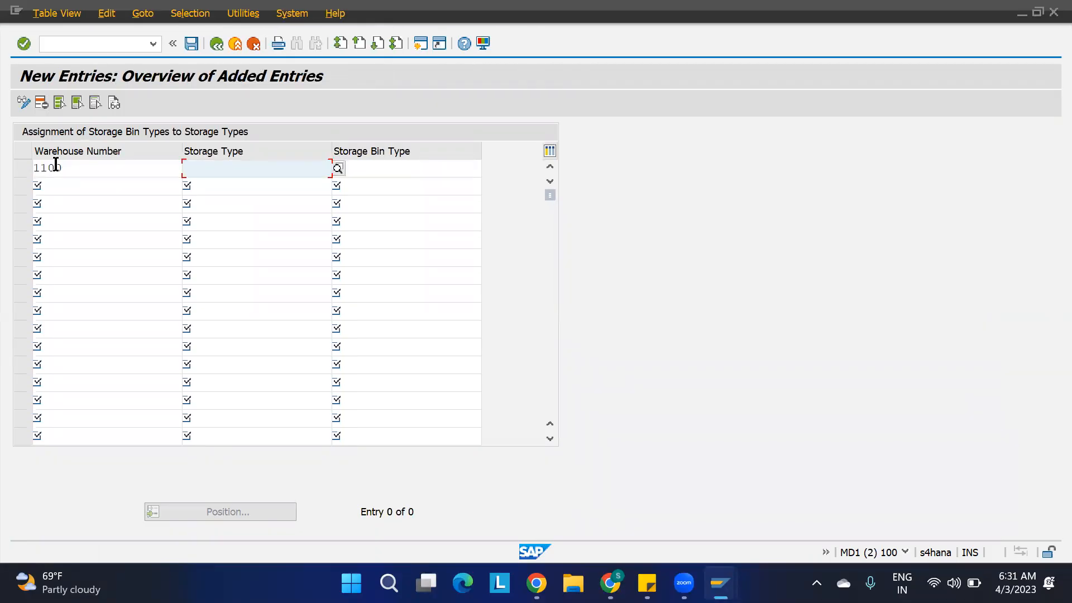
pyautogui.write('St01')
pyautogui.press('Tab')
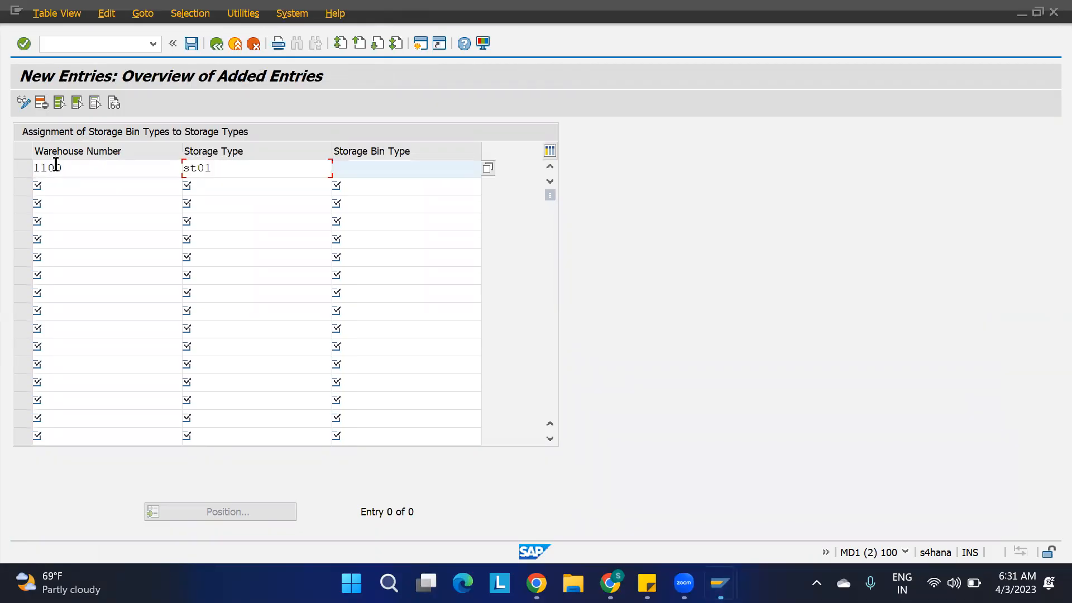
pyautogui.write('bt02')
pyautogui.press('Return')
pyautogui.hotkey('ctrl', 's')
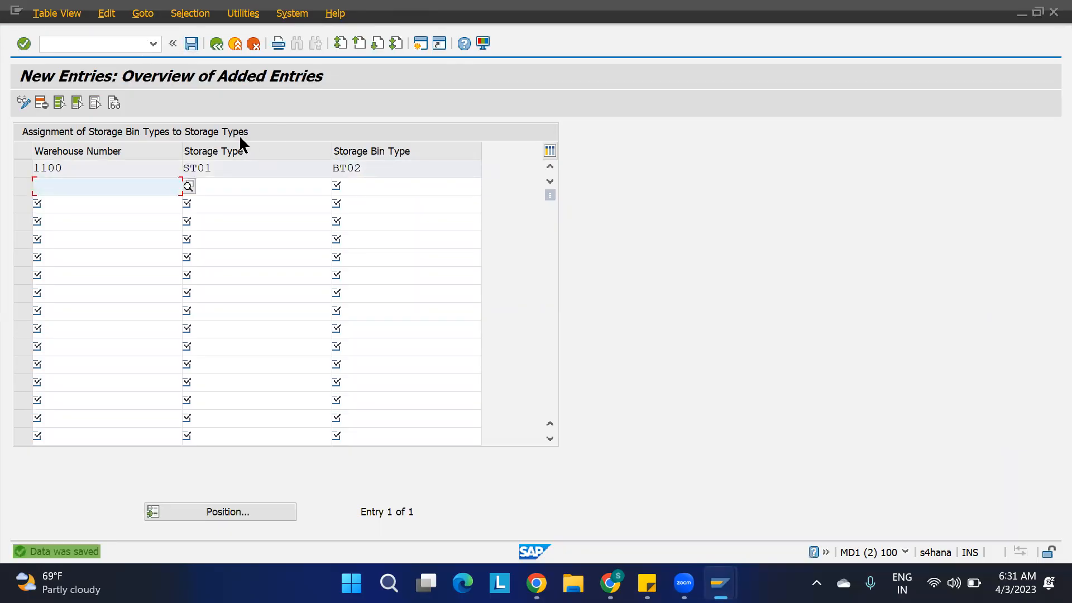
pyautogui.press('capslock')
pyautogui.press('F3')
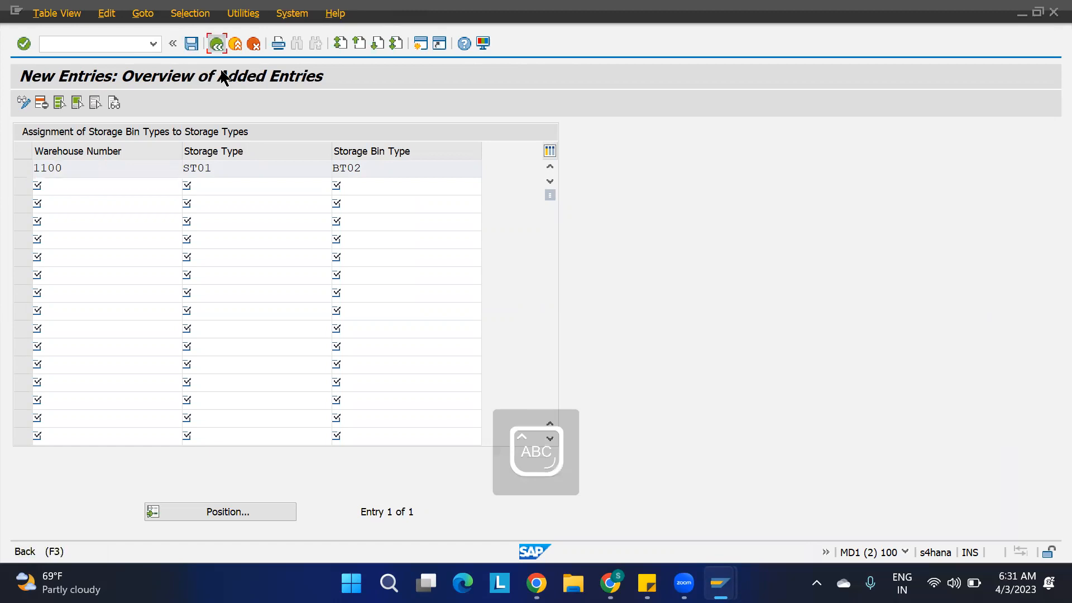
# Return to the inbound delivery session, reload the delivery, and call the follow-on function for creating its warehouse task.
pyautogui.moveTo(721, 583)
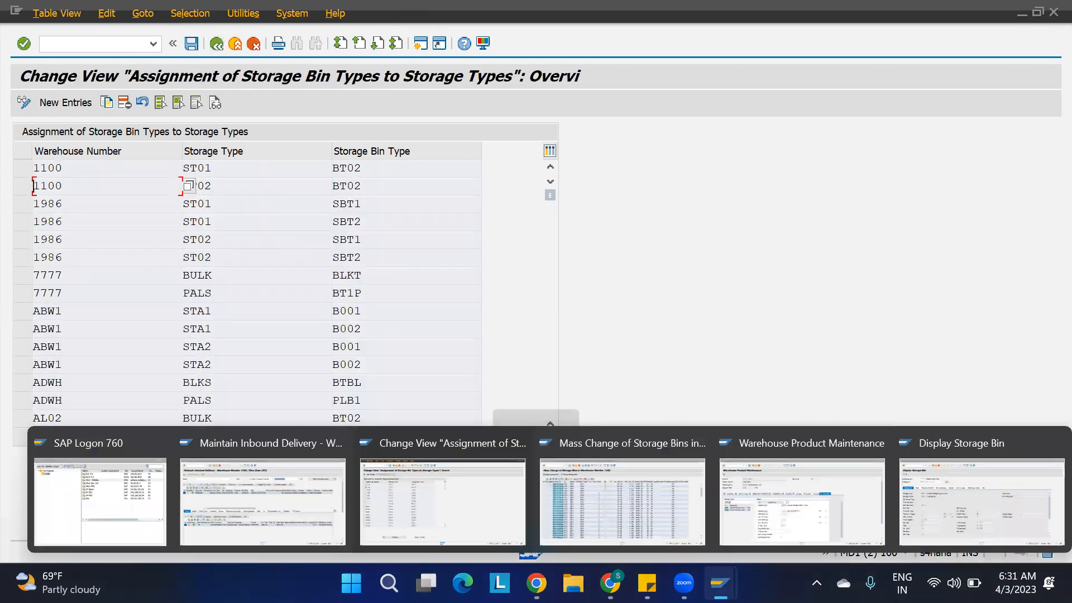
pyautogui.click(313, 498)
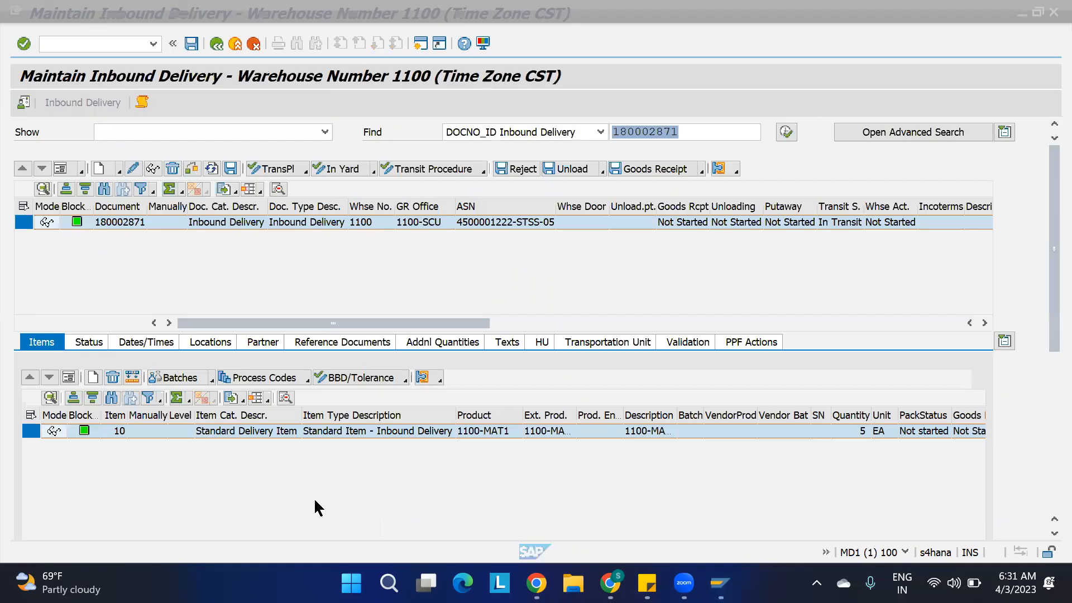
pyautogui.click(786, 133)
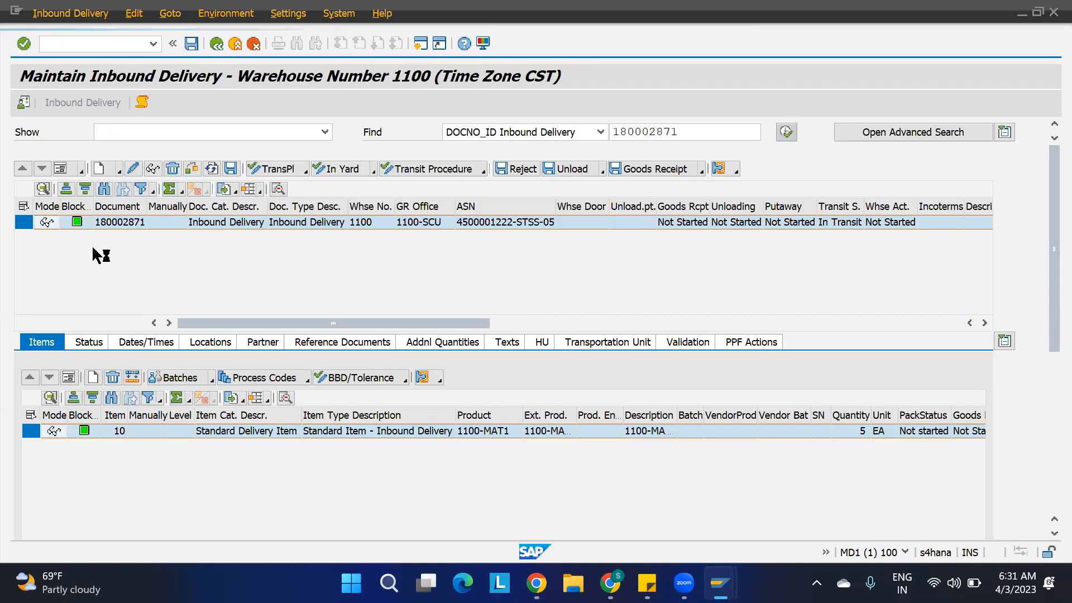
pyautogui.click(70, 14)
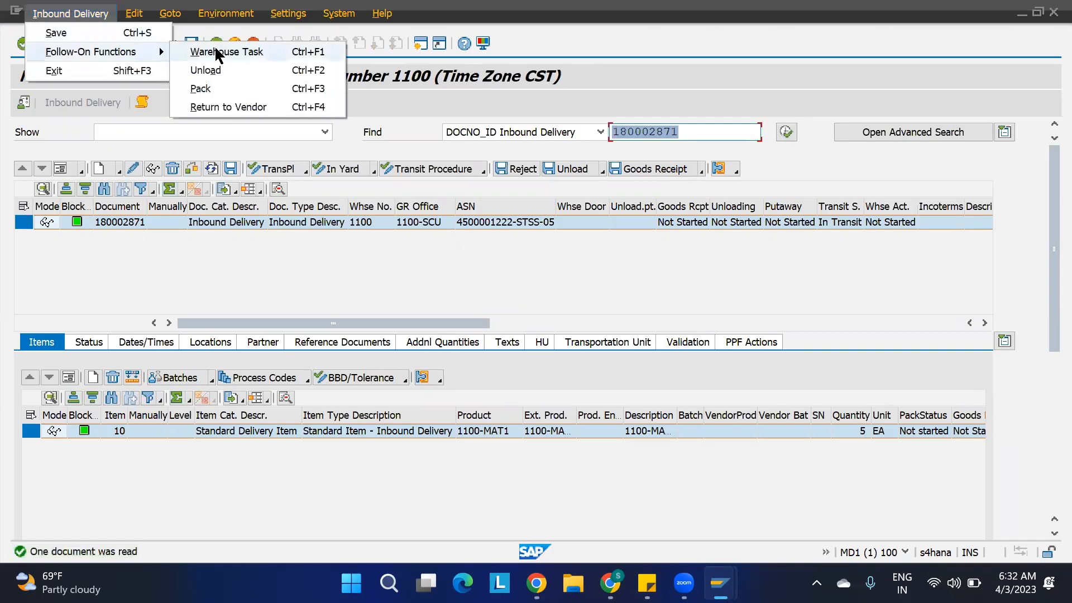
pyautogui.click(216, 51)
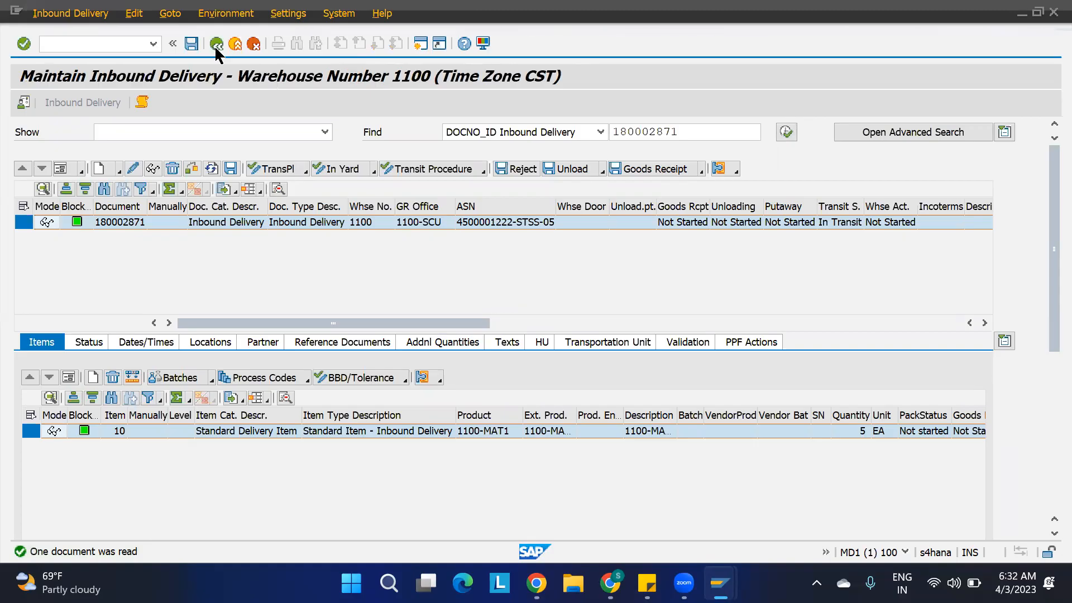
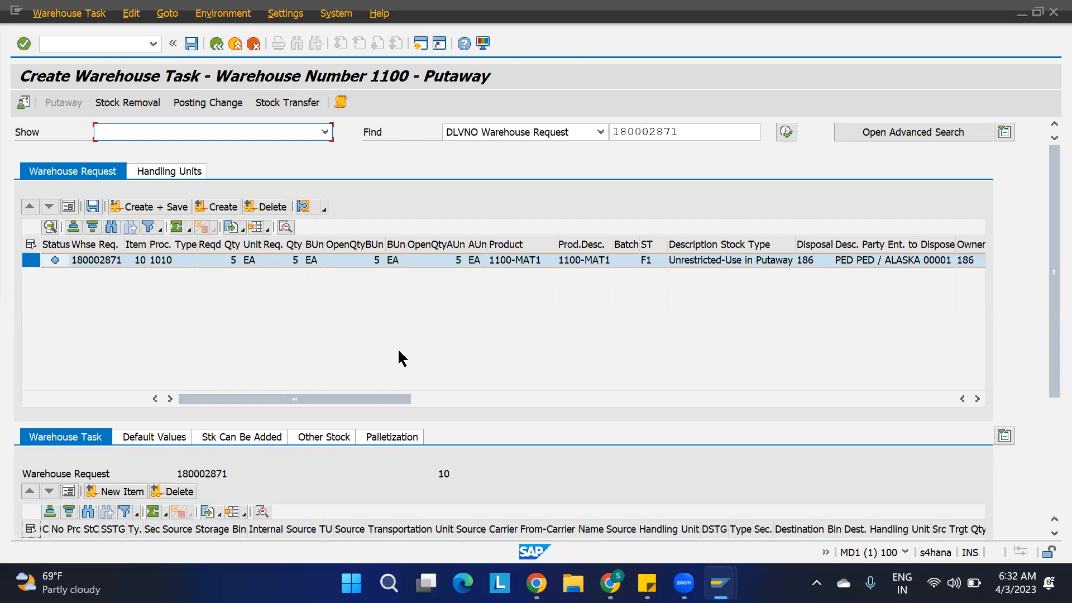
# Switch to the mass change list of storage bins in warehouse 1100 and check the storage section and bin type columns.
pyautogui.moveTo(720, 584)
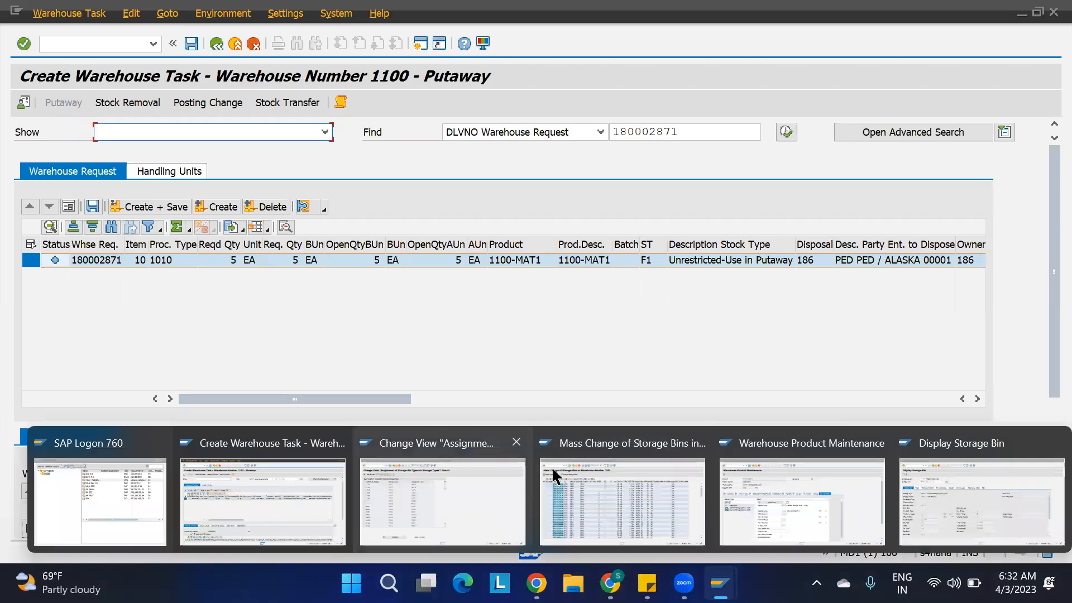
pyautogui.click(612, 491)
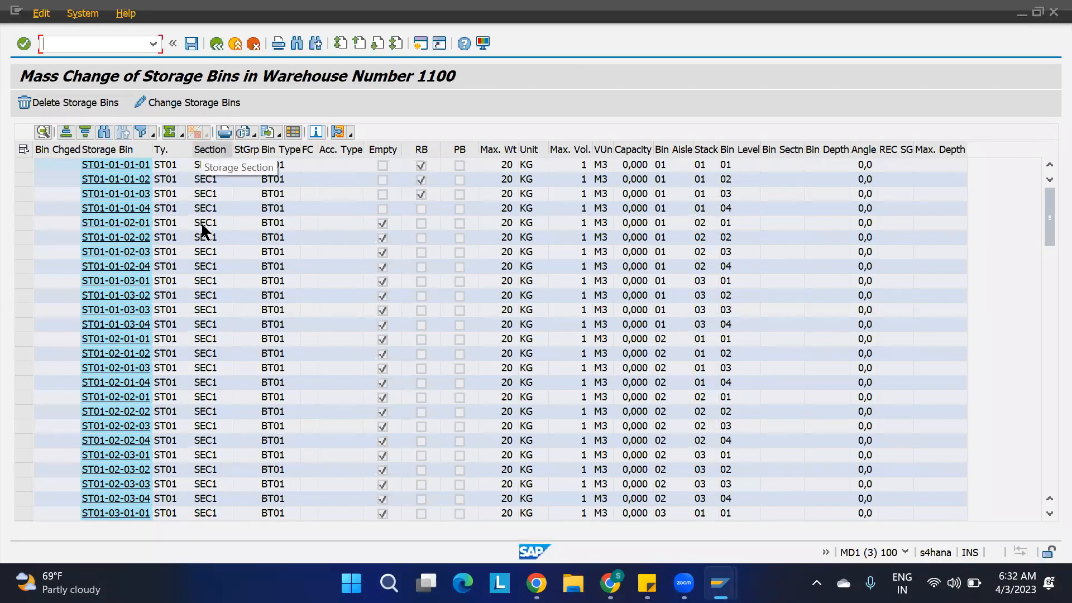
pyautogui.click(205, 150)
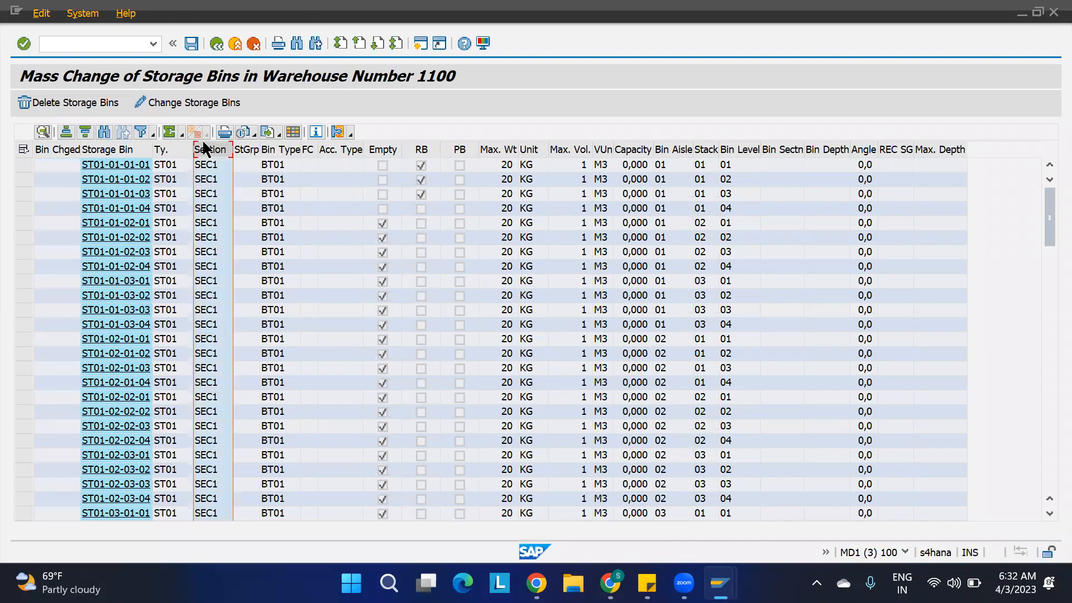
pyautogui.click(274, 151)
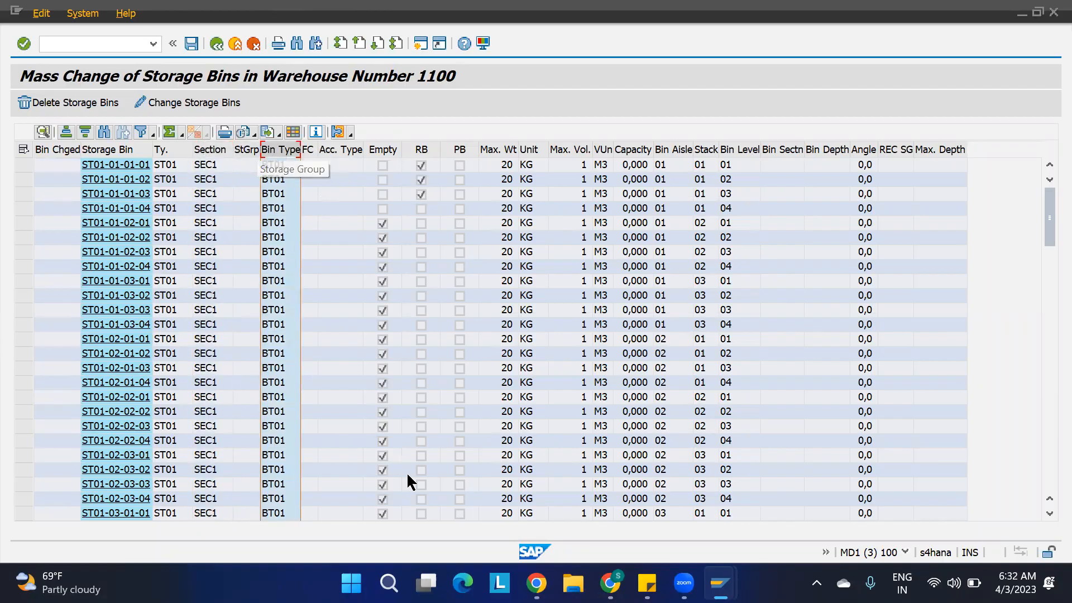
# Switch to the Google Meet call in the browser, admit the waiting participant, and return to the IBD spreadsheet.
pyautogui.moveTo(610, 583)
pyautogui.click(609, 497)
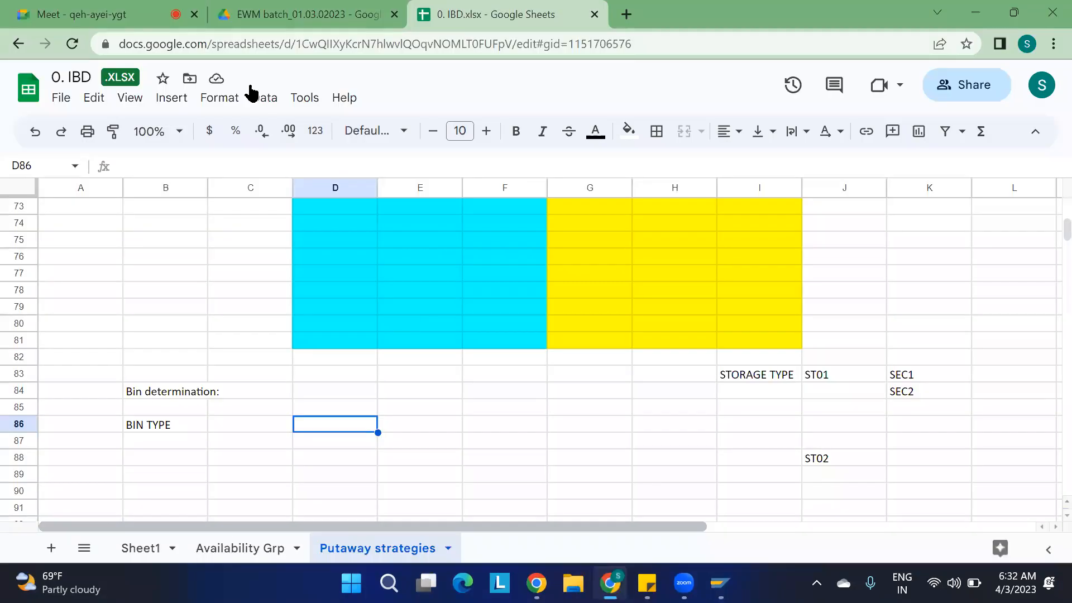
pyautogui.click(109, 16)
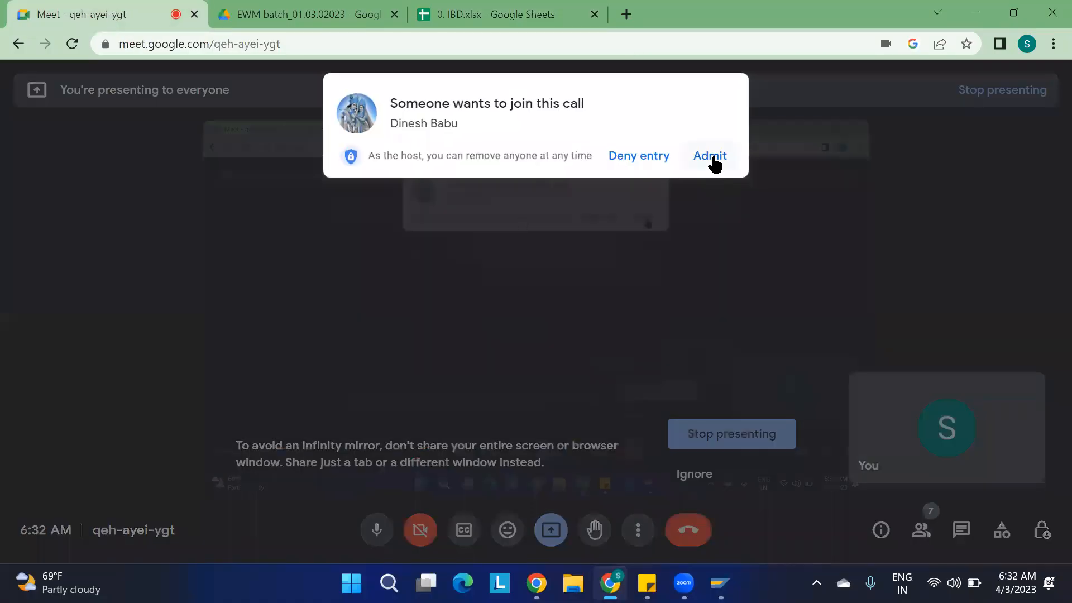
pyautogui.click(710, 161)
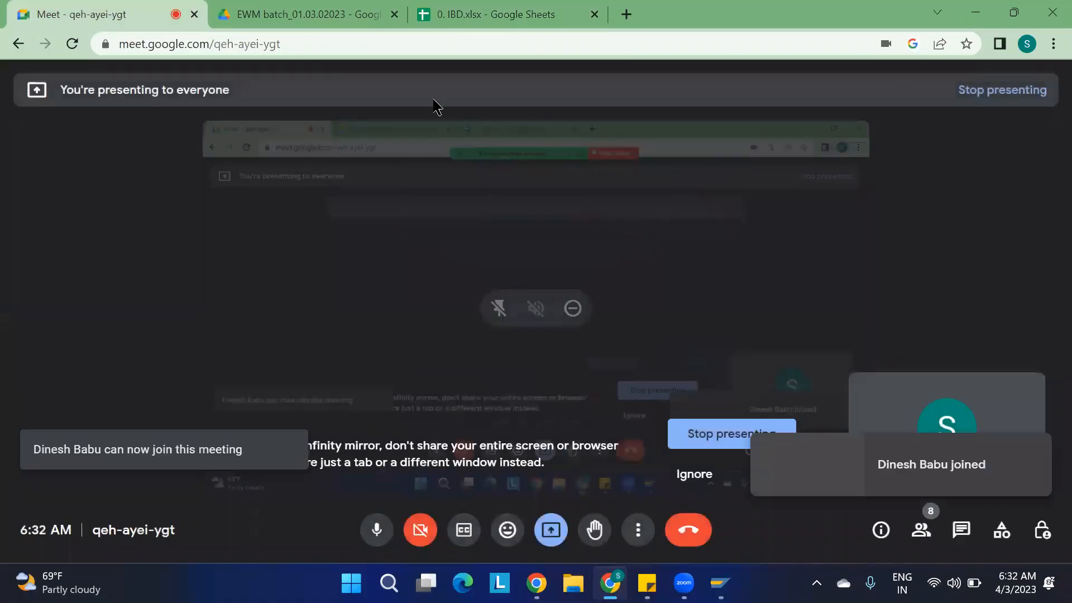
pyautogui.click(480, 15)
# Switch to the SAP warehouse product maintenance of 1100-MAT1 and compare the section indicators of storage types ST01 and ST02.
pyautogui.moveTo(720, 583)
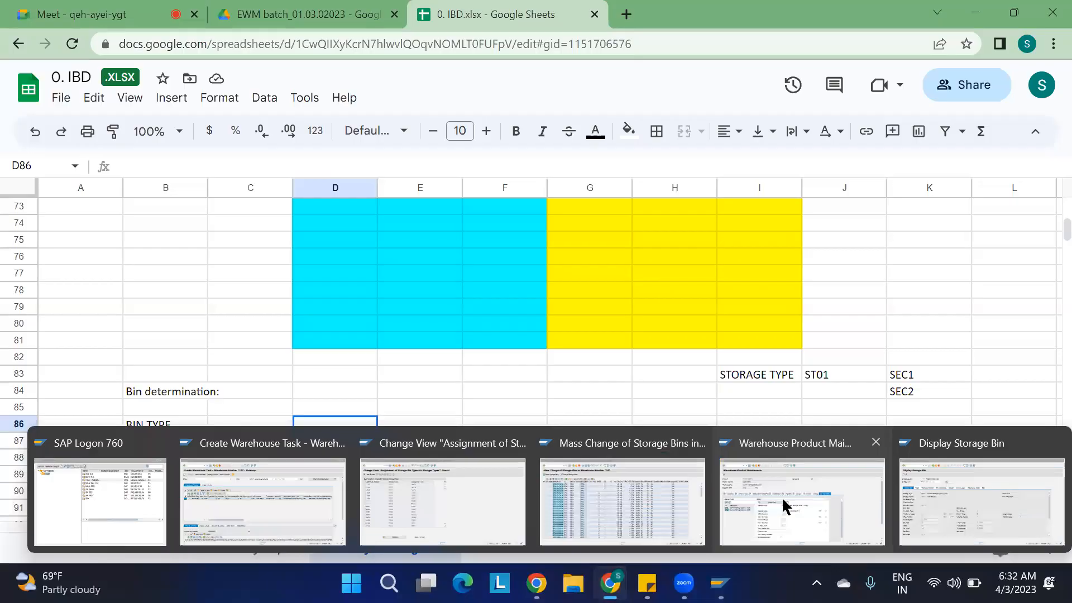
pyautogui.click(791, 505)
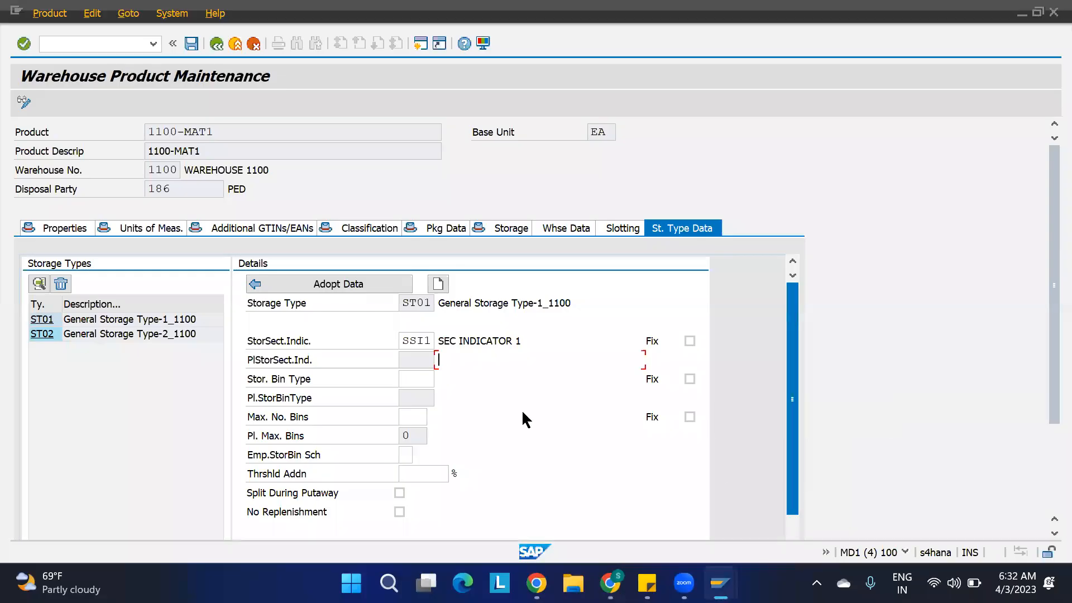
pyautogui.click(39, 334)
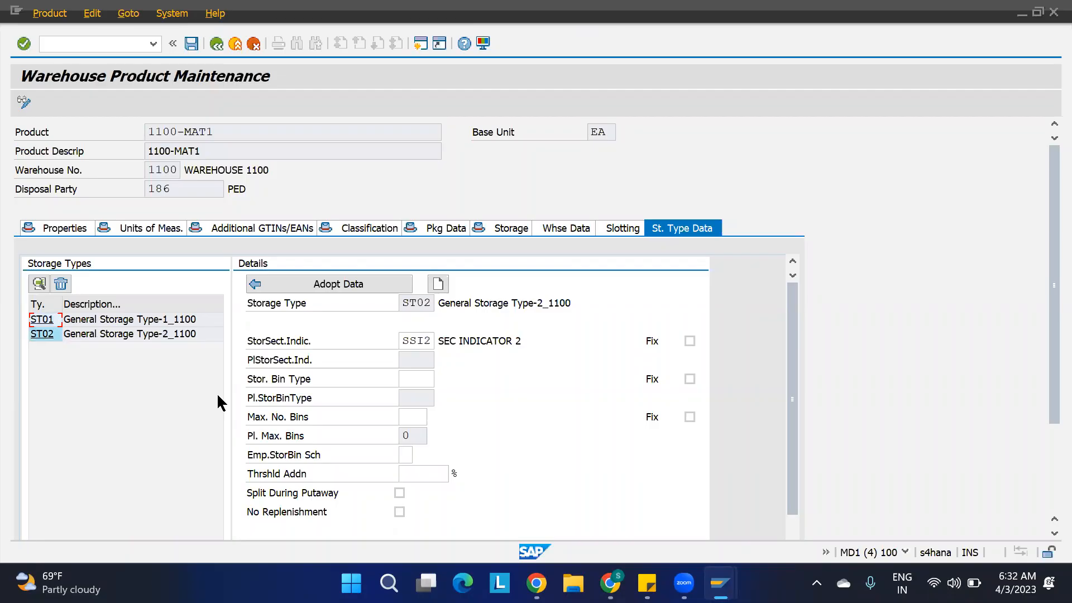
pyautogui.click(41, 320)
pyautogui.doubleClick(426, 343)
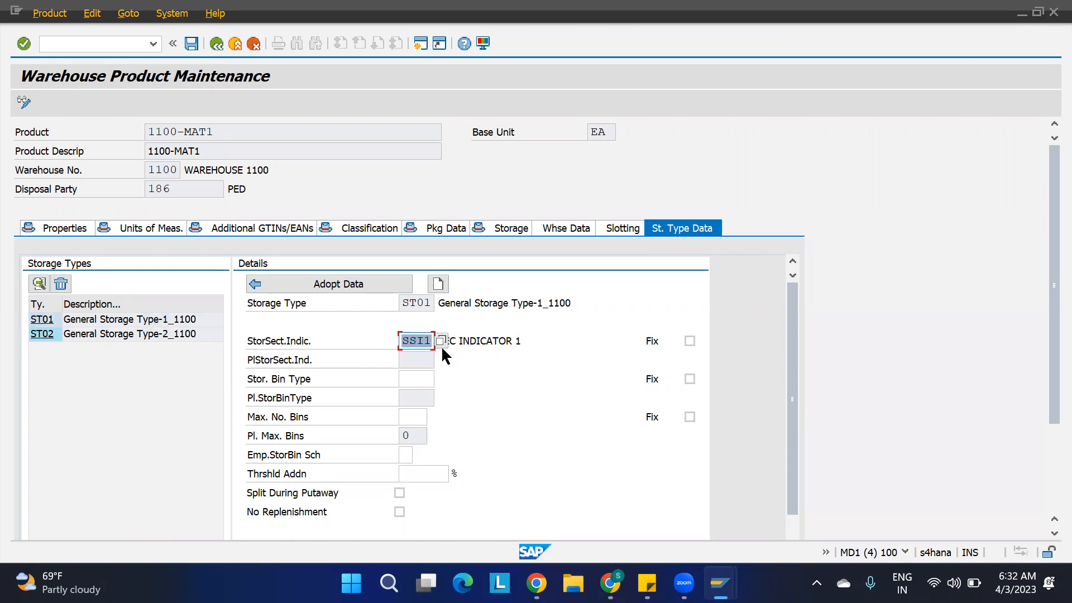
pyautogui.click(45, 335)
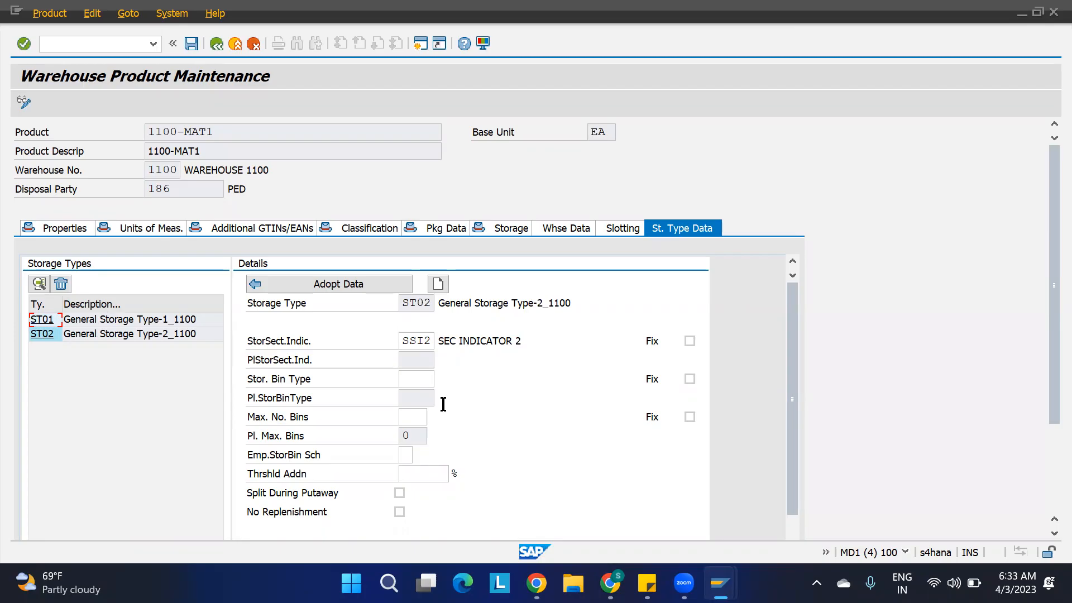
# Return to the warehouse 1100 storage bin list and examine the bin type column for the ST01 bins.
pyautogui.moveTo(718, 578)
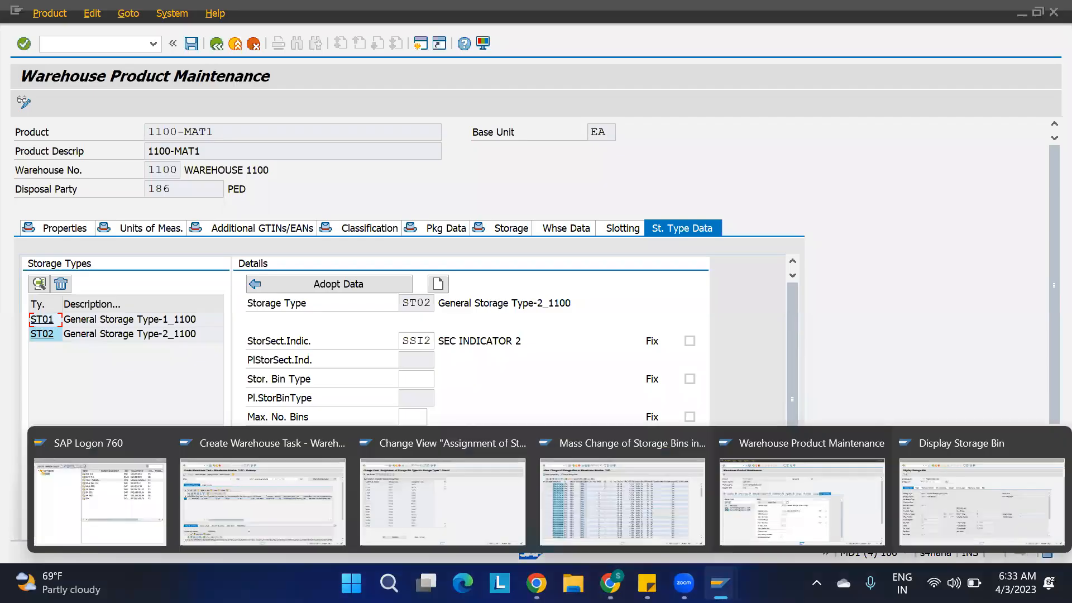
pyautogui.click(600, 497)
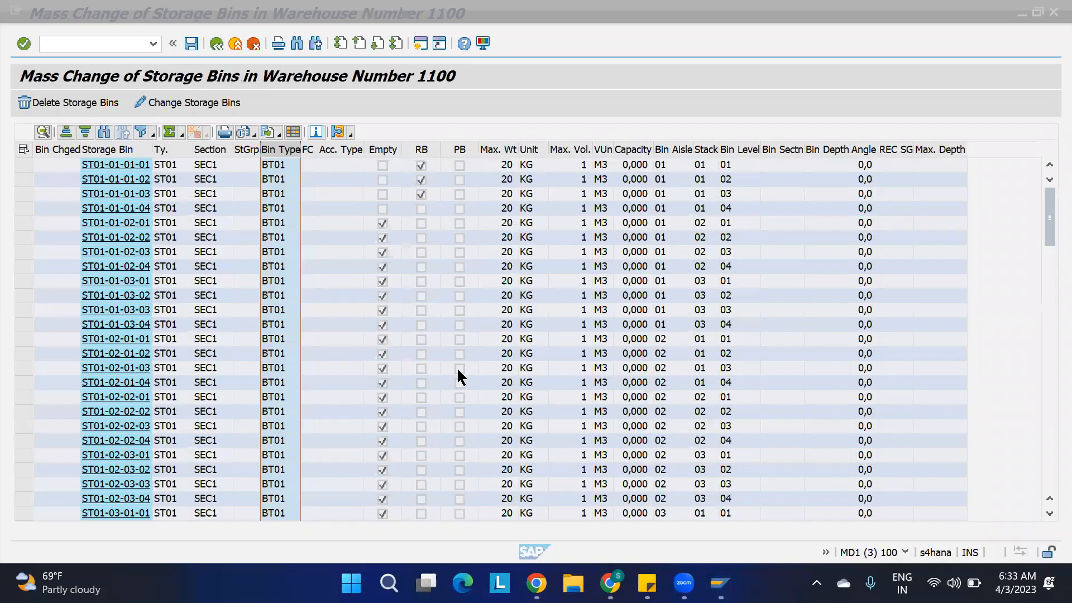
pyautogui.click(282, 149)
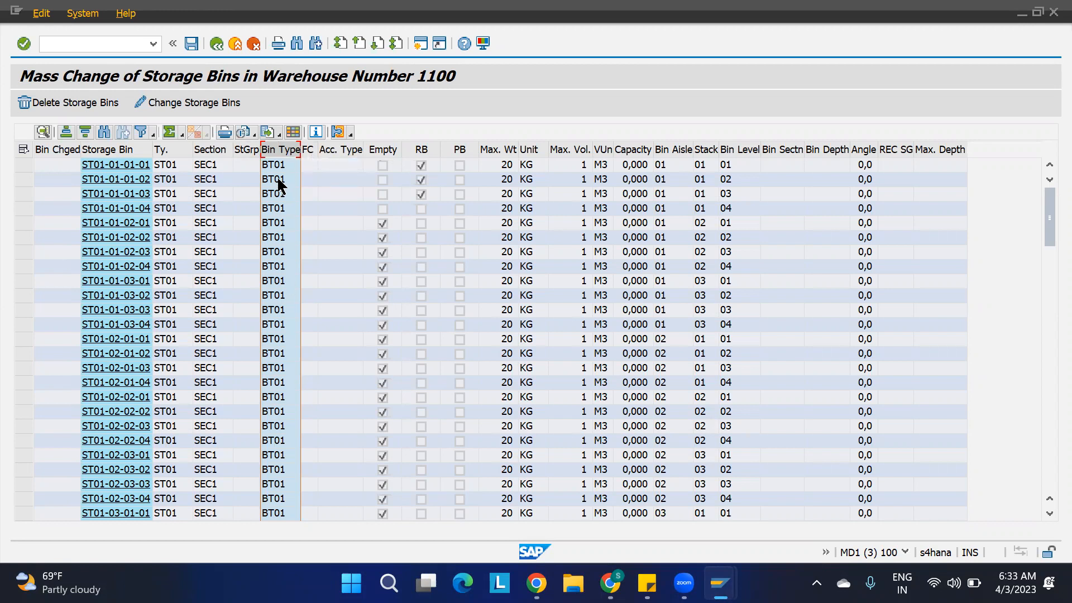
# Switch to the assignment of storage bin types to storage types and check which bin type ST01 has in warehouse 1100.
pyautogui.moveTo(720, 584)
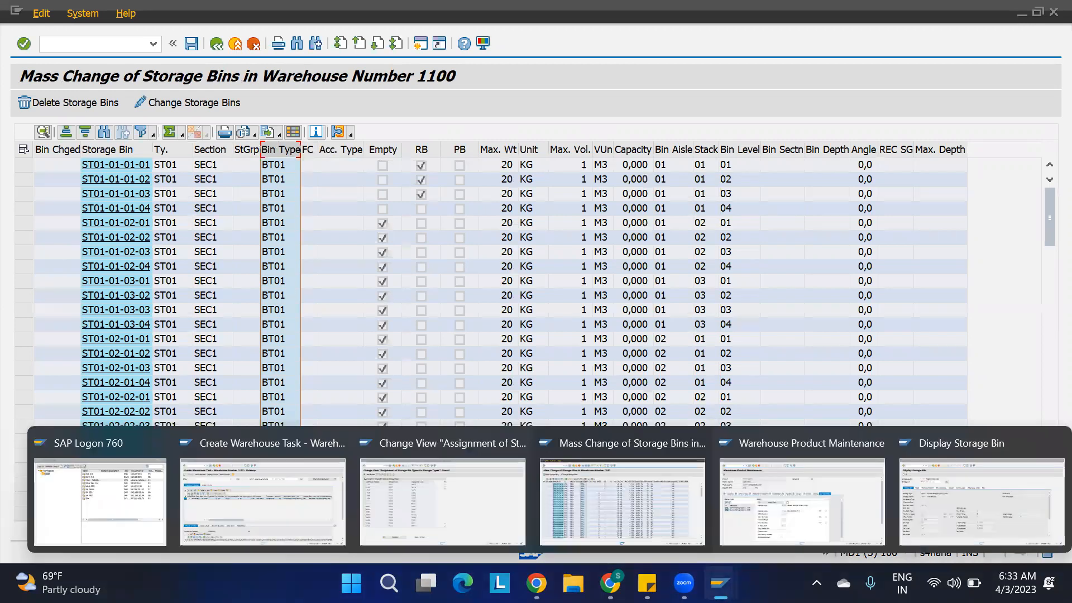
pyautogui.click(430, 501)
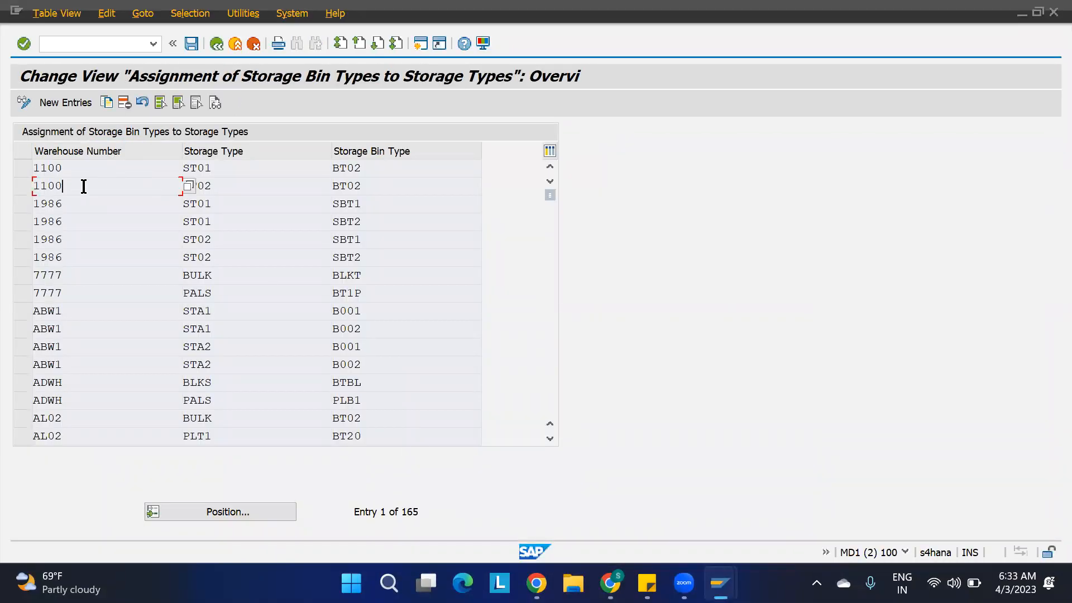
pyautogui.click(235, 184)
pyautogui.click(239, 173)
pyautogui.click(391, 169)
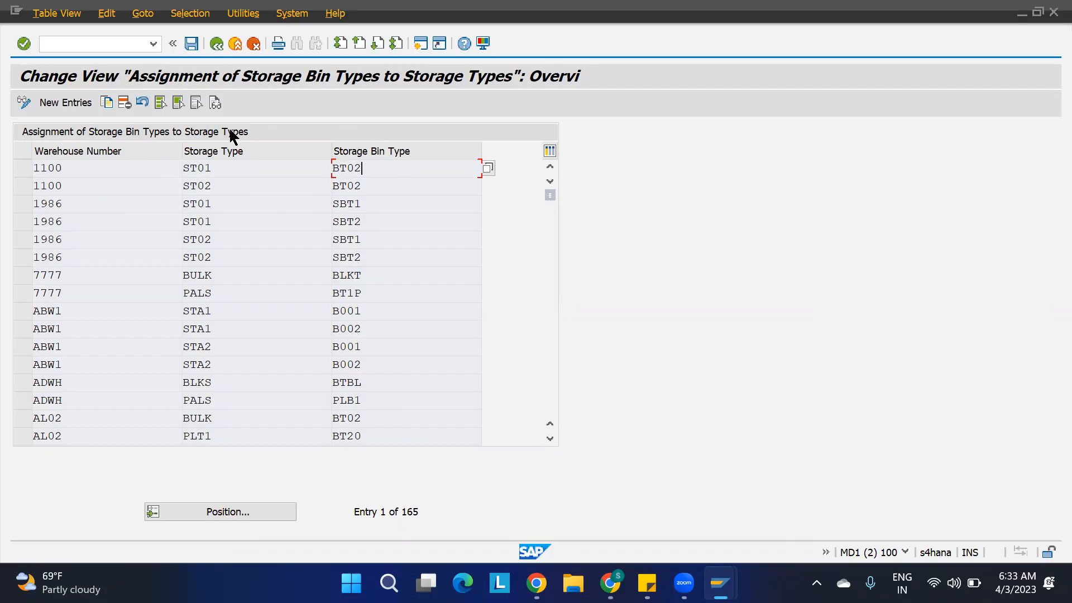
pyautogui.doubleClick(223, 167)
pyautogui.click(371, 170)
# Create a trial putaway warehouse task for the inbound delivery, check its destination storage type, section and bin, and leave without saving.
pyautogui.moveTo(721, 583)
pyautogui.click(640, 515)
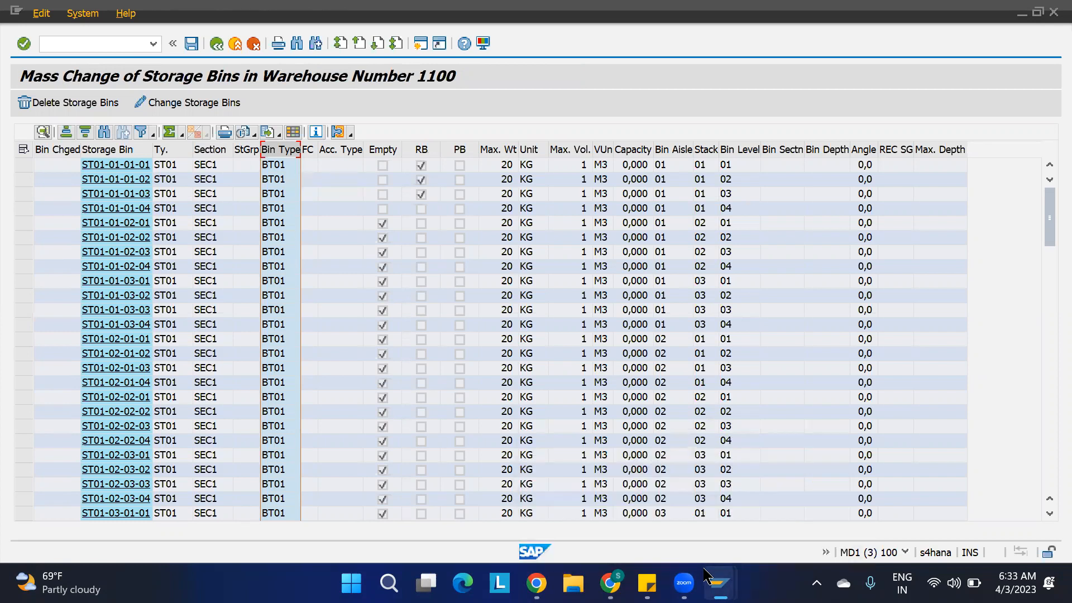
pyautogui.moveTo(720, 583)
pyautogui.click(303, 488)
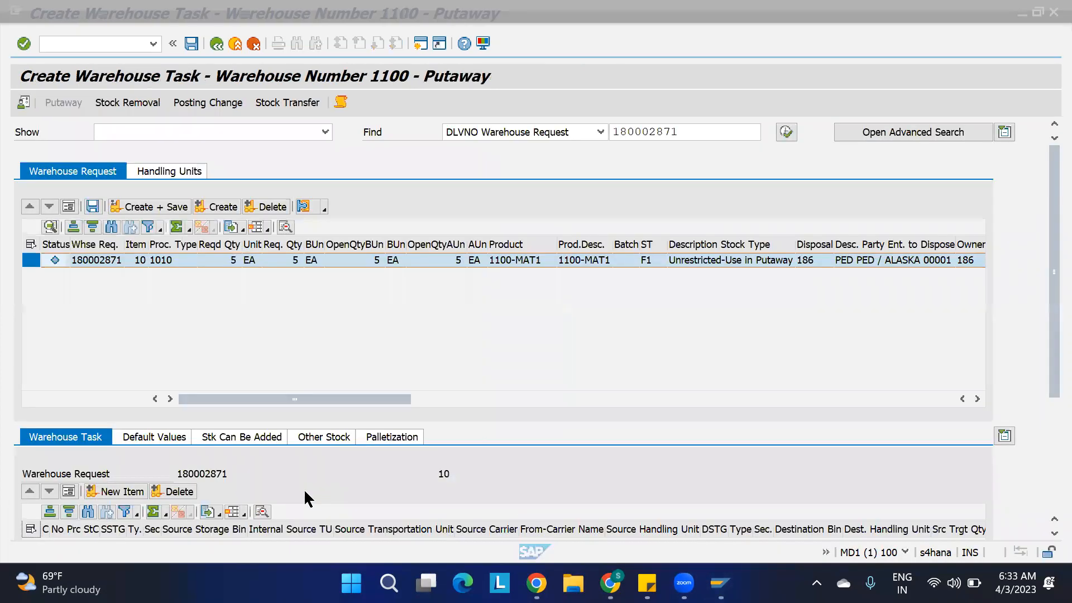
pyautogui.click(226, 211)
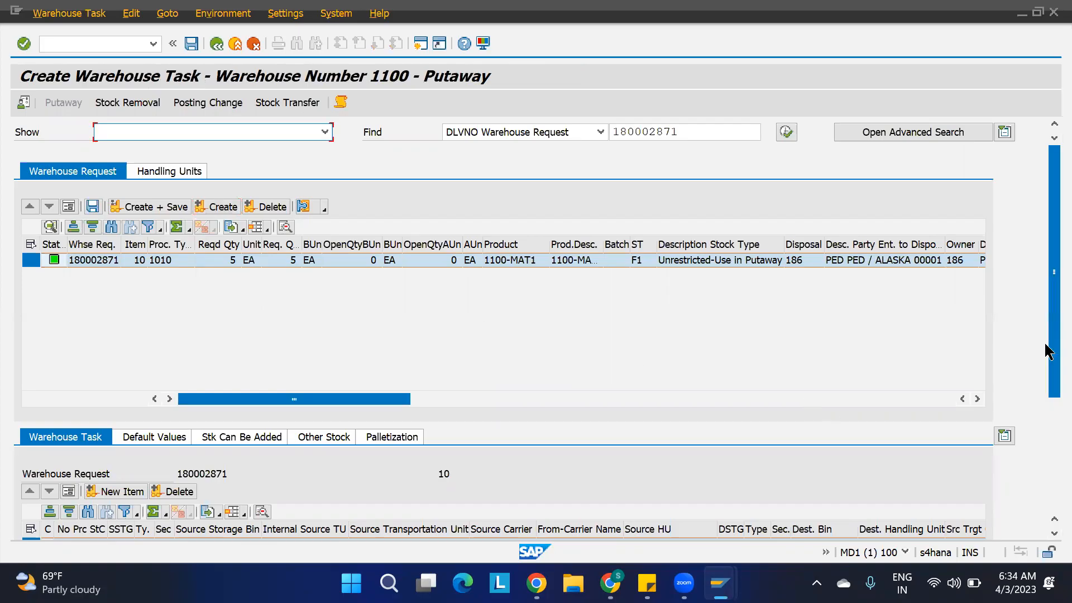
pyautogui.moveTo(1046, 350); pyautogui.dragTo(1045, 423)
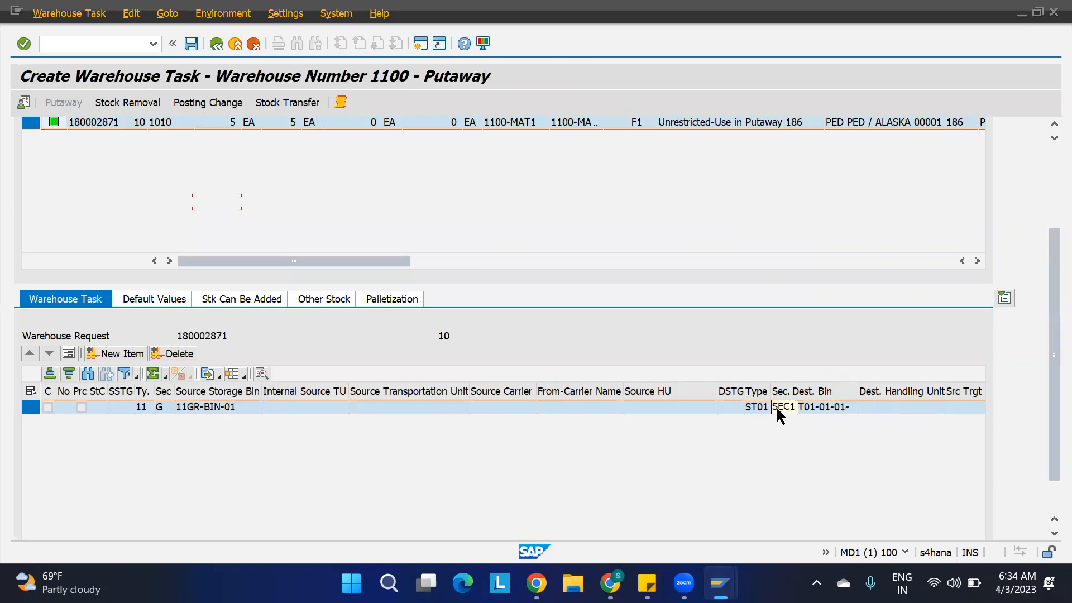
pyautogui.click(1049, 217)
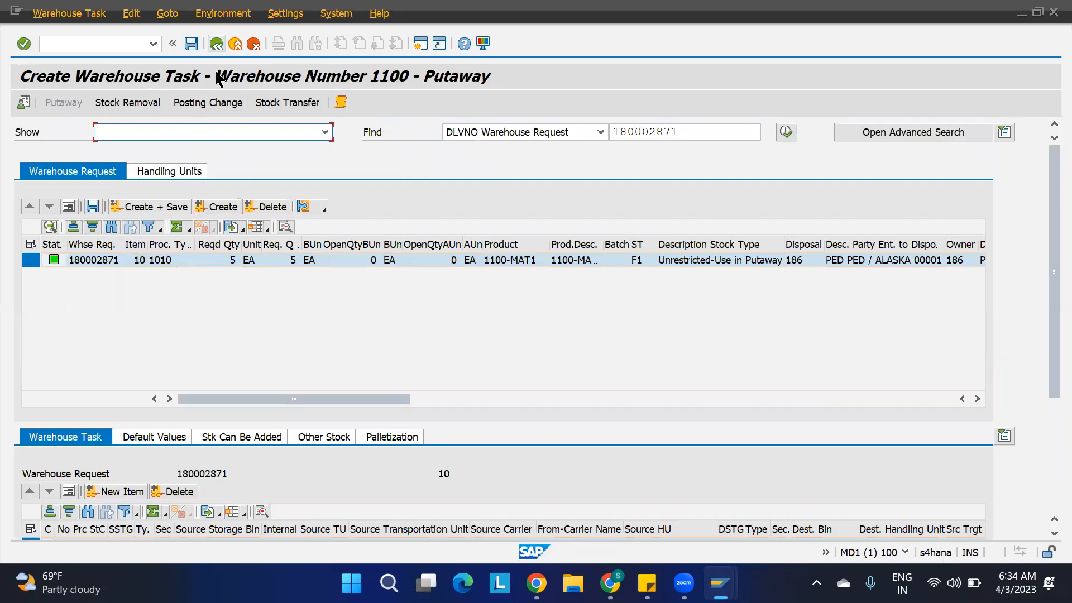
pyautogui.click(216, 44)
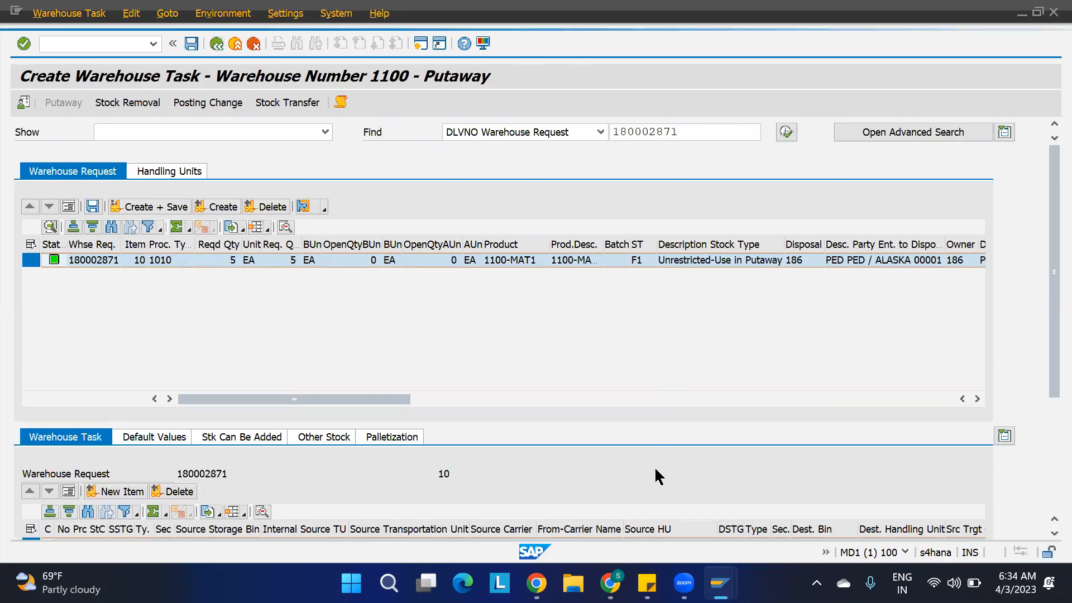
pyautogui.click(427, 329)
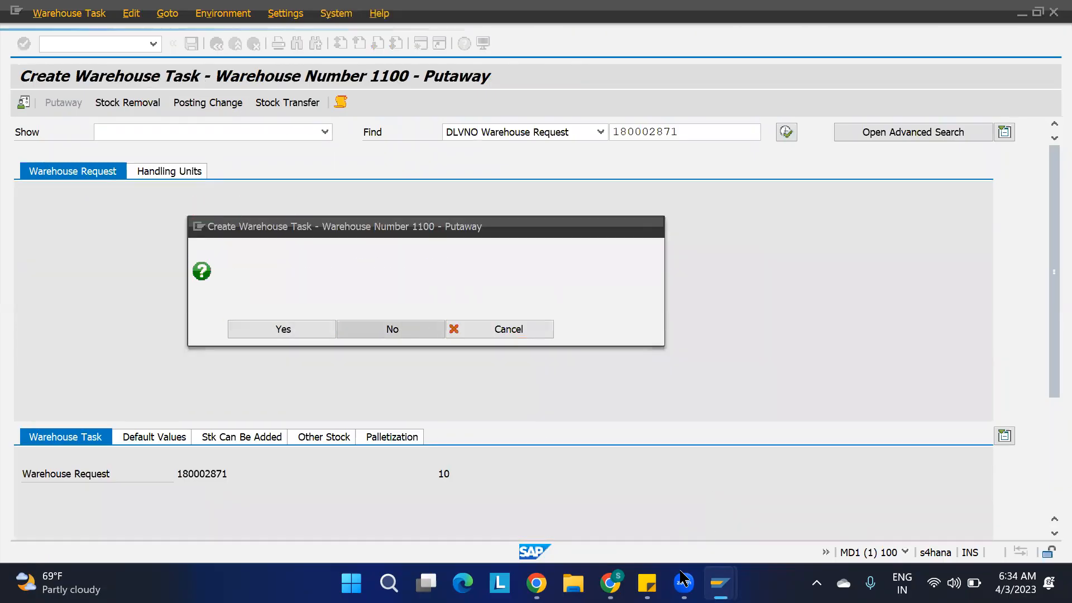
# Delete both warehouse 1100 bin type assignments, ST01 with BT02 and ST02 with BT02, save, and return to the IMG structure.
pyautogui.moveTo(720, 584)
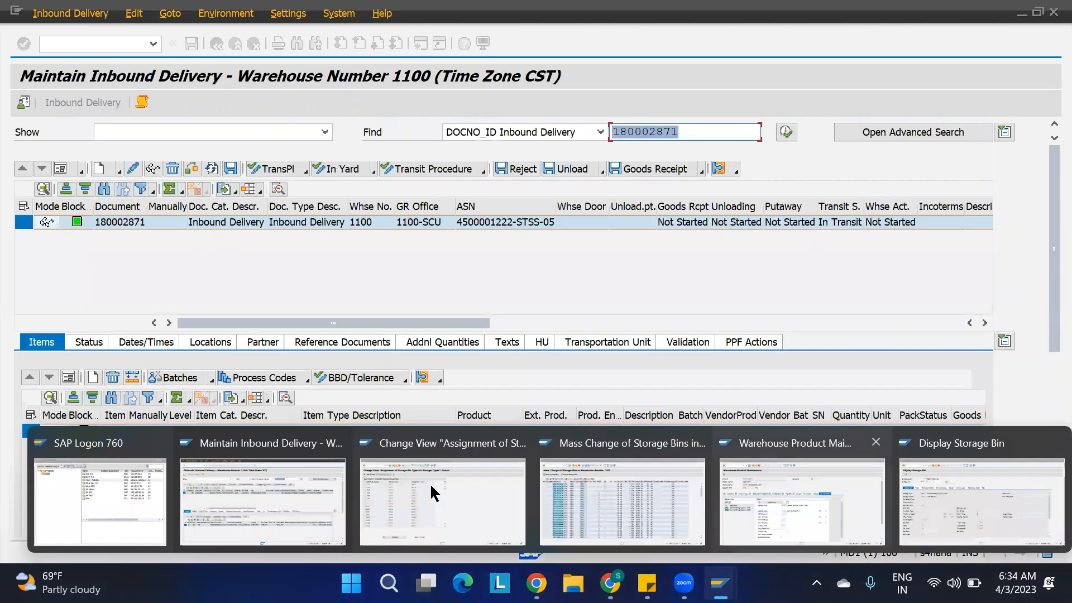
pyautogui.click(419, 484)
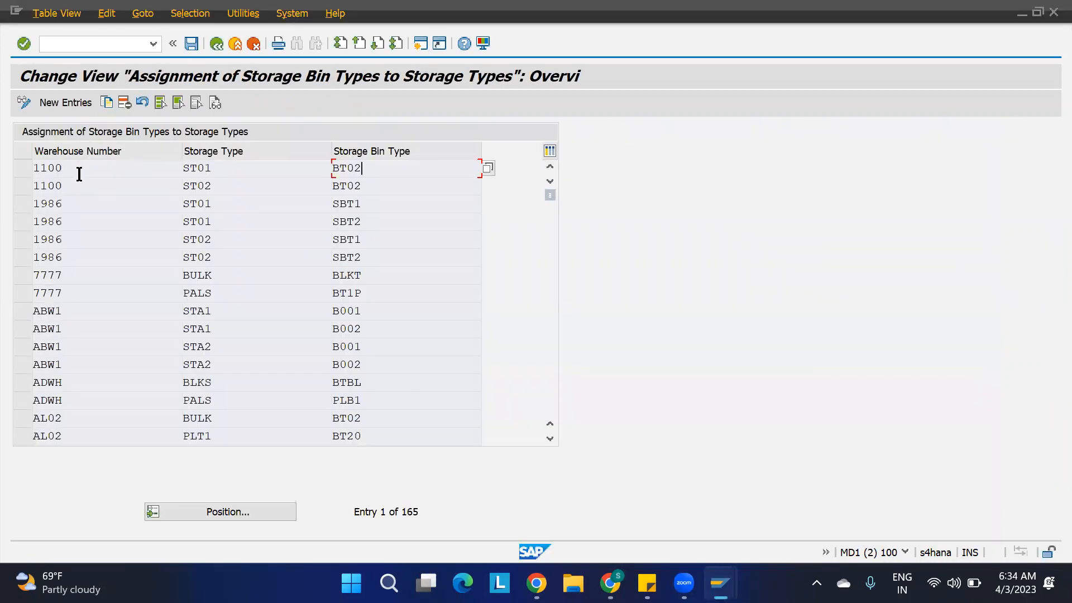
pyautogui.click(22, 168)
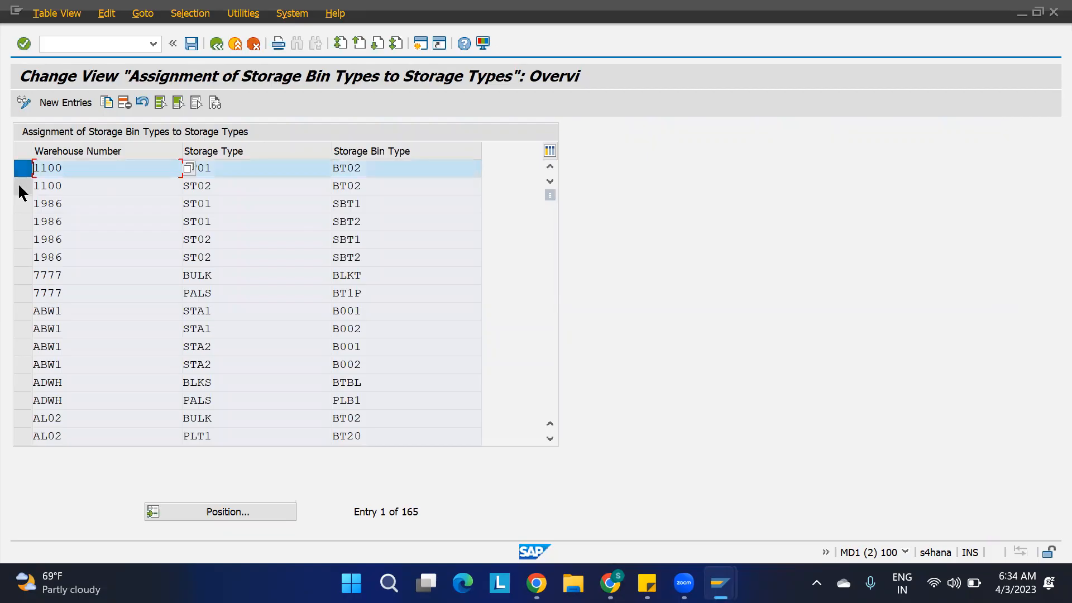
pyautogui.click(23, 186)
pyautogui.click(124, 103)
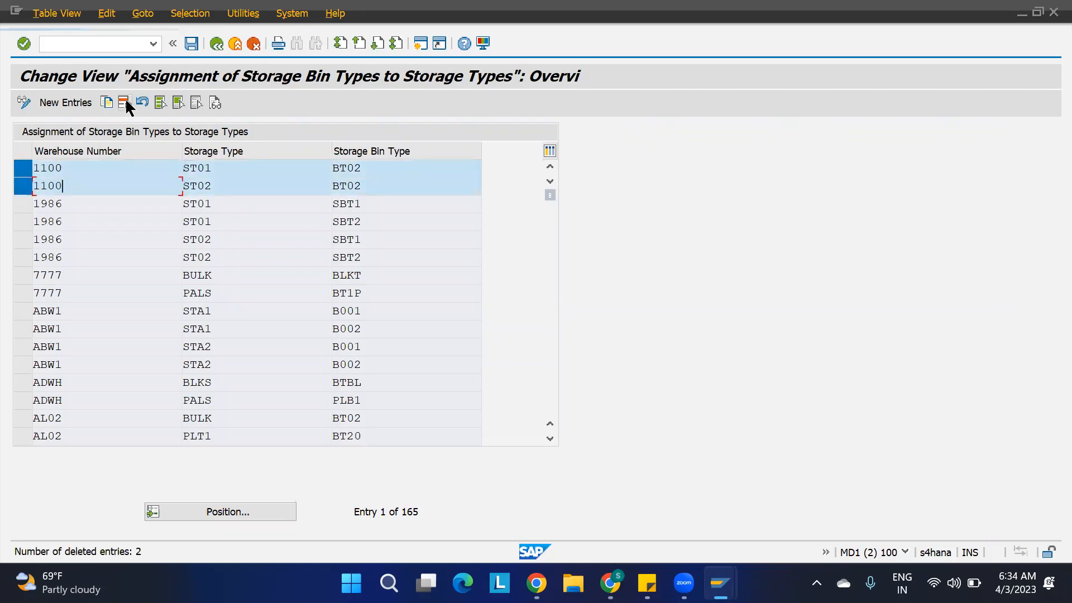
pyautogui.click(192, 43)
pyautogui.click(216, 43)
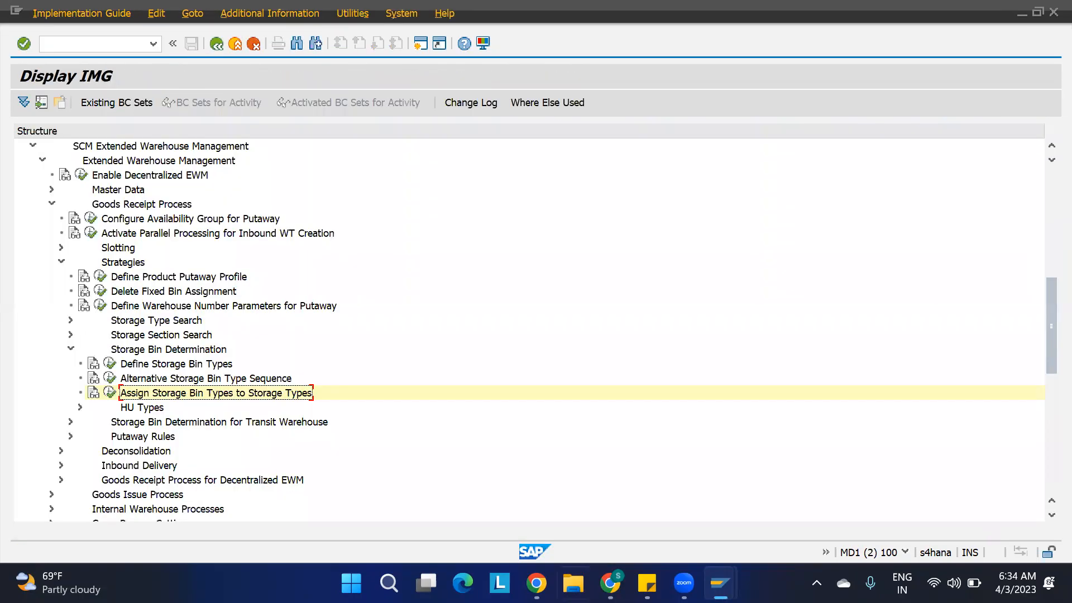
# Switch to product 1100-MAT1's warehouse data and set the storage bin type for storage type ST01 to BT02, adopting the data.
pyautogui.moveTo(684, 583)
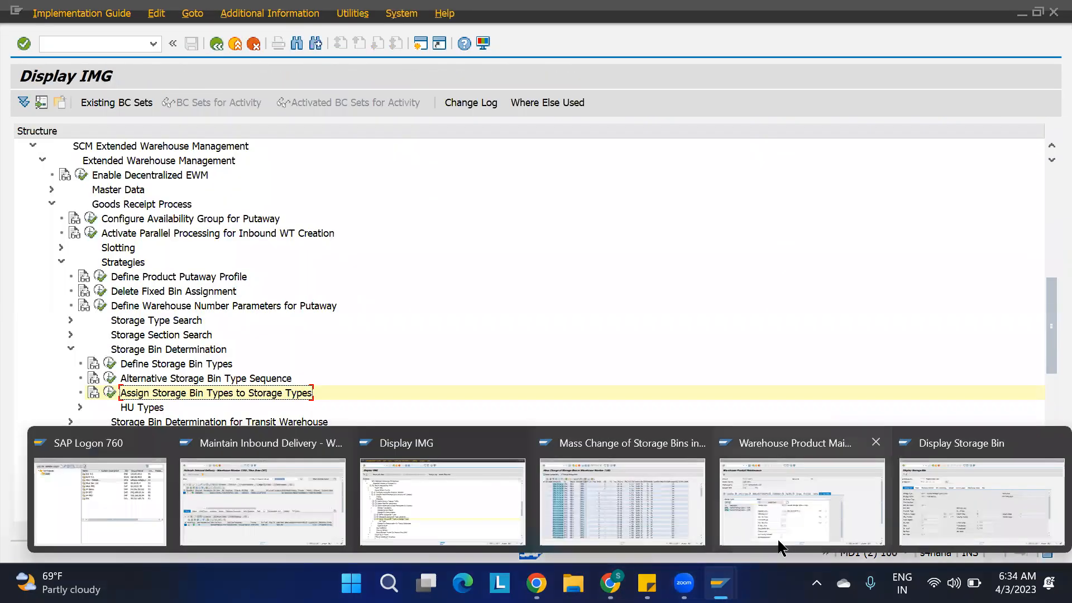
pyautogui.click(804, 491)
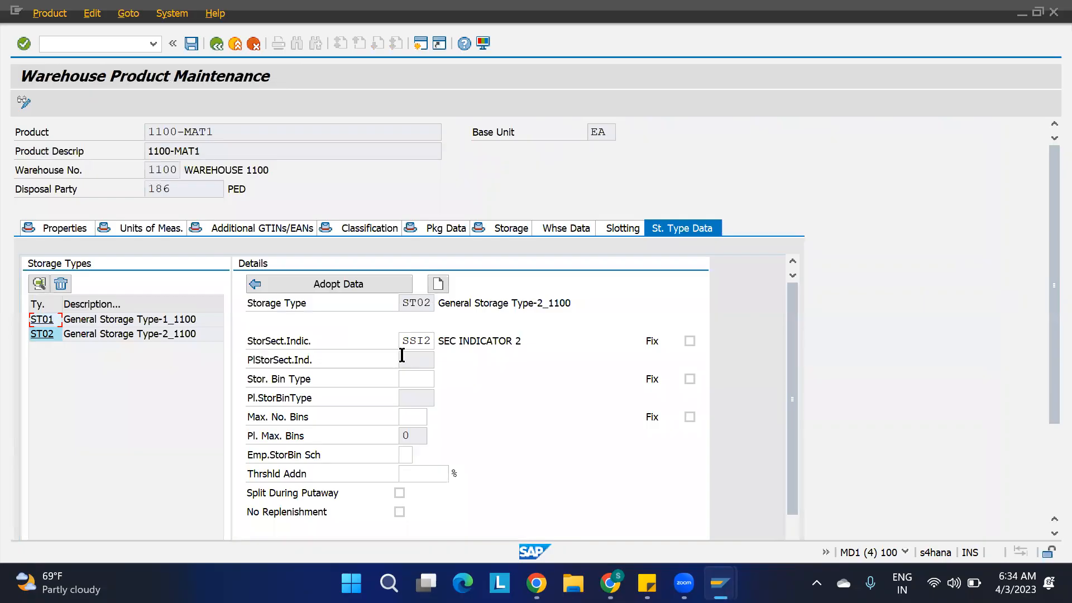
pyautogui.click(42, 321)
pyautogui.click(424, 386)
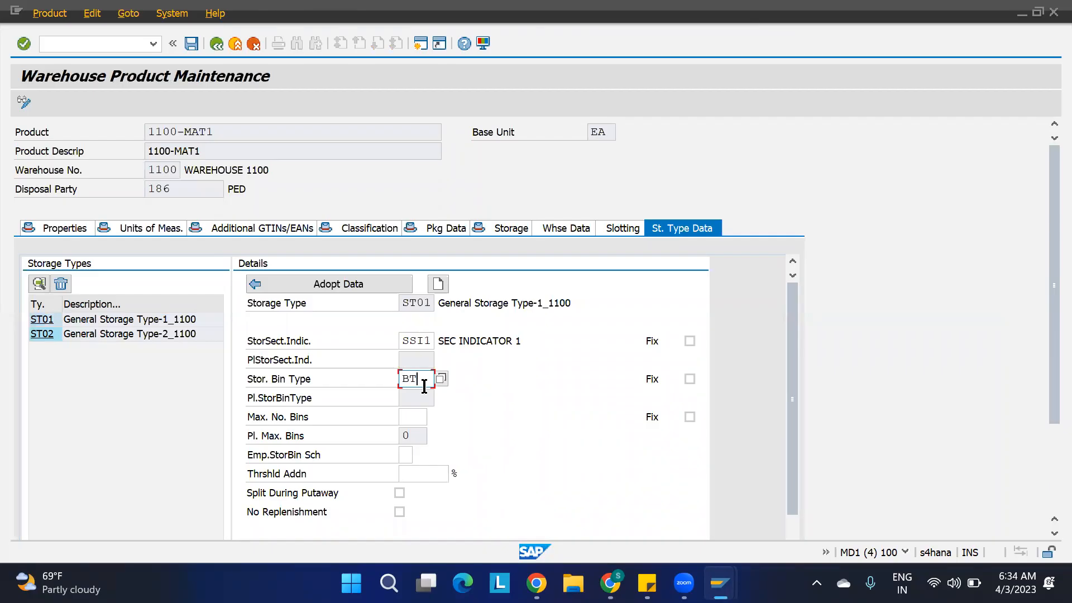
pyautogui.click(338, 283)
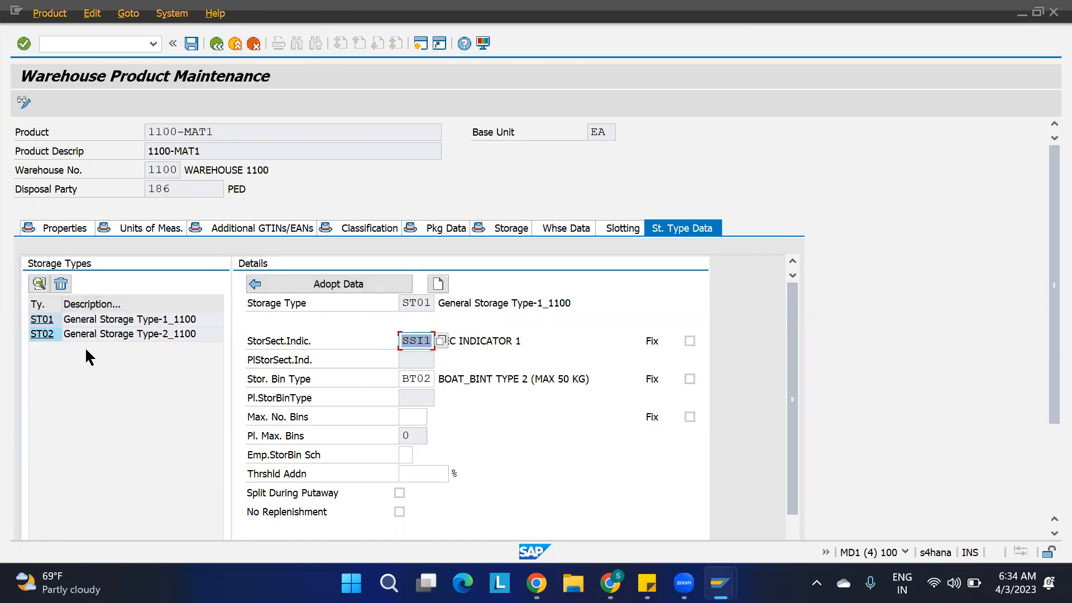
# Set the storage bin type for storage type ST02 of product 1100-MAT1 to BT02 and adopt the data.
pyautogui.click(41, 334)
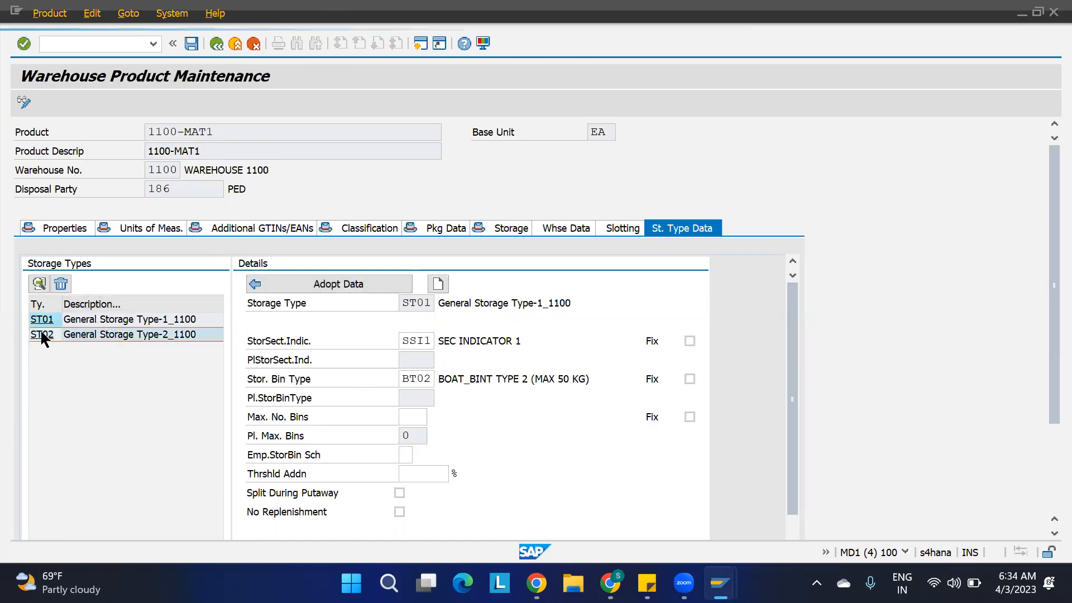
pyautogui.click(418, 379)
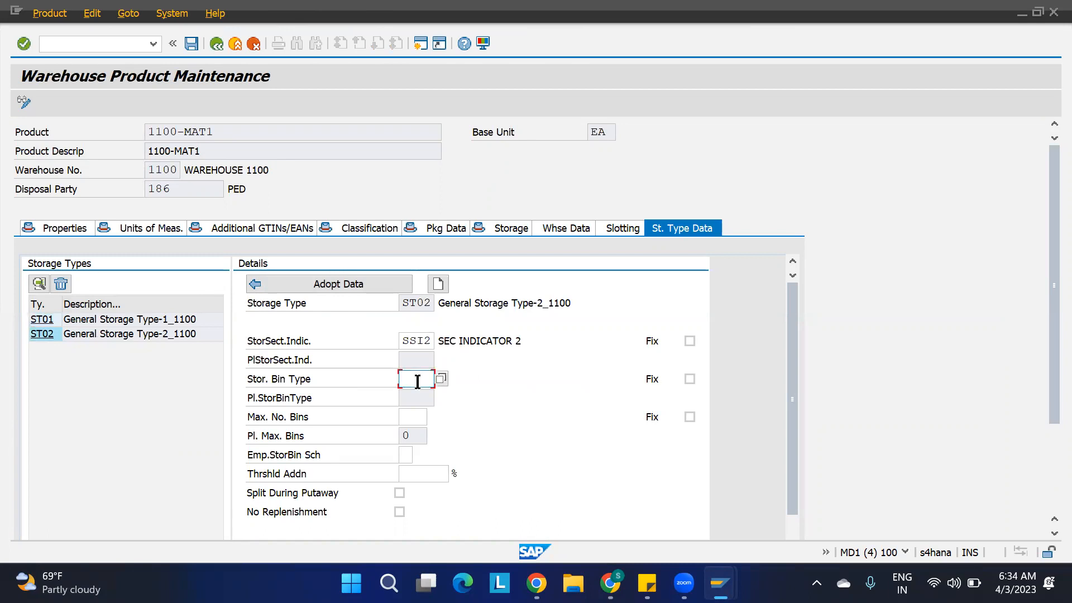
pyautogui.write('BT02')
pyautogui.click(349, 283)
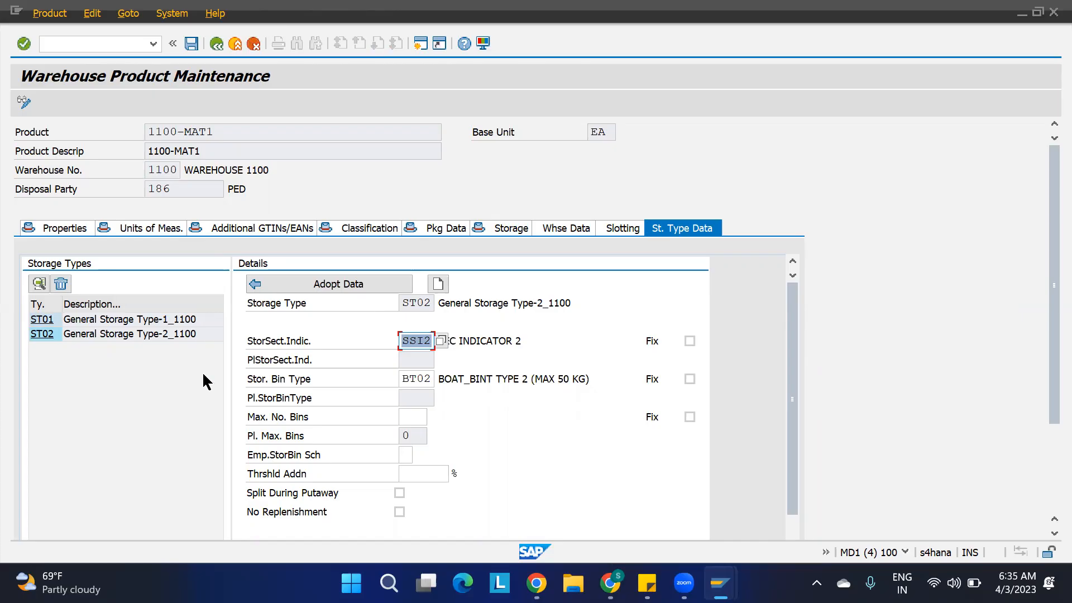
# Review the product's ST01 details, then rerun the warehouse 1100 storage bin list for ST01 and check its bin types.
pyautogui.click(44, 322)
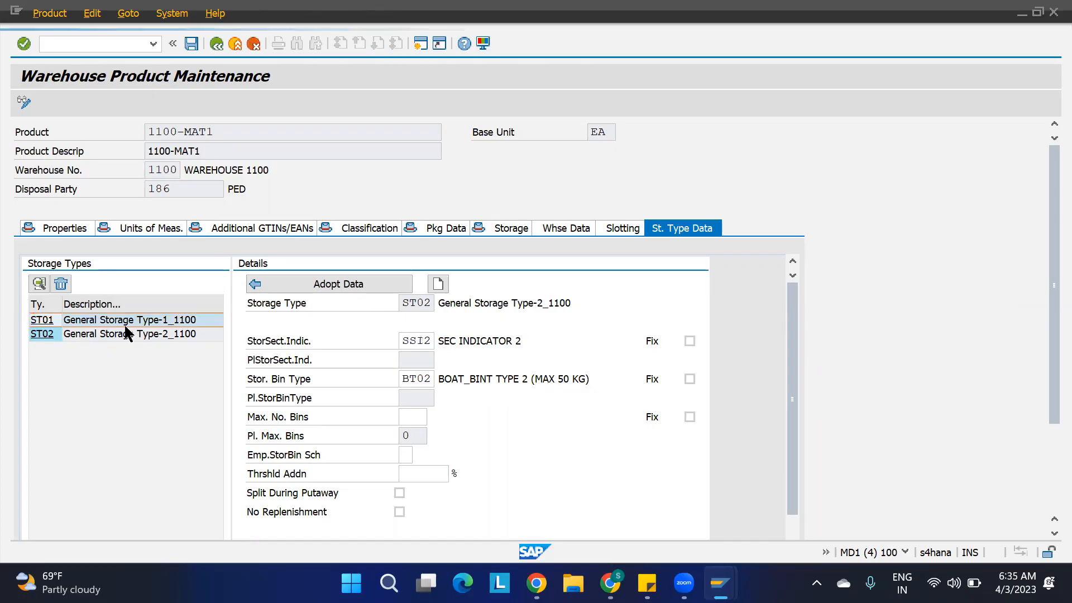
pyautogui.doubleClick(44, 324)
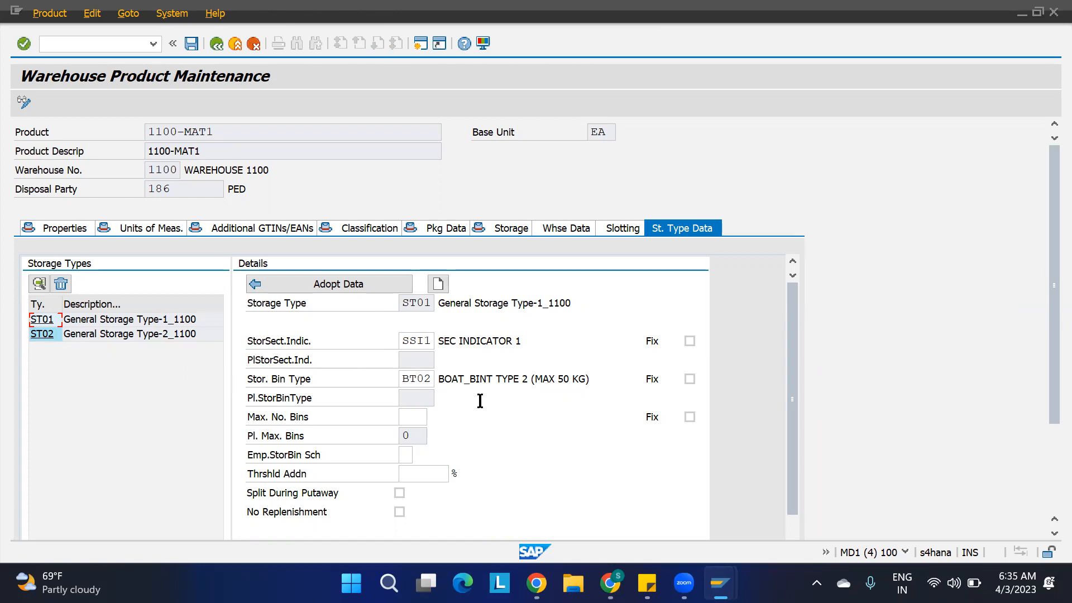
pyautogui.moveTo(720, 583)
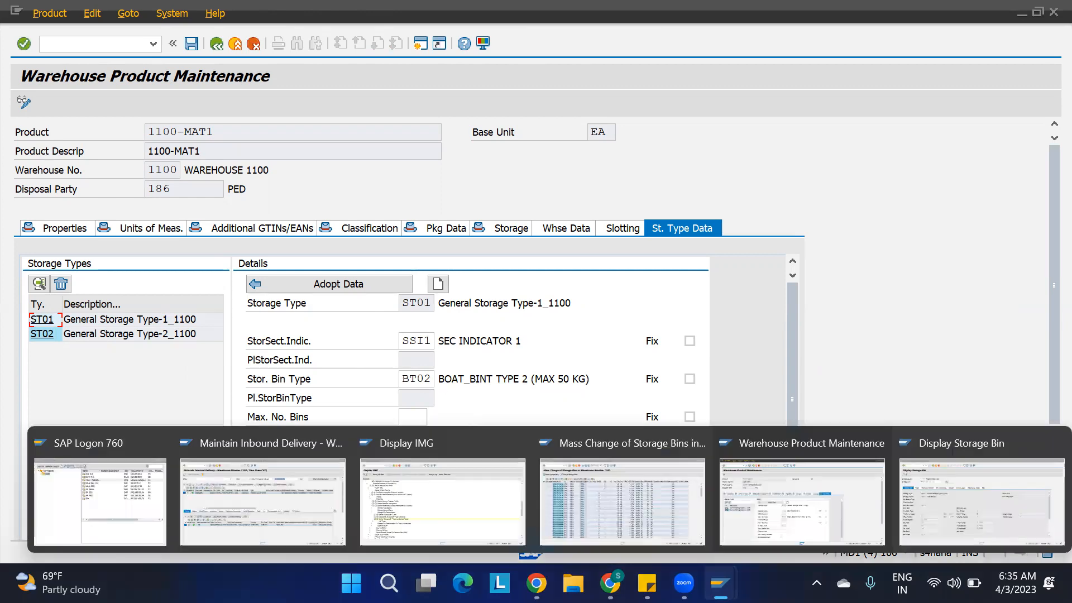
pyautogui.click(603, 502)
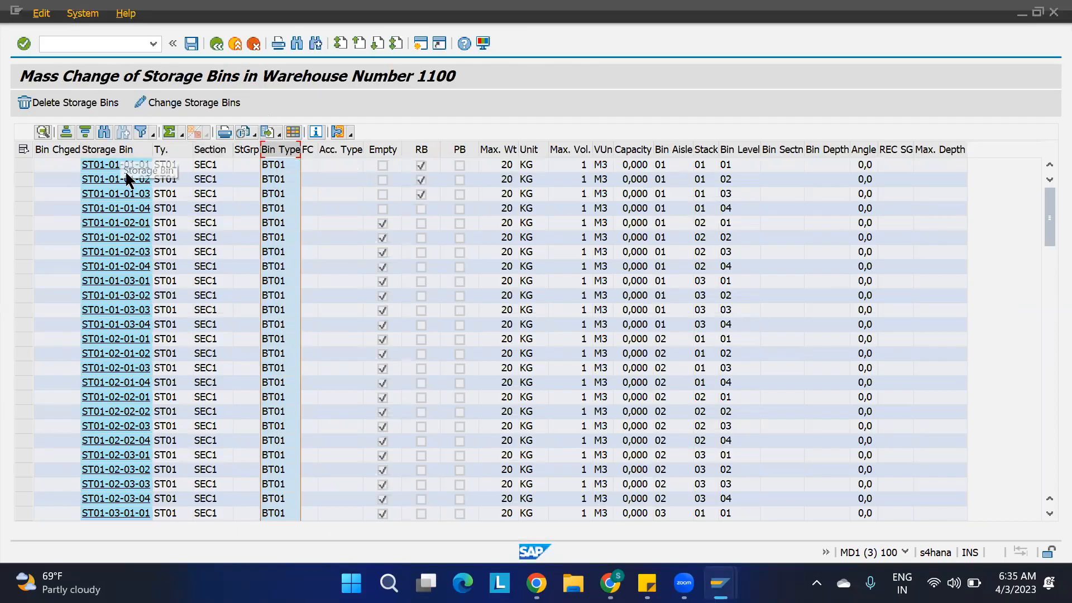
pyautogui.press('F3')
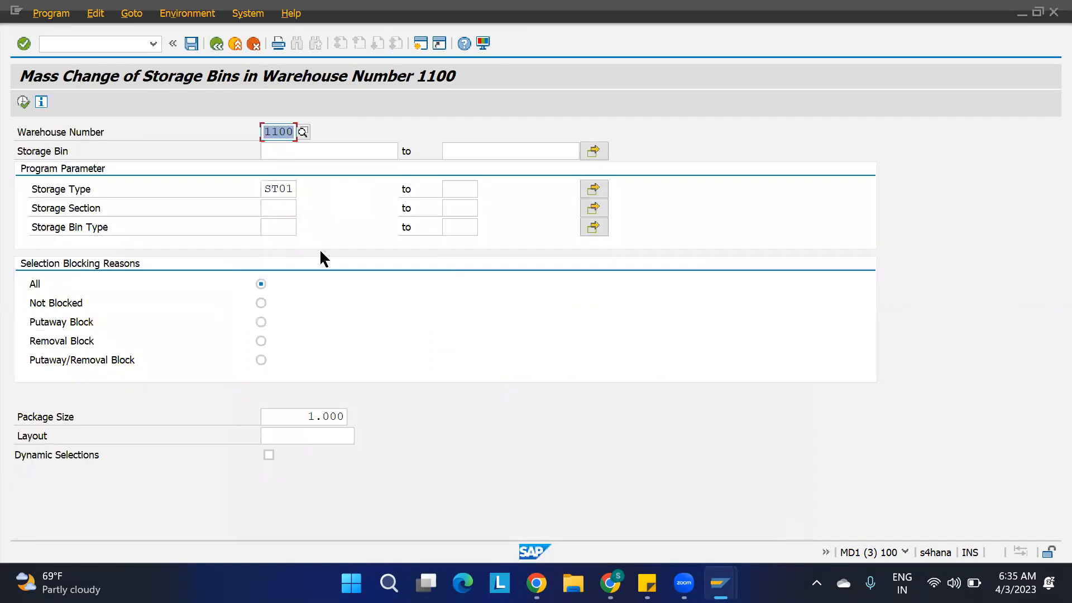
pyautogui.click(23, 102)
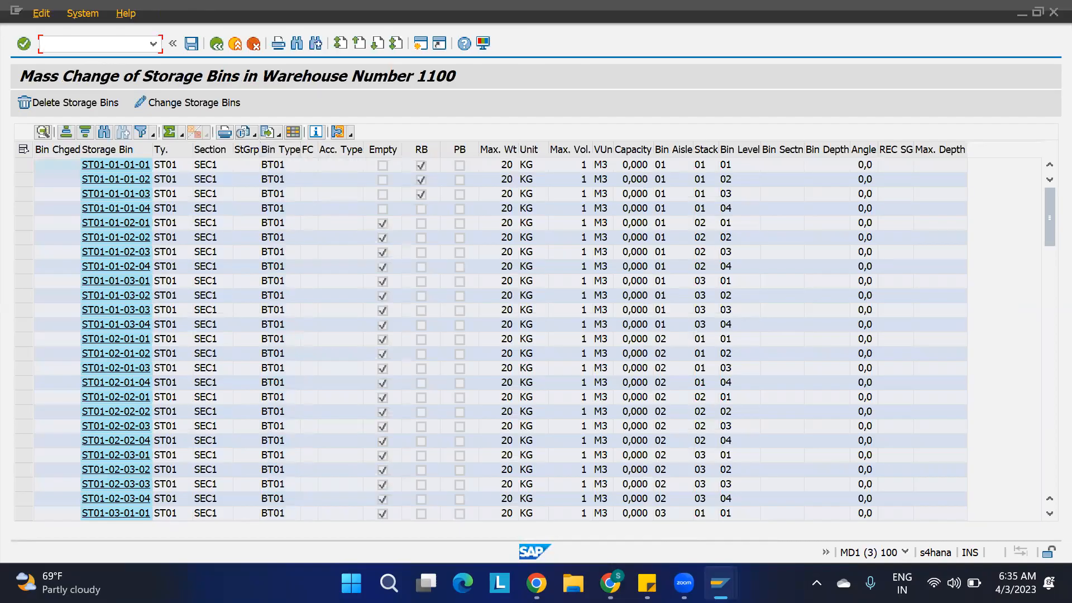
# Return to product 1100-MAT1, review the section indicator and bin type for ST02, and save the product.
pyautogui.click(720, 583)
pyautogui.click(781, 521)
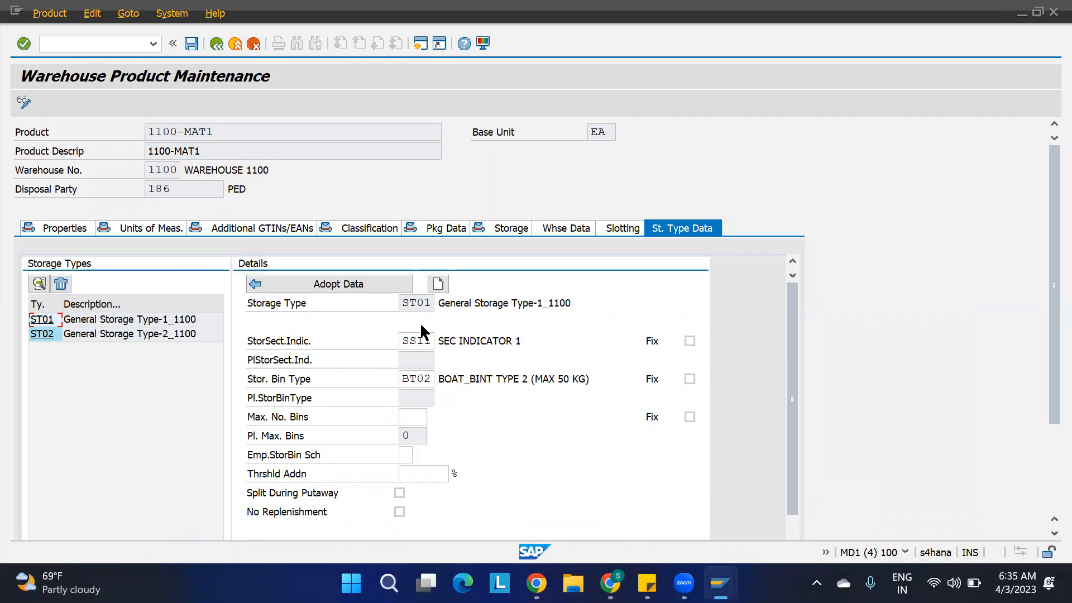
pyautogui.click(47, 335)
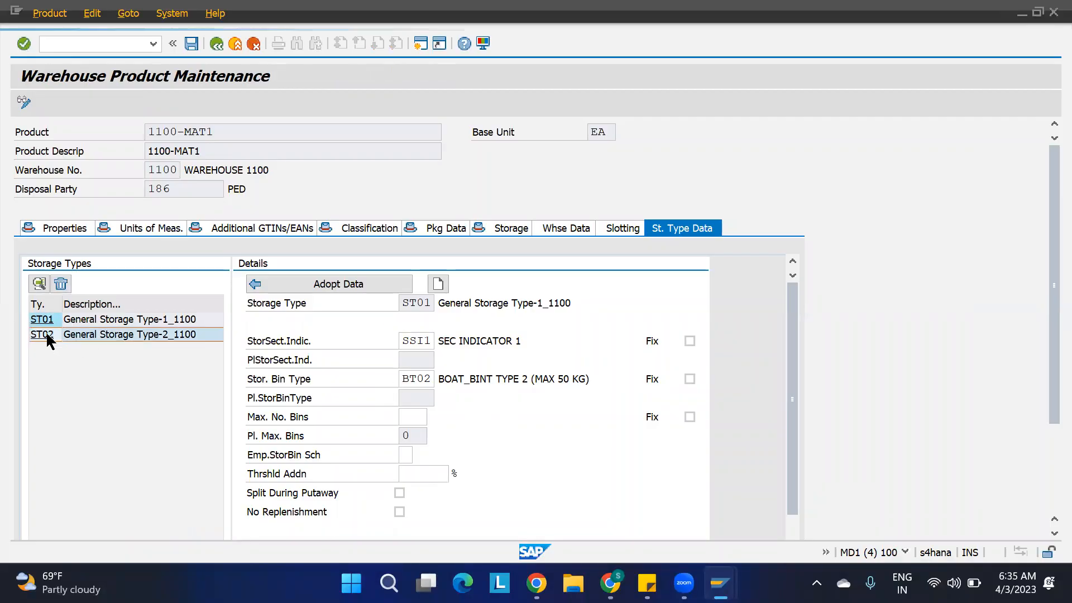
pyautogui.click(49, 338)
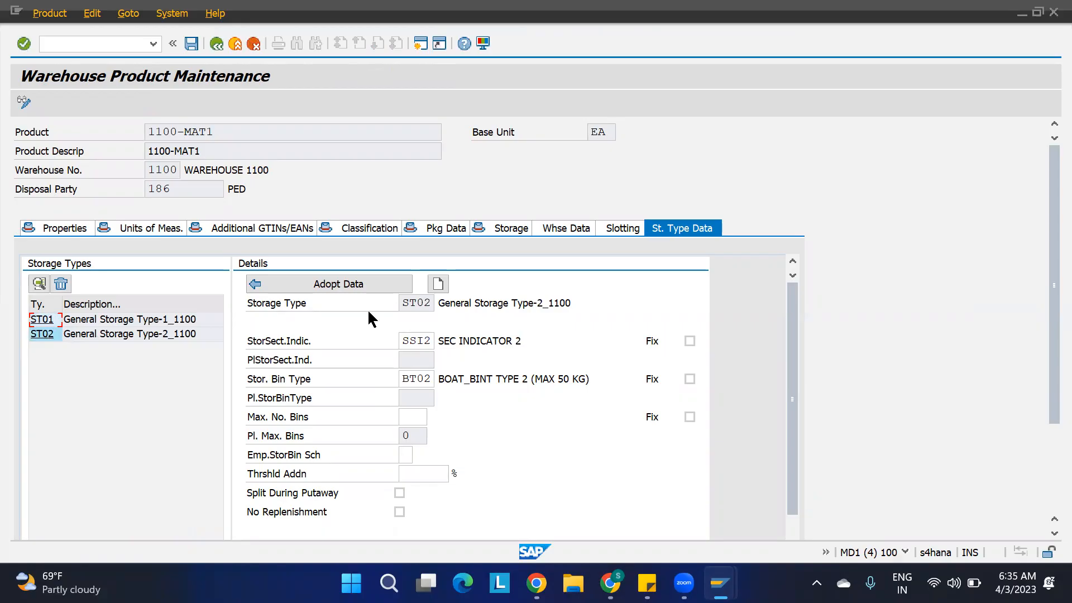
pyautogui.click(431, 340)
pyautogui.moveTo(355, 342); pyautogui.dragTo(330, 344)
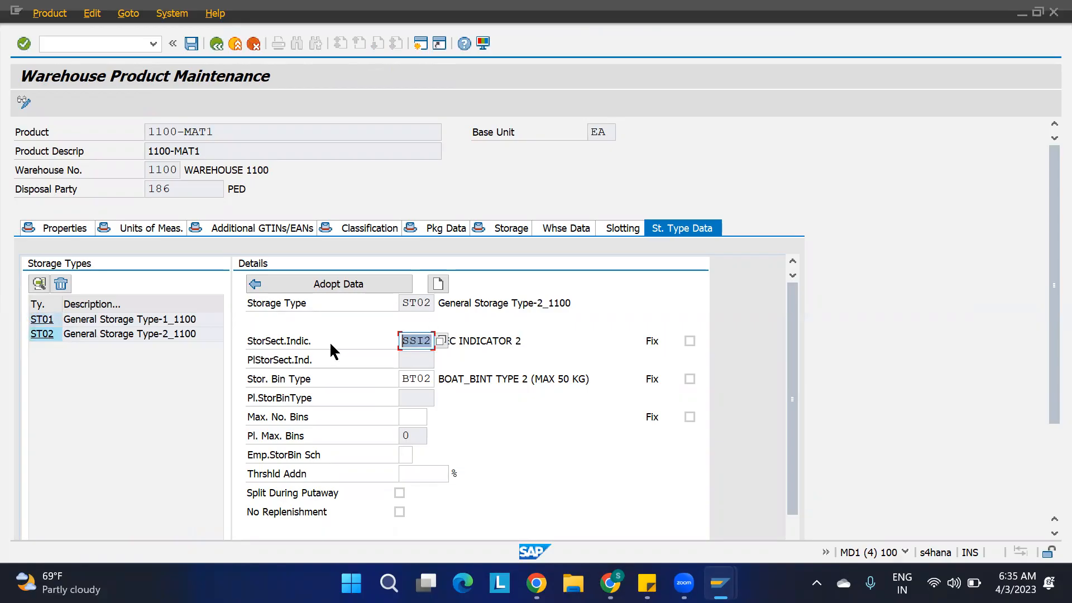
pyautogui.click(432, 341)
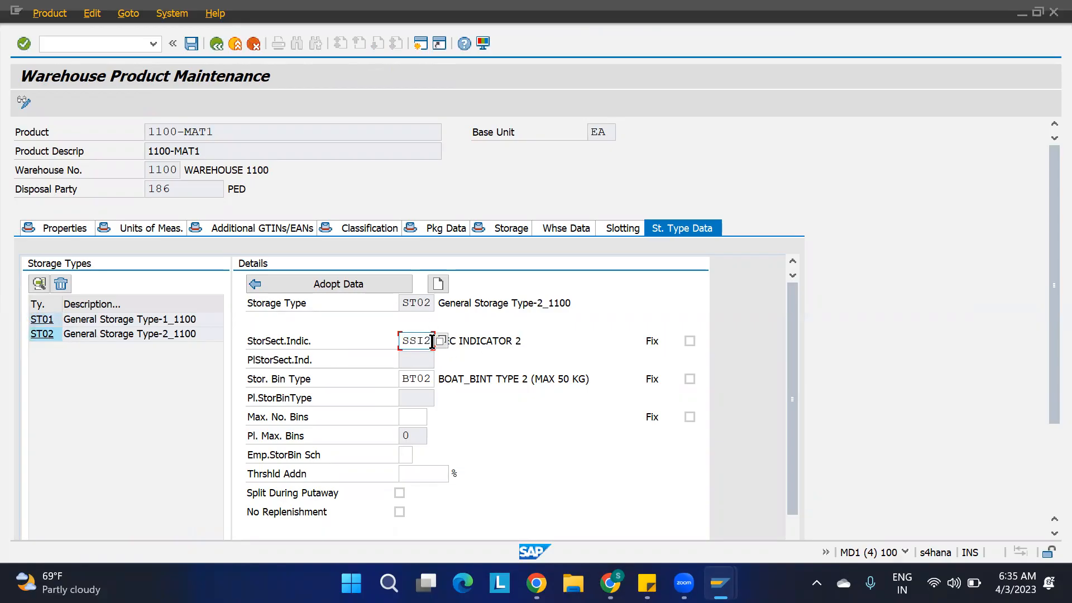
pyautogui.click(537, 340)
pyautogui.click(430, 378)
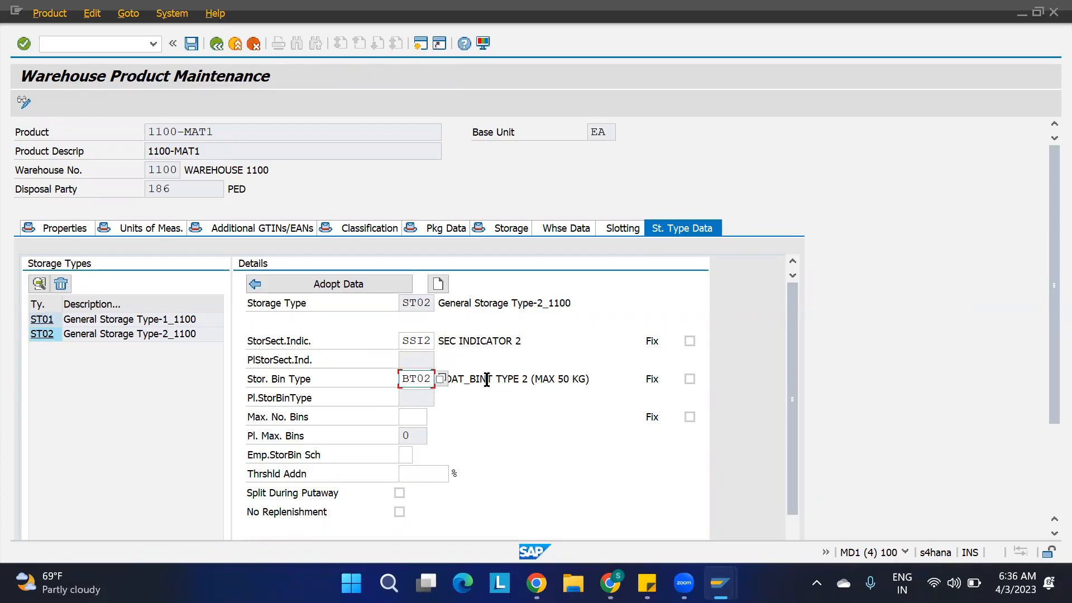
pyautogui.moveTo(721, 584)
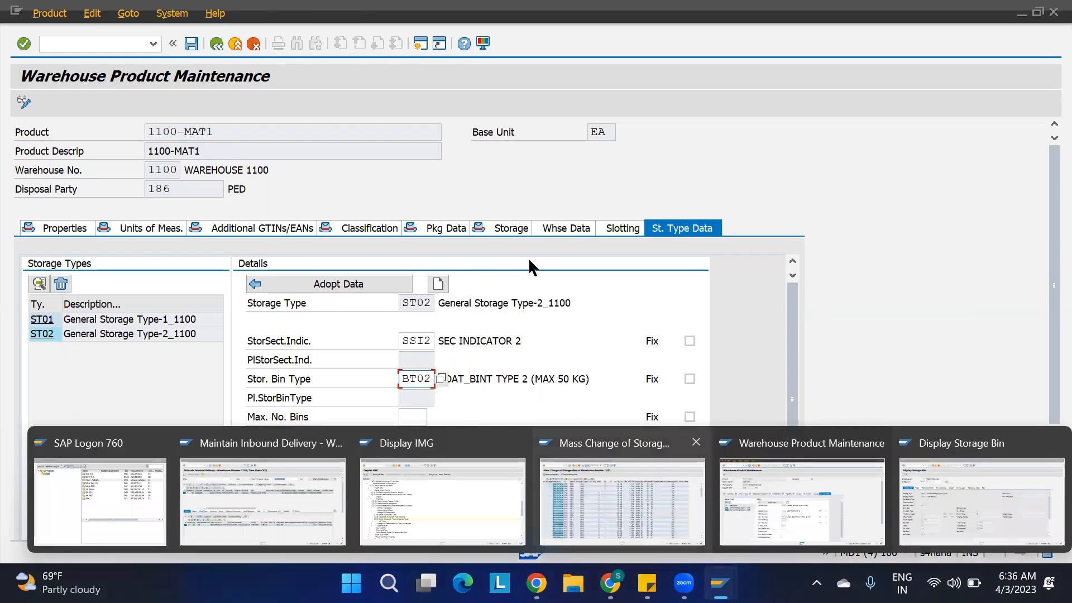
pyautogui.hotkey('ctrl', 's')
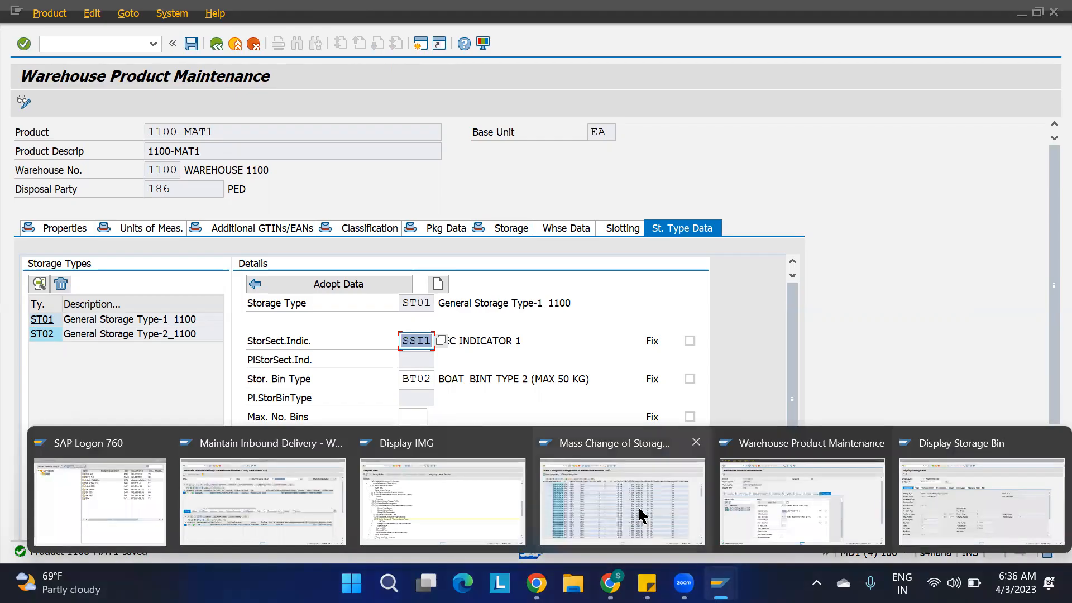
# Switch to the inbound delivery and create a putaway warehouse task for its 1100-MAT1 item as a follow-on function, without saving.
pyautogui.click(260, 468)
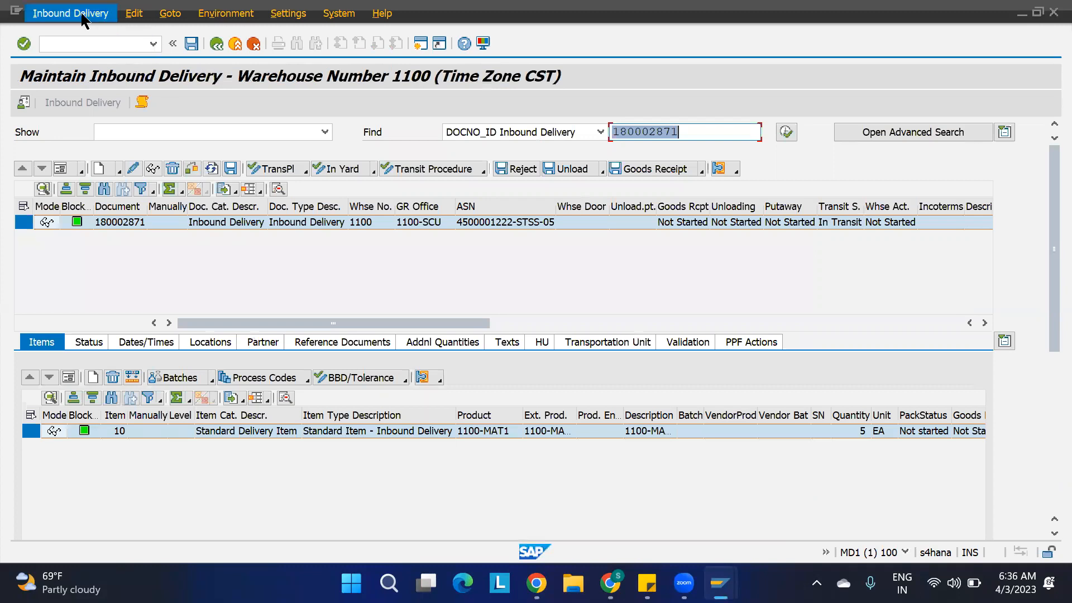
pyautogui.click(84, 19)
pyautogui.moveTo(159, 51)
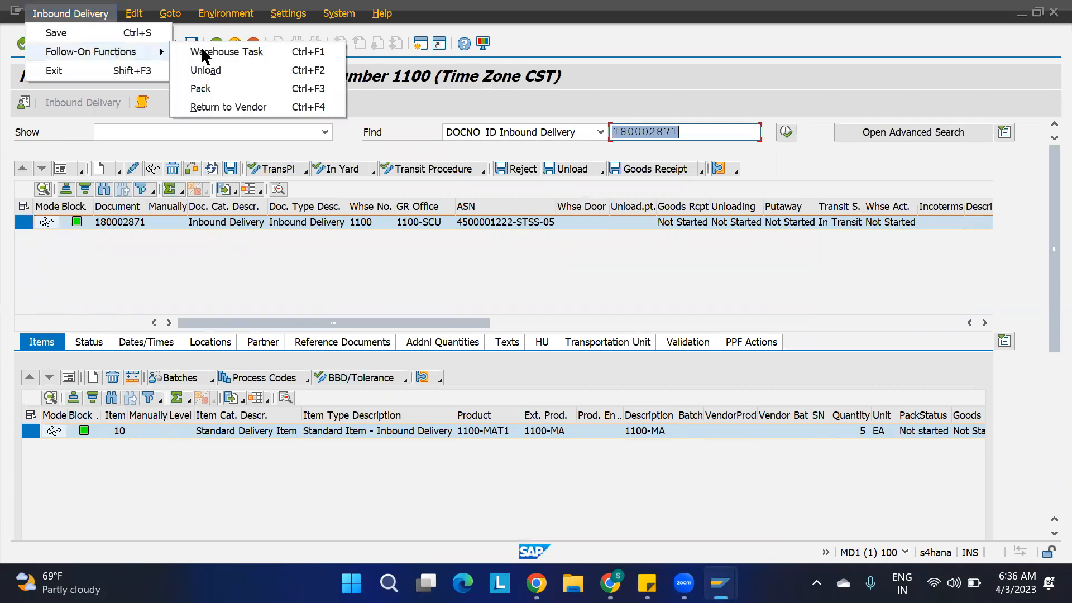
pyautogui.click(206, 52)
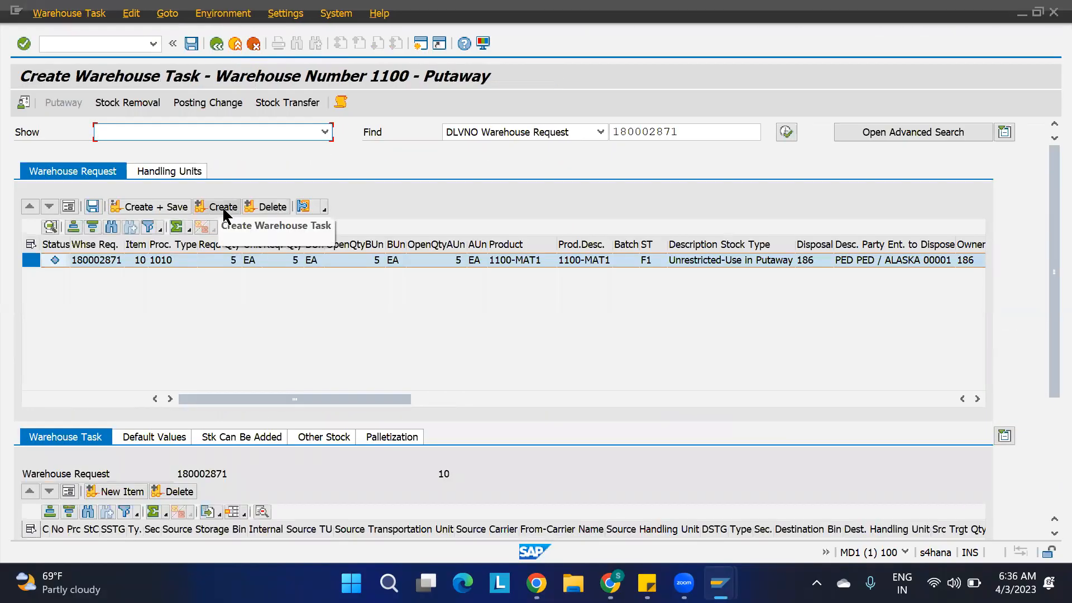
pyautogui.click(224, 208)
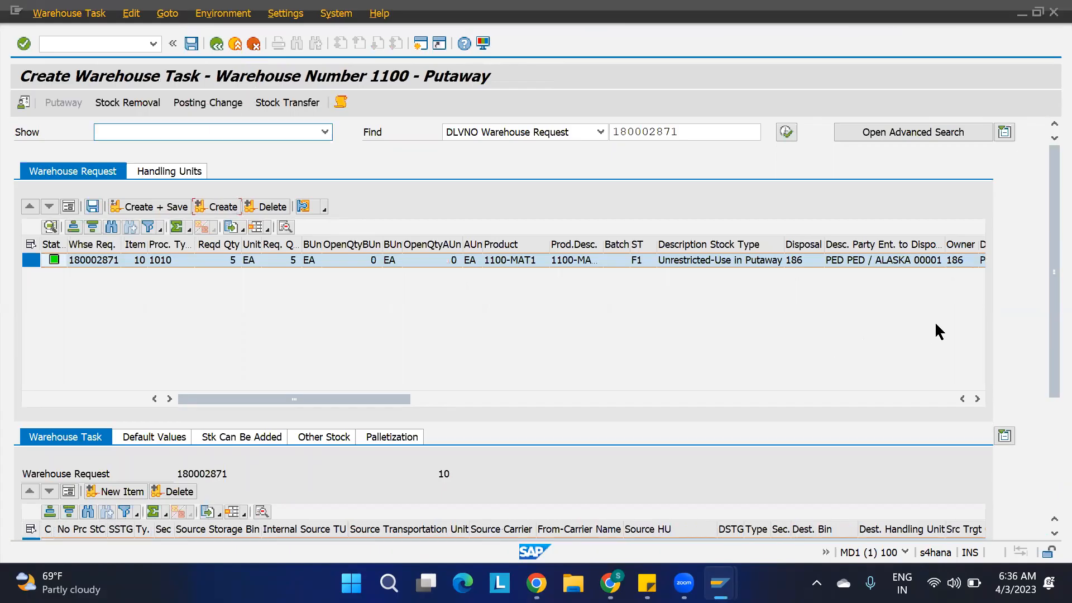
# Widen the section and destination bin columns of the new warehouse task and check its destination storage type, section and bin.
pyautogui.moveTo(1045, 317); pyautogui.dragTo(1045, 414)
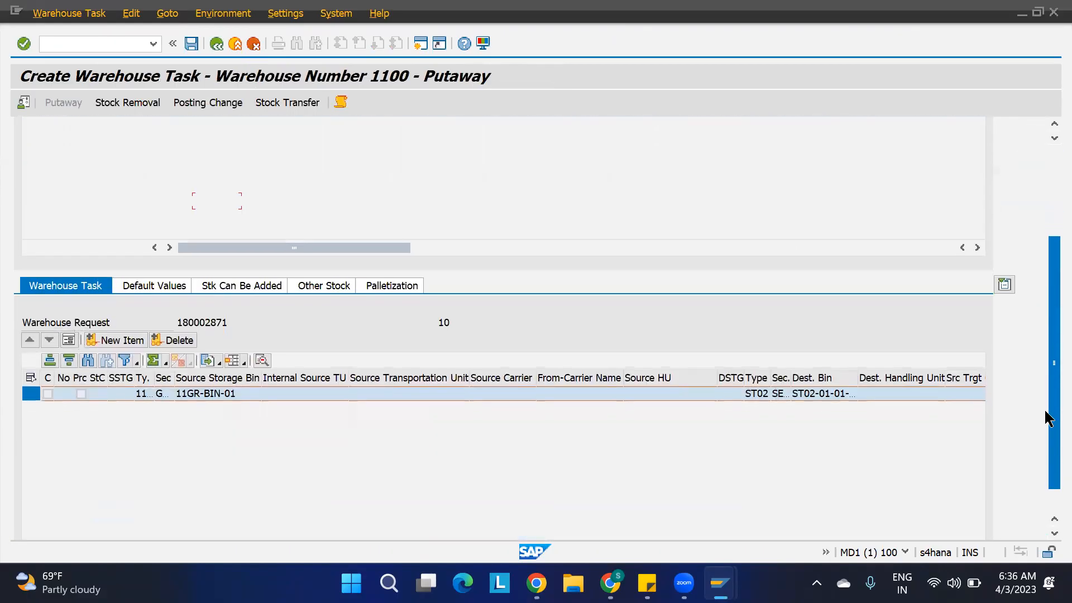
pyautogui.doubleClick(793, 380)
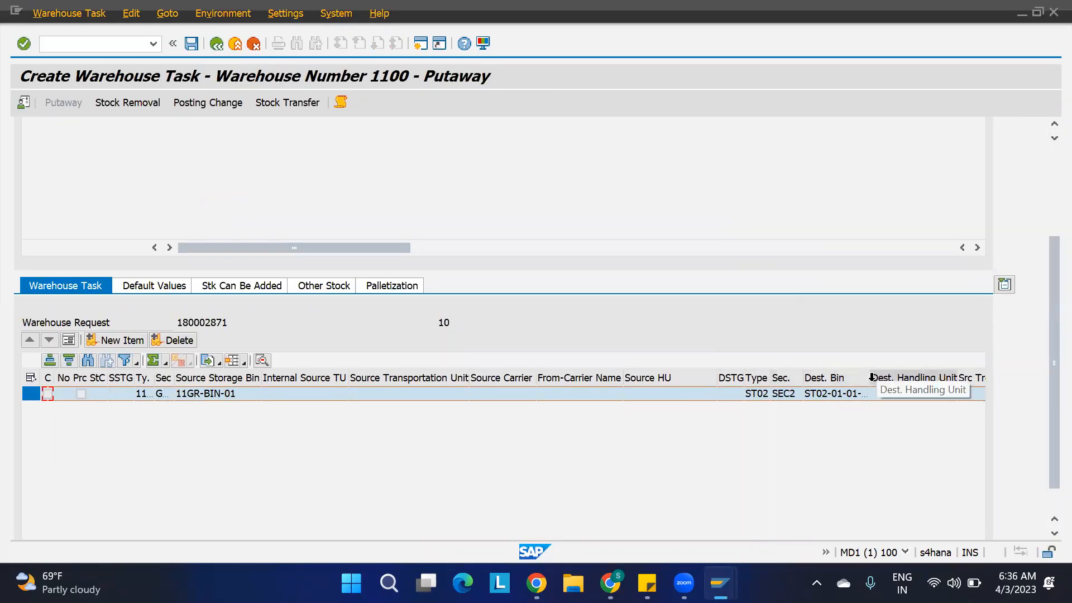
pyautogui.moveTo(870, 379); pyautogui.dragTo(887, 378)
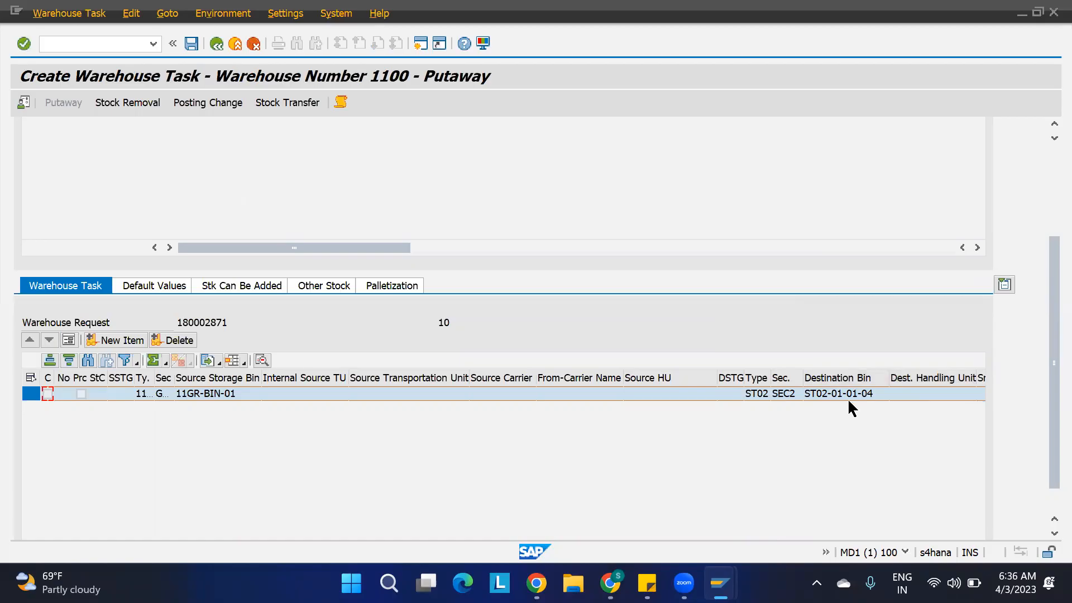
pyautogui.moveTo(1048, 389); pyautogui.dragTo(1048, 299)
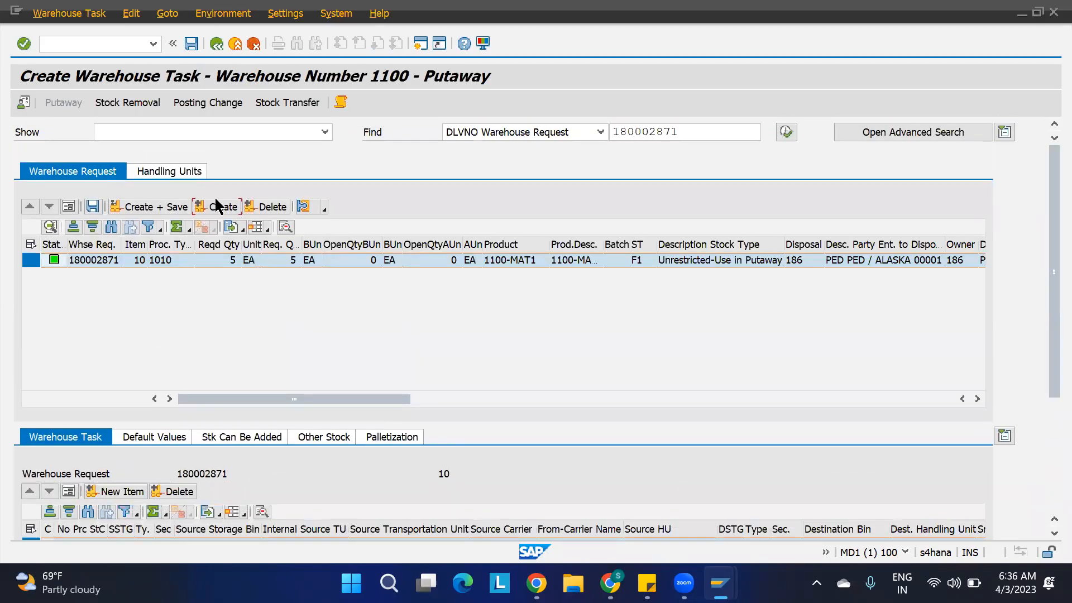
# Open the warehouse task creation log and examine the storage type search sequence, bin access table and destination bin search entries.
pyautogui.click(342, 101)
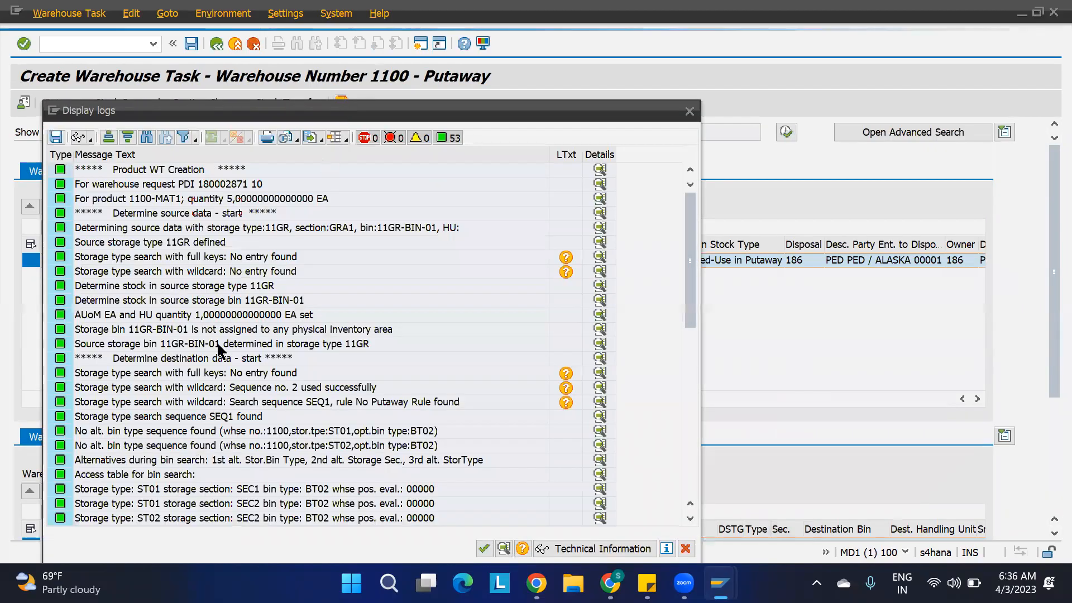
pyautogui.scroll(-2, 217, 341)
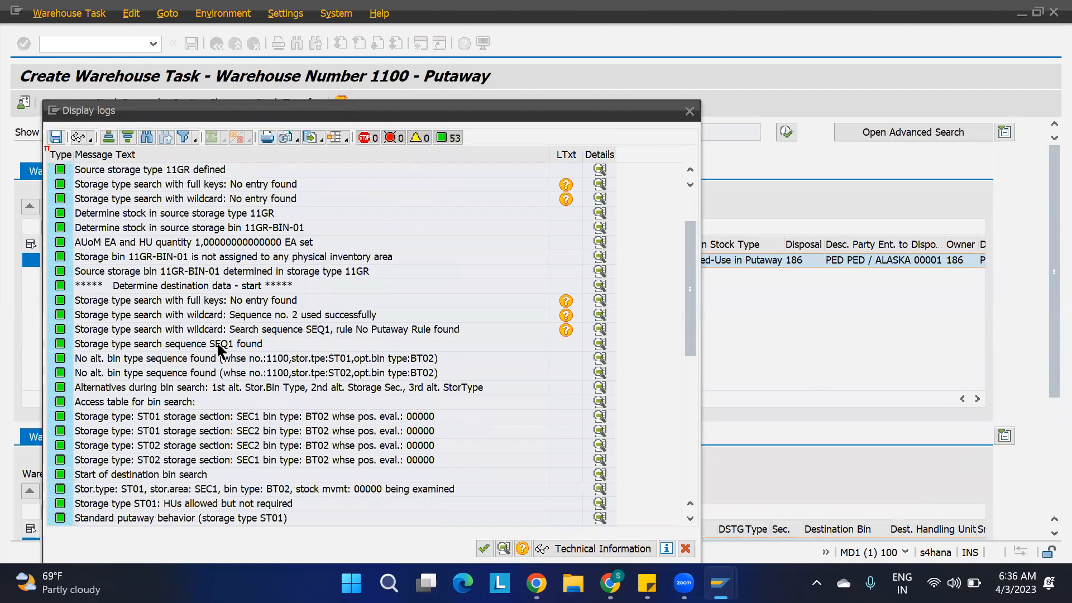
pyautogui.click(191, 285)
pyautogui.scroll(-2, 277, 360)
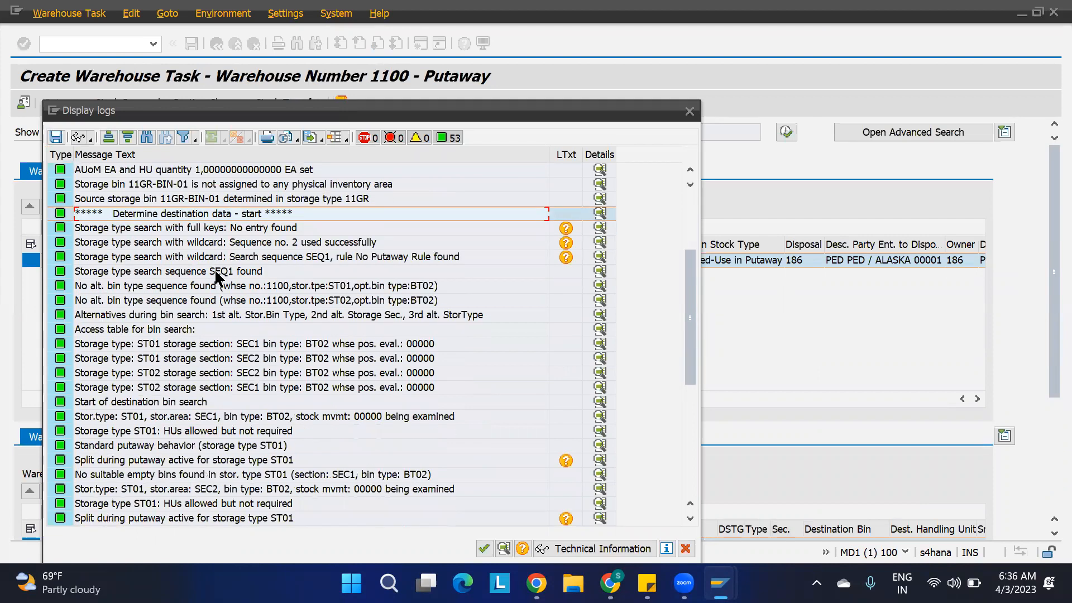
pyautogui.click(218, 273)
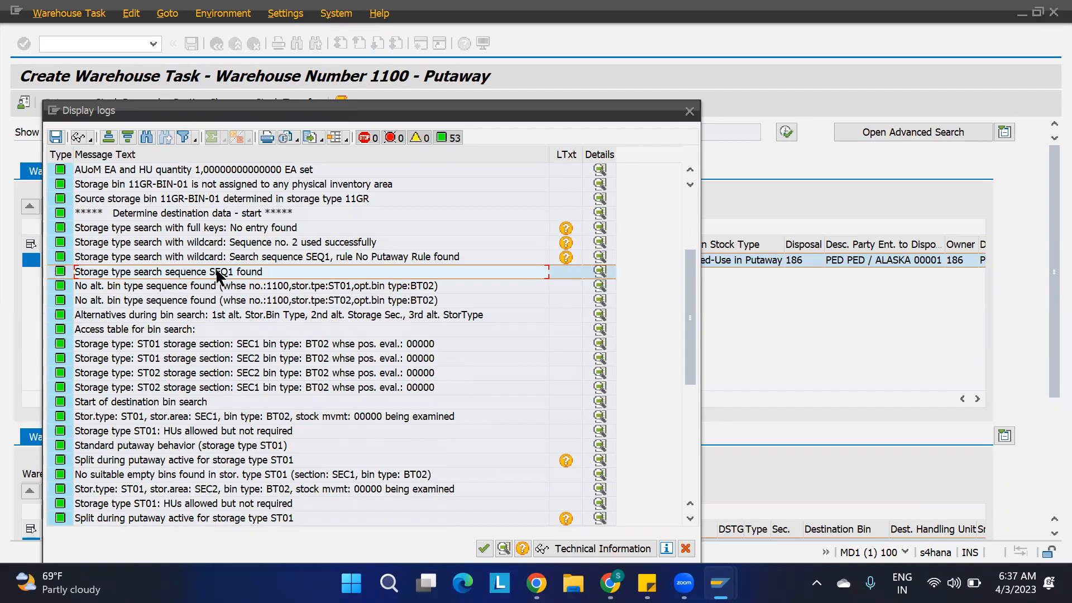
pyautogui.click(155, 346)
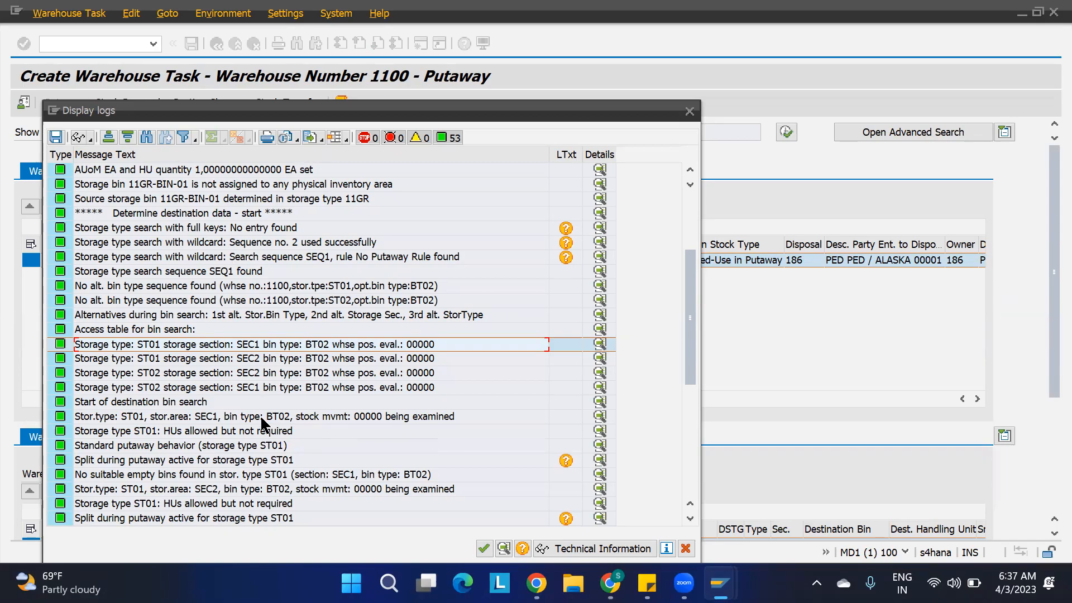
pyautogui.scroll(-4, 261, 419)
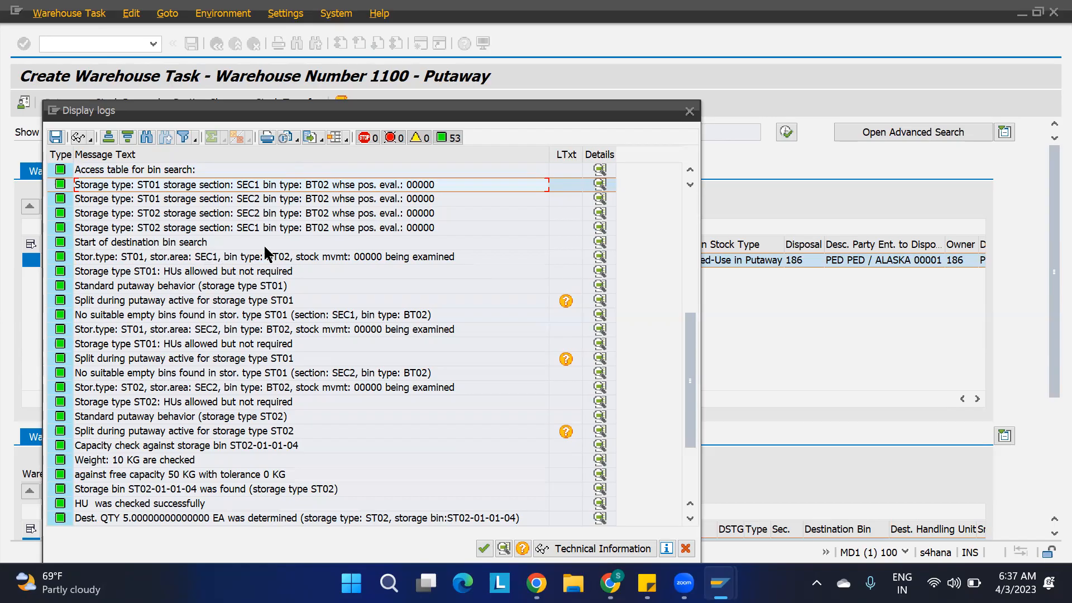
# Examine the log's ST01/SEC1 bin search entry, compare it with the ST01 bins in the storage bin mass change list, and leave the list.
pyautogui.click(282, 259)
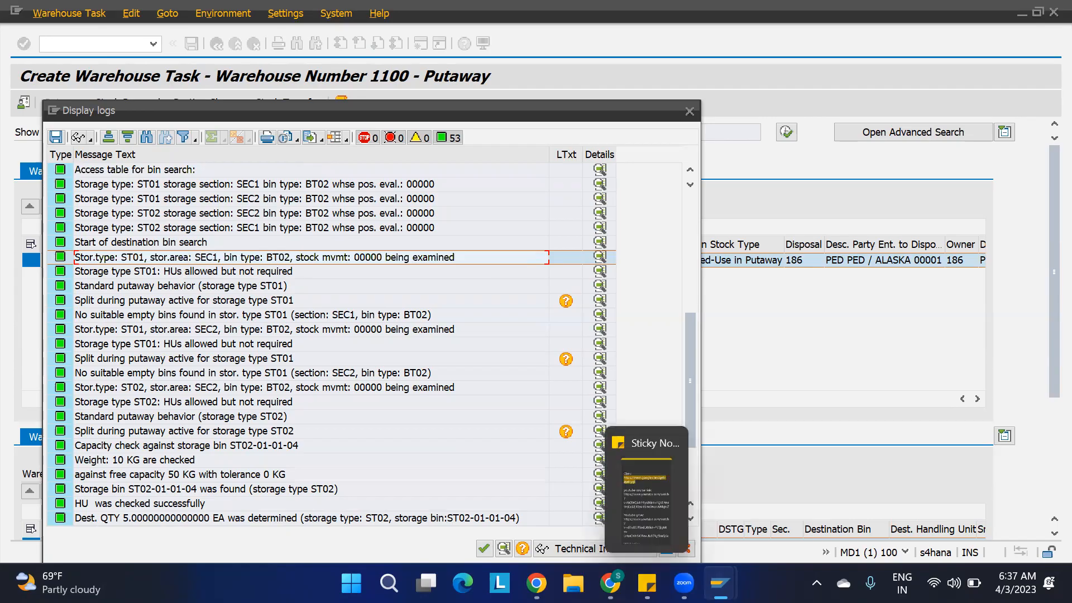
pyautogui.moveTo(720, 583)
pyautogui.click(603, 517)
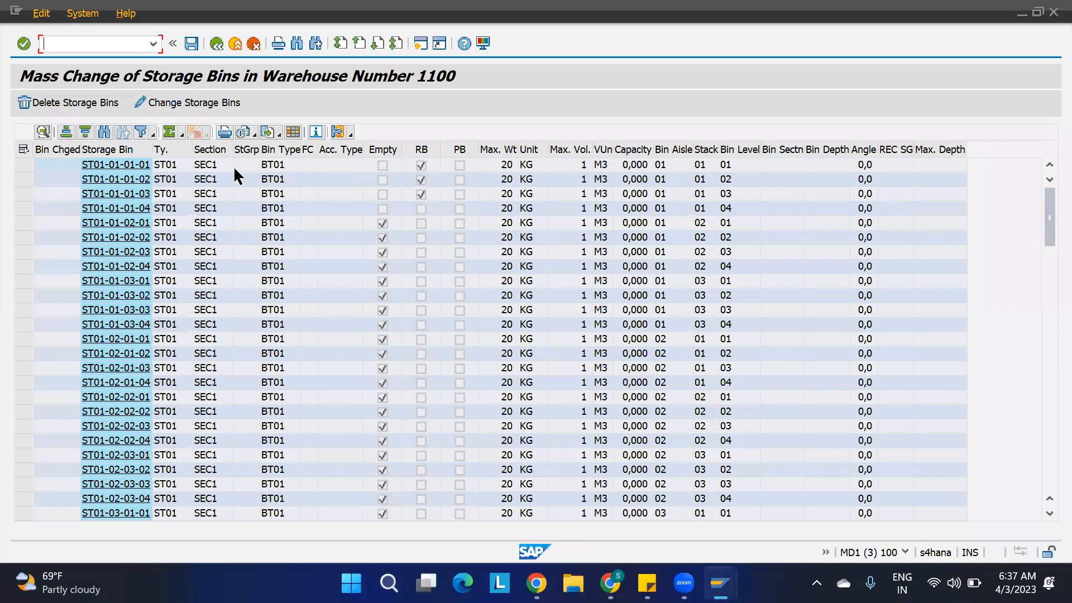
pyautogui.press('F3')
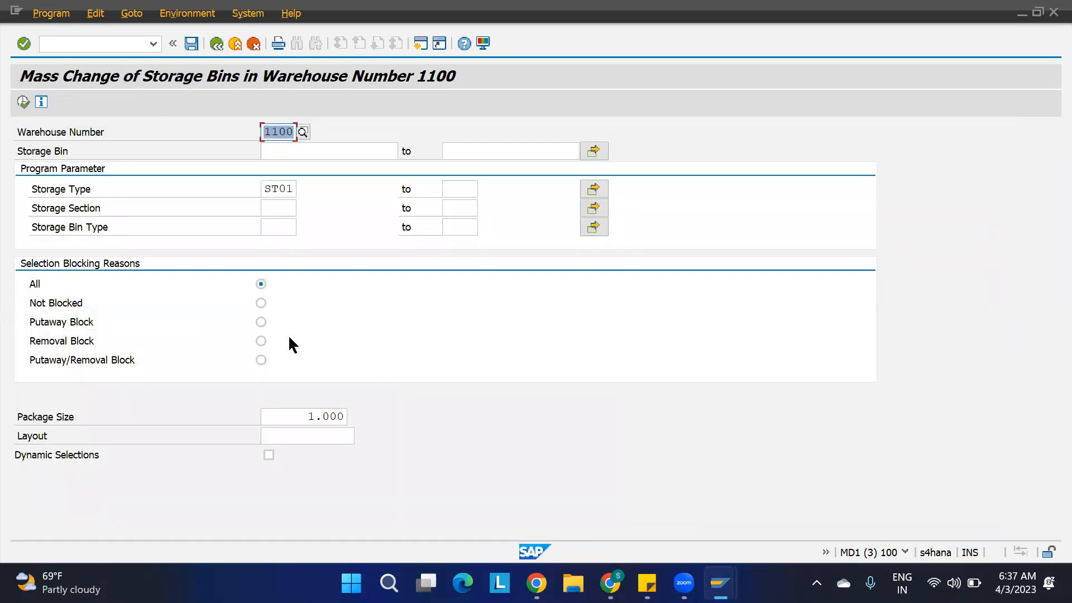
# Return to the task log, examine the ST02/SEC2 search, handling unit, capacity check, weight and found bin entries, and close the log.
pyautogui.moveTo(721, 583)
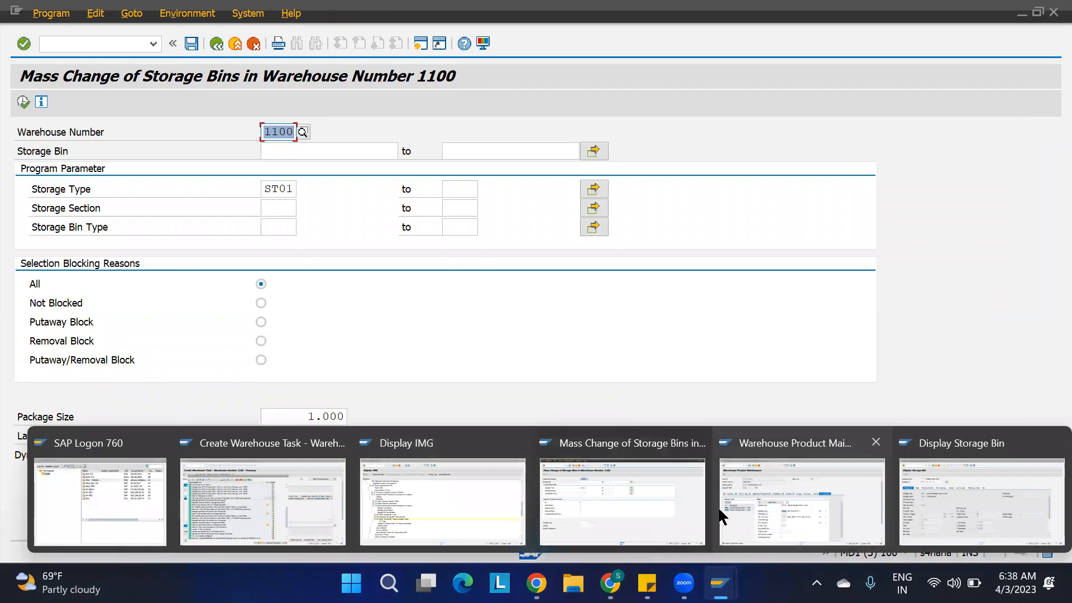
pyautogui.click(251, 507)
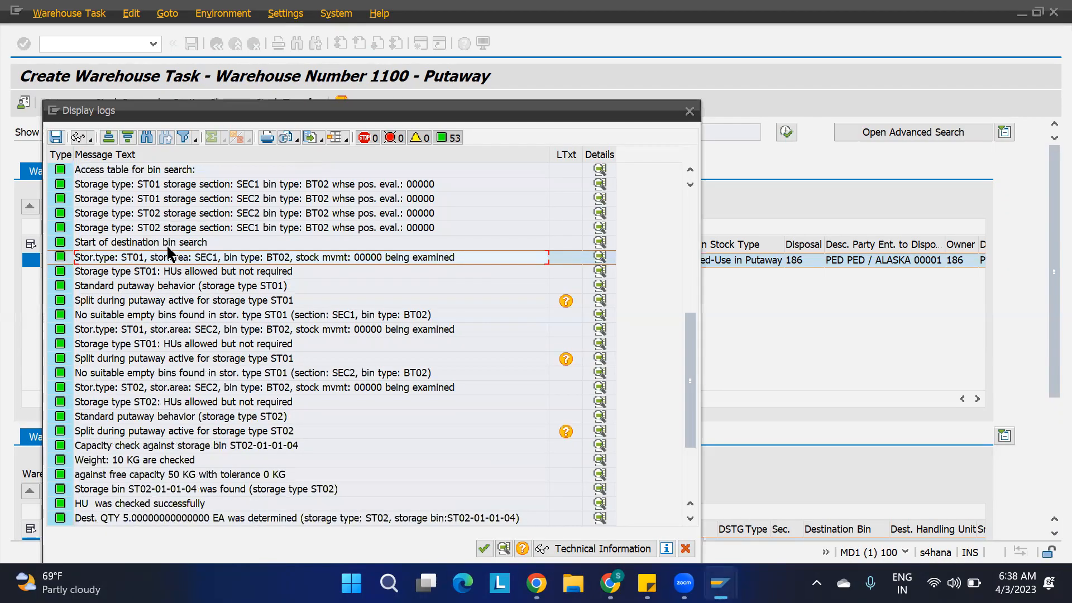
pyautogui.click(117, 388)
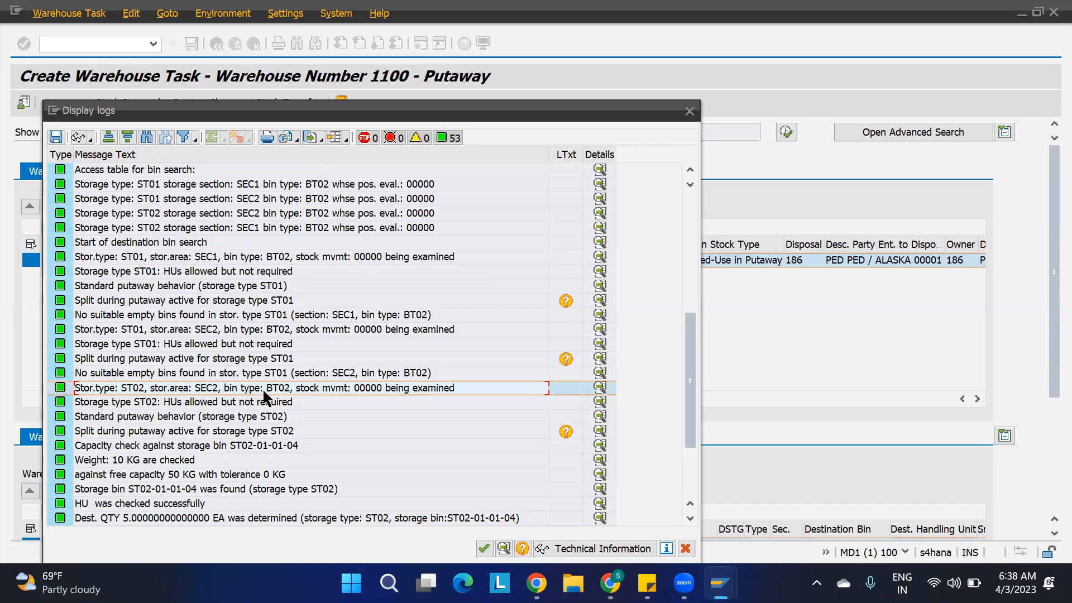
pyautogui.click(137, 402)
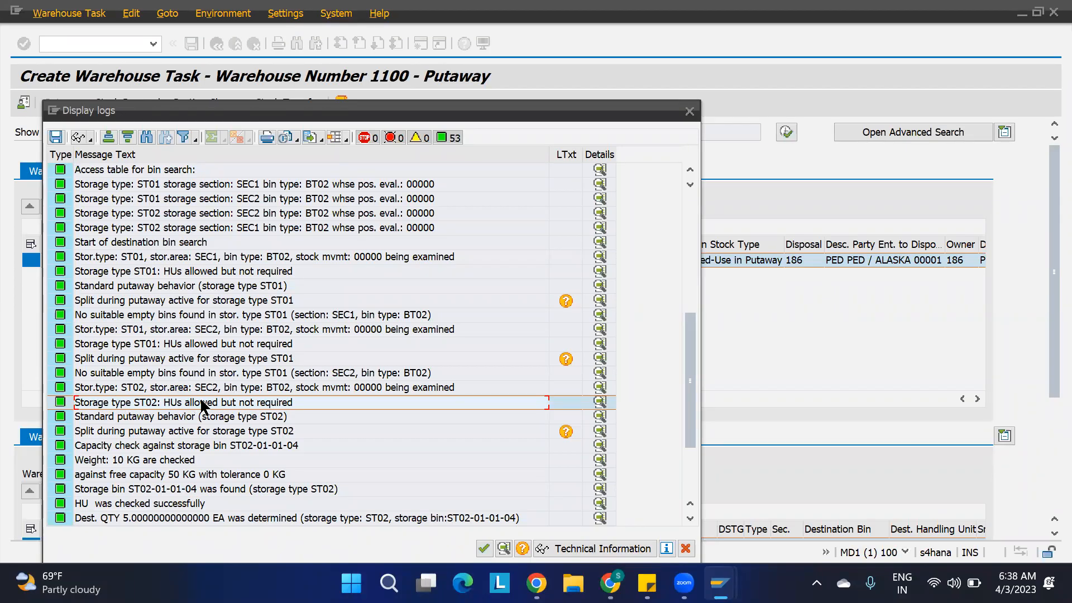
pyautogui.click(123, 448)
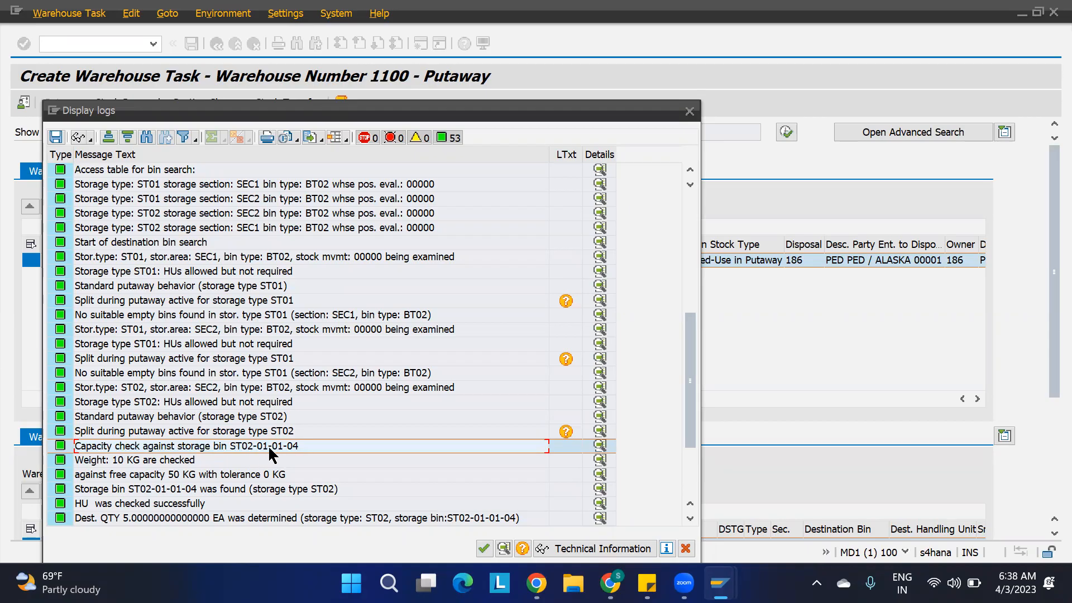
pyautogui.click(144, 464)
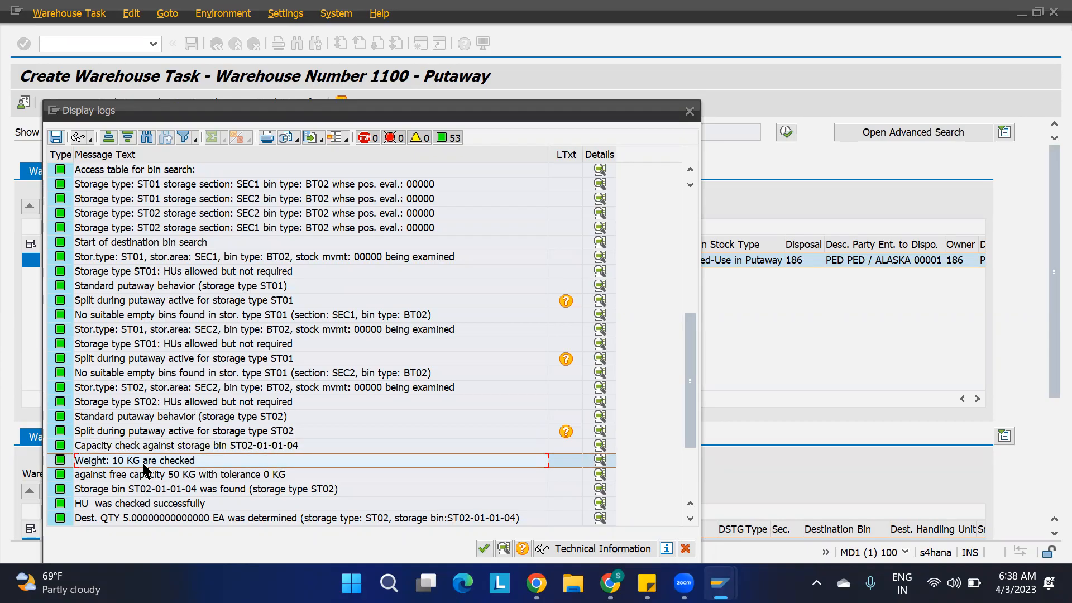
pyautogui.click(162, 474)
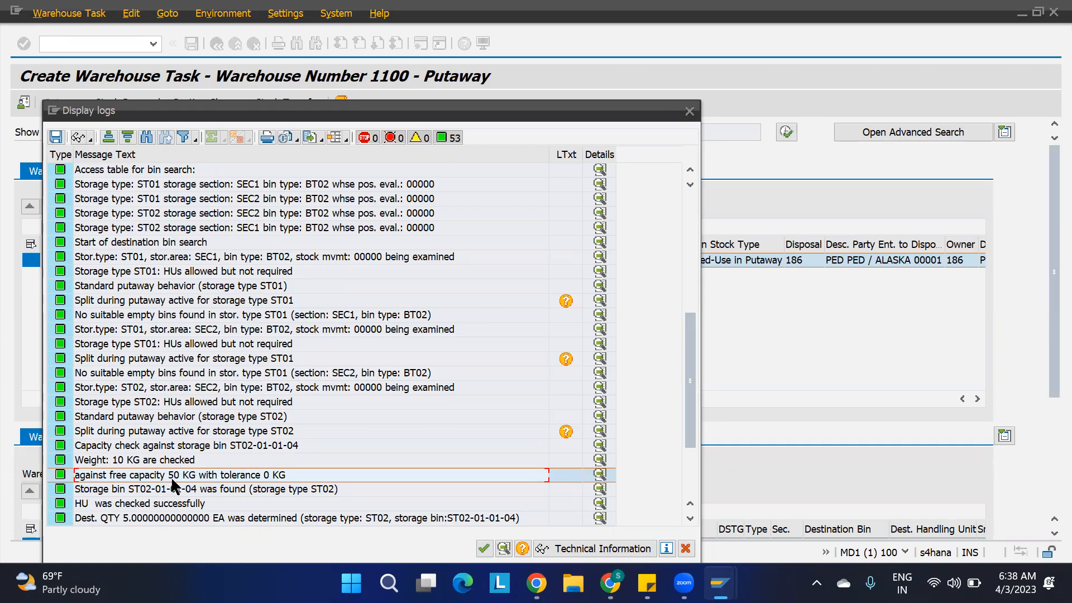
pyautogui.click(160, 489)
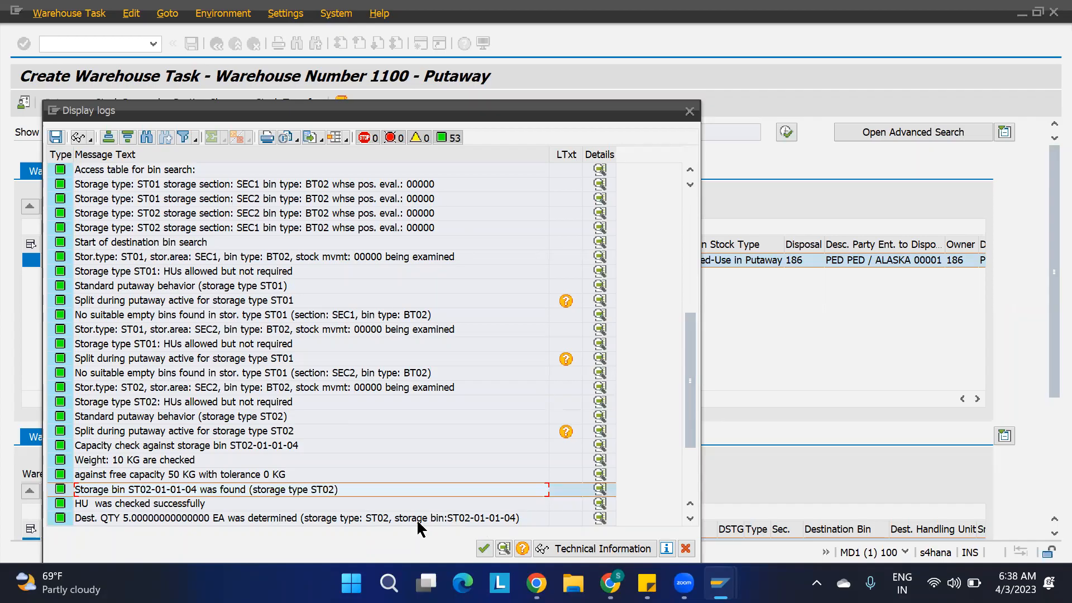
pyautogui.click(689, 112)
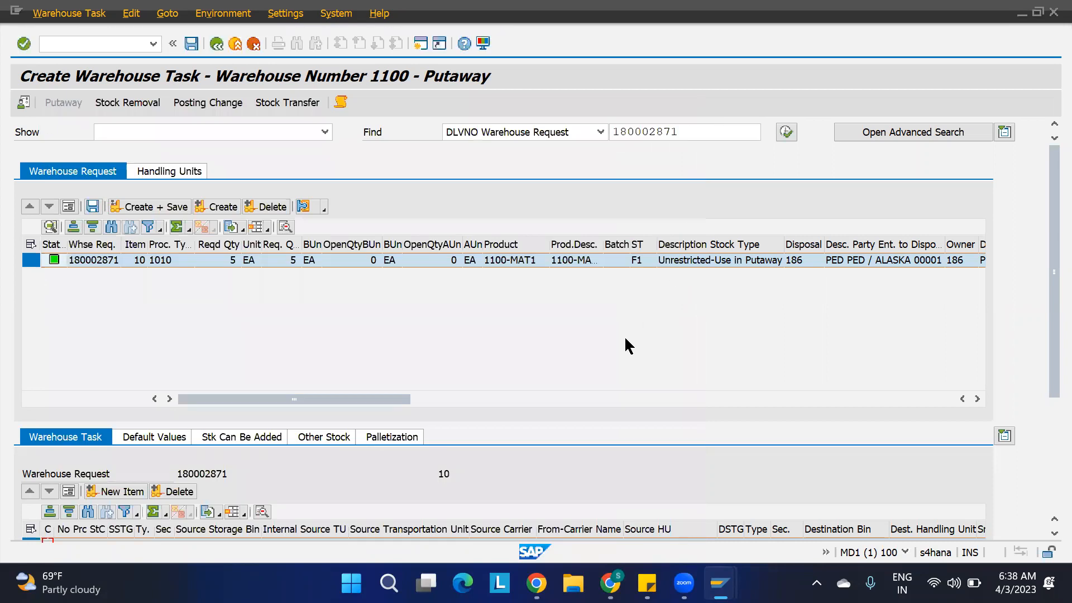
# In the storage bin mass change, list the ST01 bins and set storage section SEC2 for bins ST01-01-01-01 through ST01-02-01-01.
pyautogui.moveTo(720, 584)
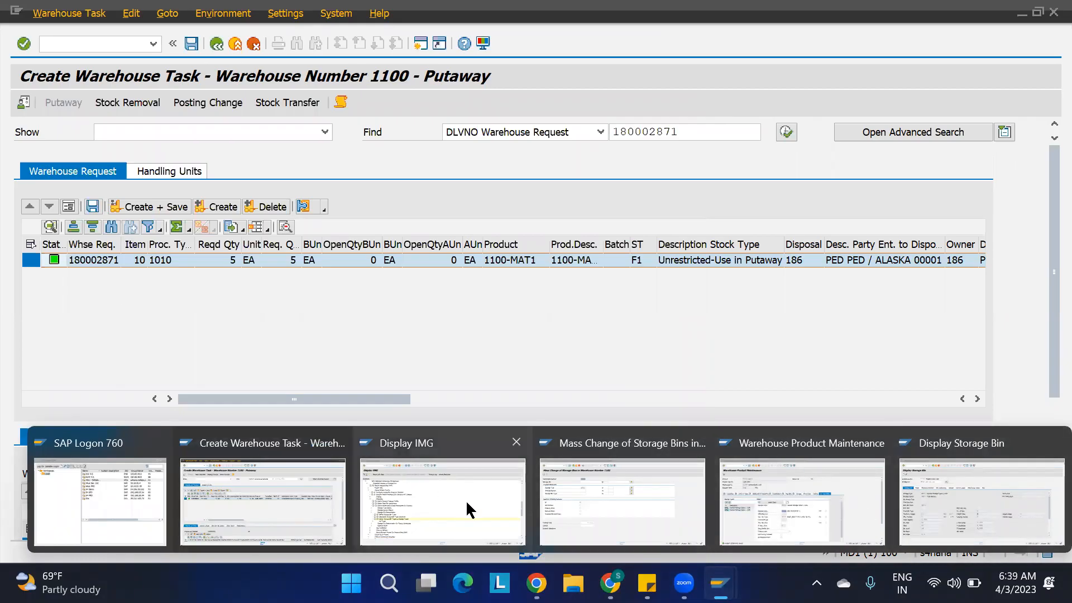
pyautogui.click(595, 491)
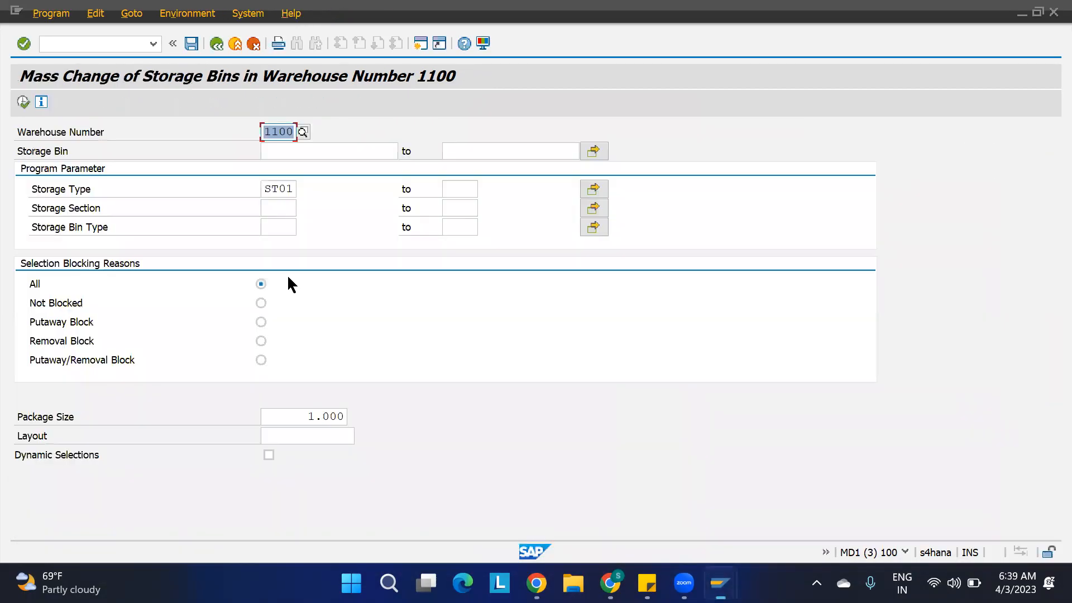
pyautogui.click(22, 101)
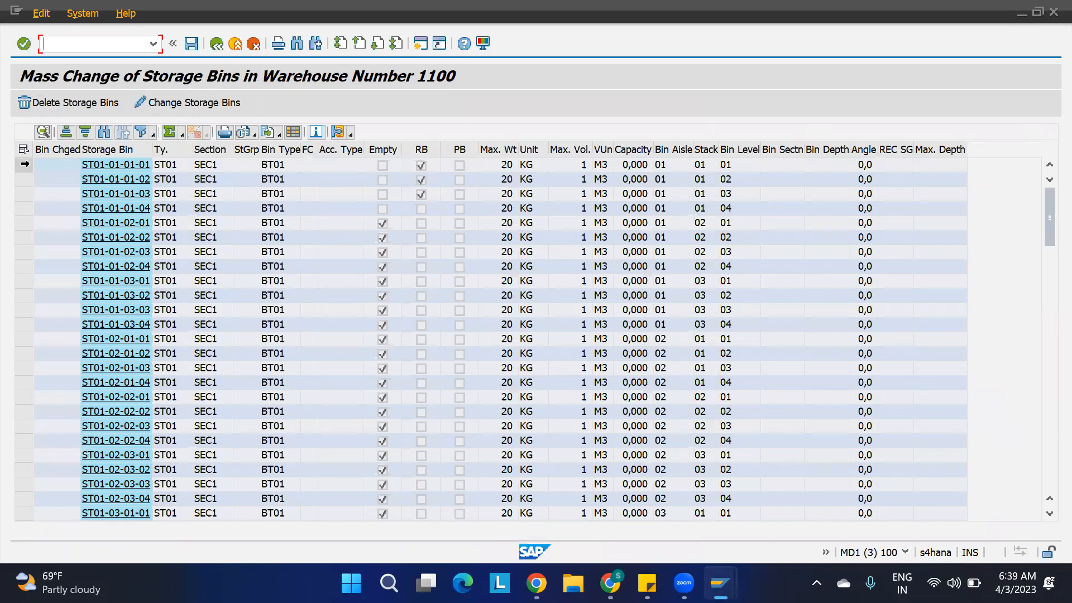
pyautogui.moveTo(24, 163); pyautogui.dragTo(22, 330)
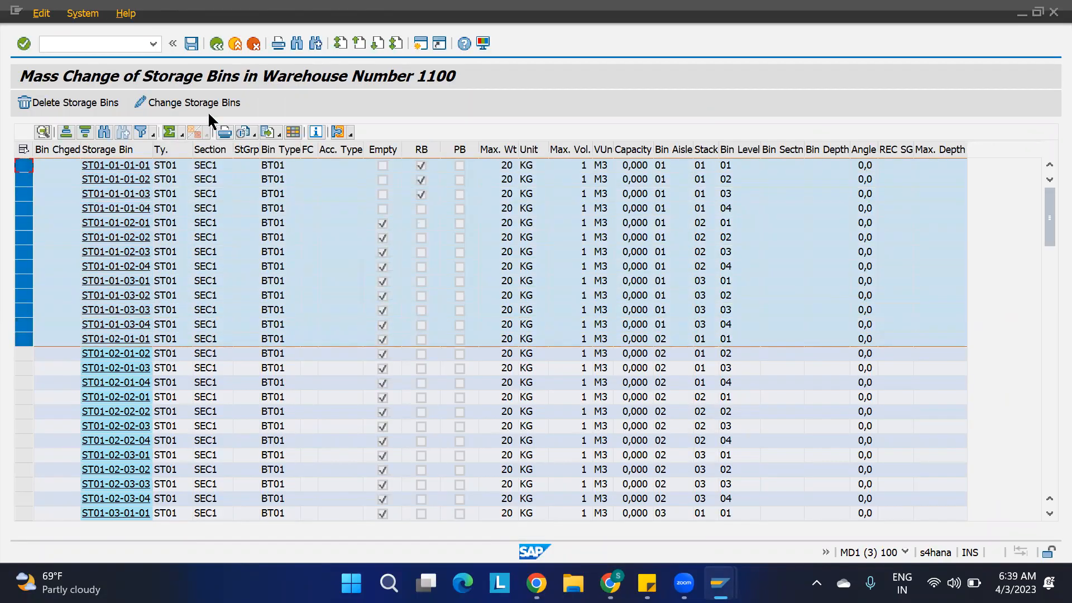
pyautogui.click(162, 103)
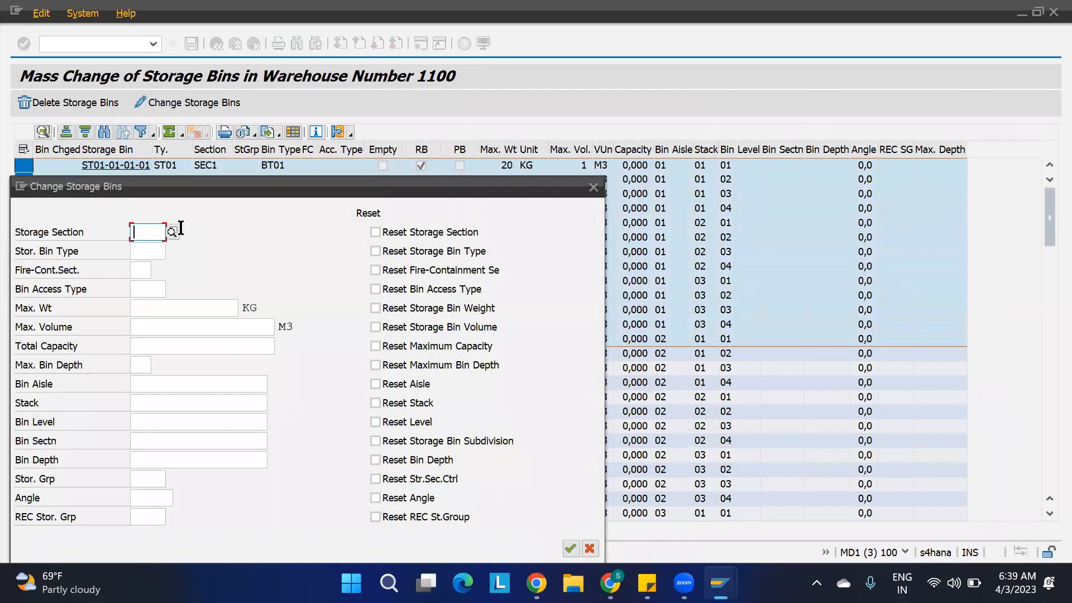
pyautogui.write('SEC')
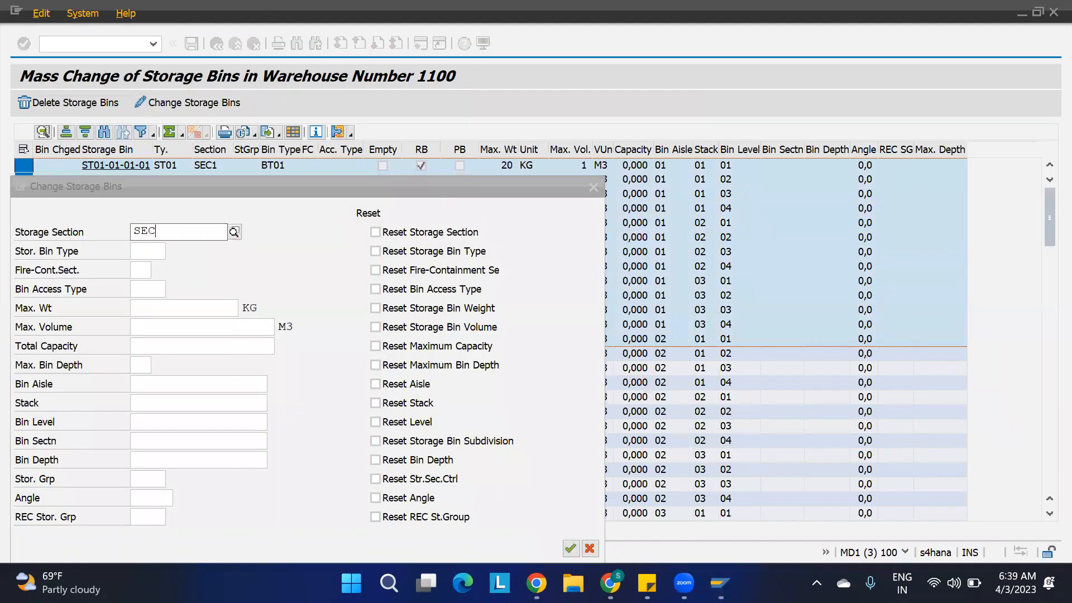
pyautogui.write('2')
pyautogui.click(570, 549)
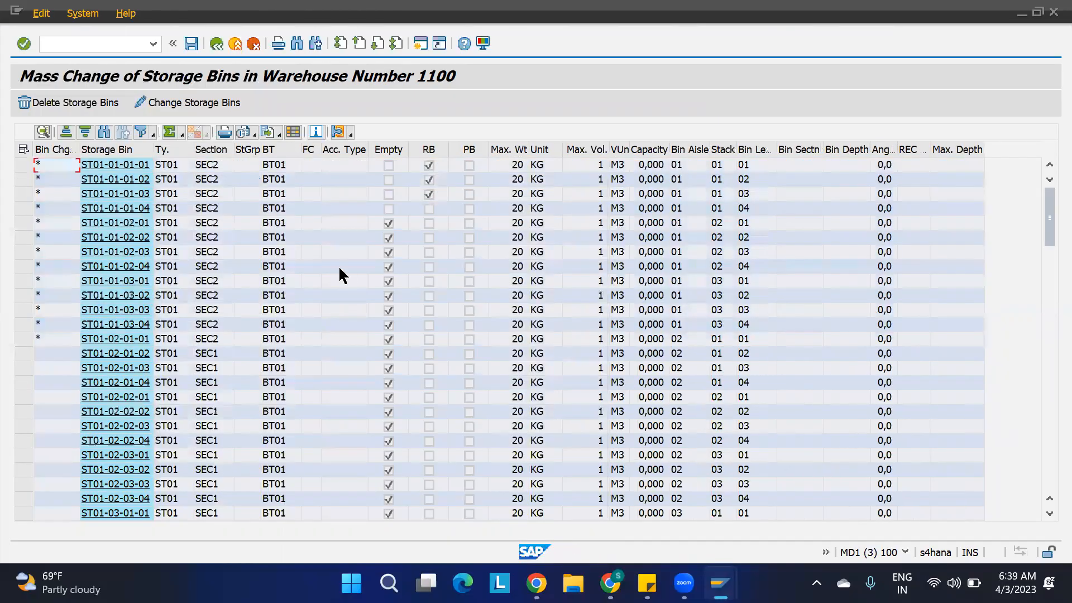
# Set storage bin type BT02 for bins ST01-01-01-01 through ST01-02-01-01, save the bin changes and close the resulting log.
pyautogui.moveTo(24, 165); pyautogui.dragTo(22, 345)
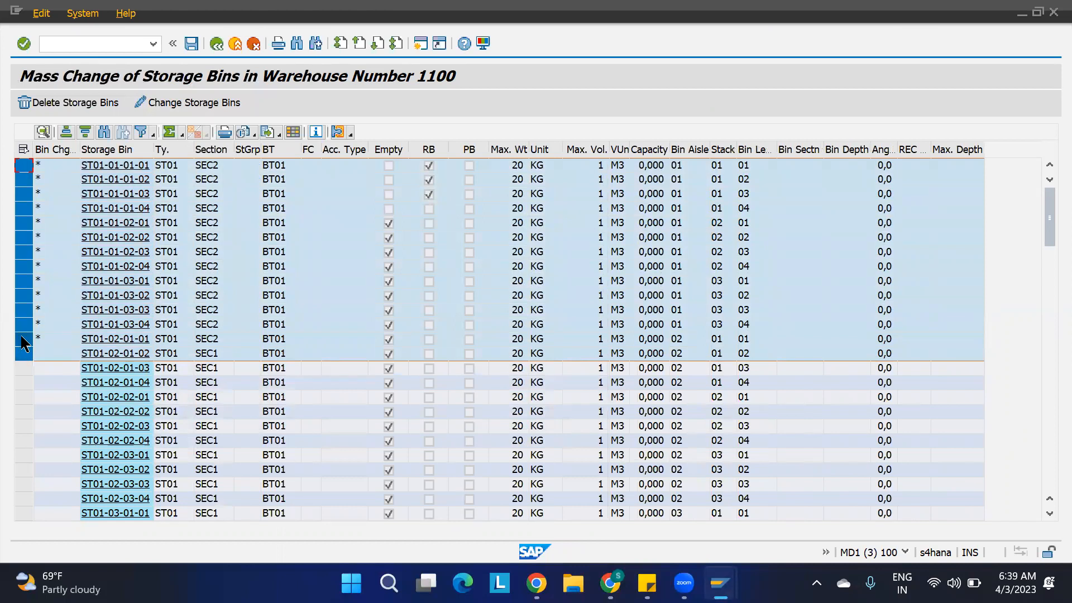
pyautogui.moveTo(21, 171); pyautogui.dragTo(24, 339)
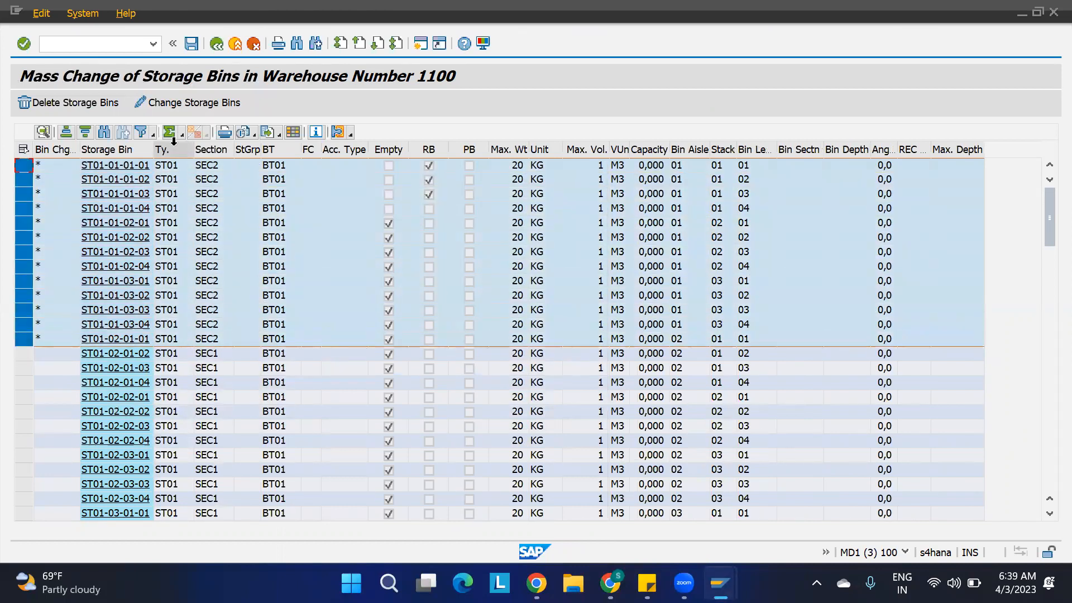
pyautogui.click(215, 111)
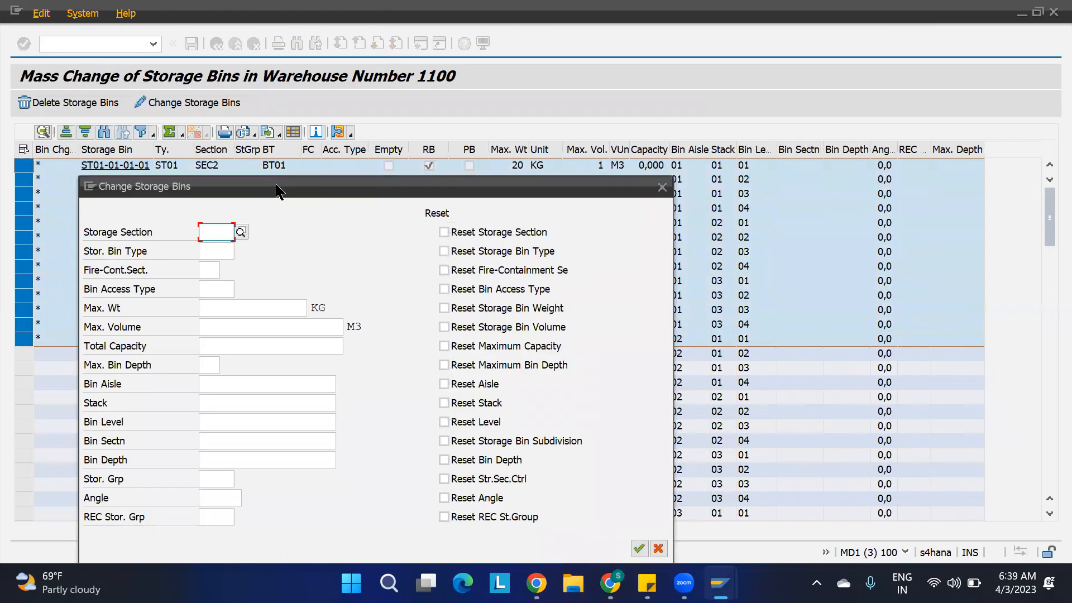
pyautogui.click(215, 250)
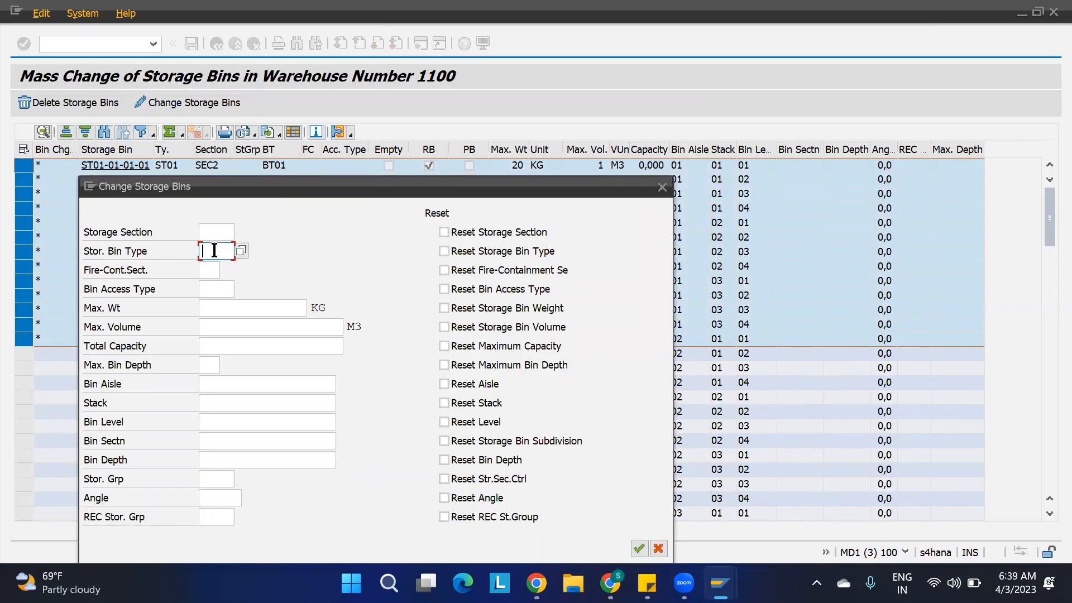
pyautogui.write('BT02')
pyautogui.click(640, 549)
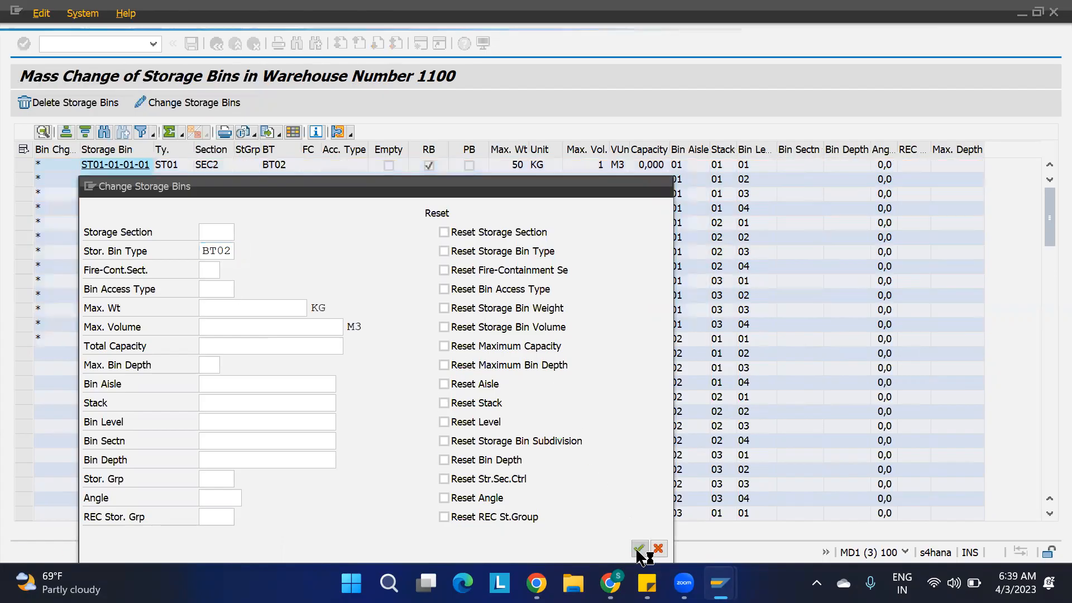
pyautogui.click(191, 43)
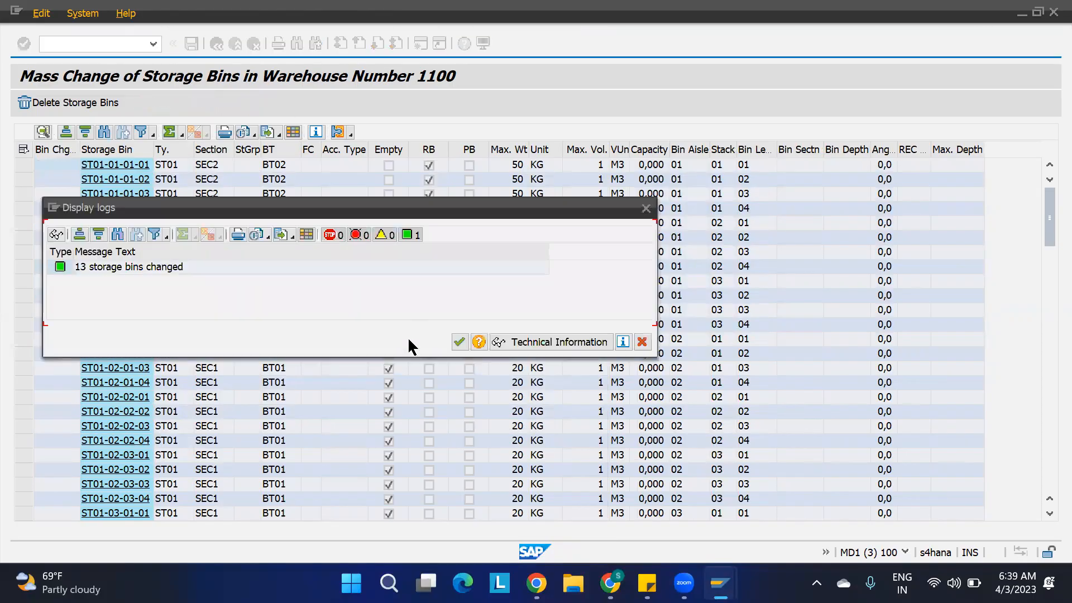
pyautogui.click(458, 341)
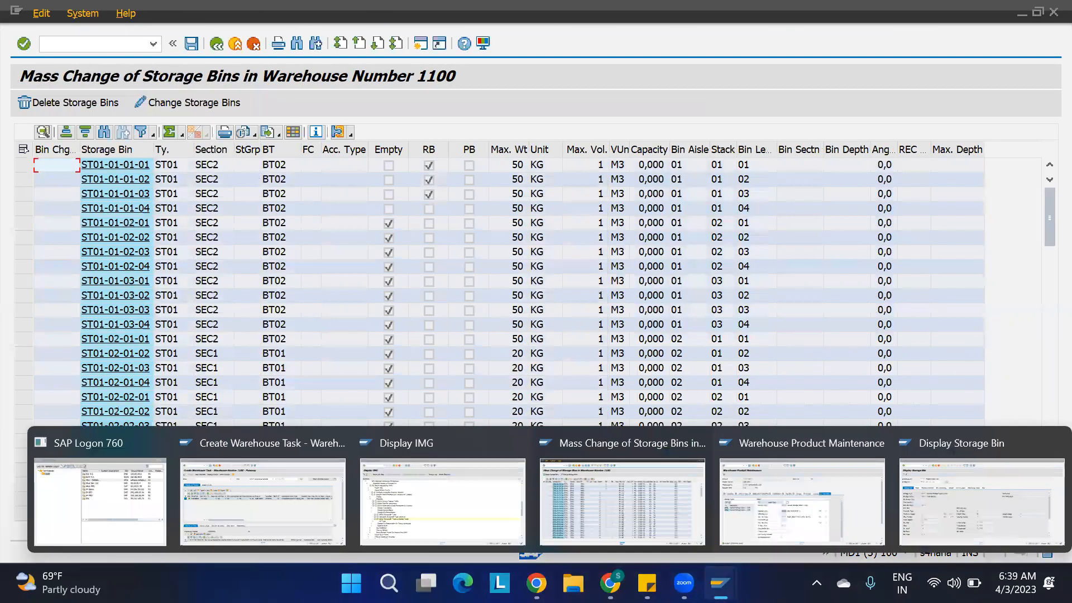
# Return to the warehouse task, leave it without saving, and reopen warehouse task creation for the inbound delivery as a follow-on function.
pyautogui.click(259, 497)
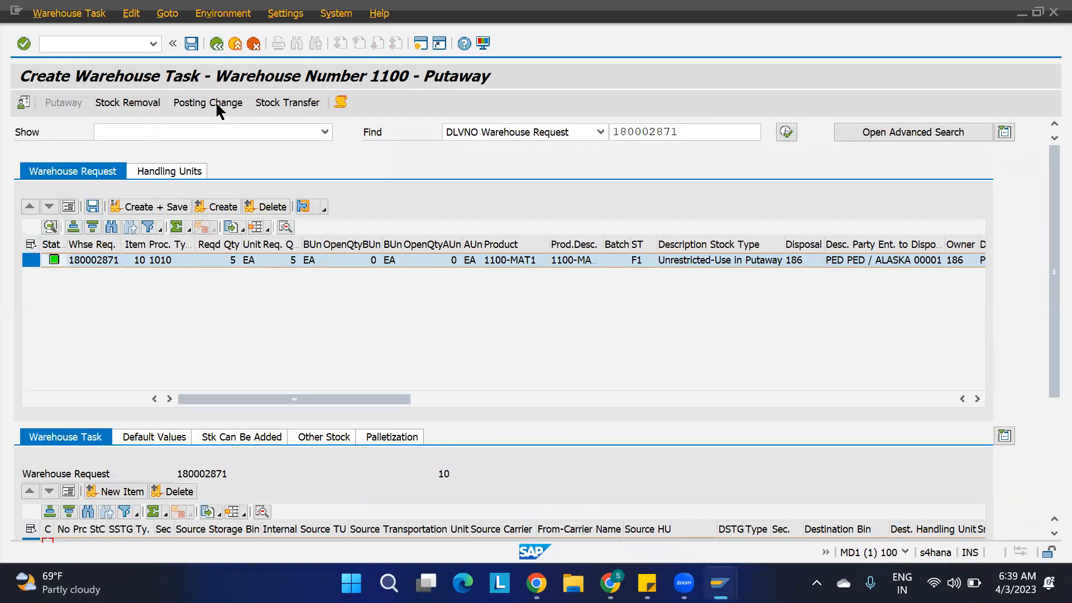
pyautogui.click(216, 44)
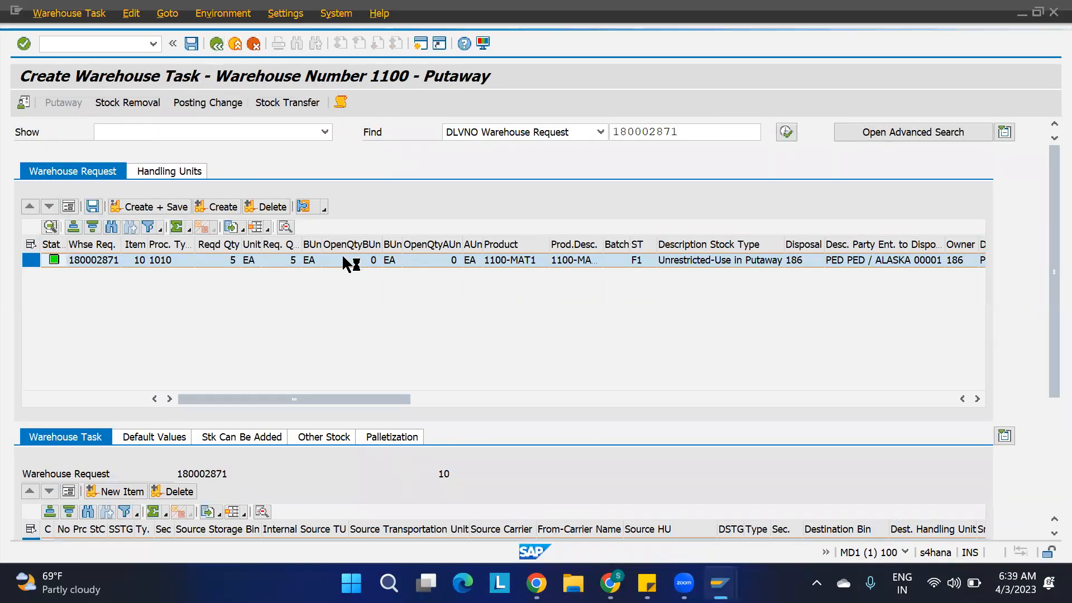
pyautogui.click(394, 329)
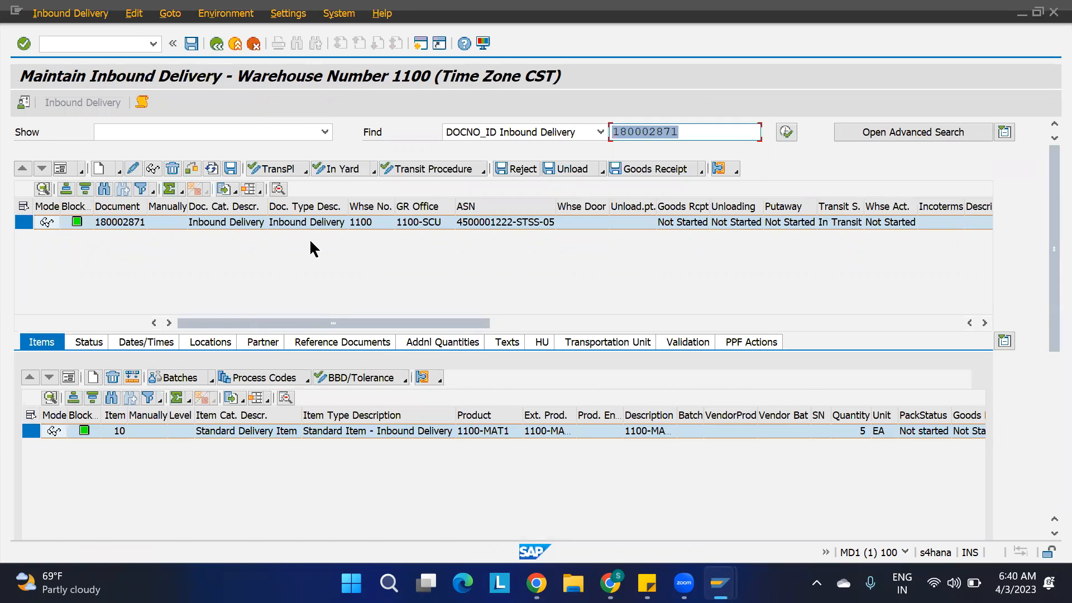
pyautogui.click(93, 14)
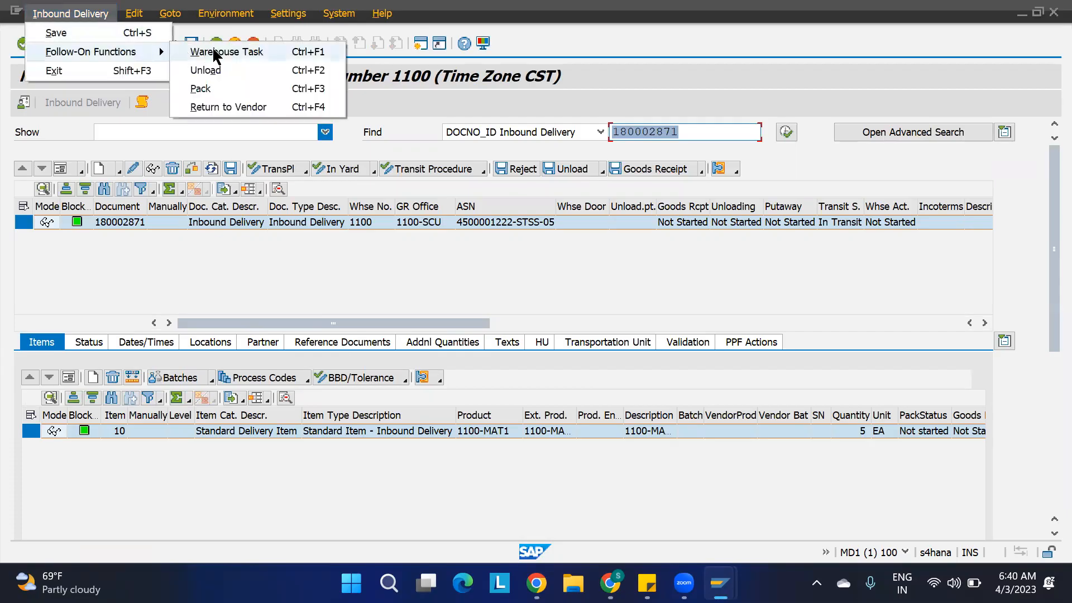
pyautogui.click(186, 51)
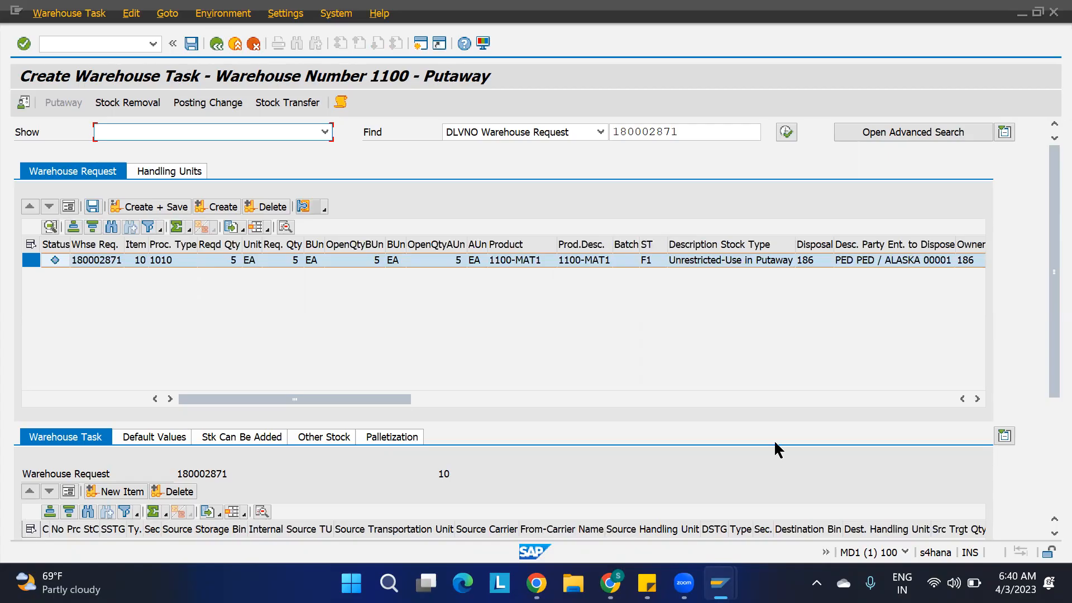
# Switch to product 1100-MAT1 and review the section indicator and bin type maintained for storage type ST01.
pyautogui.moveTo(720, 583)
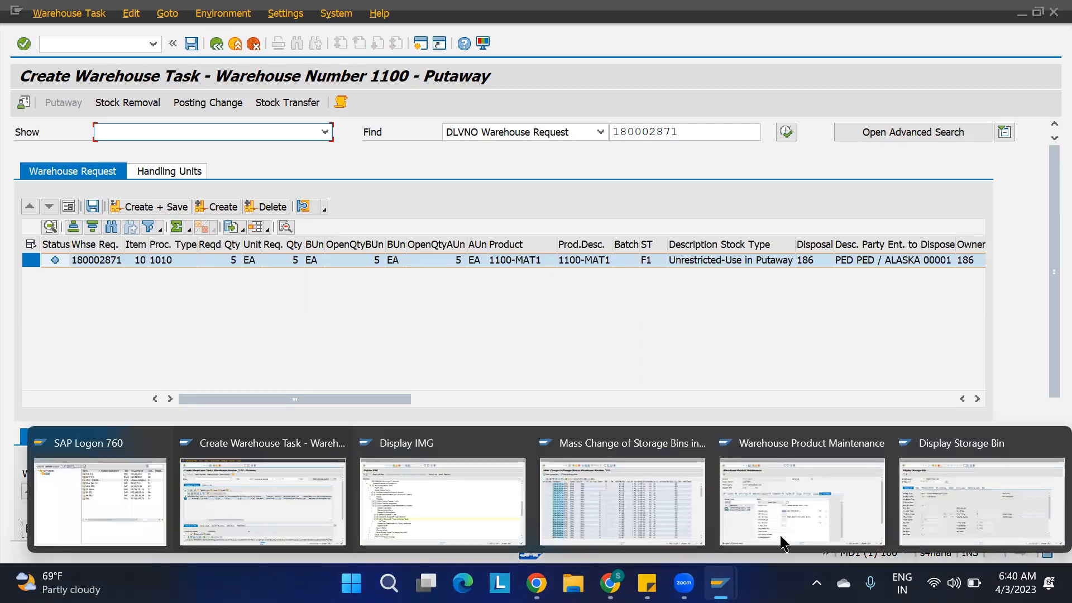
pyautogui.click(862, 508)
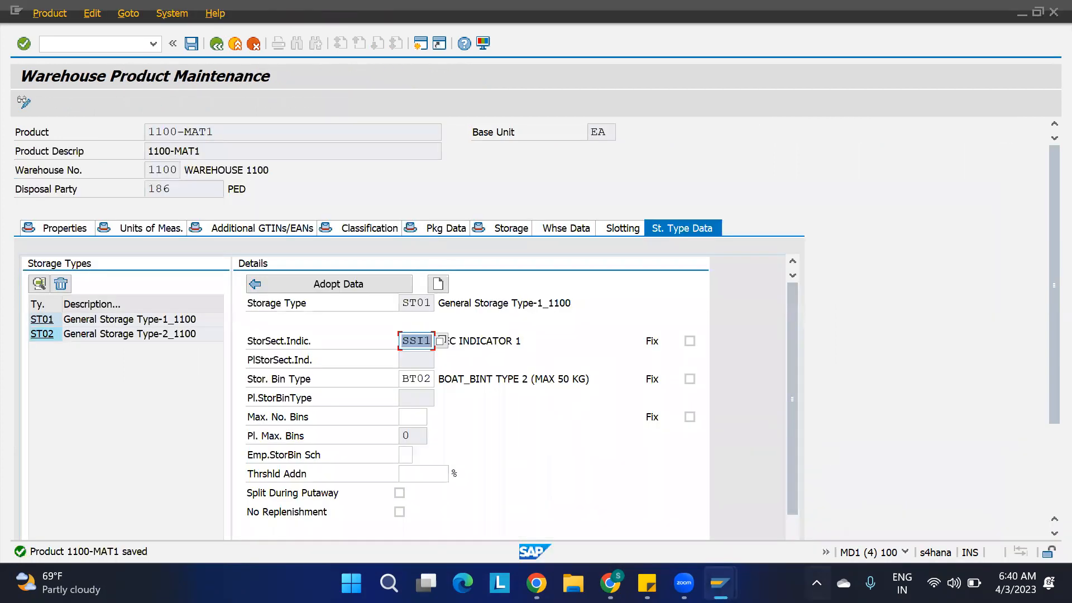
pyautogui.click(584, 338)
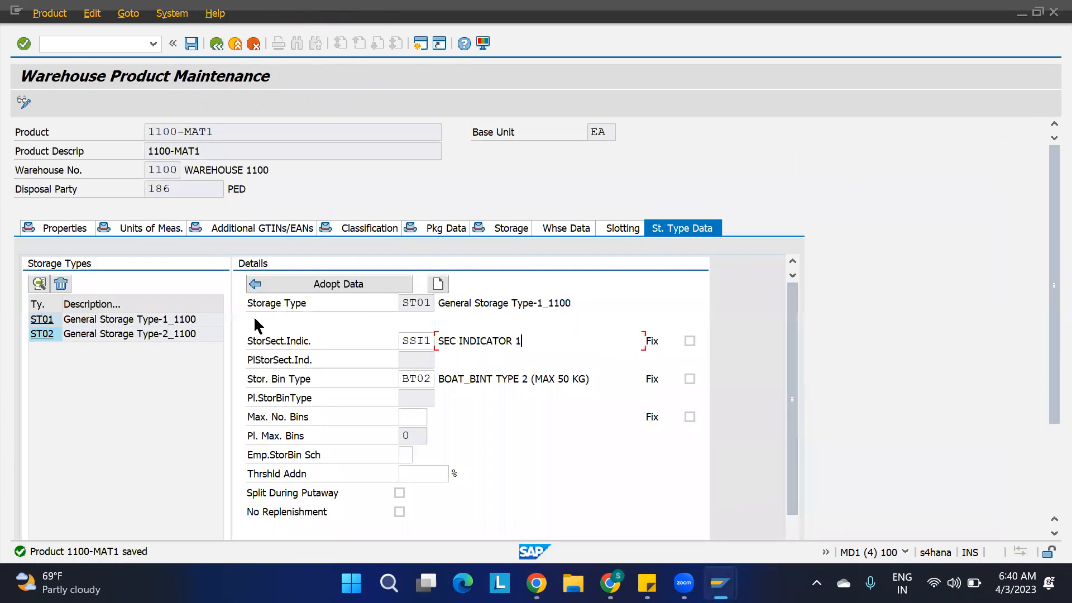
pyautogui.click(43, 321)
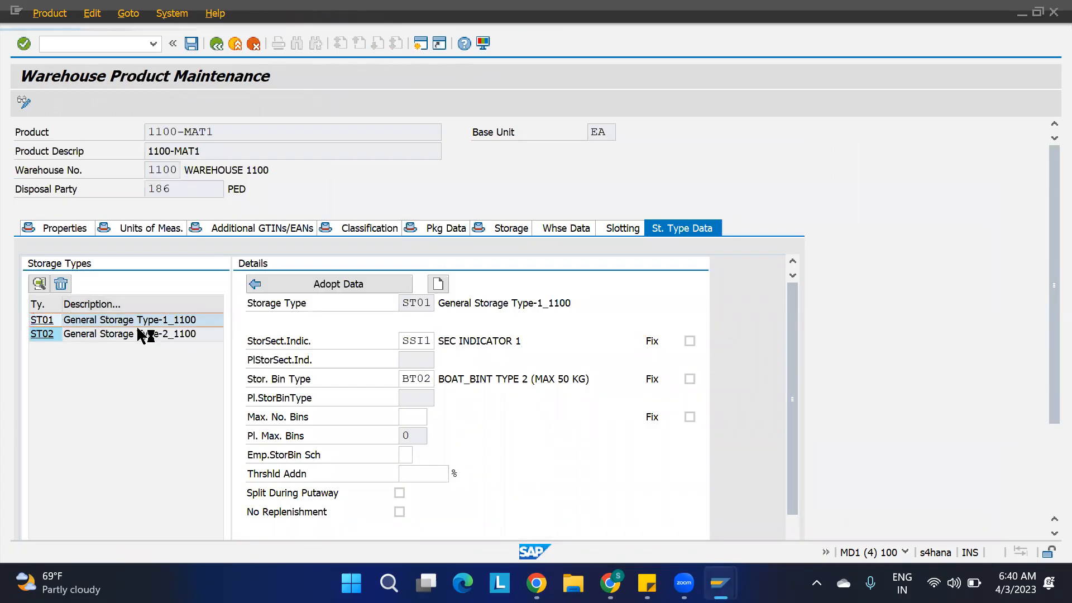
# Switch to warehouse task creation, create the putaway task for product 1100-MAT1 and widen the destination bin column to read the proposed bin.
pyautogui.click(432, 340)
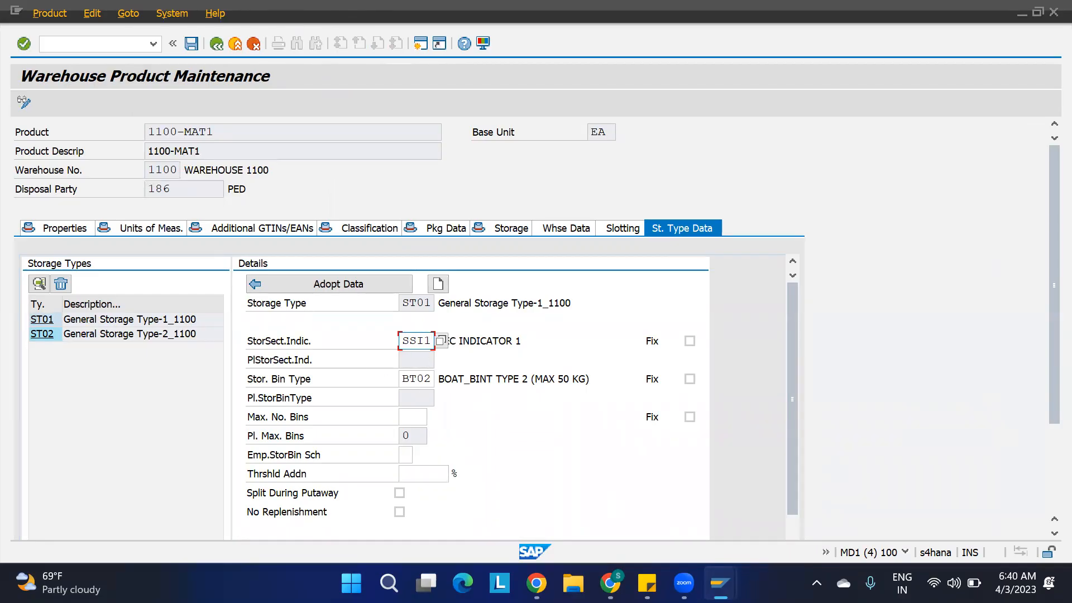
pyautogui.moveTo(721, 583)
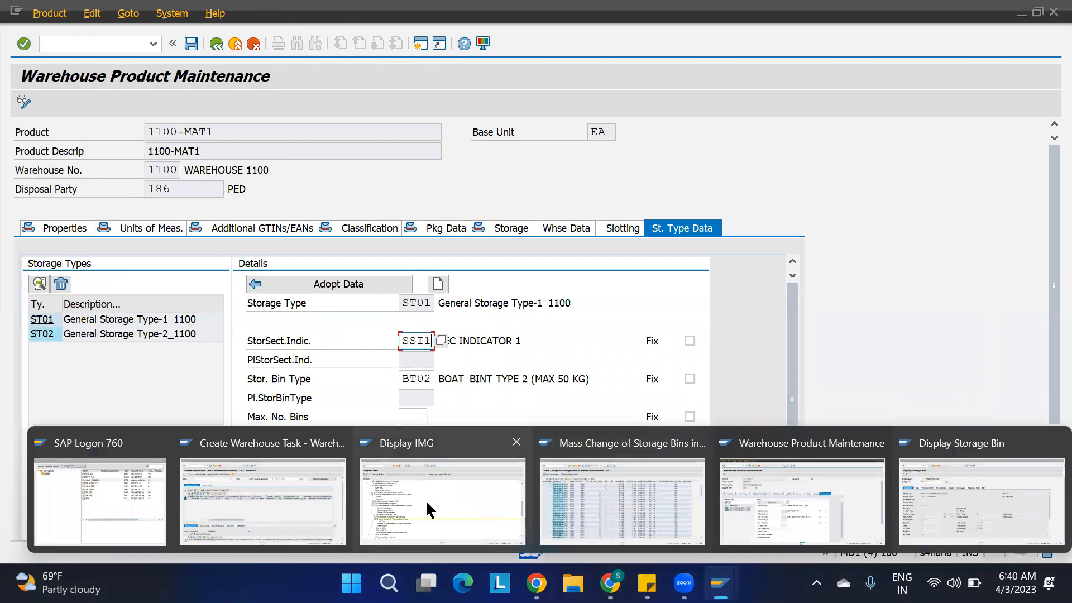
pyautogui.click(308, 504)
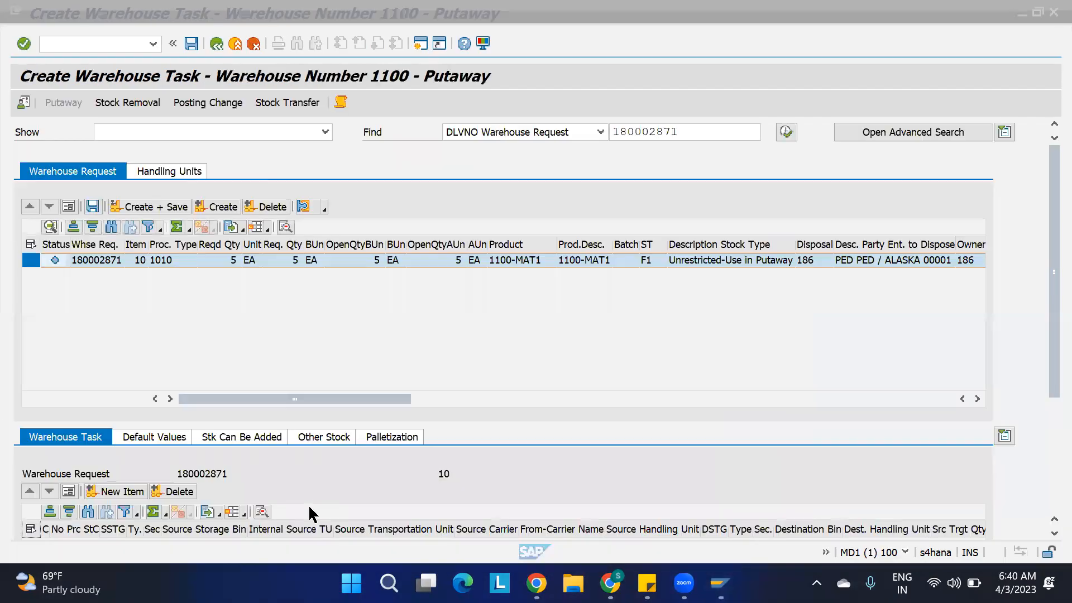
pyautogui.click(223, 208)
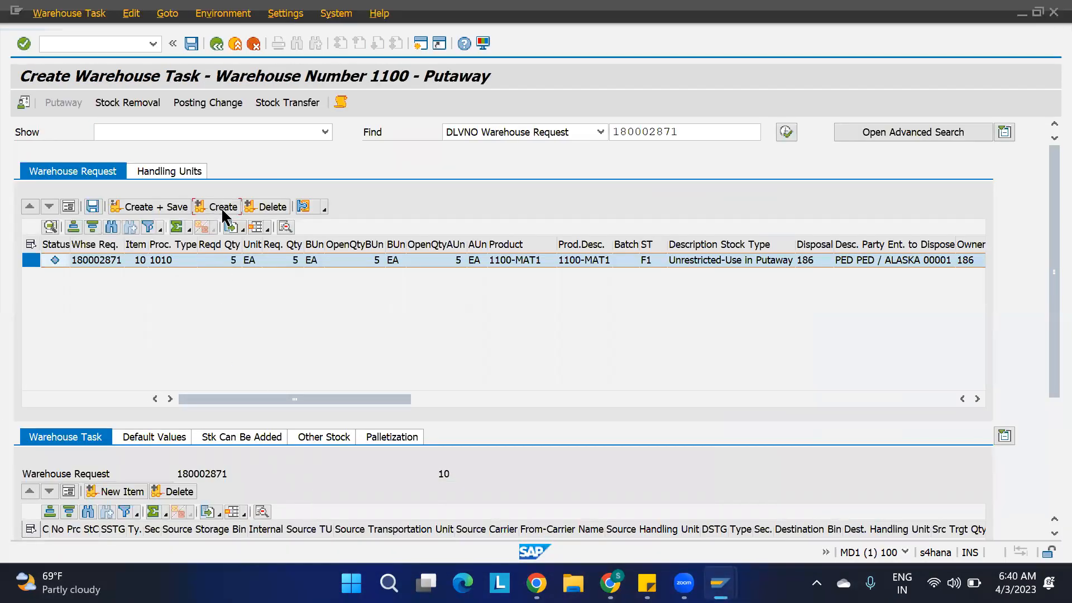
pyautogui.moveTo(1047, 311); pyautogui.dragTo(1044, 408)
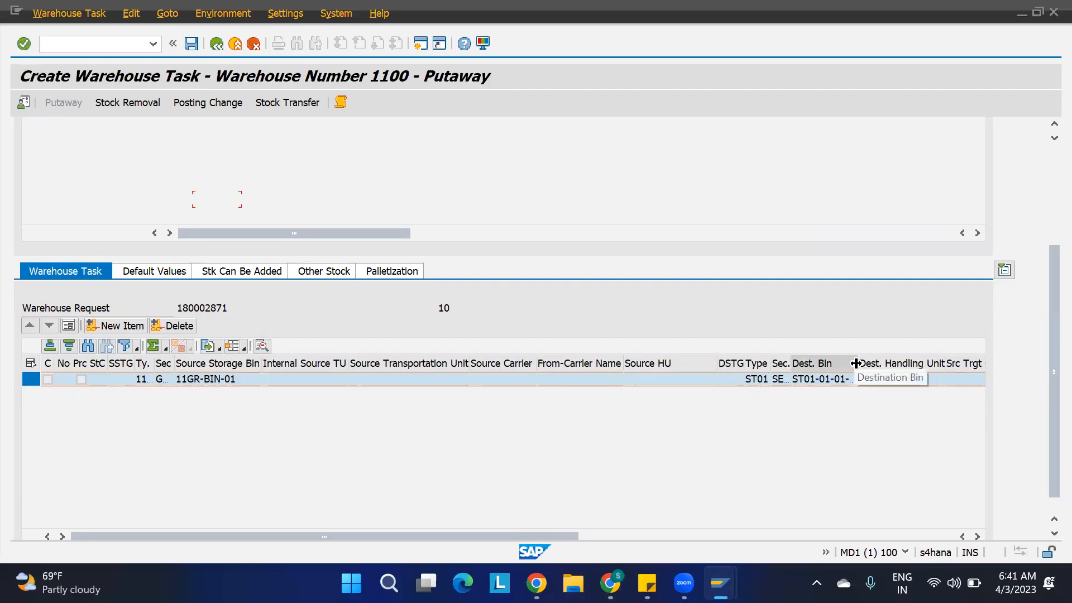
pyautogui.moveTo(855, 363); pyautogui.dragTo(885, 363)
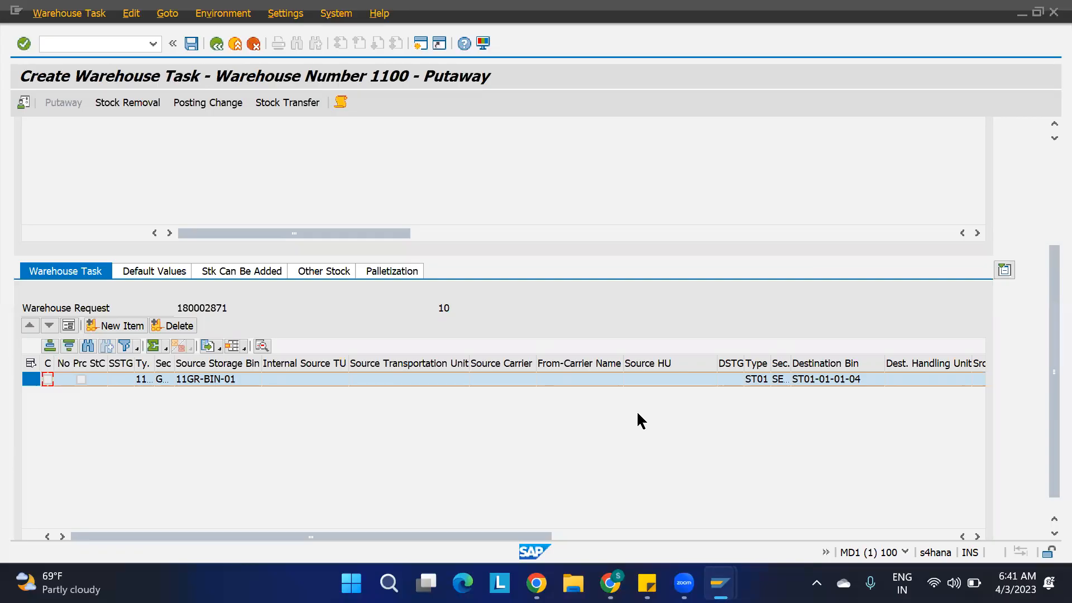
# In warehouse product maintenance, set the storage bin type of 1100-MAT1 for storage type ST01 to BT01.
pyautogui.moveTo(720, 583)
pyautogui.click(780, 485)
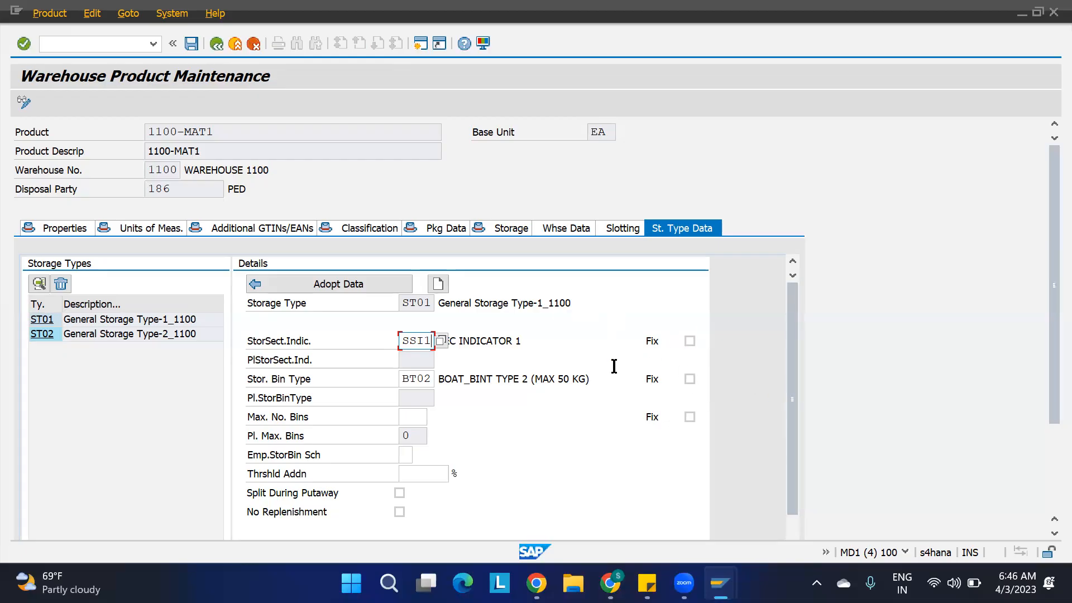
pyautogui.click(431, 379)
pyautogui.press('BackSpace')
pyautogui.write('1')
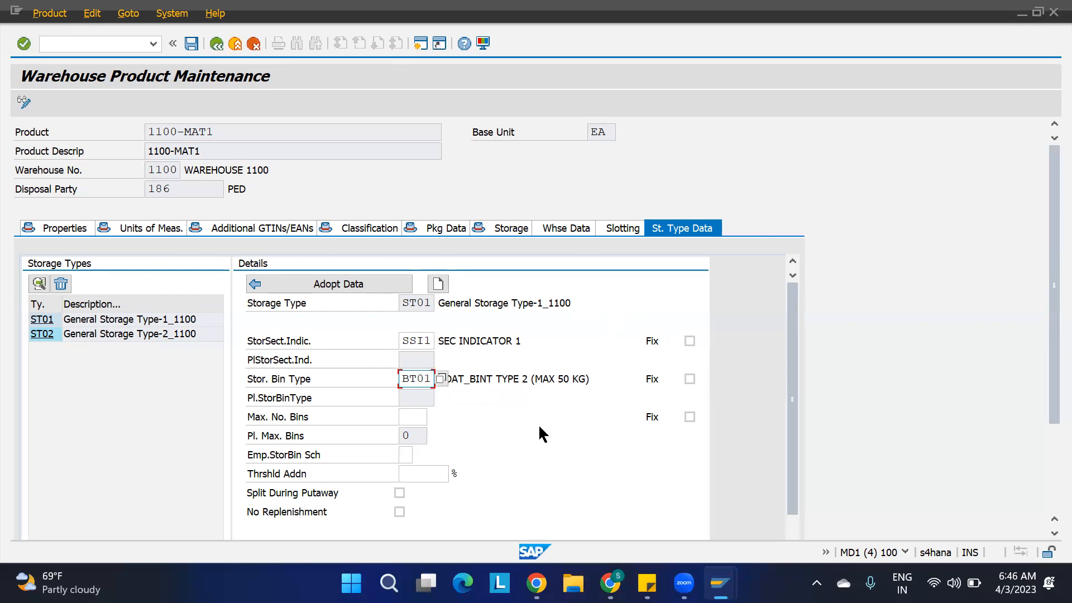
# Try to change all listed ST01 bins in the storage bin mass change, and return to warehouse product maintenance.
pyautogui.moveTo(720, 584)
pyautogui.click(621, 491)
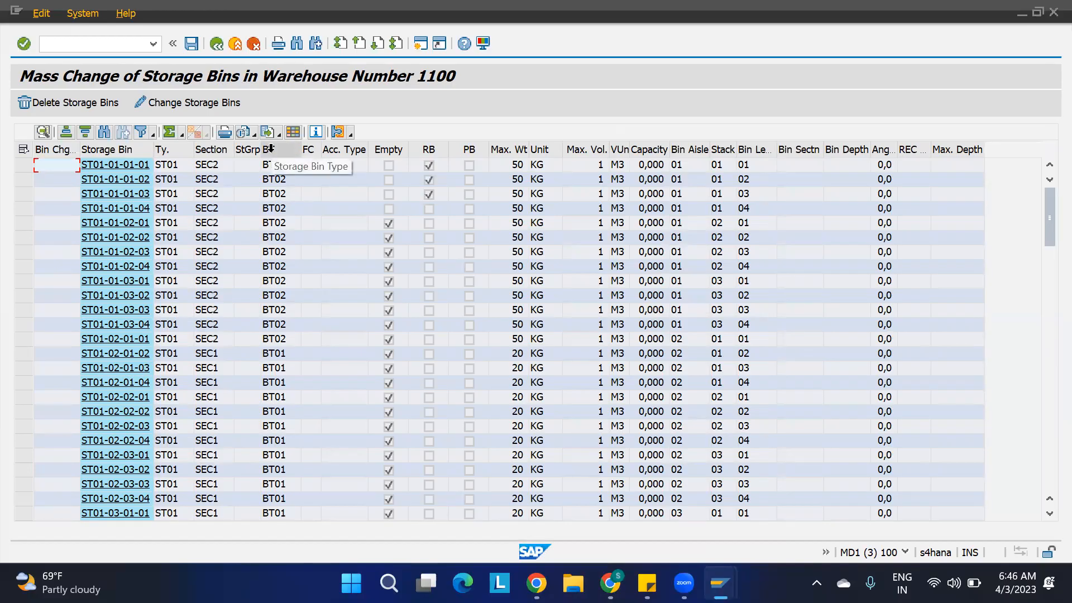
pyautogui.click(22, 151)
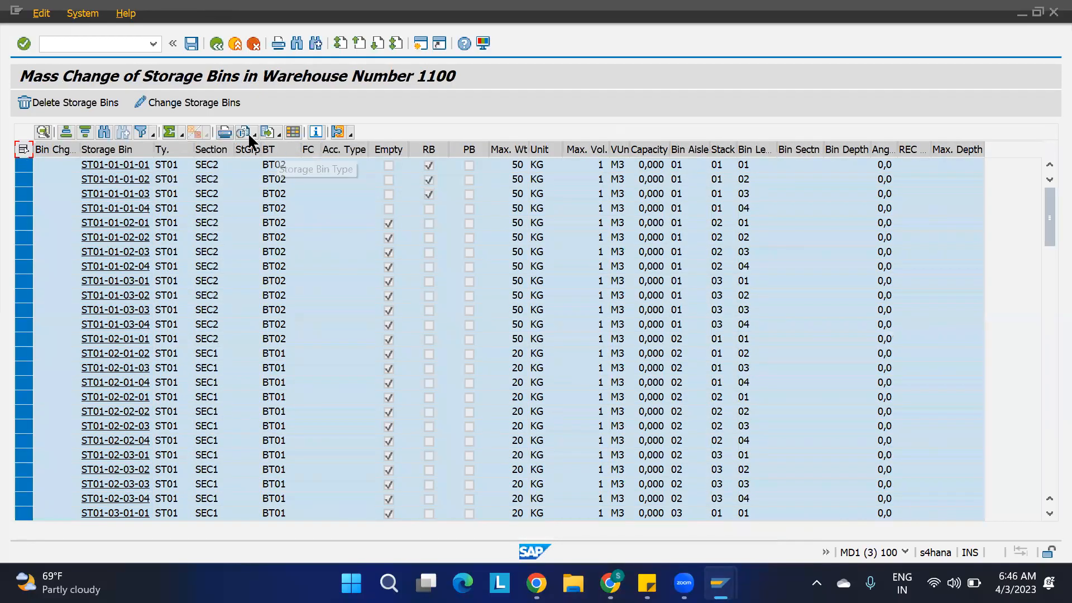
pyautogui.click(182, 106)
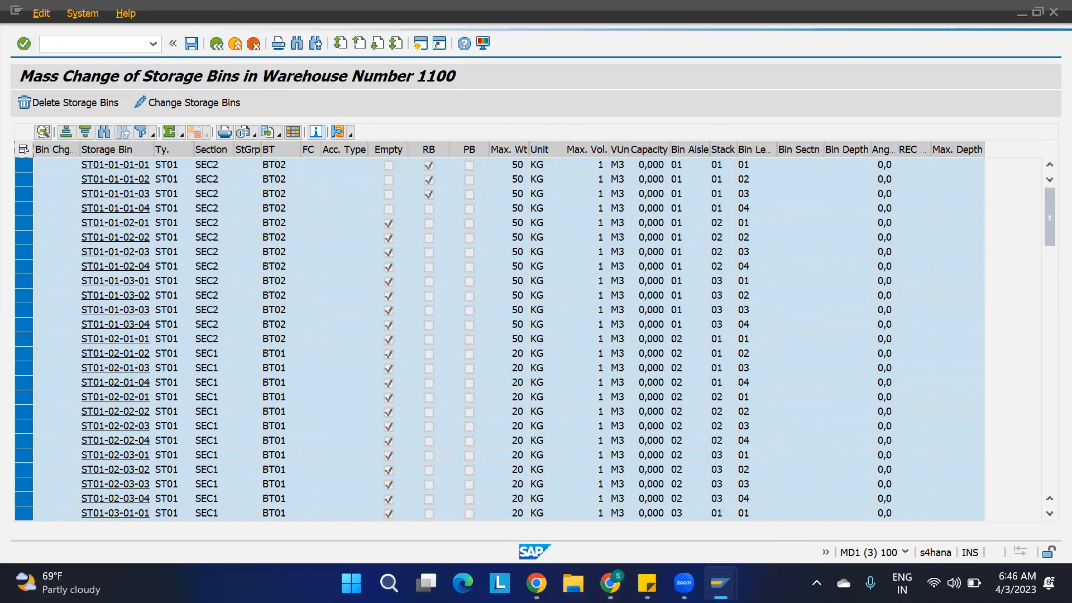
pyautogui.moveTo(719, 584)
pyautogui.click(637, 522)
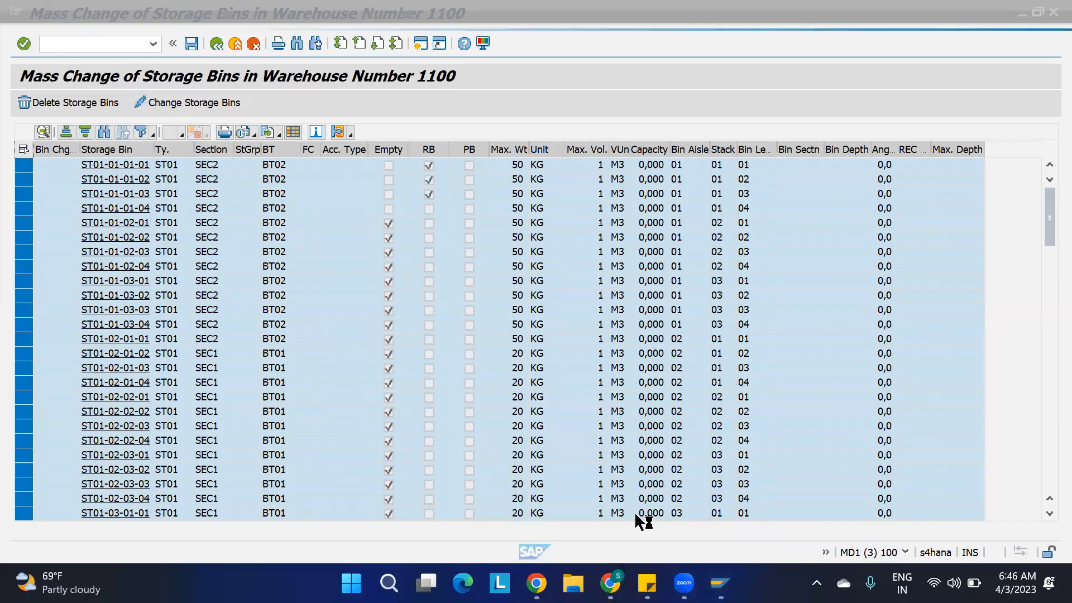
pyautogui.click(782, 507)
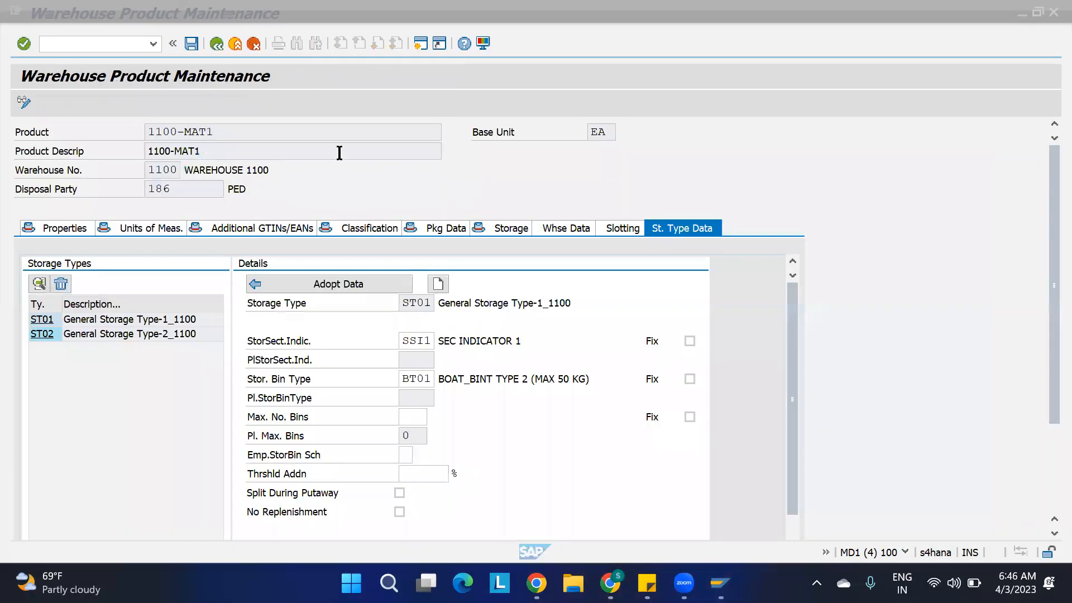
# Log off from the SAP system without saving the product change and bring up SAP Logon.
pyautogui.click(162, 16)
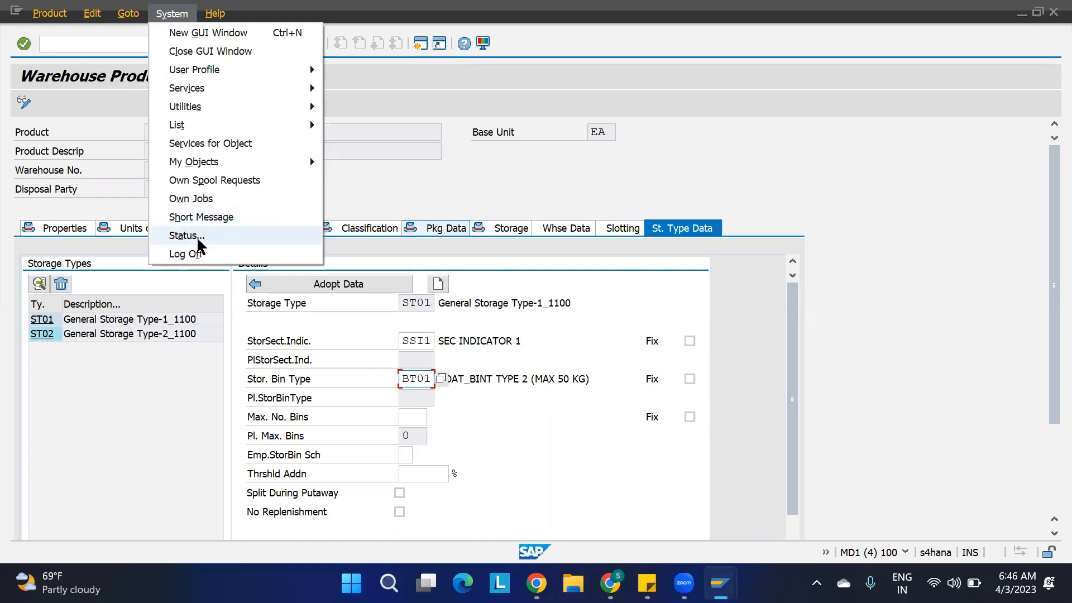
pyautogui.click(190, 254)
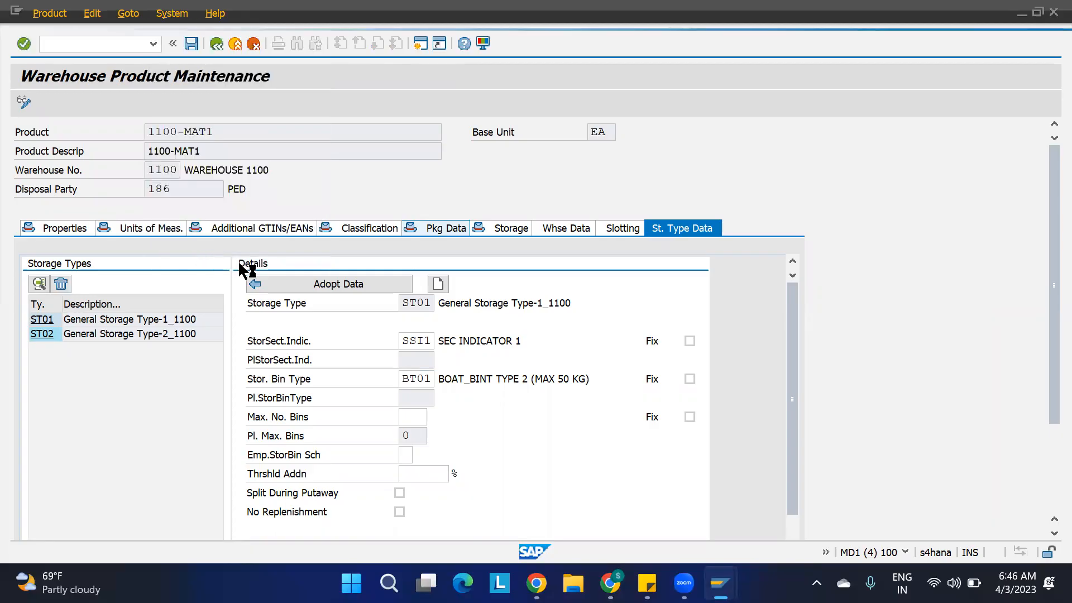
pyautogui.click(673, 368)
pyautogui.click(608, 581)
pyautogui.click(719, 583)
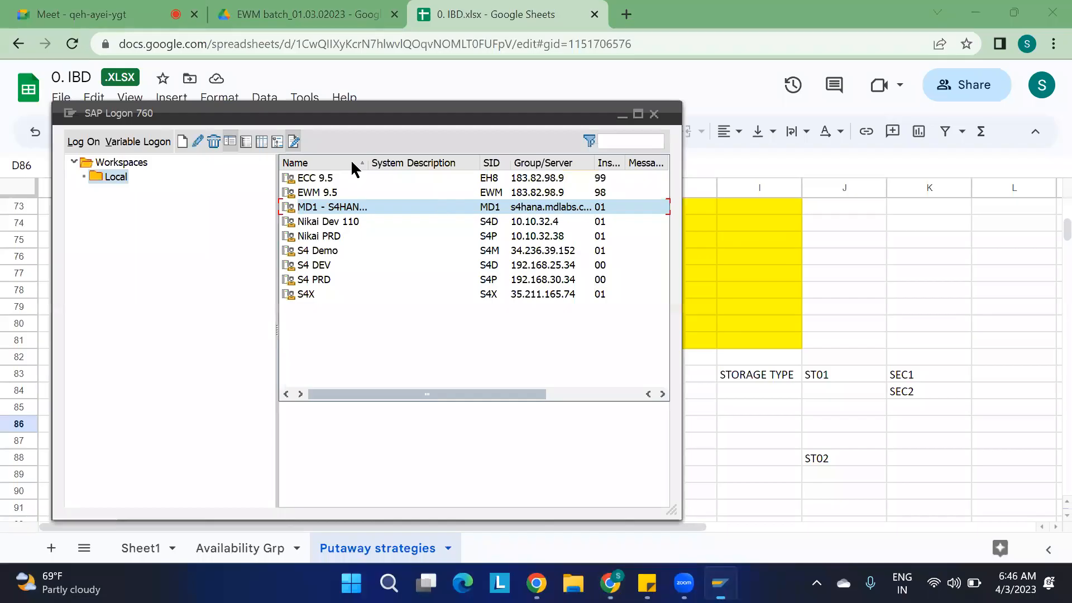
# Open the MD1 S/4HANA system connection and log on by entering the account password.
pyautogui.doubleClick(315, 206)
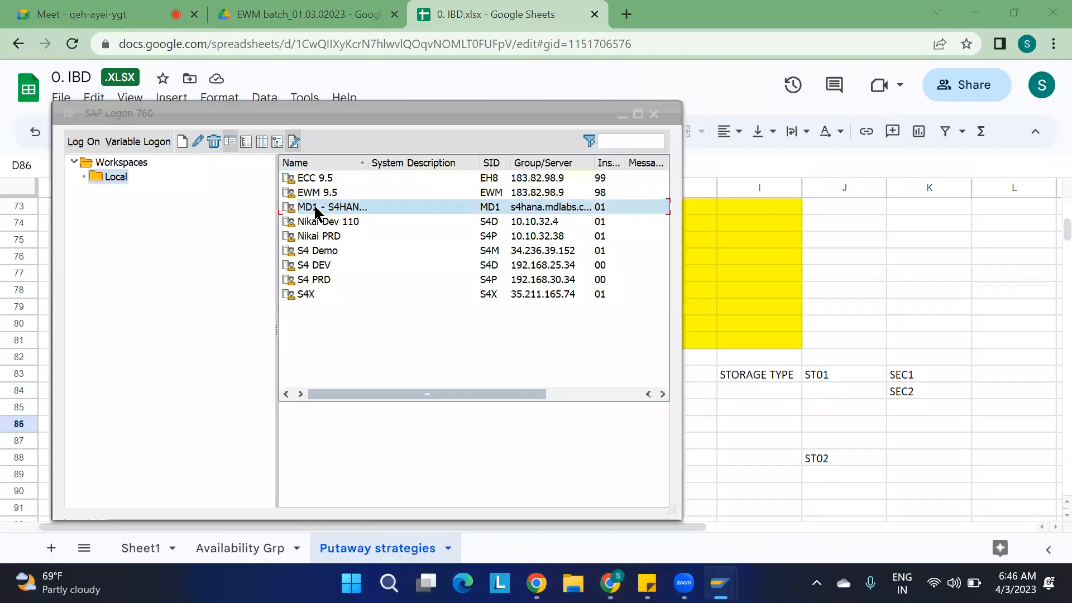
pyautogui.press('Down')
pyautogui.press('Tab')
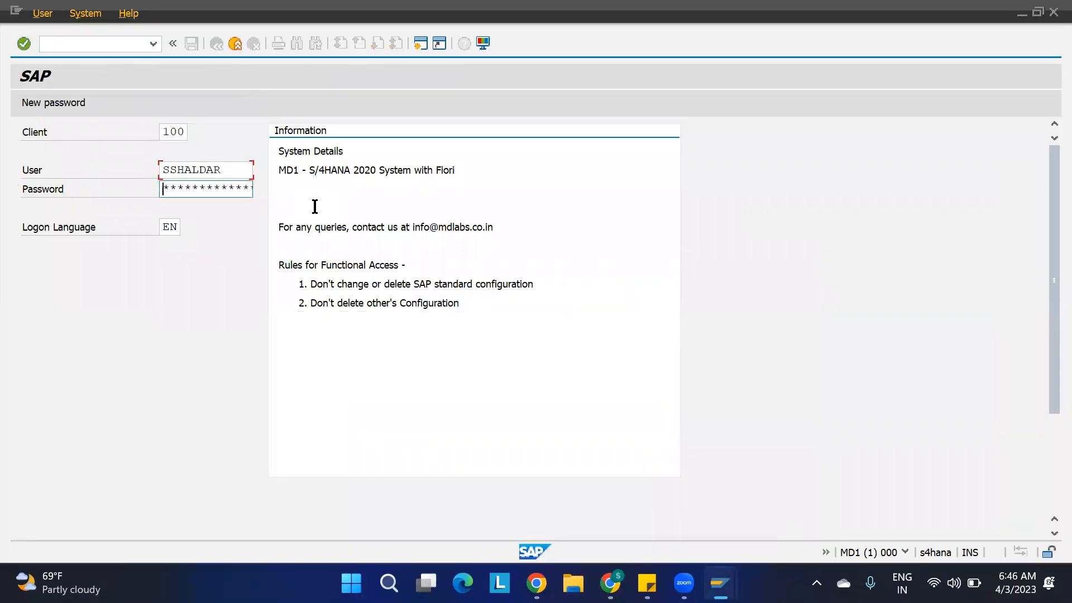
pyautogui.press('capslock')
pyautogui.write('*******')
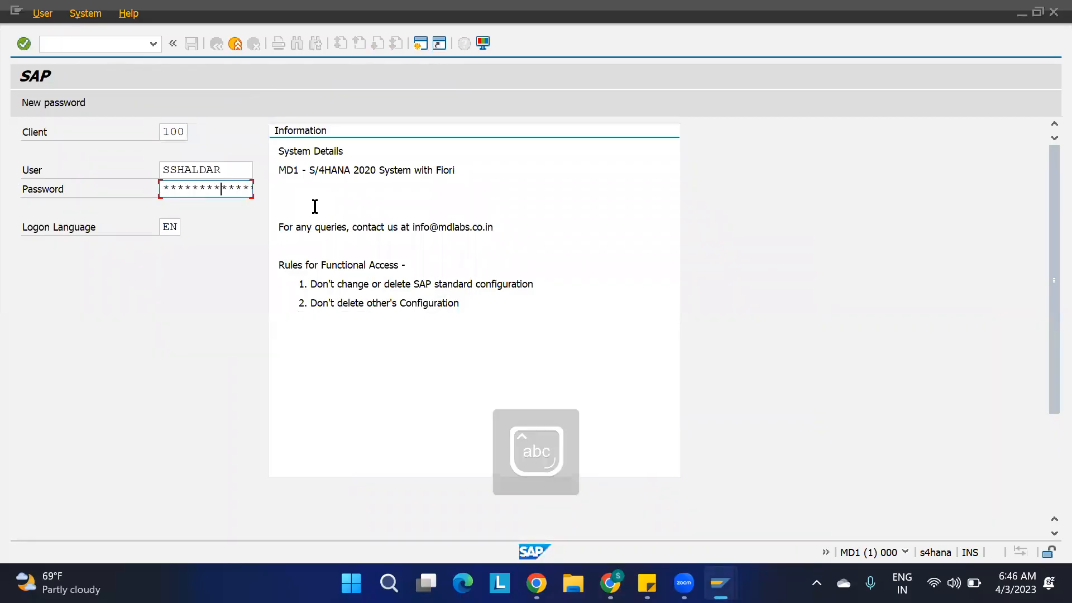
pyautogui.press('Return')
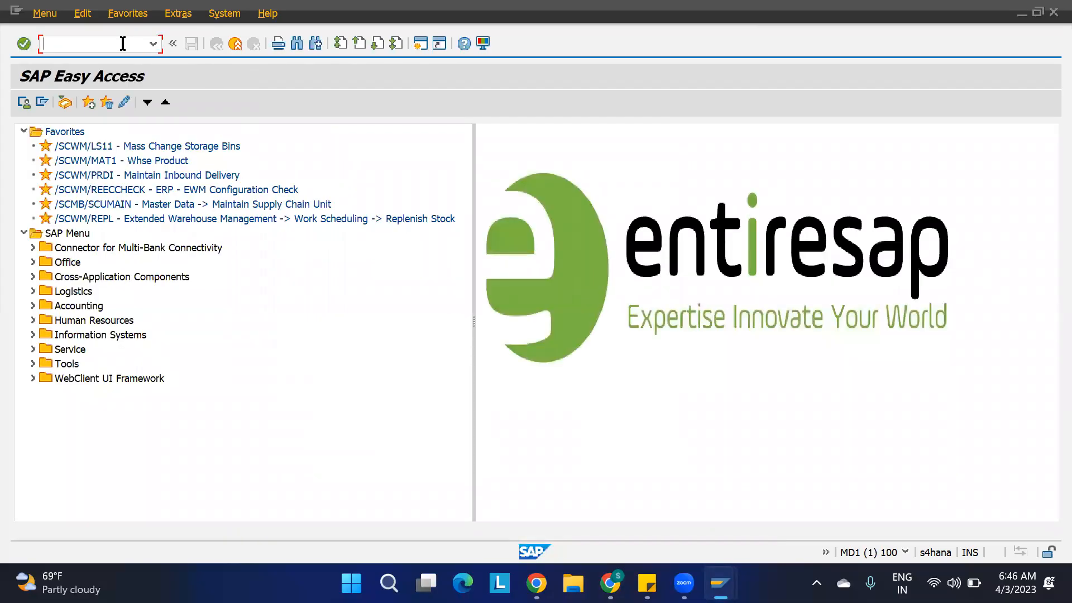
# Start transaction /nscwm-style bin mass change /n/scwm/ls11 and list the bins of warehouse 1100, storage type ST01.
pyautogui.write('/n/scwm/ls11')
pyautogui.press('Return')
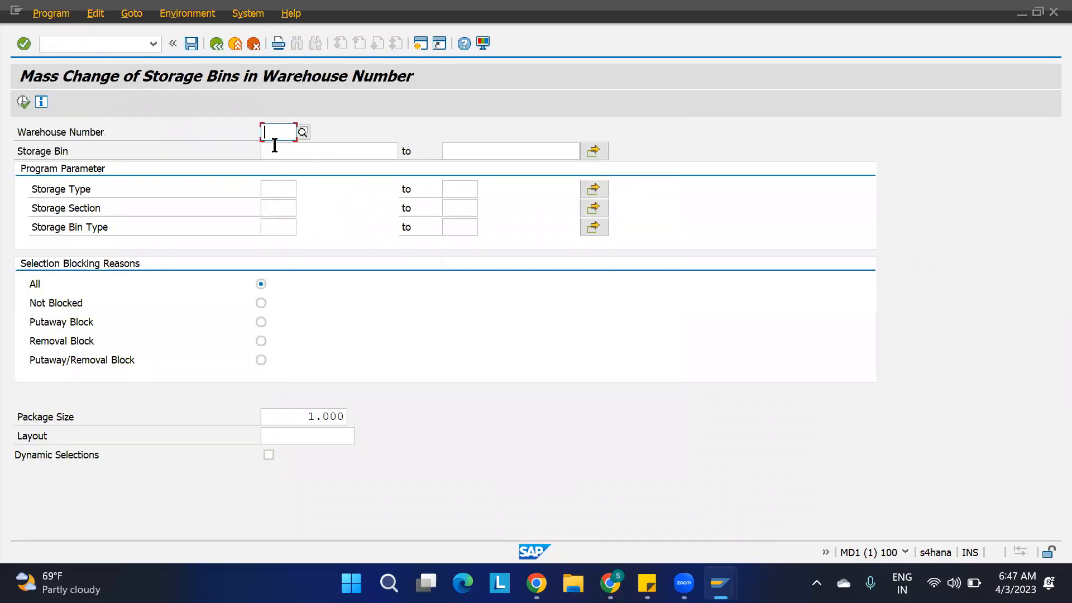
pyautogui.write('1100')
pyautogui.press('Tab')
pyautogui.press('Tab')
pyautogui.press('Tab')
pyautogui.write('st01')
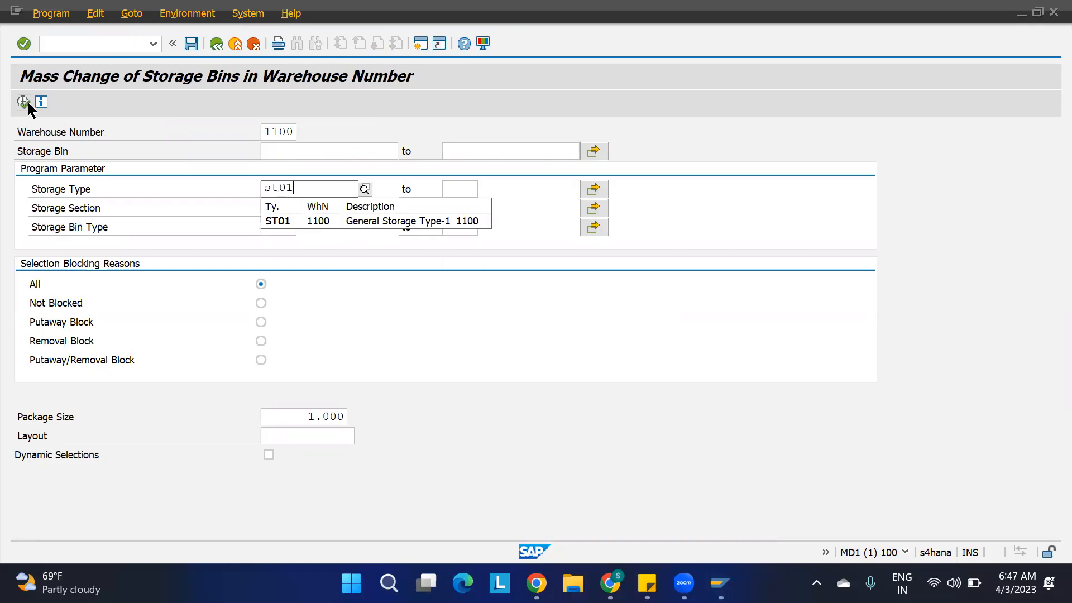
pyautogui.click(23, 102)
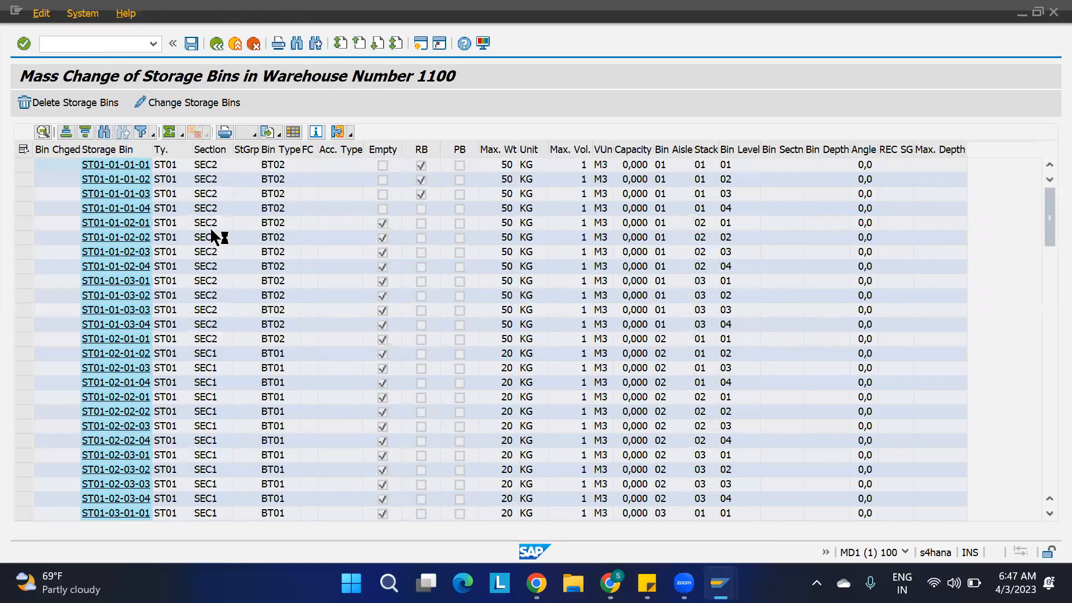
# Set storage bin type BT02 for all listed ST01 bins, save the changes and close the resulting log.
pyautogui.click(23, 149)
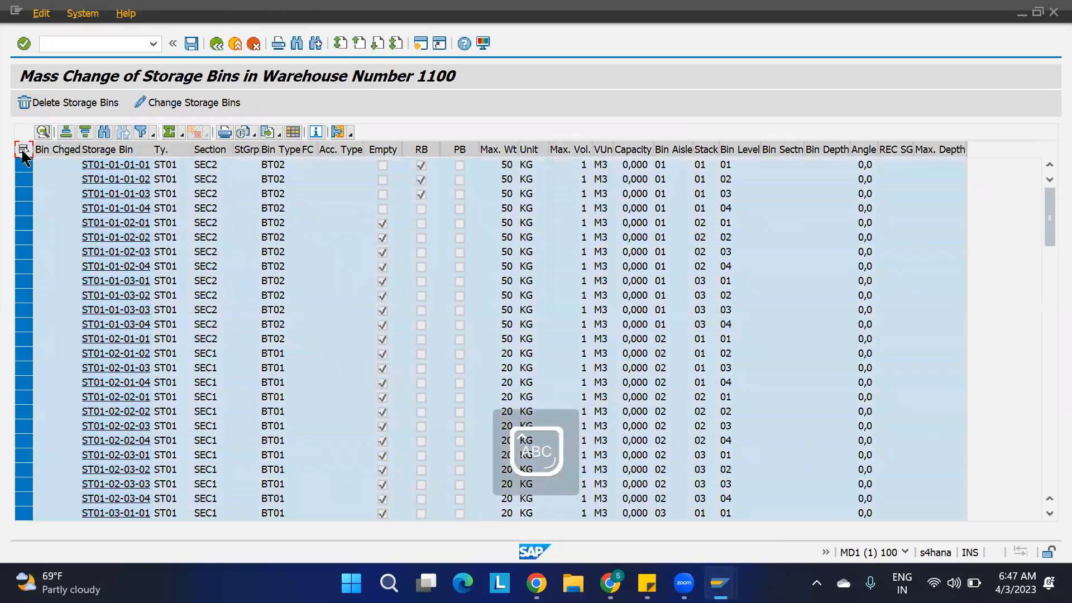
pyautogui.click(163, 101)
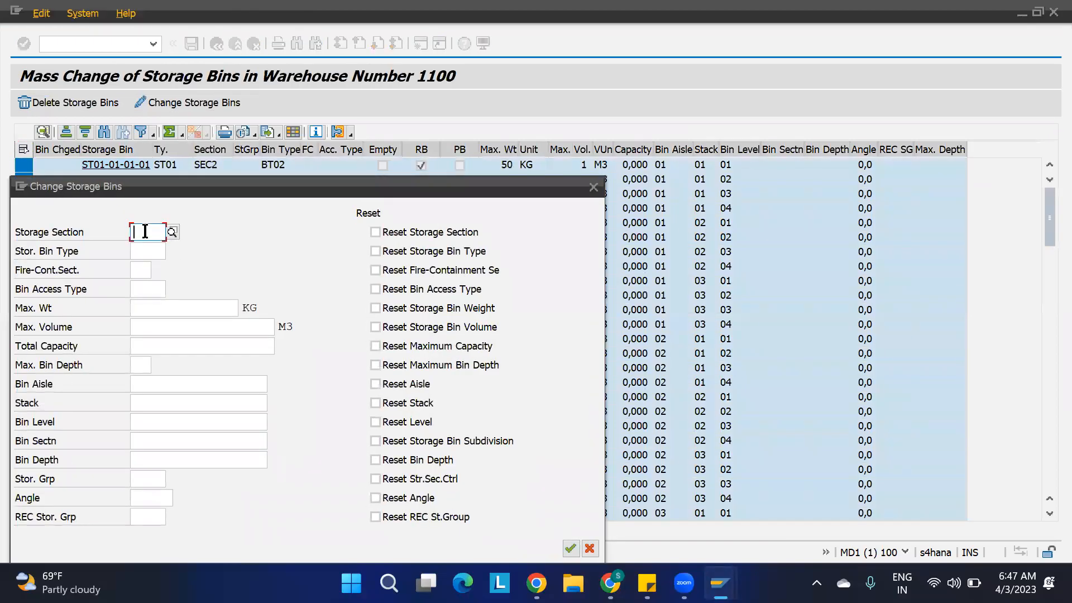
pyautogui.click(146, 251)
pyautogui.write('BT0')
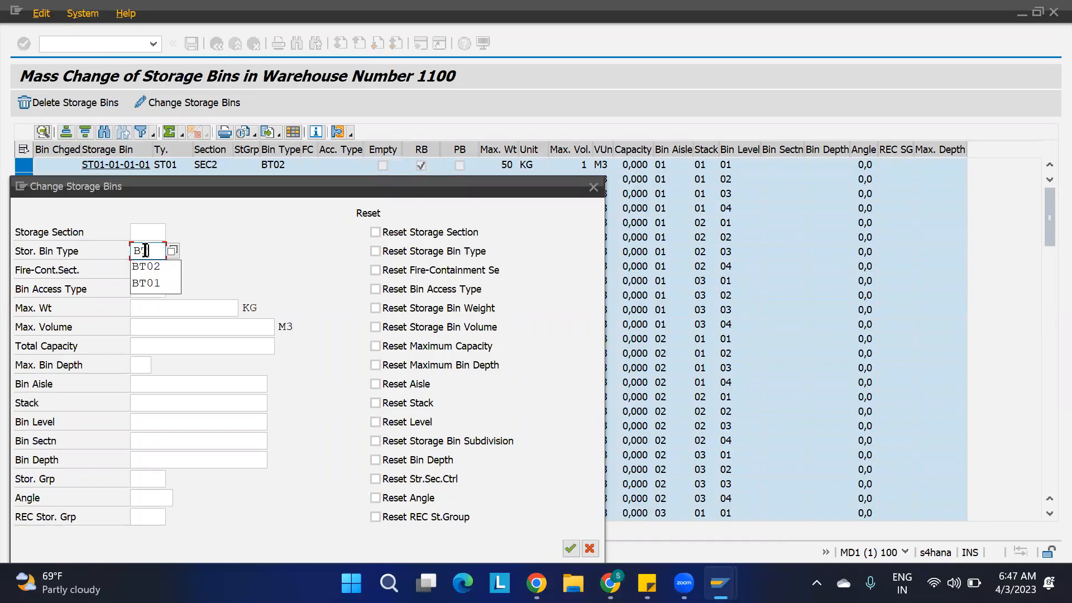
pyautogui.write('2')
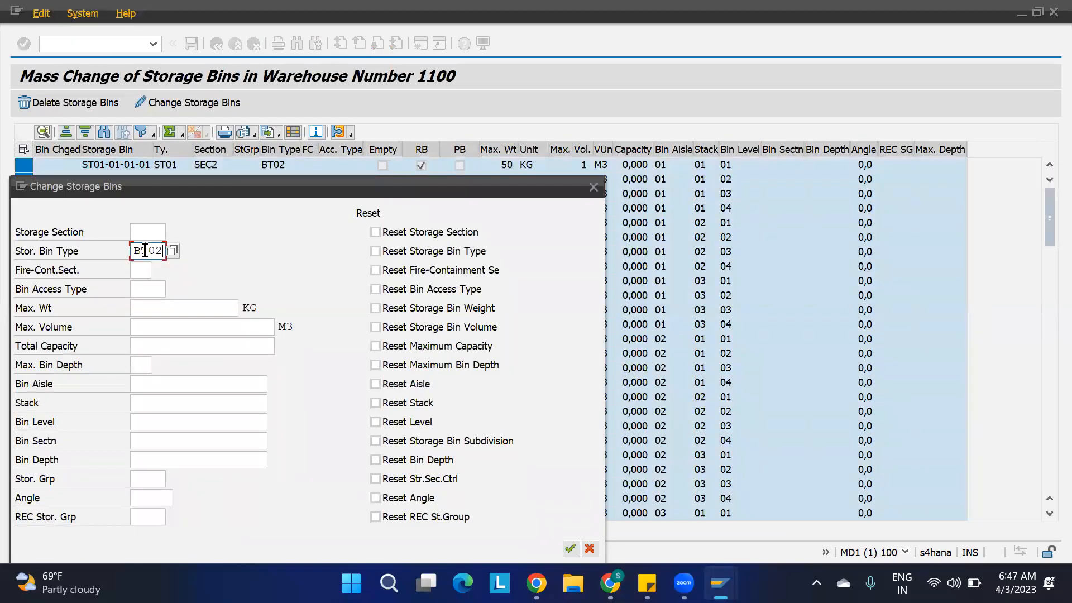
pyautogui.click(577, 551)
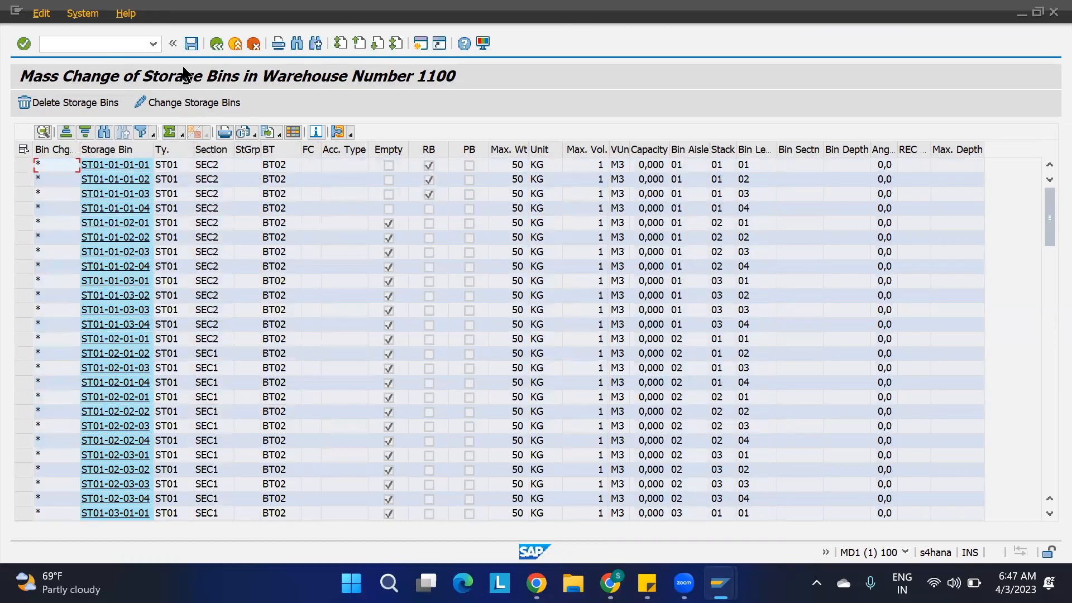
pyautogui.click(191, 43)
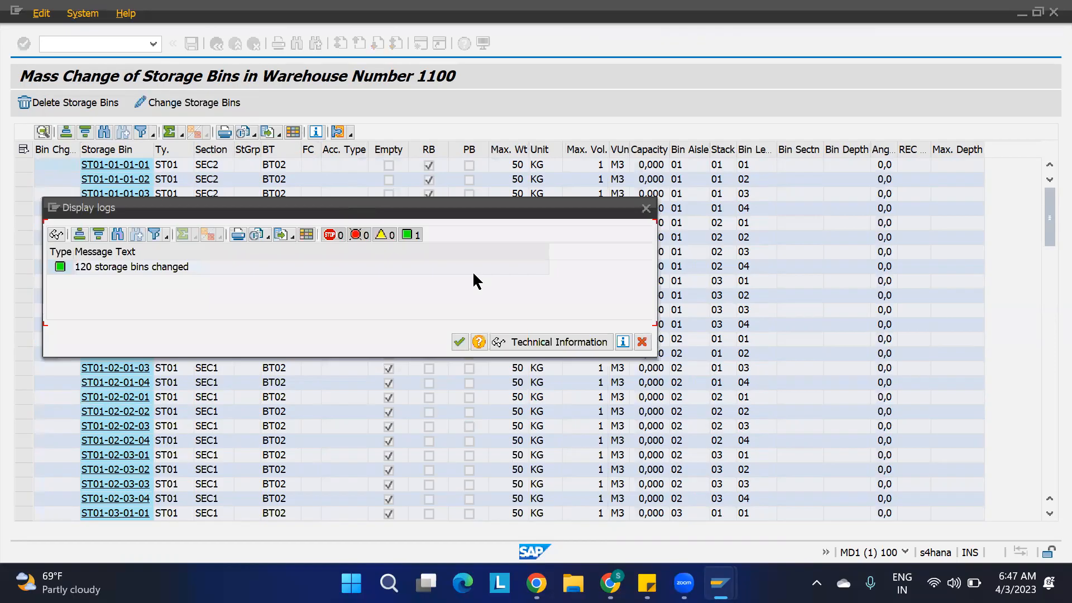
pyautogui.click(458, 341)
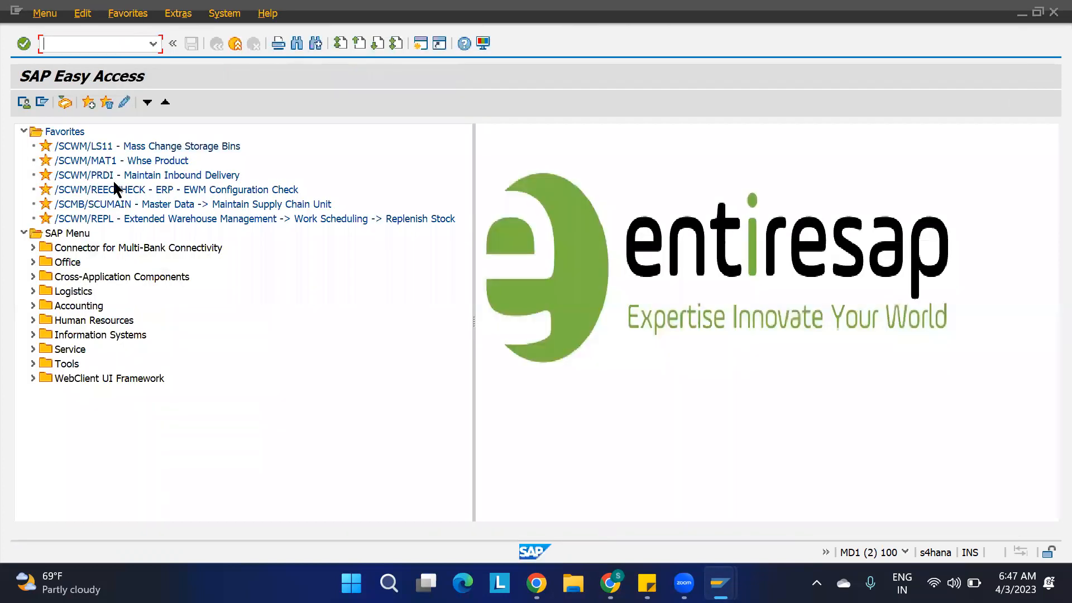
# Open product 1100-MAT1 for changing through /SCWM/MAT1 in a separate window and check its storage bin type for storage type ST01.
pyautogui.doubleClick(114, 160)
pyautogui.press('space')
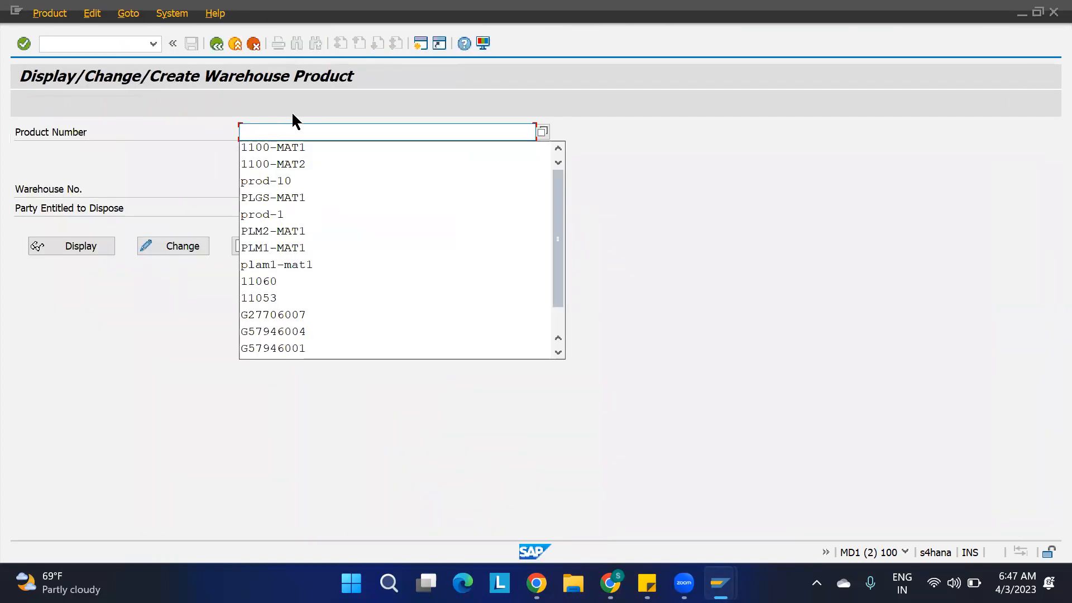
pyautogui.press('Down')
pyautogui.press('Return')
pyautogui.press('Return')
pyautogui.click(184, 245)
pyautogui.click(703, 230)
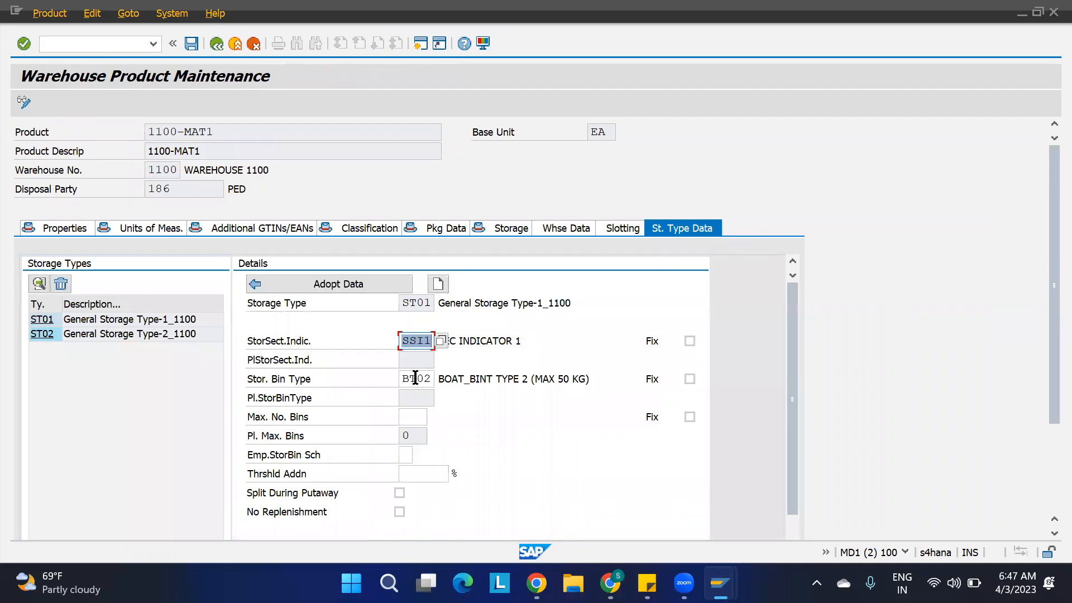
pyautogui.click(429, 305)
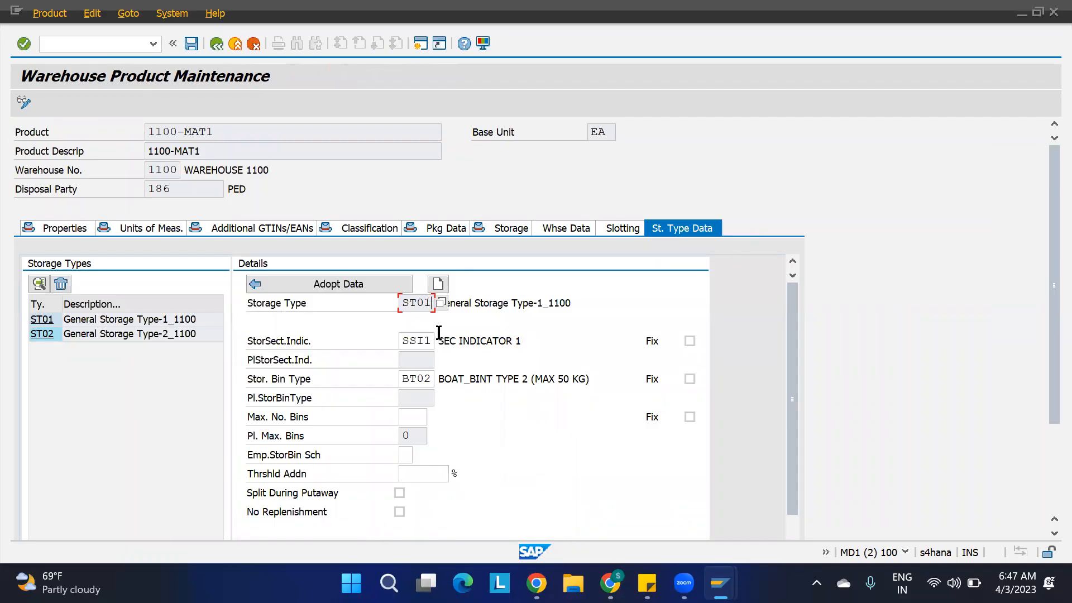
pyautogui.click(433, 380)
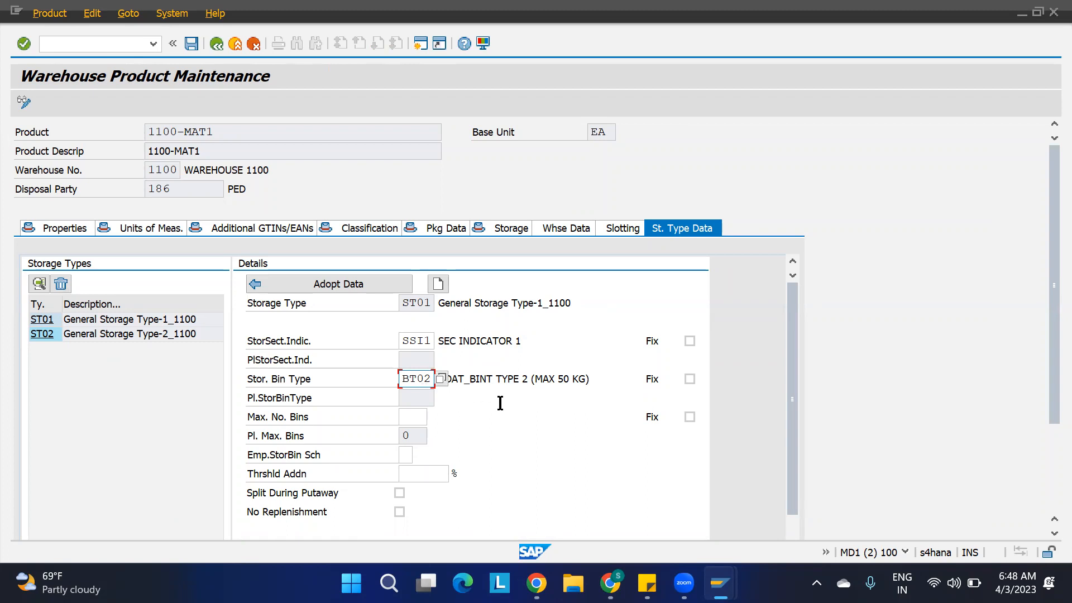
pyautogui.click(720, 583)
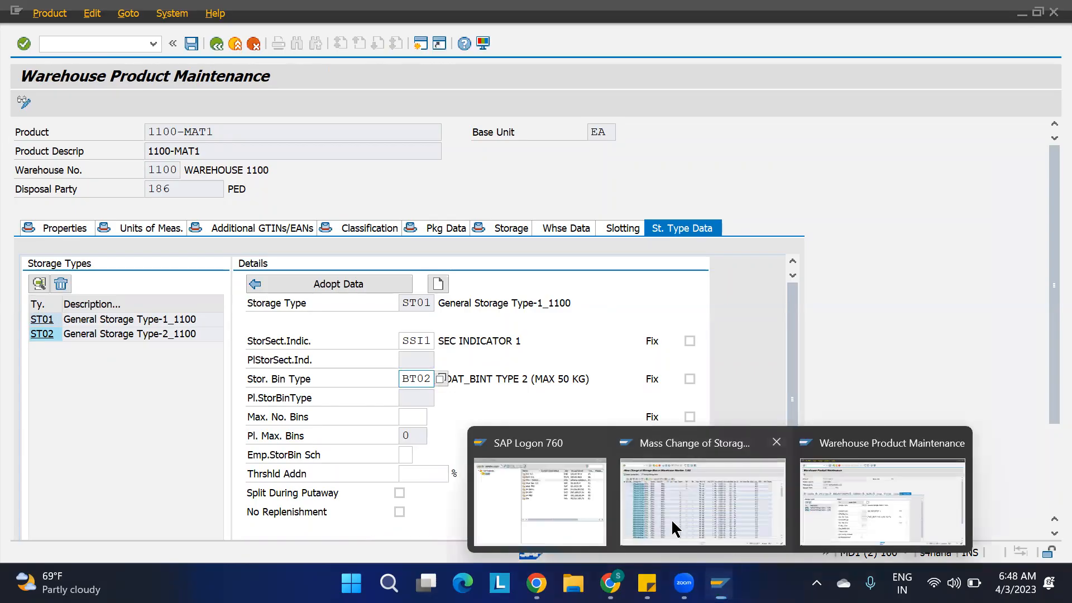
# Return to the mass change of storage bins and list the bins of warehouse 1100, storage type ST01, again.
pyautogui.click(675, 529)
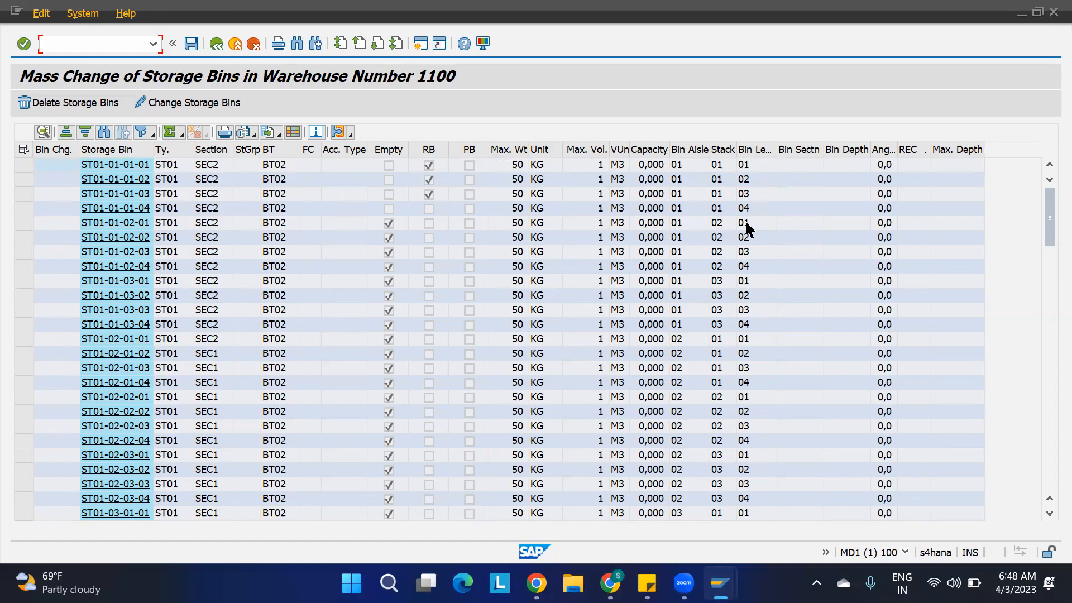
pyautogui.click(591, 165)
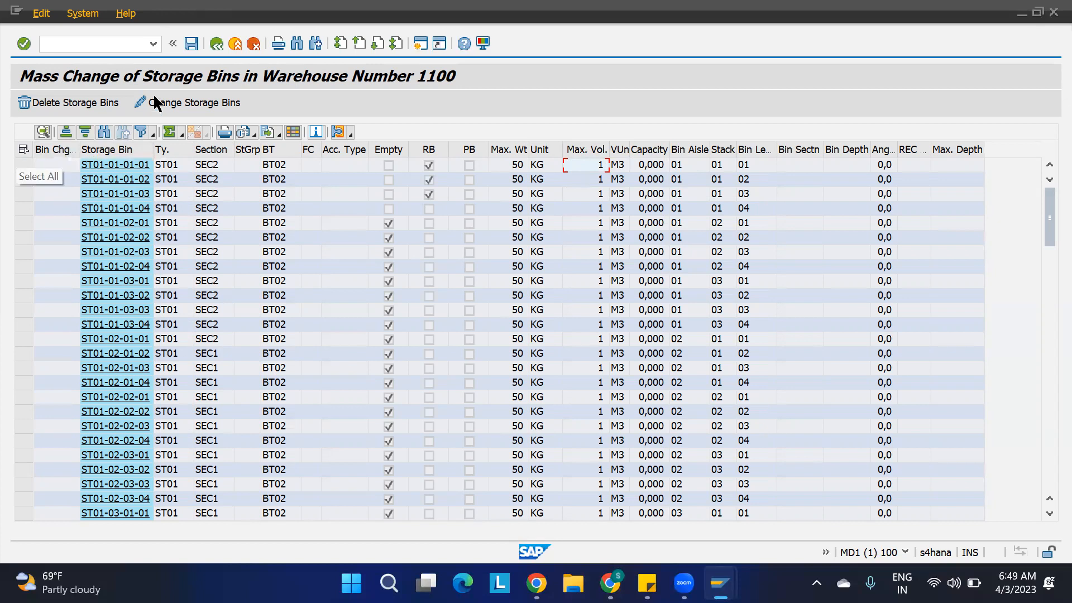
pyautogui.click(217, 45)
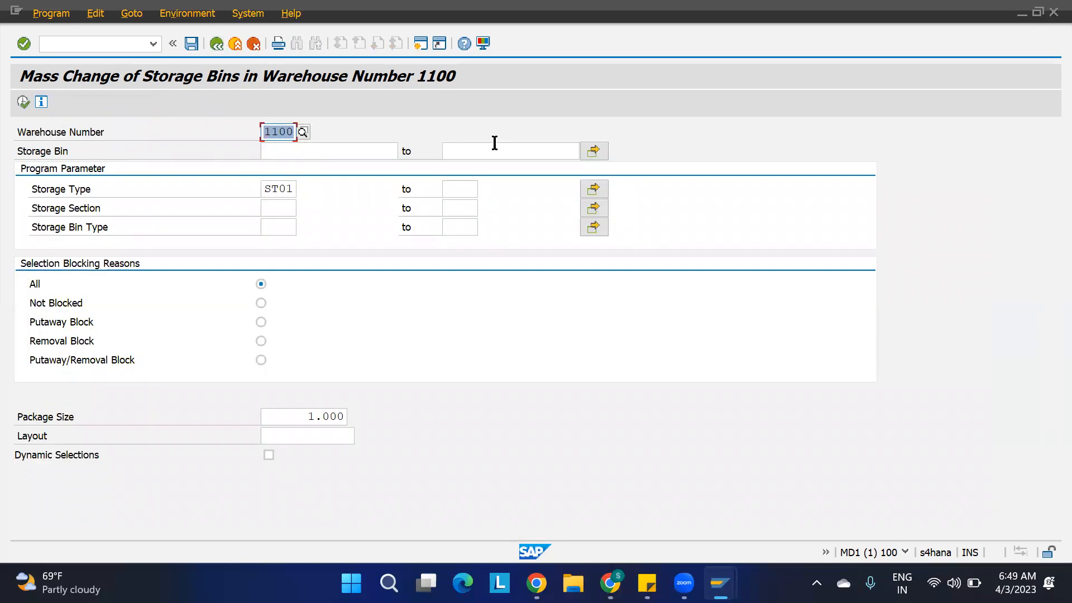
pyautogui.click(595, 151)
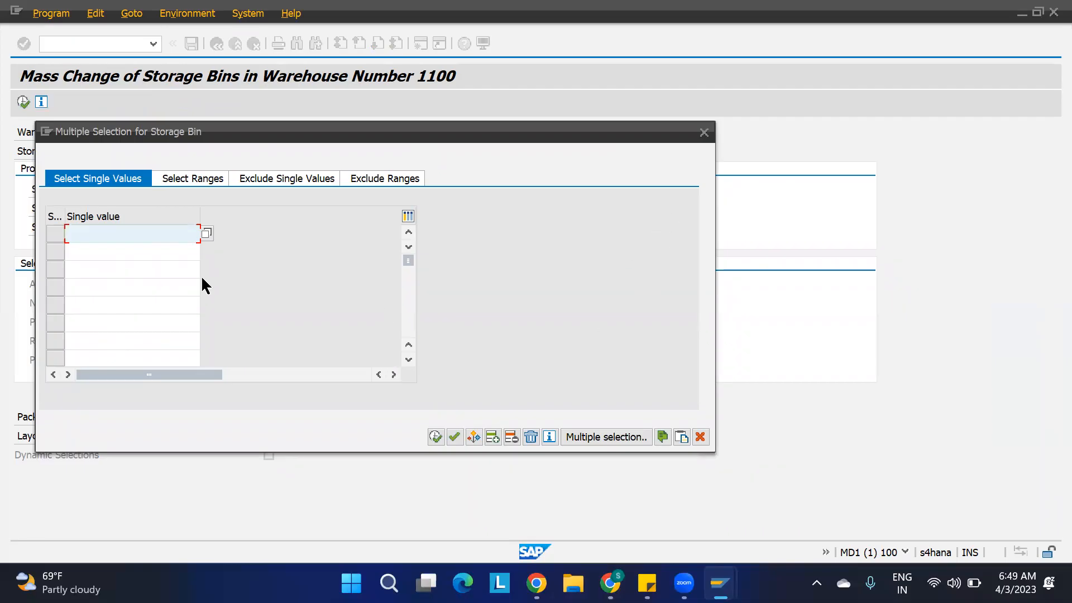
pyautogui.click(702, 134)
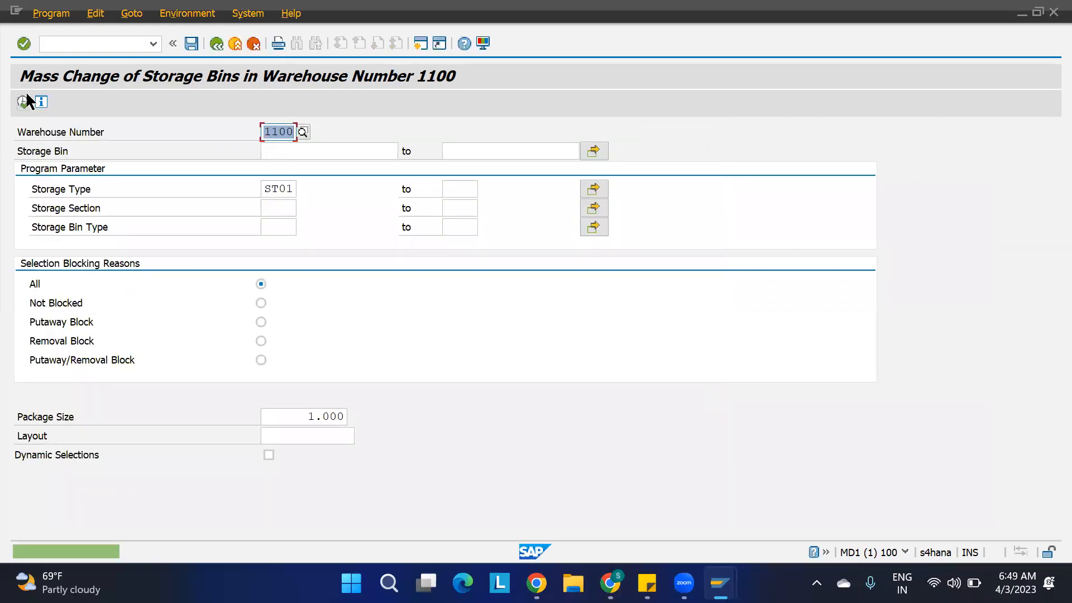
pyautogui.click(26, 100)
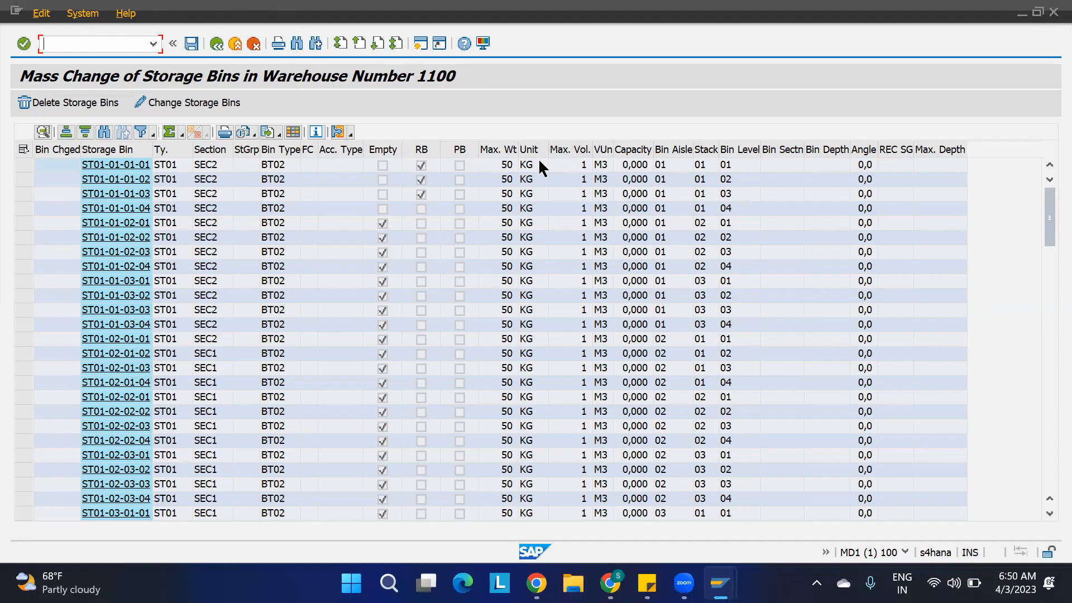
# Check the maximum volume and maximum weight of the ST01 bins, save the bin list and close the log.
pyautogui.click(569, 149)
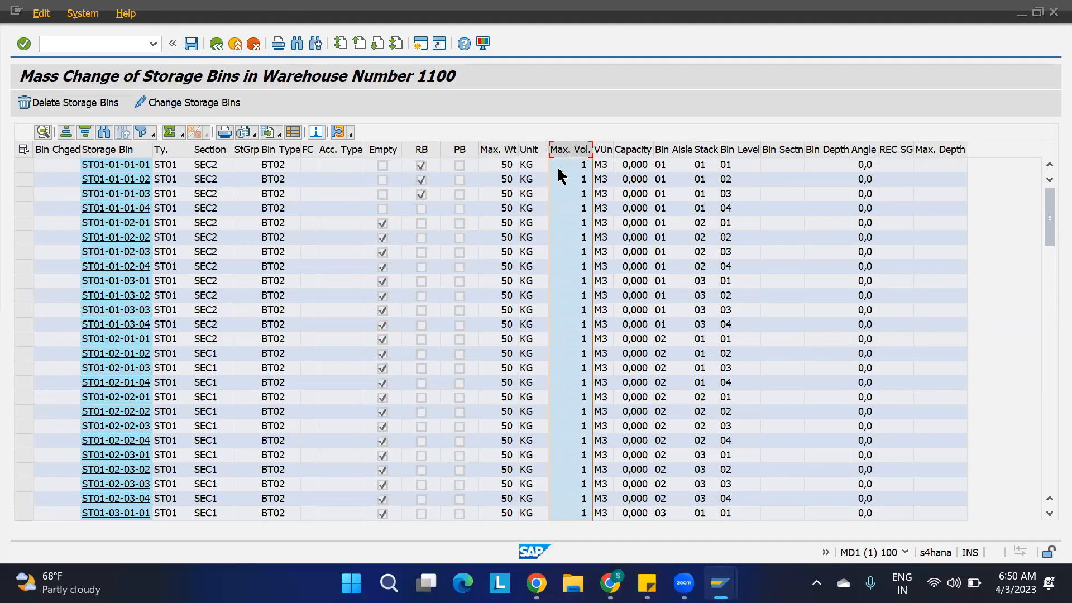
pyautogui.click(564, 167)
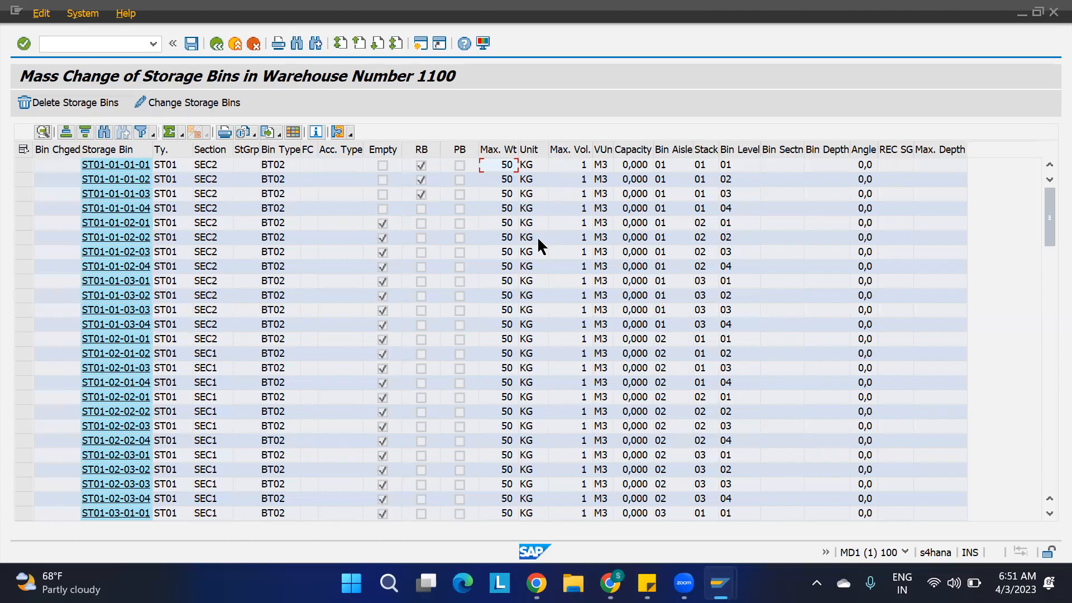
pyautogui.hotkey('ctrl', 's')
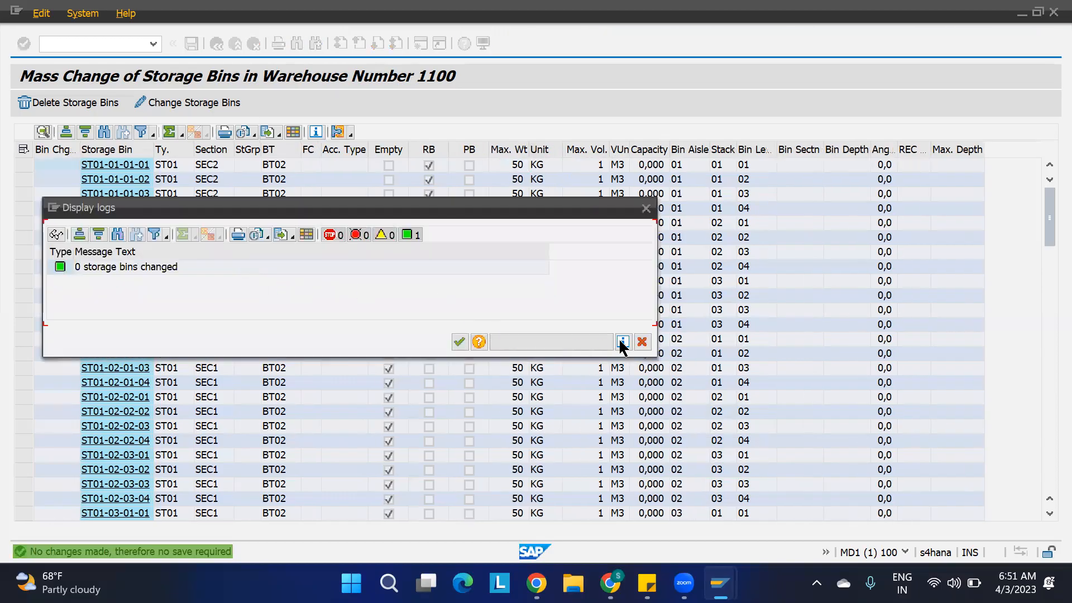
pyautogui.click(642, 342)
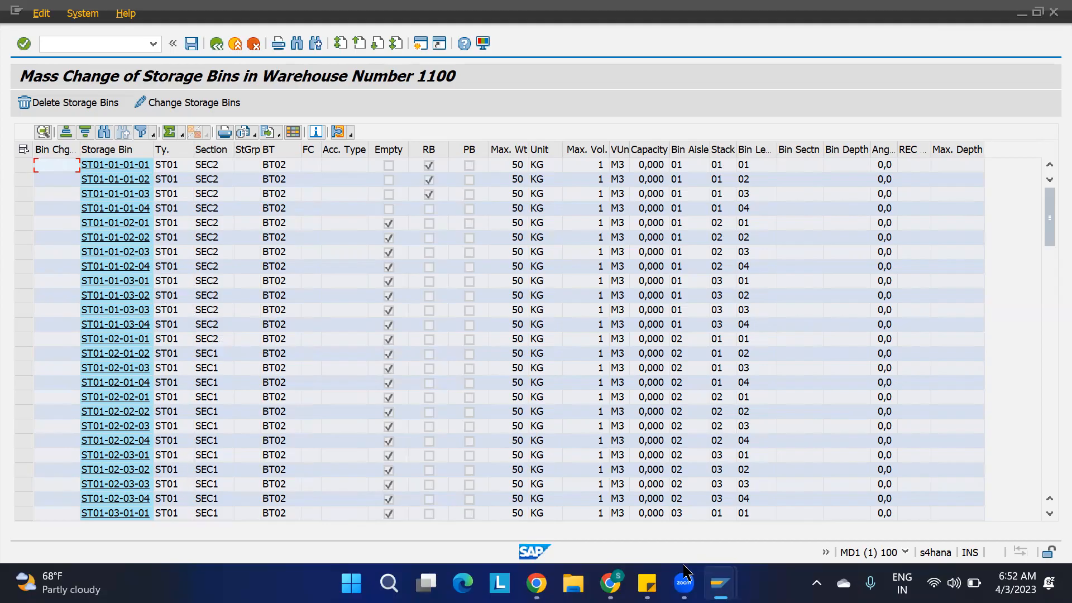
# Check the storage section indicator and storage bin type of product 1100-MAT1 for storage type ST01.
pyautogui.moveTo(720, 583)
pyautogui.click(856, 488)
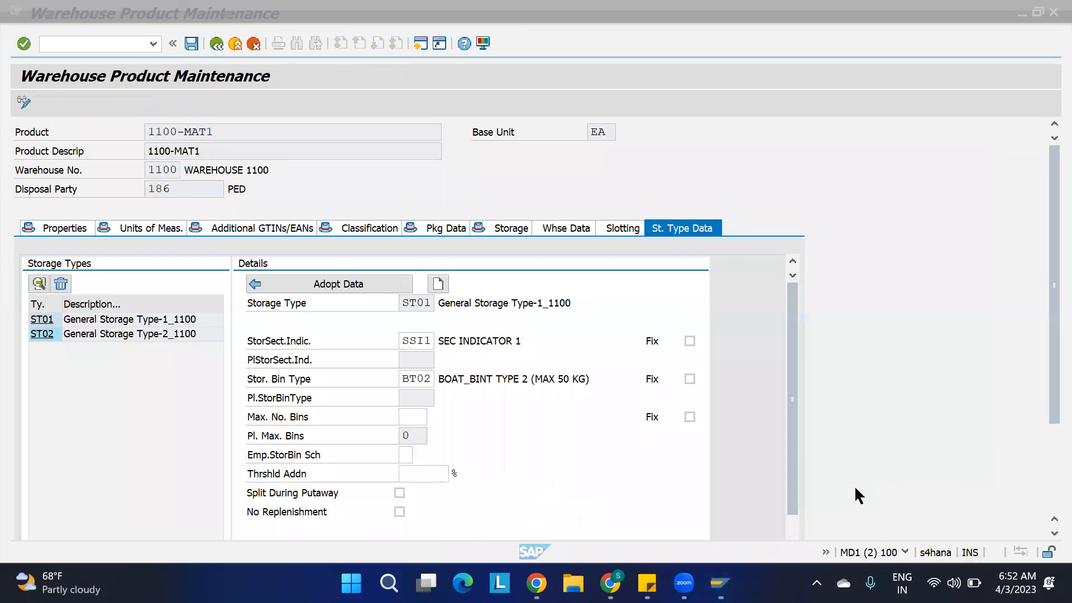
pyautogui.click(430, 341)
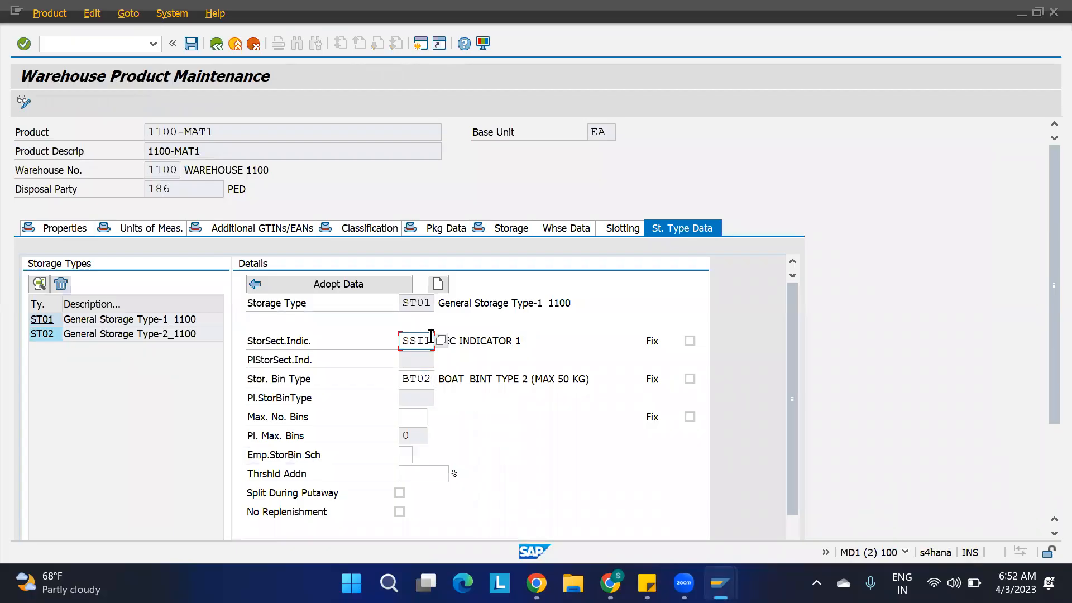
pyautogui.click(431, 379)
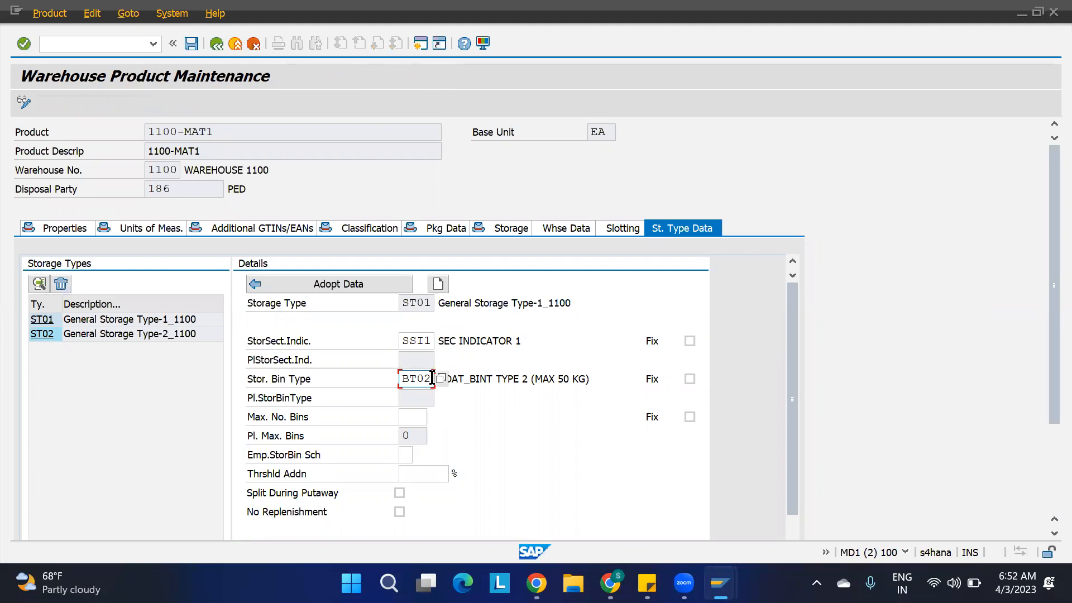
# Start Maintain Inbound Delivery (/SCWM/PRDI) in a new session and find inbound delivery 180002871.
pyautogui.click(421, 43)
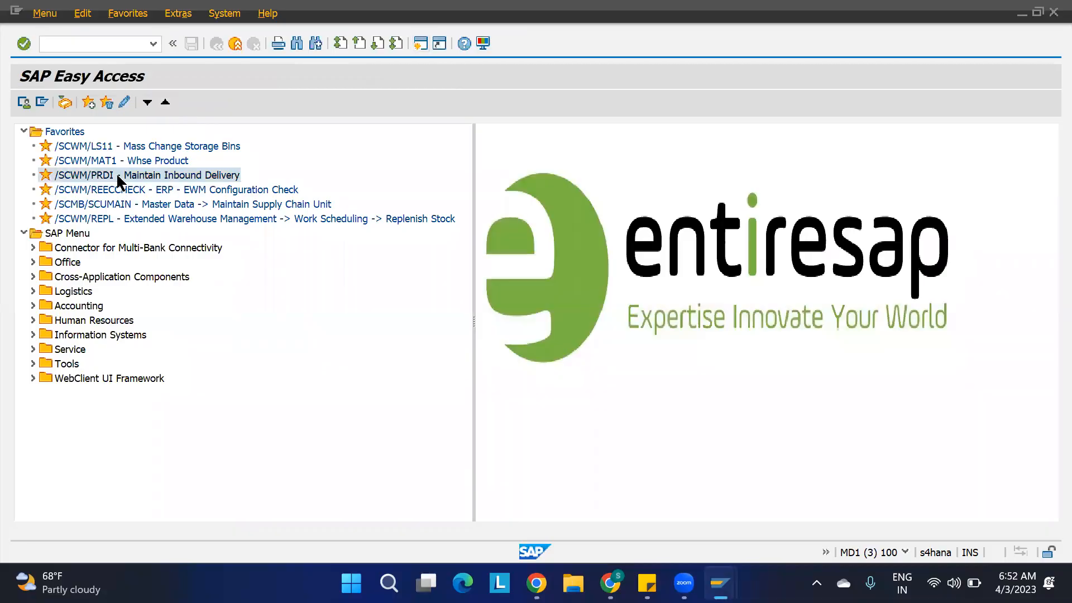
pyautogui.doubleClick(118, 176)
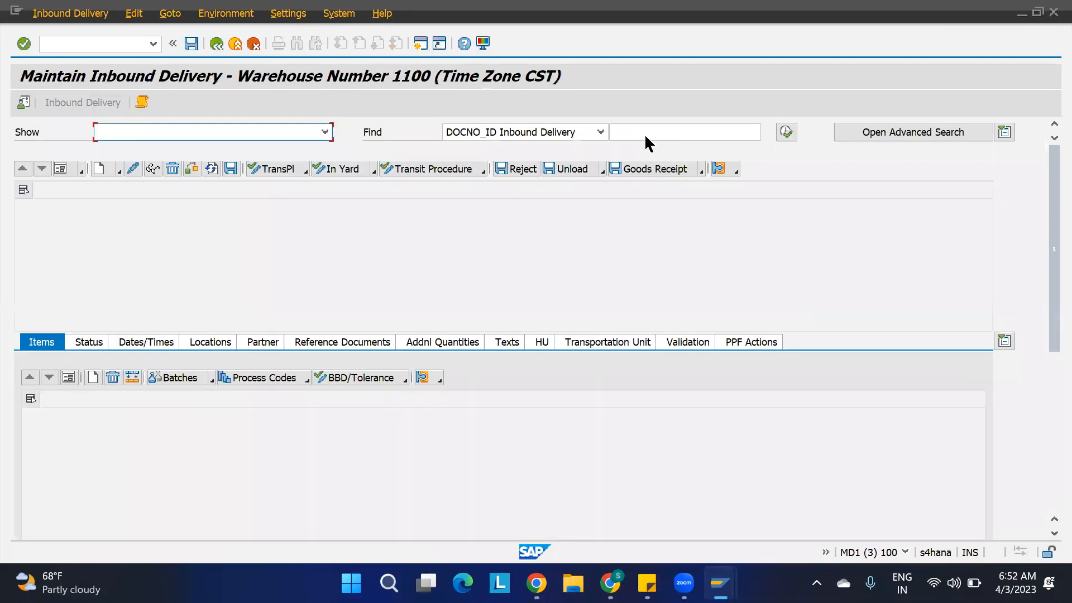
pyautogui.click(646, 132)
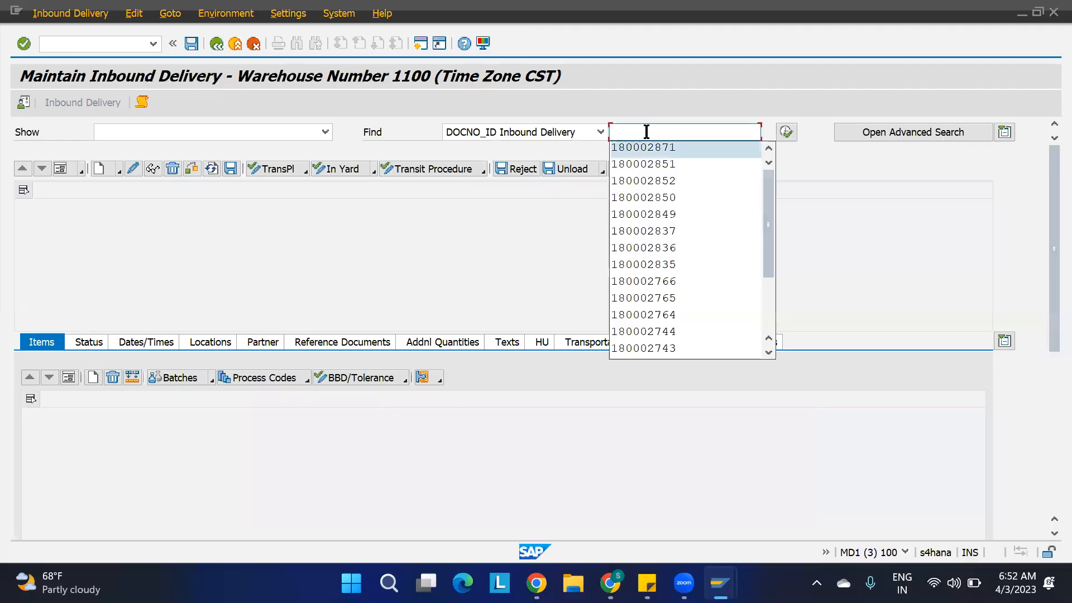
pyautogui.click(644, 148)
pyautogui.click(788, 135)
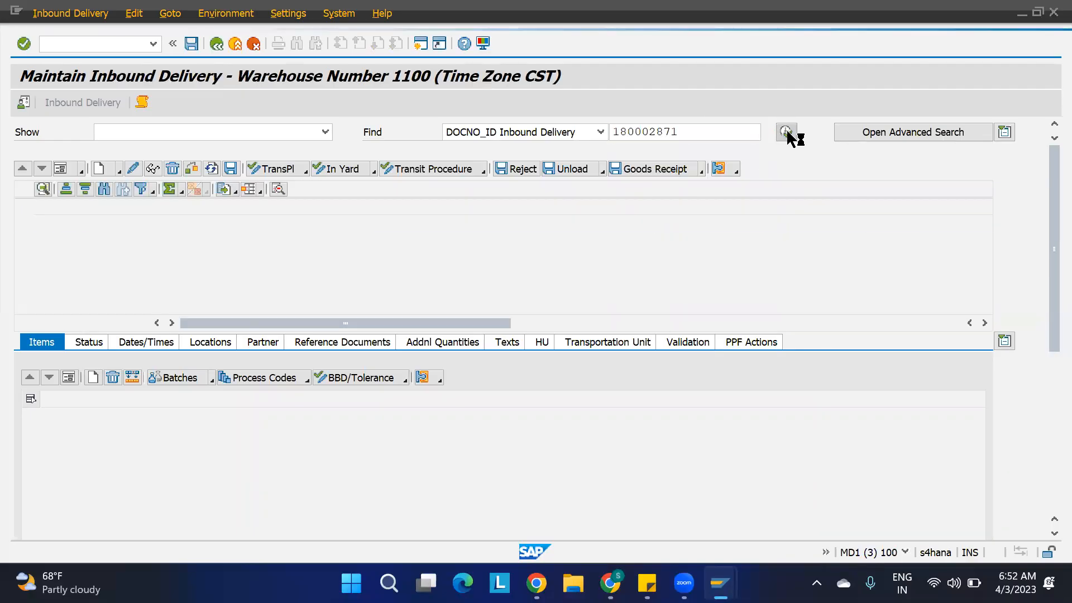
# Review the sections and bin types in the ST01 bin list and return to the inbound delivery.
pyautogui.moveTo(720, 583)
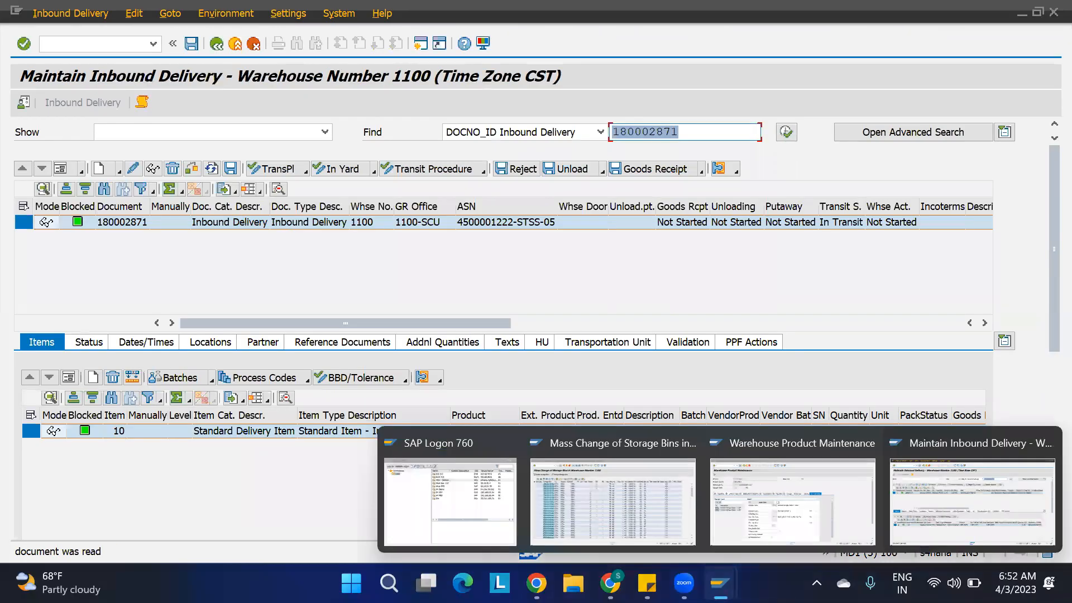
pyautogui.click(642, 501)
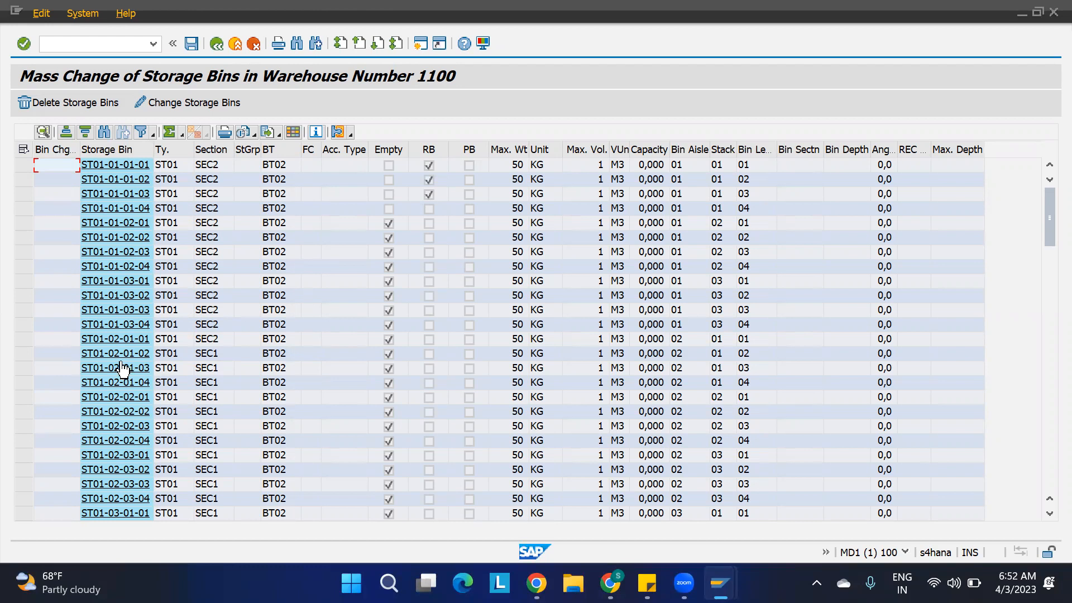
pyautogui.moveTo(720, 584)
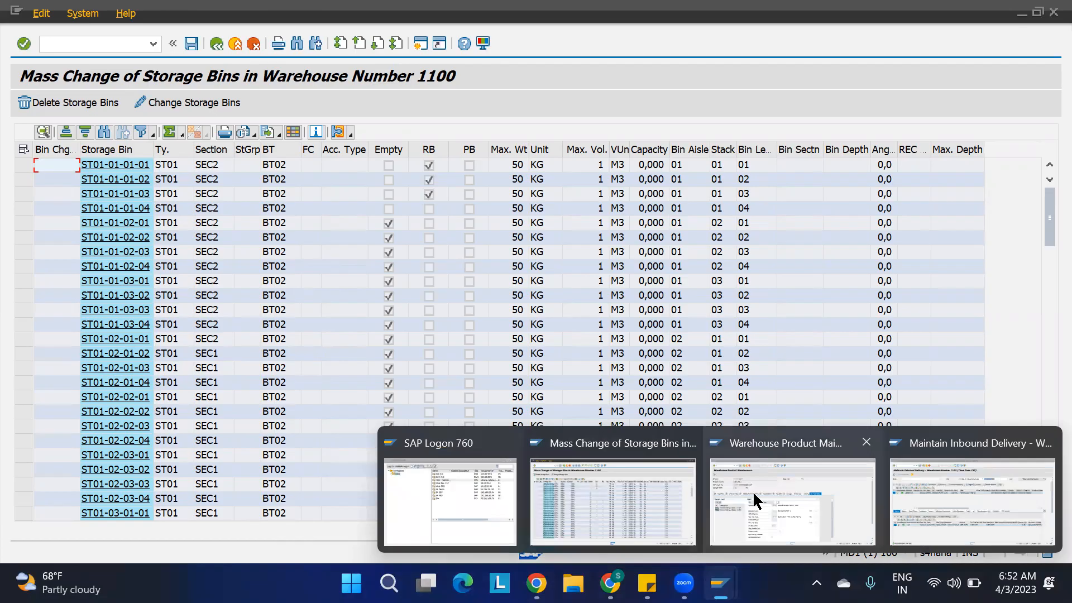
pyautogui.click(933, 501)
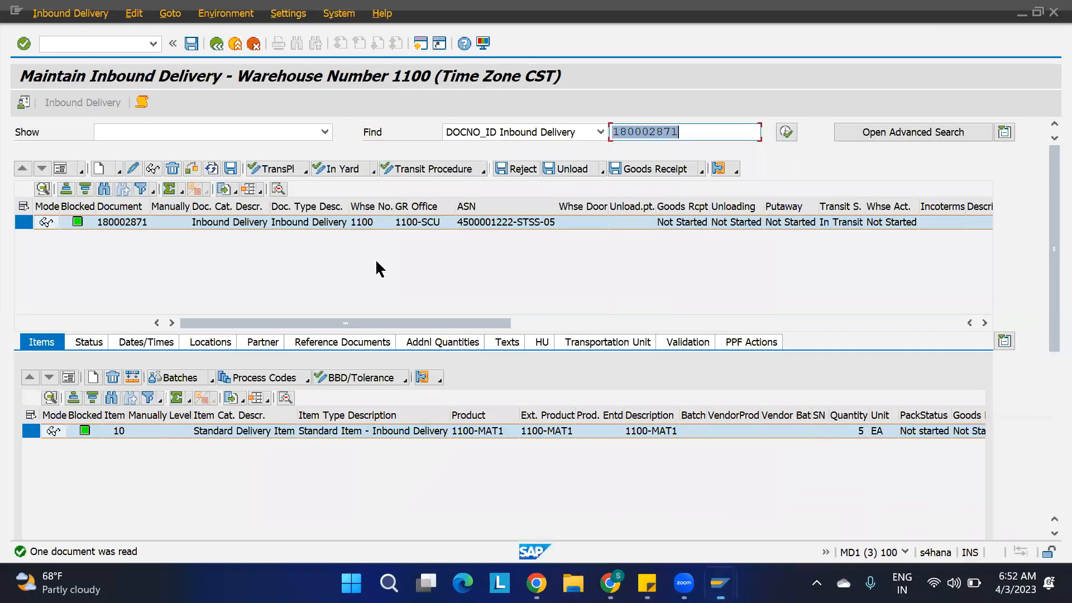
# Open the follow-on warehouse task creation for inbound delivery 180002871 and create the putaway task for item 10.
pyautogui.click(66, 16)
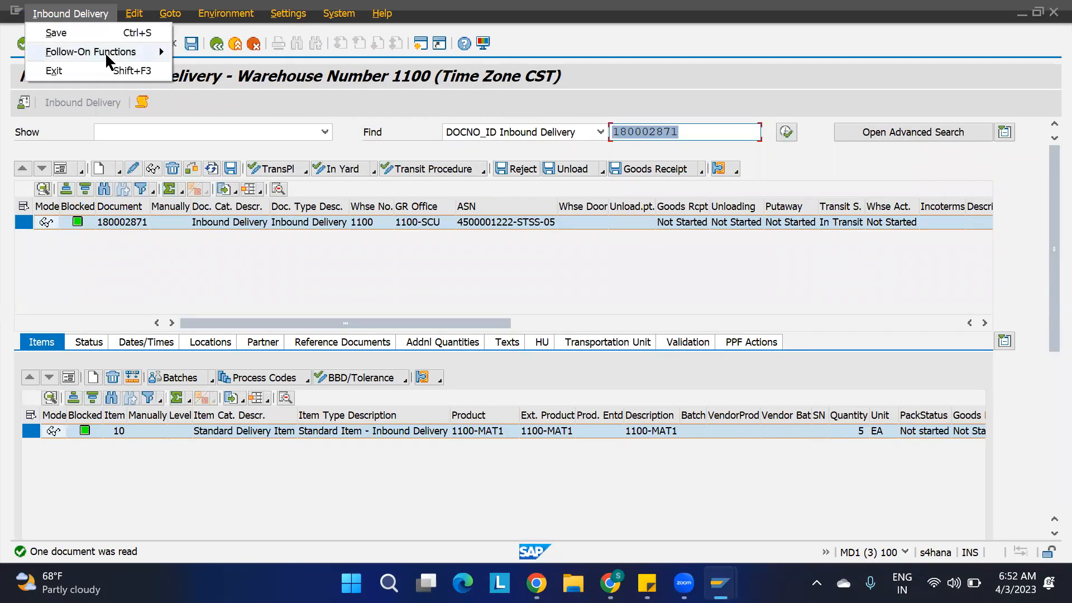
pyautogui.moveTo(159, 51)
pyautogui.click(253, 56)
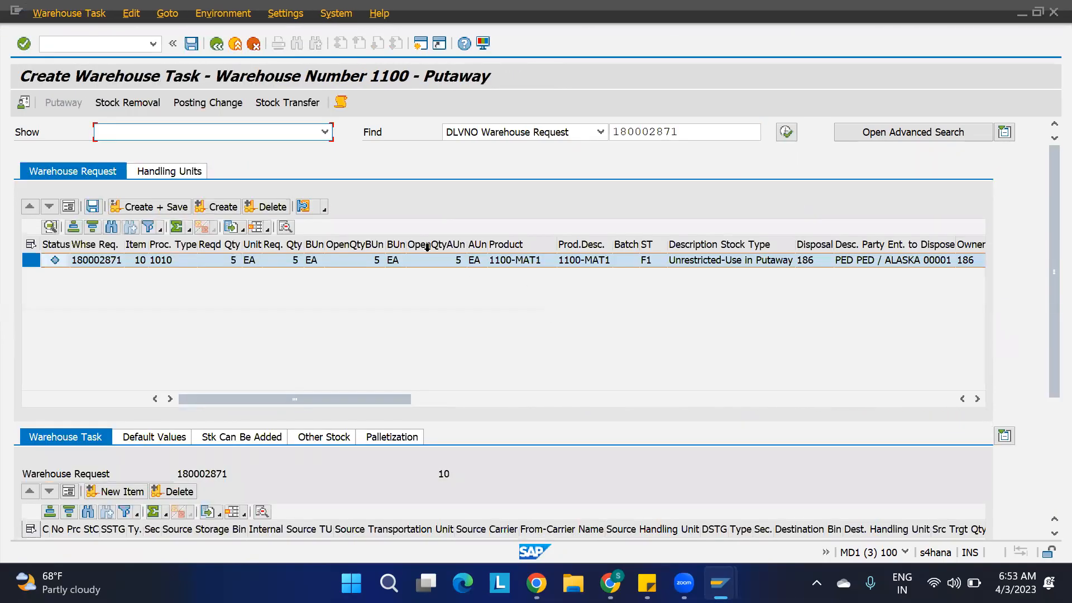
pyautogui.click(217, 206)
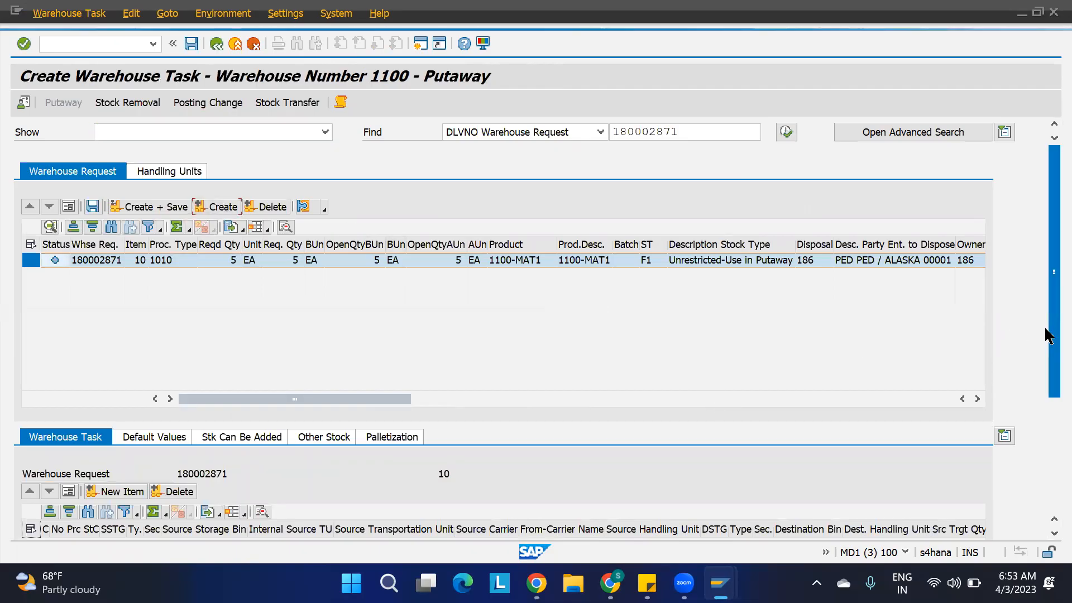
# Widen the destination section and destination bin columns of the new warehouse task to read them in full.
pyautogui.moveTo(1045, 349); pyautogui.dragTo(1045, 431)
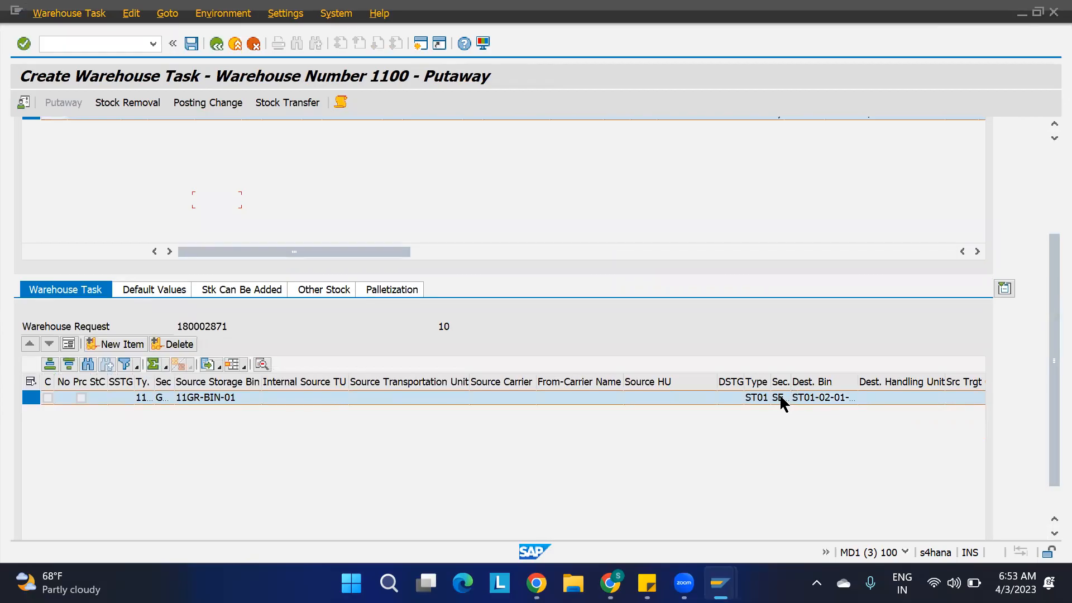
pyautogui.moveTo(790, 382); pyautogui.dragTo(835, 381)
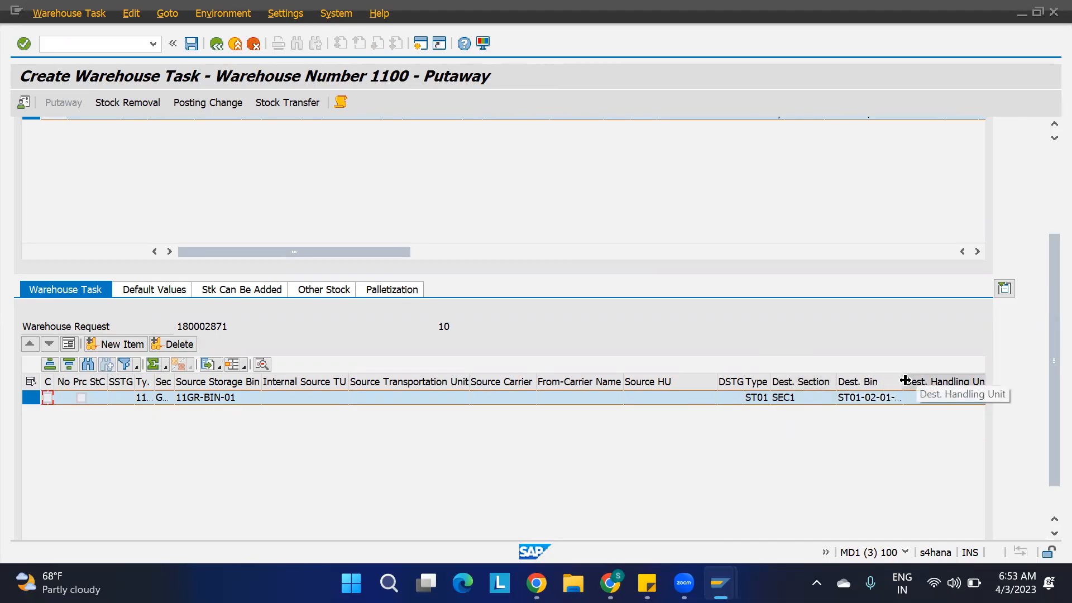
pyautogui.moveTo(905, 381); pyautogui.dragTo(948, 383)
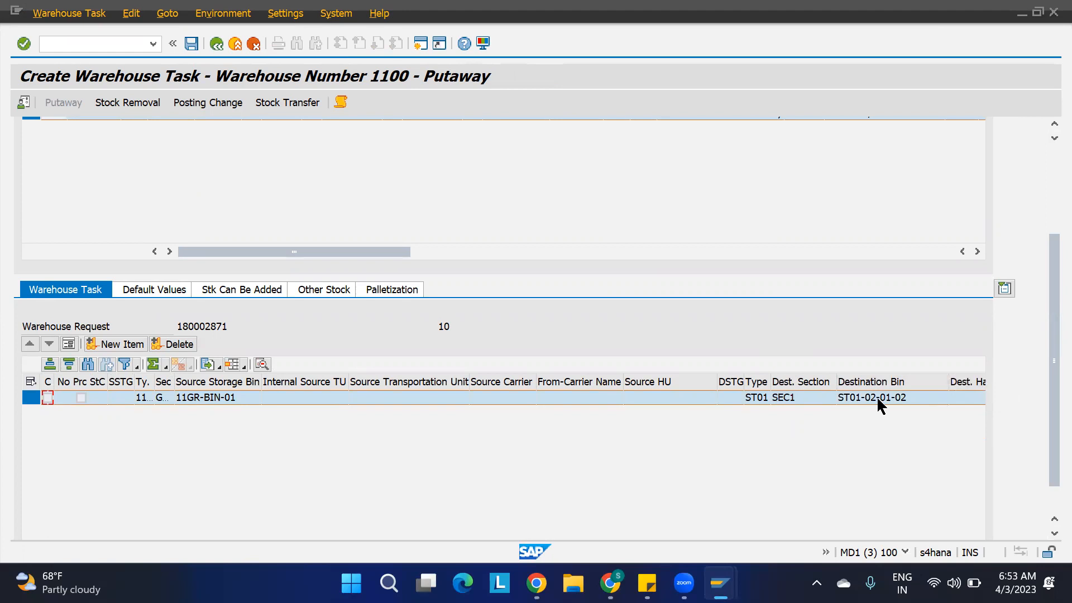
# Locate bin ST01-02-01-02 in the mass change list and check its section and bin type.
pyautogui.moveTo(720, 583)
pyautogui.click(555, 491)
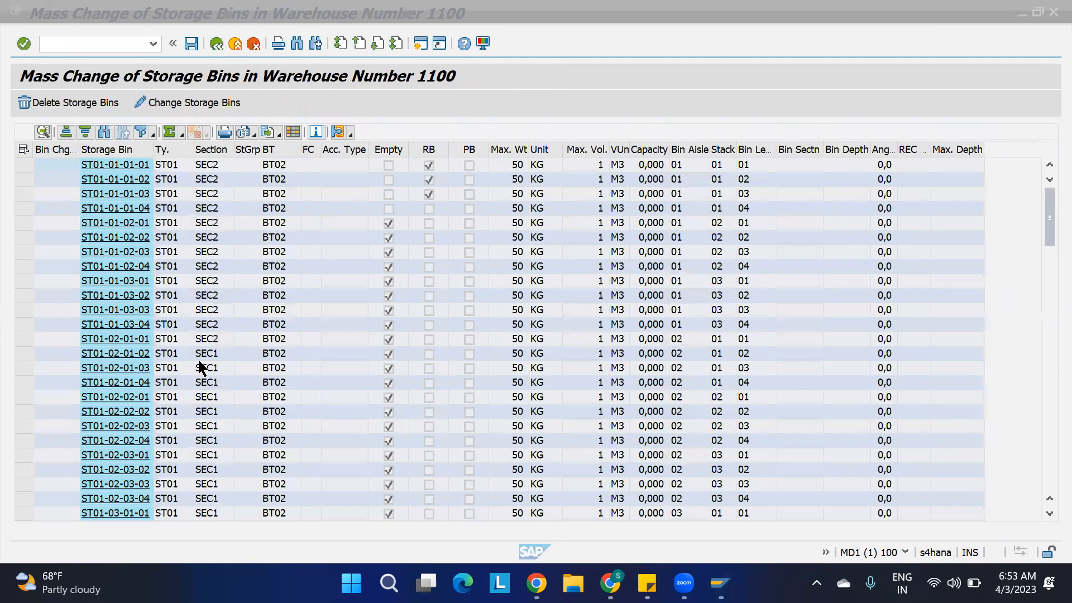
pyautogui.click(205, 354)
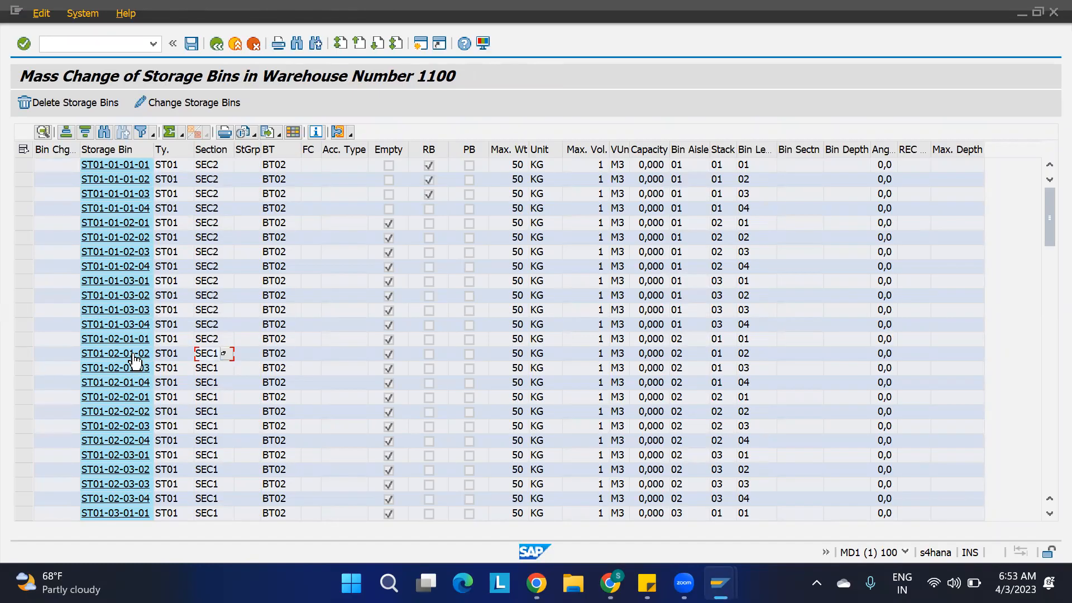
pyautogui.click(24, 353)
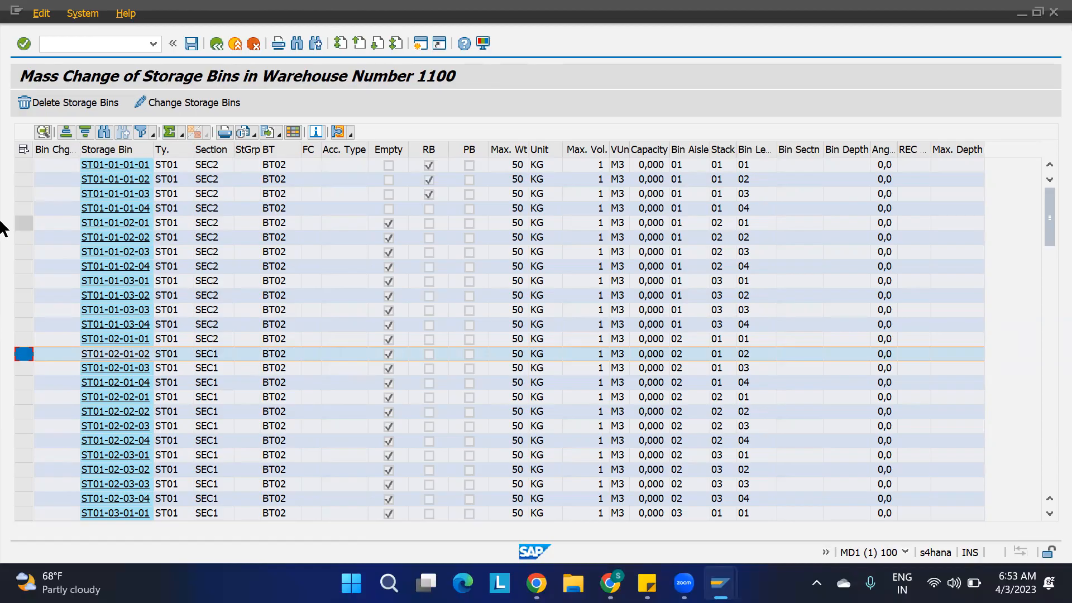
pyautogui.click(23, 149)
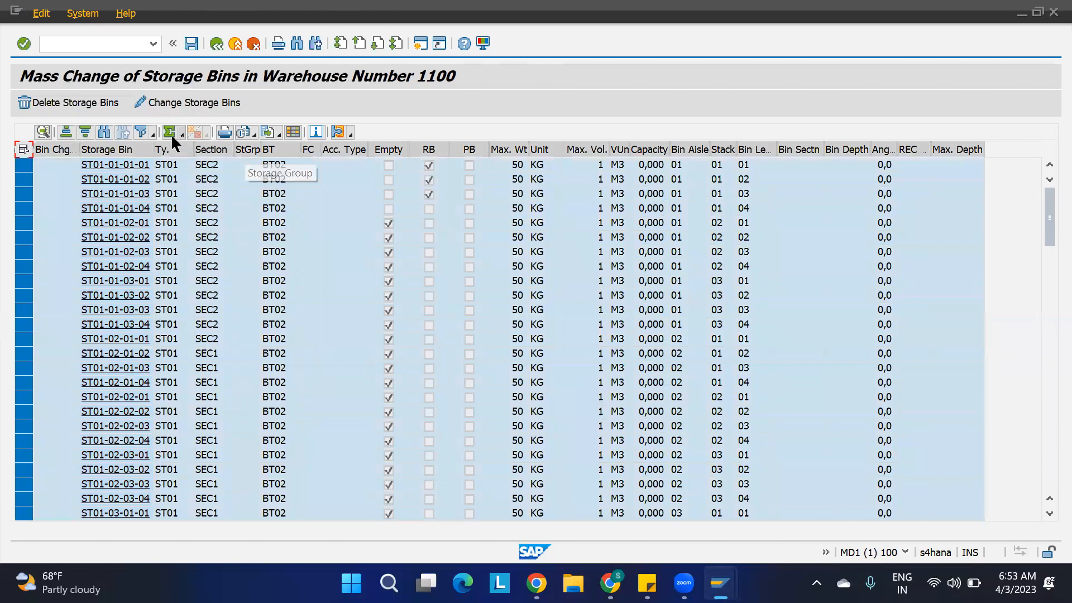
pyautogui.click(206, 104)
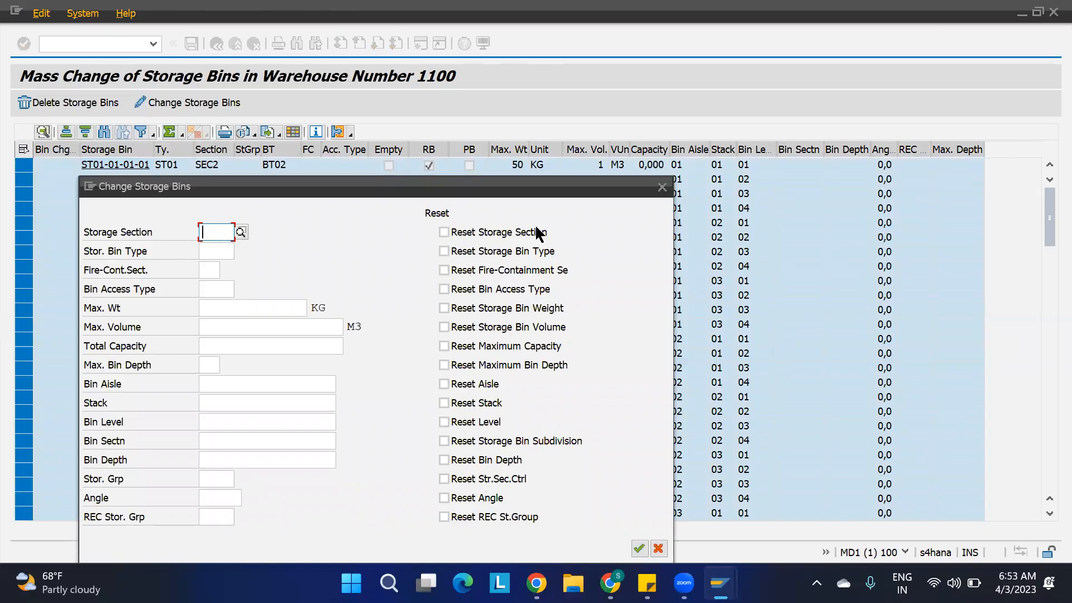
pyautogui.click(663, 186)
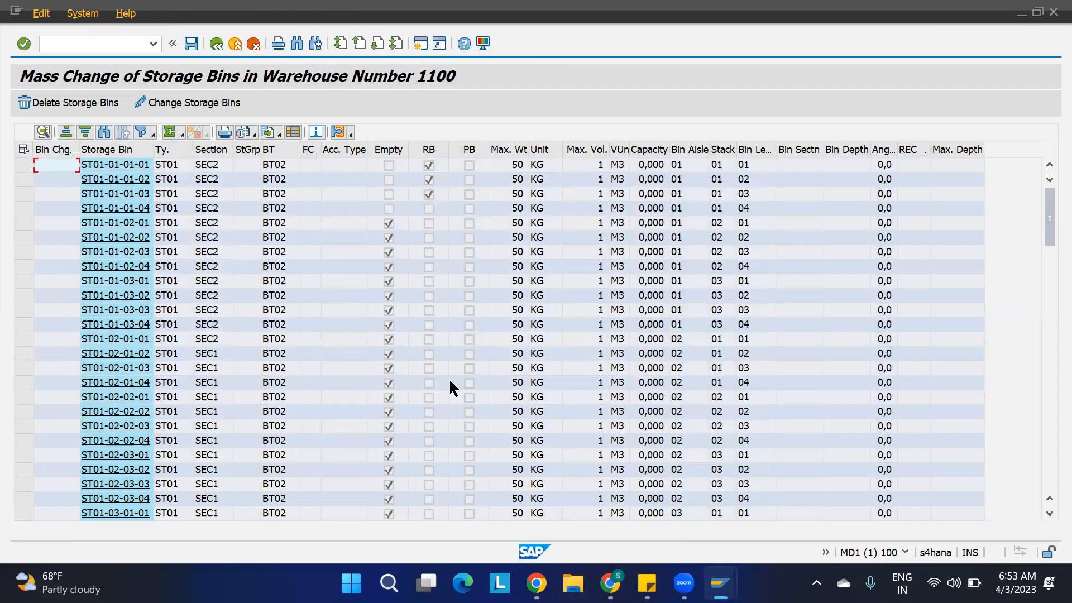
# Set the storage bin type of product 1100-MAT1 to BT01 for storage type ST01, adopt the data and save.
pyautogui.moveTo(720, 583)
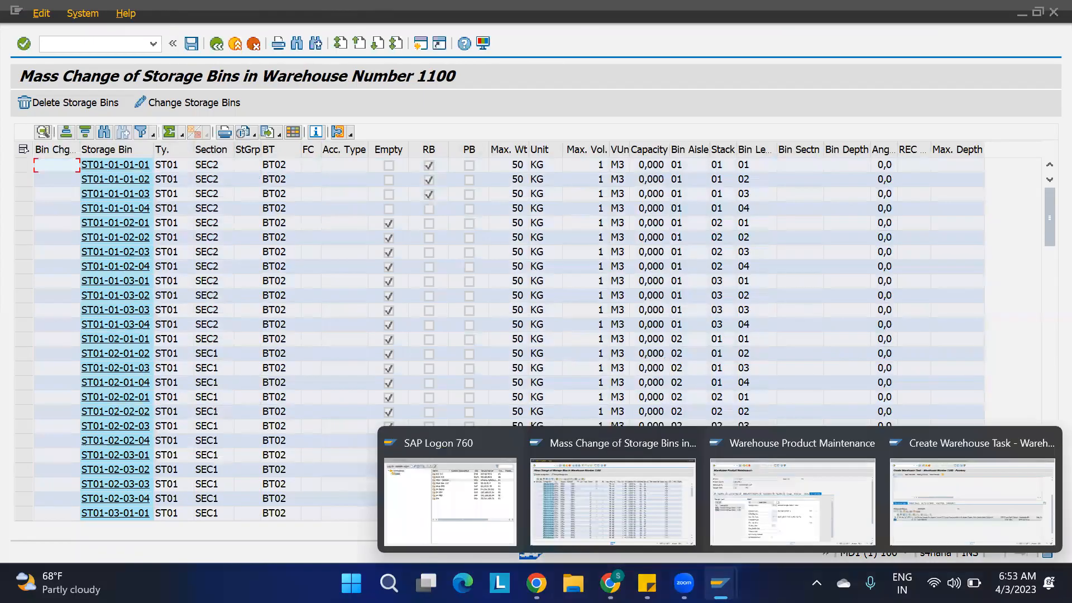
pyautogui.click(828, 522)
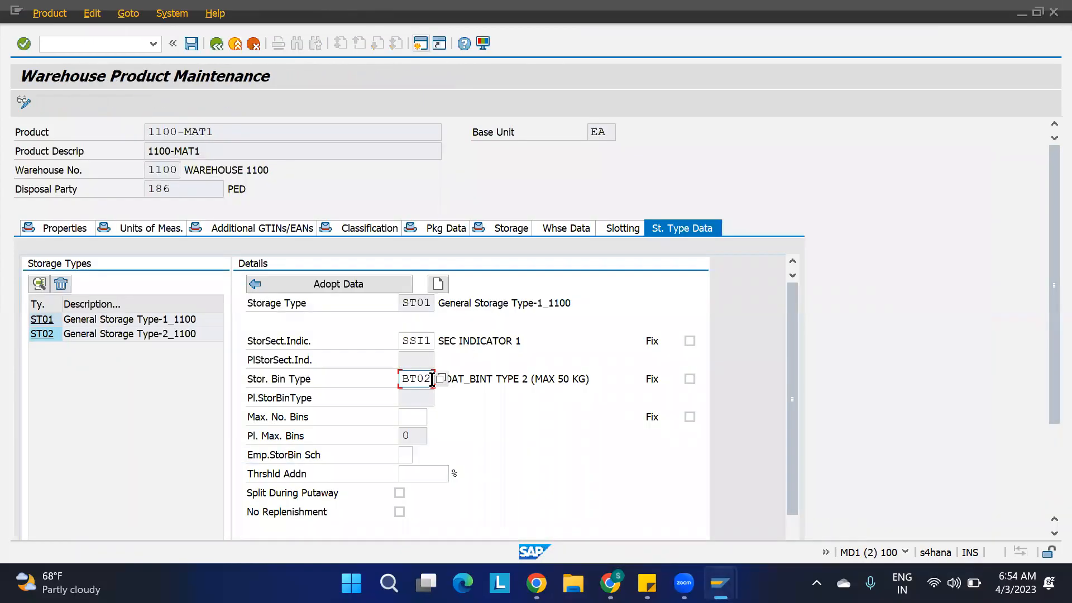
pyautogui.click(192, 44)
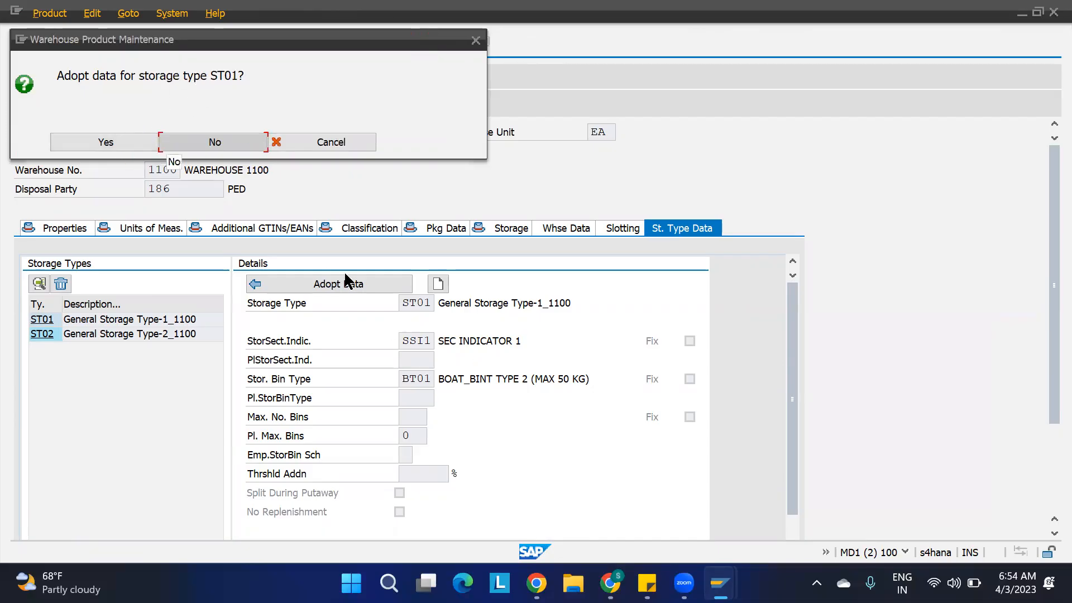
pyautogui.click(122, 138)
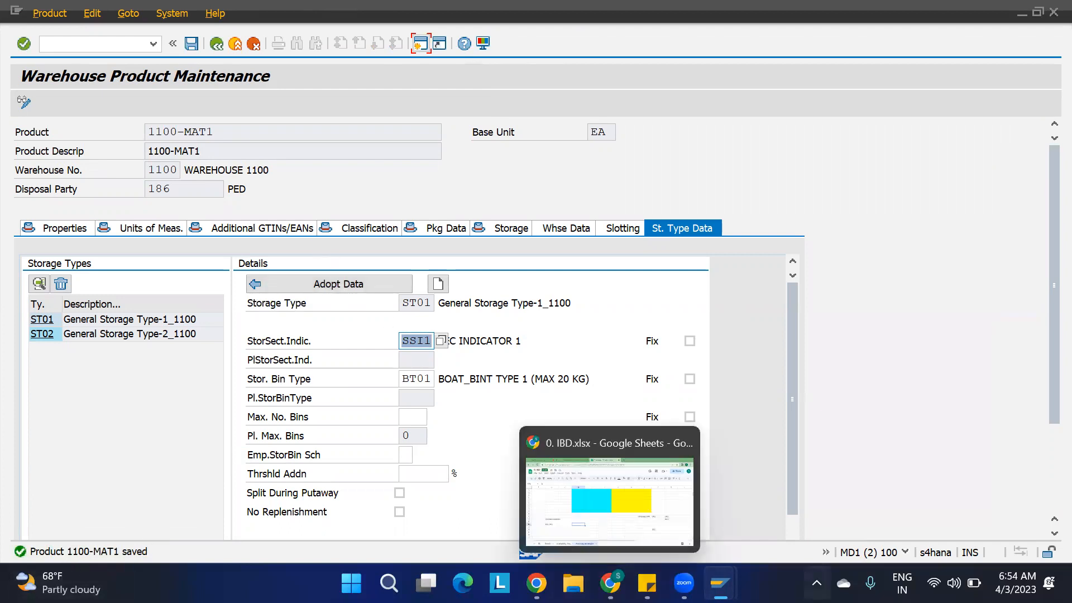
# Check the bin types in the mass change list, and leave the open putaway task without saving it.
pyautogui.moveTo(721, 583)
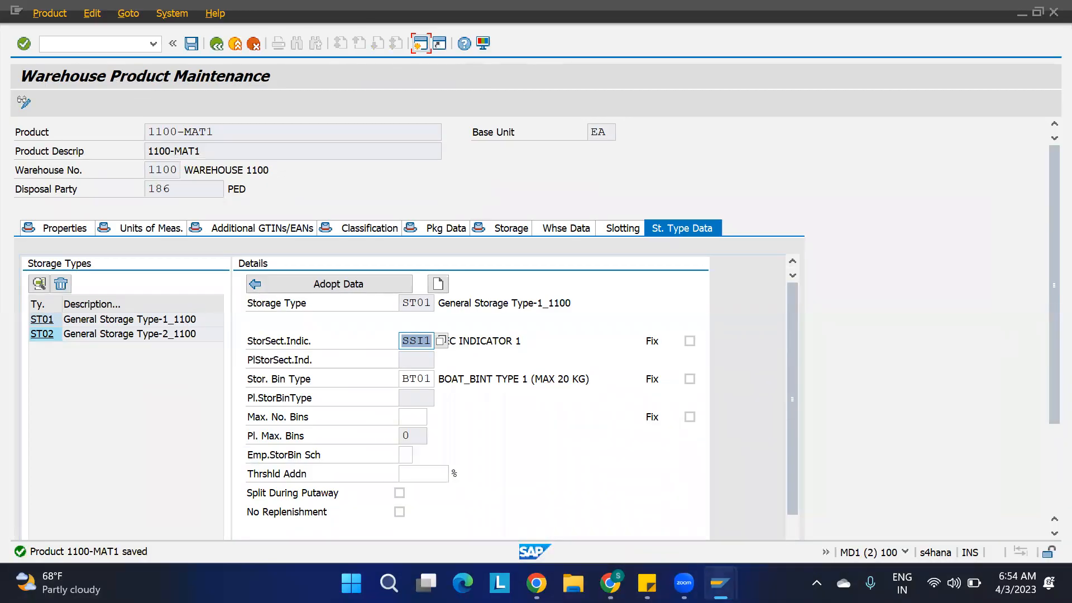
pyautogui.click(582, 501)
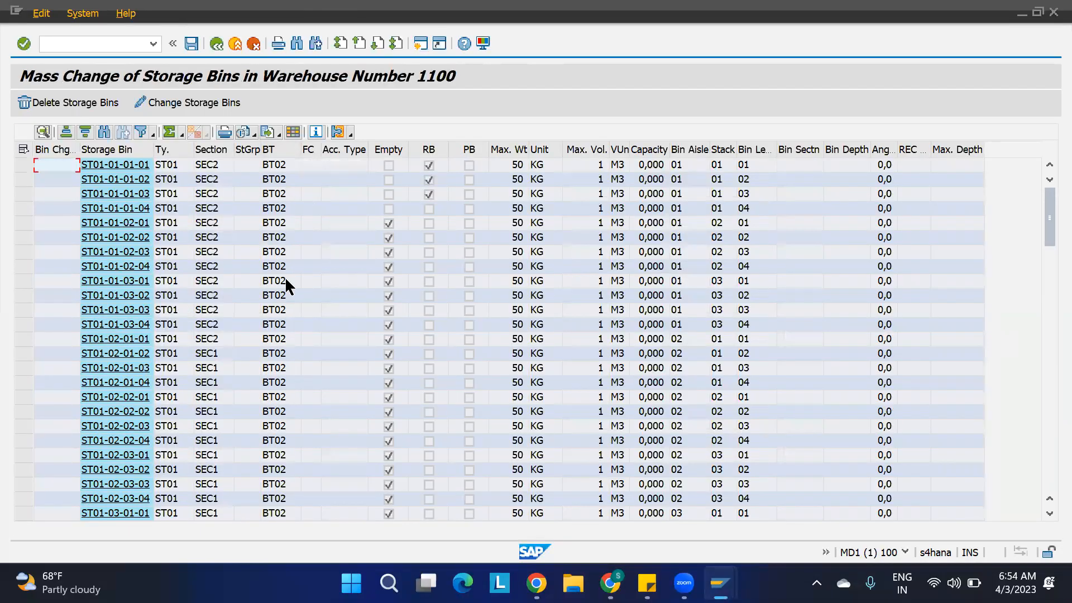
pyautogui.moveTo(684, 584)
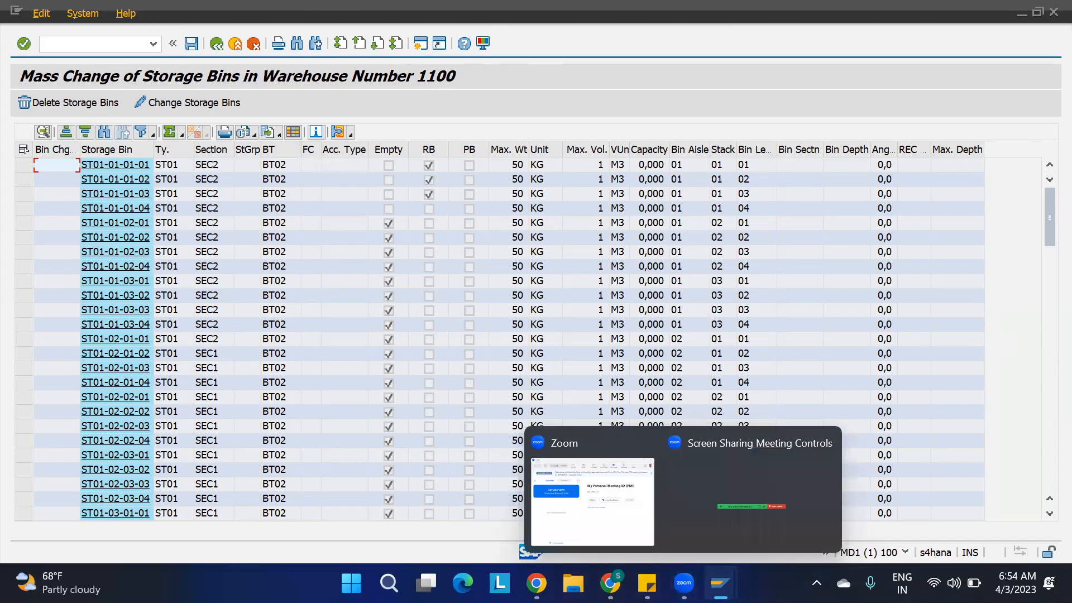
pyautogui.moveTo(721, 584)
pyautogui.click(925, 500)
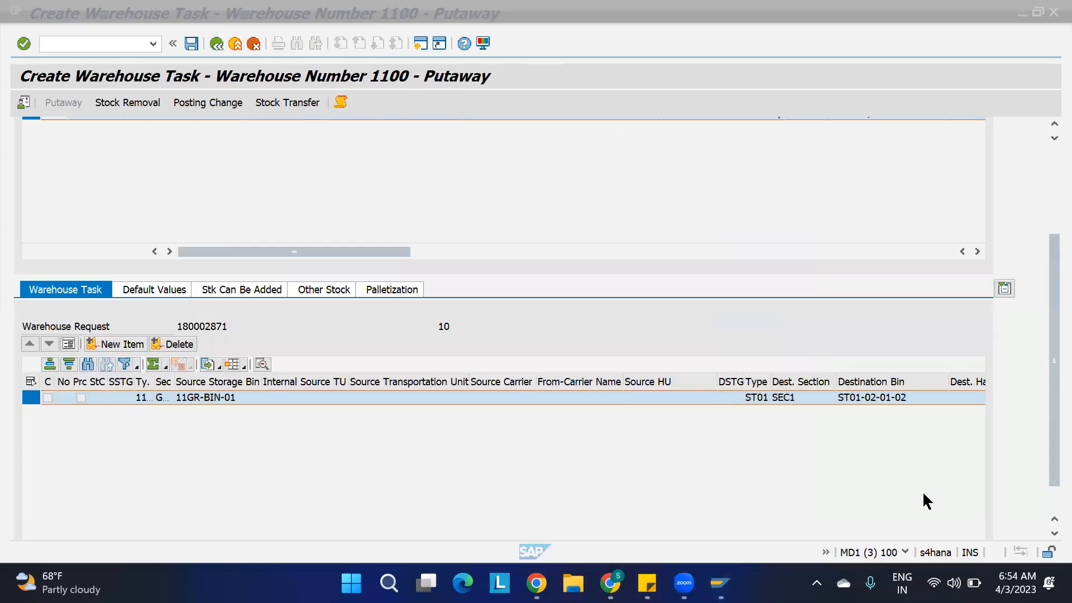
pyautogui.press('F3')
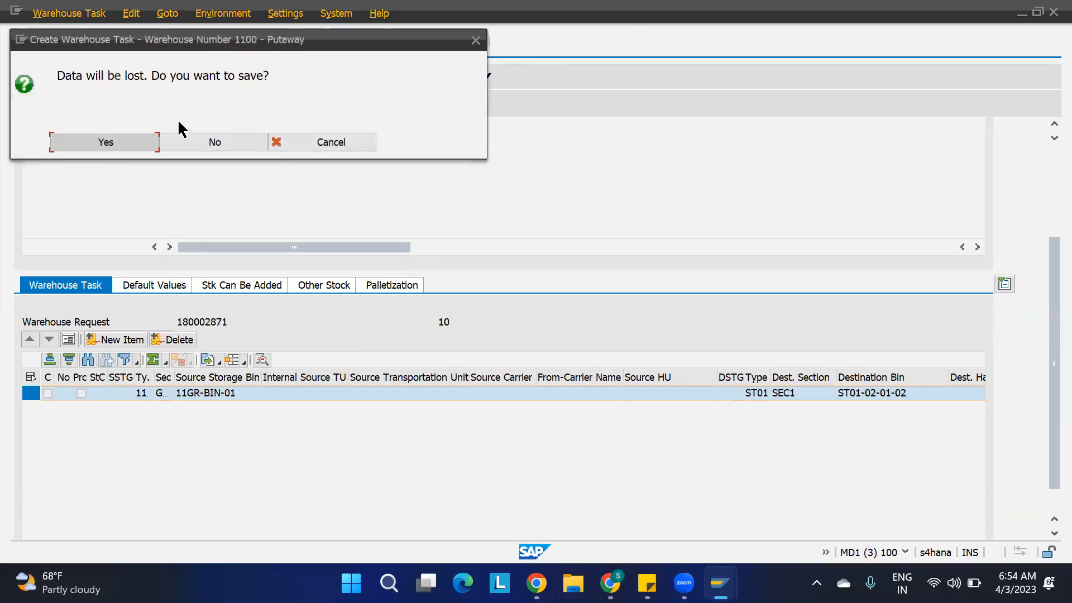
pyautogui.click(188, 139)
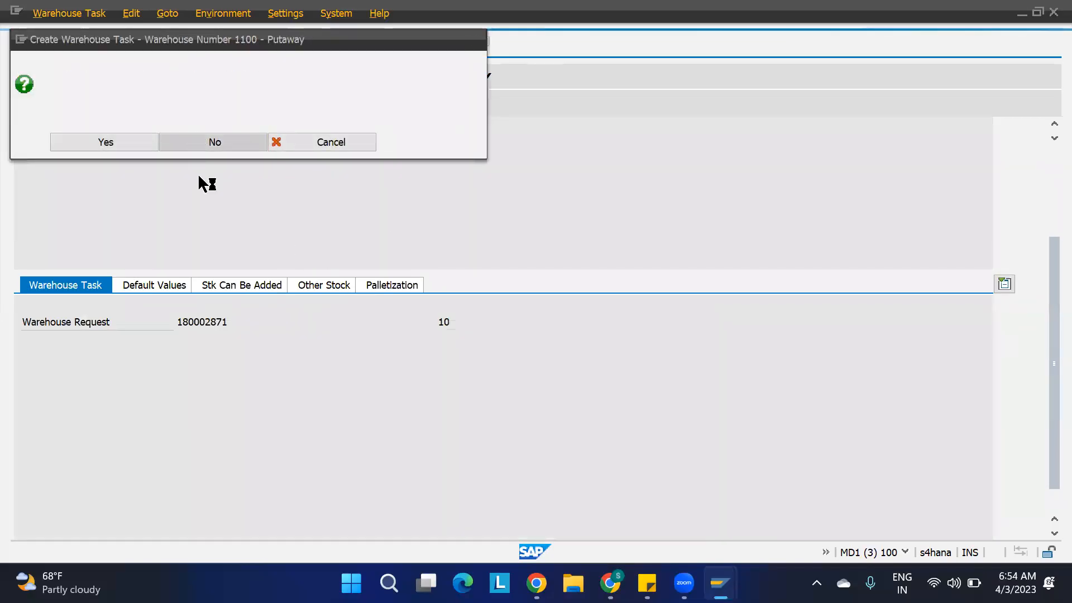
# Reopen the follow-on warehouse task creation for inbound delivery 180002871 and create a new putaway task for item 10.
pyautogui.click(72, 16)
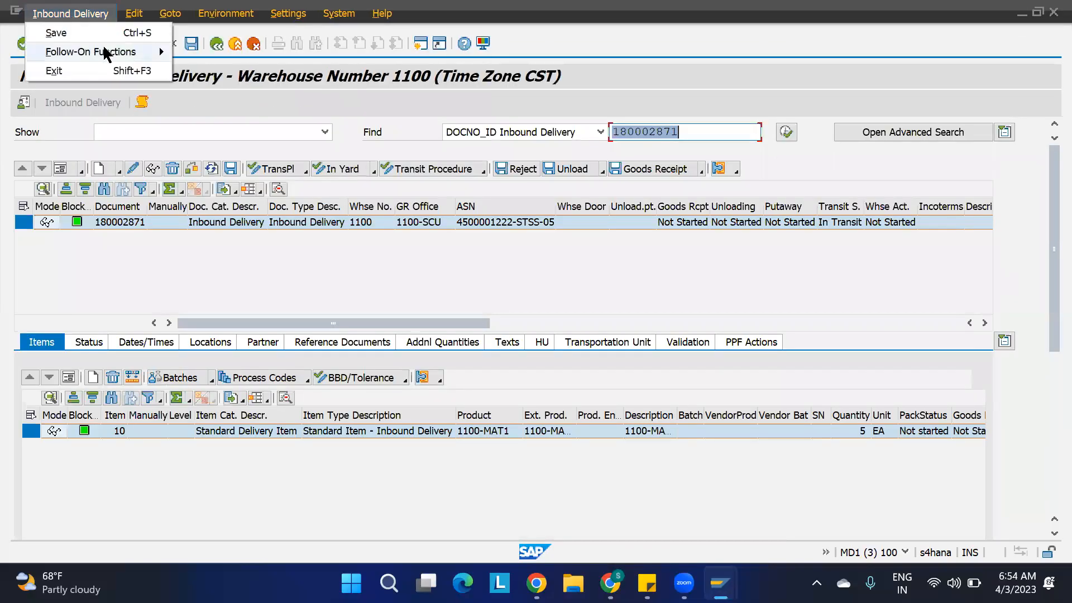
pyautogui.moveTo(159, 50)
pyautogui.click(239, 52)
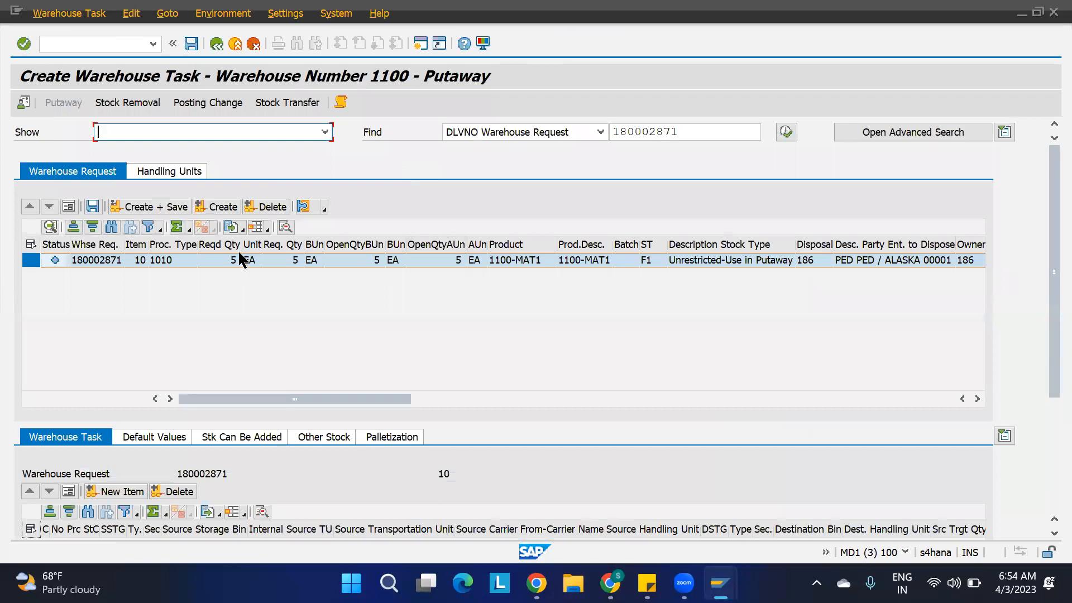
pyautogui.click(229, 210)
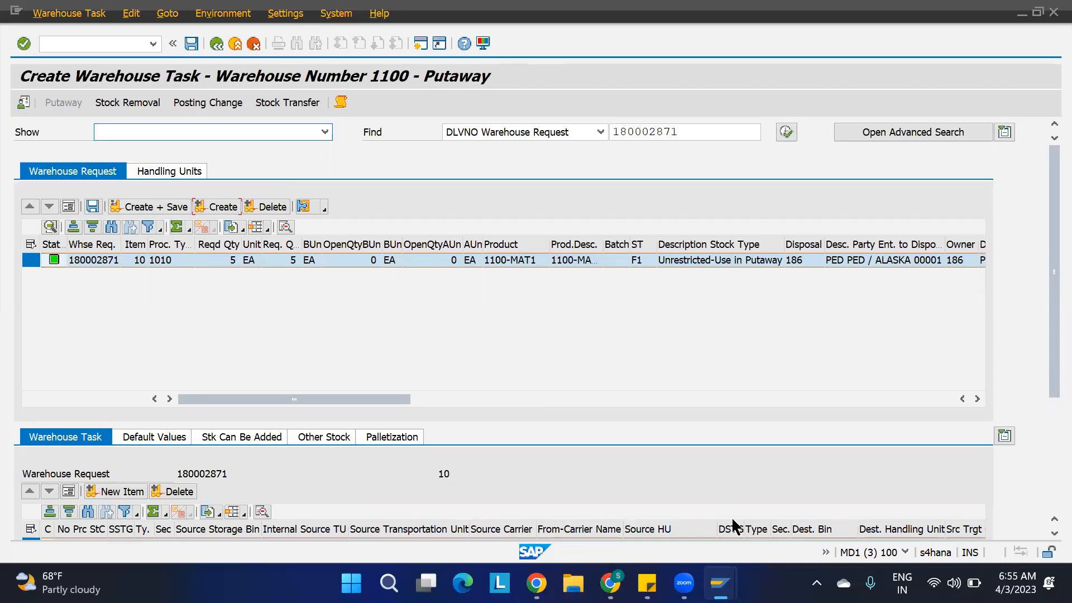
# Review the storage type, section and bin type columns in the mass change list of warehouse 1100.
pyautogui.moveTo(720, 583)
pyautogui.click(621, 485)
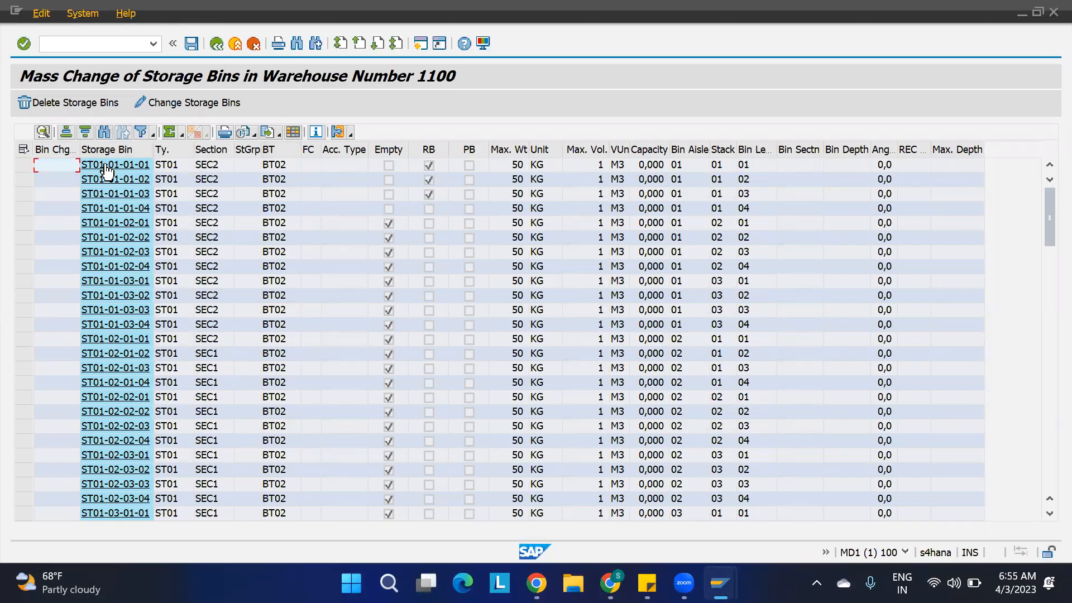
pyautogui.click(168, 149)
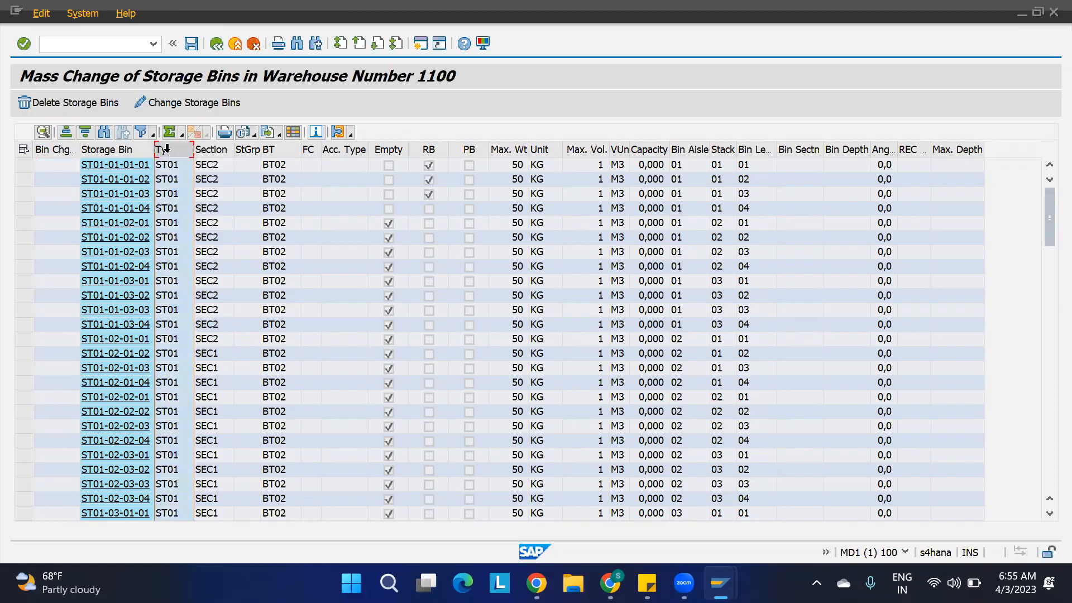
pyautogui.click(209, 149)
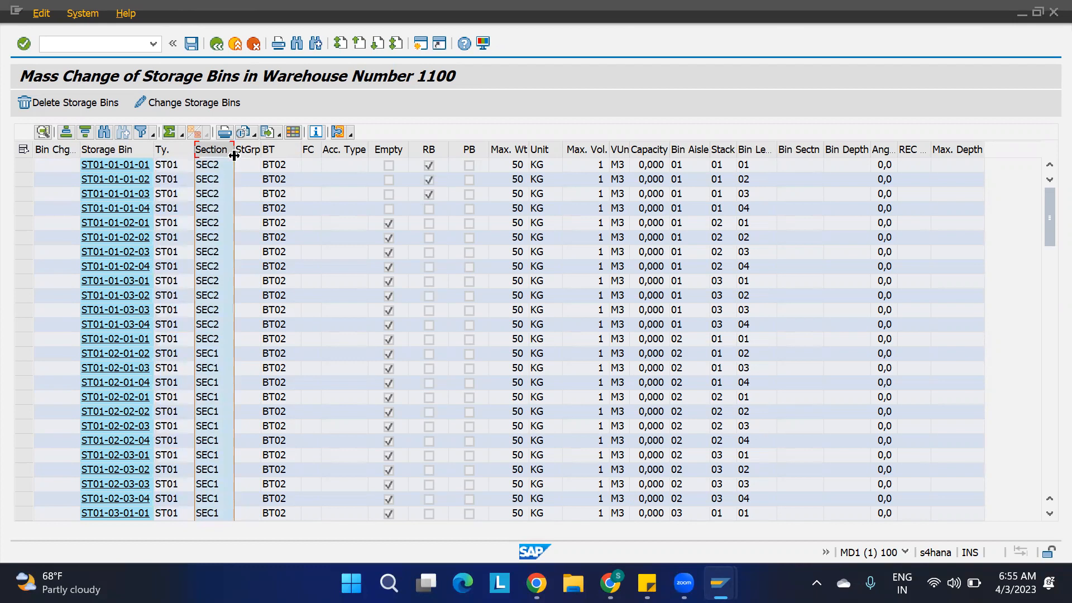
pyautogui.click(274, 149)
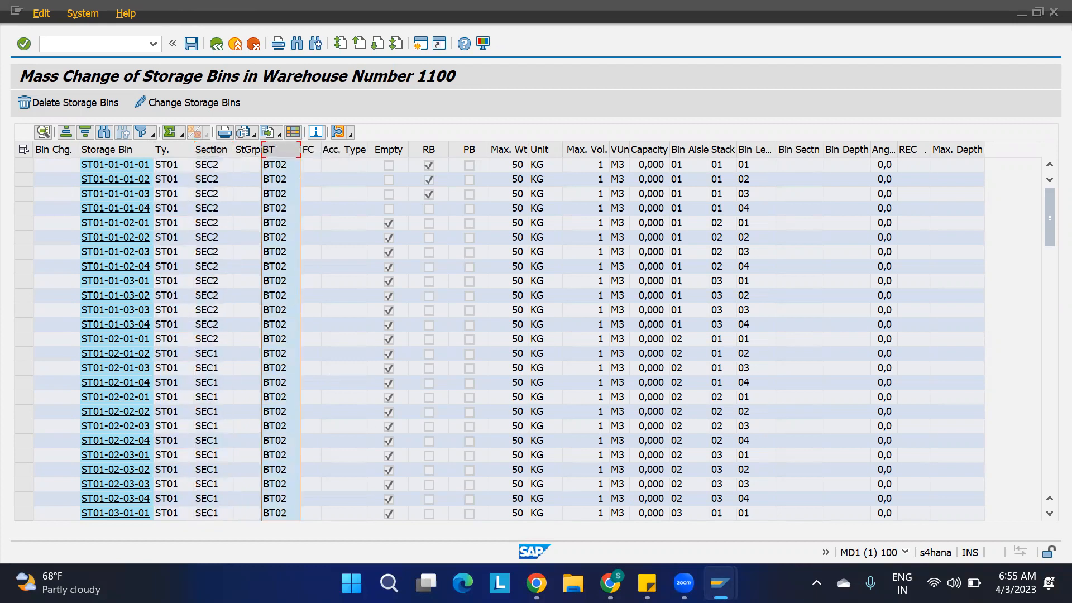
# Check the section indicator and storage bin type maintained for product 1100-MAT1 in storage type ST01.
pyautogui.moveTo(720, 584)
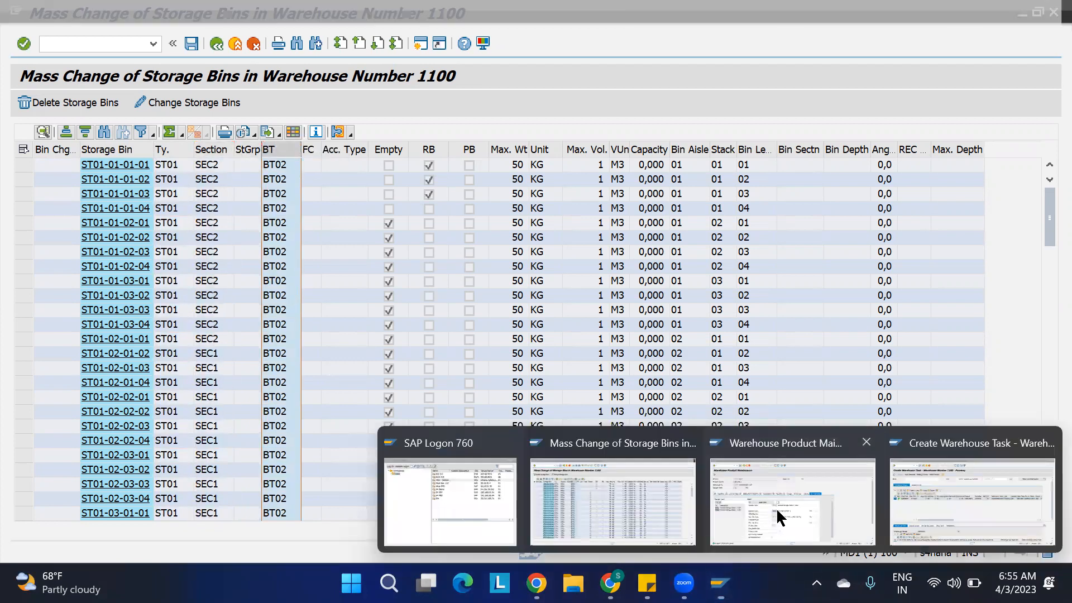
pyautogui.click(777, 508)
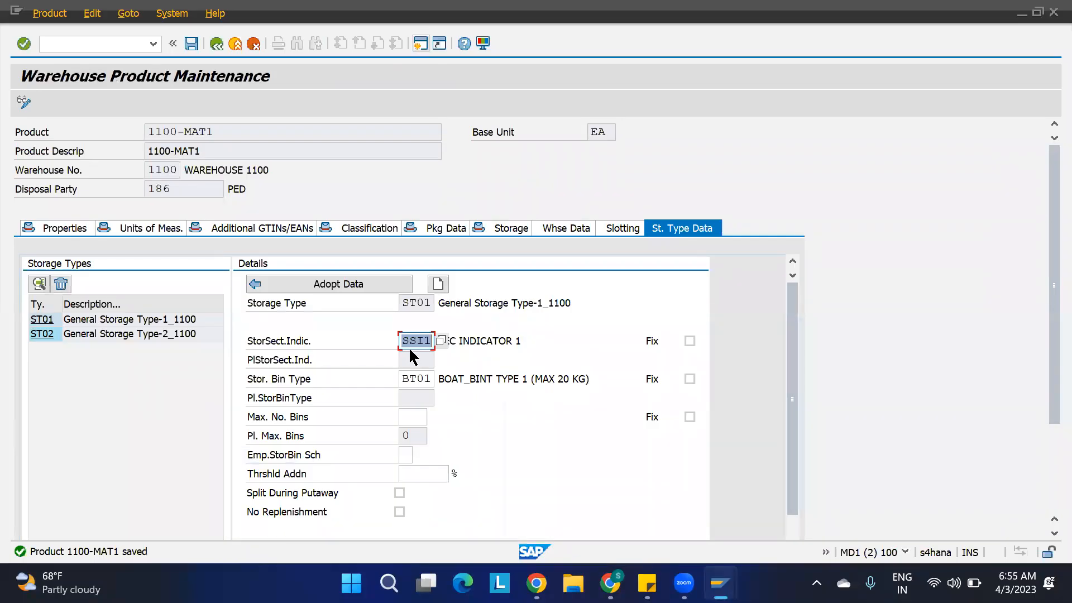
pyautogui.click(418, 378)
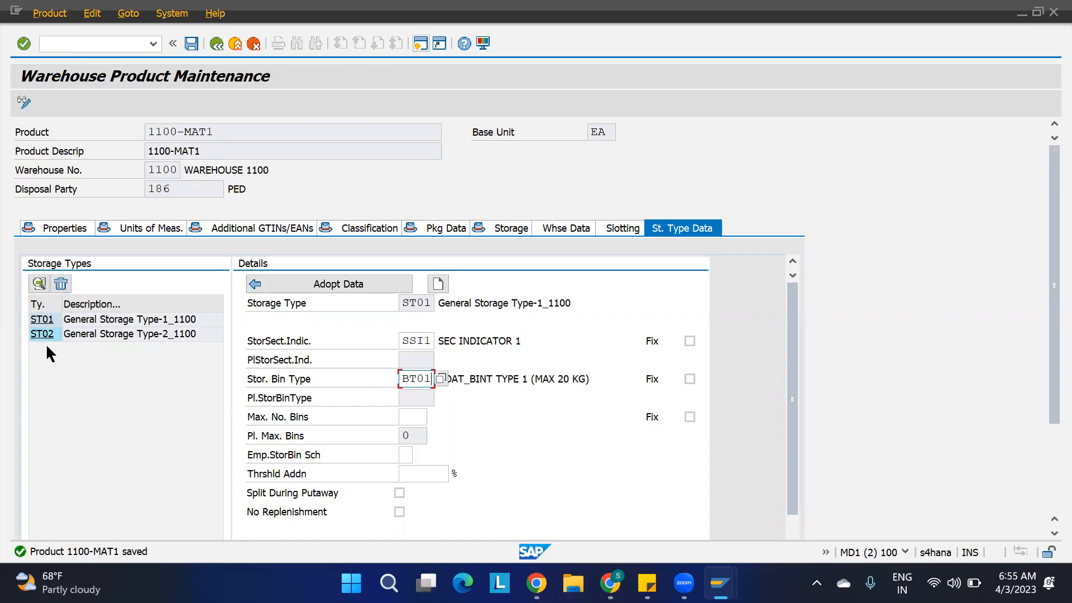
# Widen the destination section and destination bin columns of the recreated putaway task and examine its destination.
pyautogui.moveTo(729, 576)
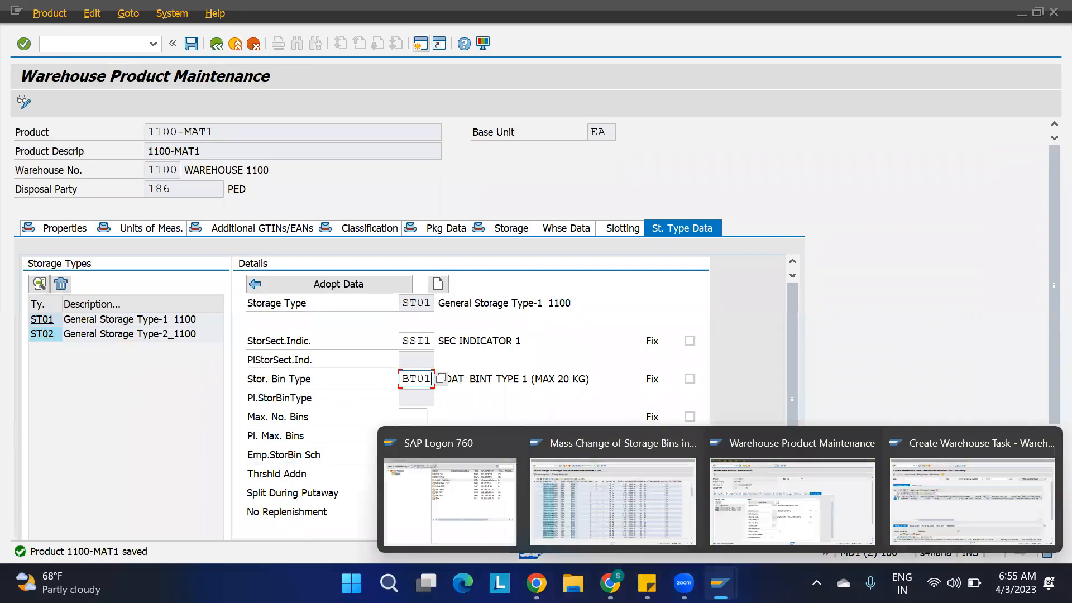
pyautogui.click(957, 531)
pyautogui.moveTo(1044, 363); pyautogui.dragTo(1044, 435)
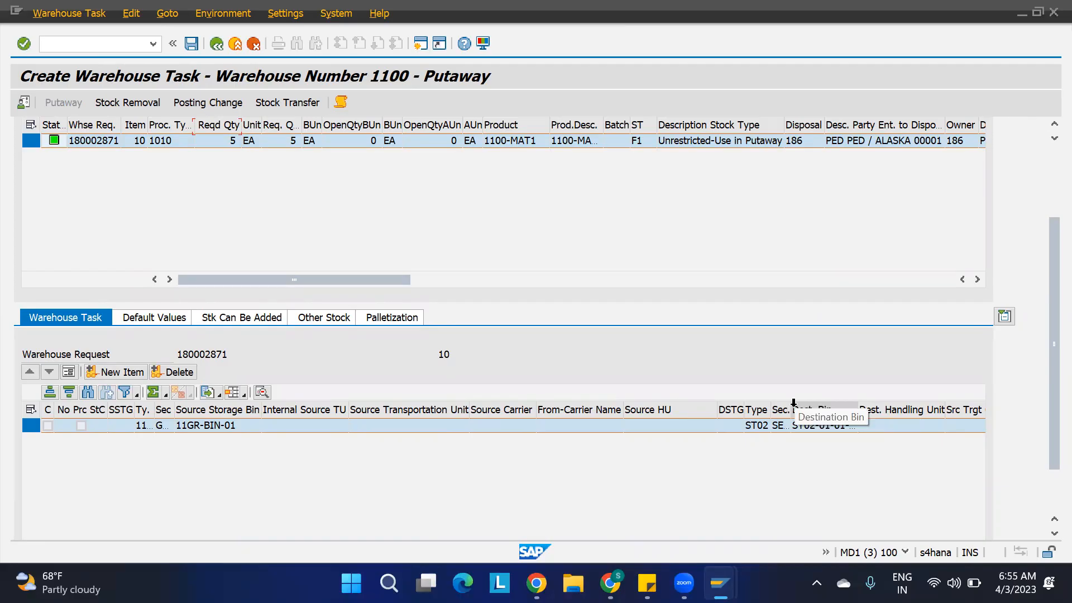
pyautogui.moveTo(791, 410); pyautogui.dragTo(818, 409)
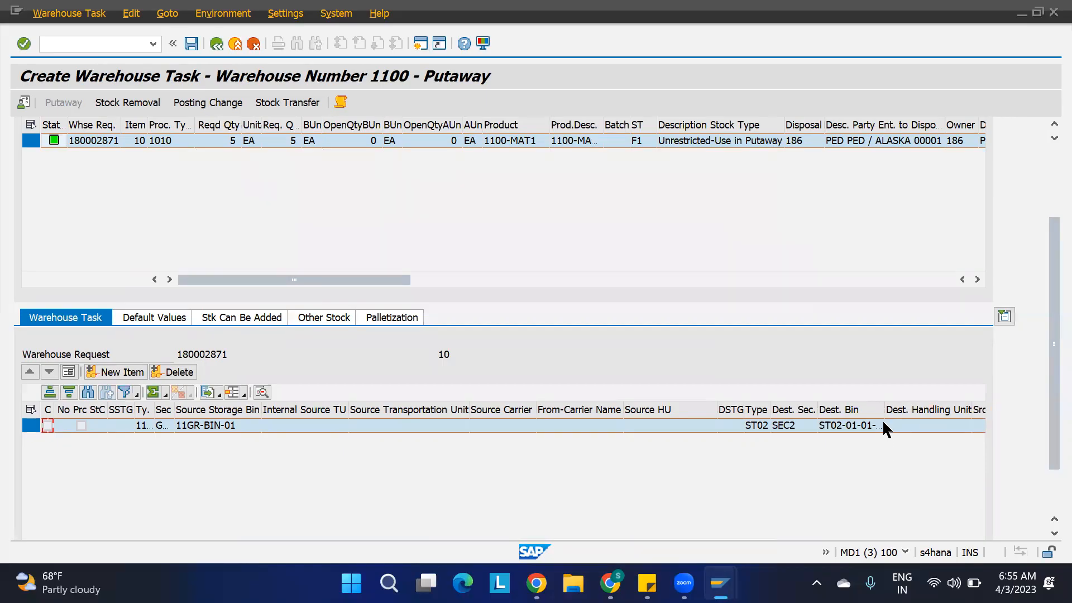
pyautogui.moveTo(886, 409); pyautogui.dragTo(904, 411)
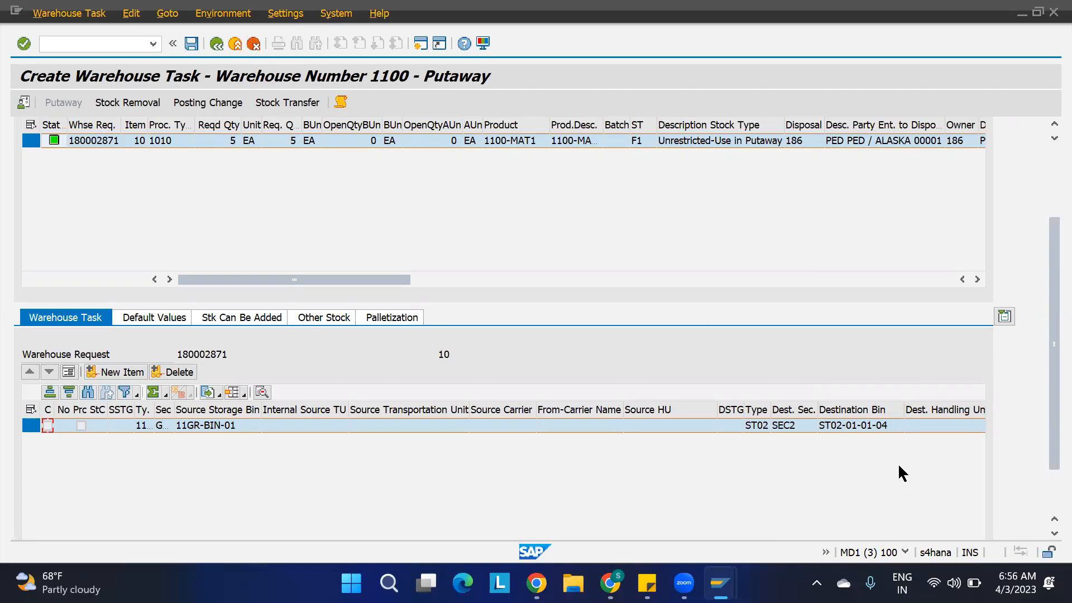
pyautogui.moveTo(1044, 250); pyautogui.dragTo(1048, 180)
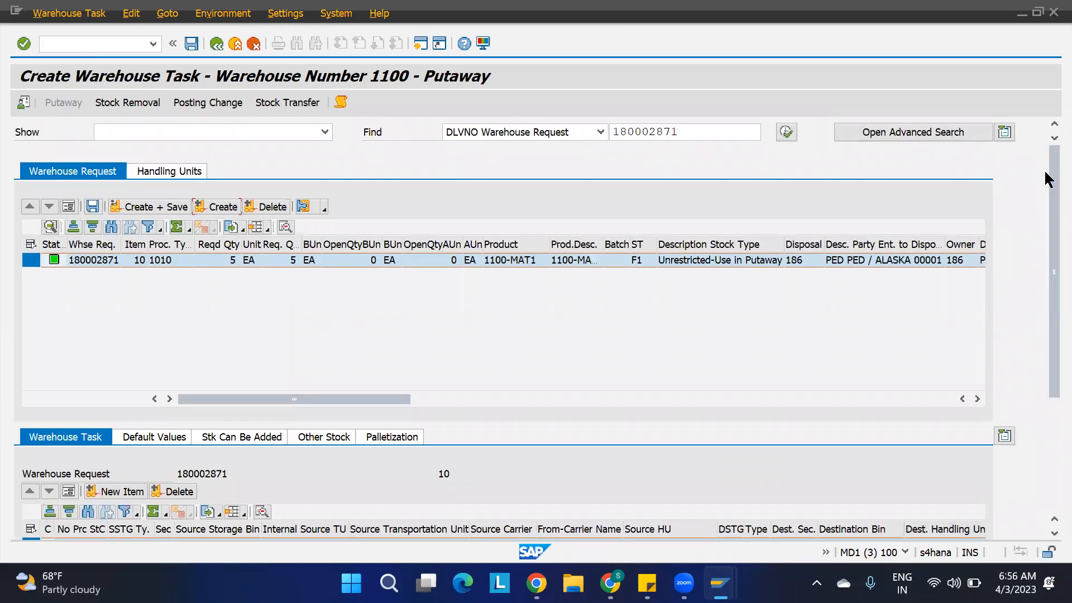
# Review the ST01 storage type data of product 1100-MAT1, including the section indicator and the replenishment and putaway settings.
pyautogui.moveTo(721, 583)
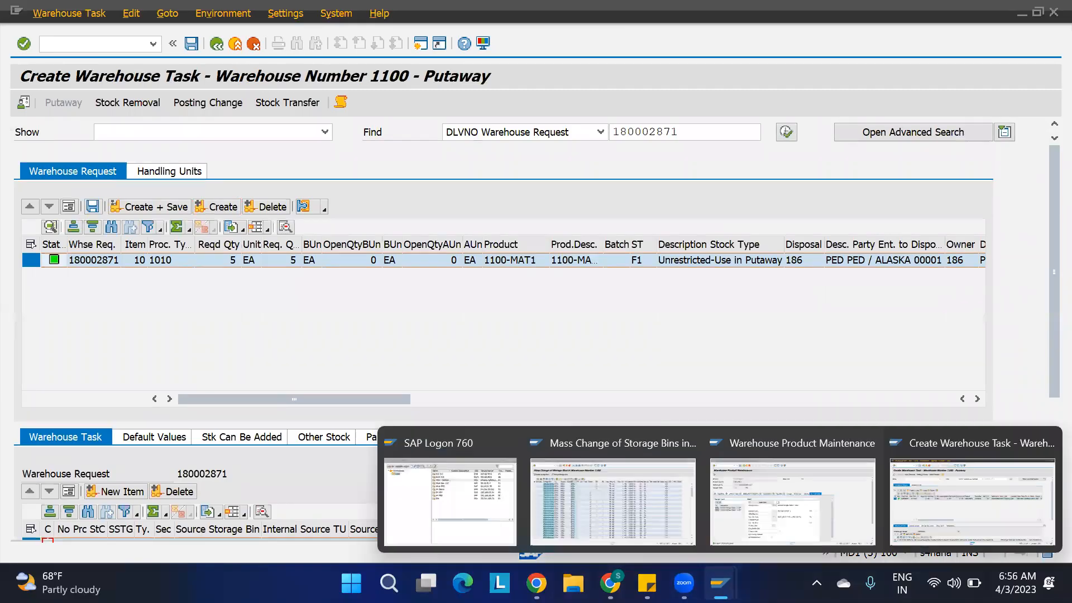
pyautogui.click(752, 509)
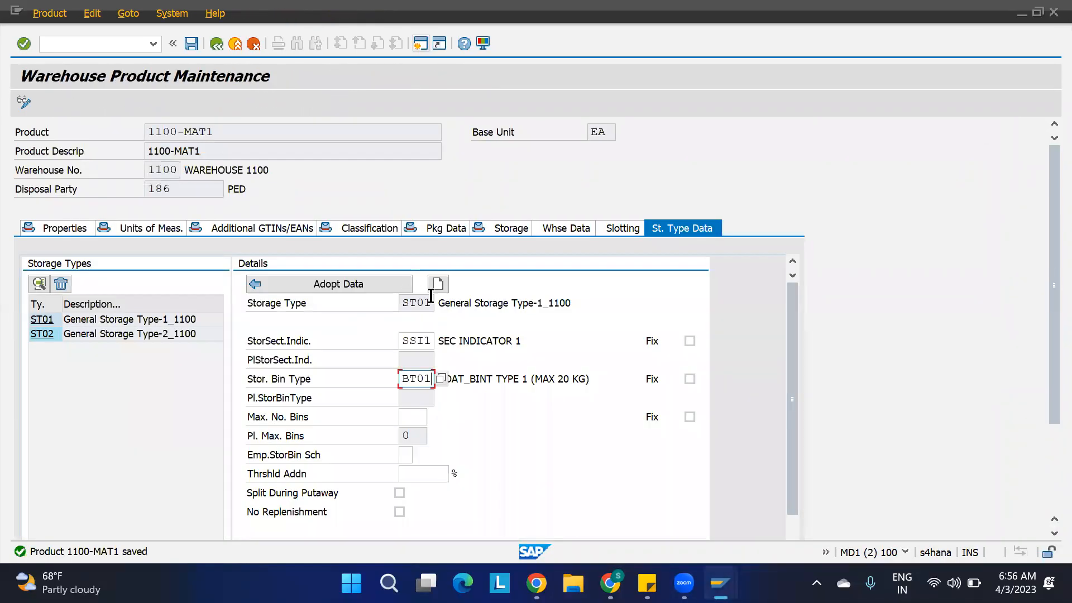
pyautogui.moveTo(436, 302); pyautogui.dragTo(345, 305)
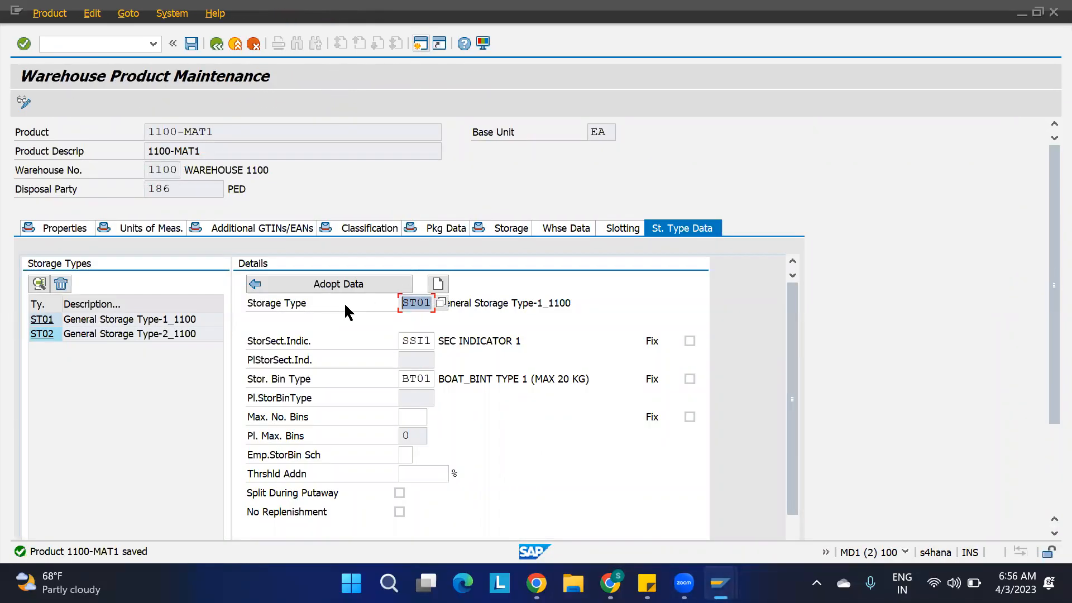
pyautogui.click(575, 302)
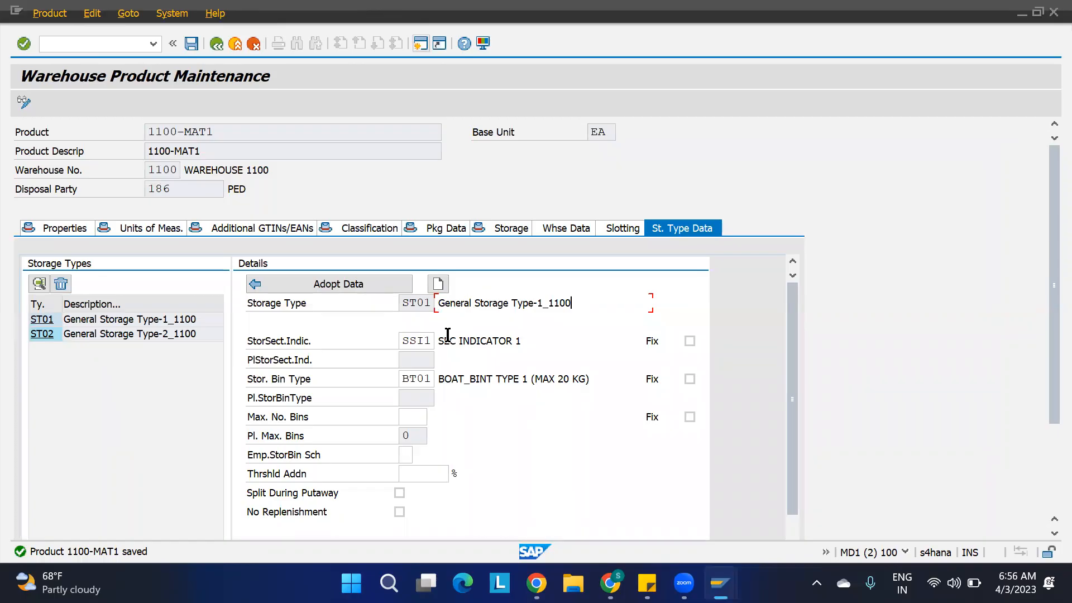
pyautogui.moveTo(432, 339); pyautogui.dragTo(376, 354)
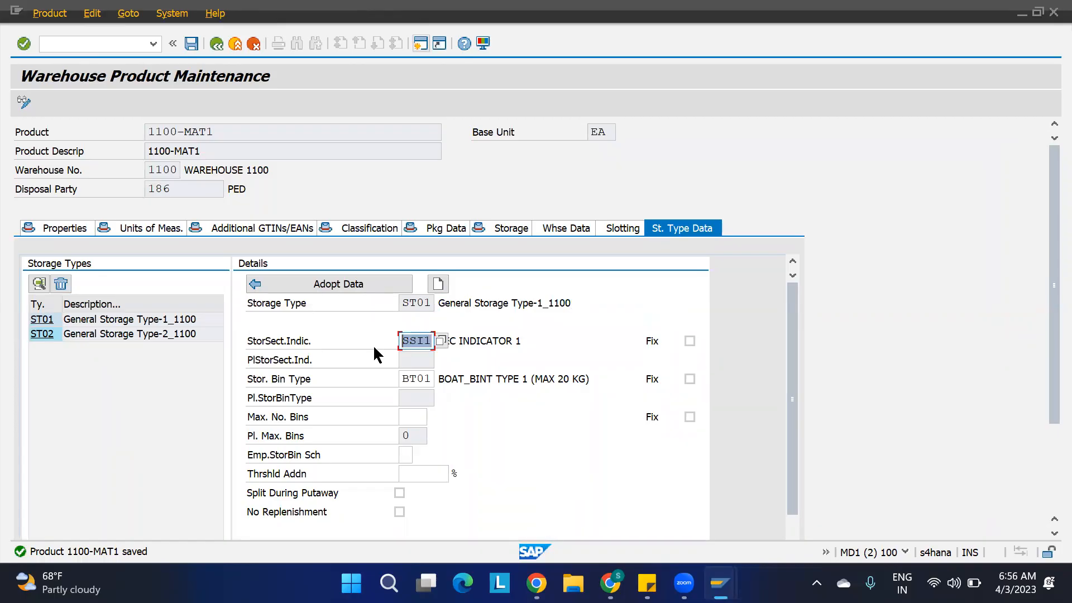
pyautogui.click(560, 347)
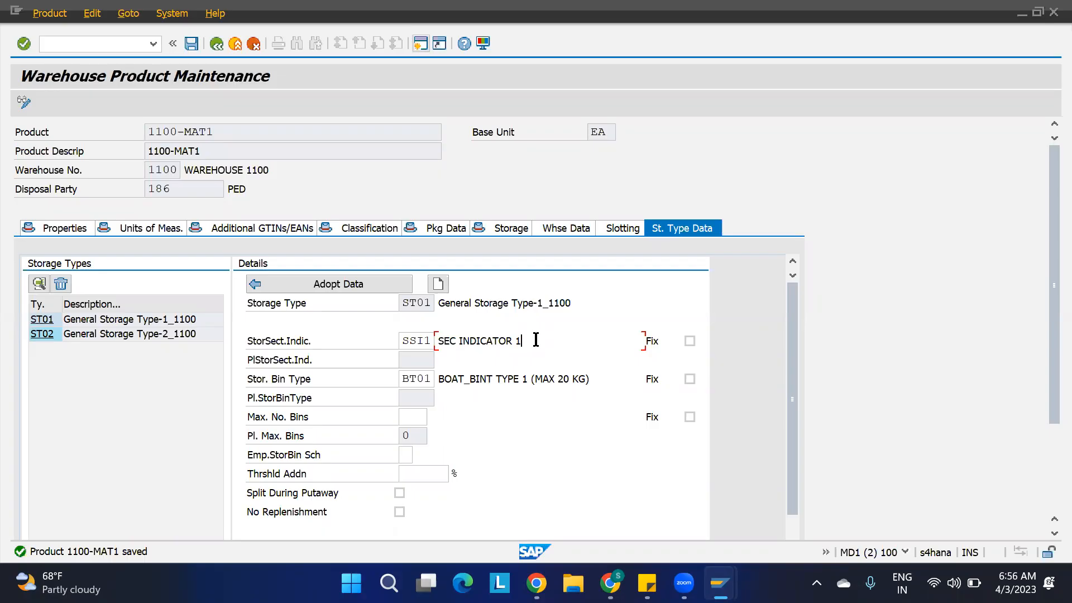
pyautogui.moveTo(536, 340); pyautogui.dragTo(422, 354)
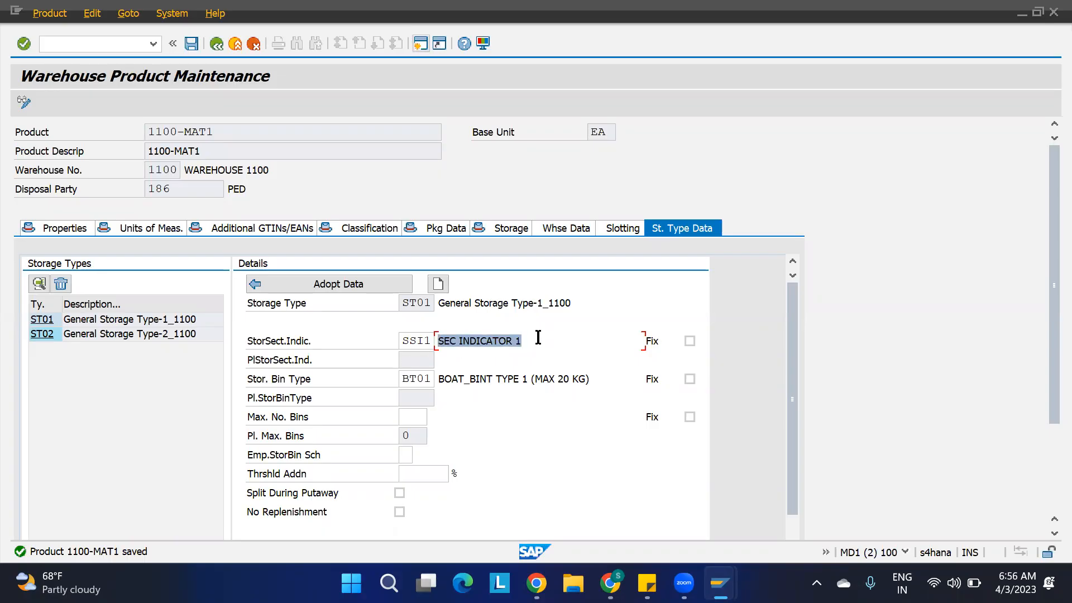
pyautogui.click(538, 340)
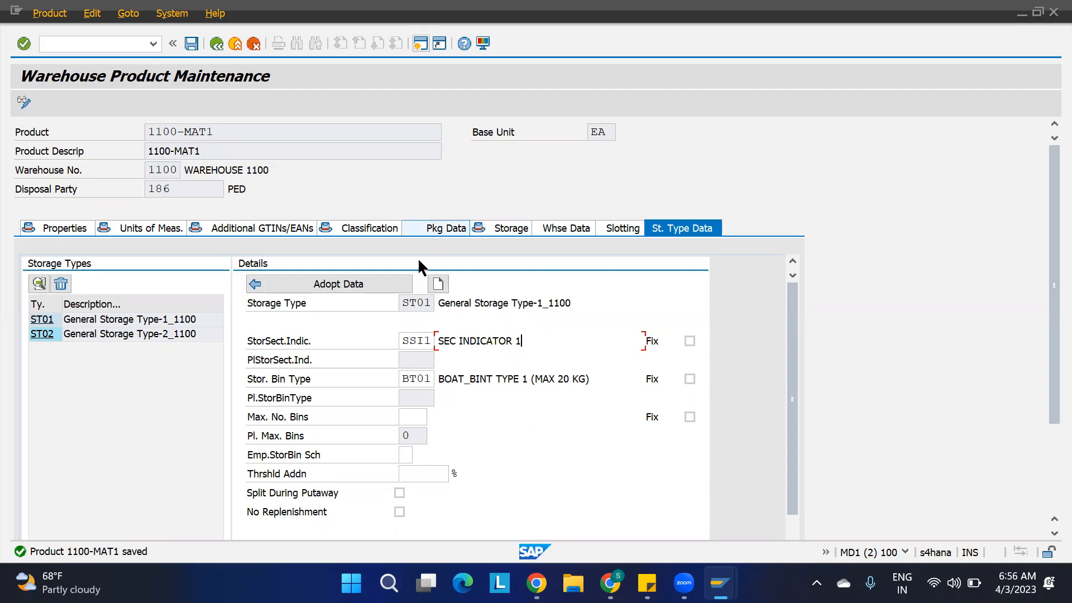
pyautogui.scroll(-5, 499, 454)
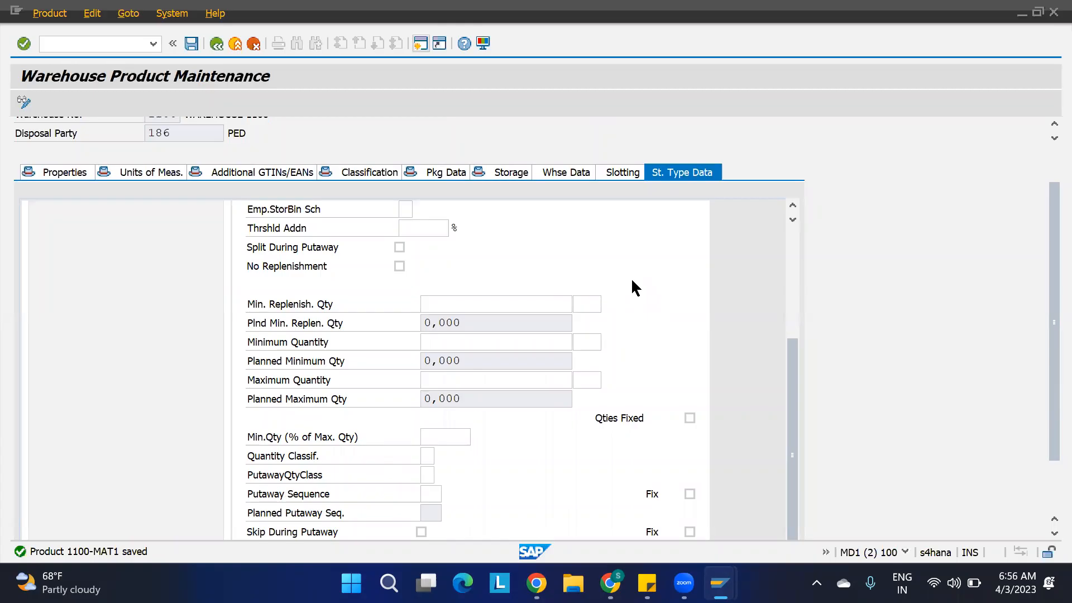
pyautogui.scroll(5, 633, 281)
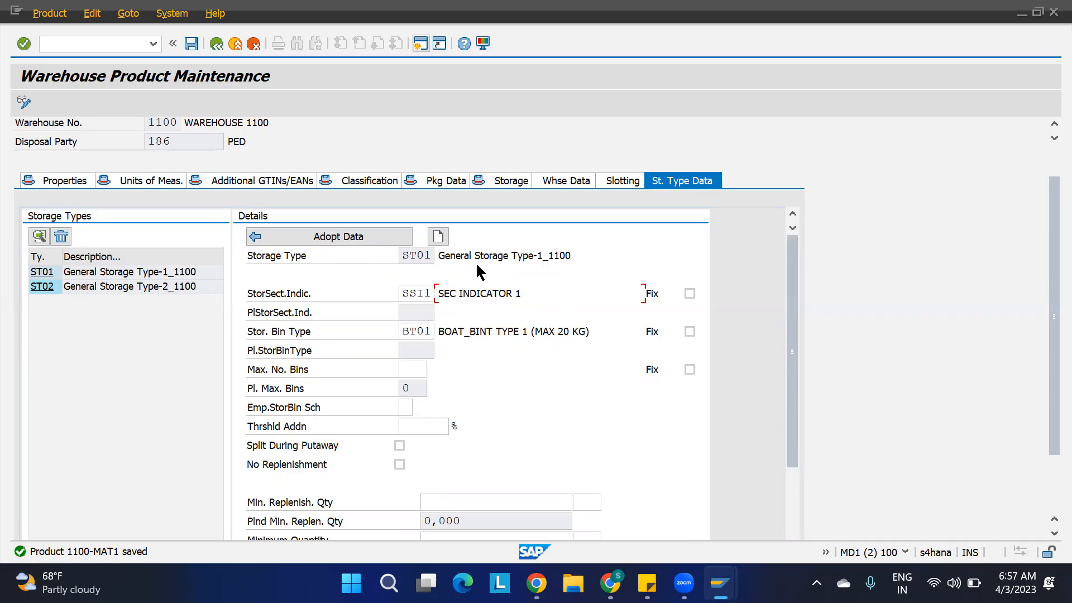
# Review the section indicator and storage bin type of product 1100-MAT1 for storage type ST01, and display the ST02 details.
pyautogui.click(430, 255)
pyautogui.click(432, 298)
pyautogui.click(434, 334)
pyautogui.click(430, 258)
pyautogui.click(432, 290)
pyautogui.click(430, 332)
pyautogui.click(50, 287)
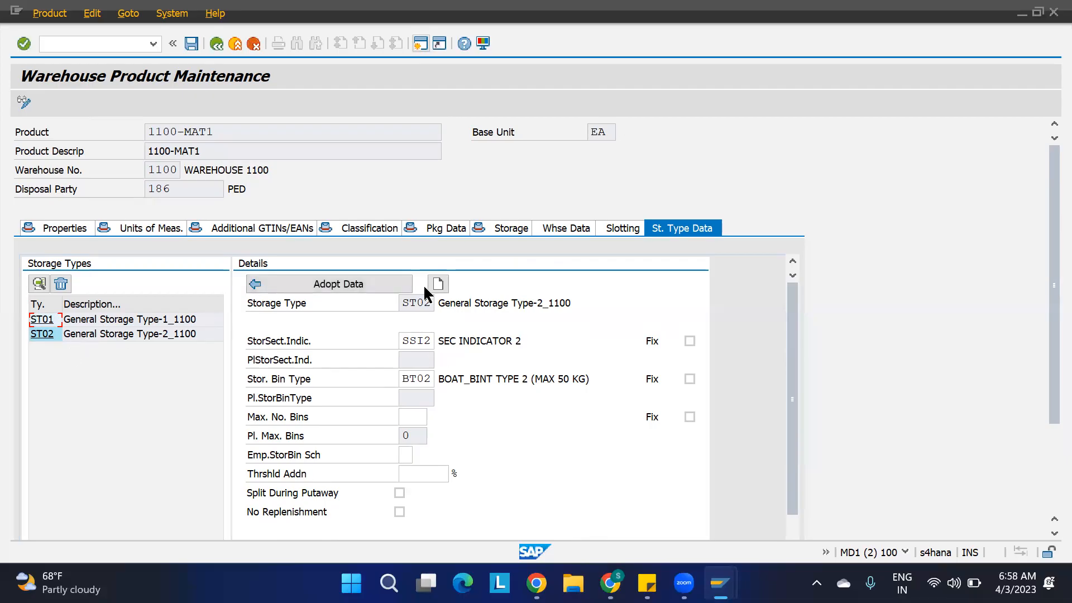
# Check the destination storage type, section and bin of the open putaway task, and leave warehouse task creation without saving.
pyautogui.moveTo(720, 584)
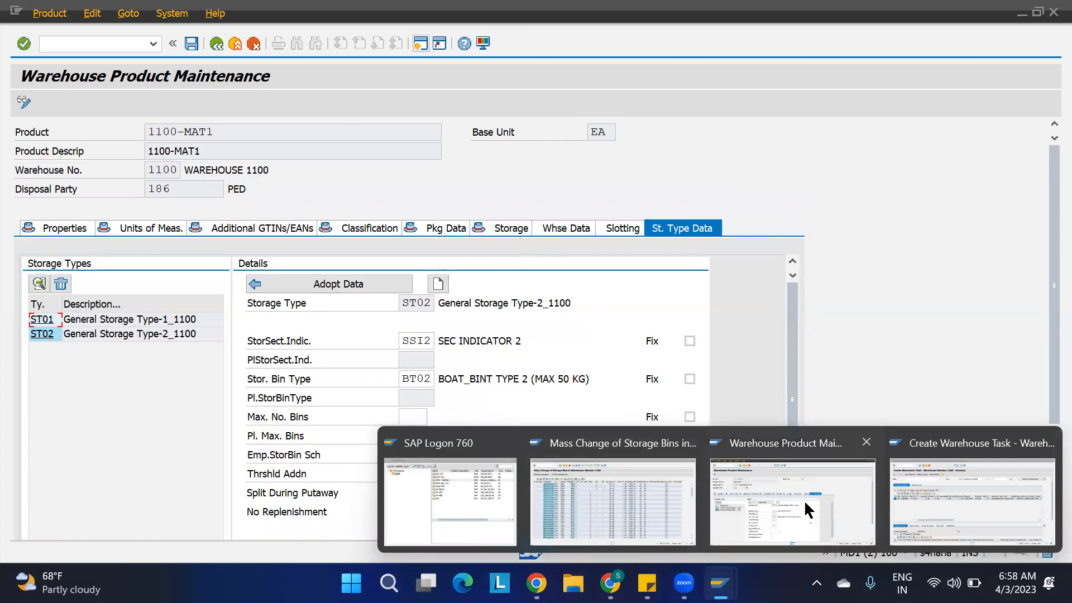
pyautogui.click(940, 498)
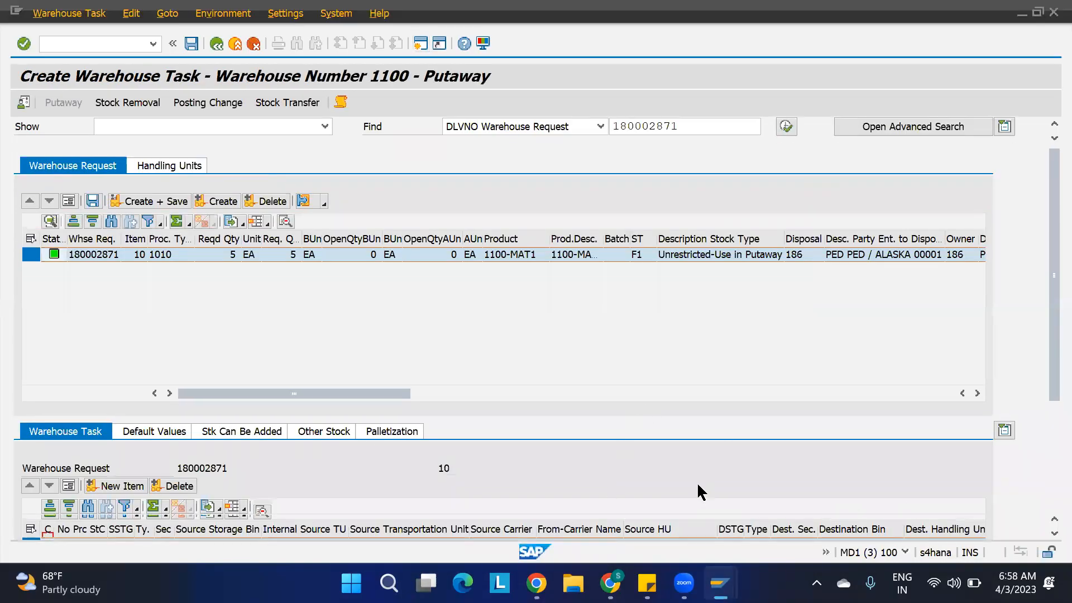
pyautogui.scroll(-1, 697, 481)
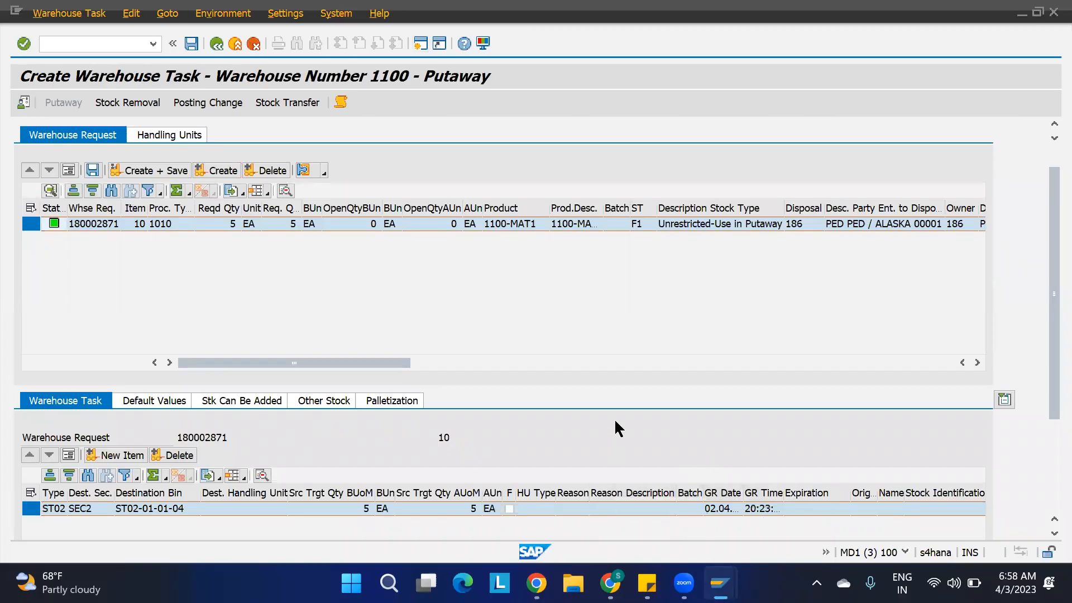
pyautogui.hscroll(-5, 622, 507)
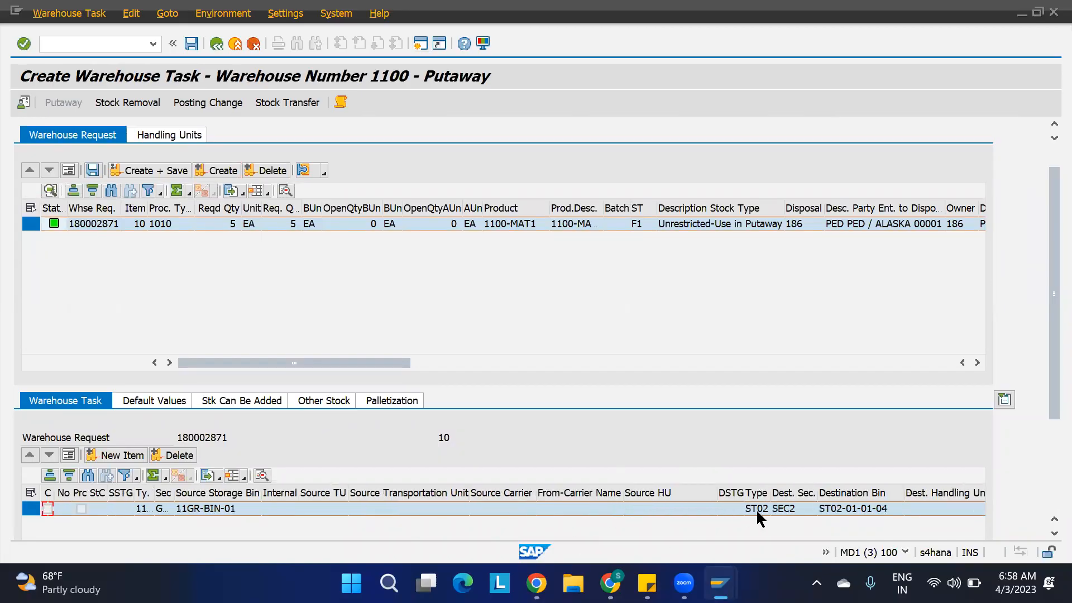
pyautogui.press('F3')
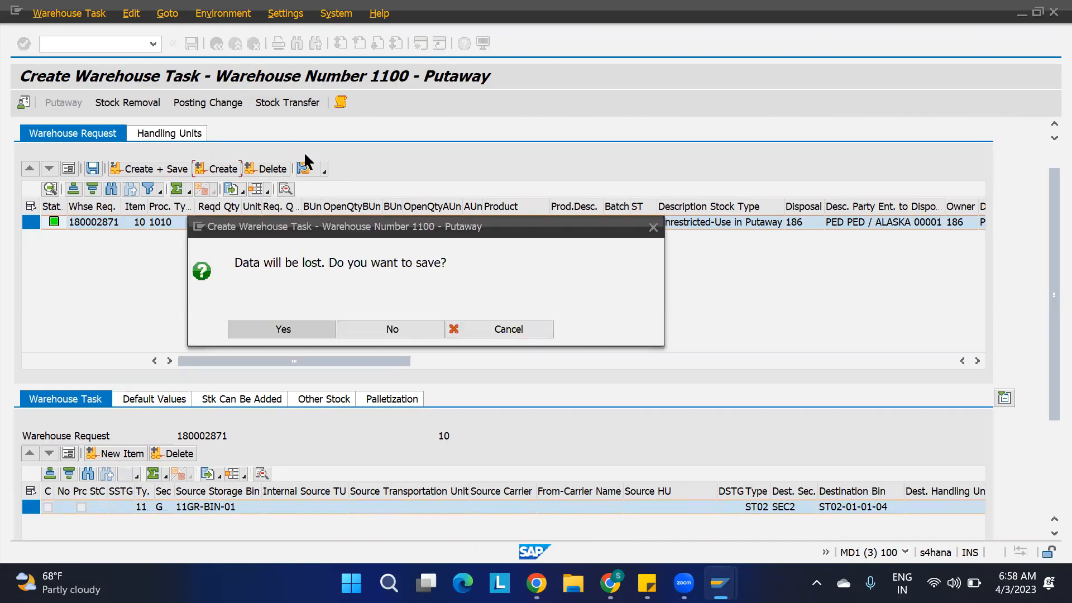
pyautogui.click(383, 329)
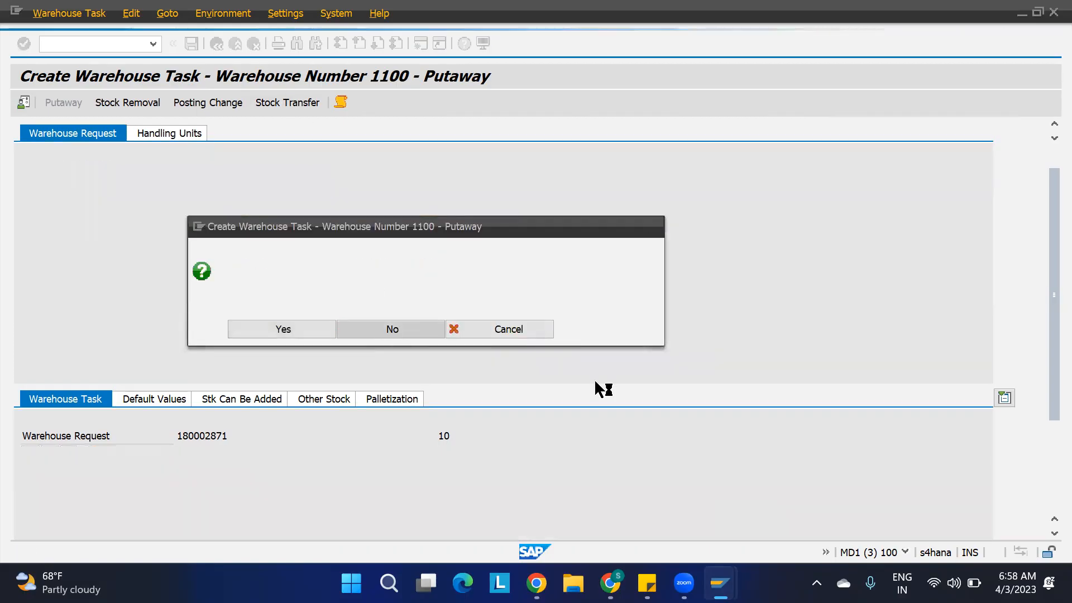
# Open an additional SAP session and display the SAP Customizing Implementation Guide in it.
pyautogui.moveTo(721, 584)
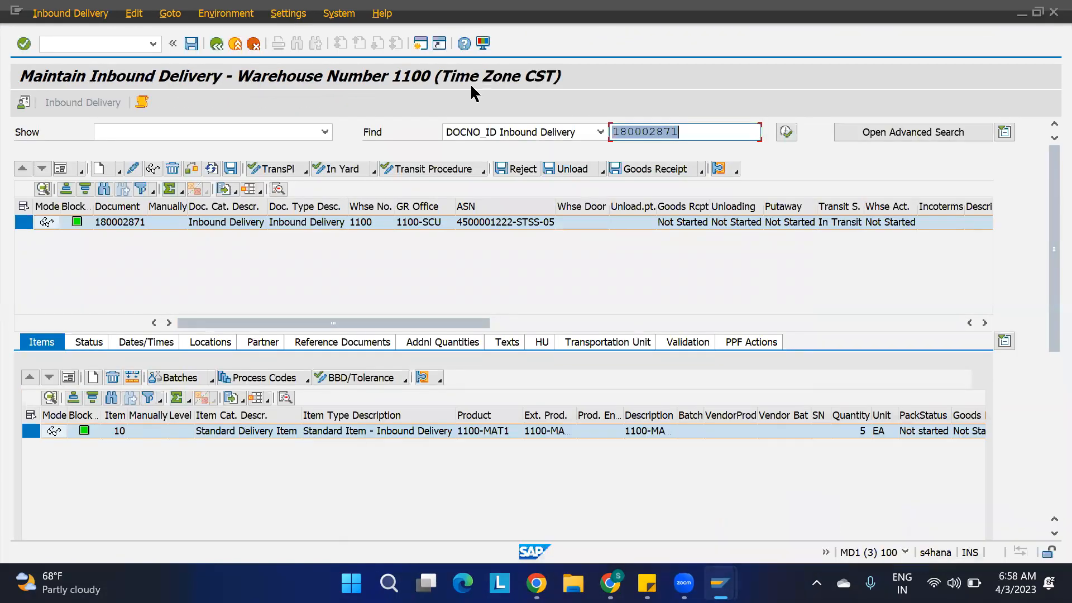
pyautogui.click(421, 43)
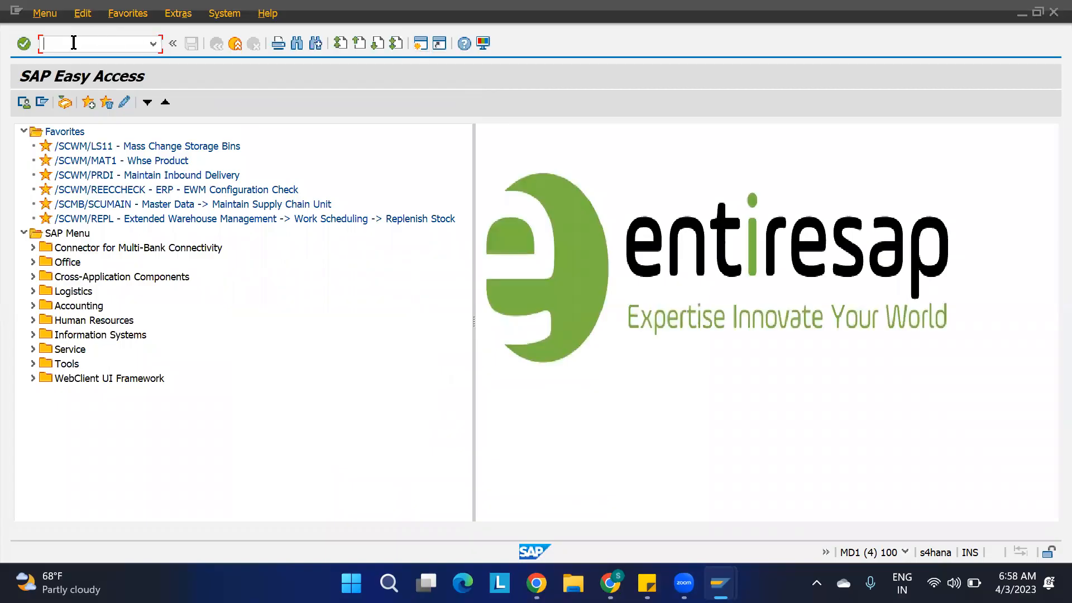
pyautogui.write('S')
pyautogui.press('Return')
pyautogui.click(87, 99)
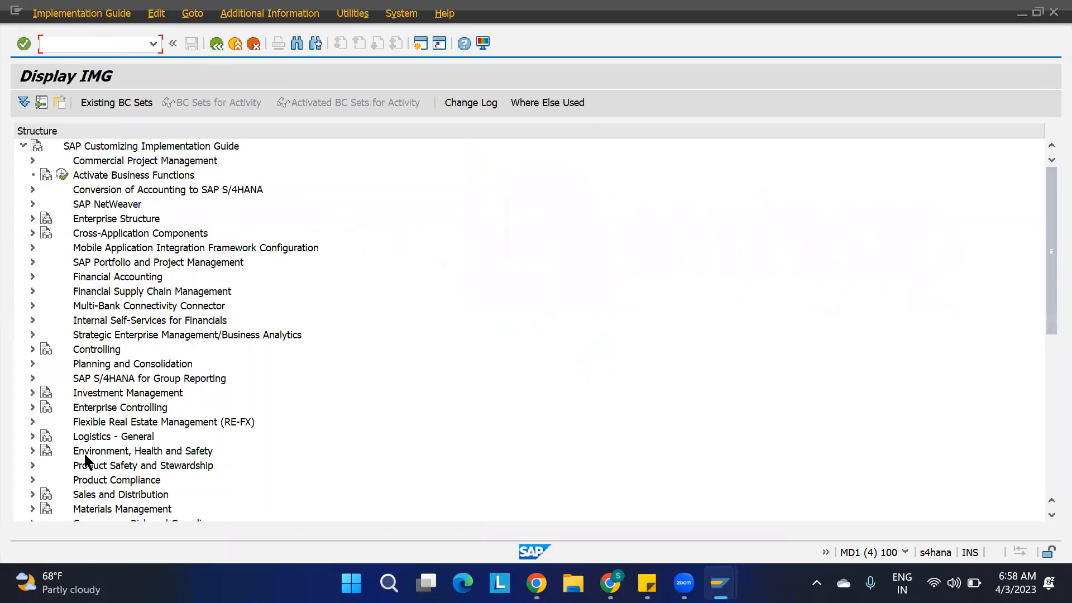
# Open the Alternative Storage Bin Type Sequence activity for EWM storage bin determination, within the goods receipt process strategies.
pyautogui.scroll(-7, 84, 451)
pyautogui.click(32, 263)
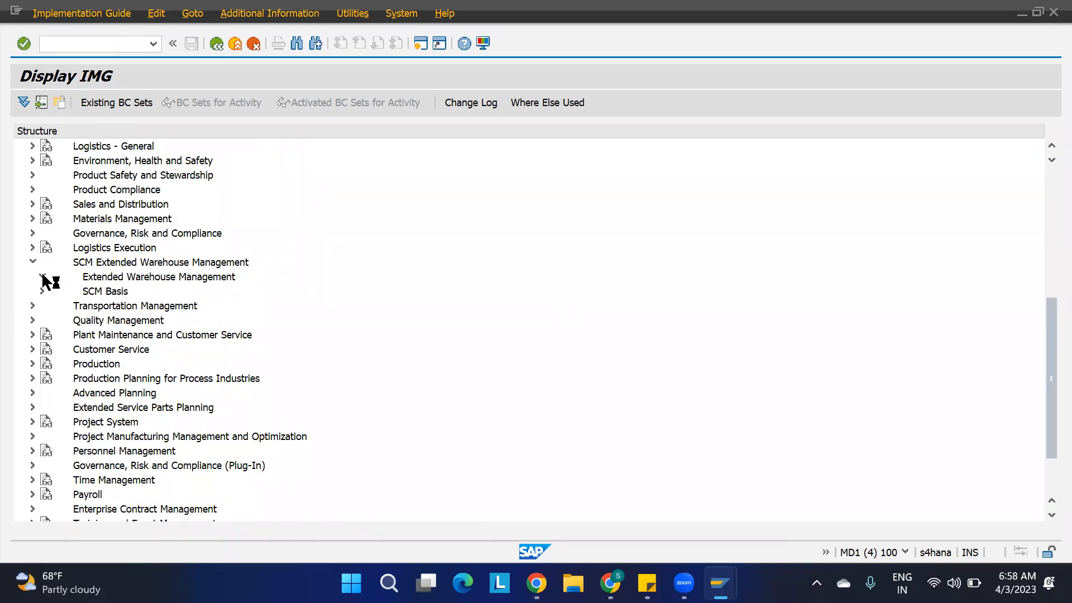
pyautogui.click(42, 277)
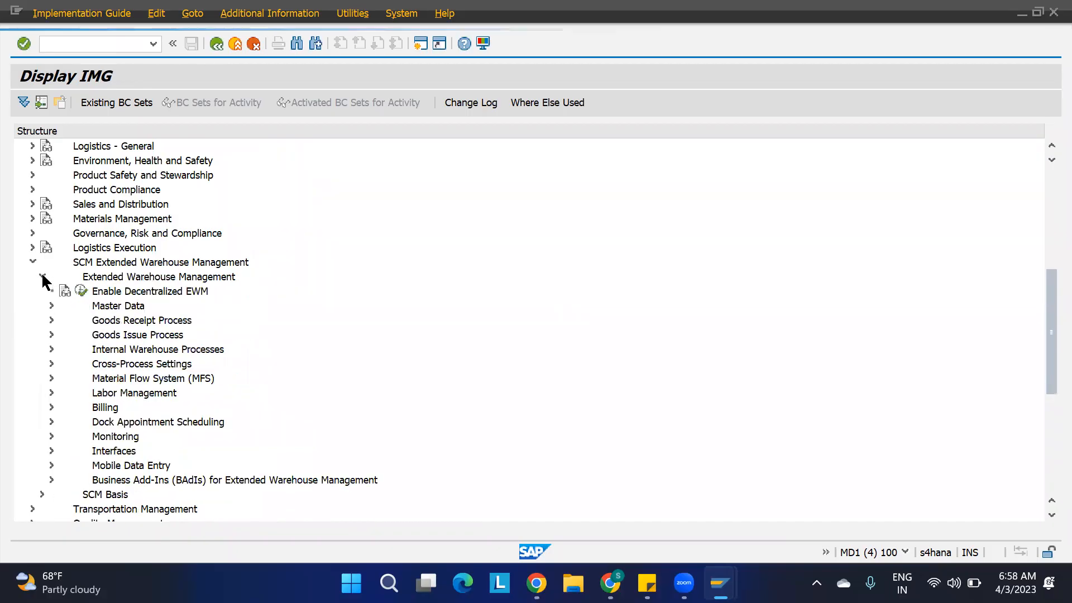
pyautogui.click(50, 319)
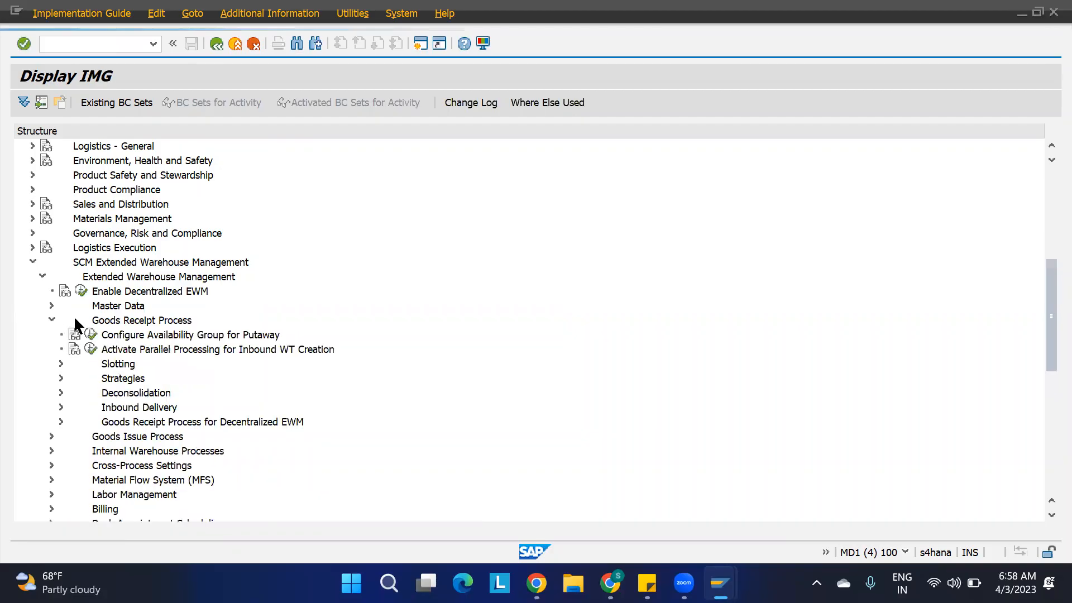
pyautogui.click(61, 379)
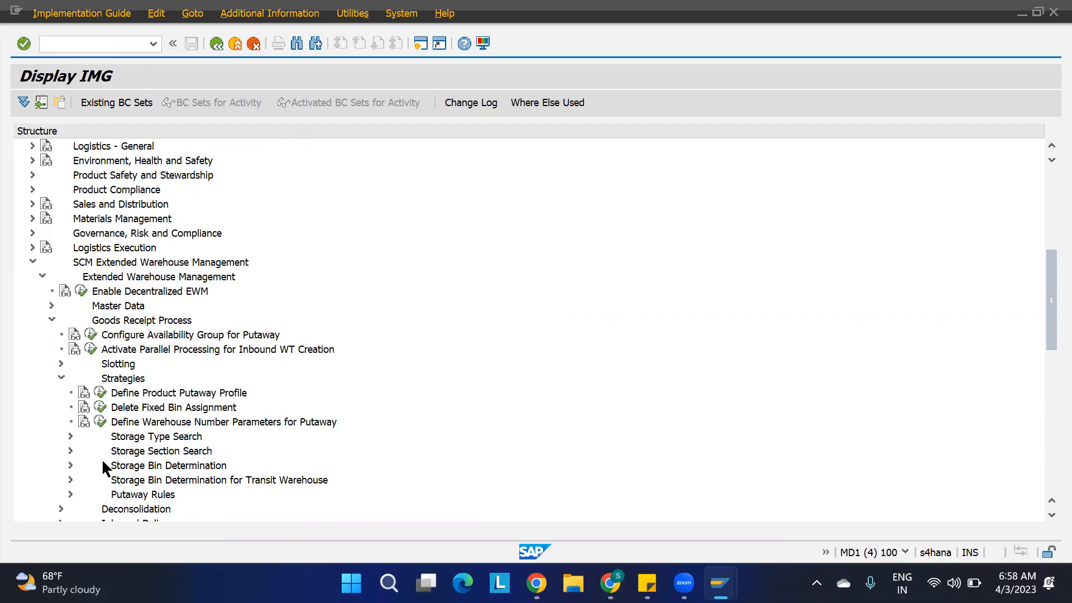
pyautogui.click(71, 465)
pyautogui.scroll(-3, 235, 436)
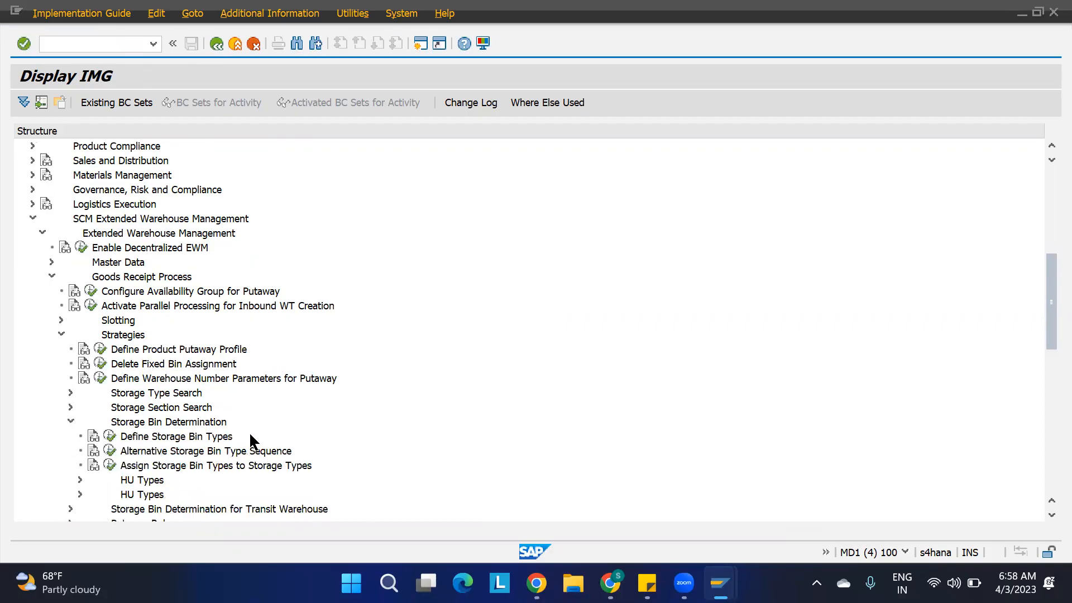
pyautogui.click(193, 365)
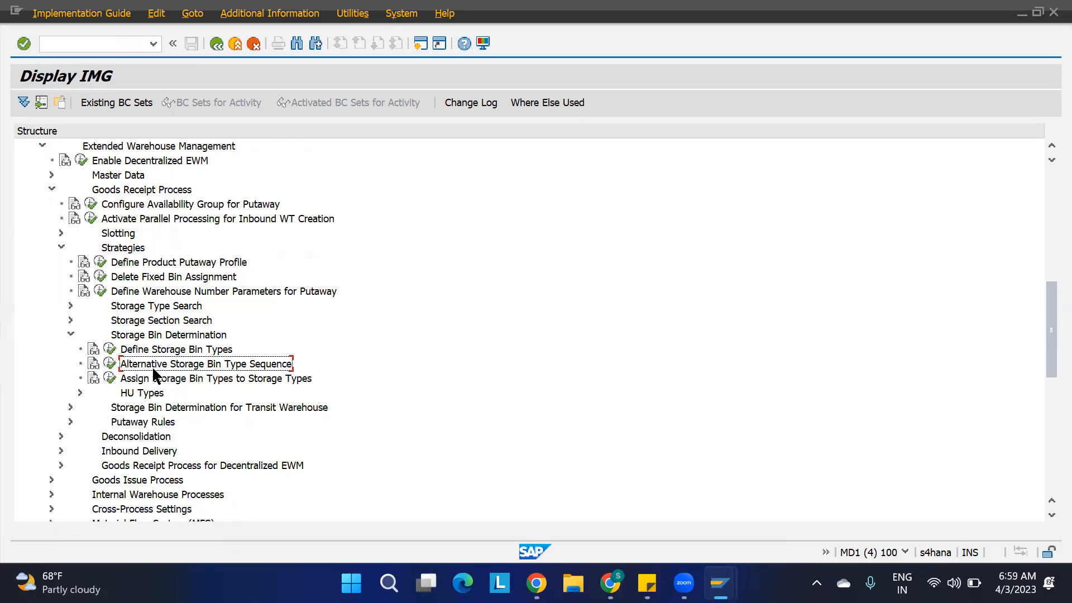
pyautogui.click(106, 363)
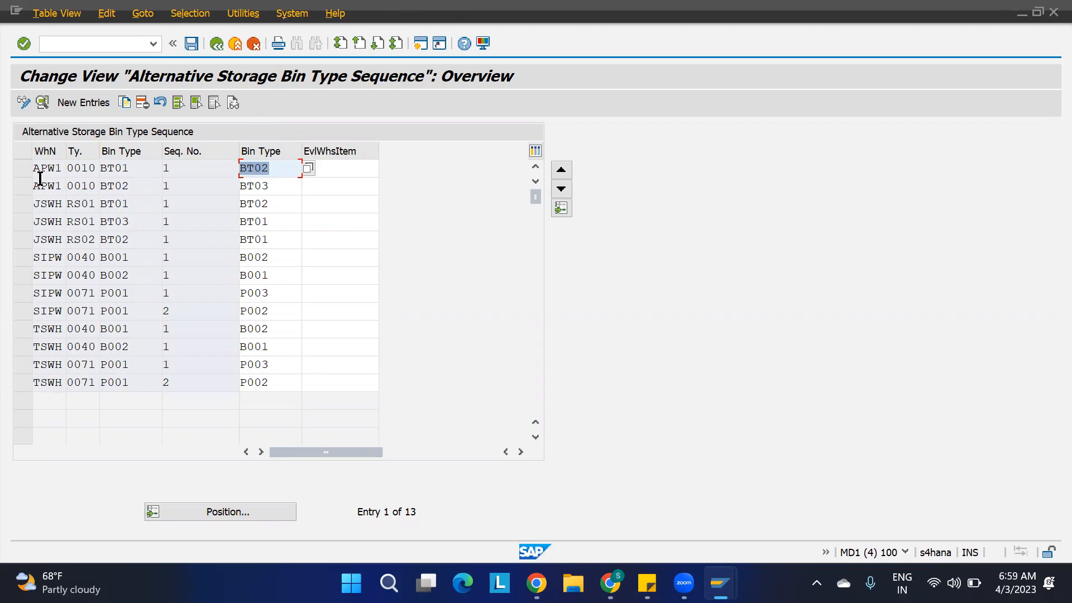
# Start a new alternative bin type sequence entry for warehouse 1100 and storage type ST01.
pyautogui.click(68, 103)
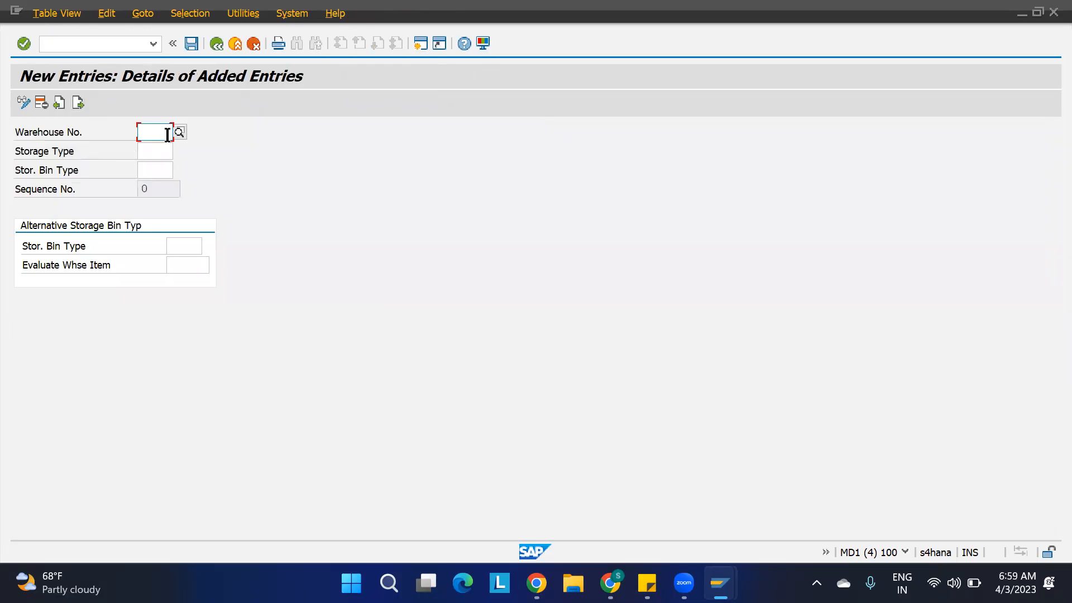
pyautogui.write('1100')
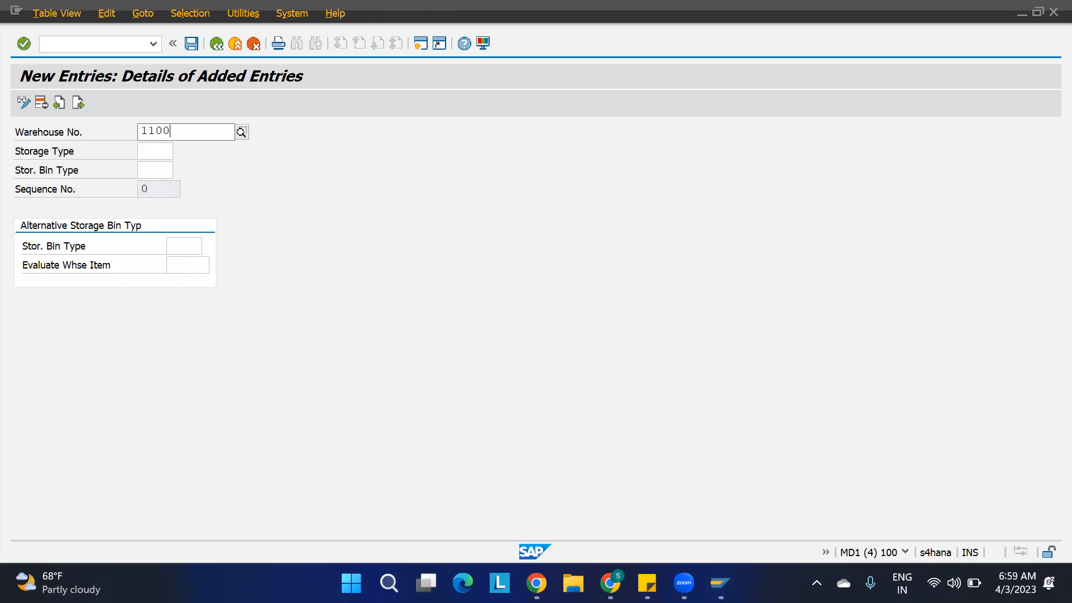
pyautogui.press('Tab')
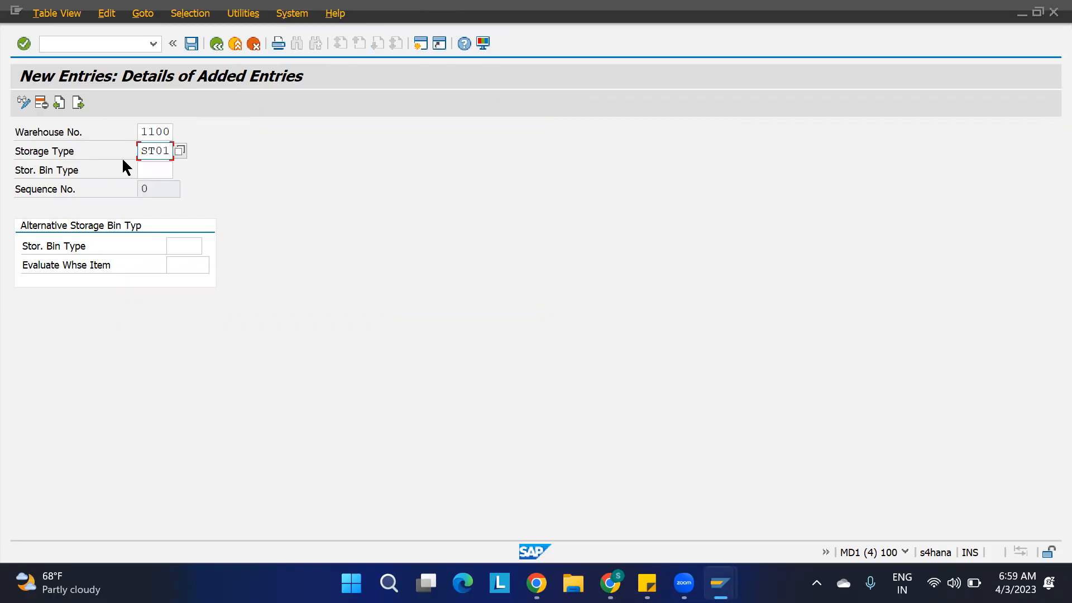
pyautogui.click(152, 172)
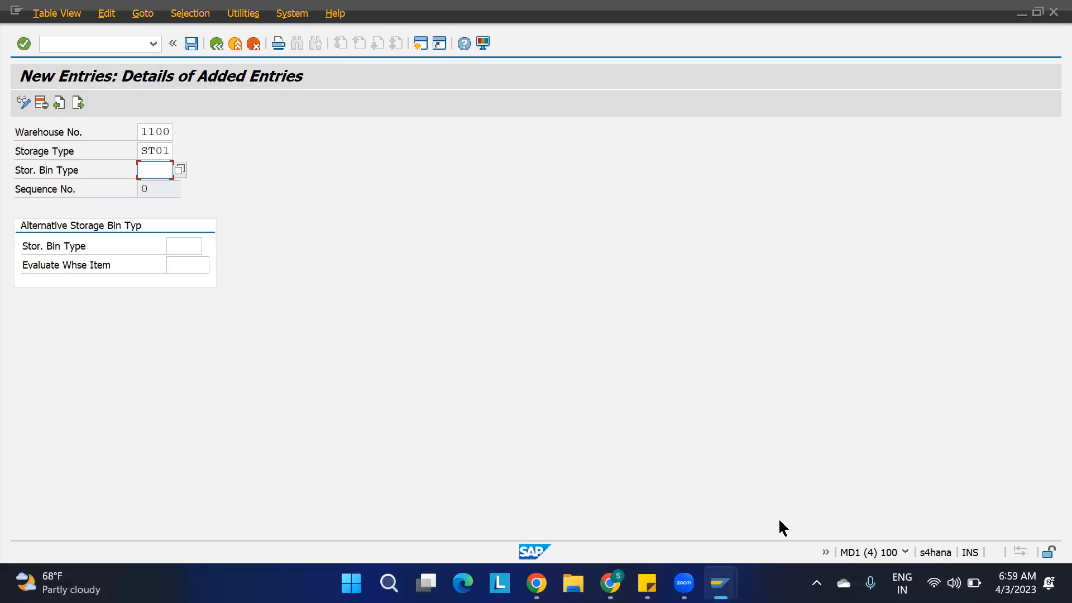
# Check the bin types in the warehouse 1100 storage bin list and the ST01 storage bin type maintained for product 1100-MAT1.
pyautogui.moveTo(721, 584)
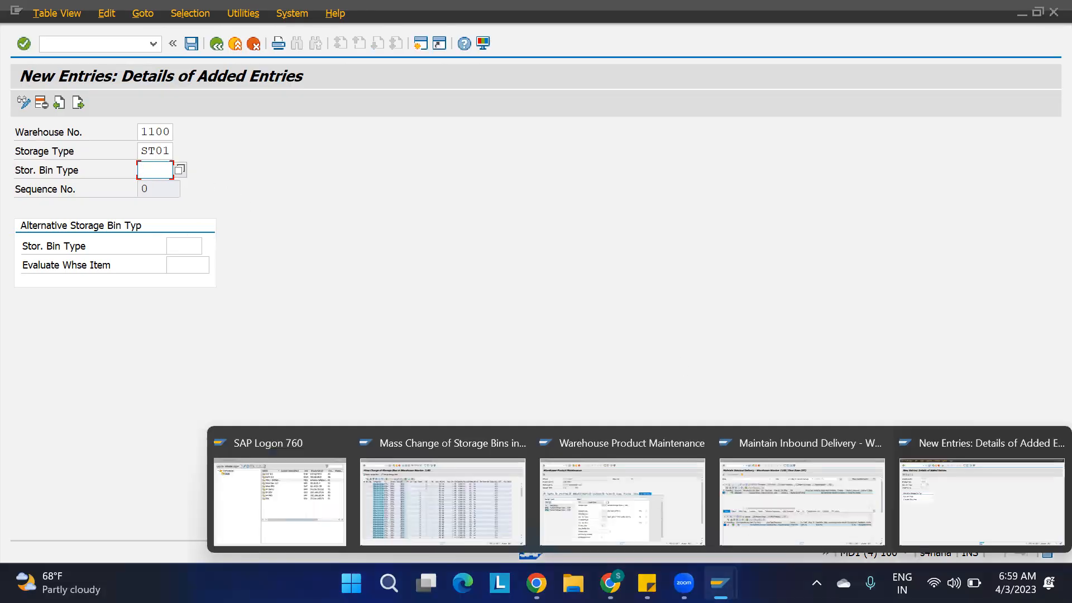
pyautogui.click(445, 487)
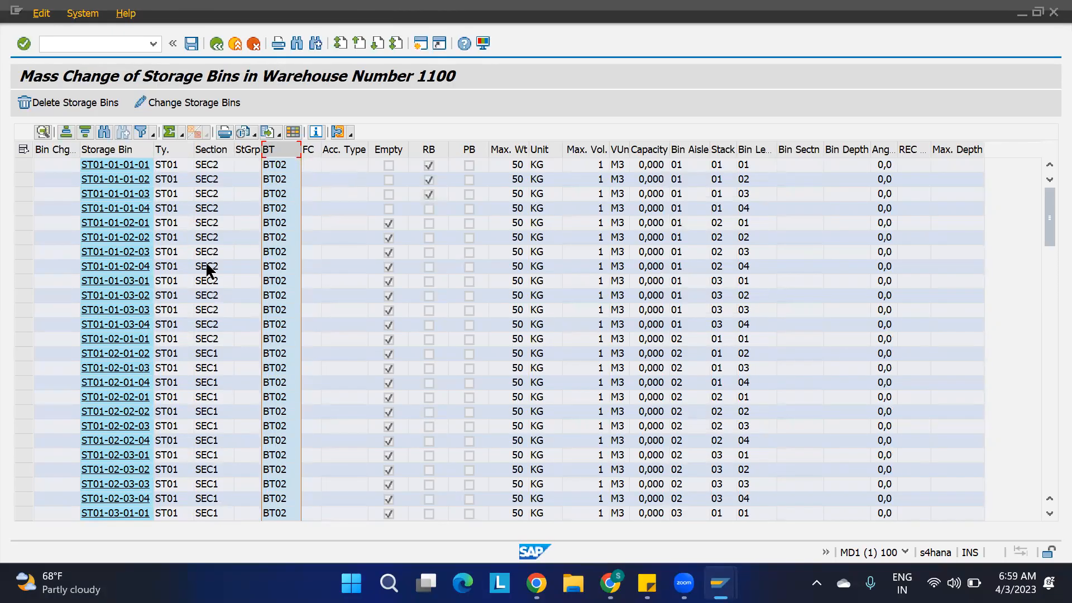
pyautogui.moveTo(684, 584)
pyautogui.moveTo(721, 583)
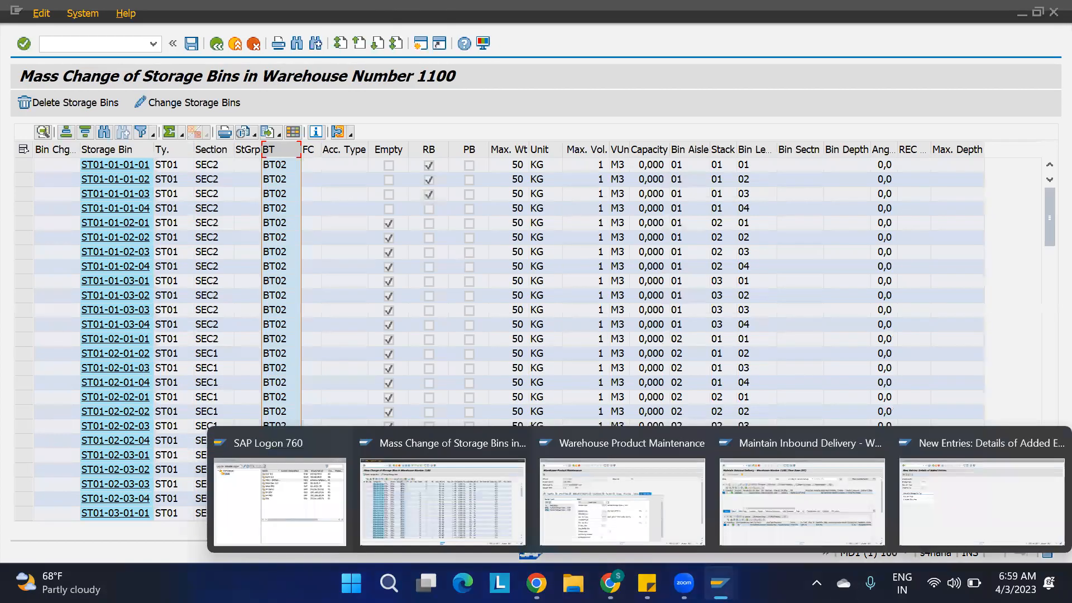
pyautogui.click(644, 501)
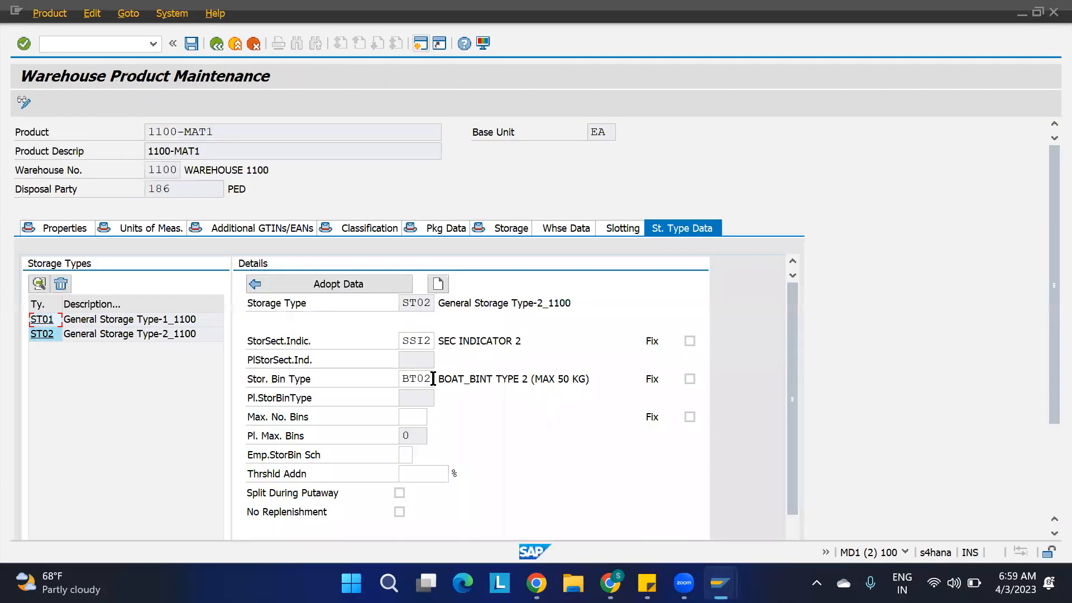
pyautogui.click(35, 323)
pyautogui.moveTo(432, 378); pyautogui.dragTo(342, 376)
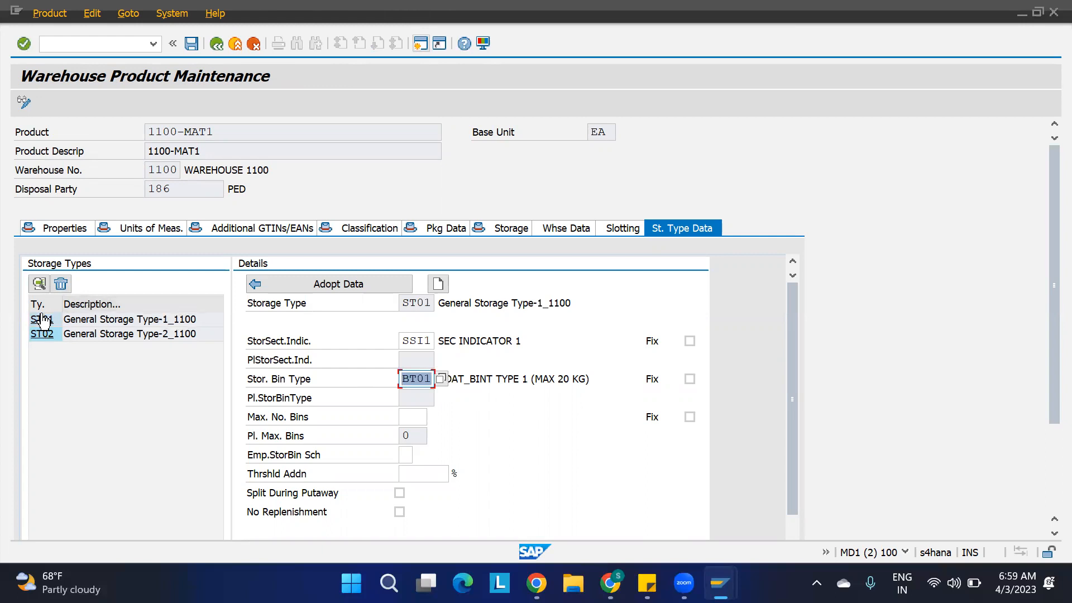
# Set the new sequence entry's storage bin type to BT01 and its alternative storage bin type to BT02.
pyautogui.moveTo(720, 581)
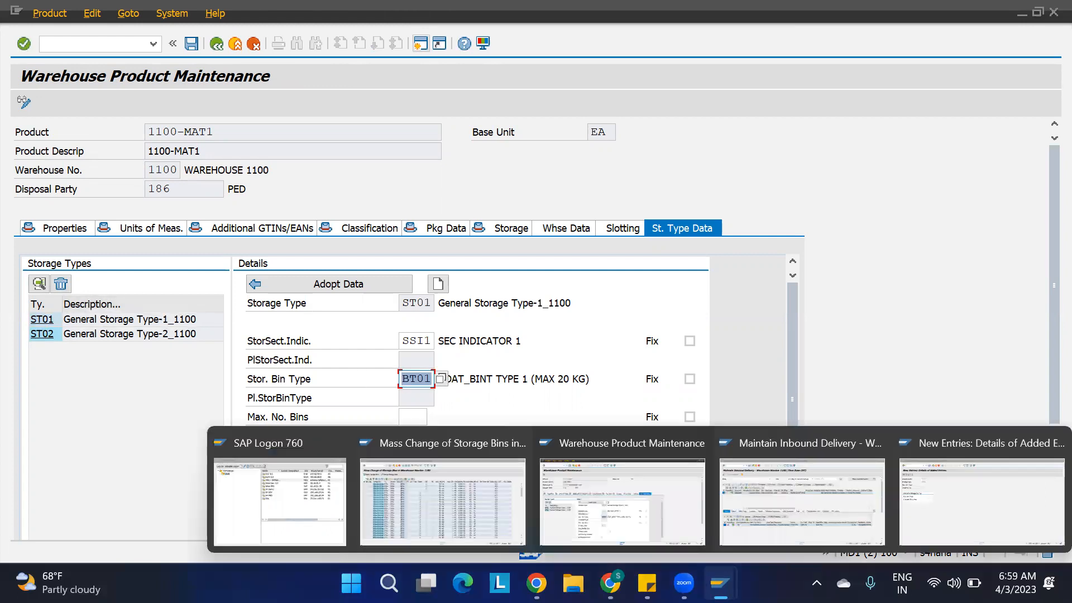
pyautogui.click(939, 497)
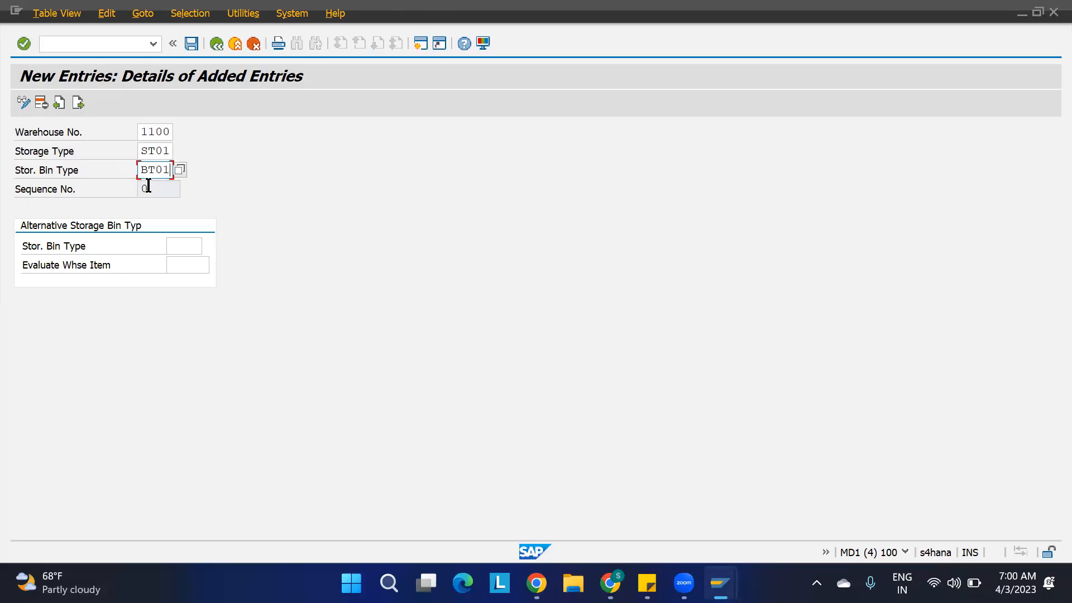
pyautogui.click(186, 244)
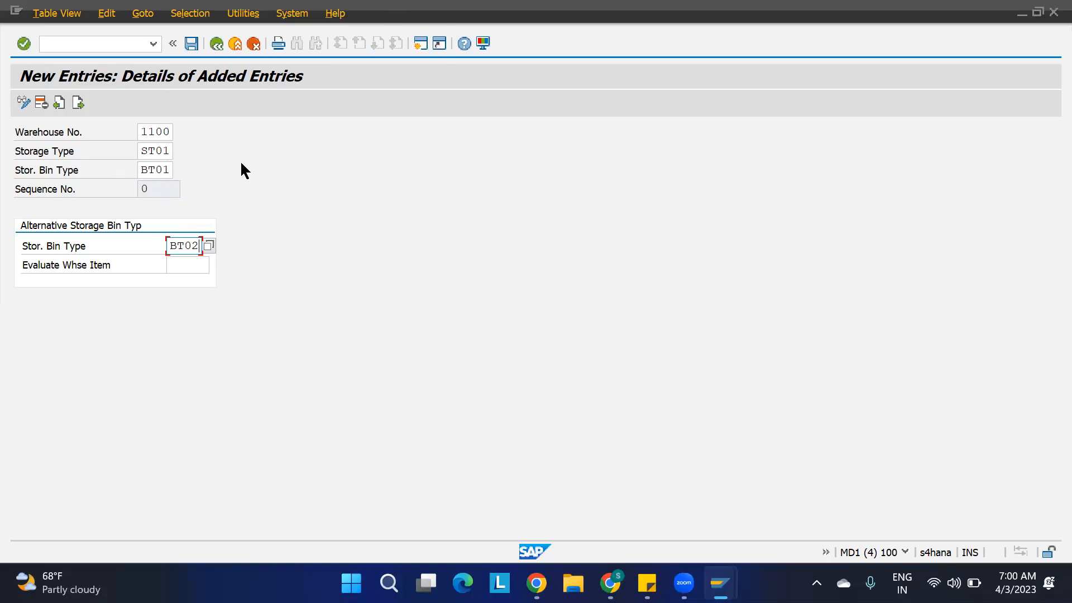
# Compare the new entry with the storage type column of the warehouse 1100 storage bin list.
pyautogui.moveTo(721, 583)
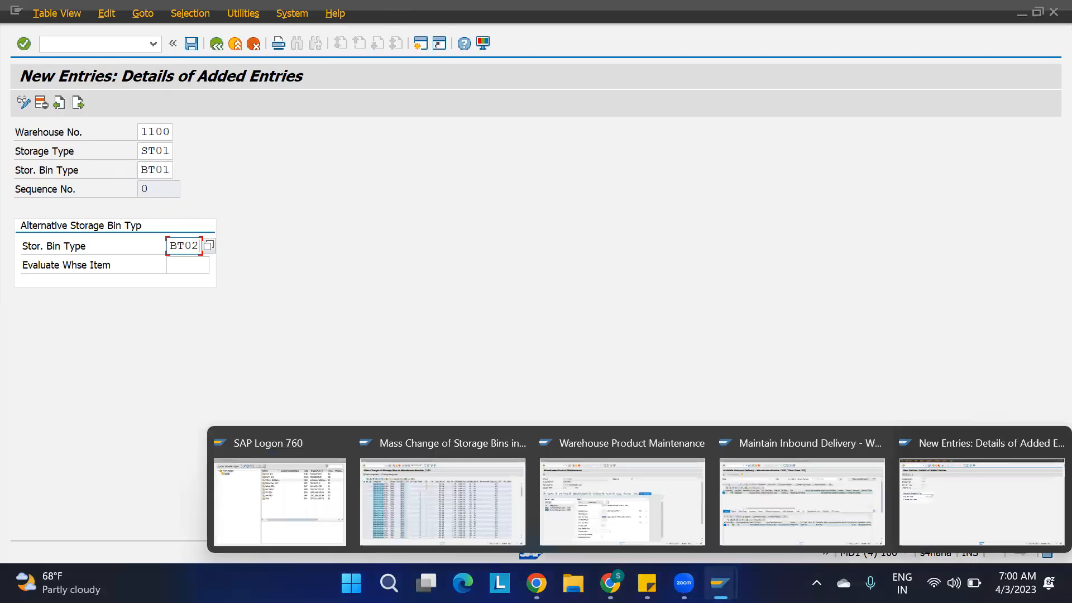
pyautogui.click(506, 461)
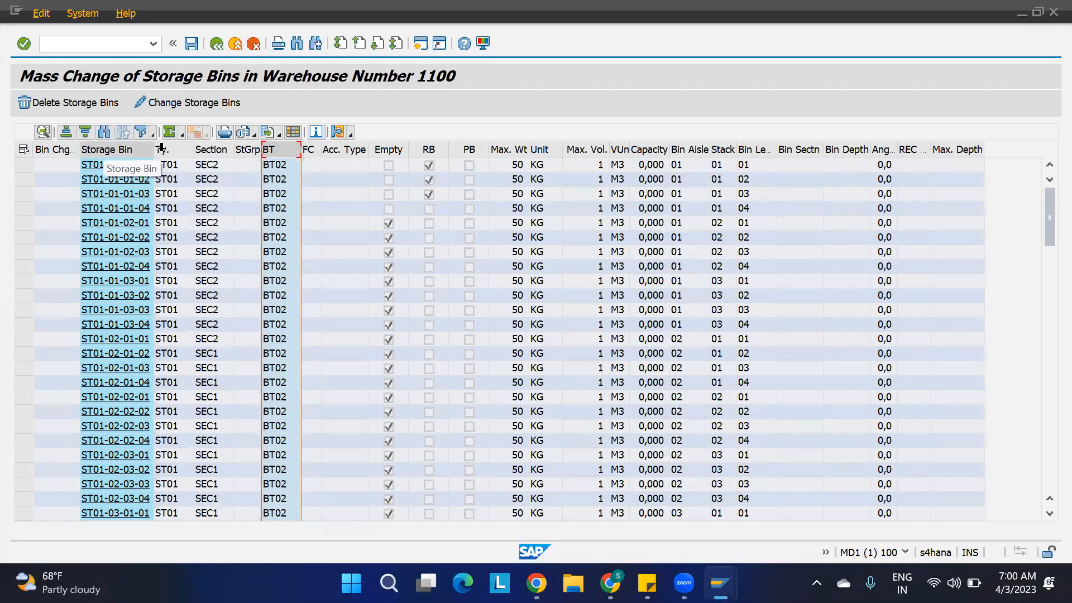
pyautogui.click(168, 149)
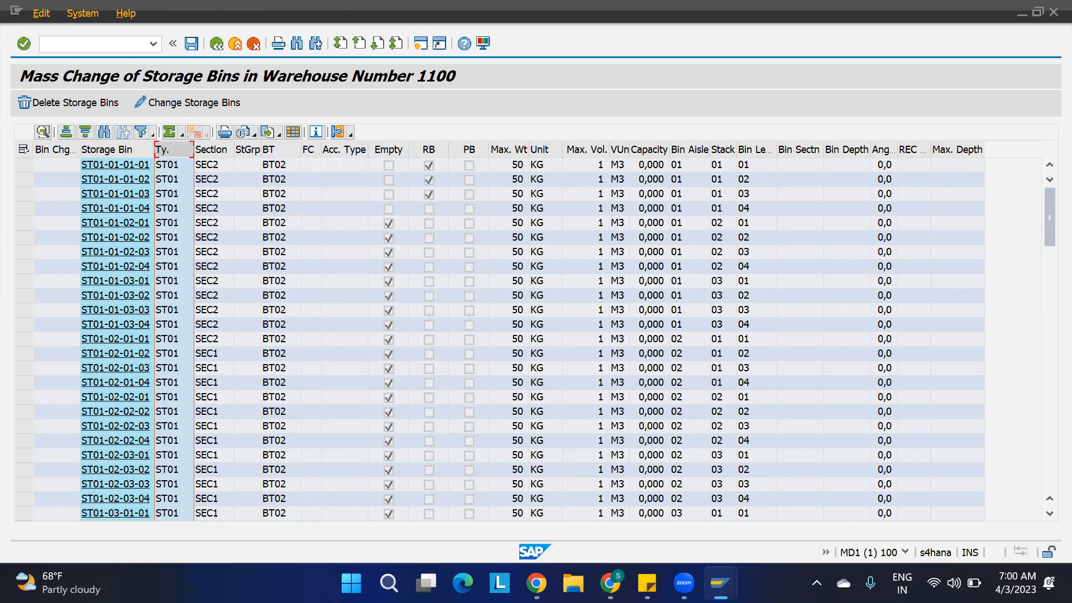
# Save the new alternative storage bin type entry to the proposed EWM PROJECT customizing request.
pyautogui.moveTo(720, 584)
pyautogui.click(936, 521)
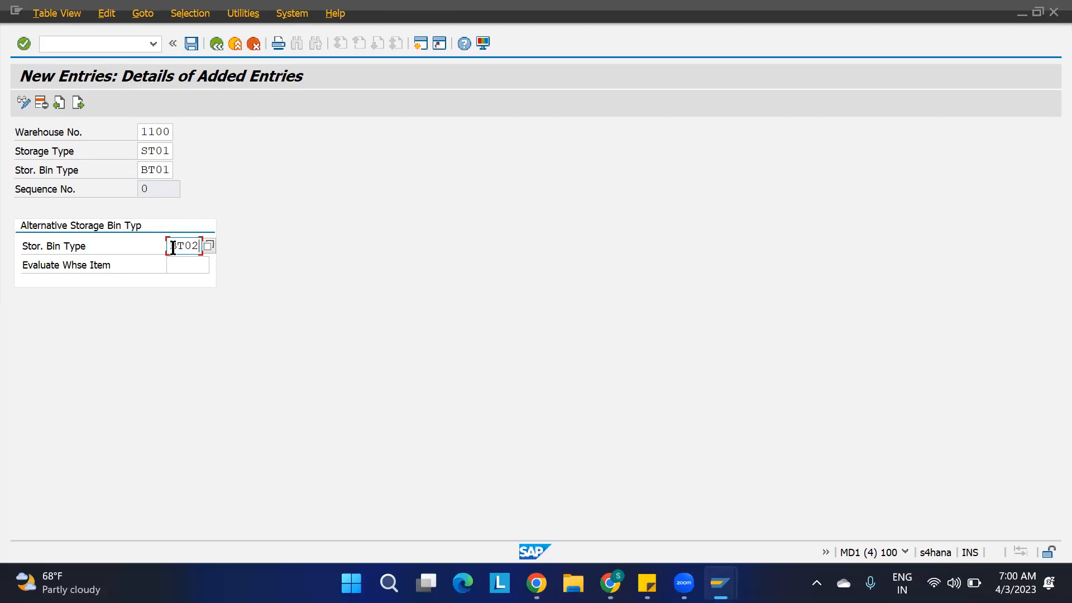
pyautogui.hotkey('ctrl', 's')
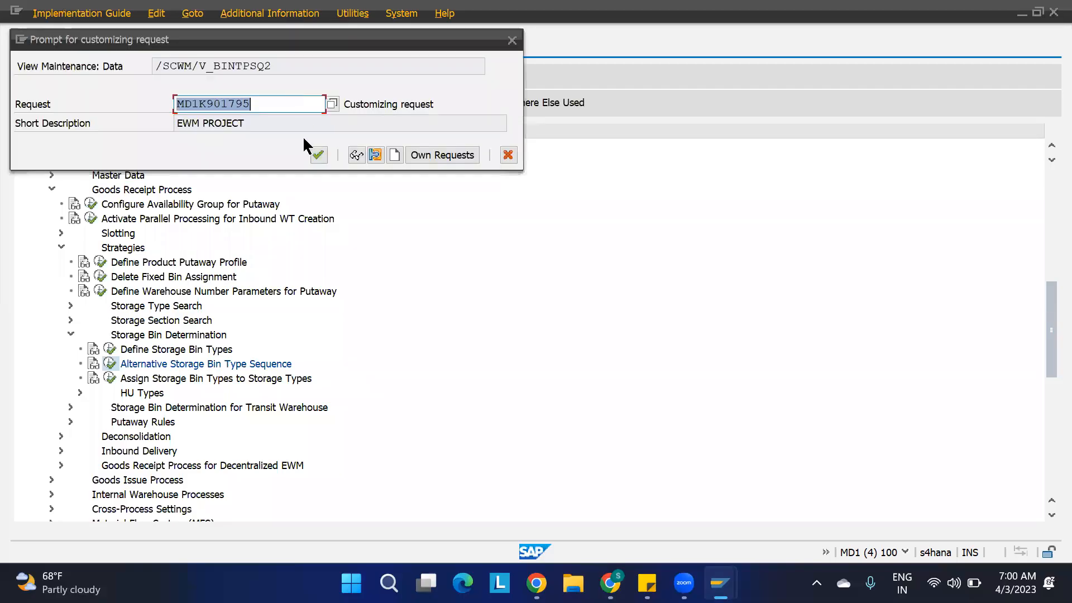
pyautogui.click(318, 155)
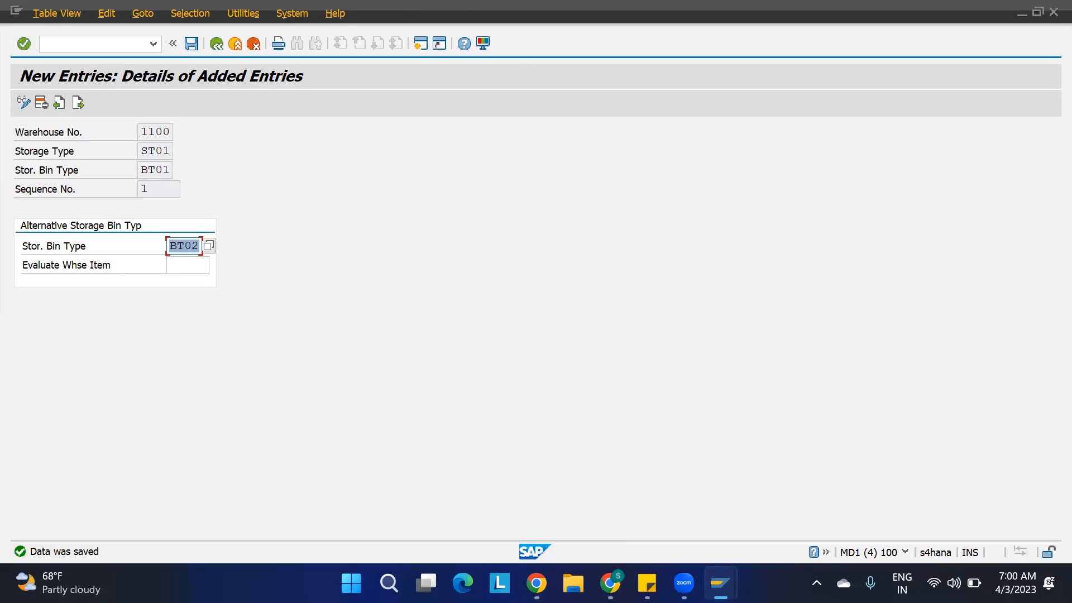
# Switch to the inbound delivery for product 1100-MAT1 and start its follow-on warehouse task creation.
pyautogui.moveTo(721, 583)
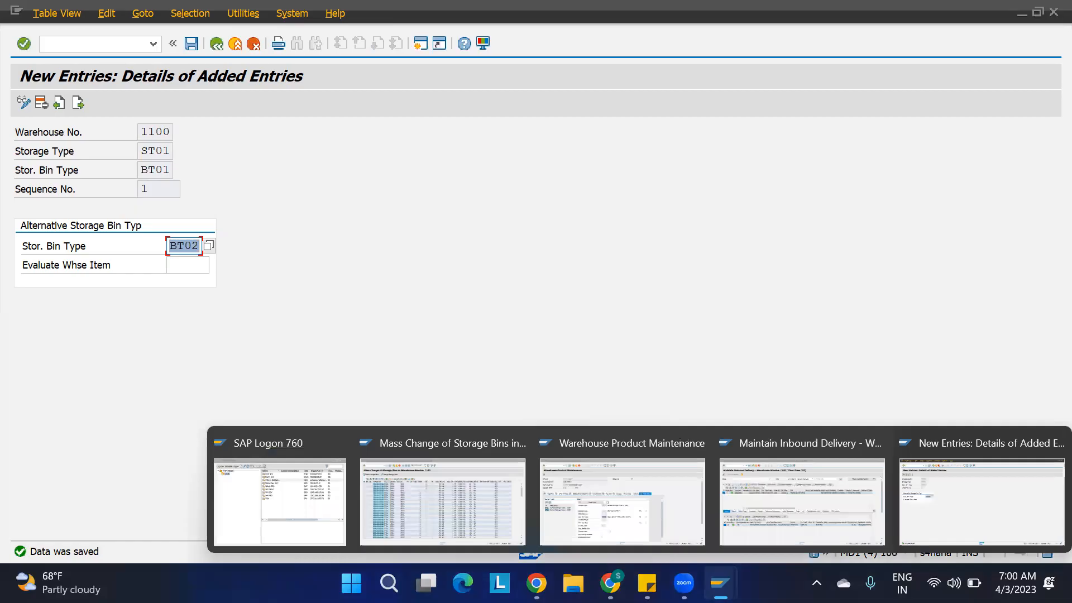
pyautogui.click(820, 508)
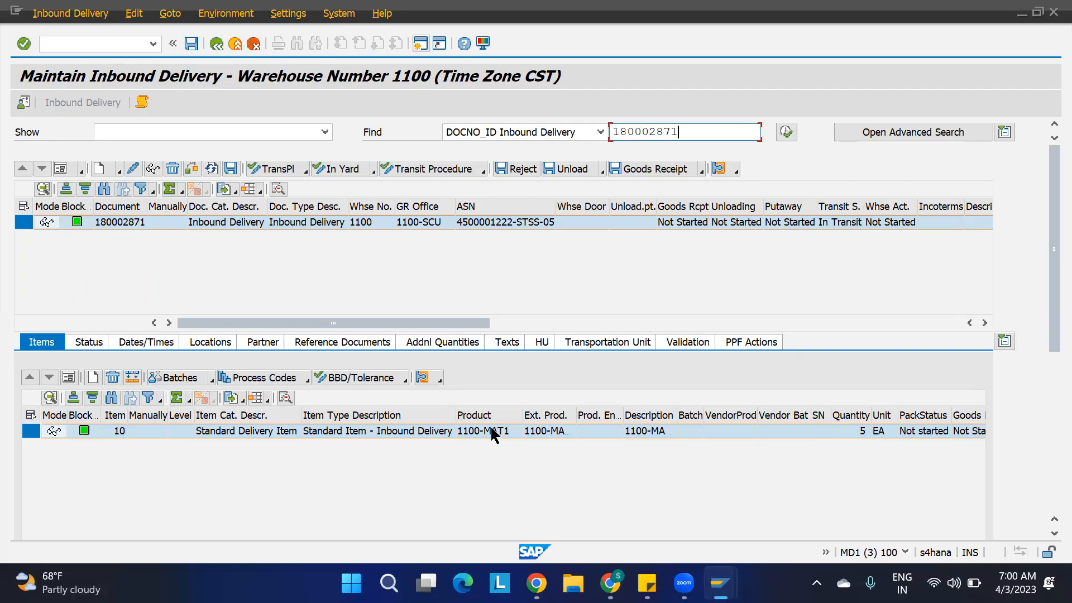
pyautogui.click(92, 14)
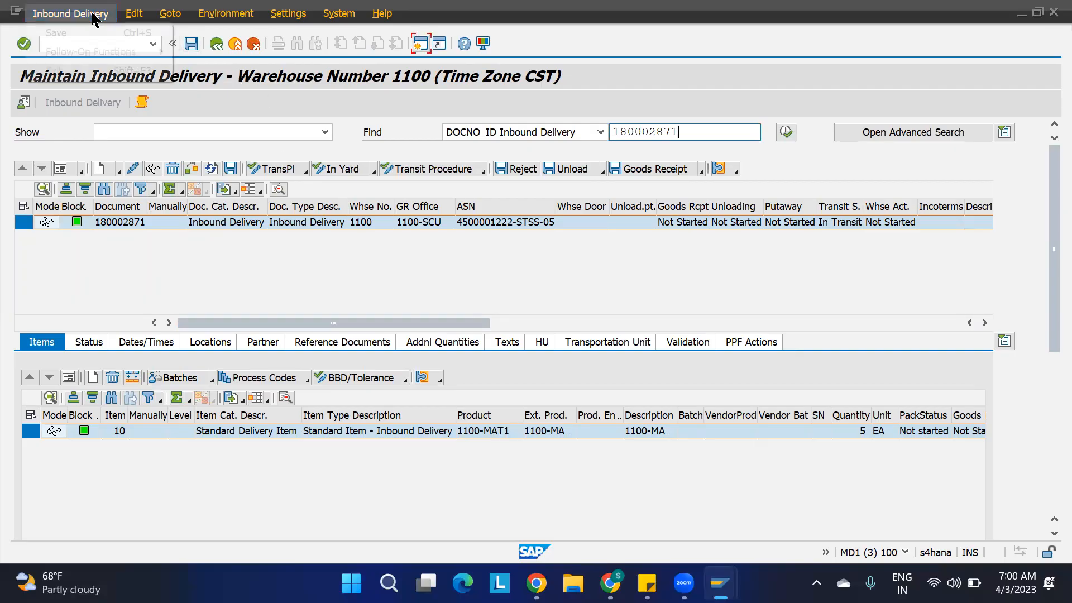
pyautogui.moveTo(128, 53)
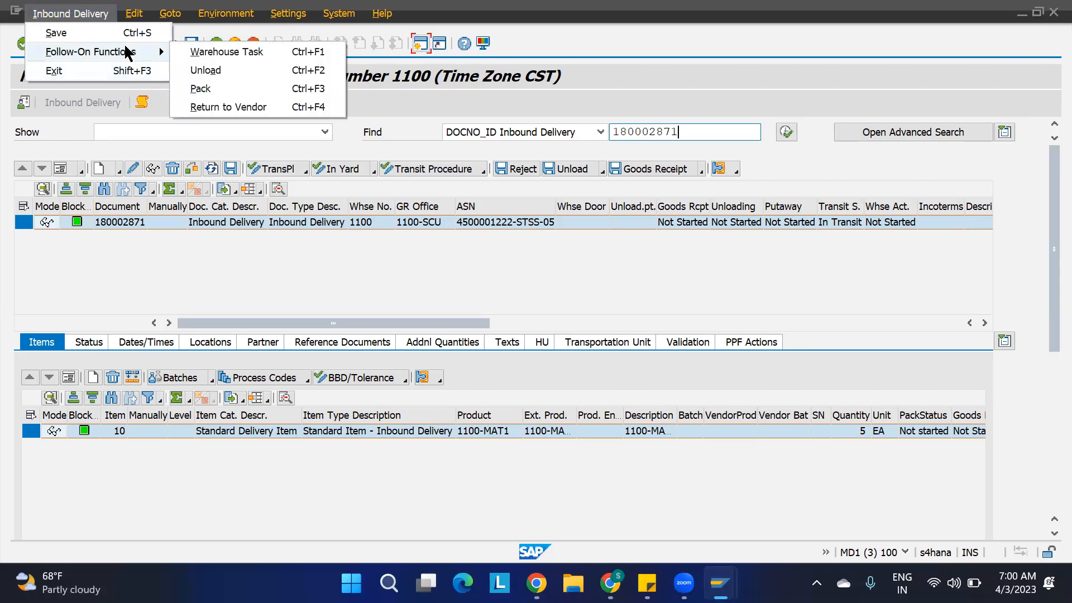
pyautogui.click(203, 52)
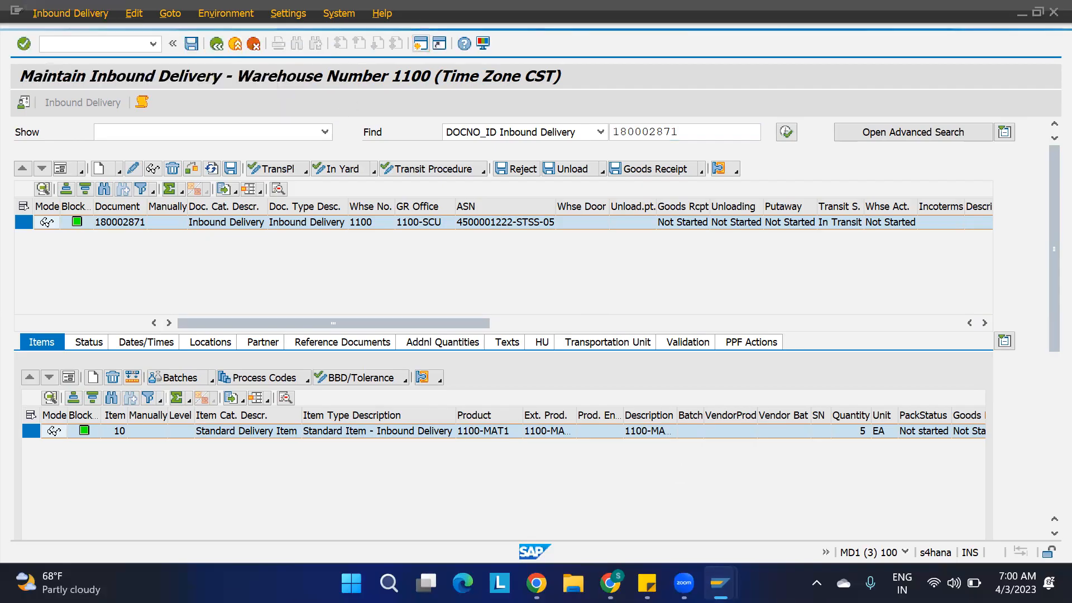
# Create a putaway warehouse task without saving it for the 1100-MAT1 warehouse request item.
pyautogui.moveTo(720, 584)
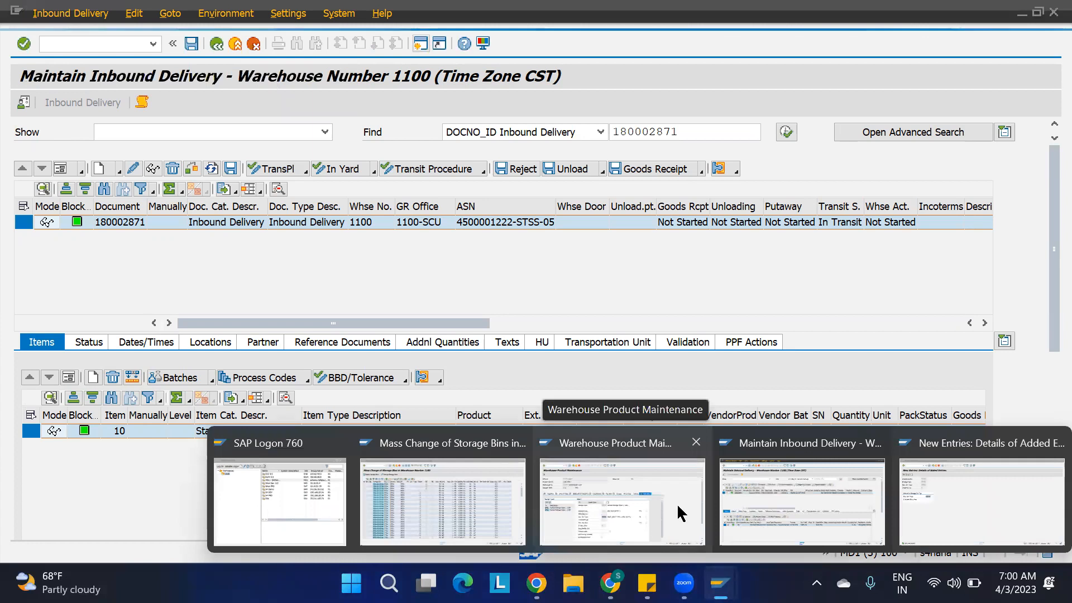
pyautogui.click(913, 501)
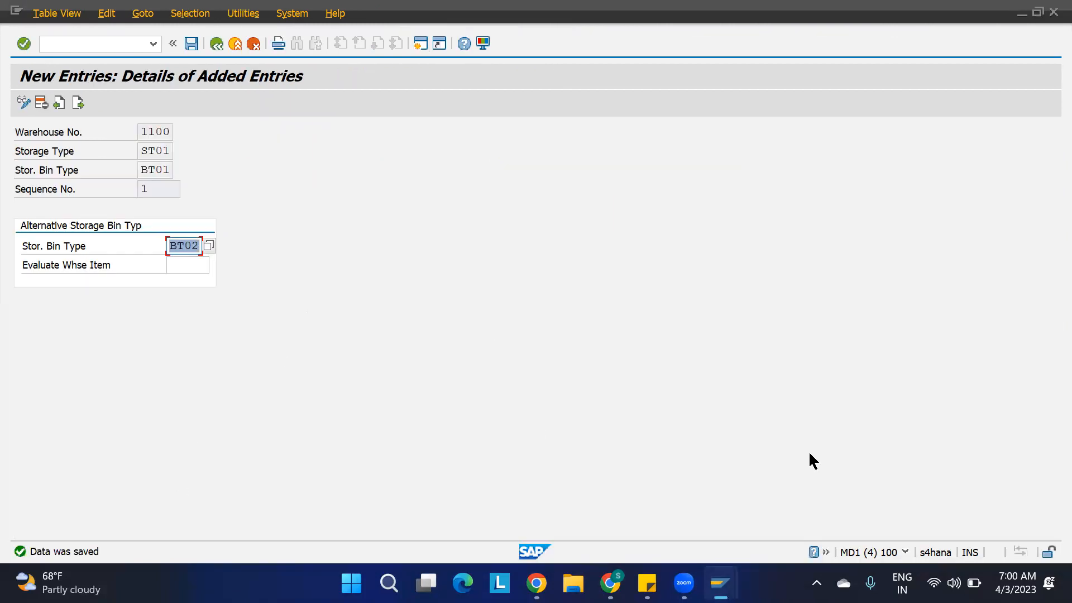
pyautogui.moveTo(721, 583)
pyautogui.click(759, 518)
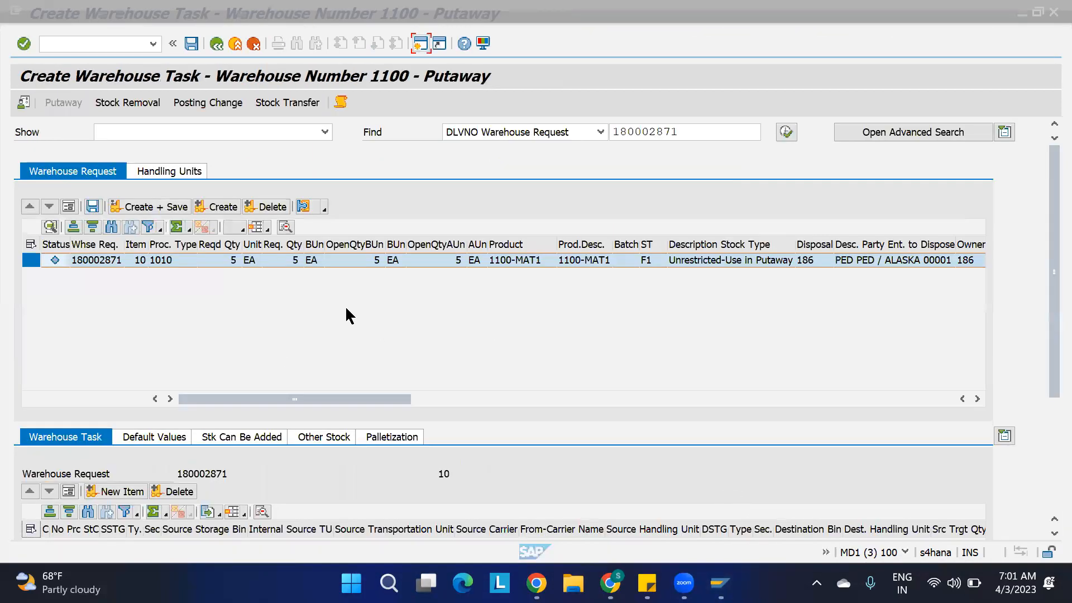
pyautogui.click(216, 208)
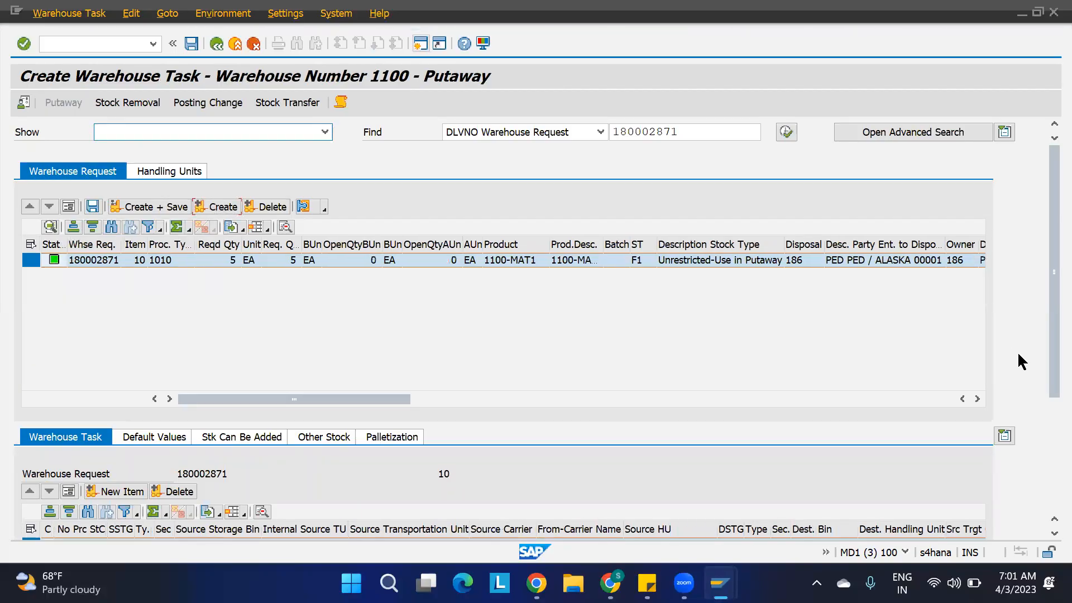
# Widen the destination section column of the warehouse task and check the proposed destination bin.
pyautogui.moveTo(1053, 391); pyautogui.dragTo(1049, 478)
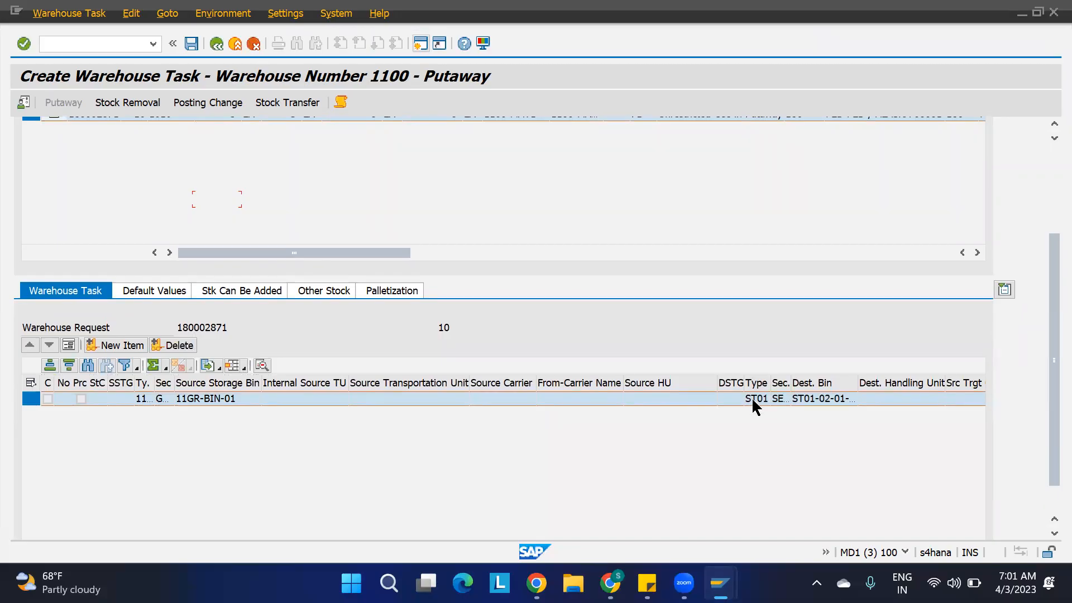
pyautogui.click(795, 383)
pyautogui.moveTo(790, 382); pyautogui.dragTo(811, 384)
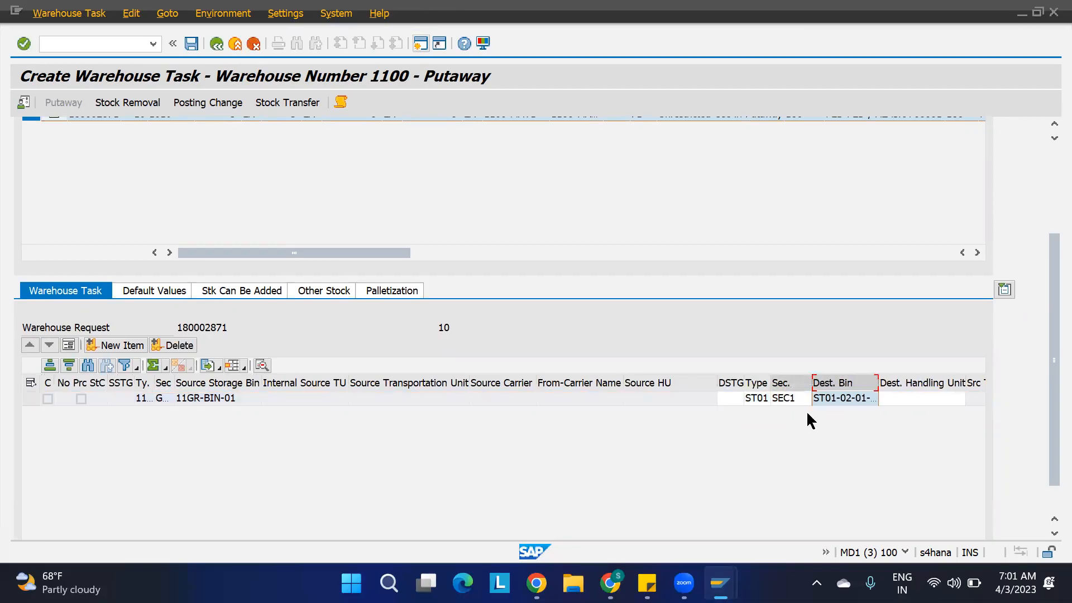
# Compare the ST01 storage bin type maintained for product 1100-MAT1 with the saved alternative storage bin type entry.
pyautogui.moveTo(684, 582)
pyautogui.moveTo(720, 582)
pyautogui.click(653, 498)
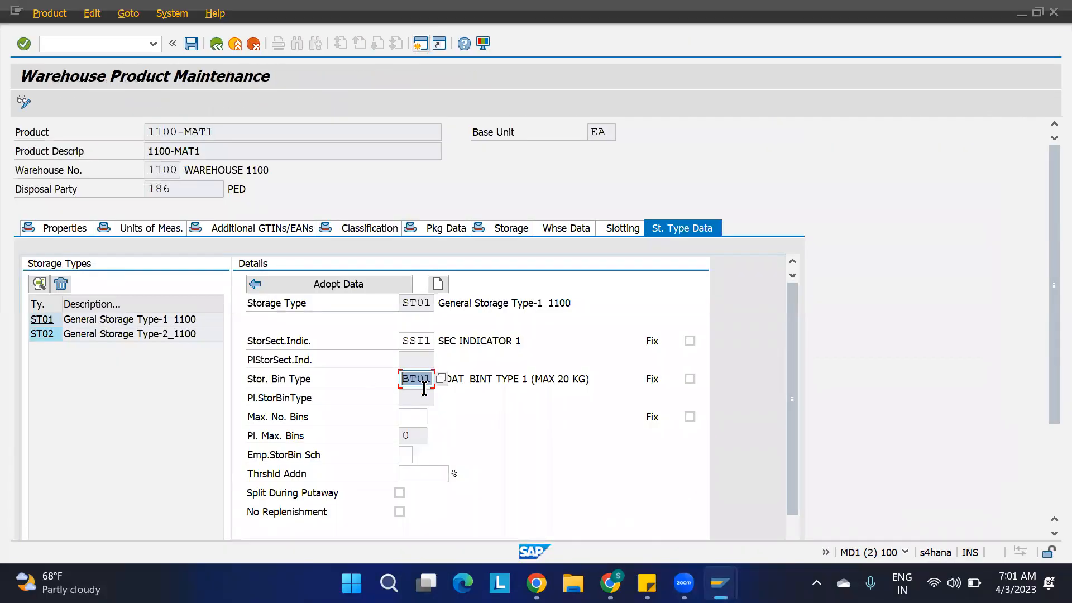
pyautogui.click(434, 380)
pyautogui.moveTo(686, 584)
pyautogui.moveTo(720, 583)
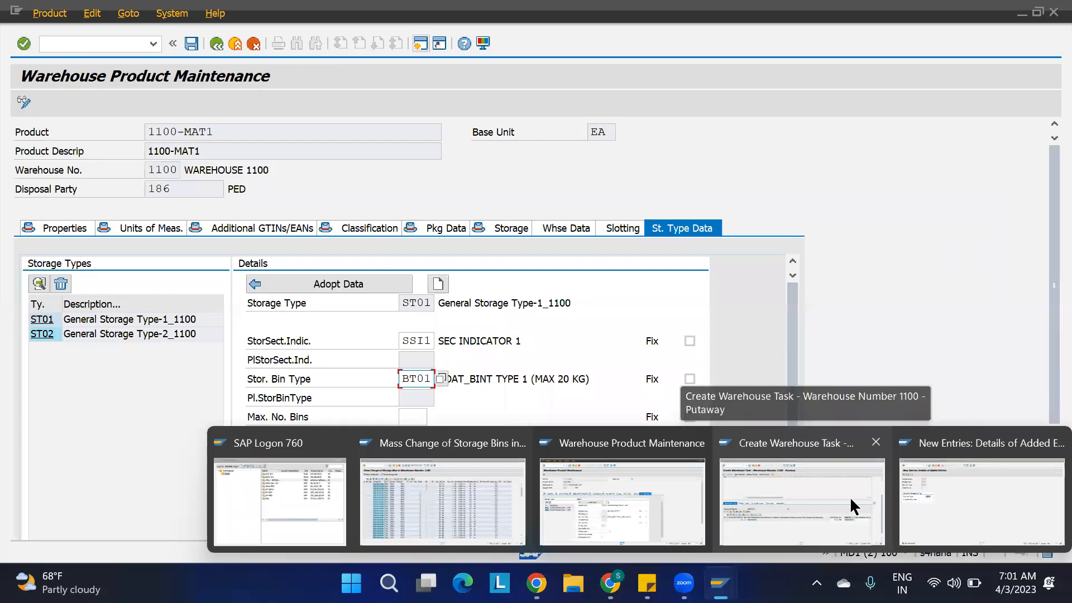
pyautogui.click(957, 511)
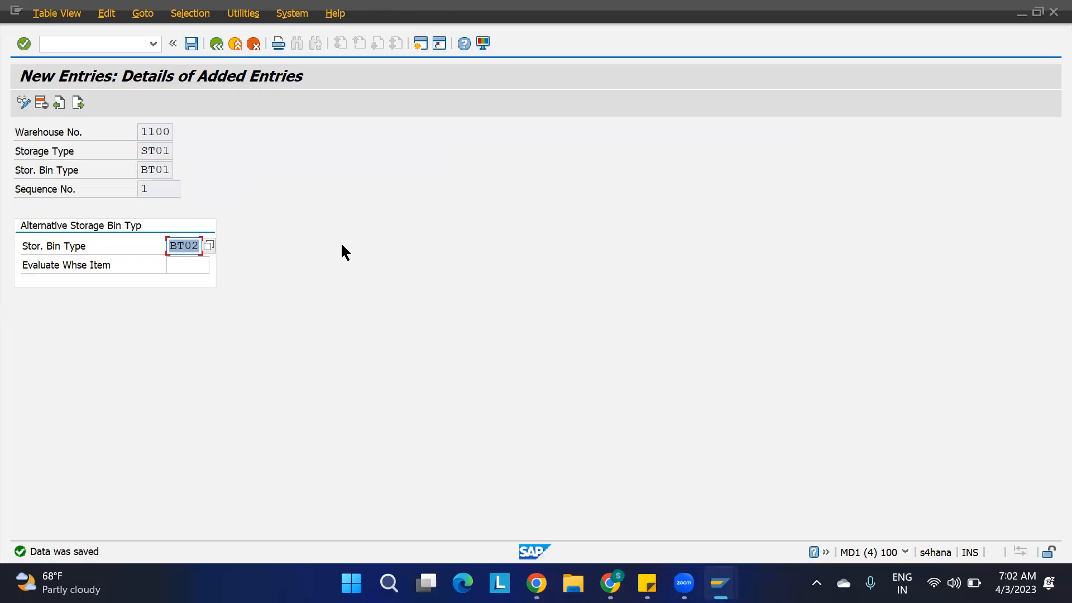
# Return to the alternative storage bin type overview and review the warehouse 1100, ST01 entry's bin type, sequence number and alternative bin type.
pyautogui.press('F3')
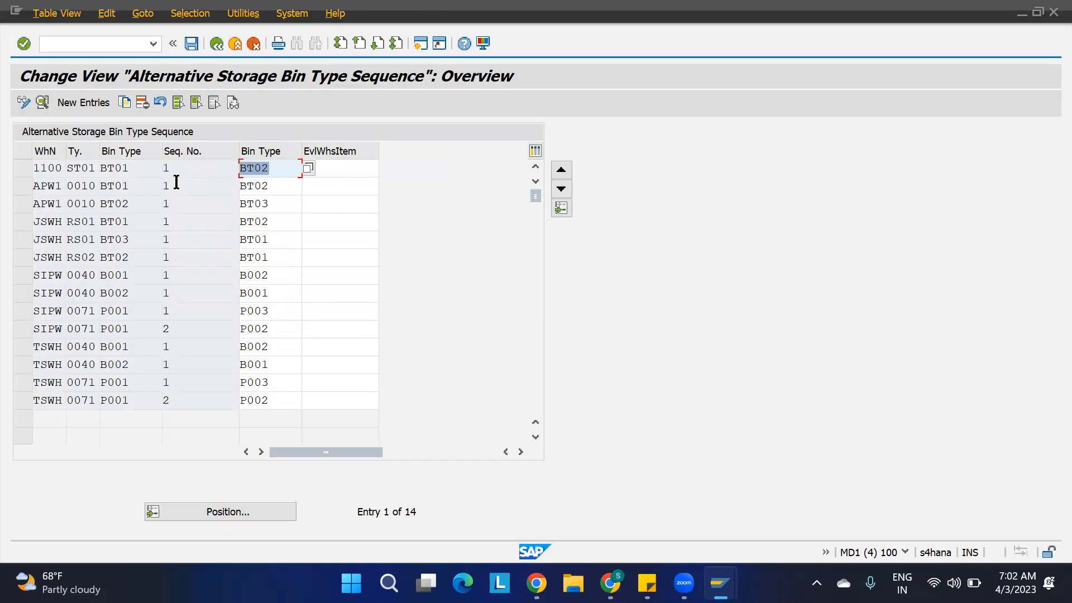
pyautogui.click(192, 173)
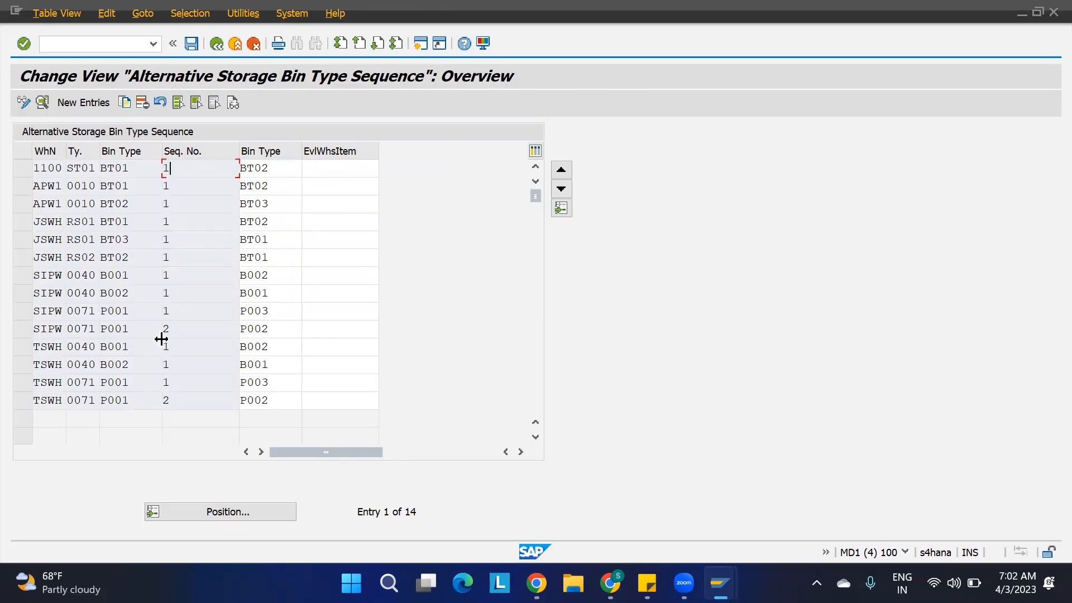
pyautogui.click(135, 175)
pyautogui.click(275, 166)
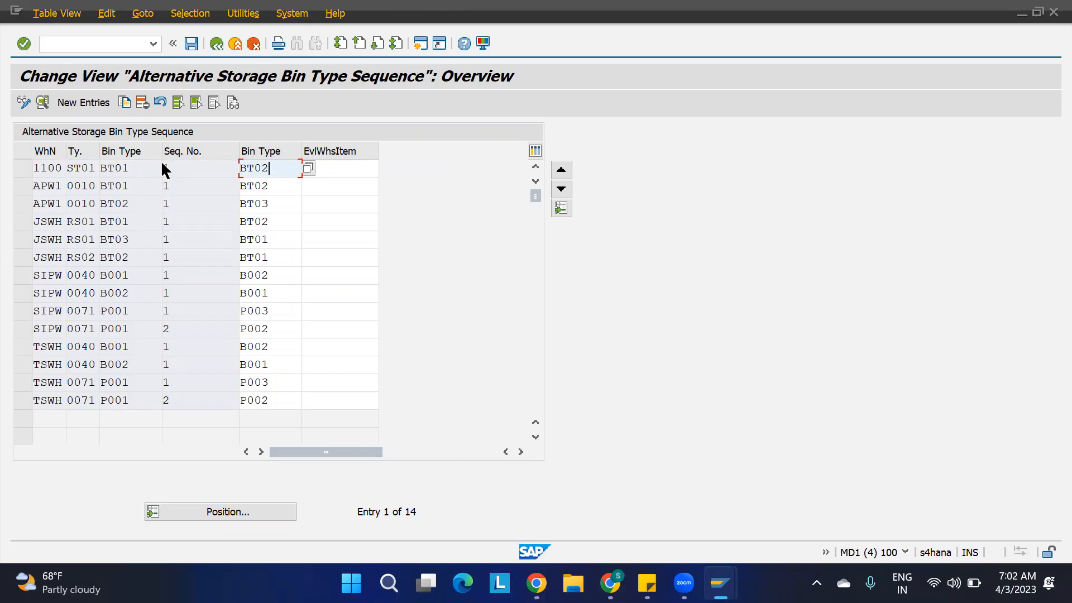
pyautogui.click(94, 167)
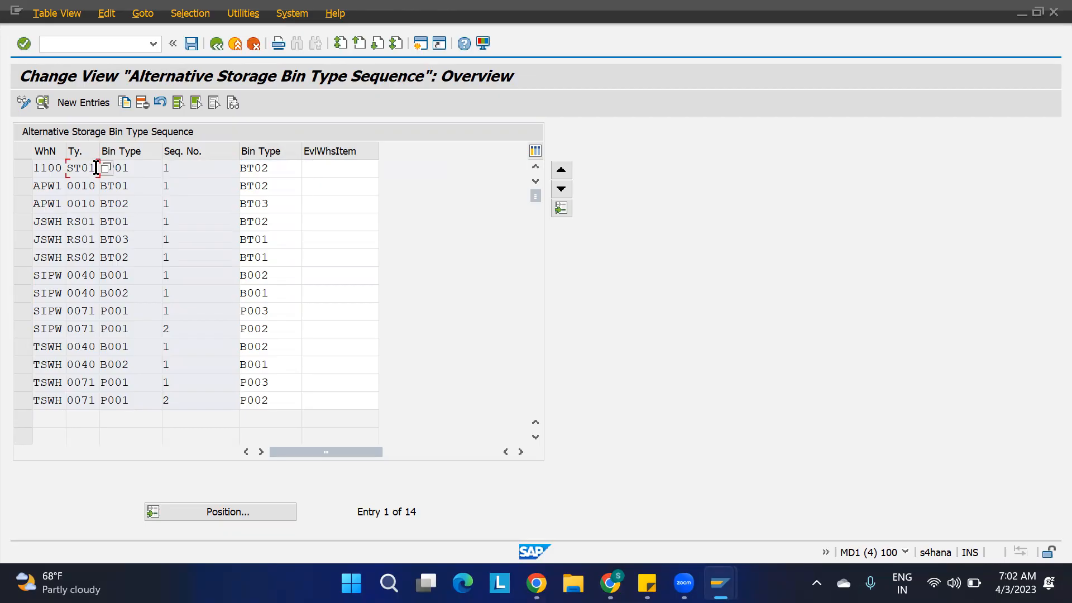
pyautogui.click(133, 165)
pyautogui.moveTo(720, 584)
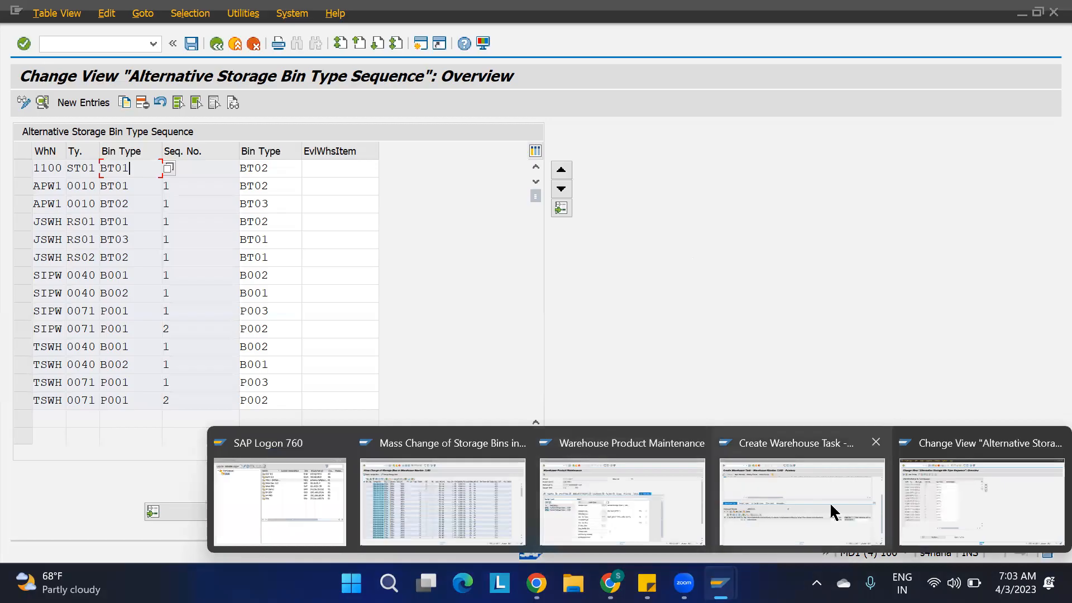
pyautogui.click(914, 490)
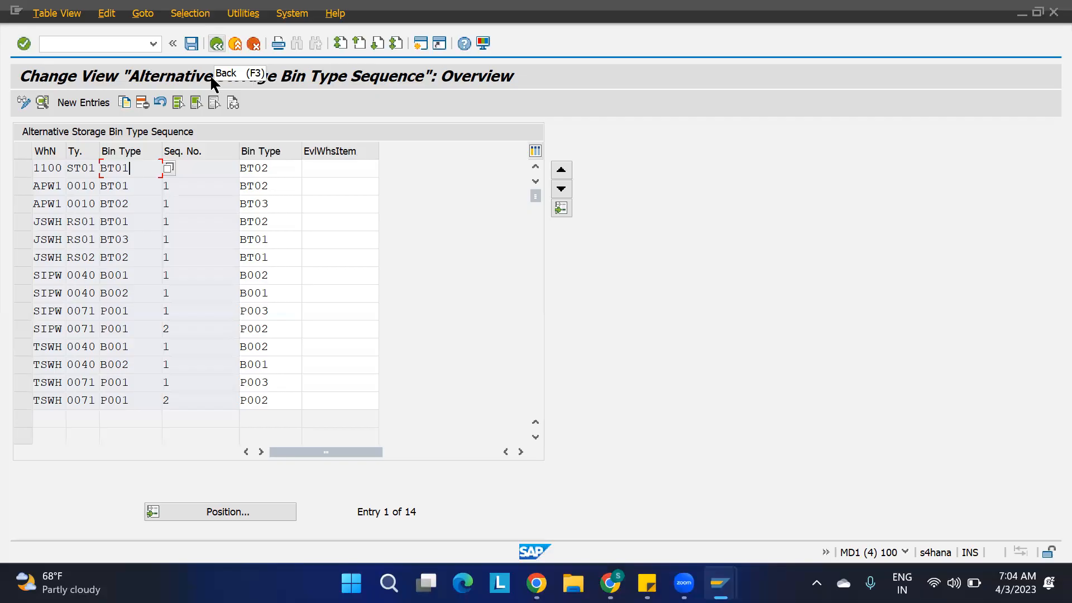
# Return to the IMG and review the entries of the Specify Storage Type Search Sequence for Putaway activity under Storage Type Search.
pyautogui.press('F3')
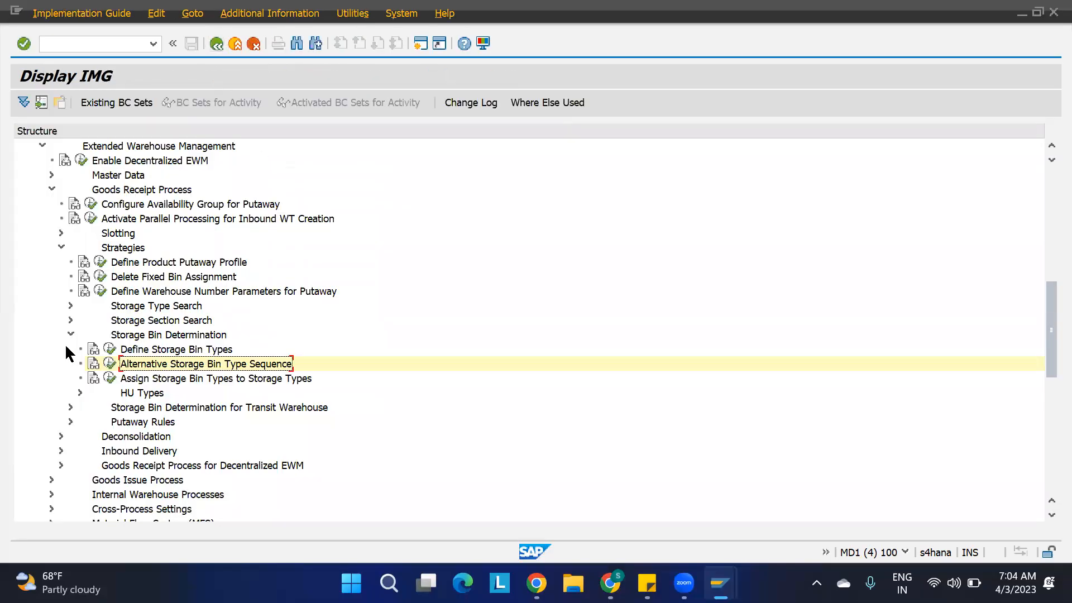
pyautogui.click(70, 335)
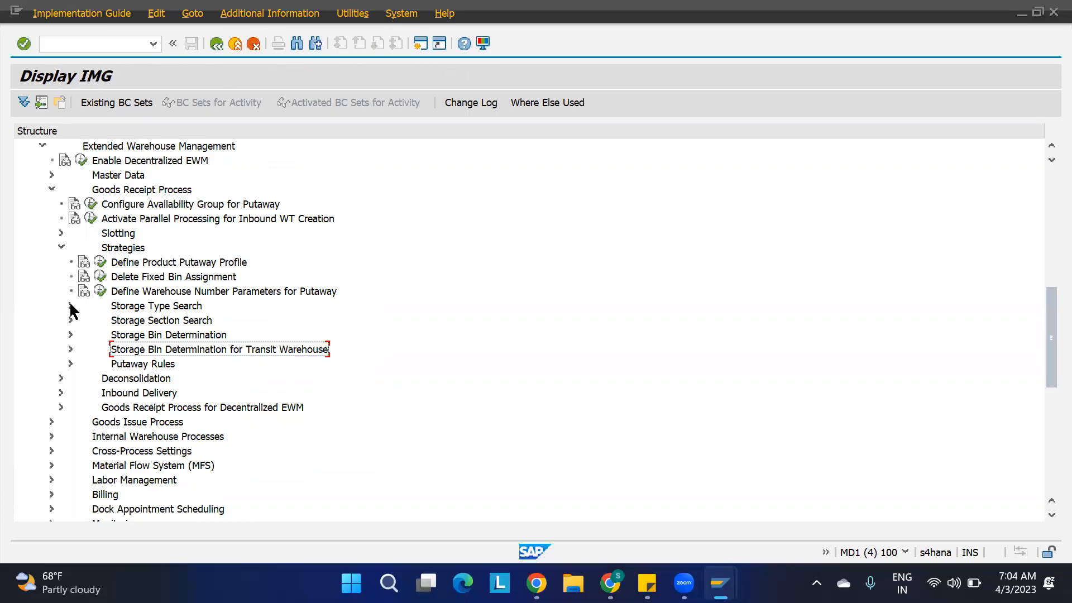
pyautogui.click(71, 306)
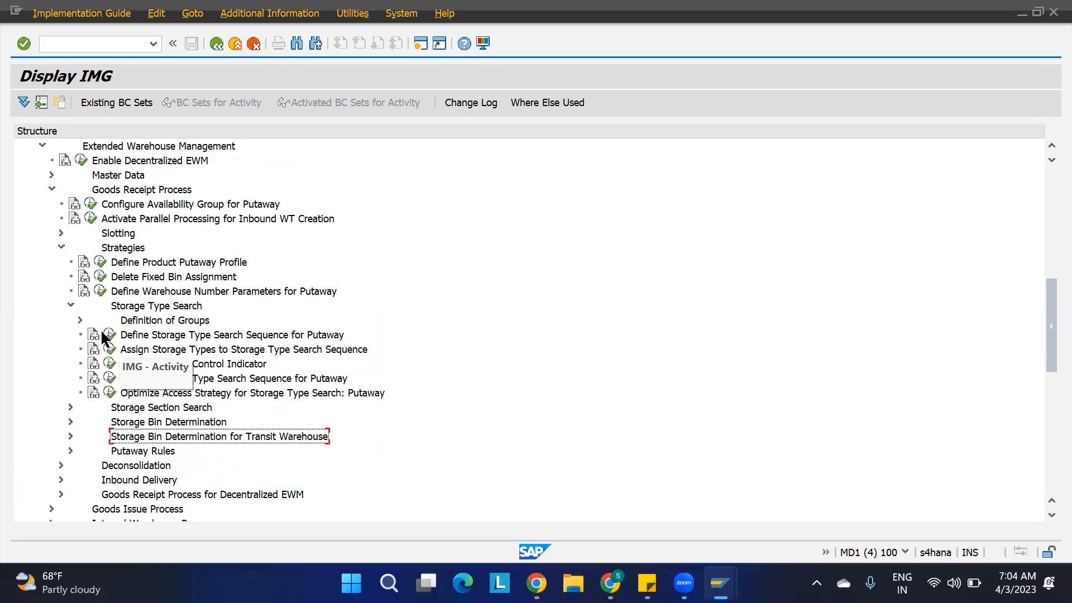
pyautogui.click(174, 336)
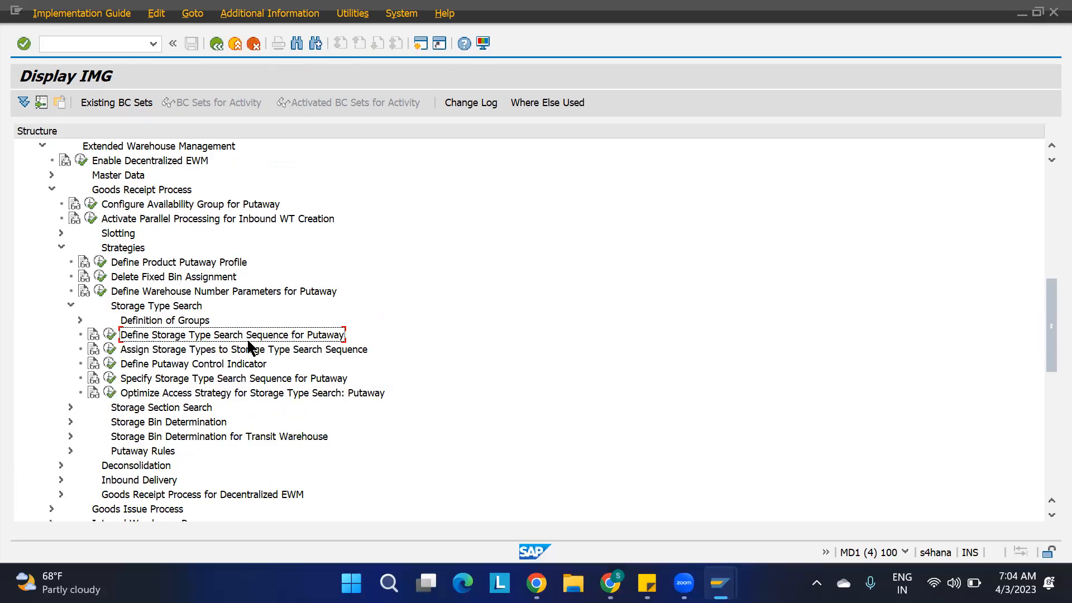
pyautogui.click(224, 350)
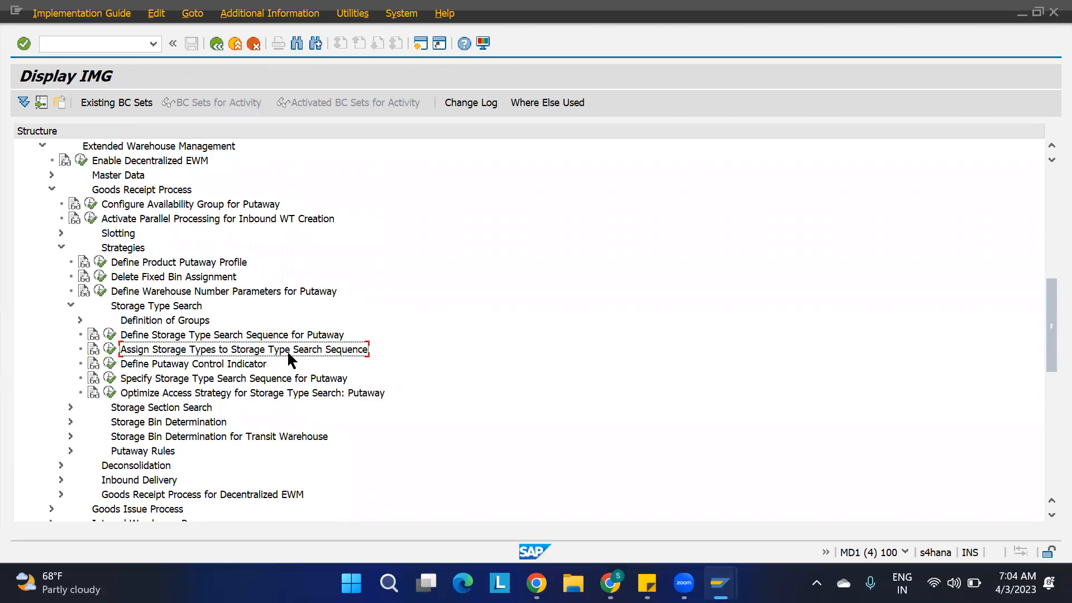
pyautogui.click(175, 365)
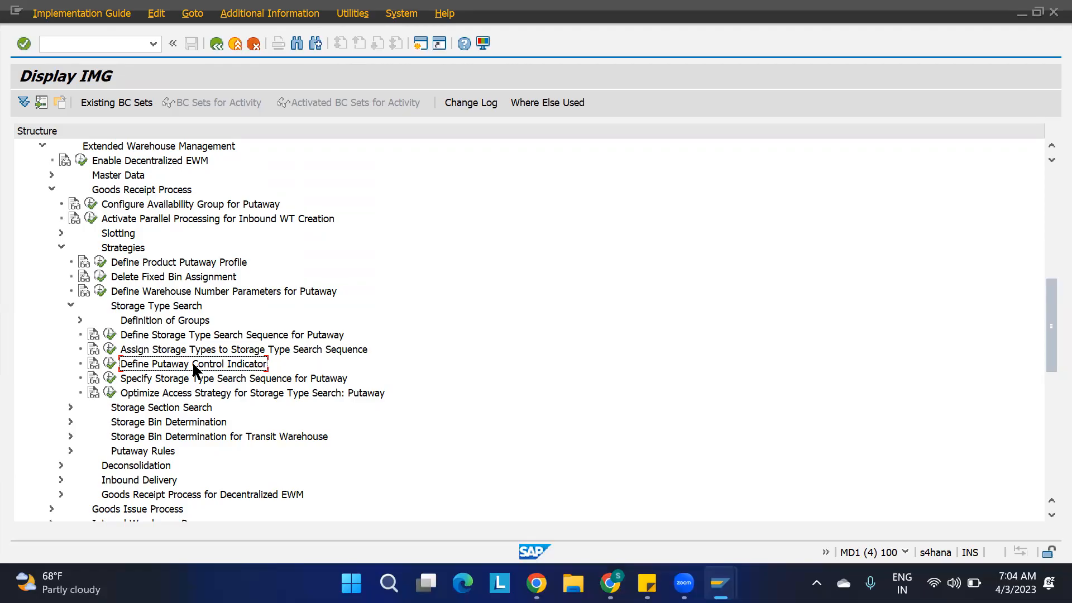
pyautogui.click(157, 381)
pyautogui.click(109, 378)
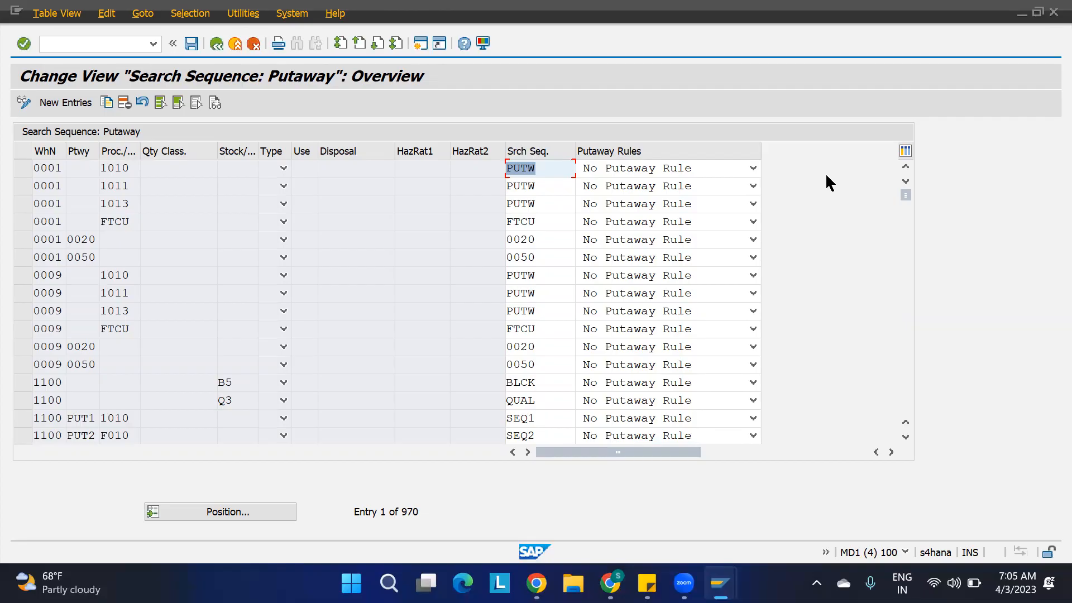
pyautogui.click(216, 43)
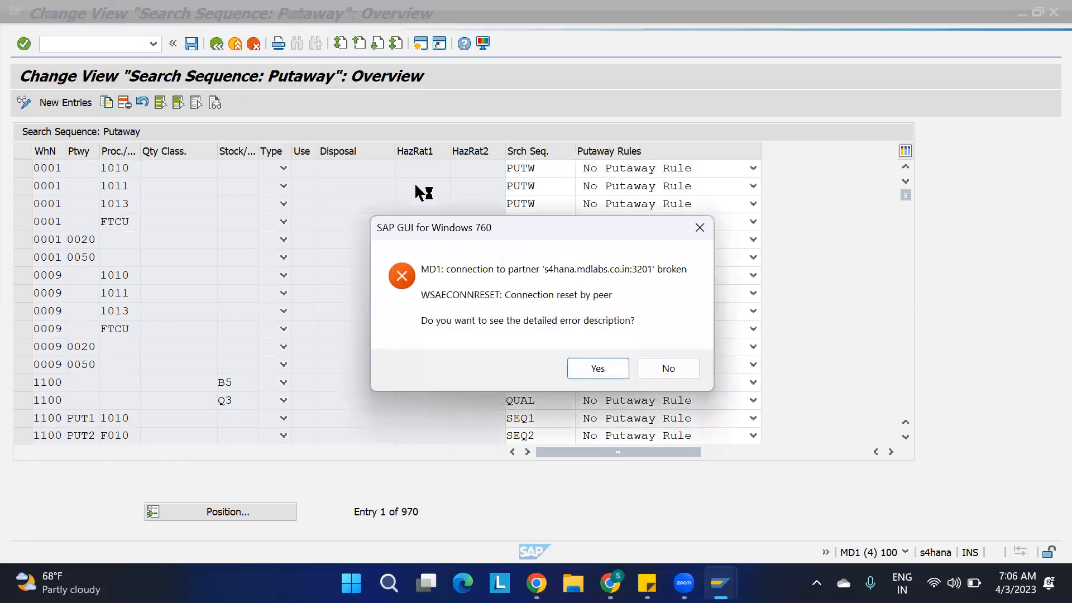
# Dismiss the broken-connection error without its detailed description and reopen the MD1 S/4HANA system from SAP Logon.
pyautogui.click(673, 367)
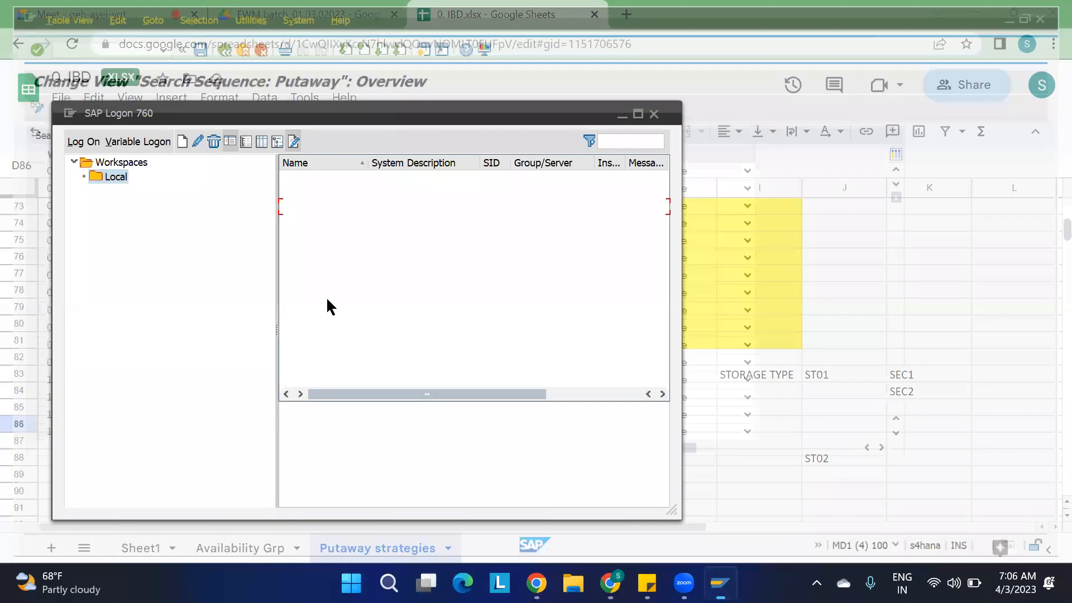
pyautogui.doubleClick(308, 212)
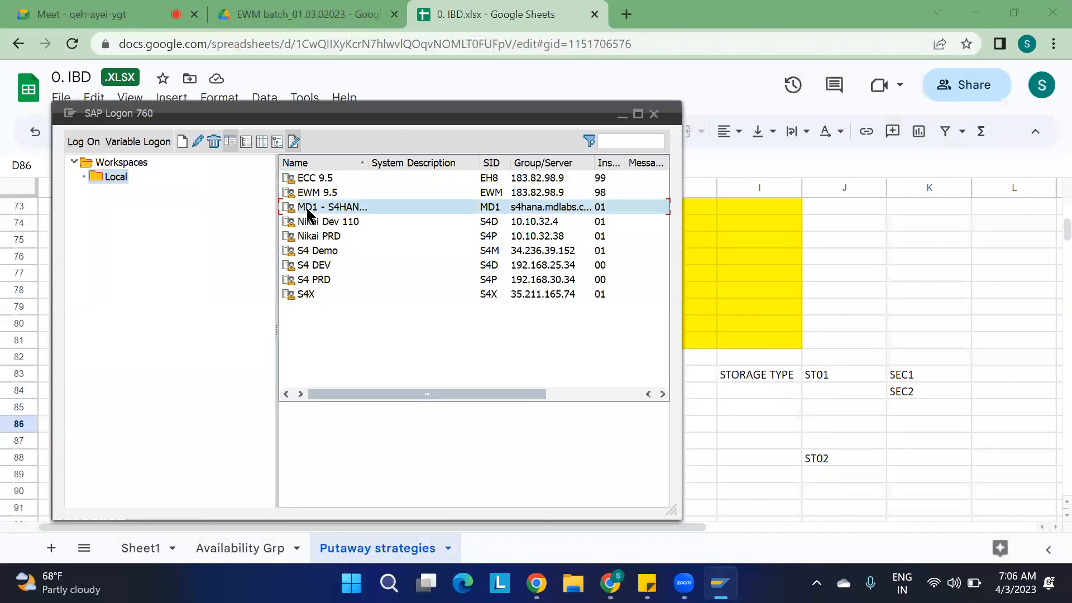
pyautogui.press('space')
pyautogui.press('Down')
pyautogui.press('Return')
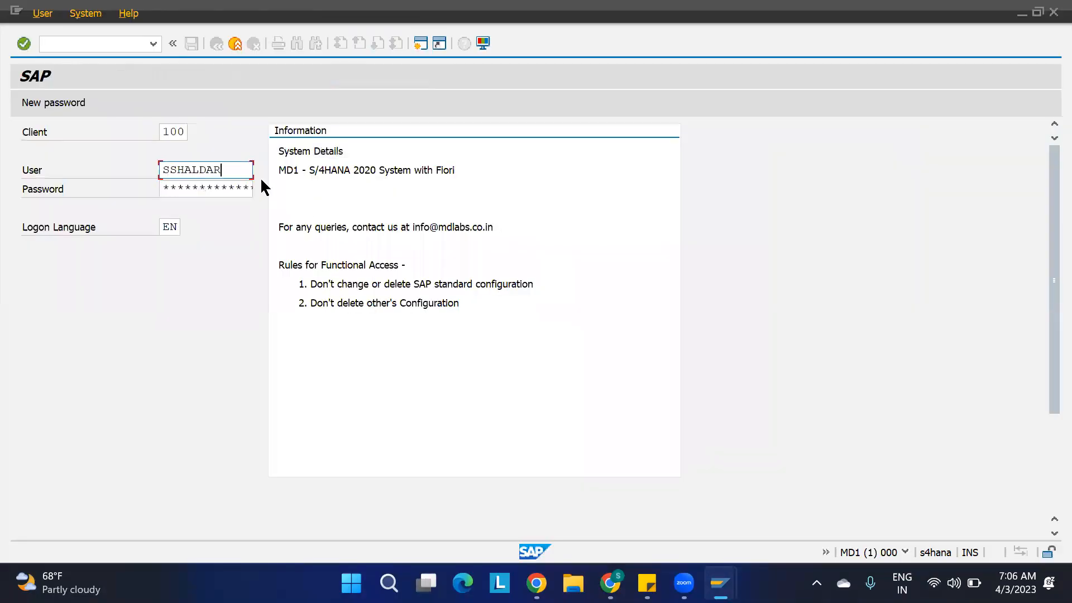
# Enter the account password and log on to client 100.
pyautogui.press('capslock')
pyautogui.press('Tab')
pyautogui.write('********')
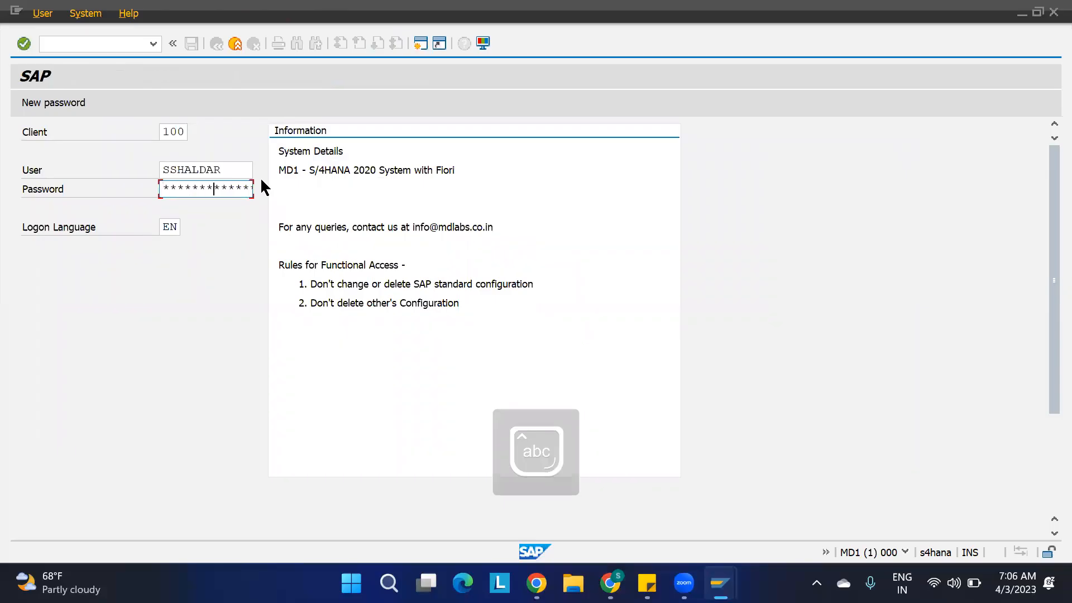
pyautogui.write('***')
pyautogui.press('Return')
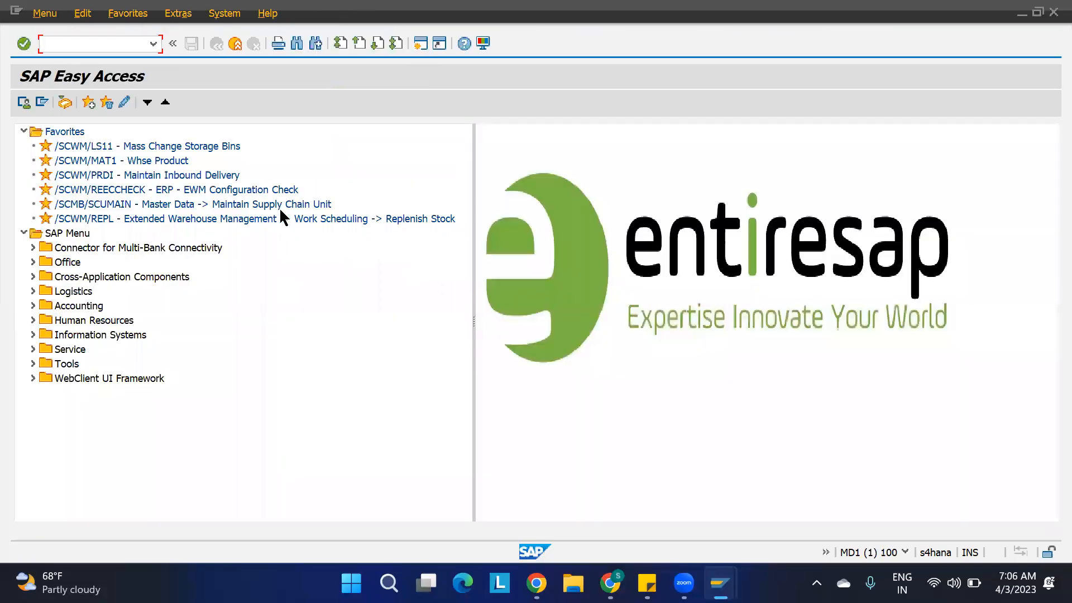
# Open the SAP Customizing Implementation Guide with transaction spro.
pyautogui.write('spro')
pyautogui.press('Return')
pyautogui.click(91, 103)
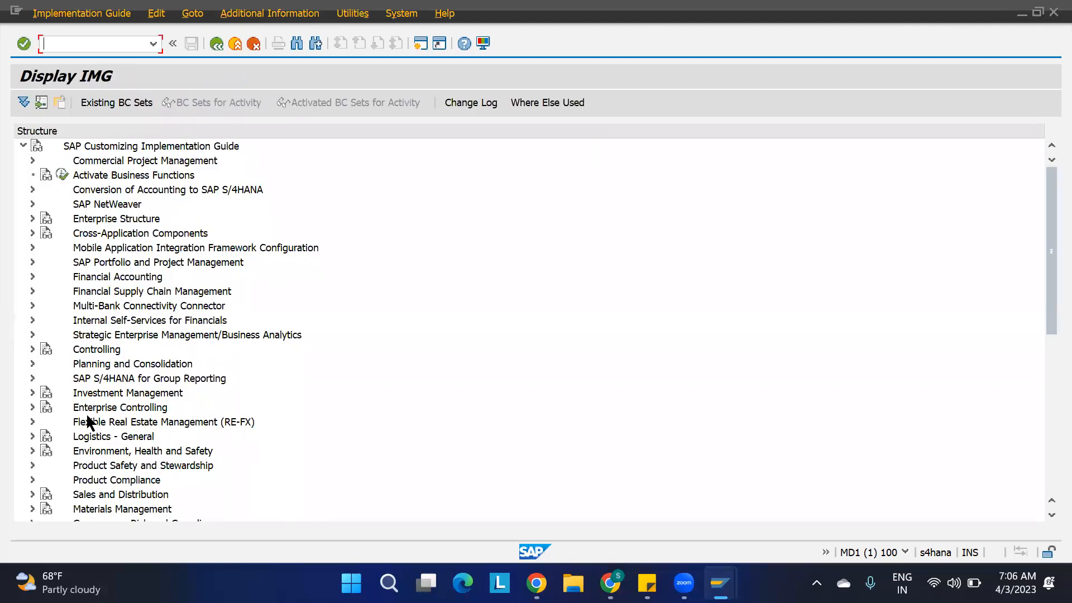
# Open the Specify Storage Type Search Sequence for Putaway activity in the Extended Warehouse Management goods receipt strategies, under Storage Type Search.
pyautogui.scroll(-4, 90, 422)
pyautogui.click(32, 393)
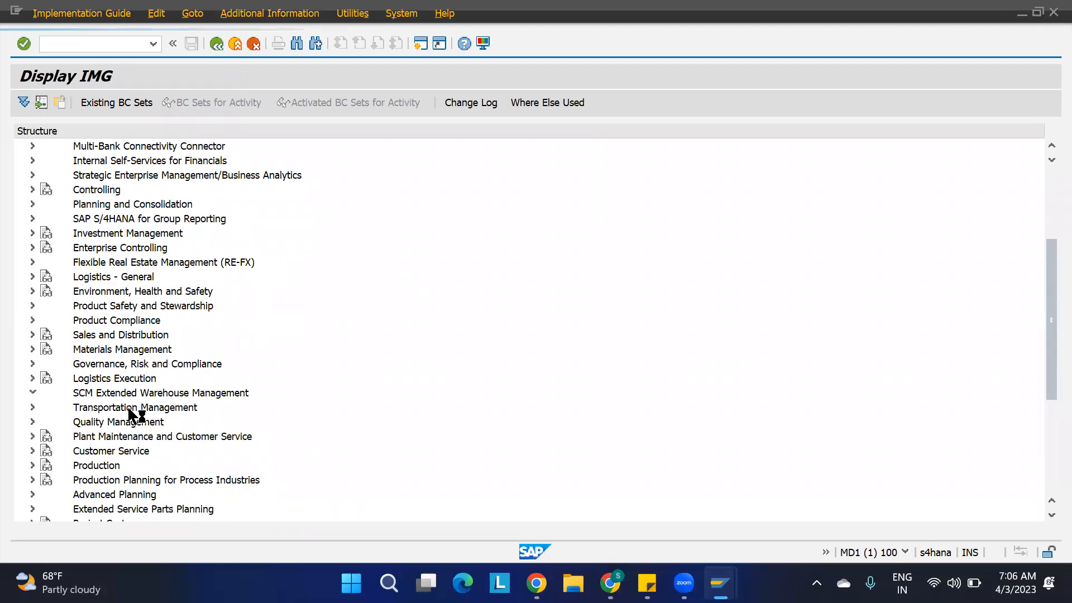
pyautogui.click(42, 408)
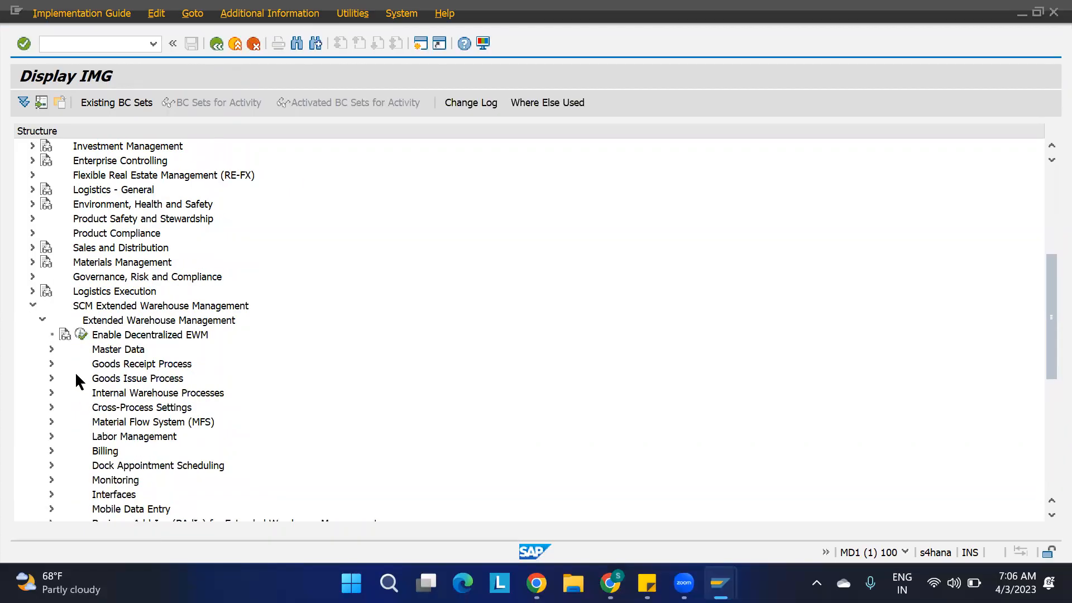
pyautogui.click(51, 364)
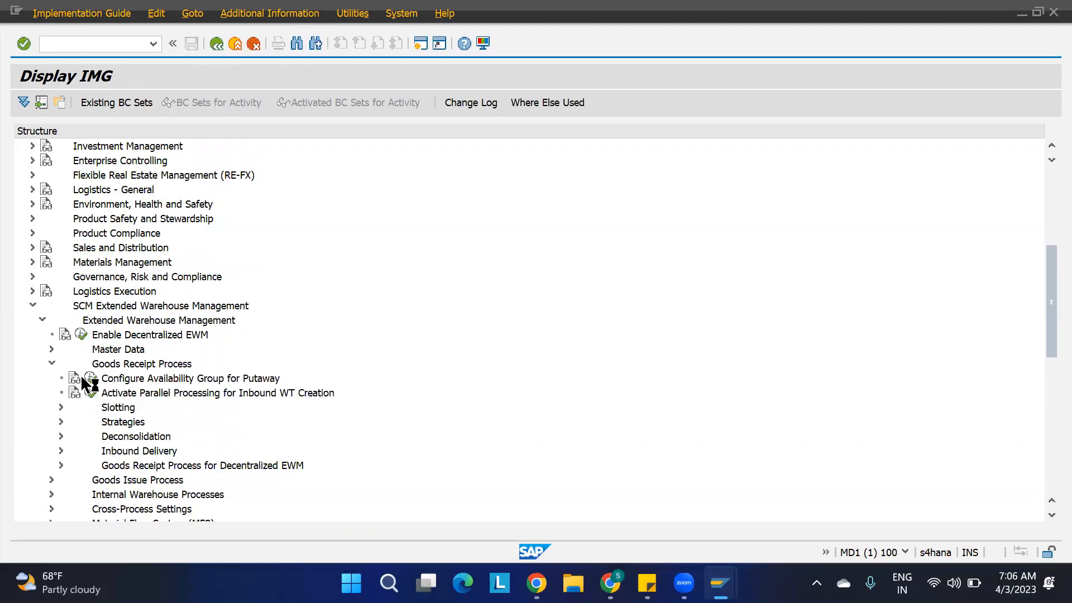
pyautogui.click(61, 422)
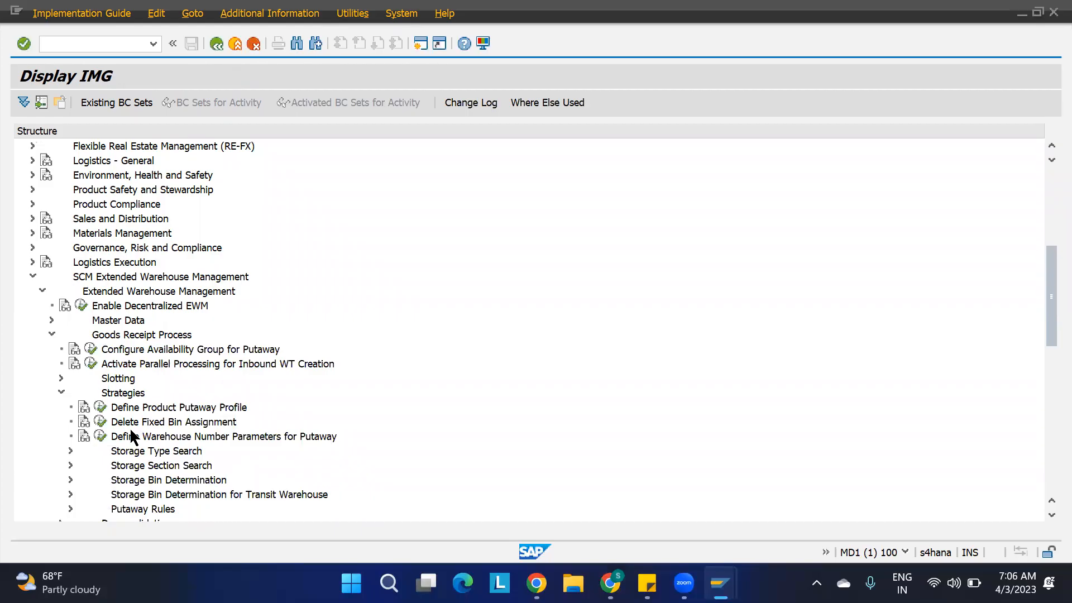
pyautogui.click(71, 450)
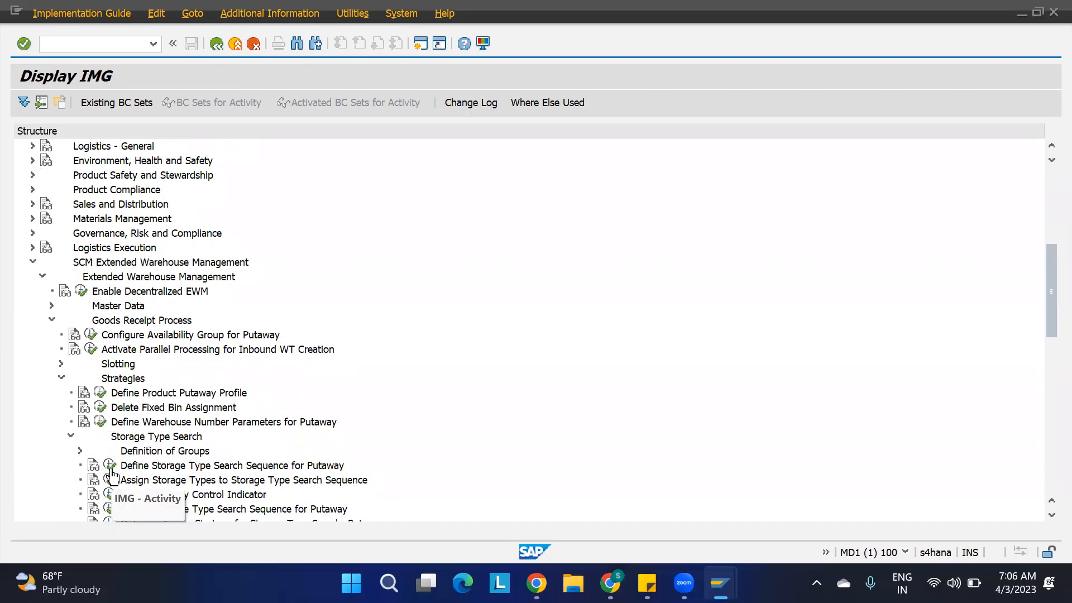
pyautogui.click(109, 509)
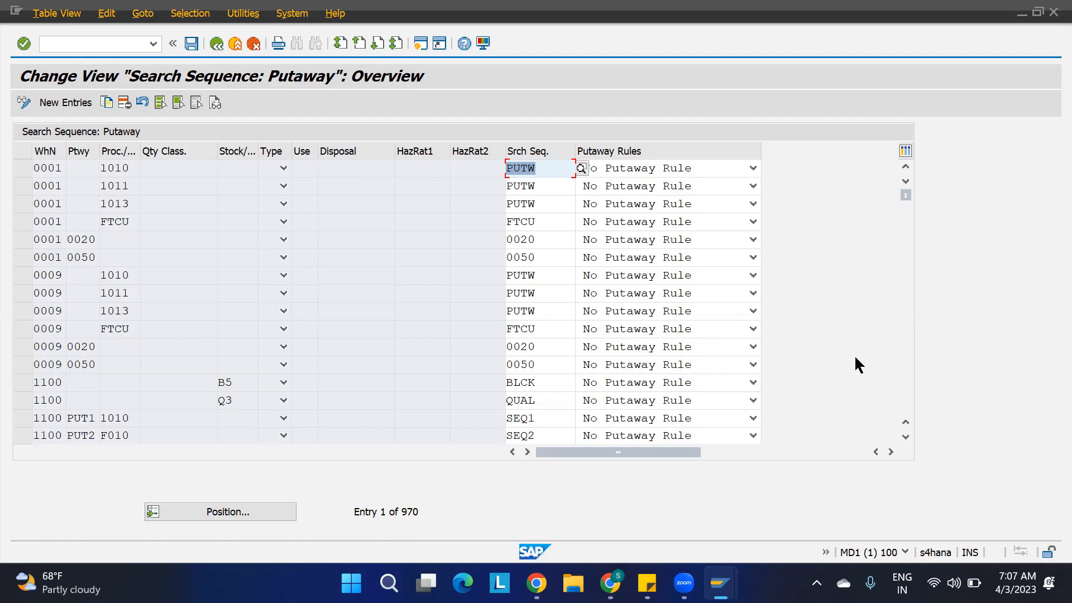
# Set the putaway rule of the warehouse 1100 entry PUT1, 1010, SEQ1 to 5 Empty Bin and save.
pyautogui.click(901, 437)
pyautogui.click(900, 437)
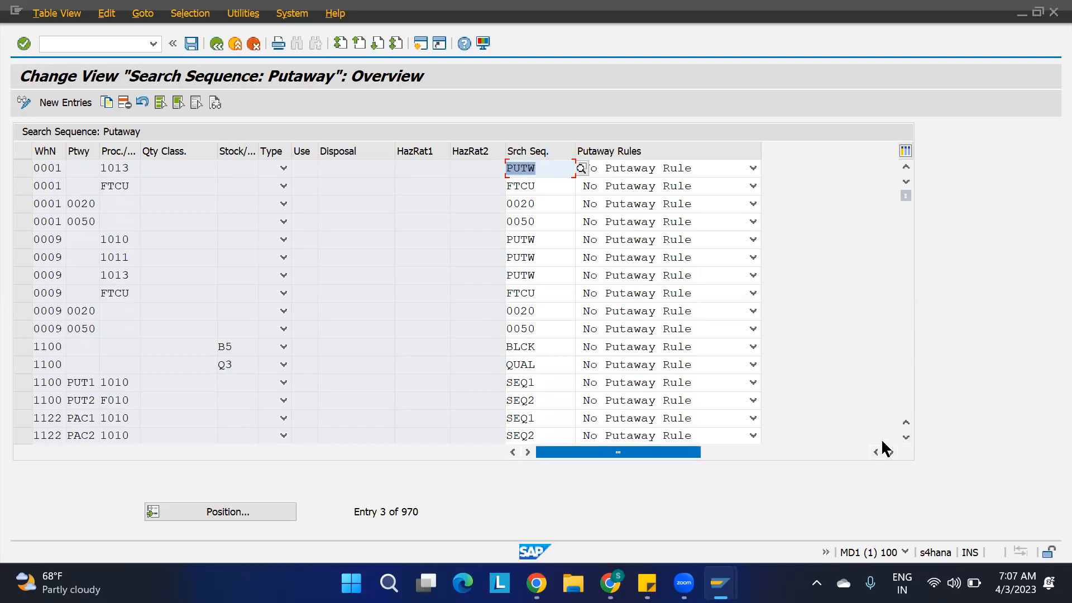
pyautogui.click(906, 437)
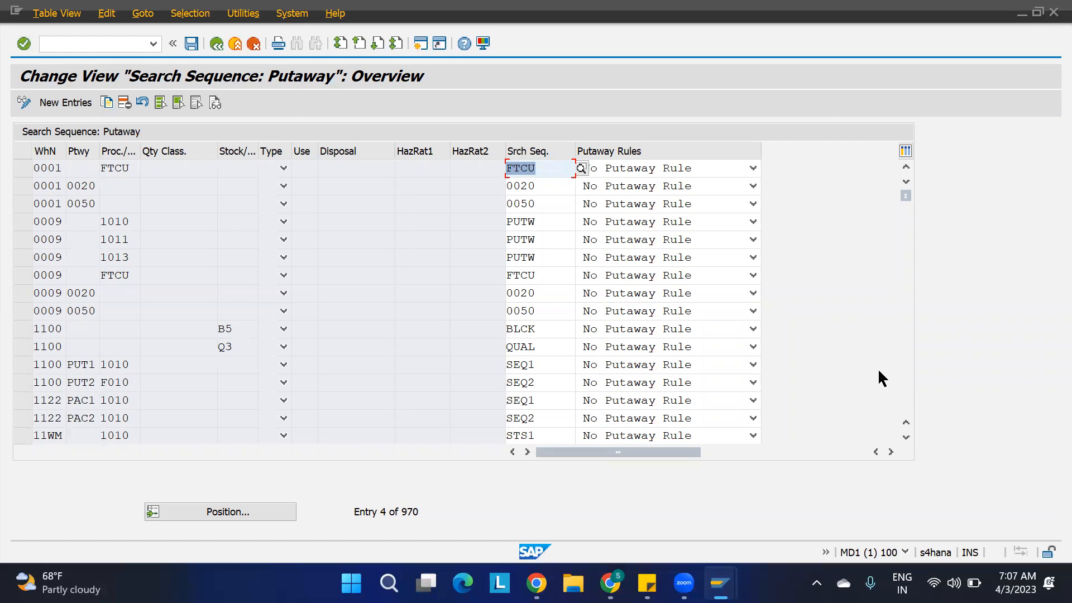
pyautogui.click(906, 439)
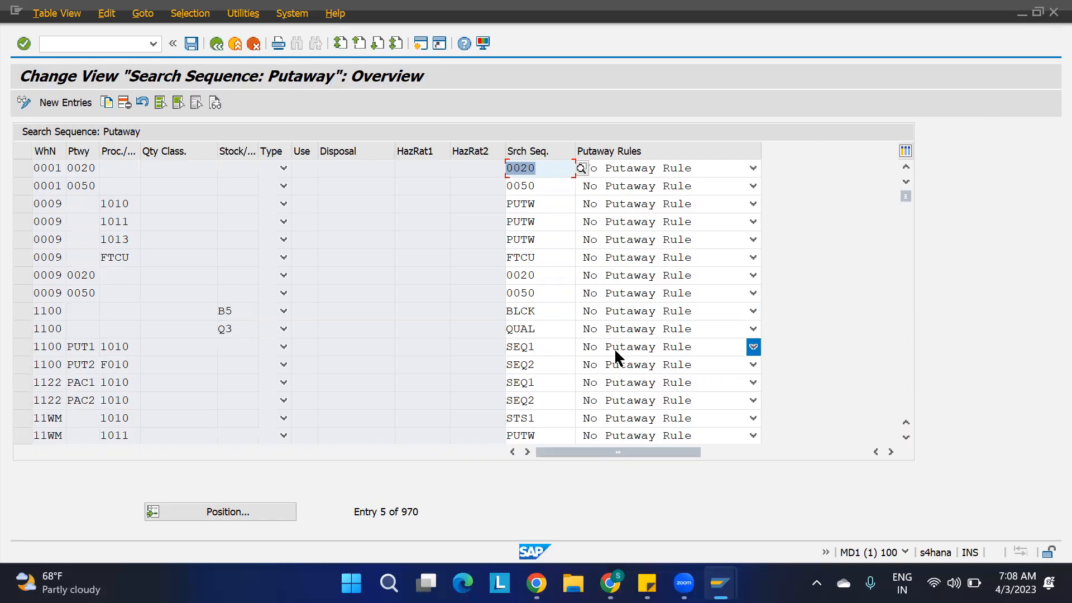
pyautogui.click(649, 347)
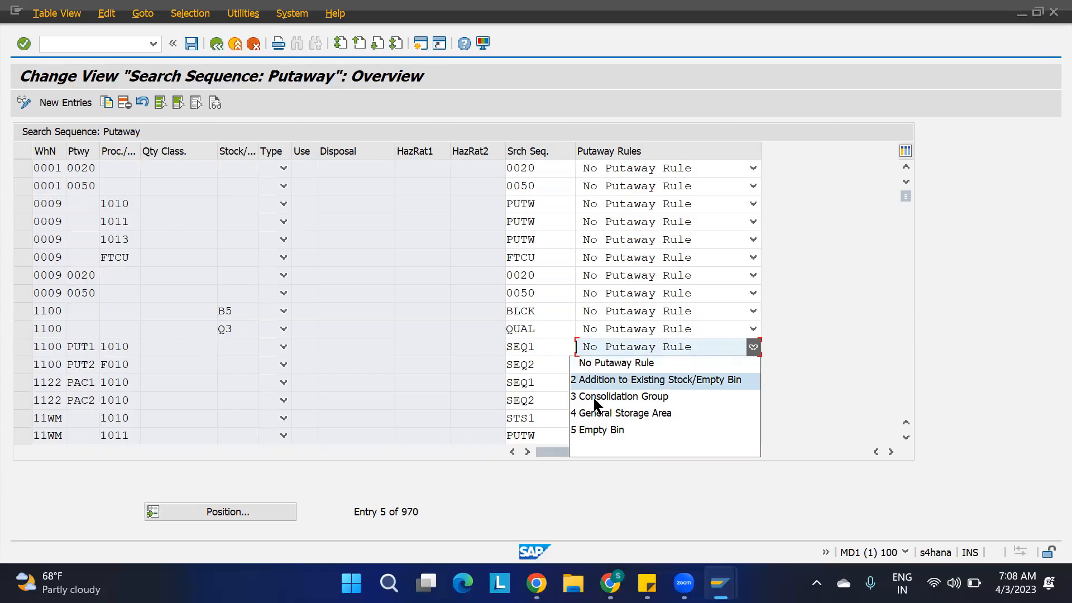
pyautogui.click(809, 375)
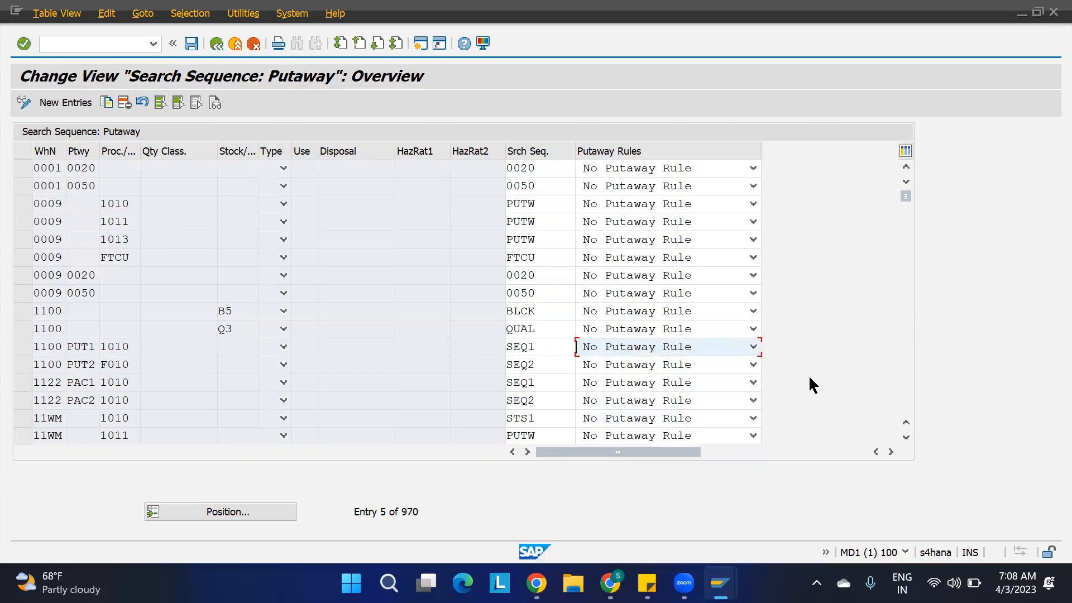
pyautogui.click(682, 347)
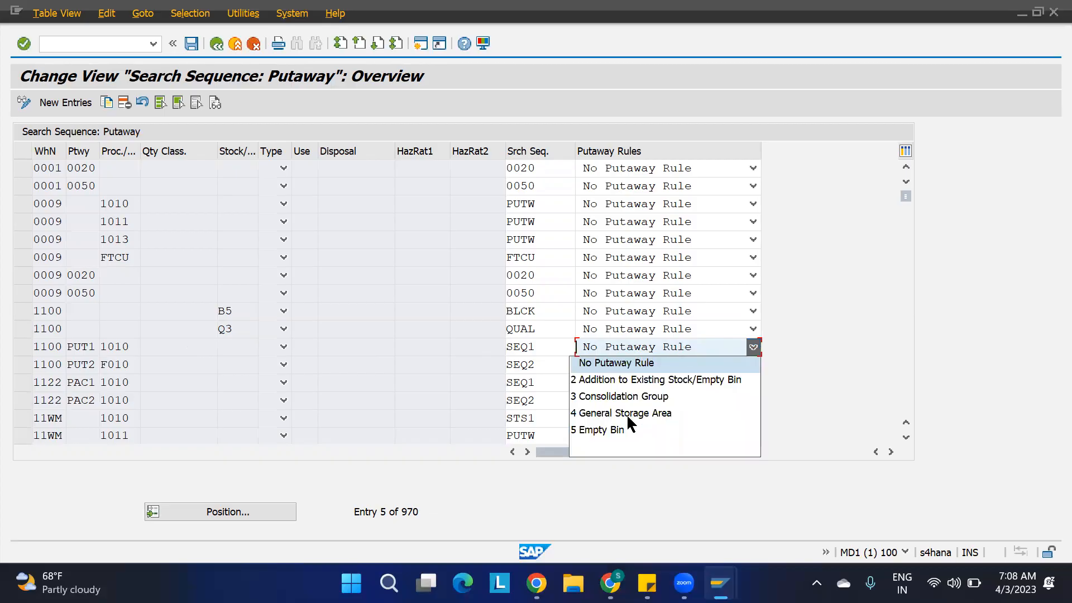
pyautogui.click(609, 429)
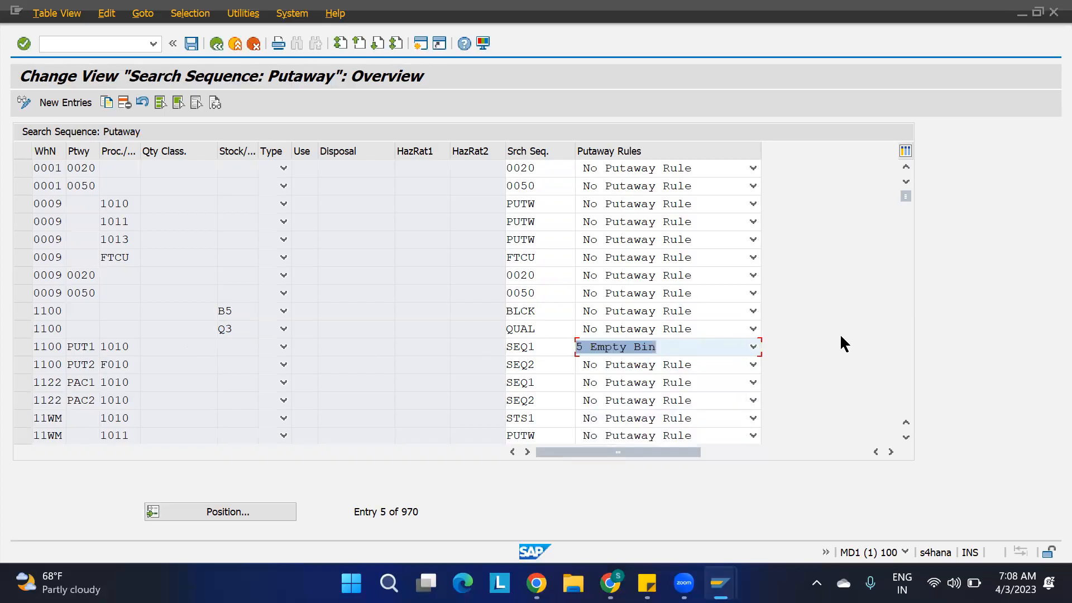
pyautogui.click(192, 43)
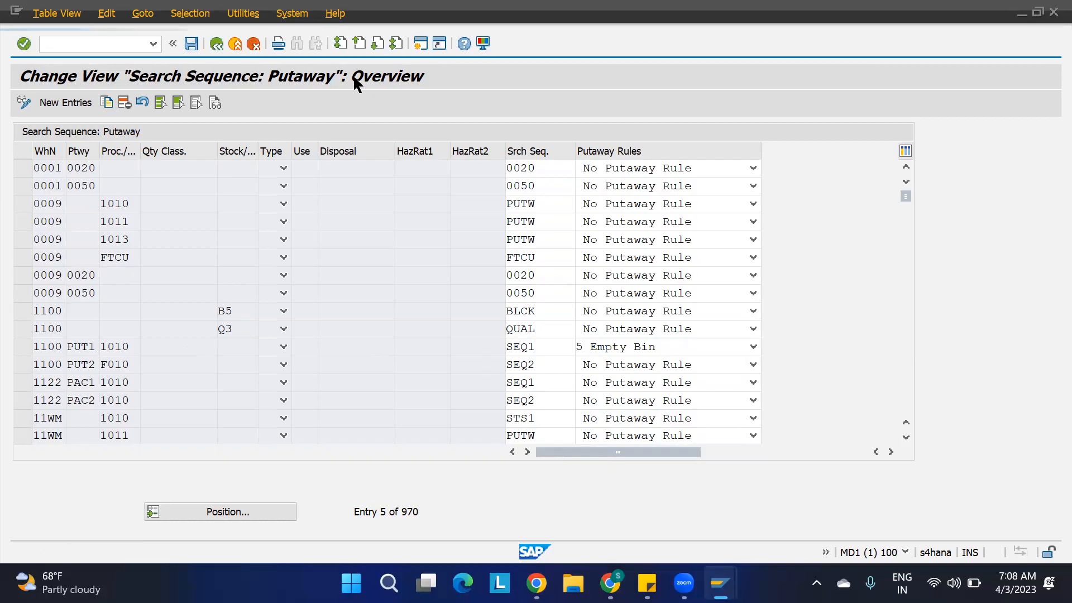
# Open the SAP Reference IMG in a new session with transaction spro.
pyautogui.click(320, 154)
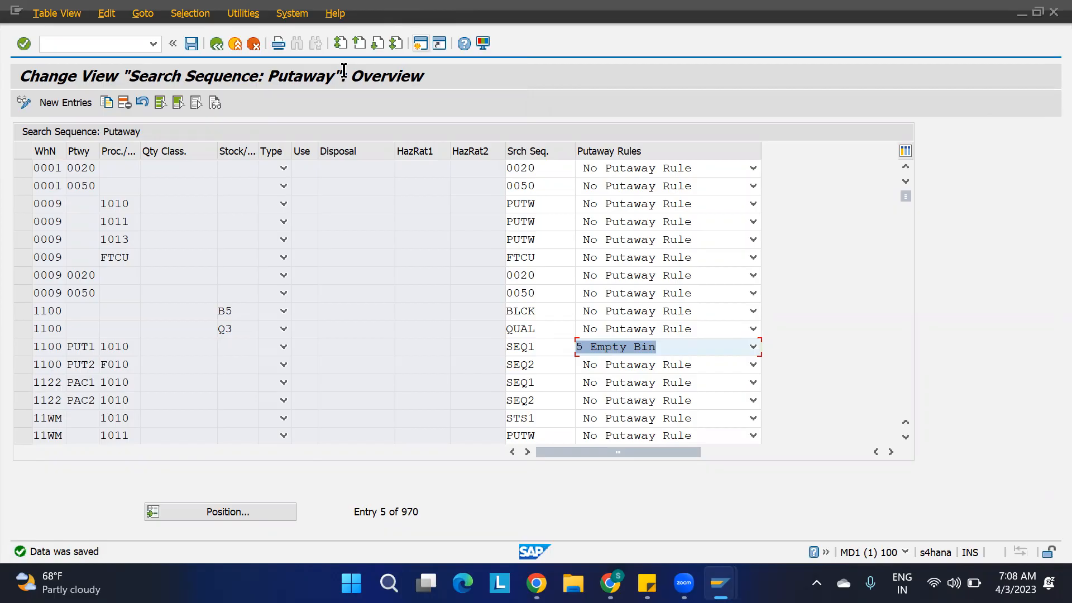
pyautogui.click(421, 44)
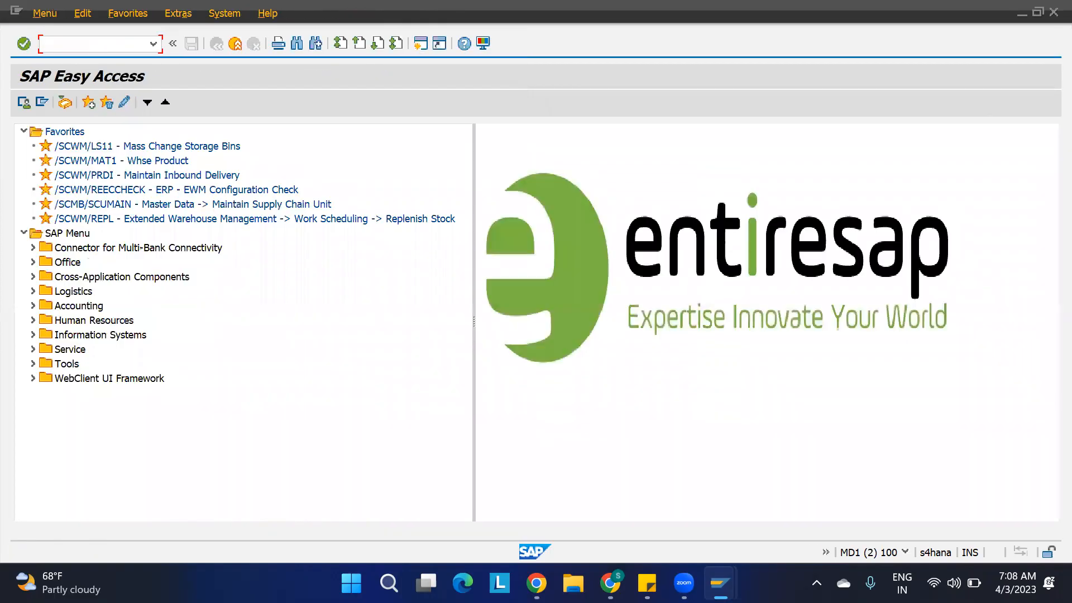
pyautogui.write('spro')
pyautogui.press('Return')
pyautogui.click(76, 103)
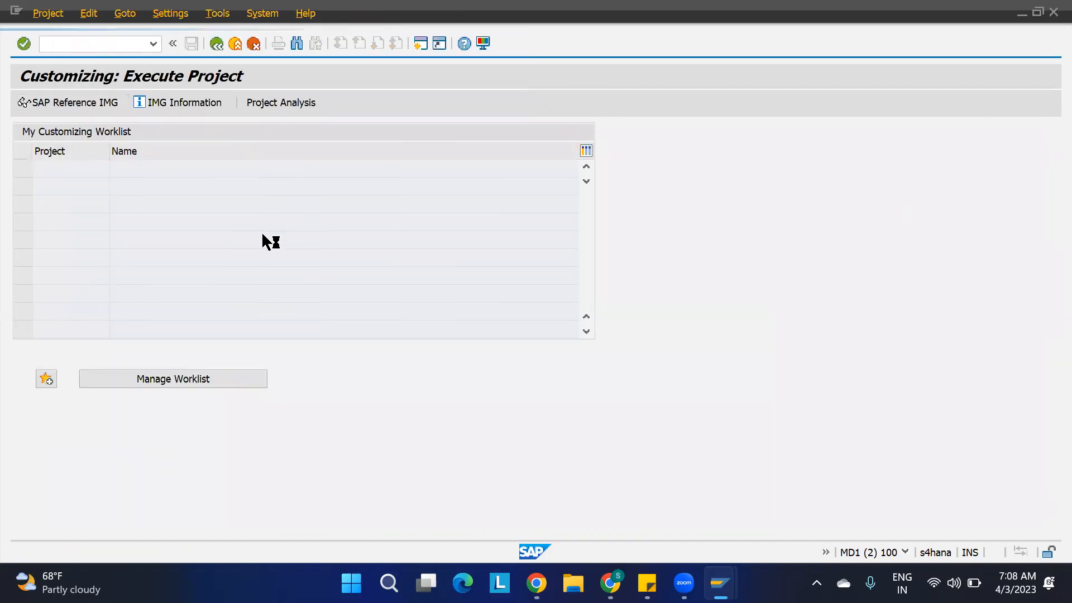
# Open the Define Storage Type activity under SCM Extended Warehouse Management, Extended Warehouse Management, Master Data.
pyautogui.scroll(-4, 143, 268)
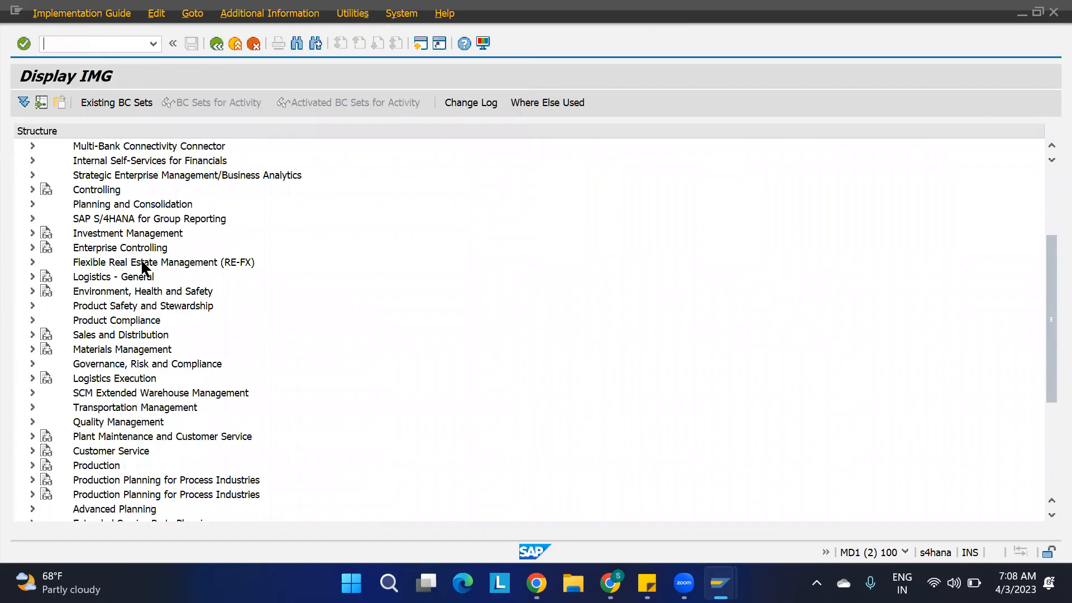
pyautogui.click(32, 393)
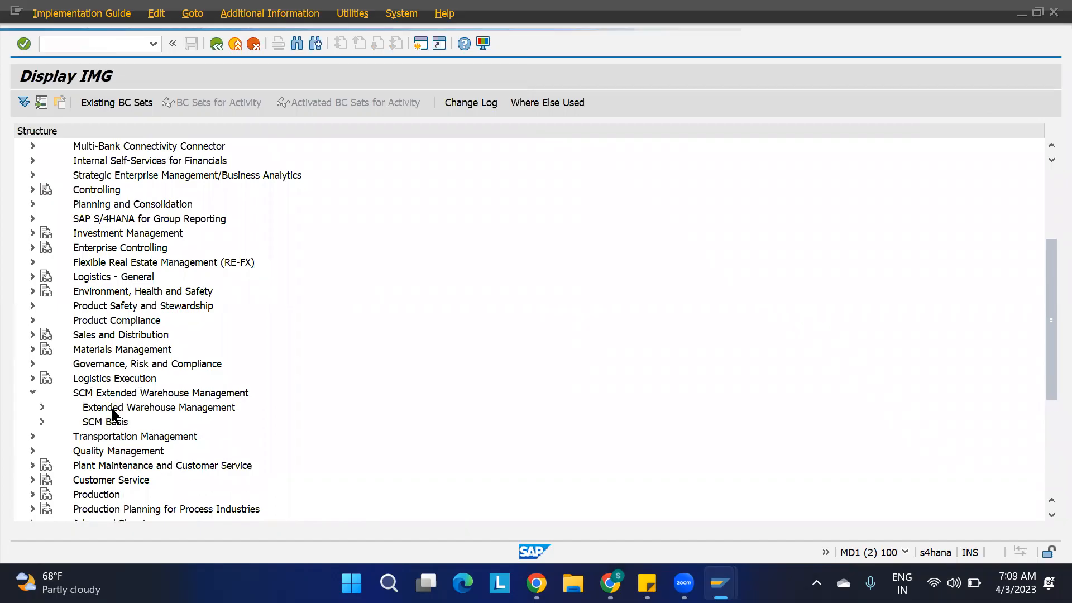
pyautogui.click(42, 407)
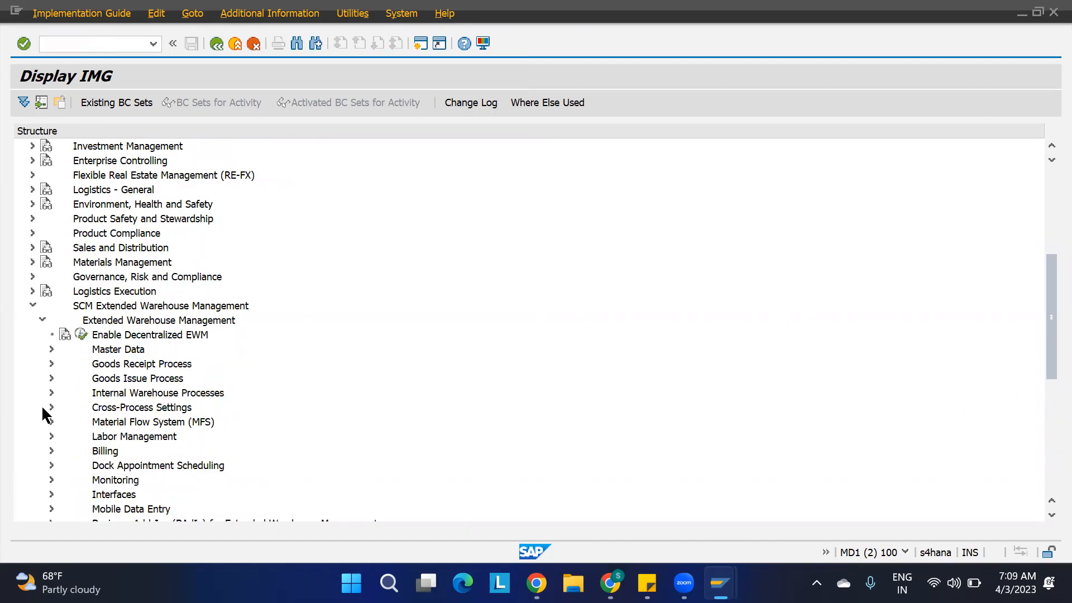
pyautogui.click(51, 349)
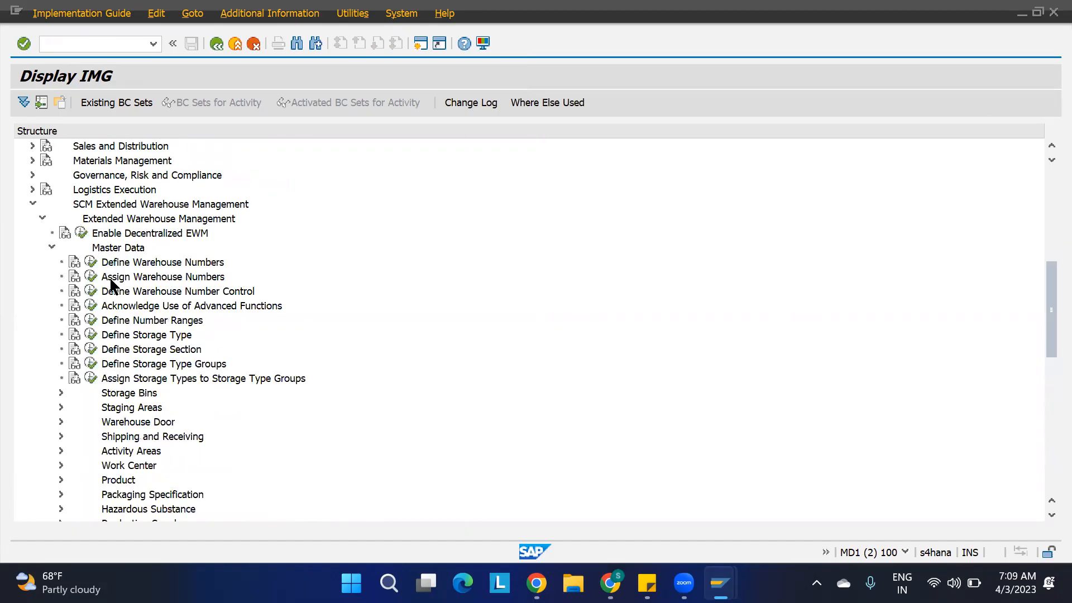
pyautogui.click(91, 336)
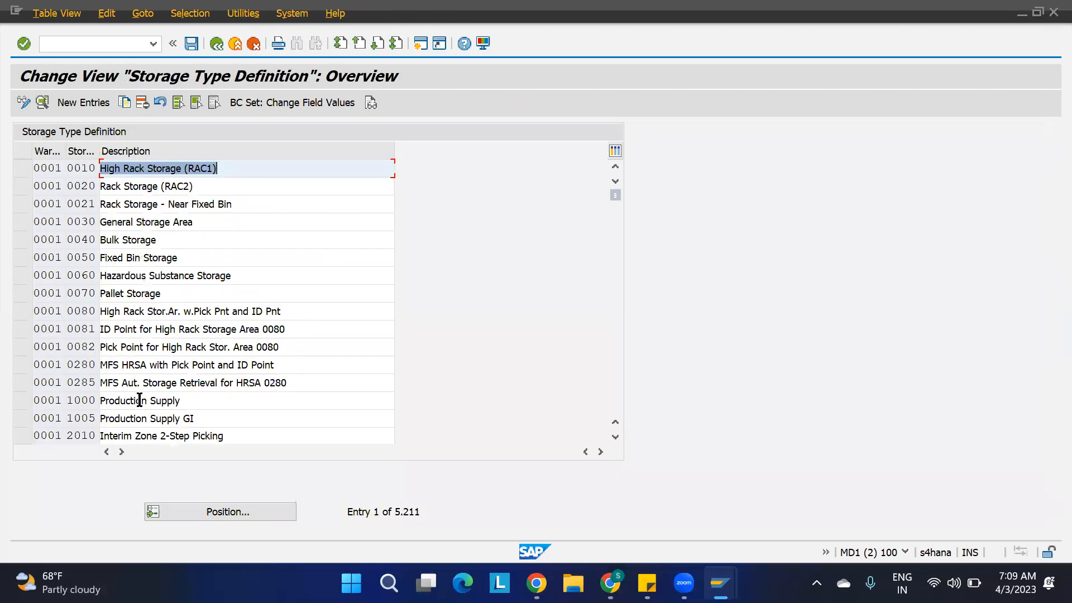
# Position the storage type list at warehouse 1100 and open the details of storage type ST01.
pyautogui.click(212, 509)
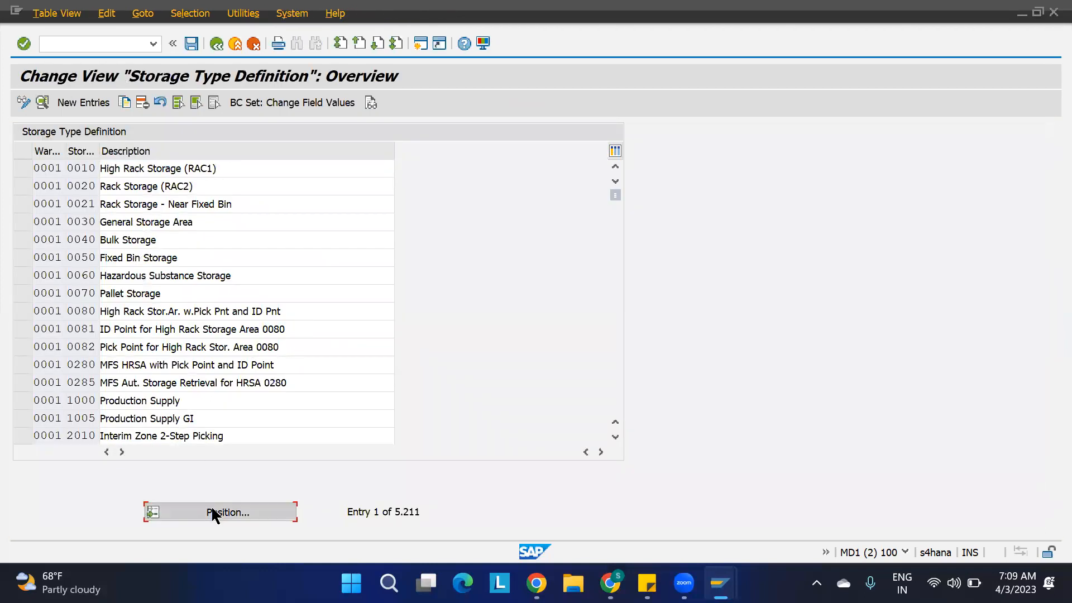
pyautogui.write('1100')
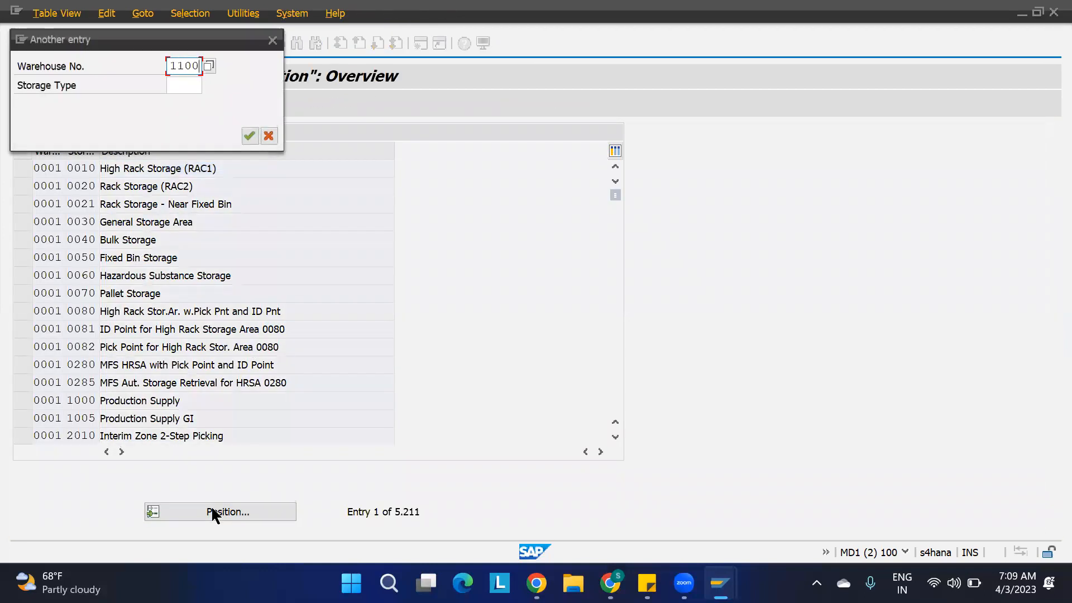
pyautogui.press('Return')
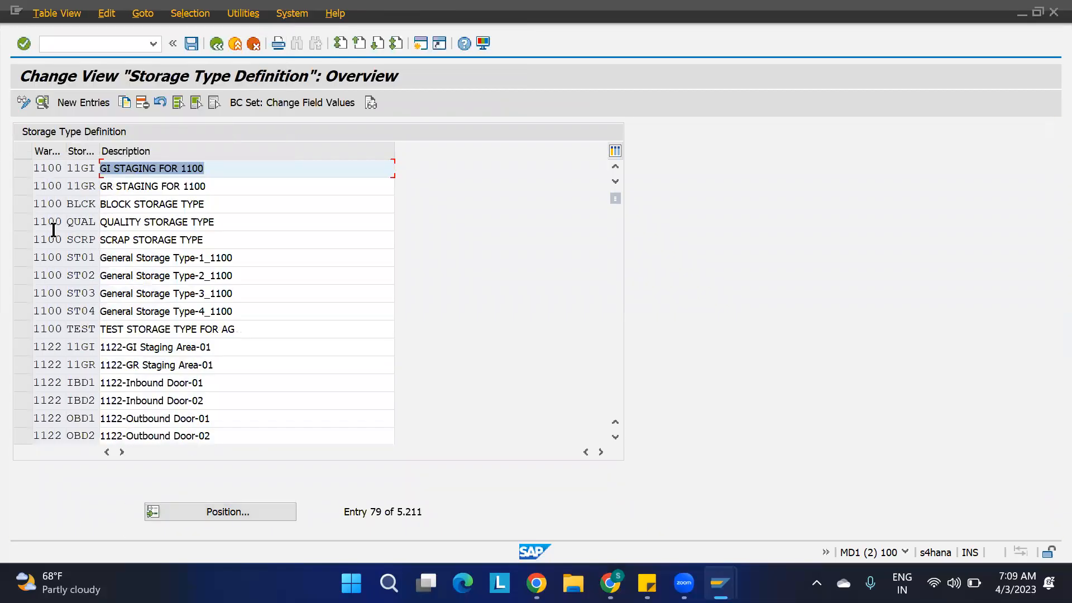
pyautogui.doubleClick(81, 254)
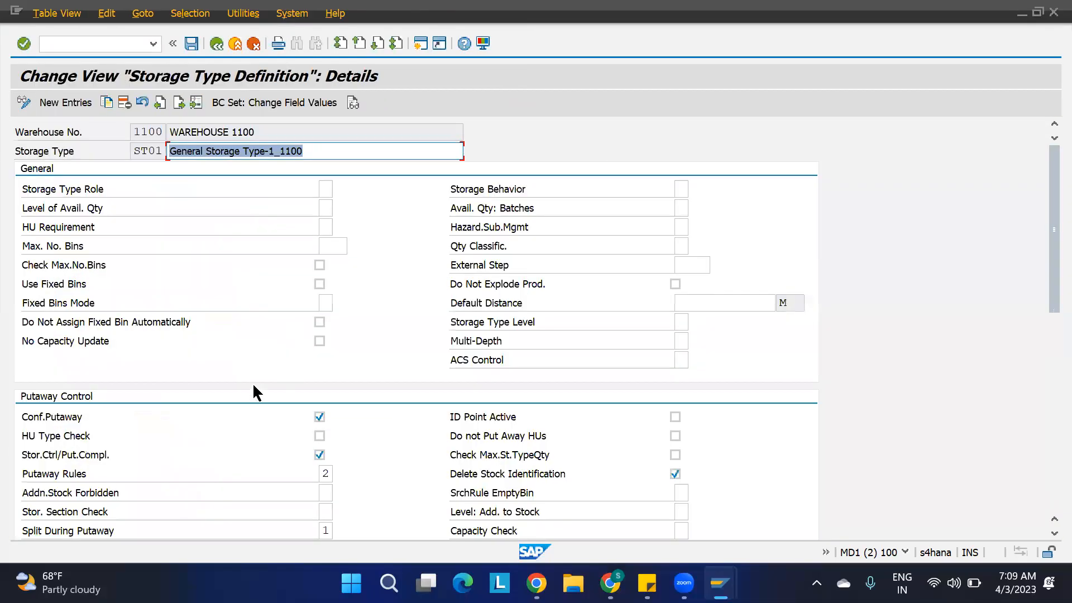
# Choose putaway rule 2 Addition to Existing Stock/Empty Bin for storage type ST01 from the possible values.
pyautogui.click(327, 474)
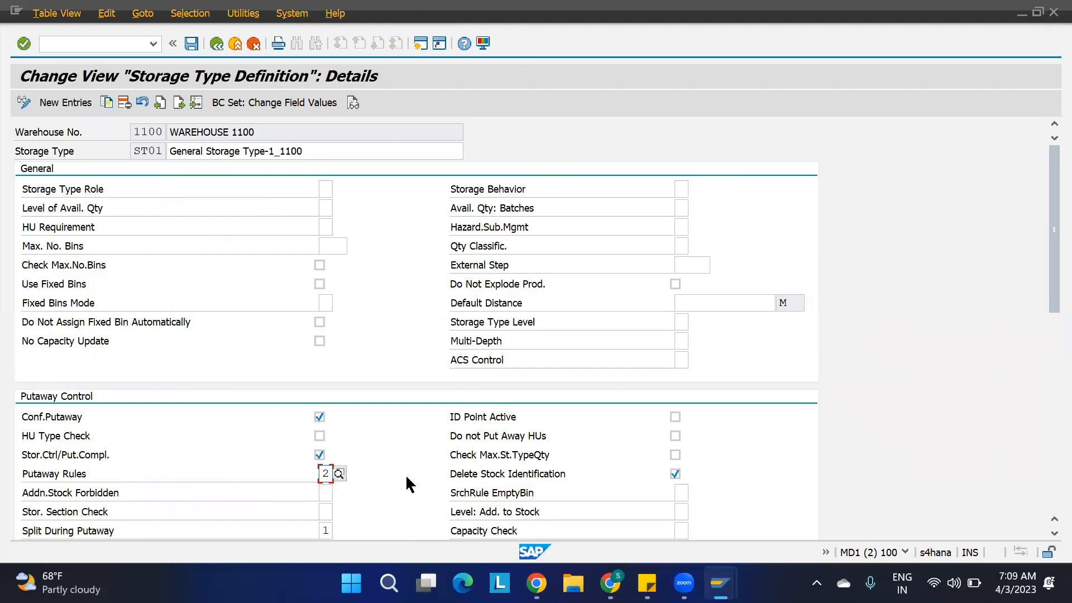
pyautogui.click(339, 473)
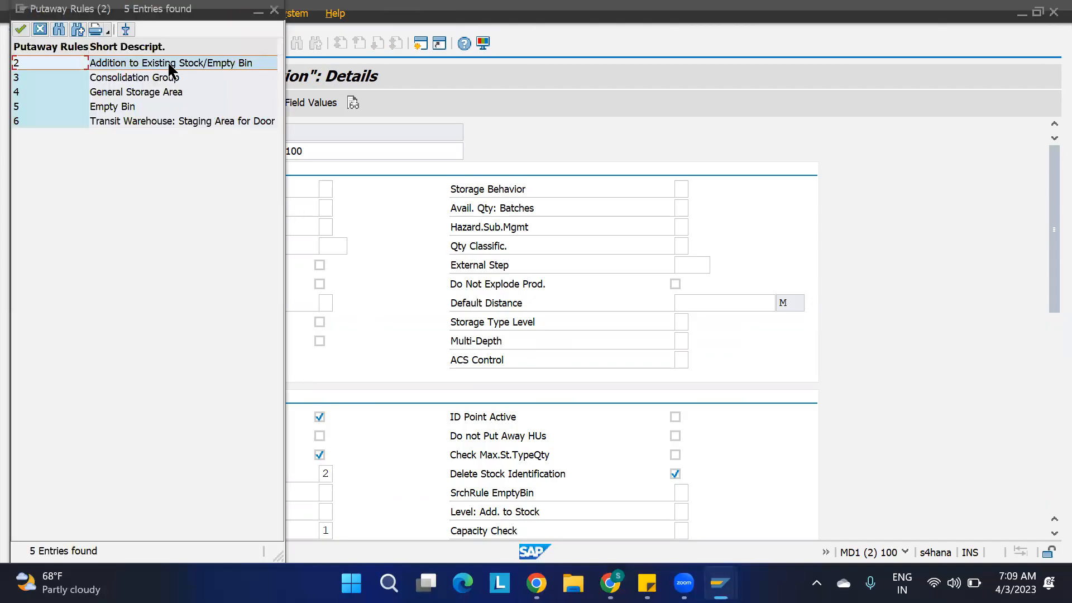
pyautogui.doubleClick(170, 66)
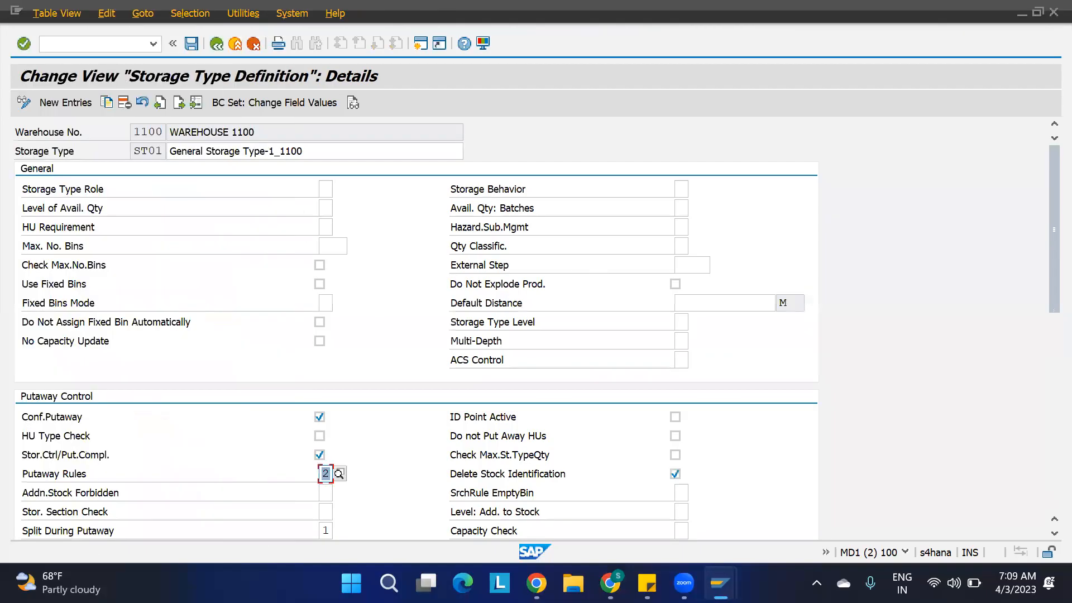
# Compare the putaway rule of storage type ST01 with the warehouse 1100 PUT1 entry in the putaway search sequence.
pyautogui.moveTo(720, 584)
pyautogui.click(870, 496)
pyautogui.click(667, 520)
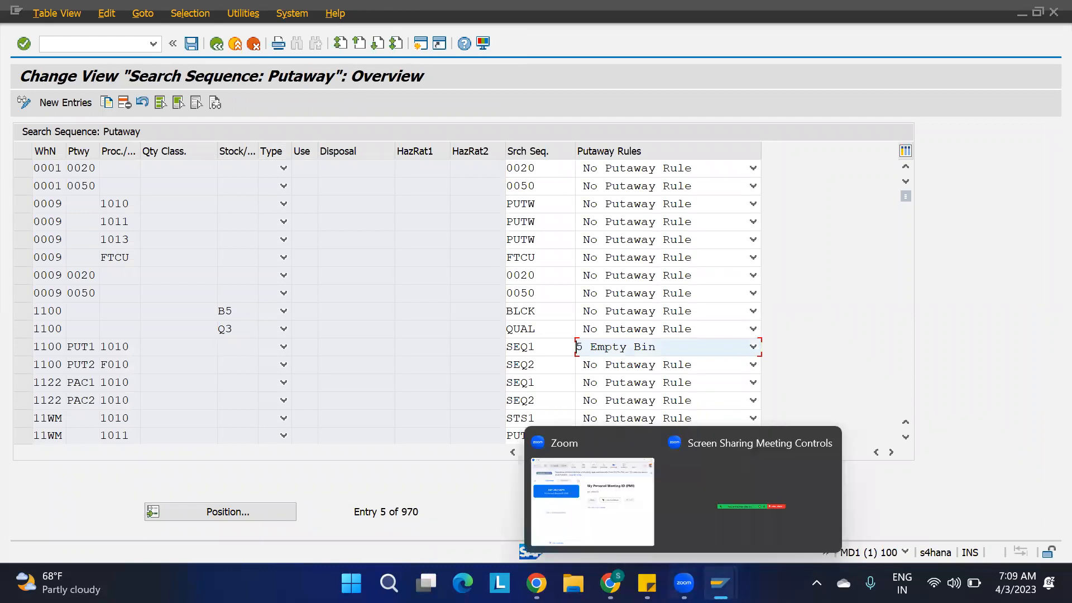
pyautogui.moveTo(721, 584)
pyautogui.click(825, 496)
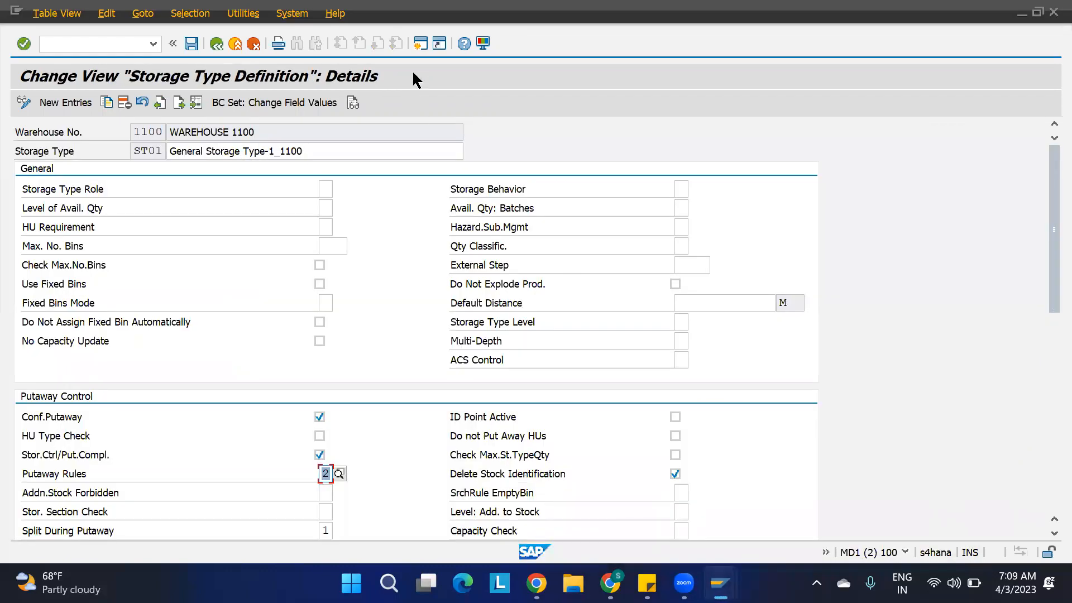
# Open Maintain Inbound Delivery (/SCWM/PRDI) from the favorites in a new session.
pyautogui.click(420, 44)
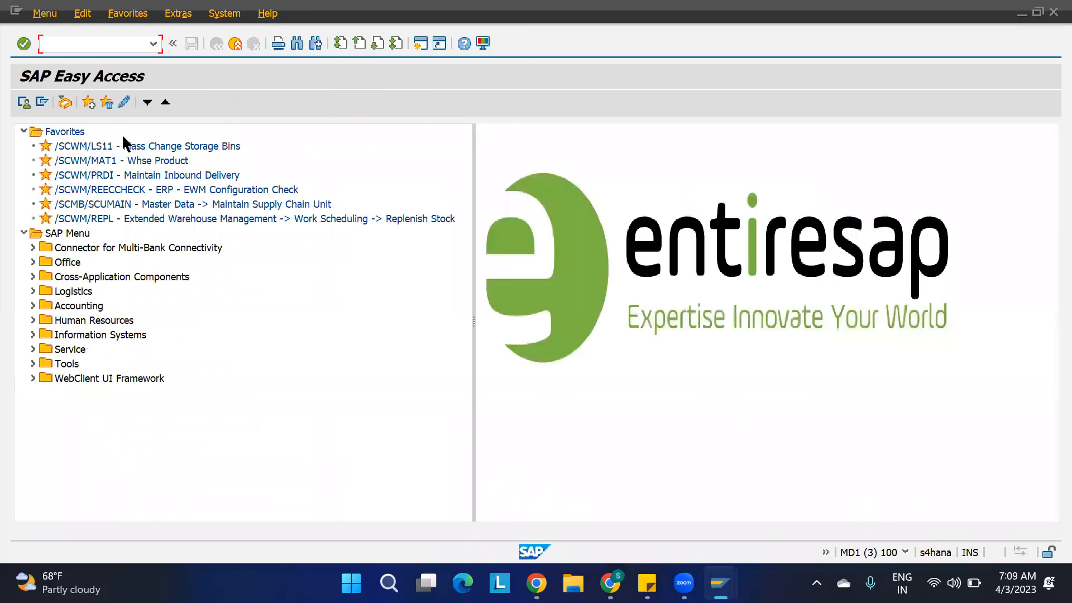
pyautogui.doubleClick(120, 175)
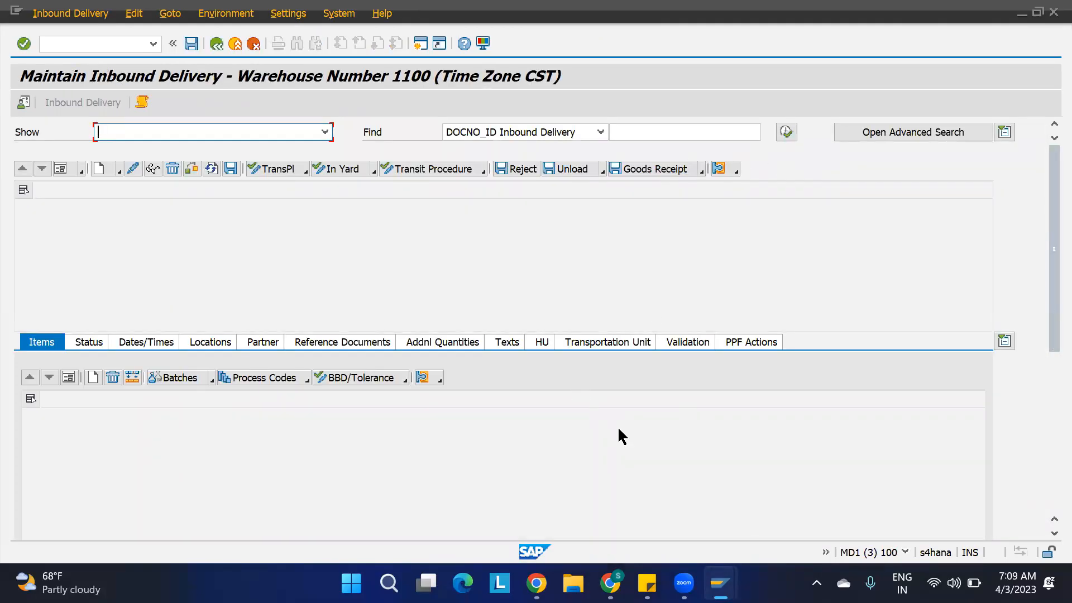
# Open the Warehouse Management Monitor with /n/scwm/mon in another new session, for warehouse 1100 and monitor SAP.
pyautogui.click(421, 43)
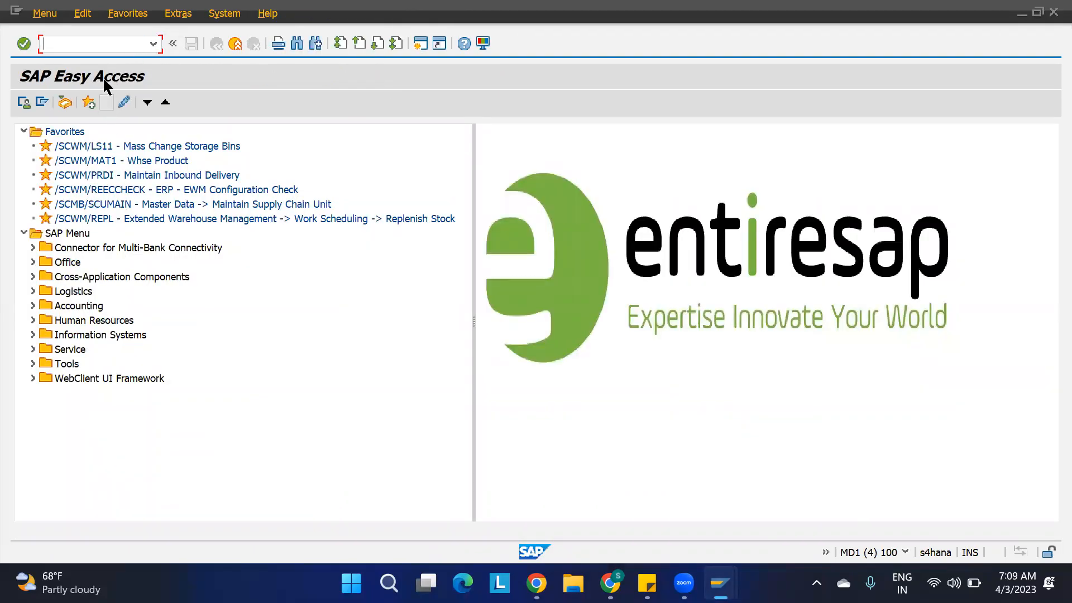
pyautogui.write('/n/scwm/mon')
pyautogui.press('Return')
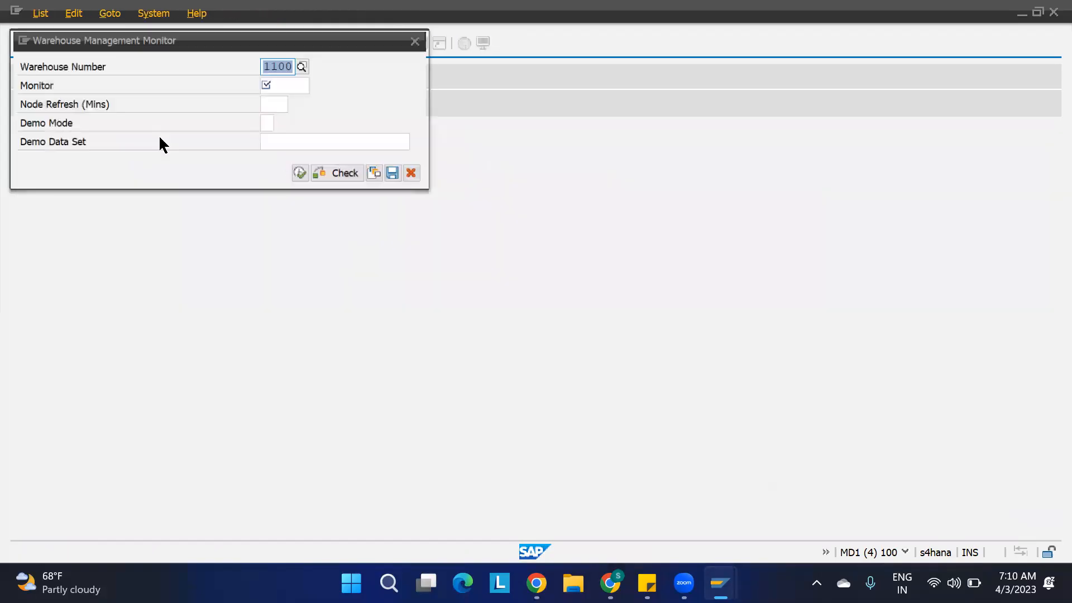
pyautogui.click(283, 83)
pyautogui.write('sap')
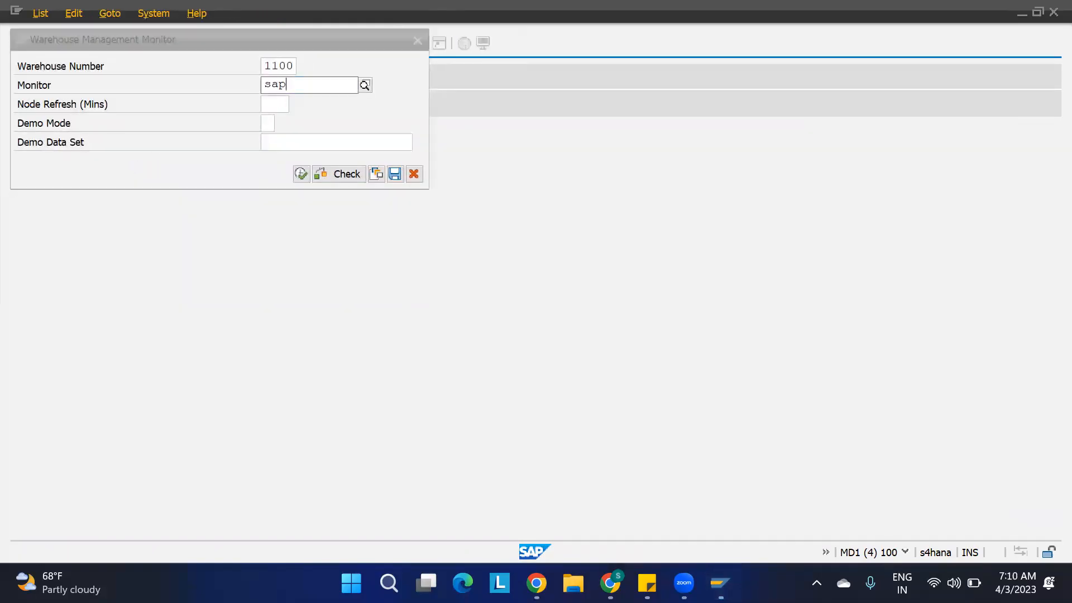
pyautogui.click(302, 172)
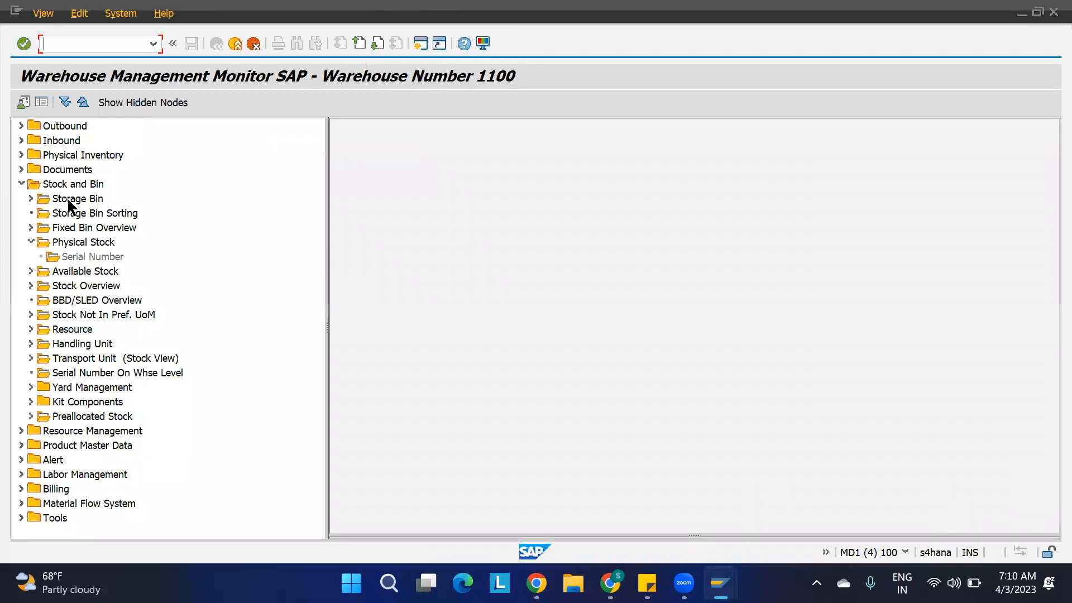
# List the storage bins of storage type ST01 from the Stock and Bin node.
pyautogui.doubleClick(67, 198)
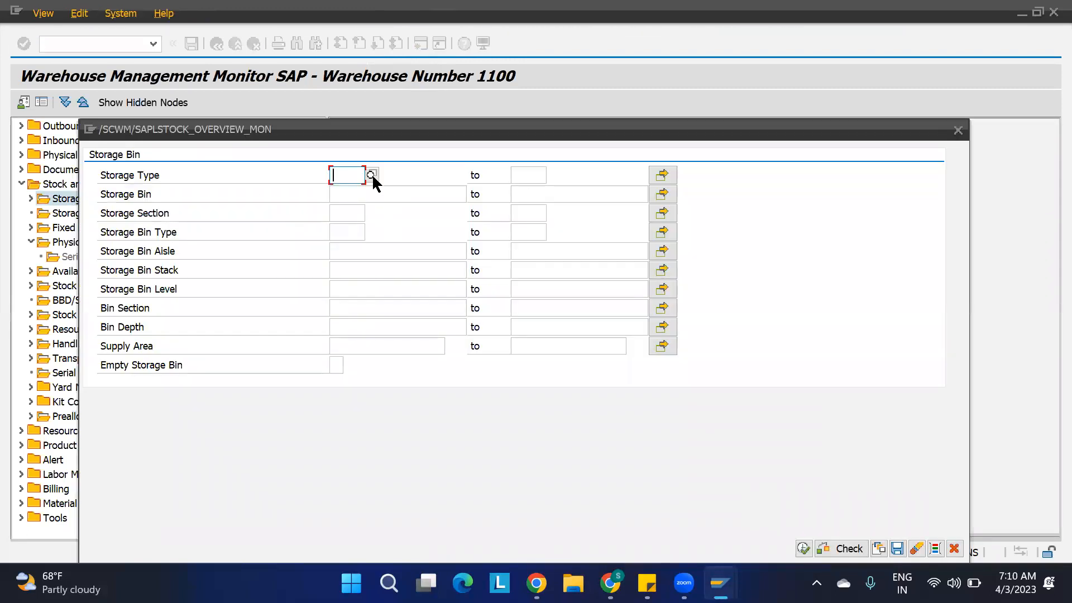
pyautogui.write('st01')
pyautogui.click(804, 549)
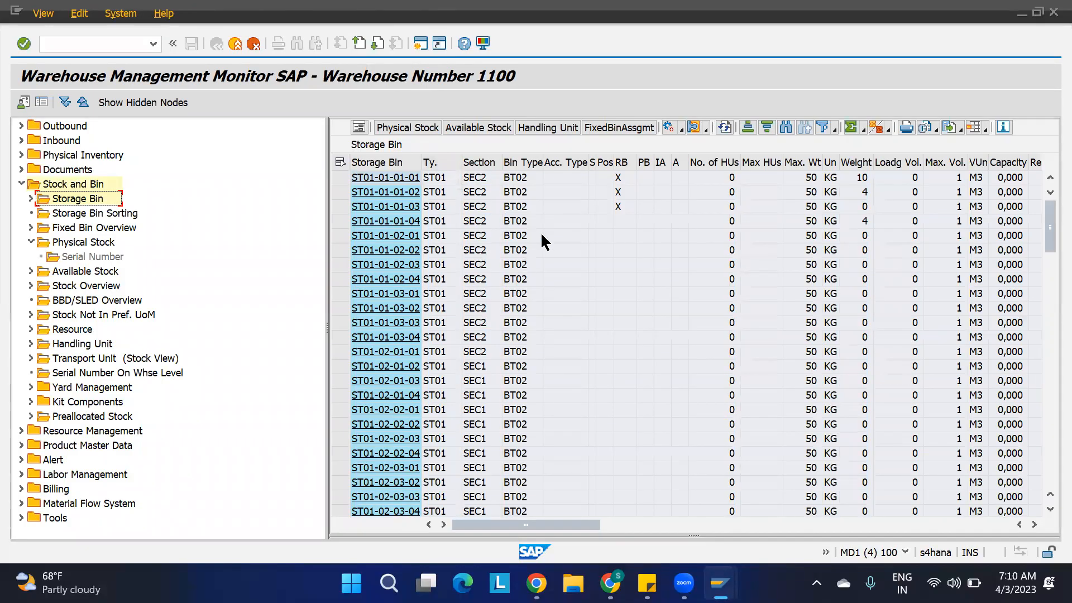
# Examine the stock removal block and putaway block columns of the bin list, and the weight values of bin ST01-01-01-04.
pyautogui.click(621, 162)
pyautogui.click(644, 163)
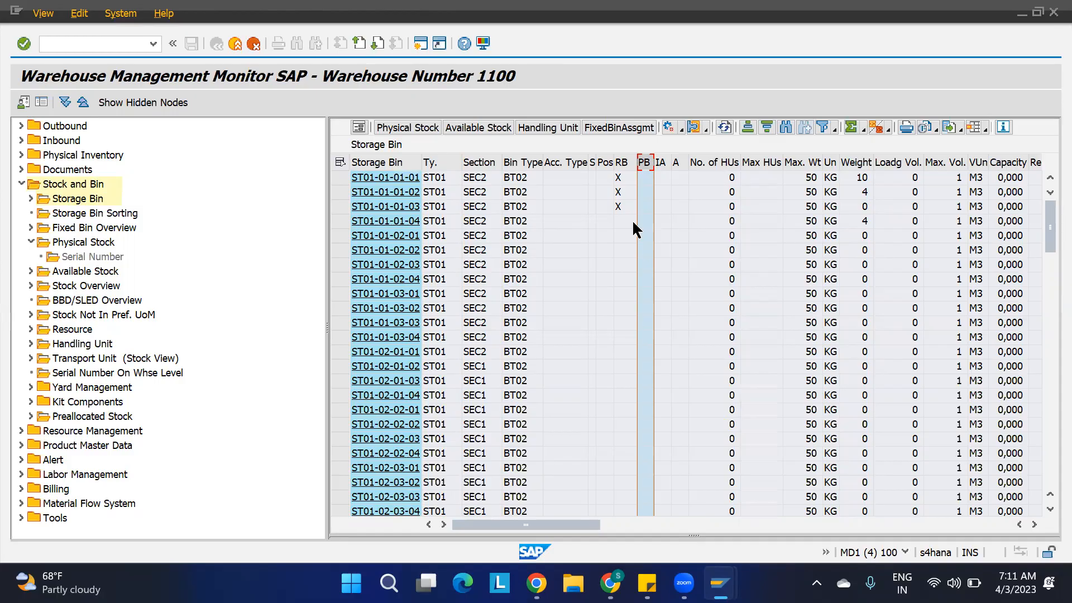
pyautogui.click(341, 222)
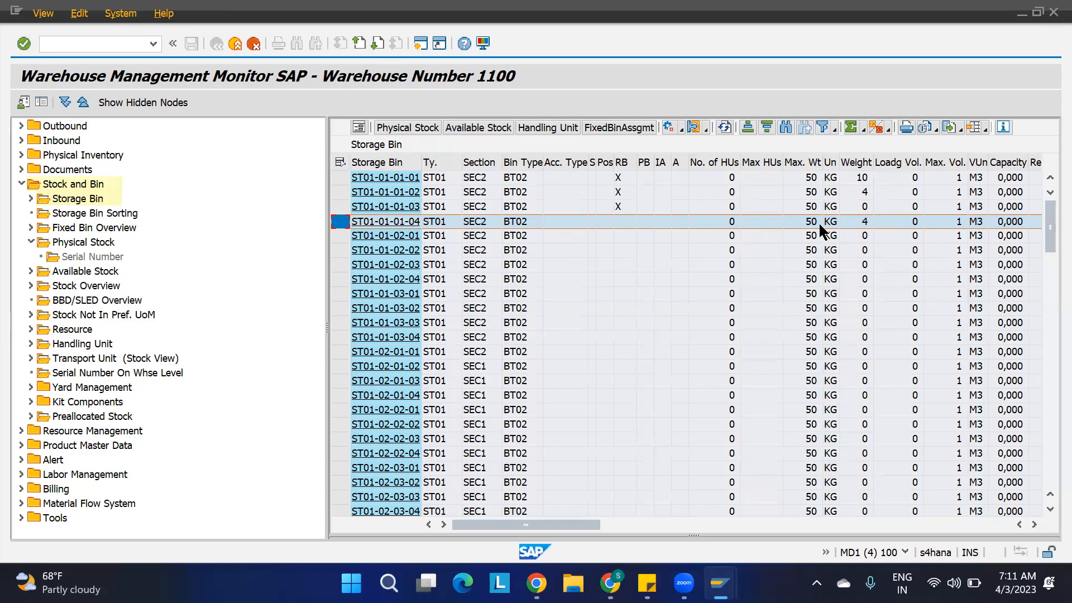
# Review the putaway rule of warehouse 1100's SEQ1 entry and compare it with bin ST01-01-02-01 in the monitor's bin list.
pyautogui.moveTo(720, 584)
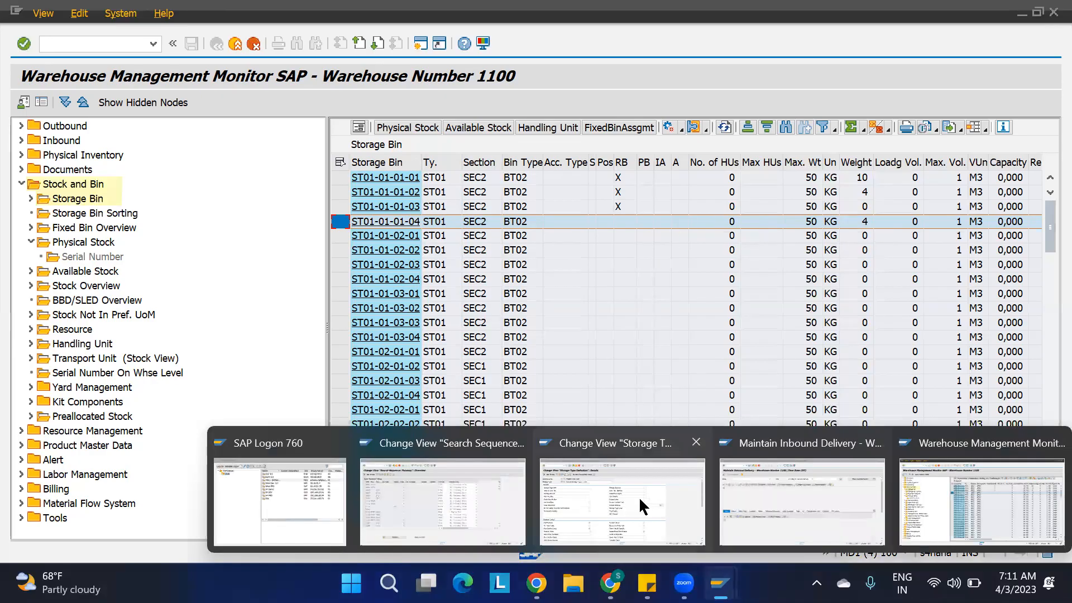
pyautogui.click(450, 498)
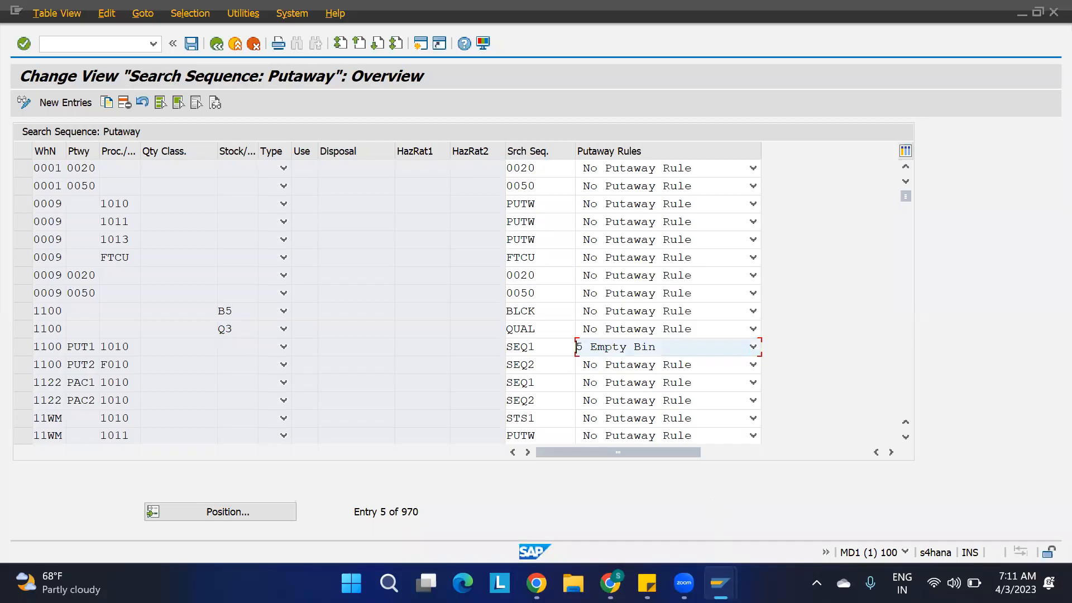
pyautogui.moveTo(721, 584)
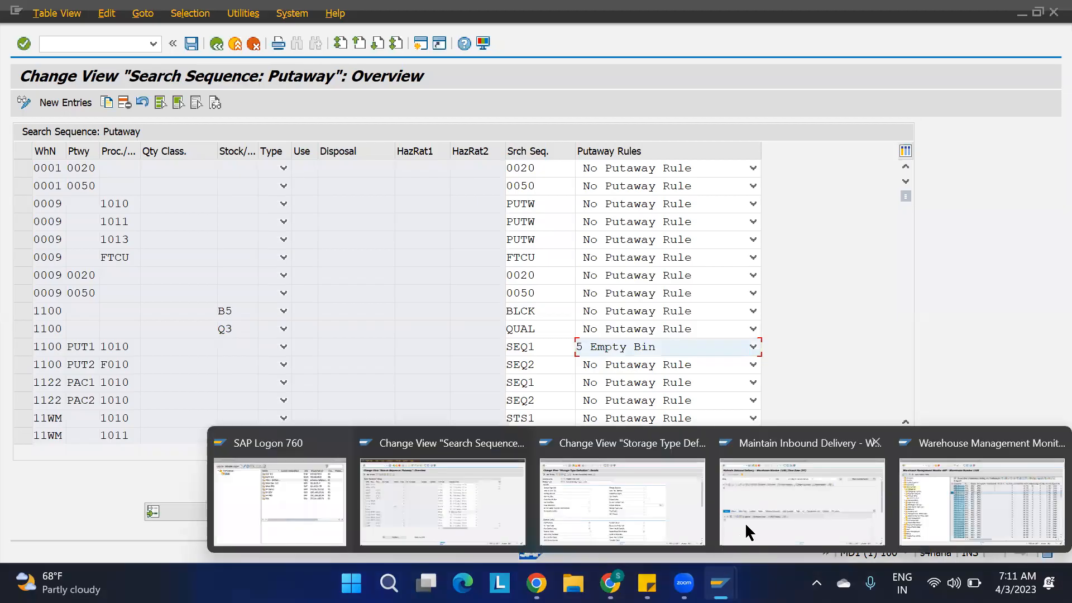
pyautogui.click(749, 492)
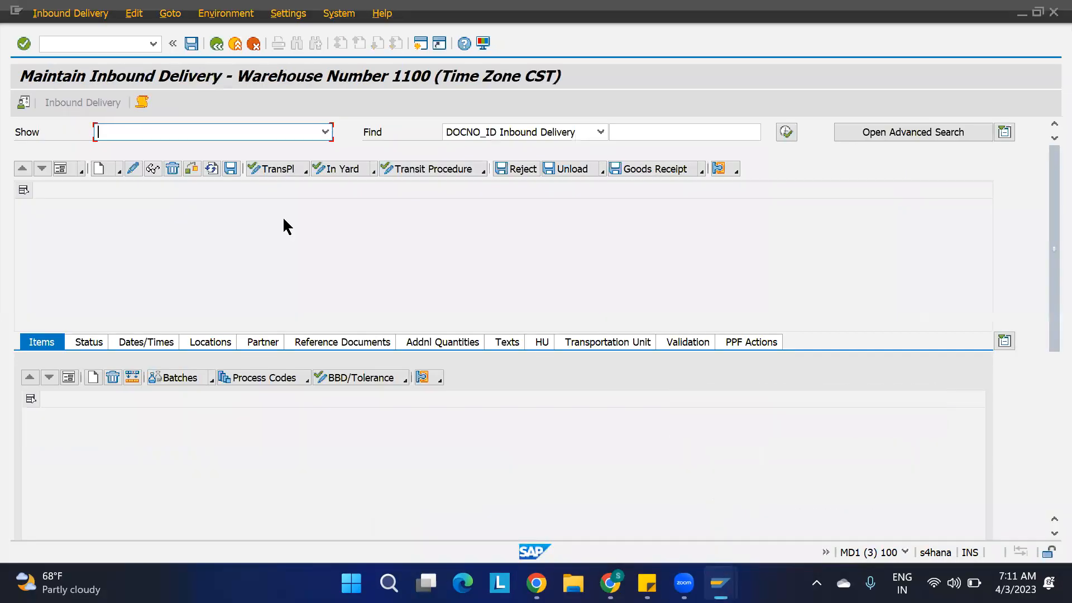
pyautogui.moveTo(720, 584)
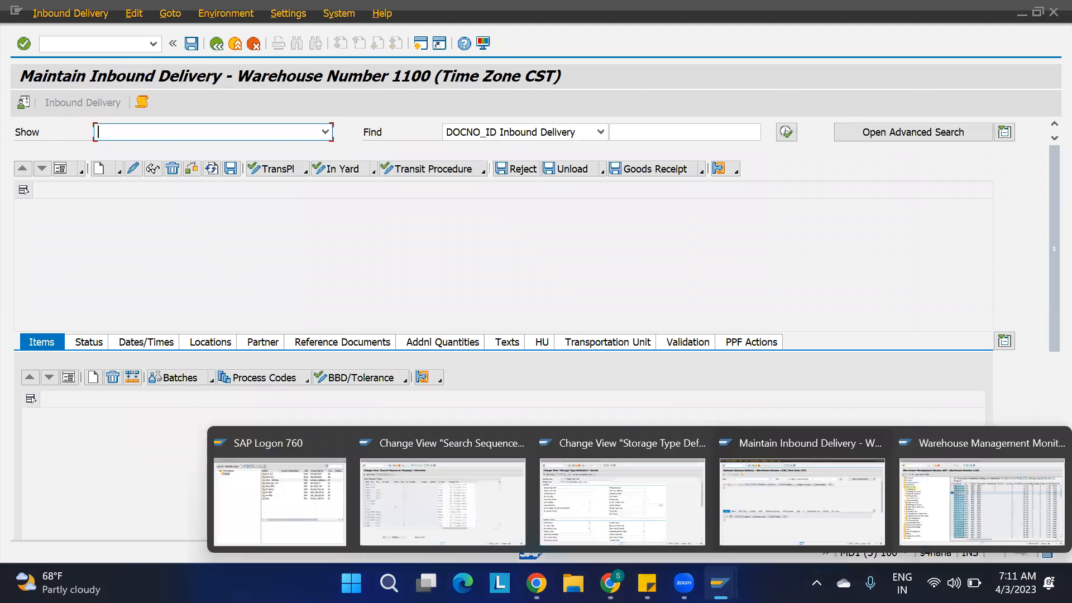
pyautogui.click(951, 520)
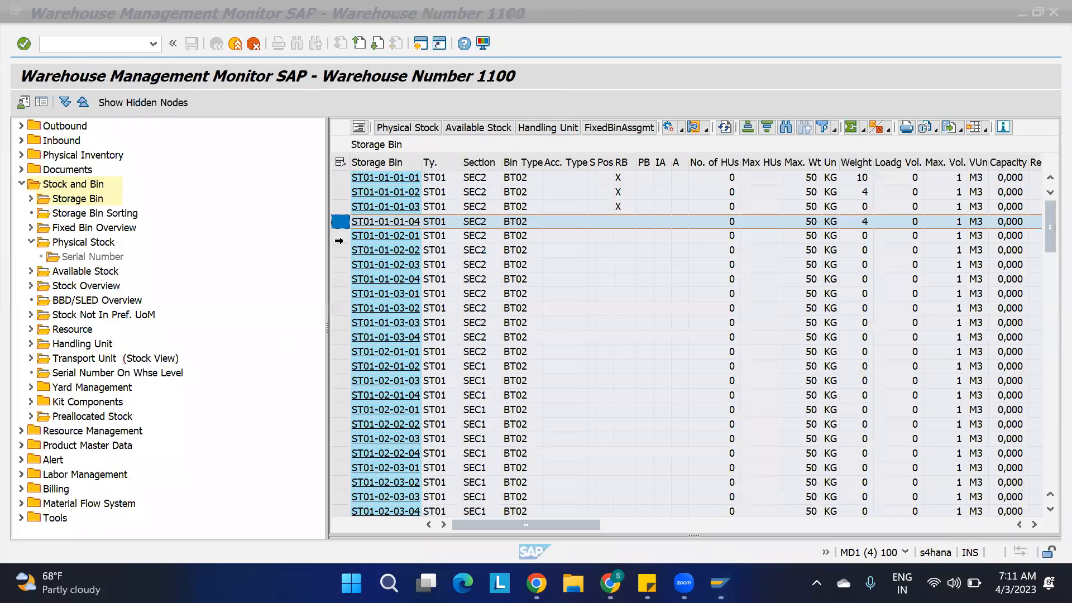
pyautogui.click(338, 236)
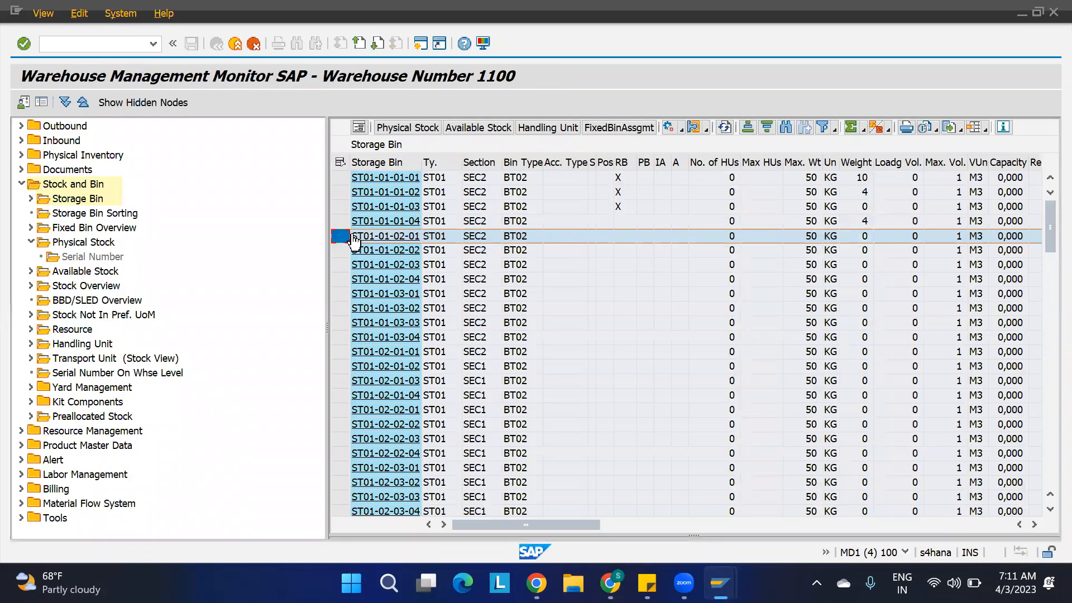
# Recheck the Empty Bin rule in the putaway search sequence against bin ST01-01-01-04 in the monitor.
pyautogui.moveTo(721, 583)
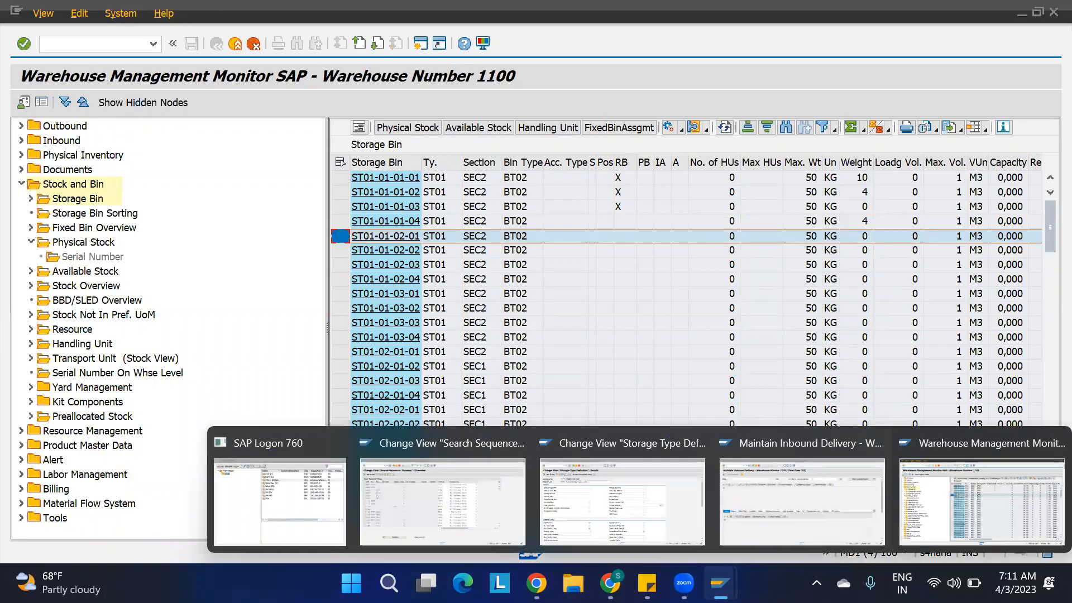
pyautogui.click(468, 498)
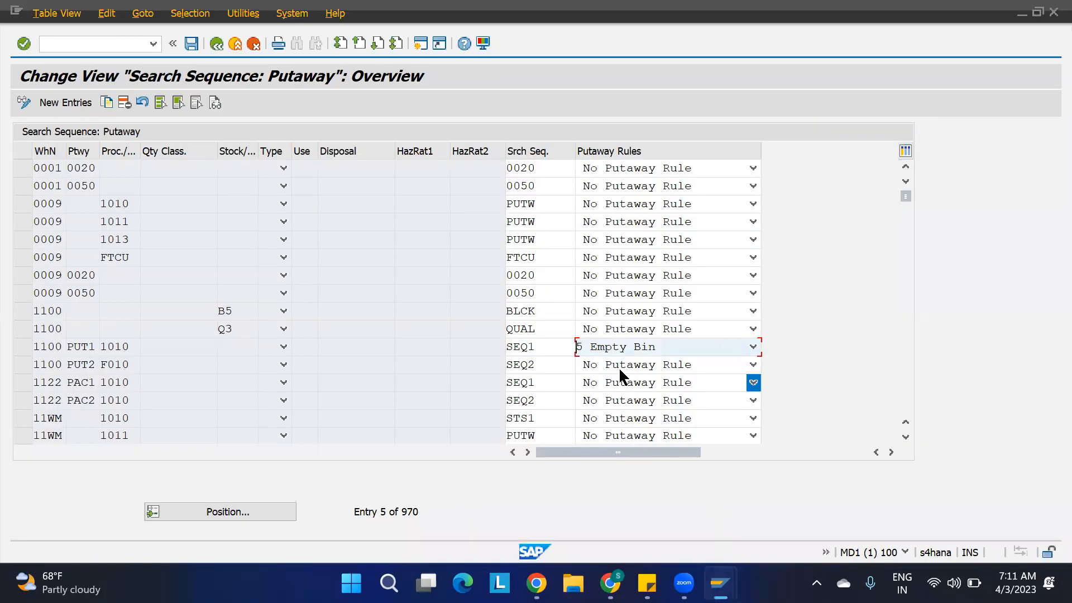
pyautogui.moveTo(716, 581)
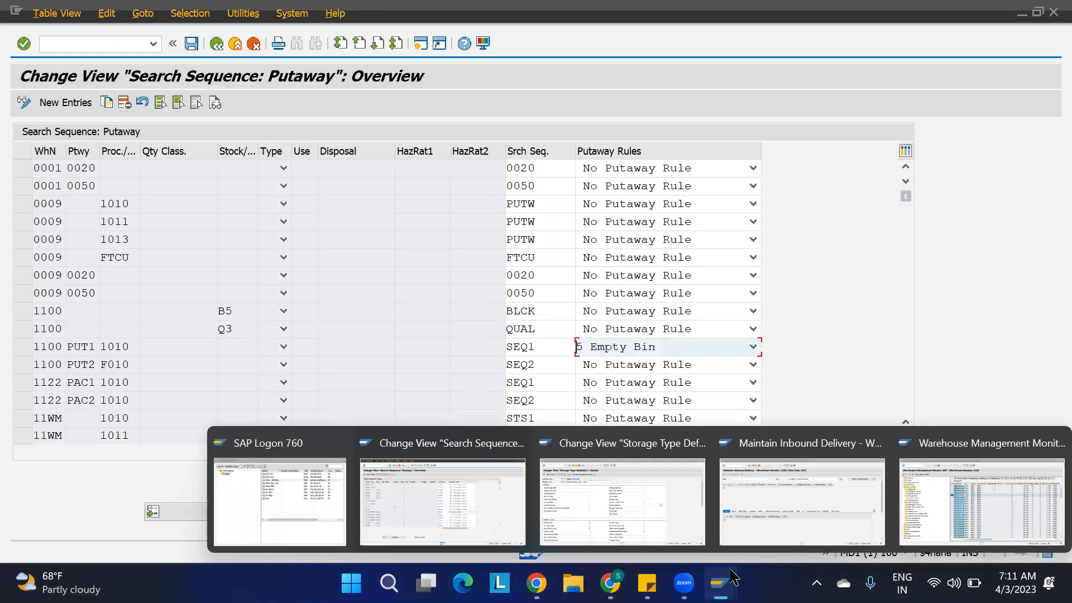
pyautogui.click(953, 491)
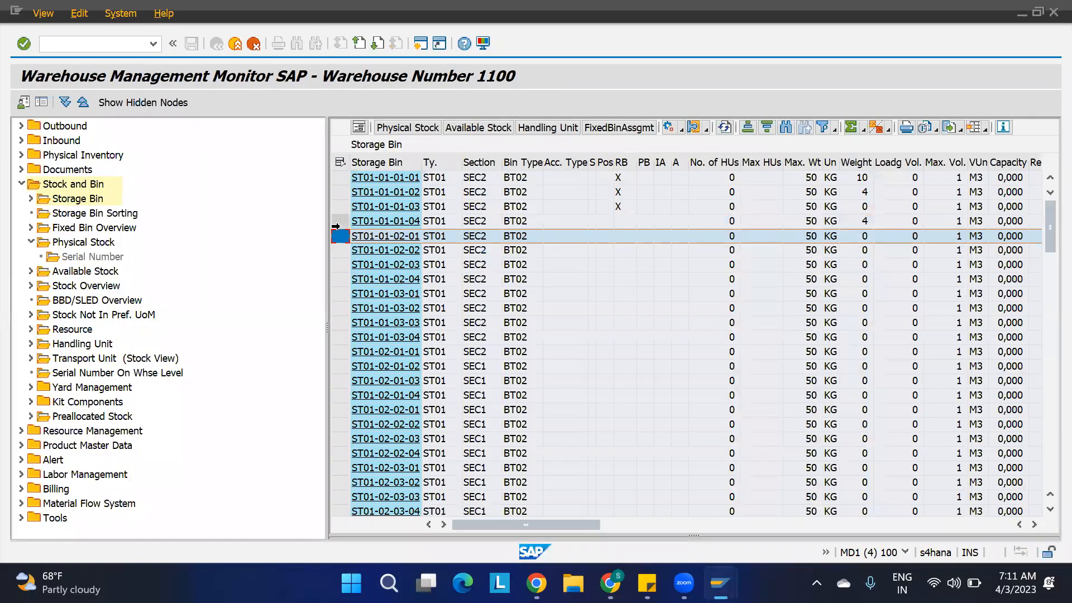
pyautogui.click(340, 221)
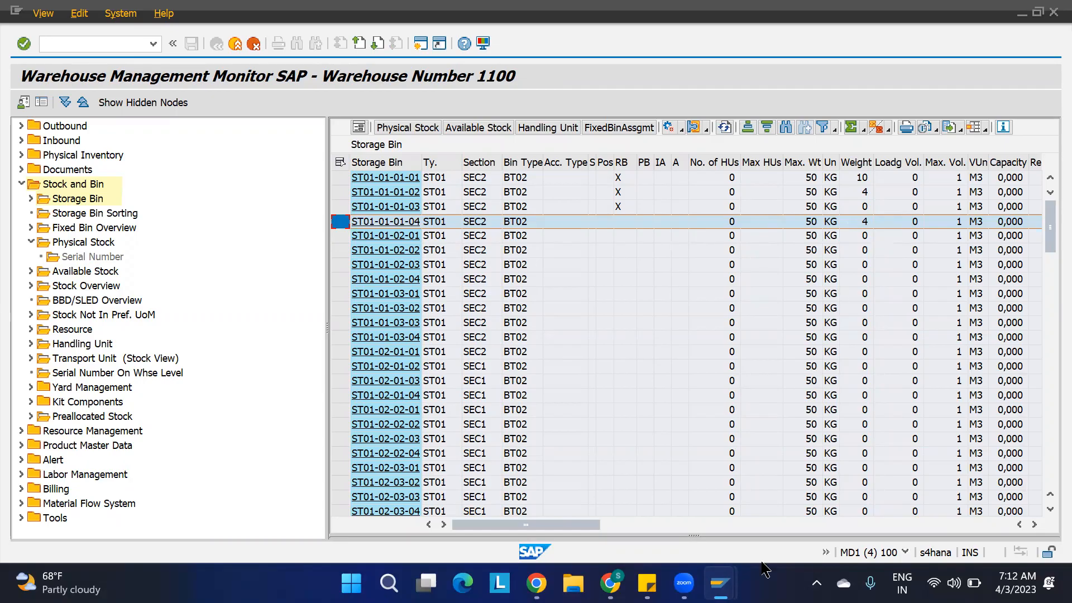
# In the Maintain Inbound Delivery session, find the inbound delivery by its most recently used delivery number.
pyautogui.moveTo(719, 581)
pyautogui.click(791, 487)
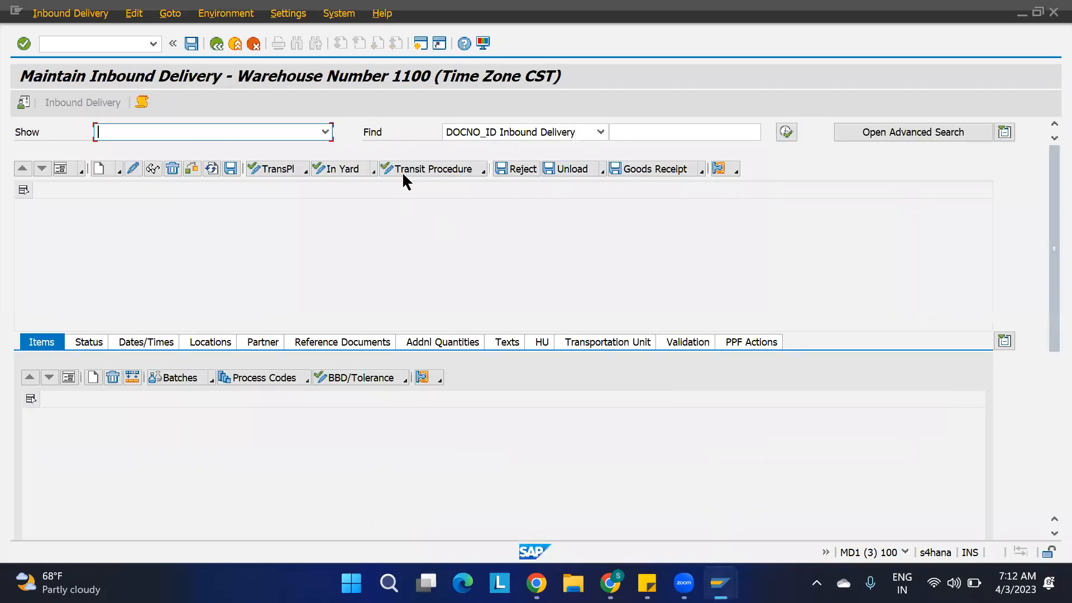
pyautogui.click(616, 134)
pyautogui.press('Down')
pyautogui.press('Down')
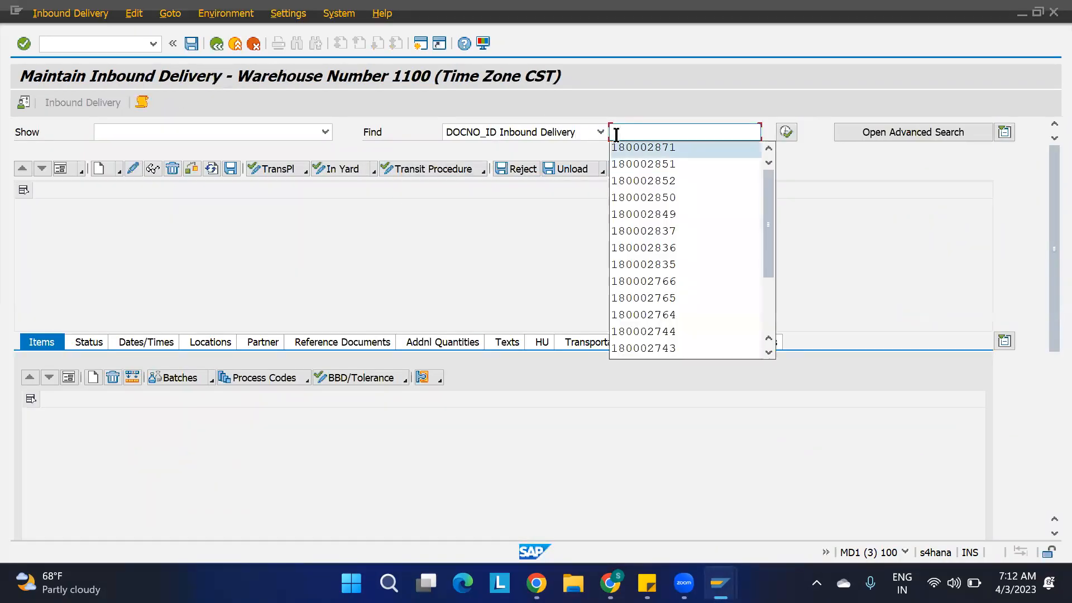
pyautogui.press('Return')
pyautogui.click(787, 133)
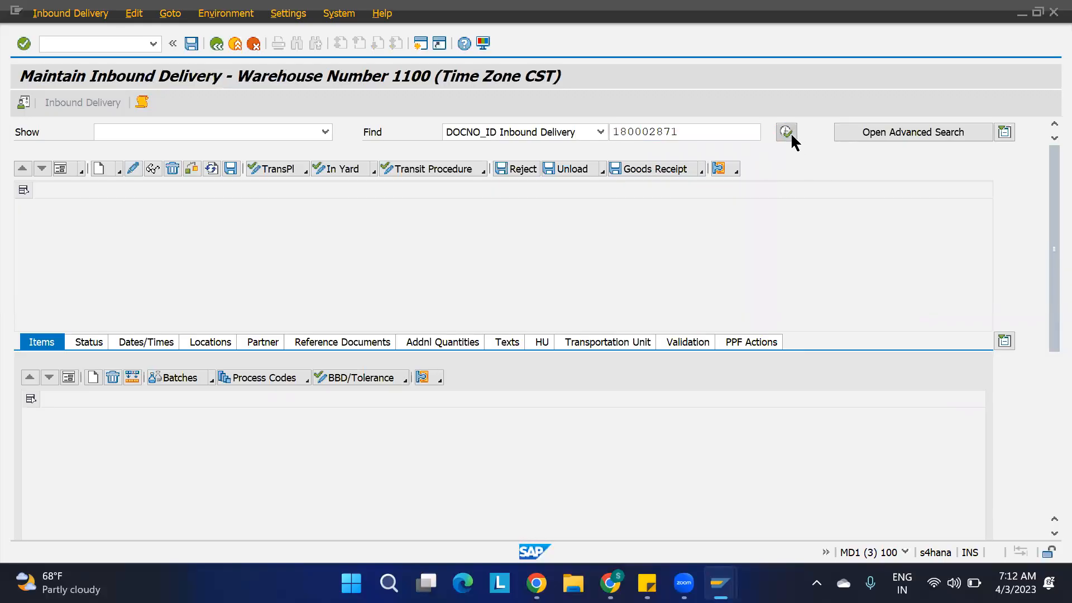
# Create a putaway warehouse task without saving for item 10 of the inbound delivery, product 1100-MAT1.
pyautogui.click(71, 13)
pyautogui.moveTo(113, 51)
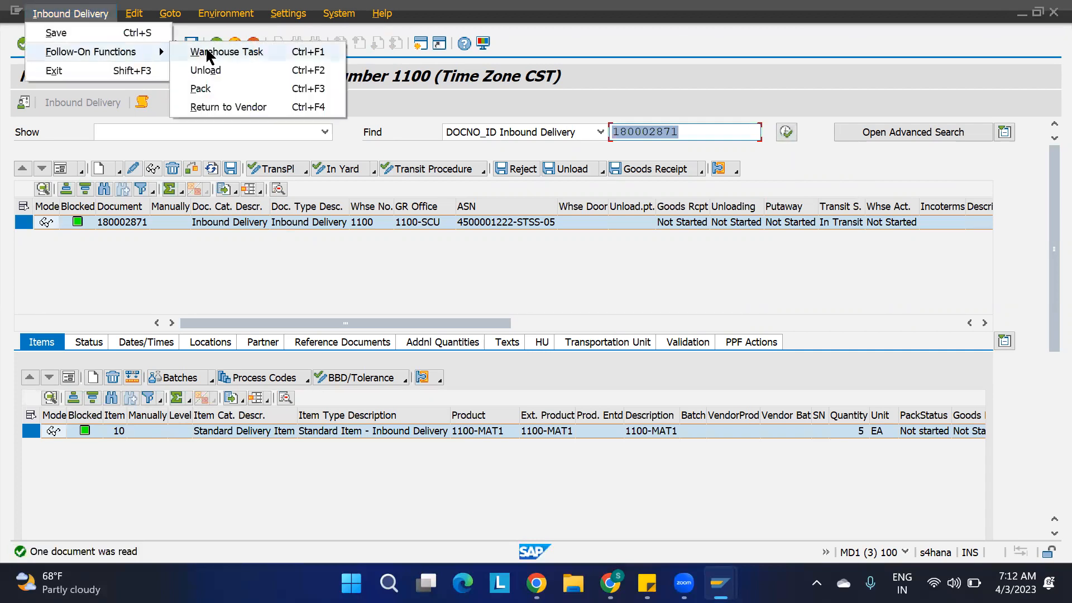
pyautogui.click(207, 51)
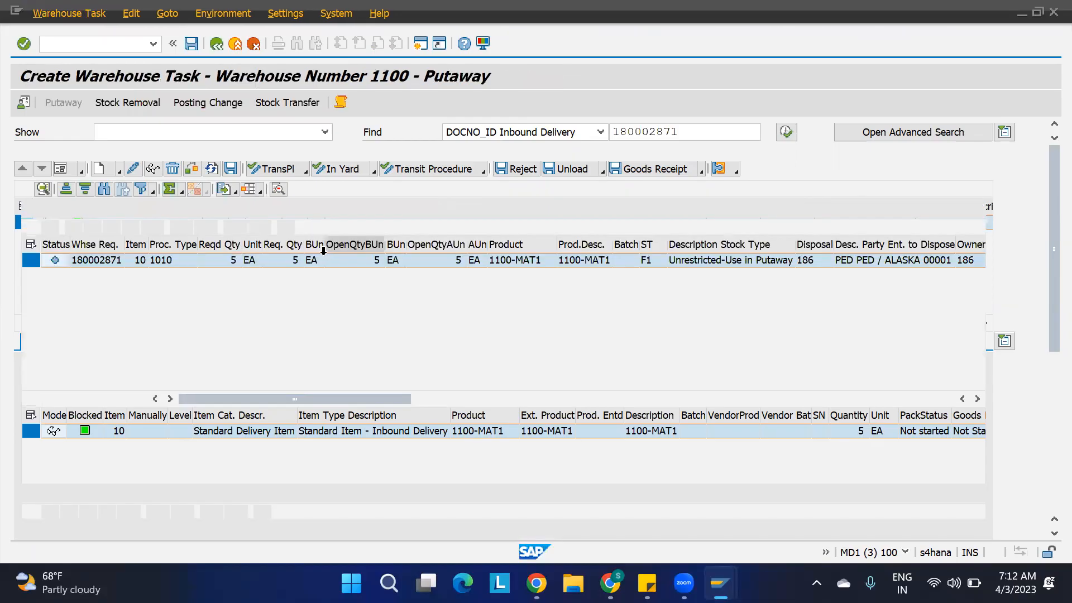
pyautogui.click(207, 207)
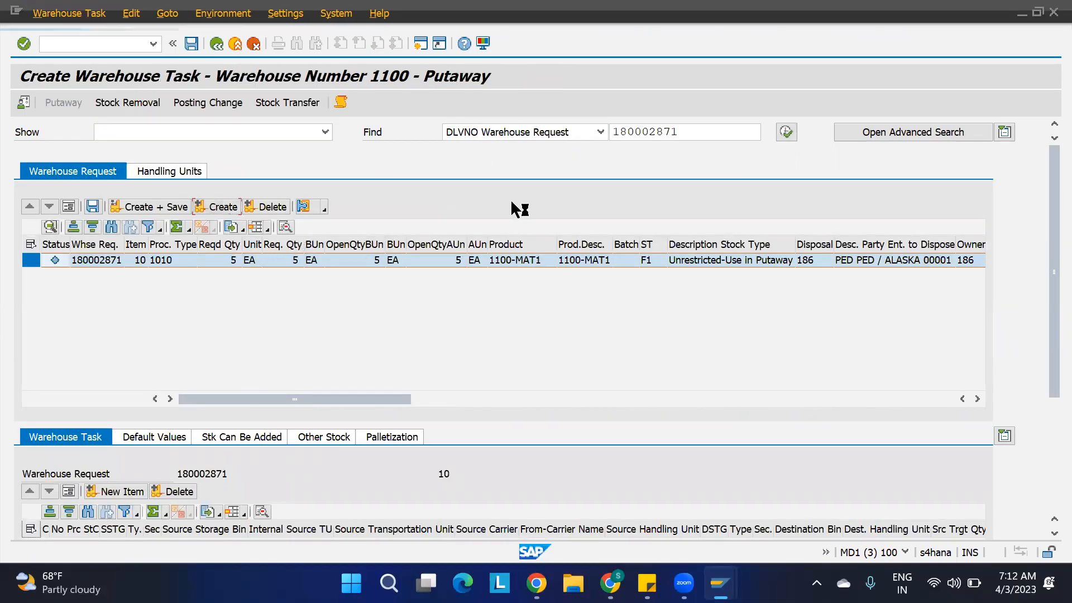
# Widen the task's destination bin column to read the full bin, and mark bin ST01-02-01-02 in the monitor's bin list.
pyautogui.moveTo(1050, 307); pyautogui.dragTo(1050, 421)
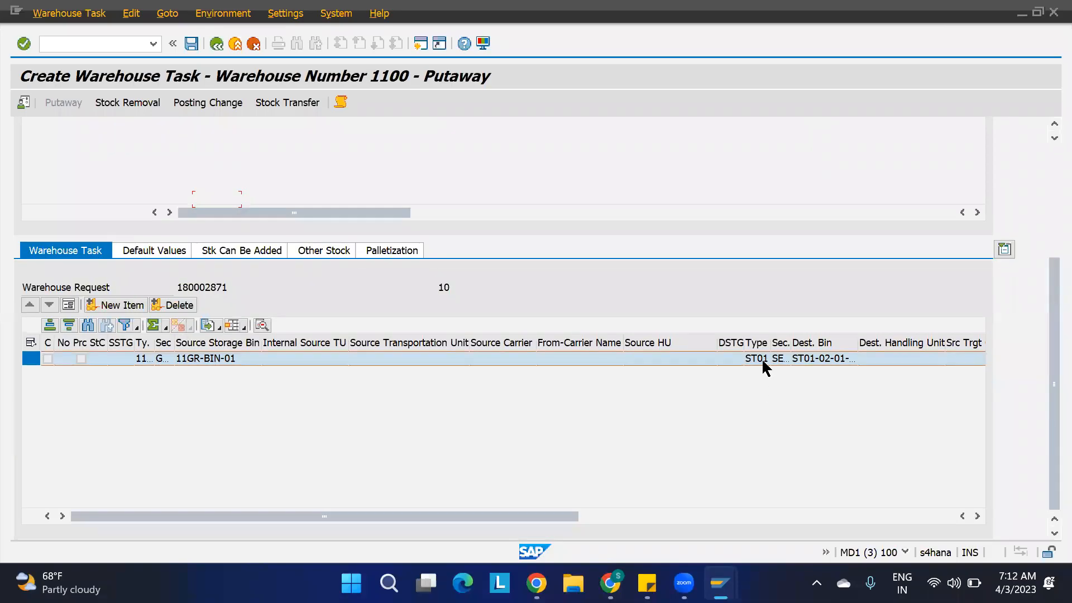
pyautogui.click(857, 340)
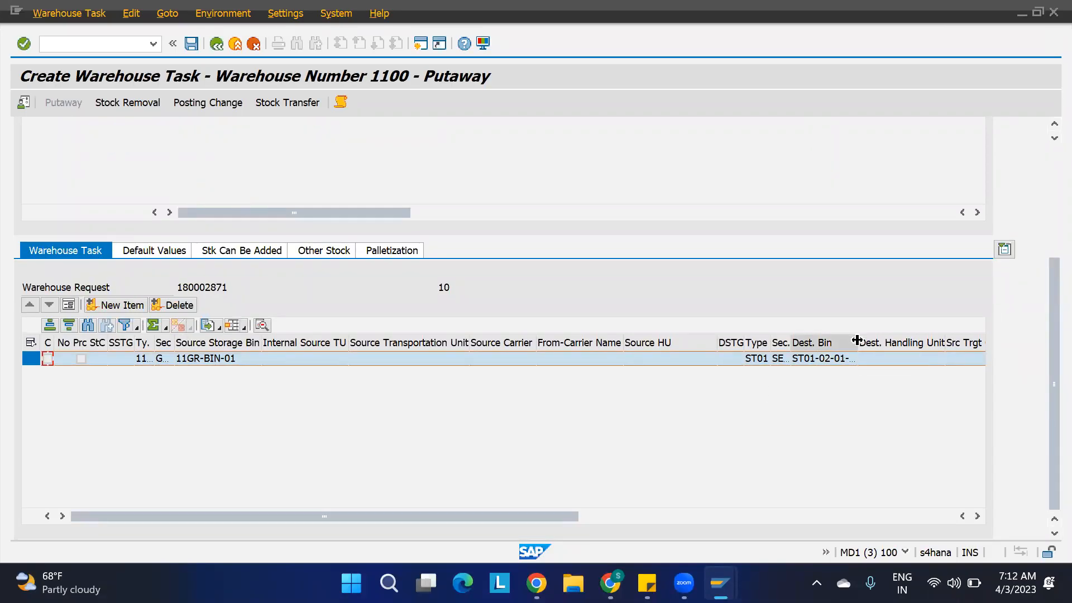
pyautogui.moveTo(857, 340); pyautogui.dragTo(896, 340)
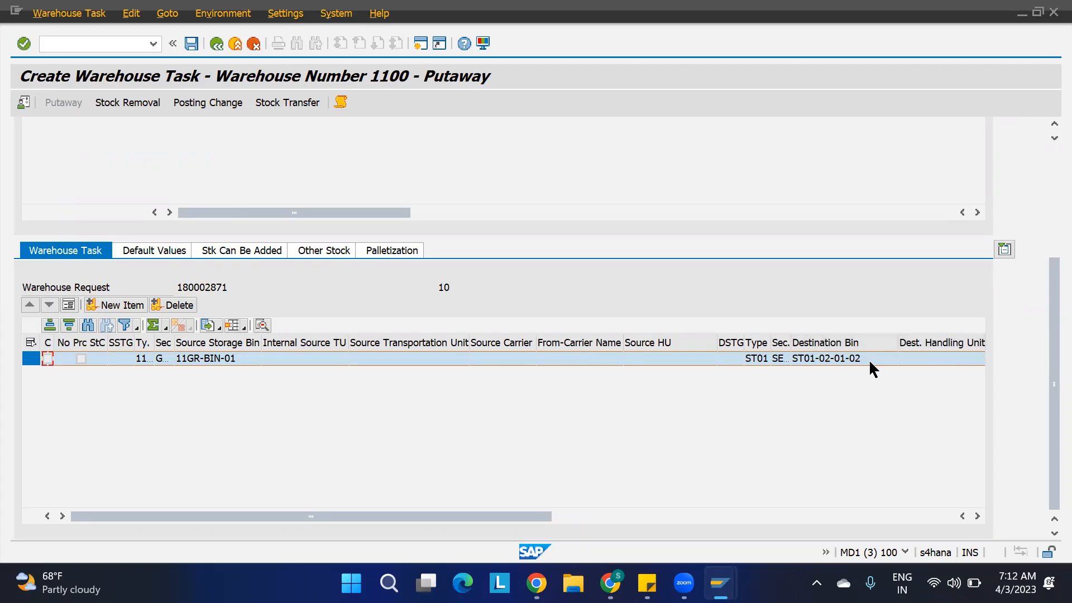
pyautogui.moveTo(720, 583)
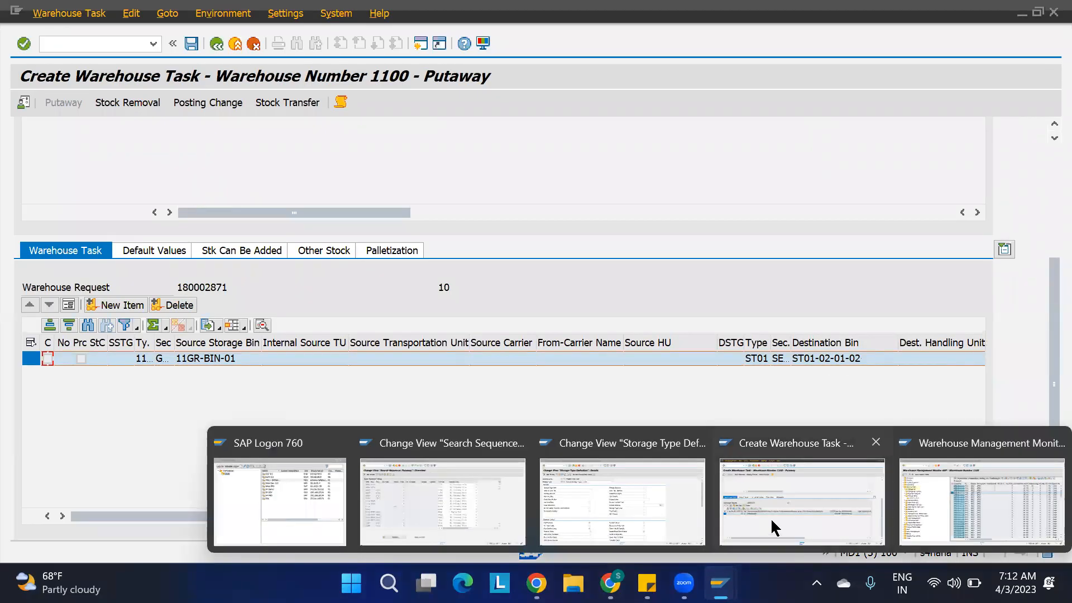
pyautogui.click(960, 505)
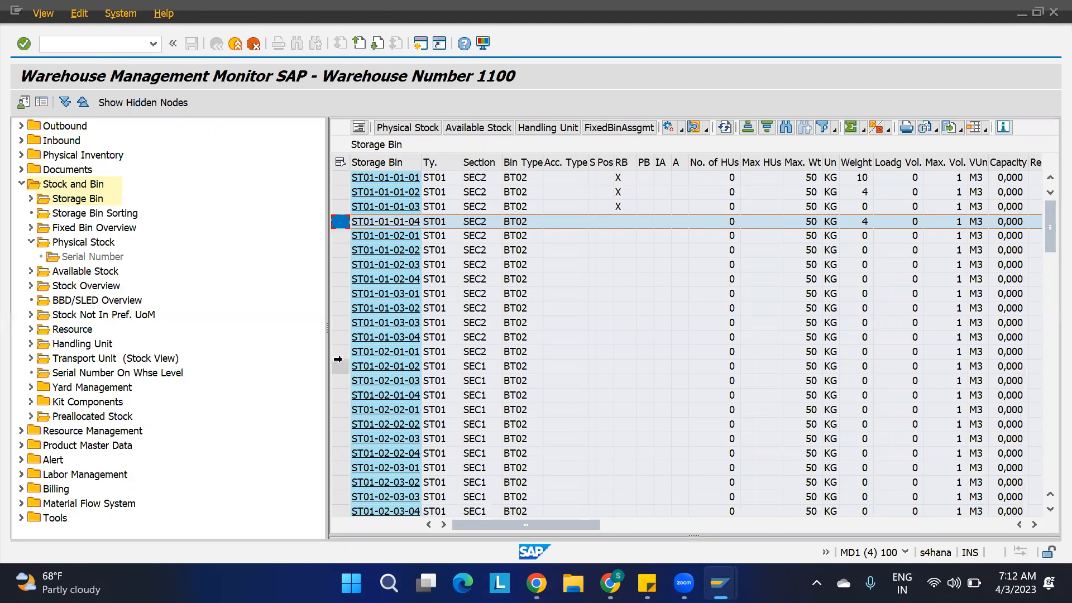
pyautogui.click(338, 366)
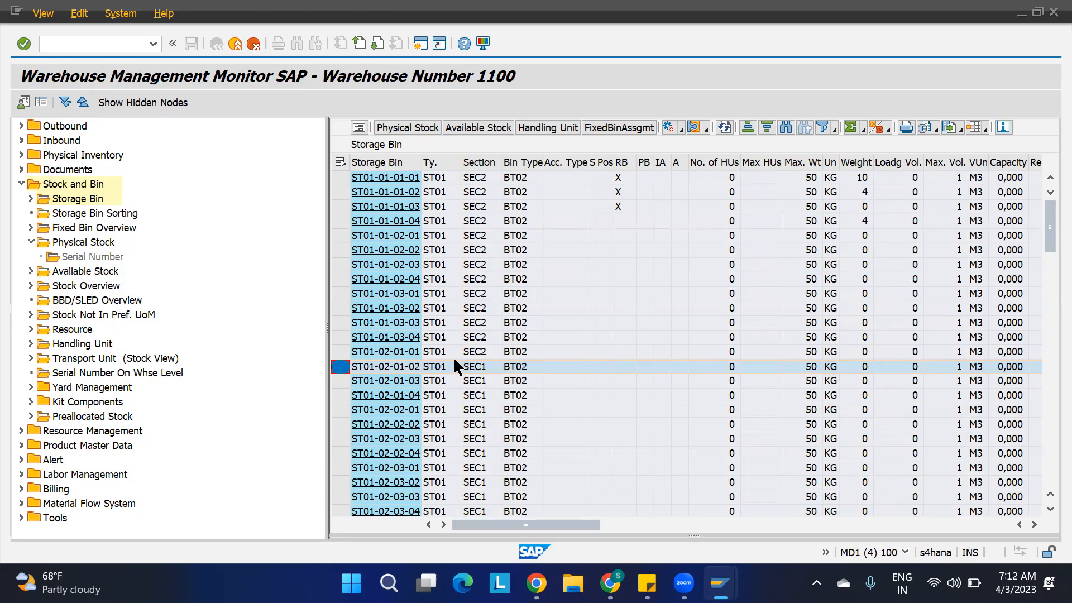
# Select all storage bins in the monitor's list and check which actions are offered for them.
pyautogui.moveTo(720, 584)
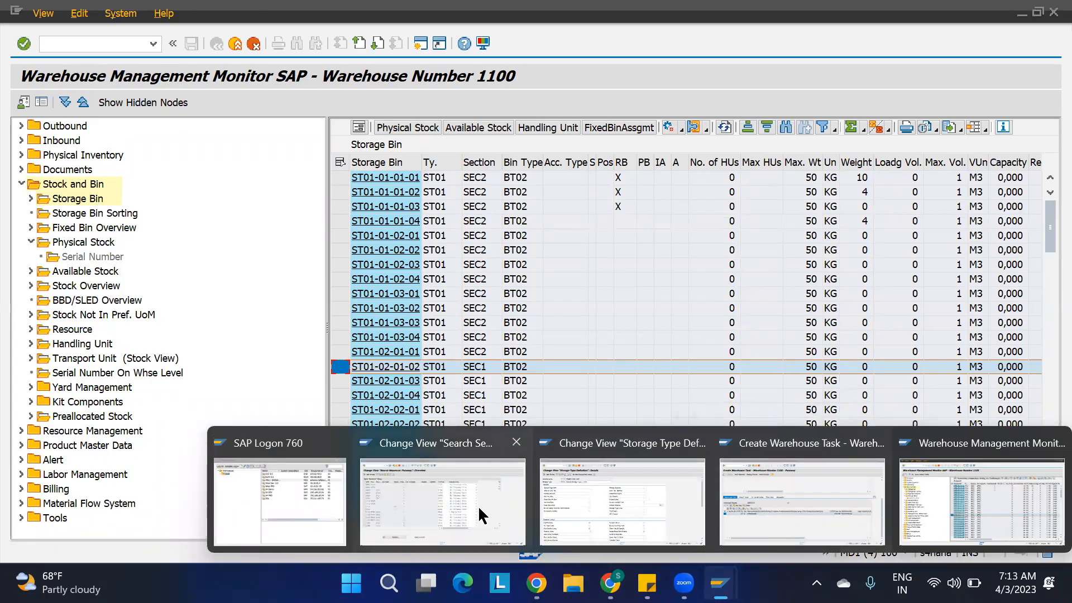
pyautogui.click(950, 507)
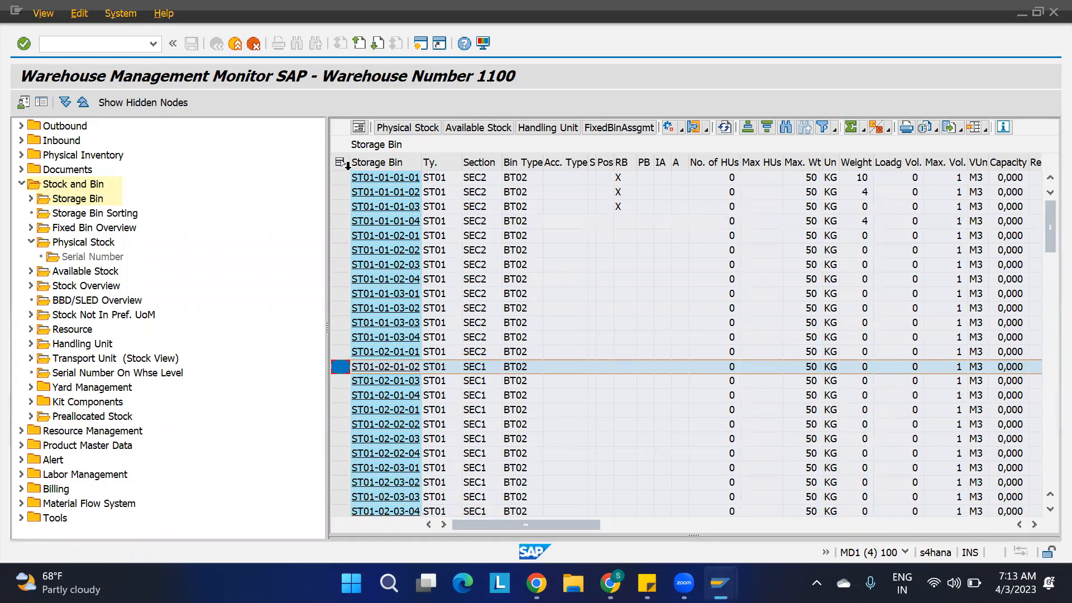
pyautogui.click(340, 164)
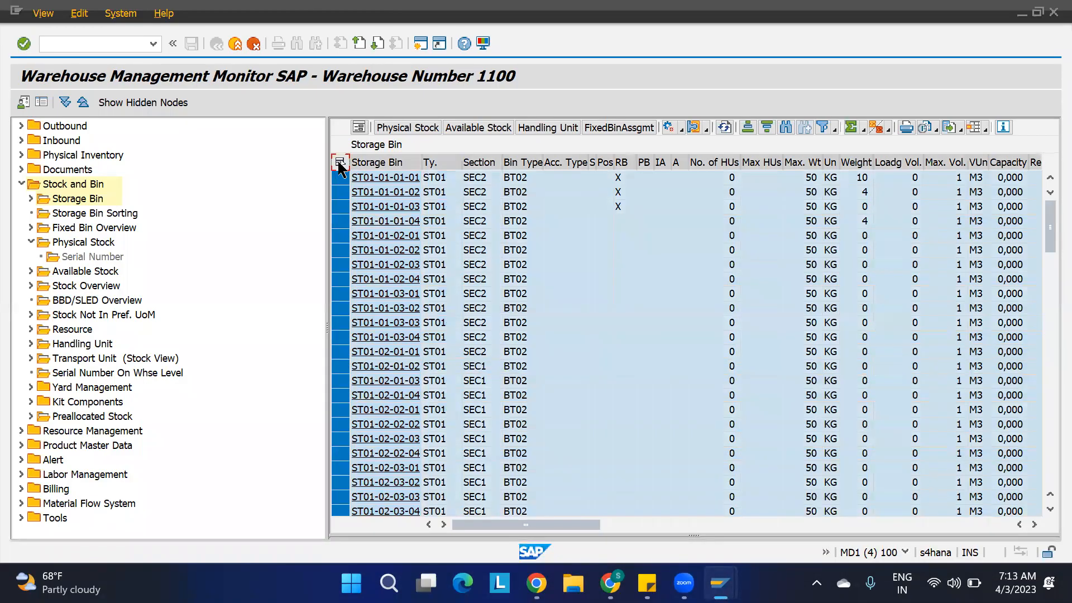
pyautogui.click(681, 130)
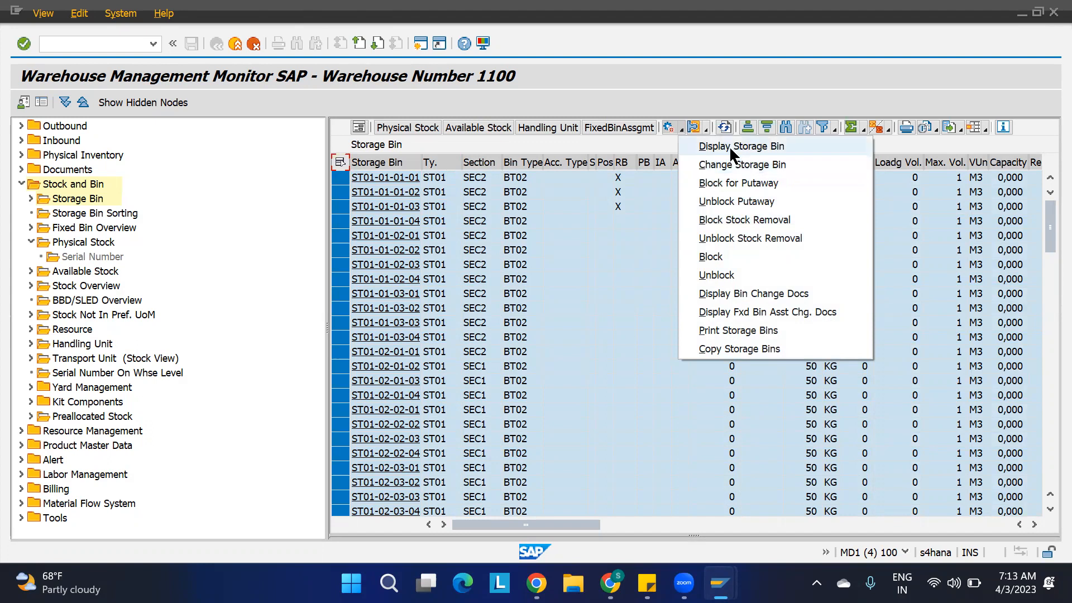
pyautogui.click(656, 271)
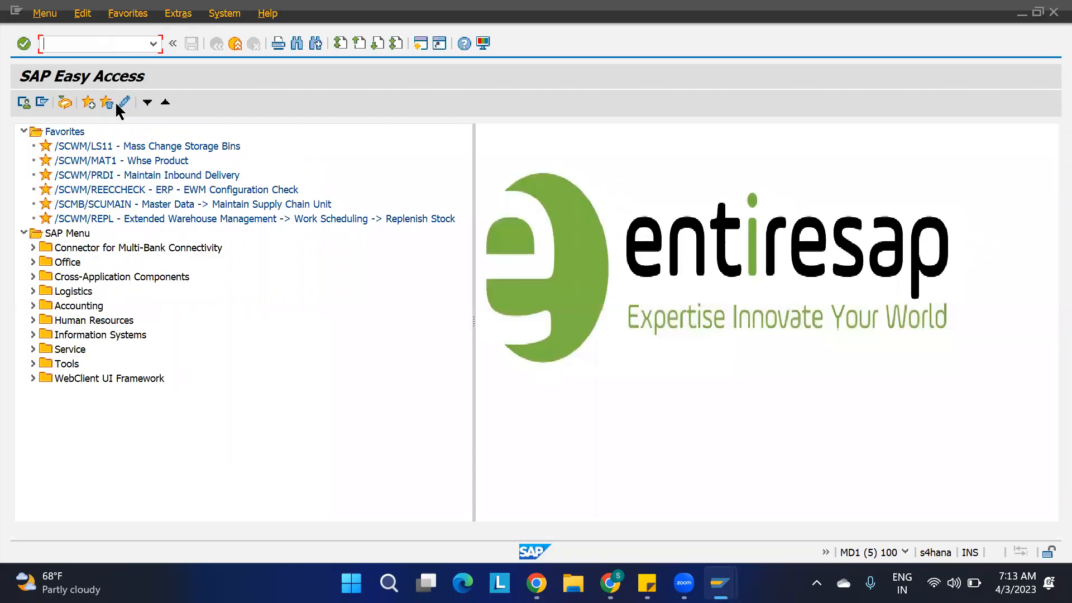
# In a new session, open Mass Change Storage Bins (/SCWM/LS11) and list warehouse 1100's bins of storage type ST01.
pyautogui.doubleClick(100, 146)
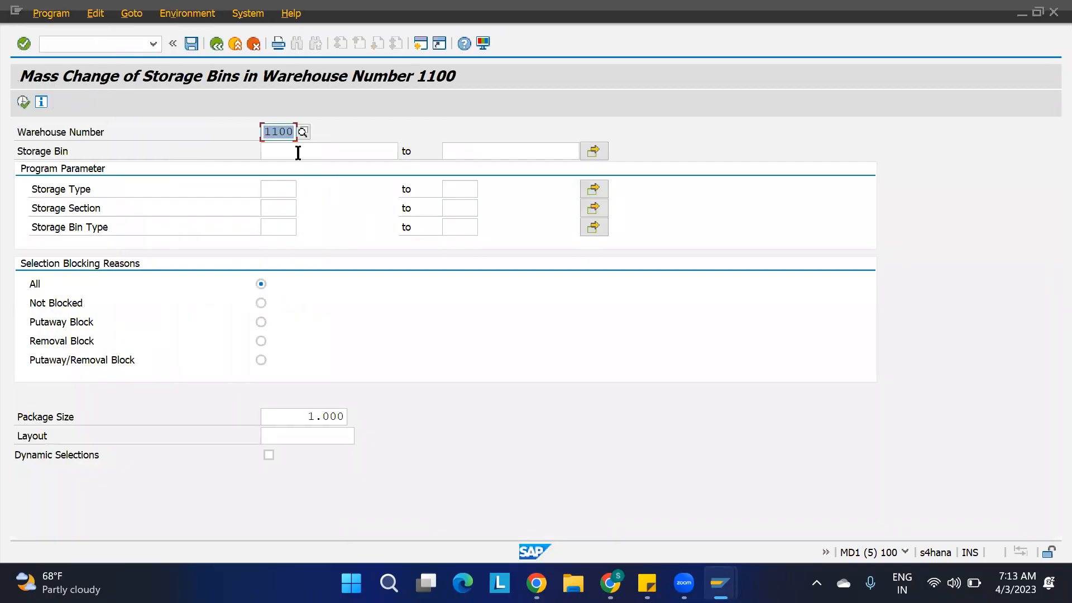
pyautogui.click(280, 184)
pyautogui.write('st01')
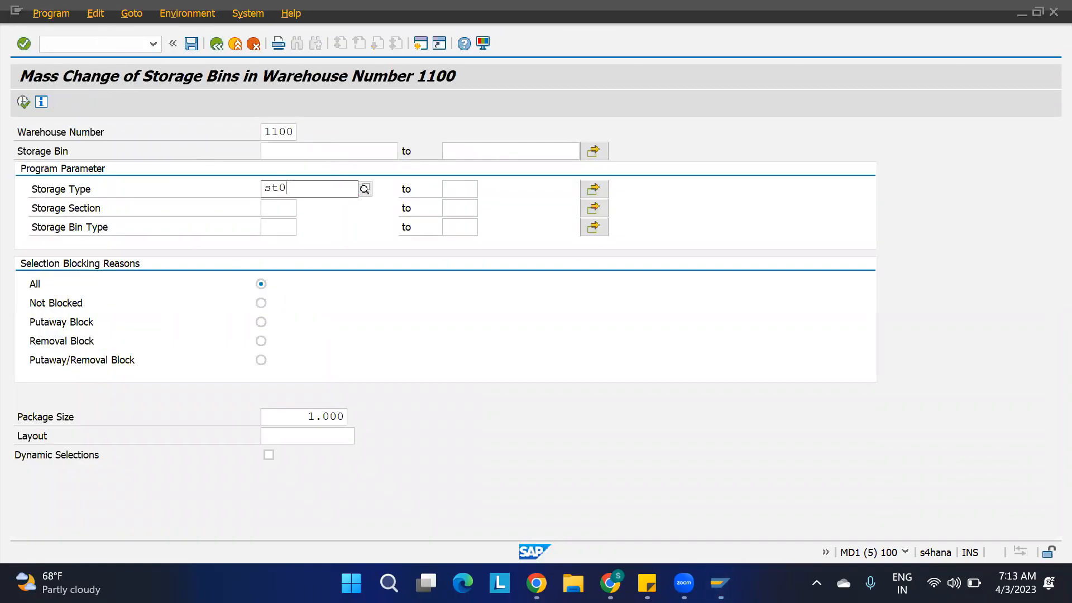
pyautogui.click(23, 102)
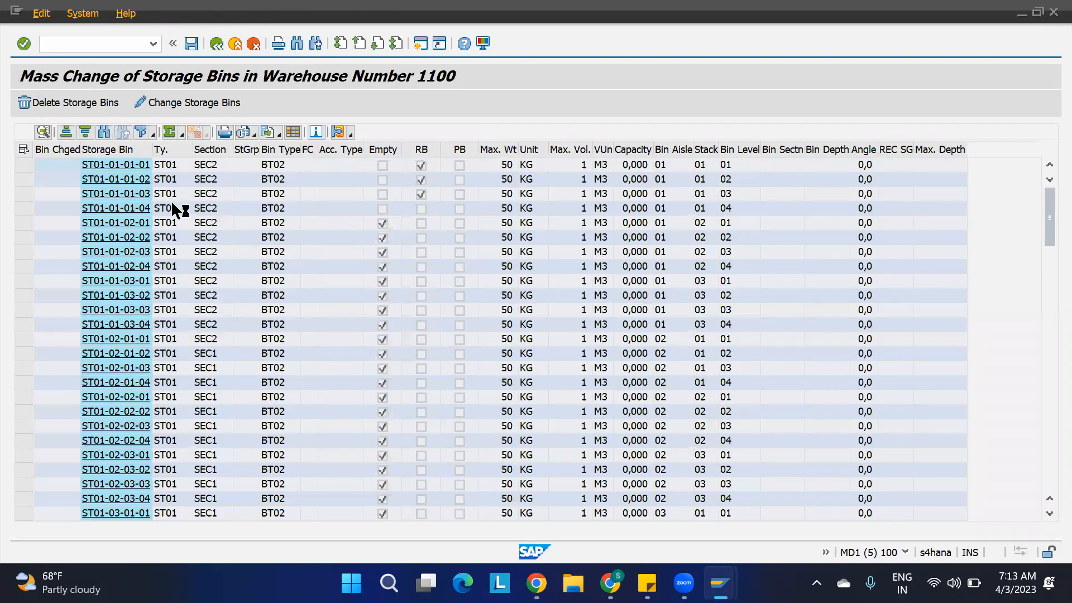
# Change the storage section of all listed ST01 bins to SEC1, save, and close the log.
pyautogui.click(24, 150)
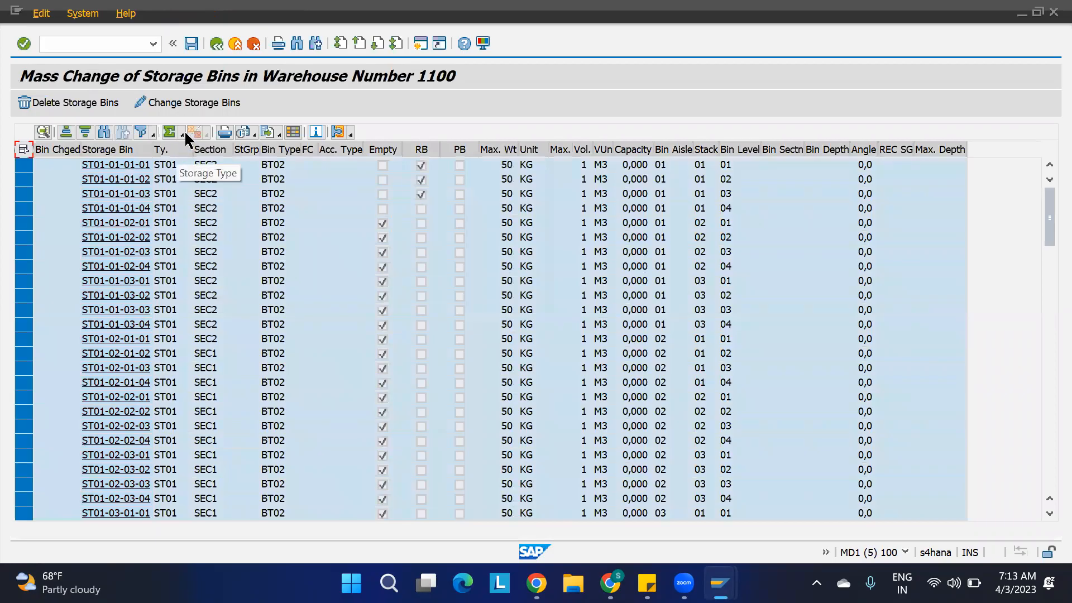
pyautogui.click(190, 105)
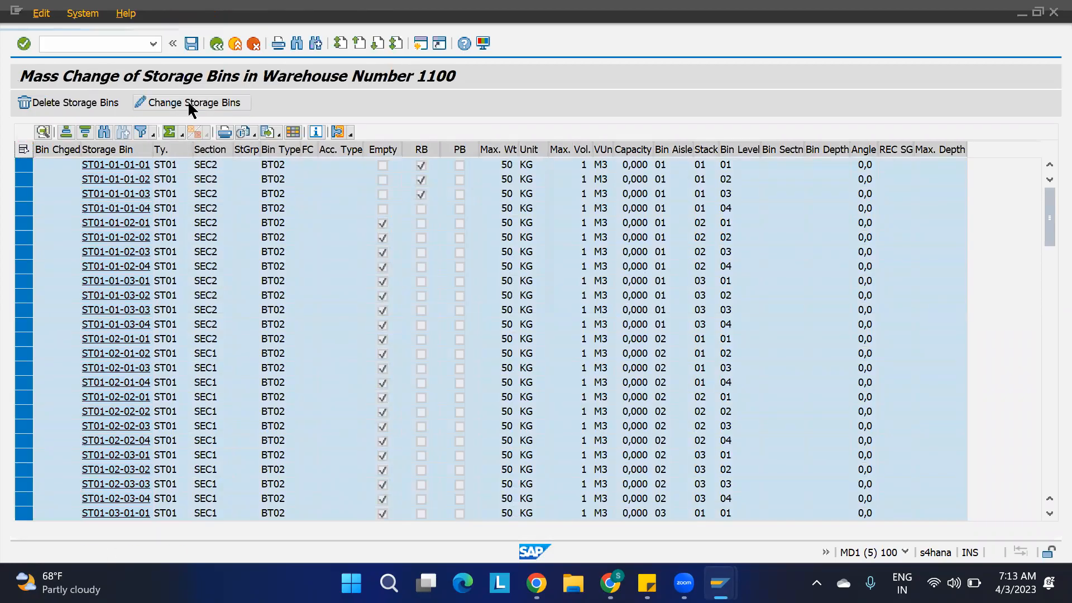
pyautogui.write('se')
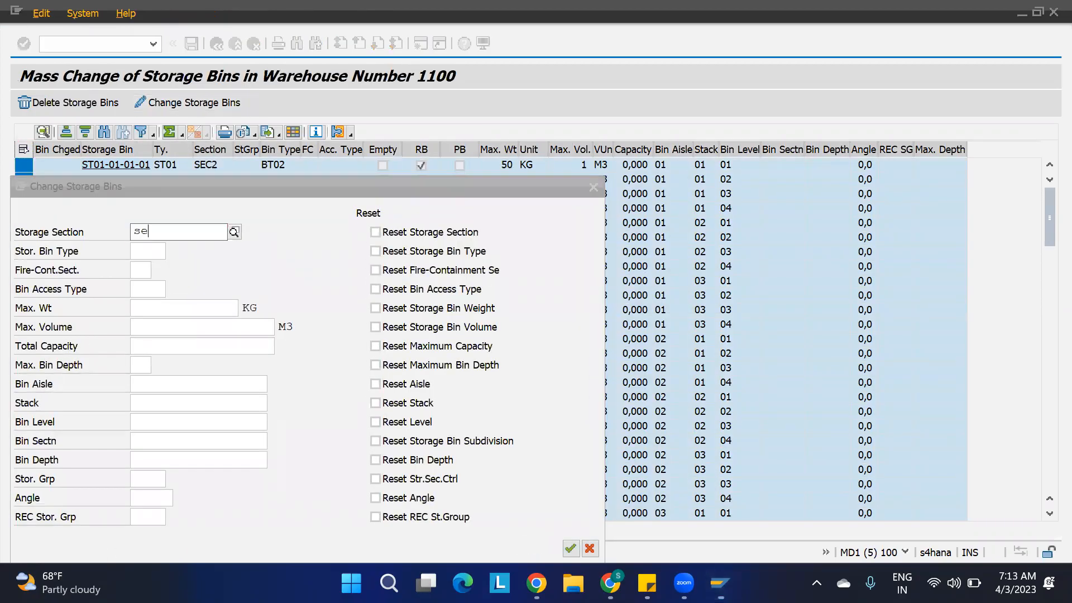
pyautogui.write('c1')
pyautogui.click(139, 274)
pyautogui.click(570, 549)
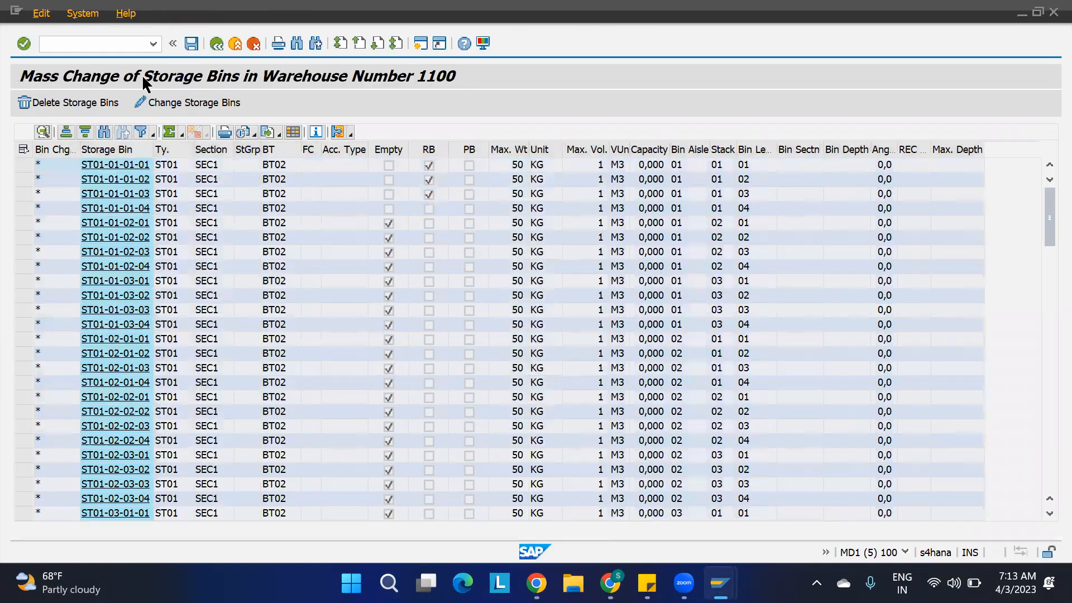
pyautogui.hotkey('ctrl', 's')
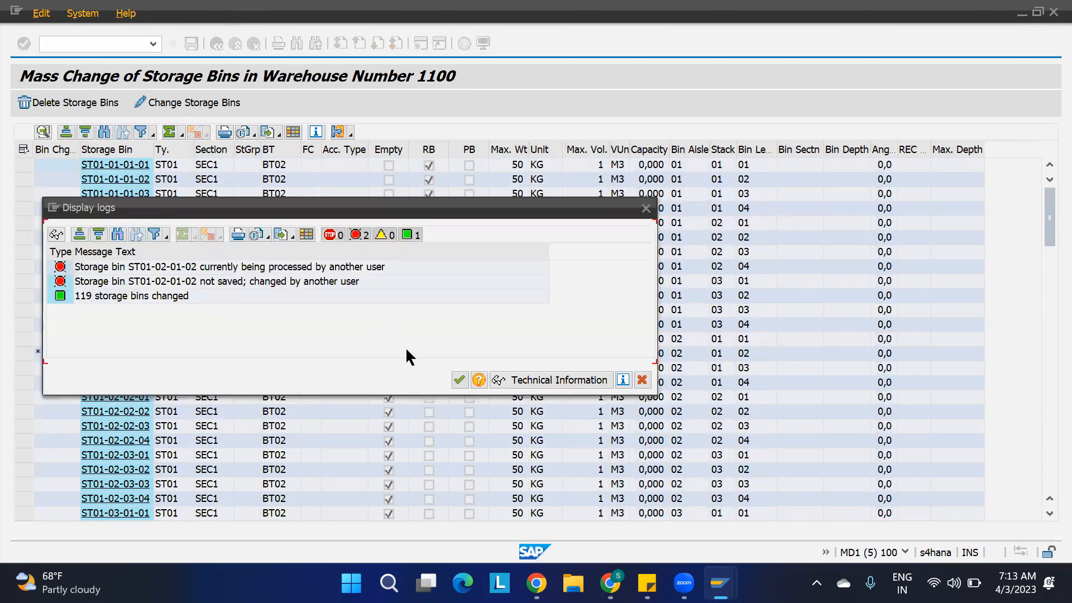
pyautogui.click(459, 380)
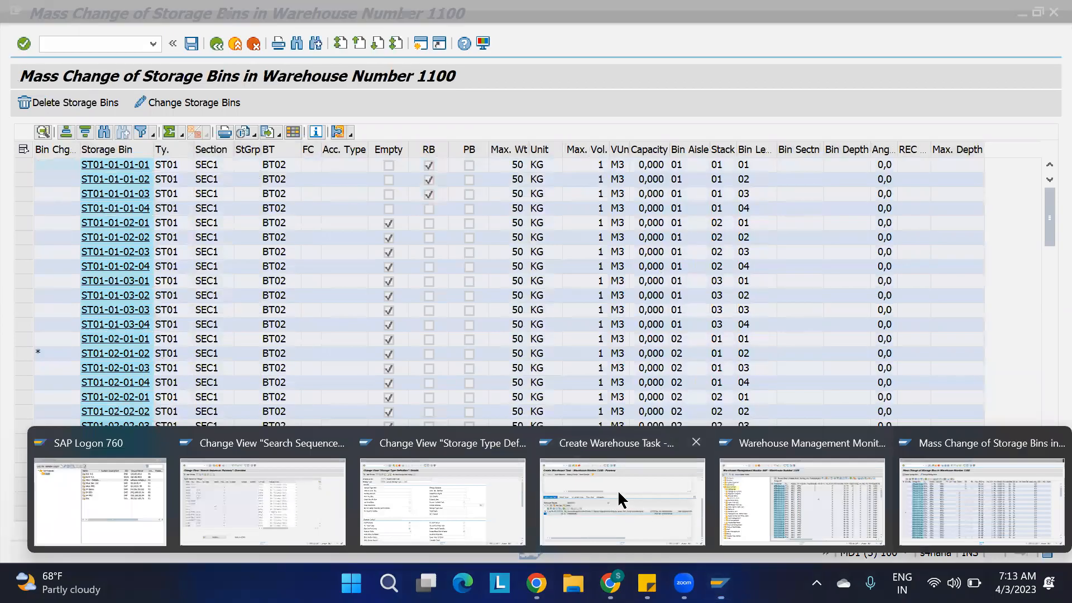
# In the warehouse task session, leave the unsaved putaway task and return to the inbound delivery.
pyautogui.click(618, 491)
pyautogui.press('F3')
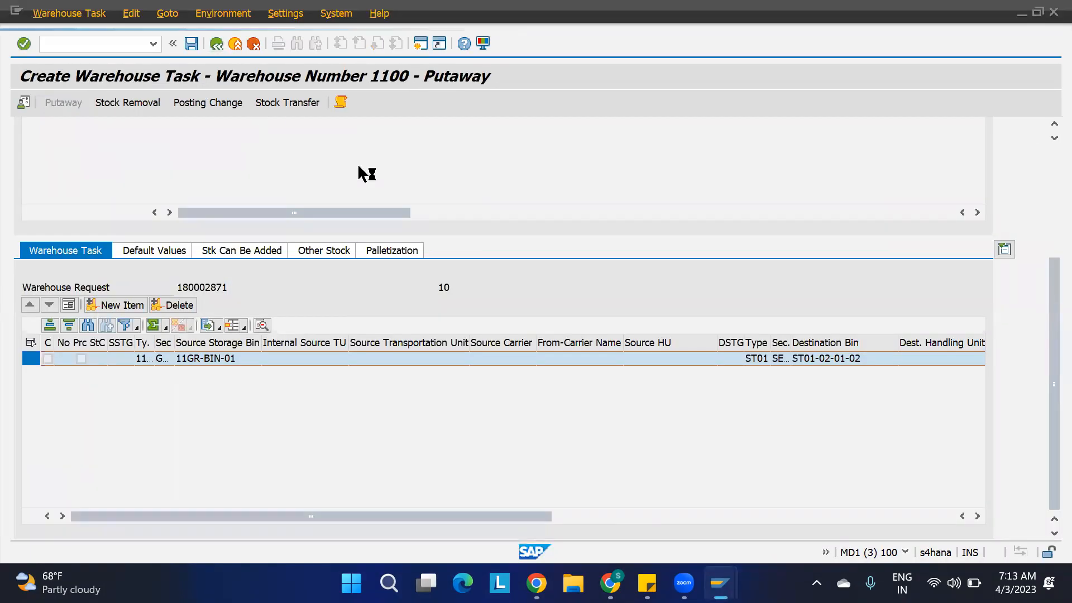
pyautogui.click(234, 141)
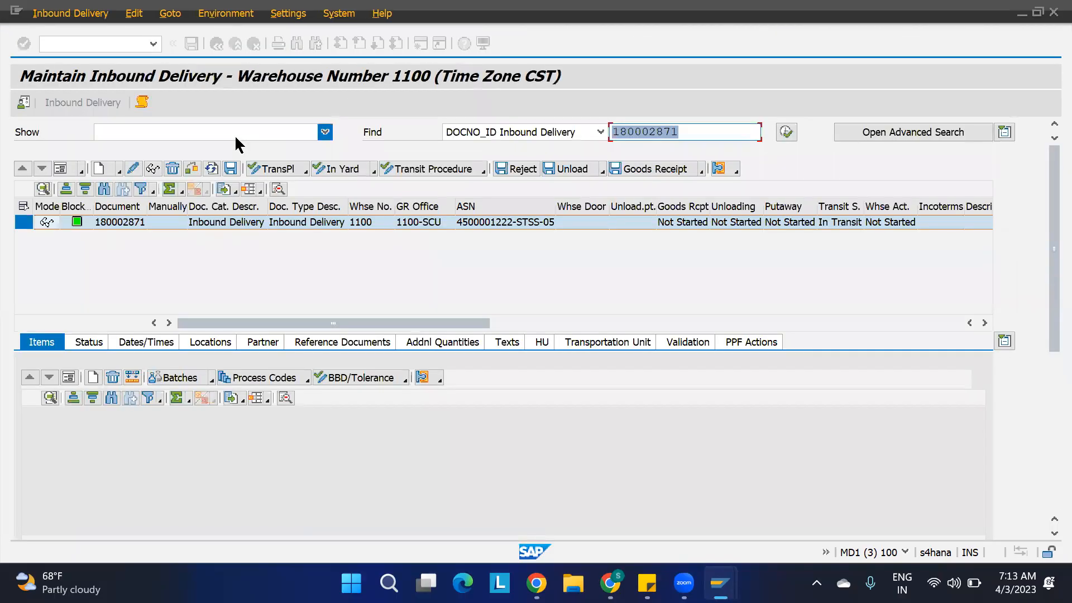
# Apply storage section SEC1 again to all bins in the mass change list, save, and close the log.
pyautogui.moveTo(684, 583)
pyautogui.moveTo(720, 583)
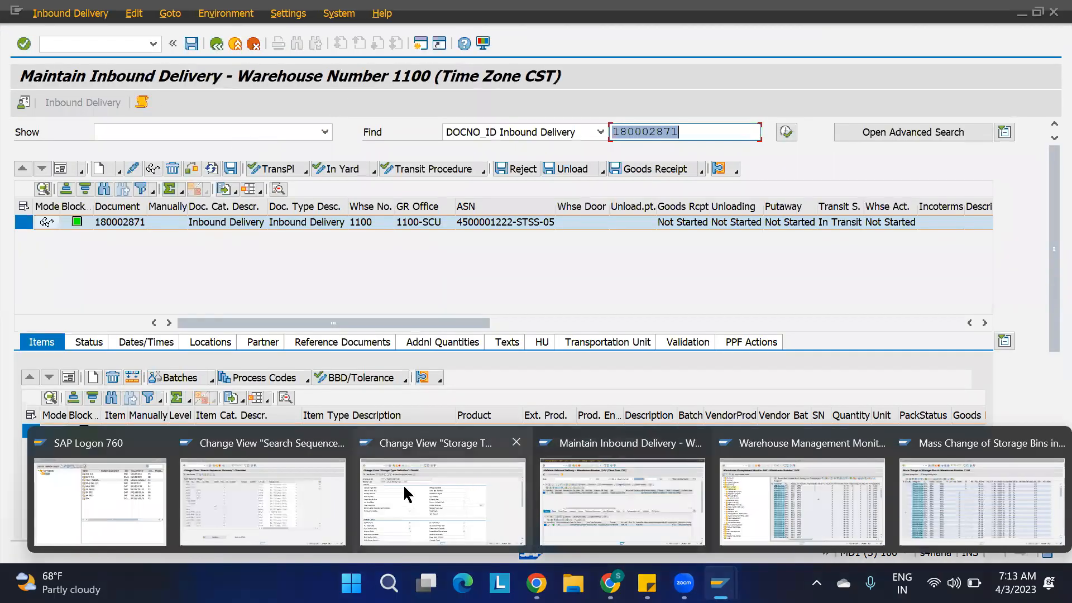
pyautogui.click(928, 497)
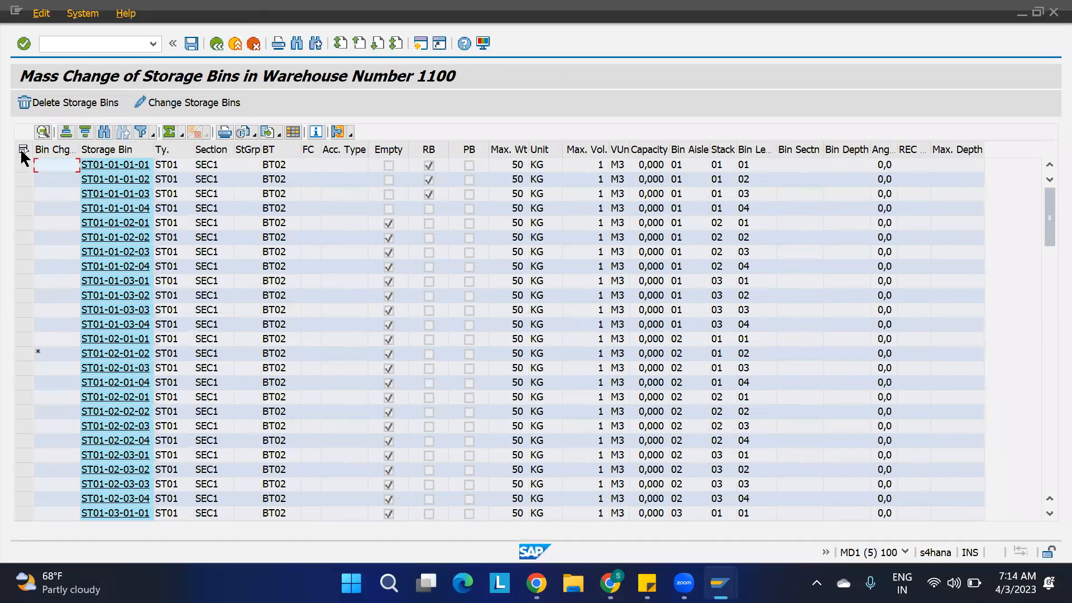
pyautogui.click(22, 149)
pyautogui.click(171, 97)
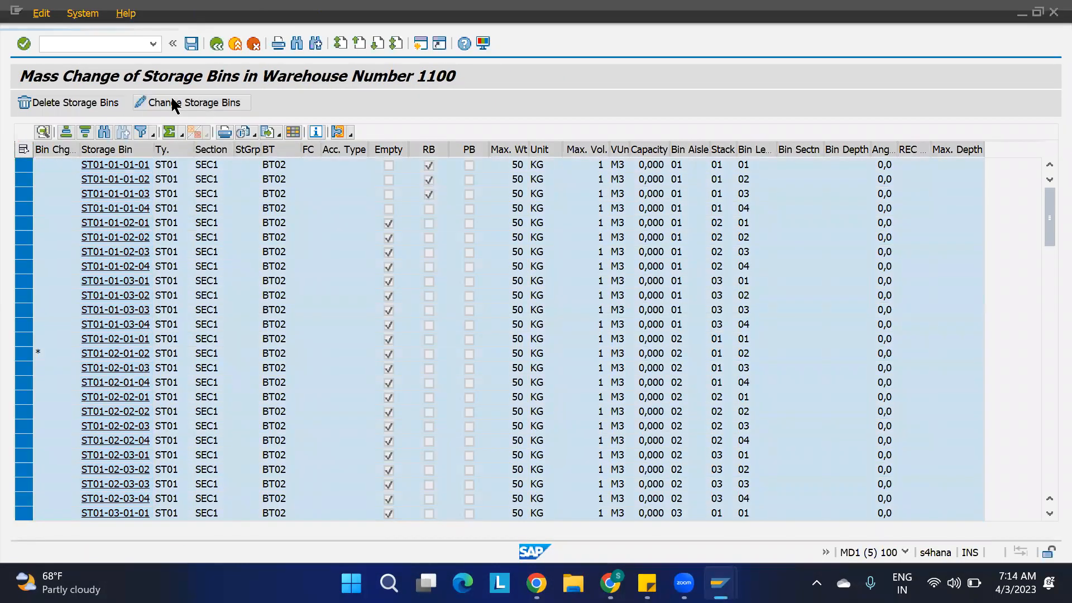
pyautogui.write('se')
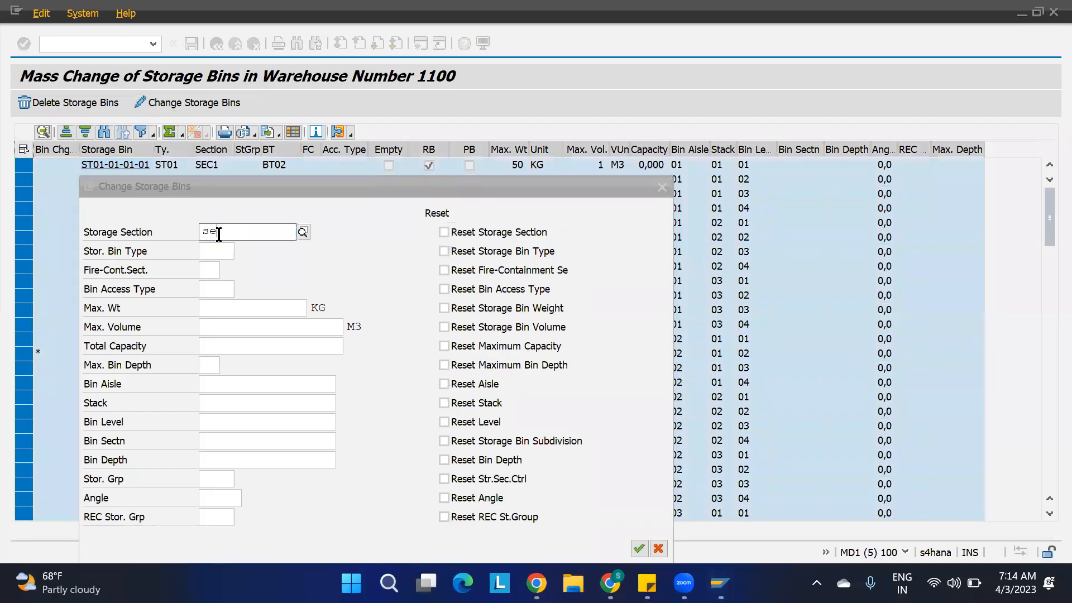
pyautogui.write('c1')
pyautogui.click(639, 548)
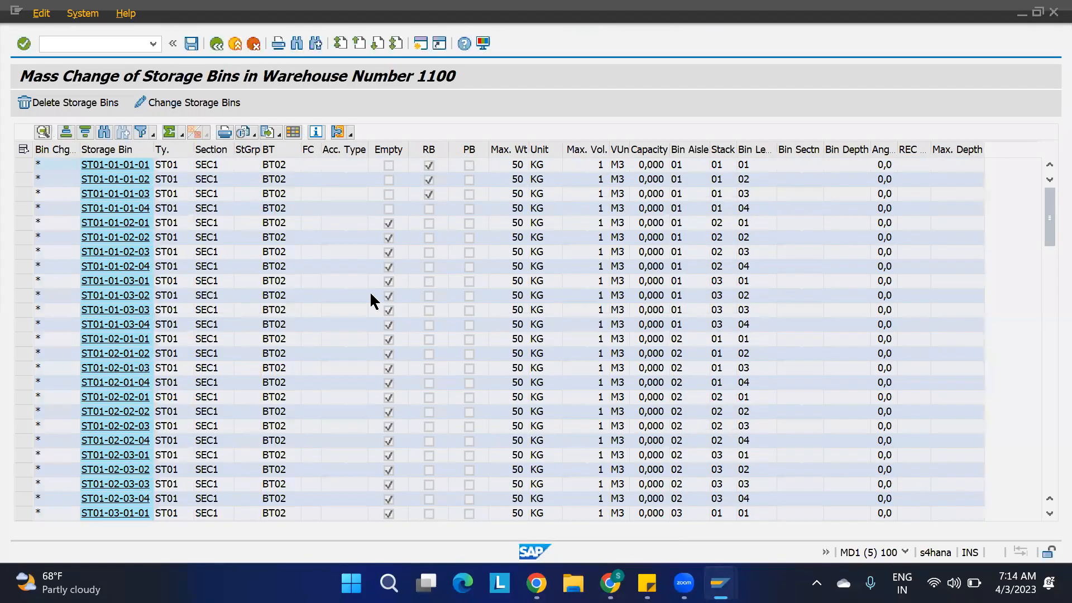
pyautogui.click(192, 43)
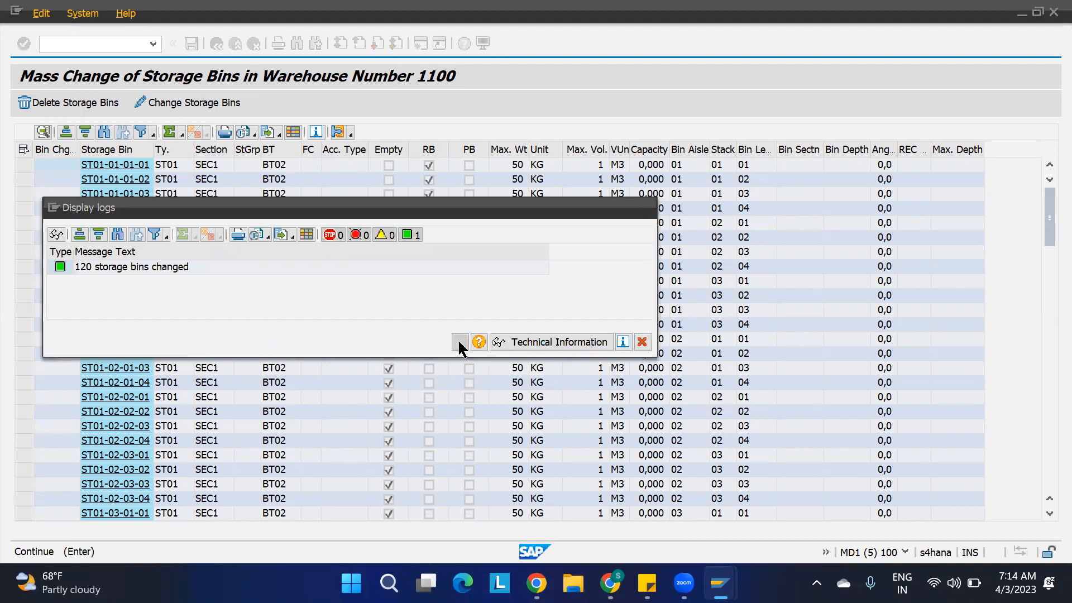
pyautogui.click(458, 340)
# From the inbound delivery, create a putaway warehouse task for item 10 without saving and check its destination bin.
pyautogui.moveTo(721, 583)
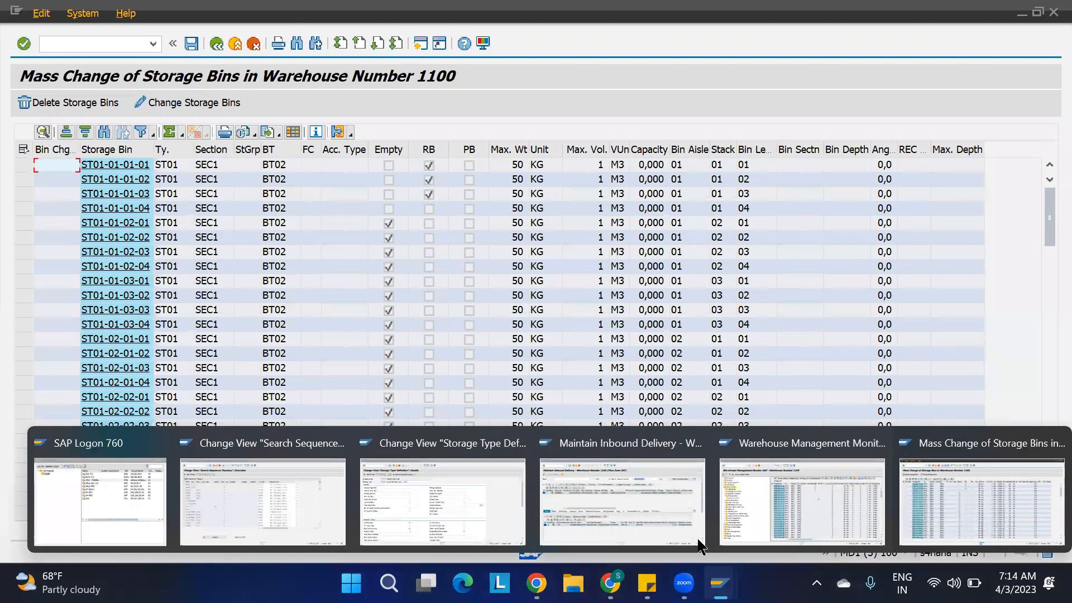
pyautogui.click(653, 509)
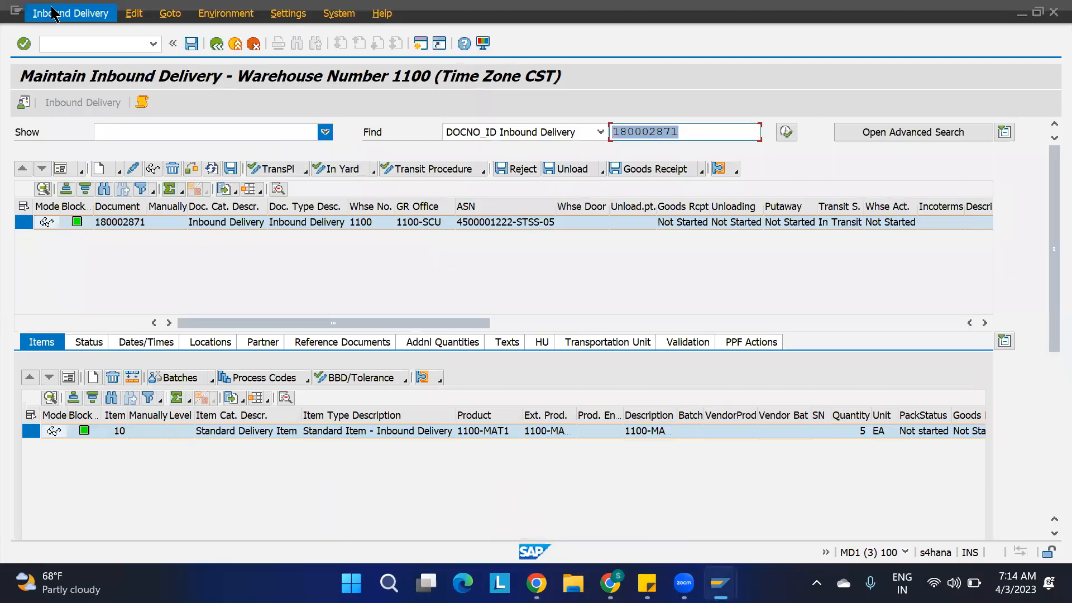
pyautogui.click(61, 13)
pyautogui.moveTo(111, 51)
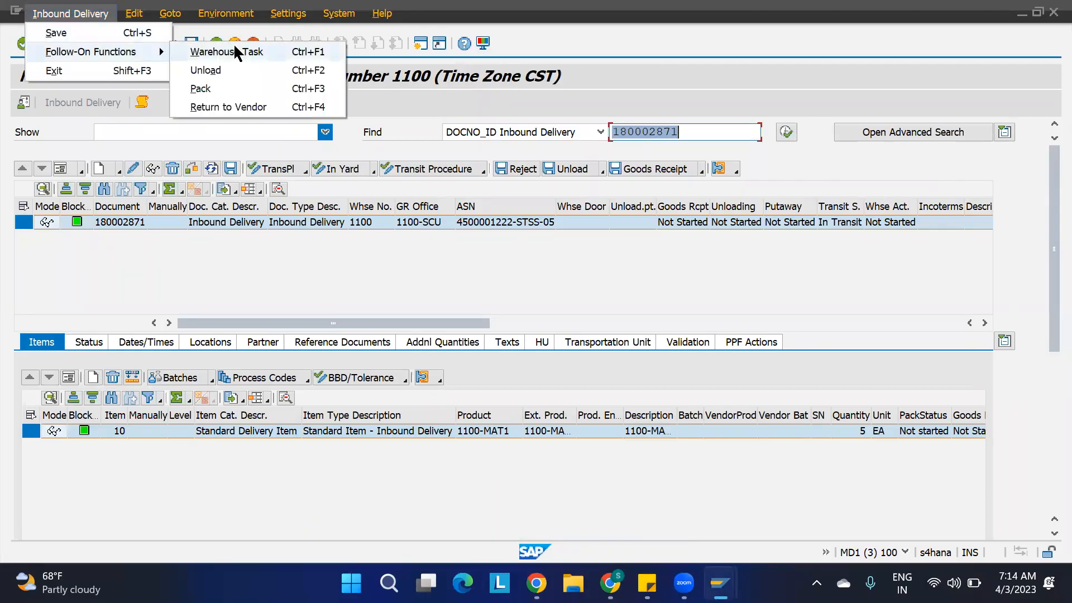
pyautogui.click(226, 48)
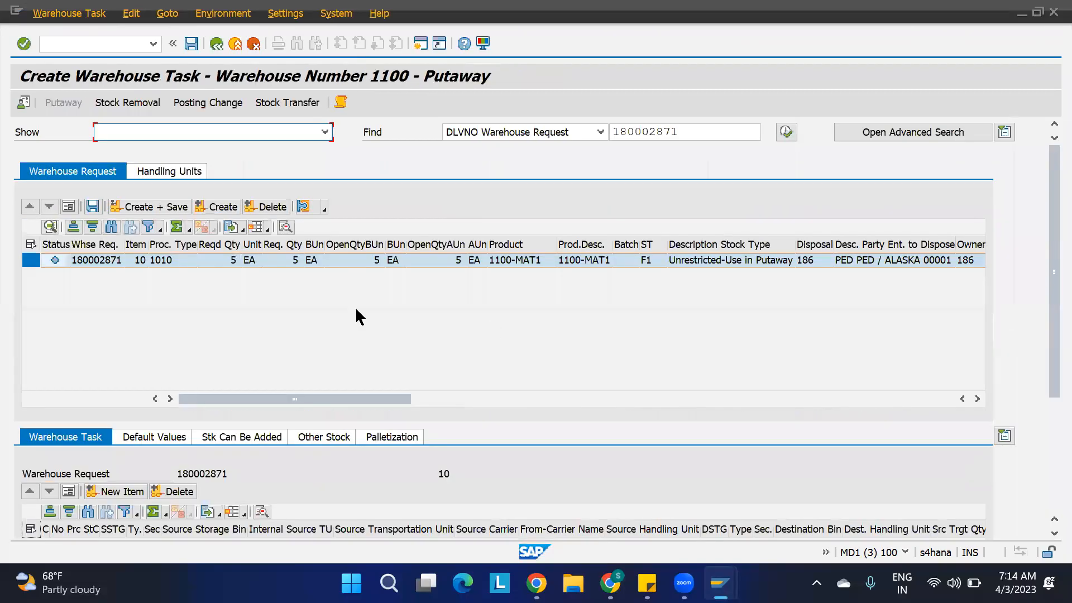
pyautogui.click(224, 208)
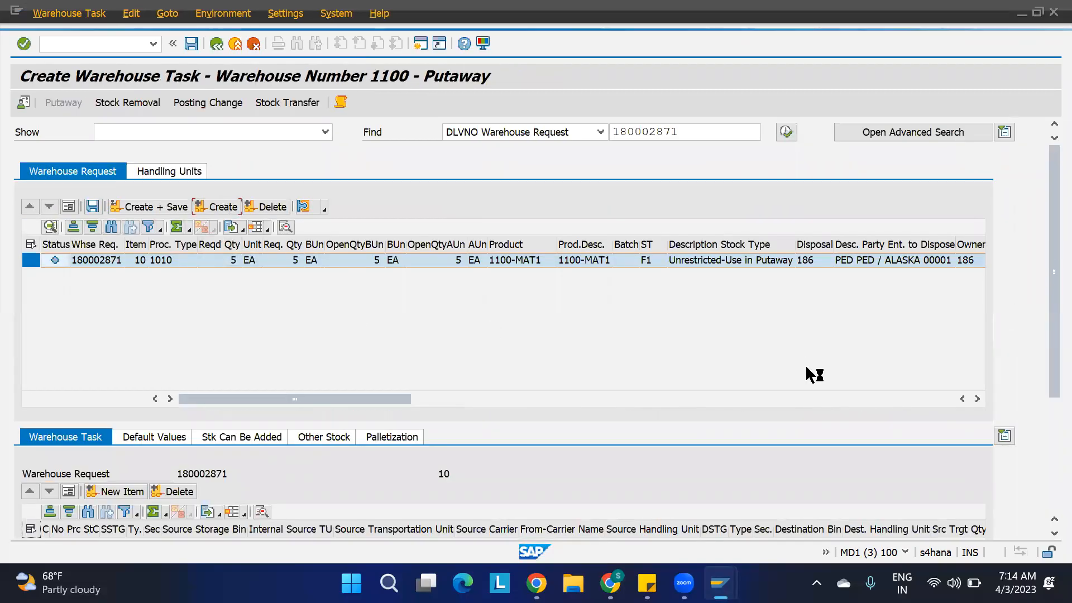
pyautogui.moveTo(1050, 318); pyautogui.dragTo(1050, 422)
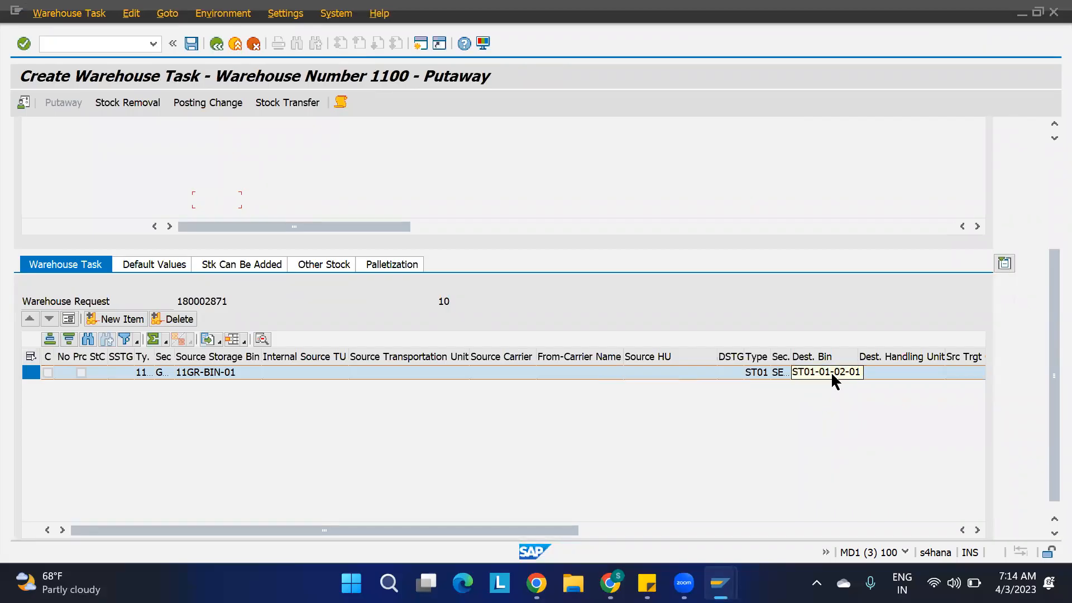
# Mark bin ST01-01-02-01 in the warehouse monitor's storage bin list.
pyautogui.moveTo(720, 584)
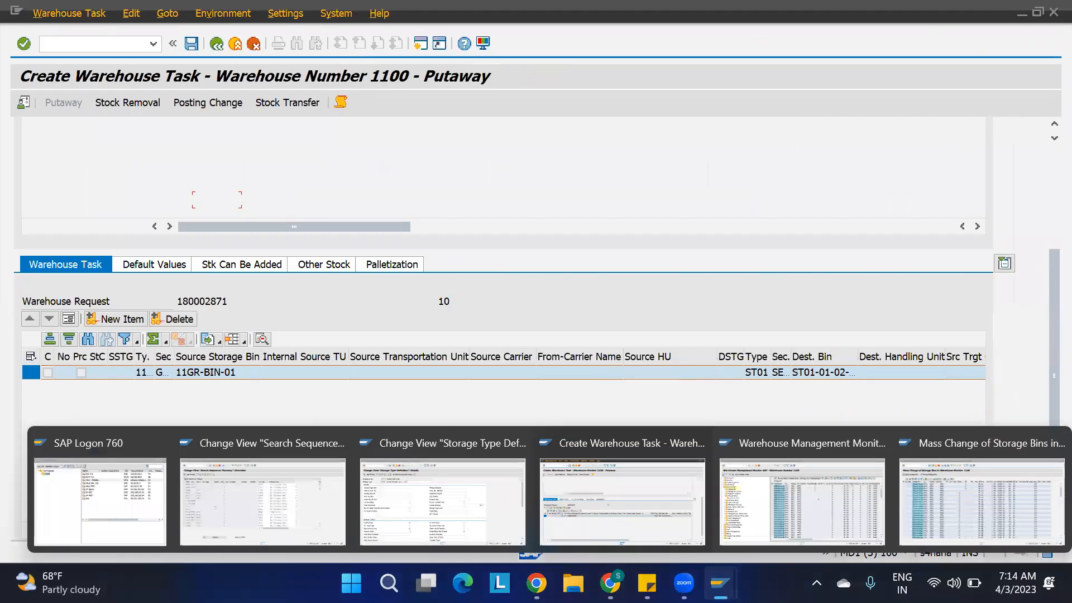
pyautogui.click(807, 508)
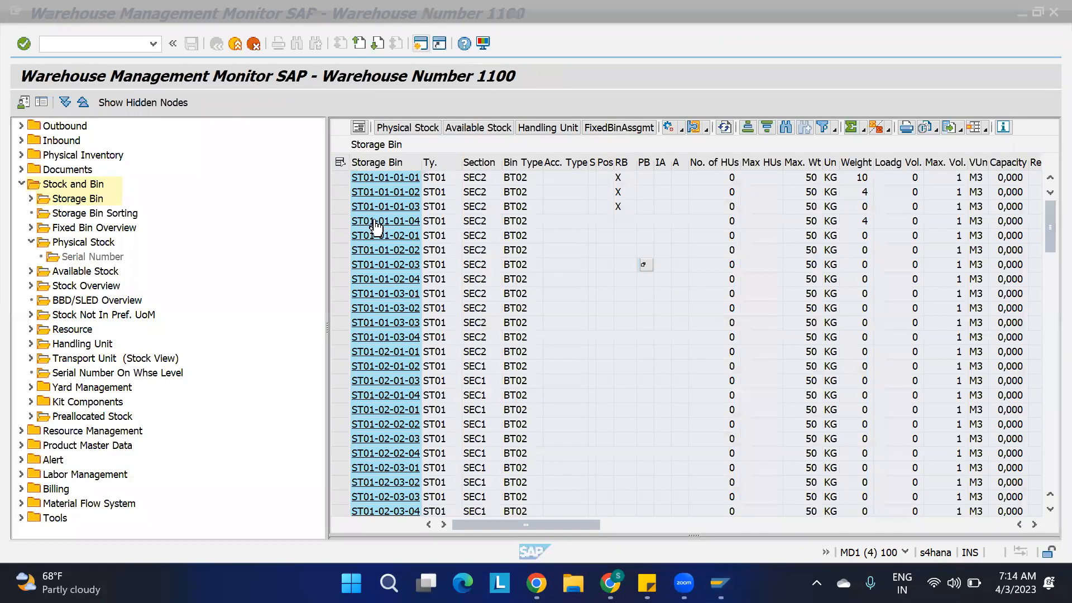
pyautogui.click(513, 237)
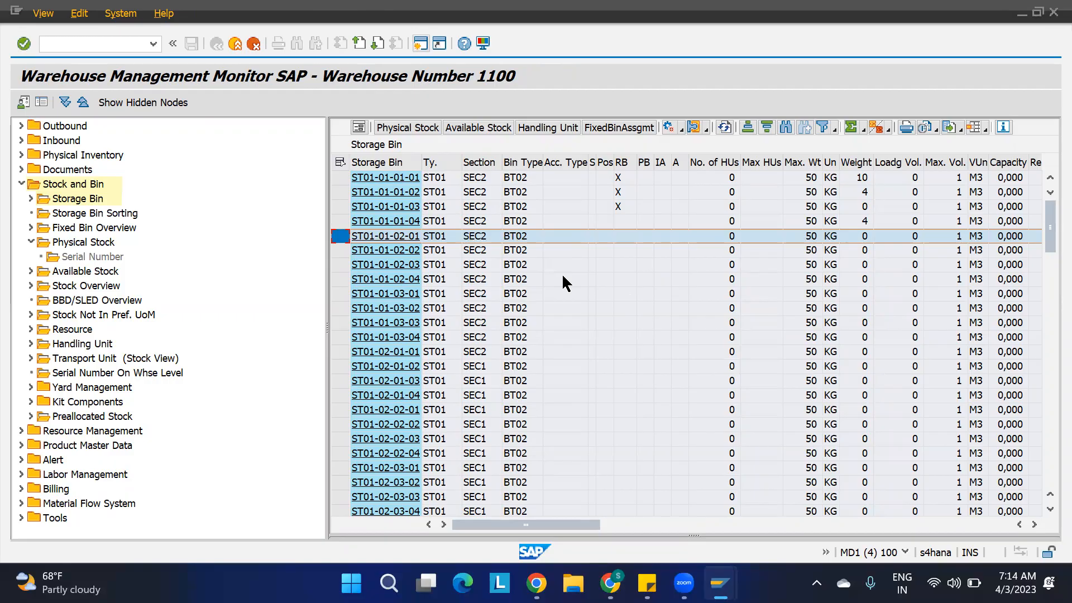
# Set the putaway rule of the warehouse 1100, PUT1, 1010 search sequence entry to No Putaway Rule and save.
pyautogui.moveTo(720, 583)
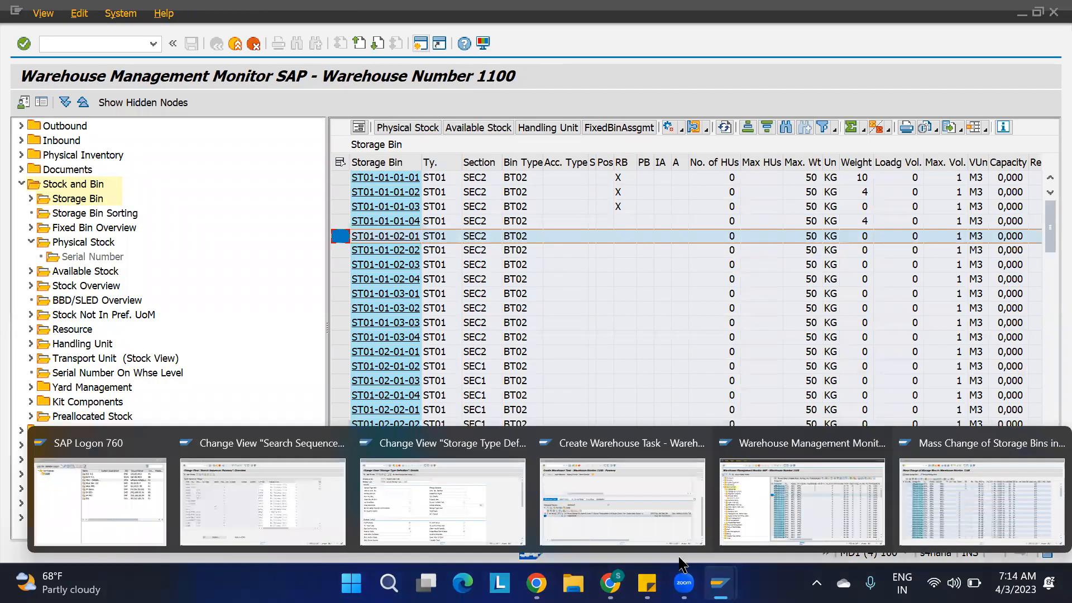
pyautogui.click(299, 511)
pyautogui.click(625, 346)
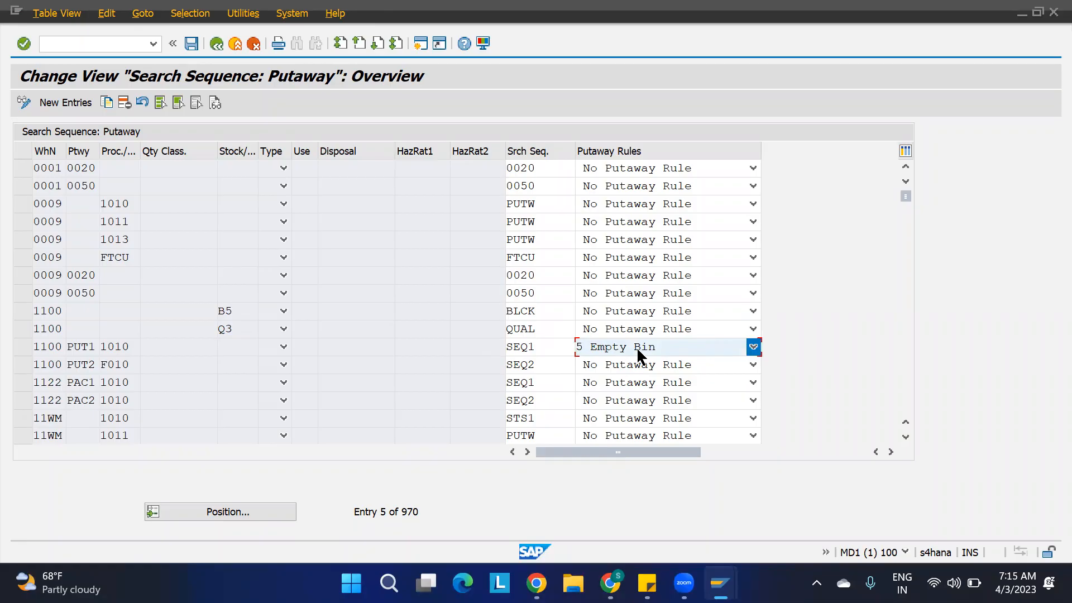
pyautogui.click(639, 355)
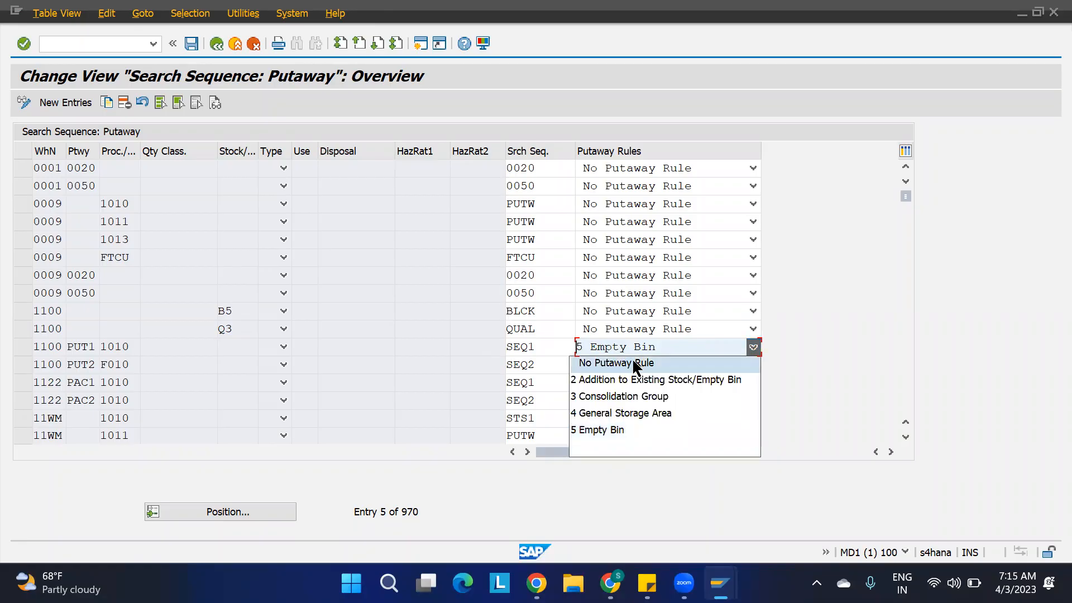
pyautogui.click(636, 369)
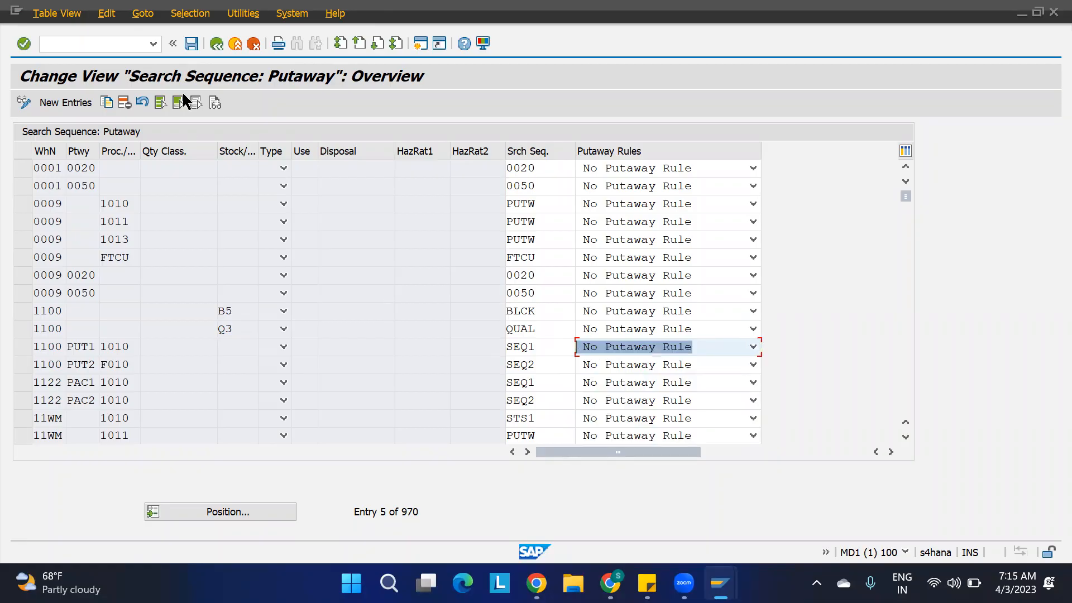
pyautogui.click(191, 43)
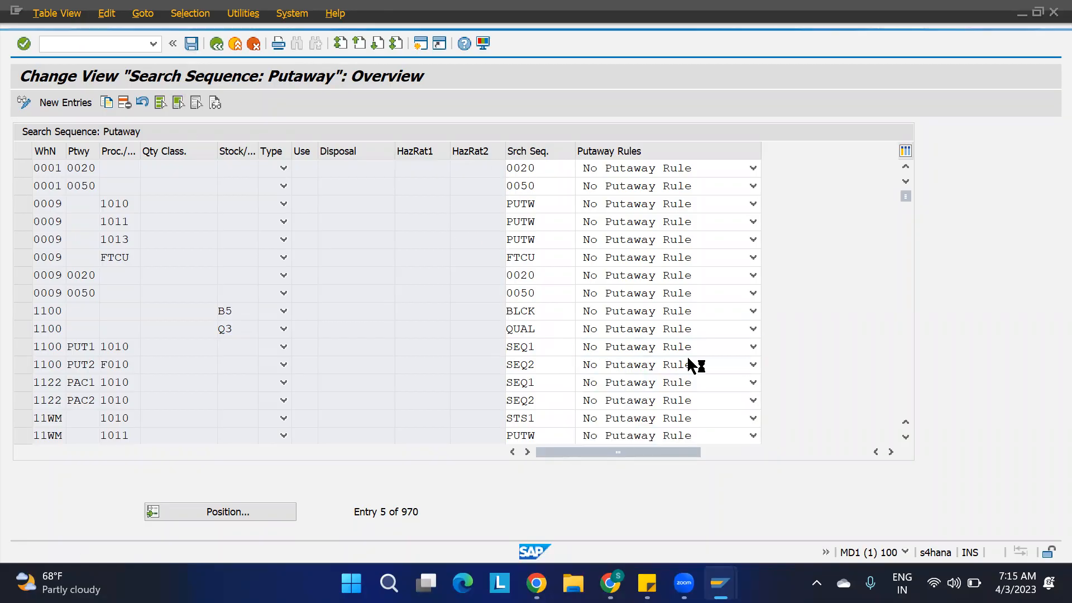
# Discard the unsaved putaway warehouse task without saving and look at the monitor's storage bin list again.
pyautogui.moveTo(721, 583)
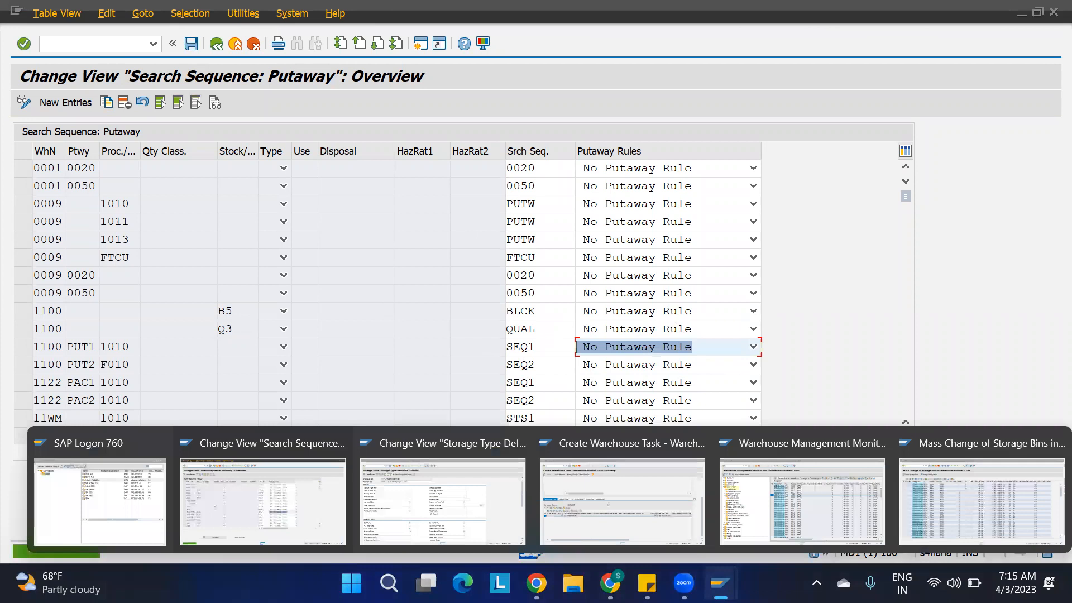
pyautogui.click(621, 499)
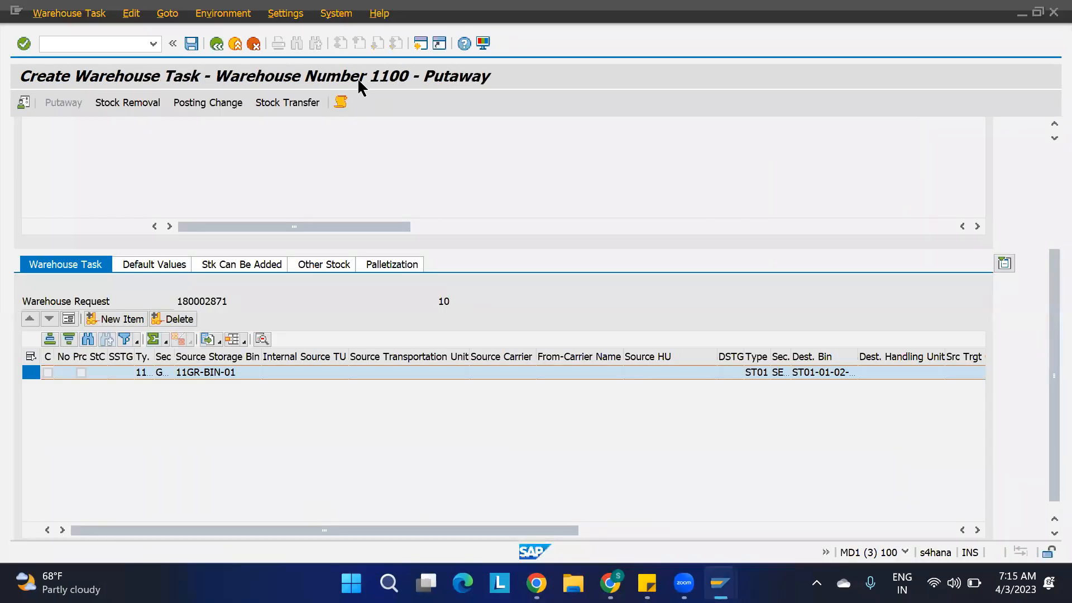
pyautogui.press('F3')
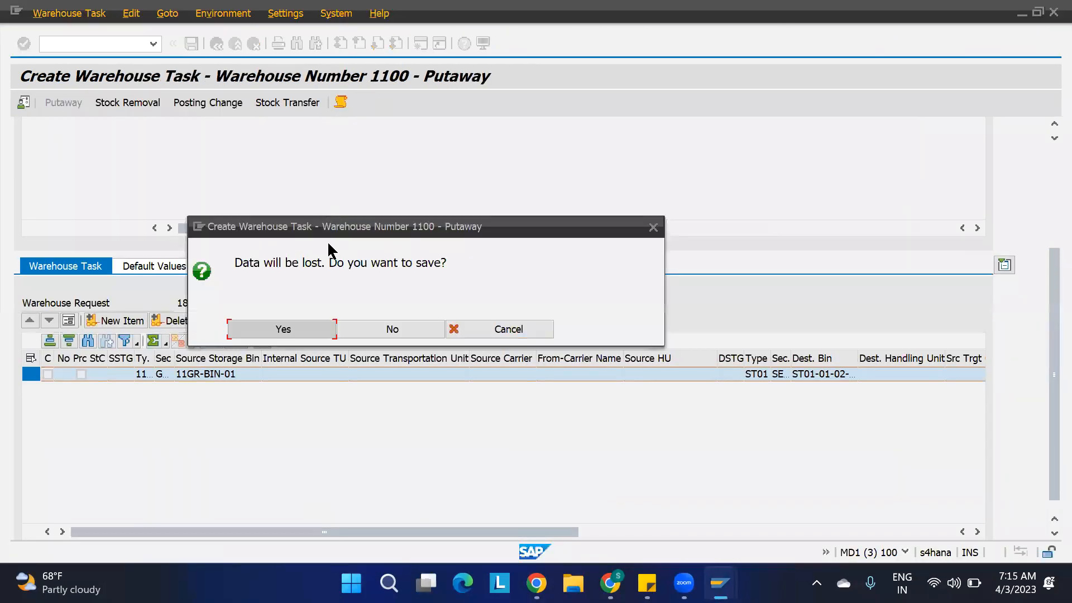
pyautogui.click(393, 330)
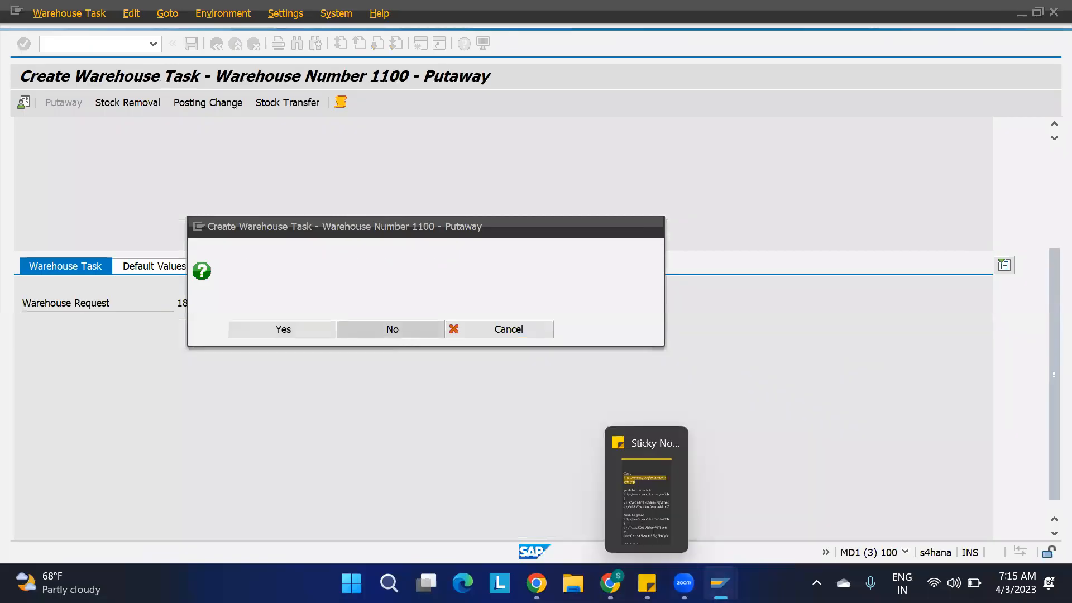
pyautogui.moveTo(721, 583)
pyautogui.click(788, 505)
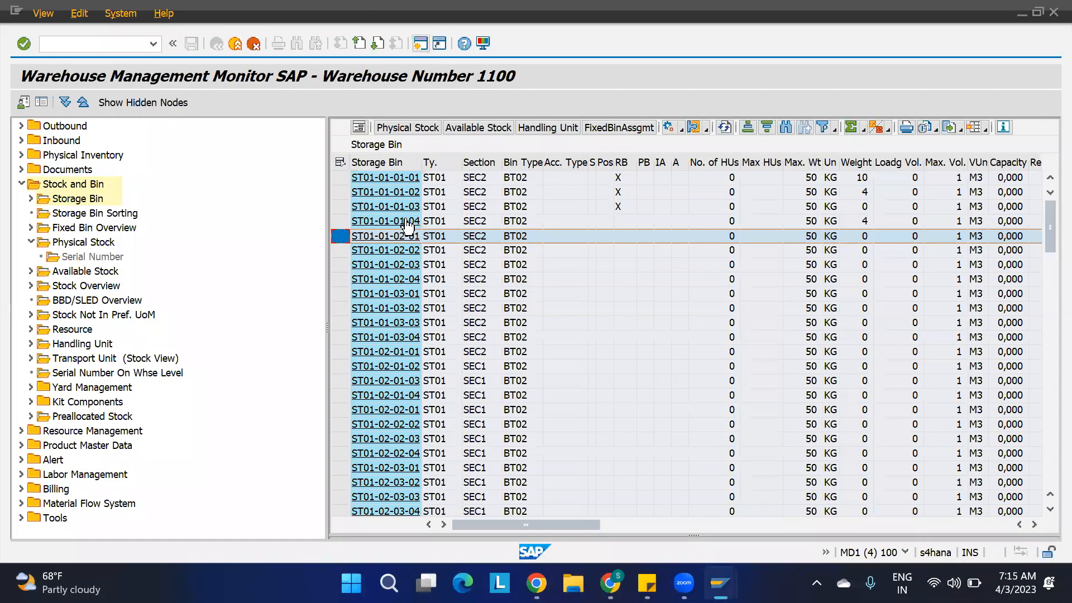
# From the inbound delivery, create the putaway warehouse task for item 10 again without saving and check its destination bin under No Putaway Rule.
pyautogui.moveTo(720, 583)
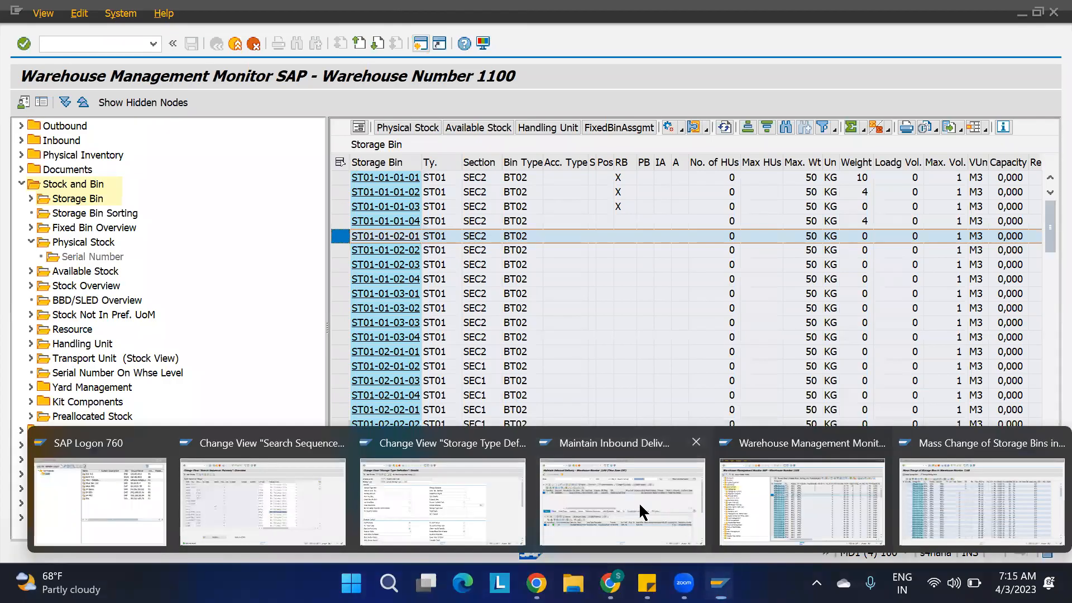
pyautogui.click(640, 506)
pyautogui.click(70, 13)
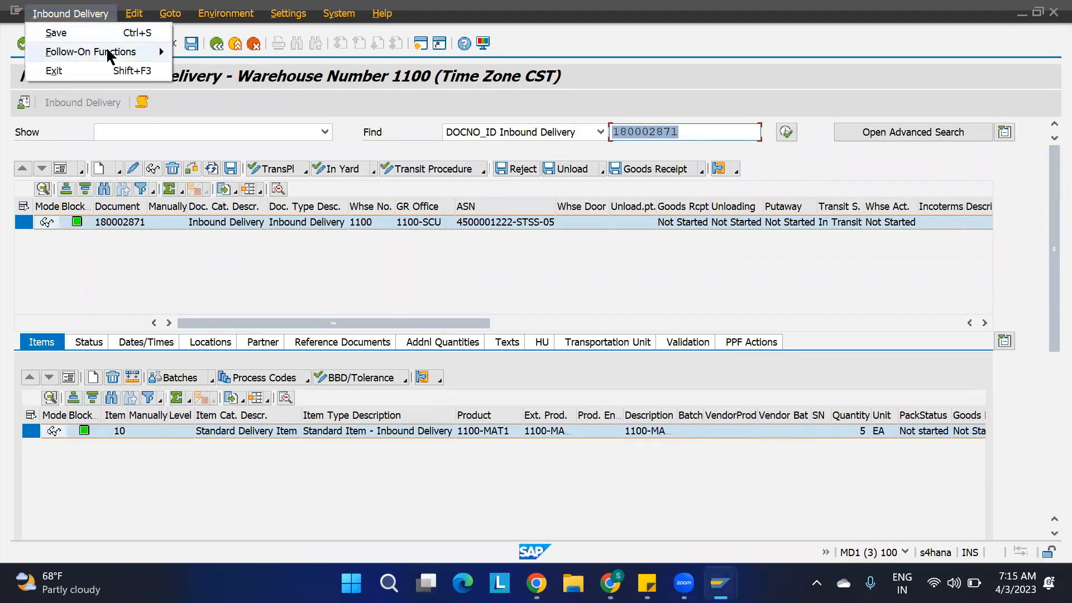
pyautogui.moveTo(138, 51)
pyautogui.click(209, 45)
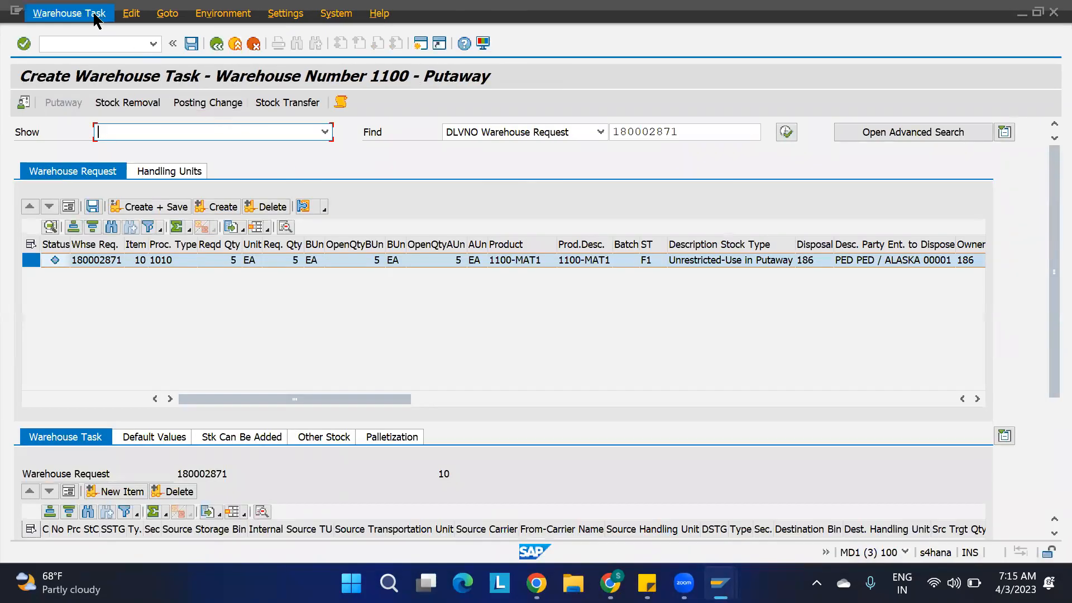
pyautogui.click(96, 15)
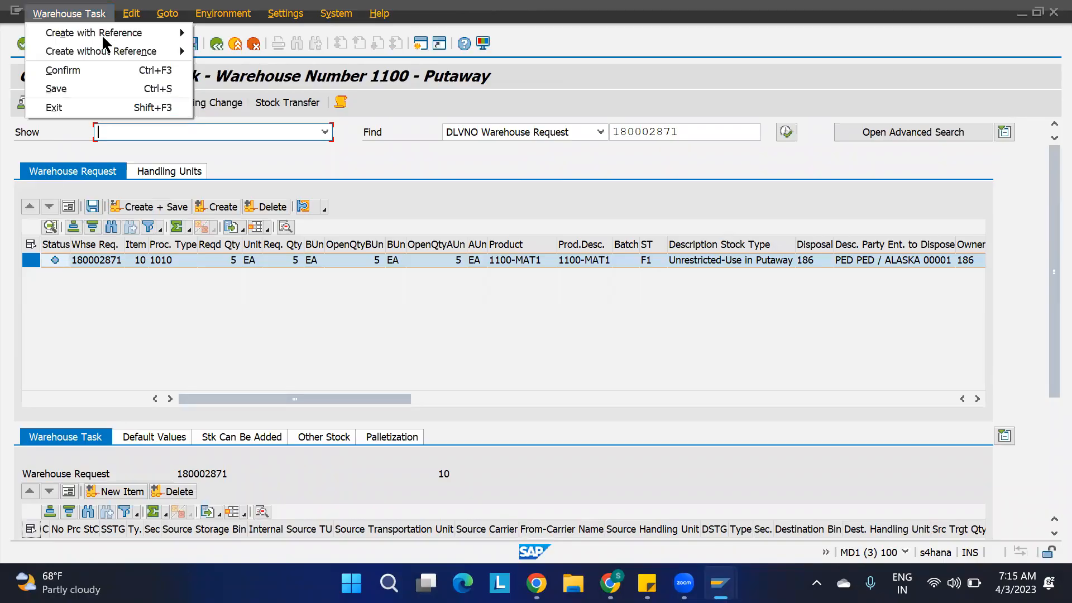
pyautogui.click(382, 317)
pyautogui.click(215, 209)
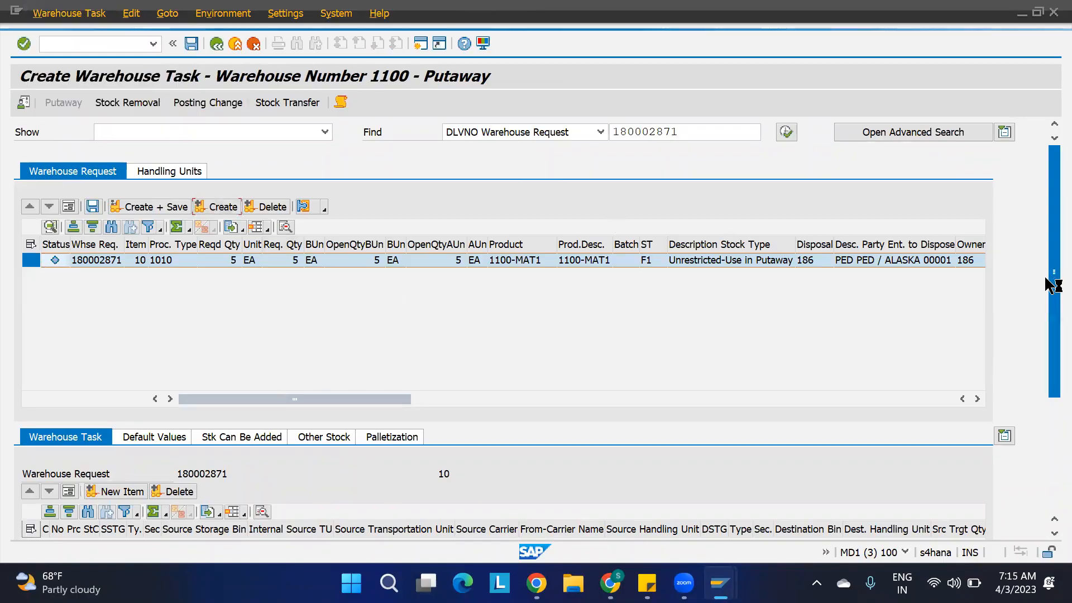
pyautogui.moveTo(1046, 294); pyautogui.dragTo(1045, 408)
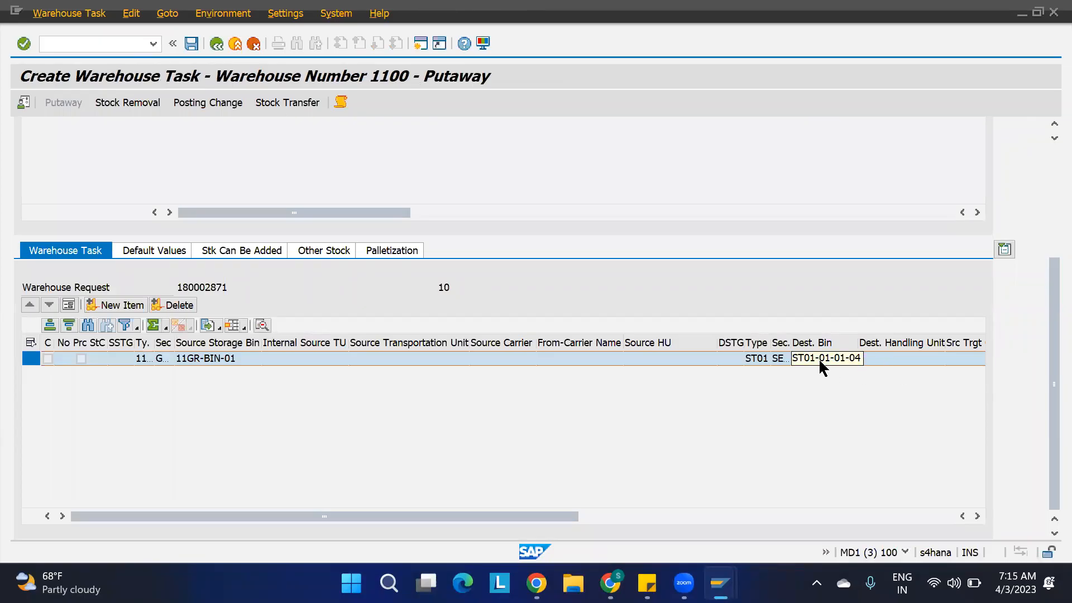
pyautogui.moveTo(684, 583)
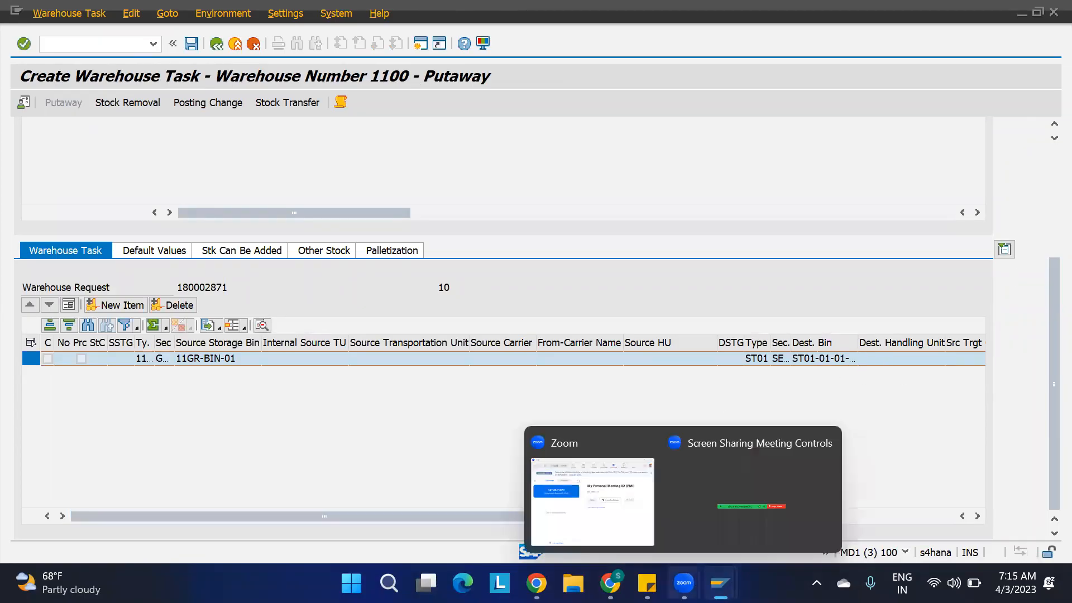
# Leave the putaway search sequence table and review the stock removal strategy activities under Goods Issue Process in the implementation guide.
pyautogui.moveTo(720, 583)
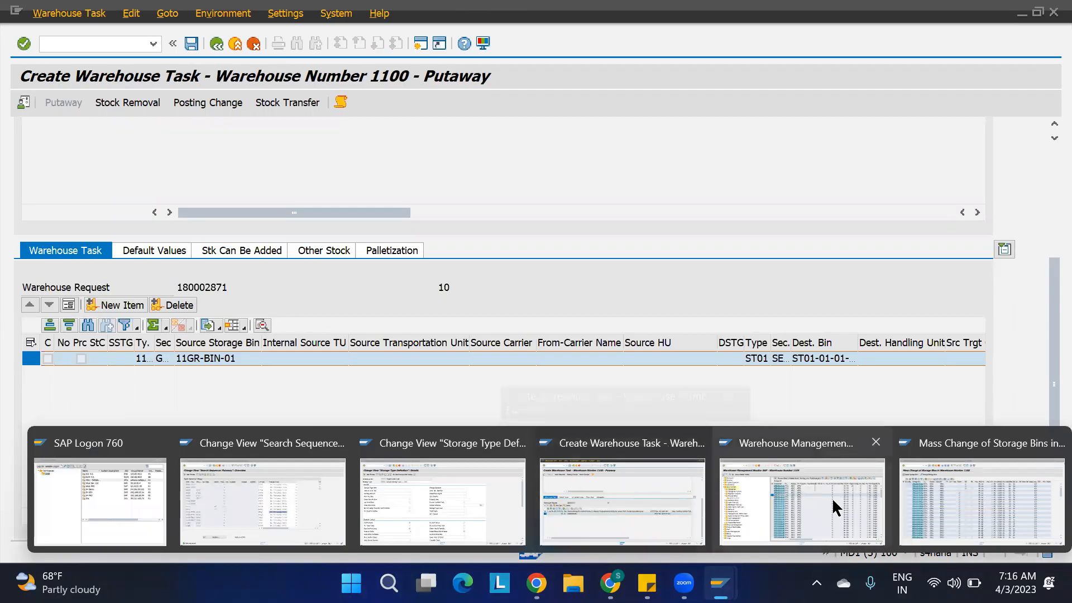
pyautogui.click(317, 504)
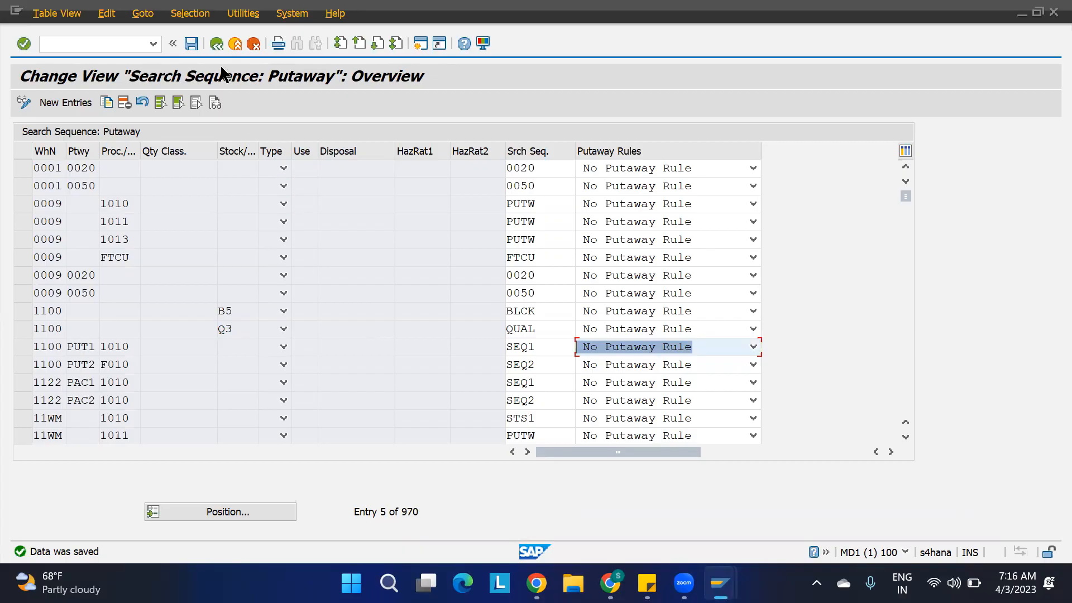
pyautogui.click(216, 44)
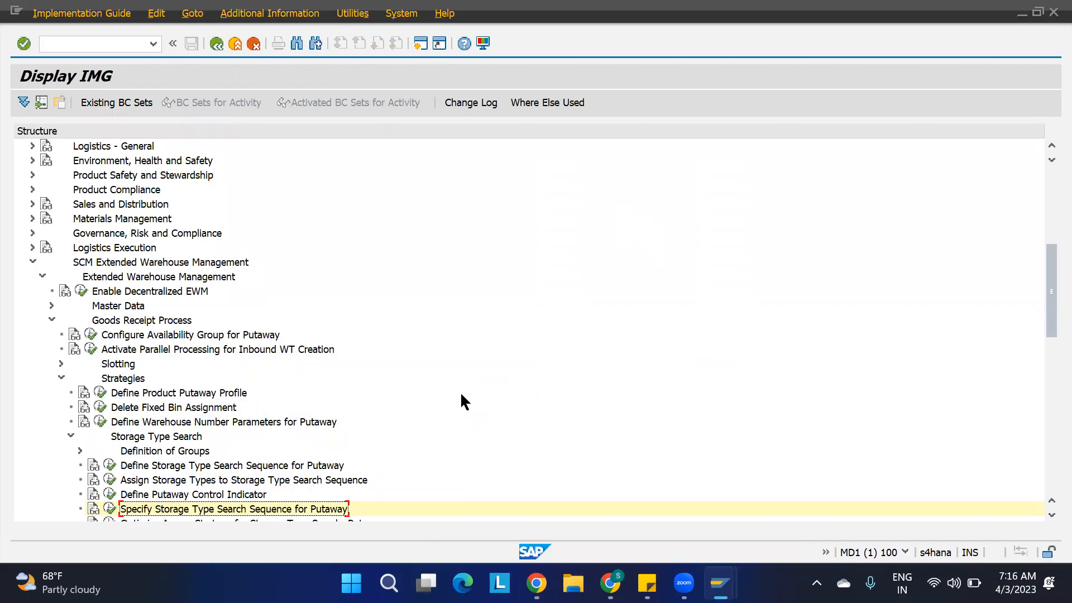
pyautogui.scroll(-2, 461, 401)
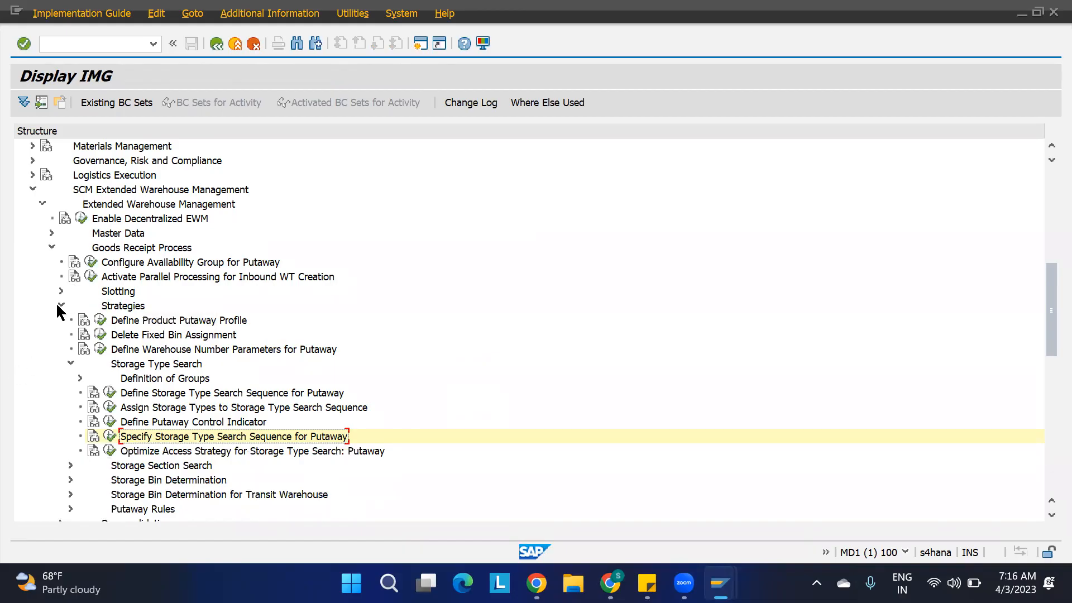
pyautogui.click(50, 248)
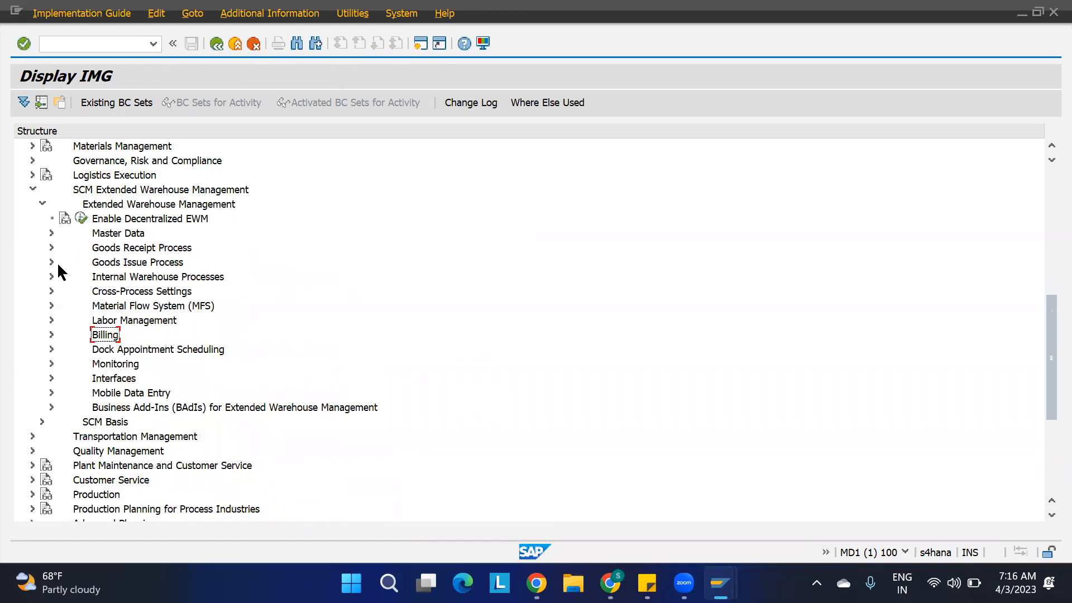
pyautogui.click(47, 262)
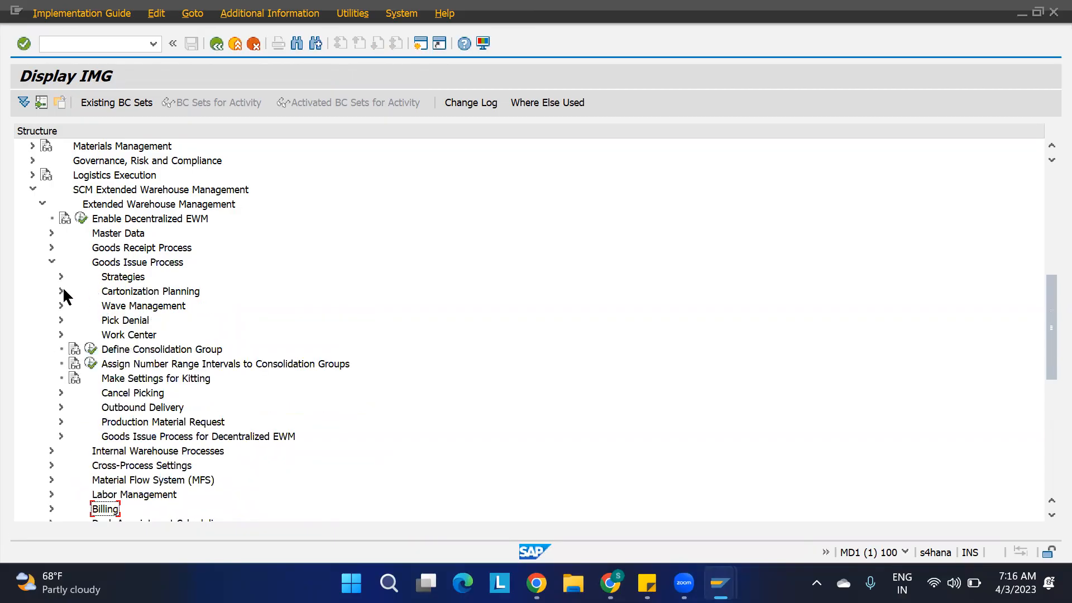
pyautogui.click(60, 277)
pyautogui.click(175, 289)
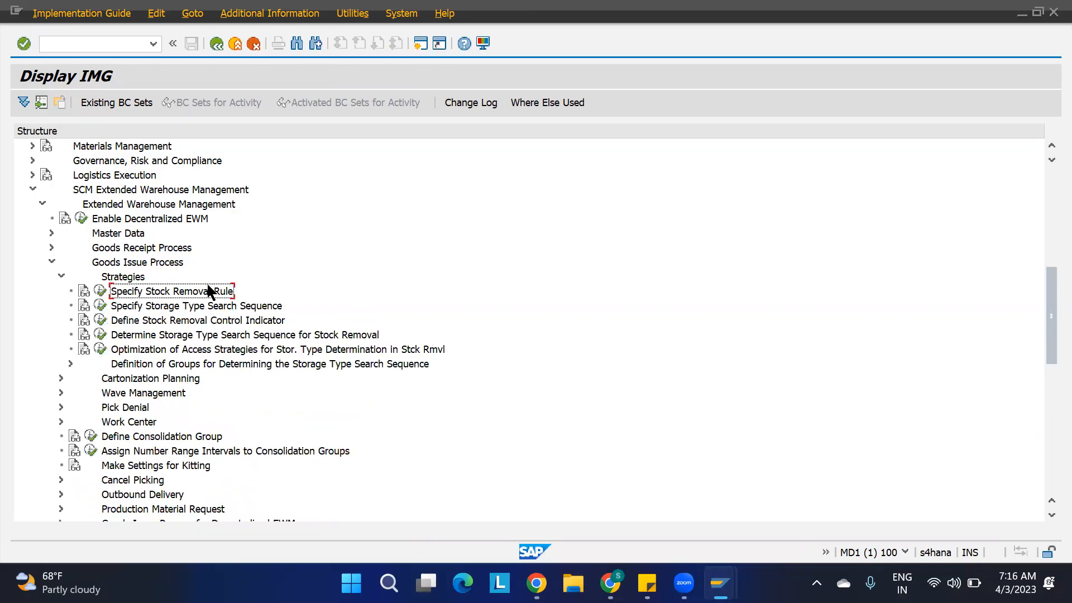
pyautogui.click(149, 307)
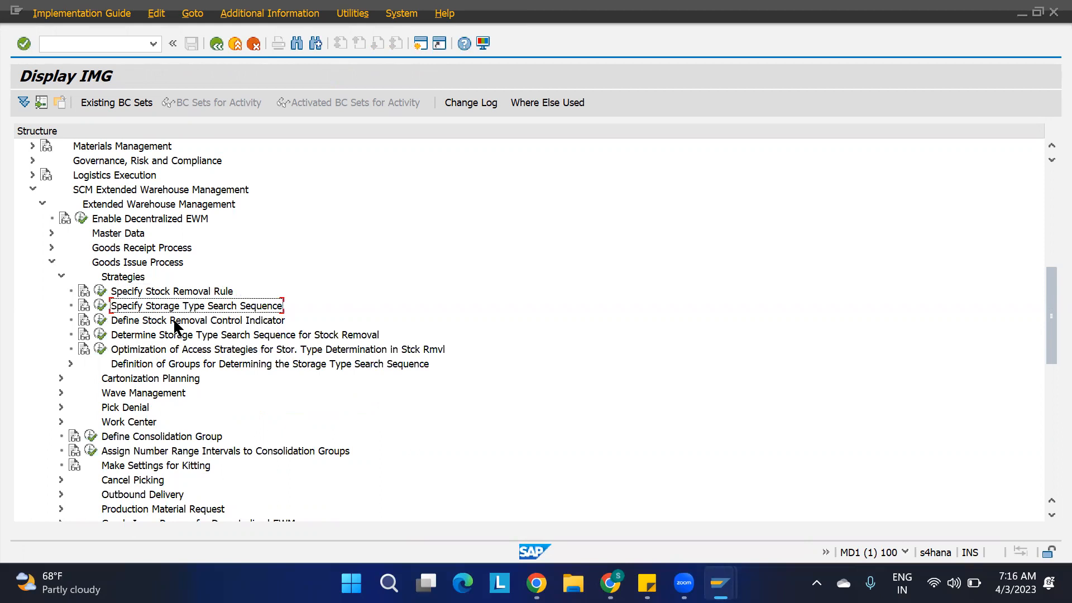
pyautogui.click(62, 278)
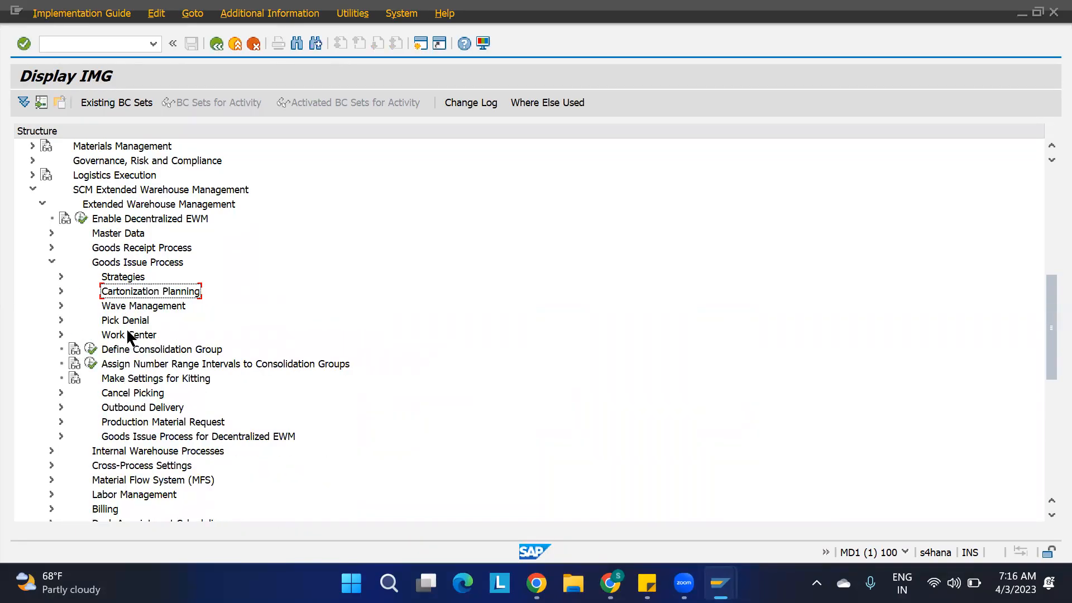
pyautogui.click(51, 261)
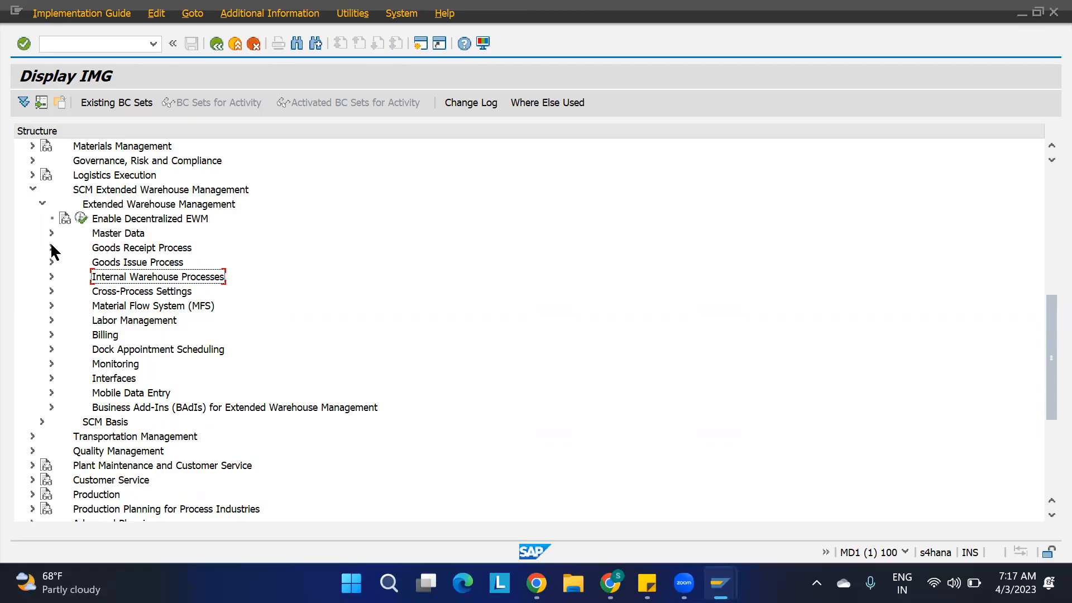
# Review the putaway strategies under Goods Receipt Process, covering storage type search, storage section search and storage bin determination.
pyautogui.click(52, 248)
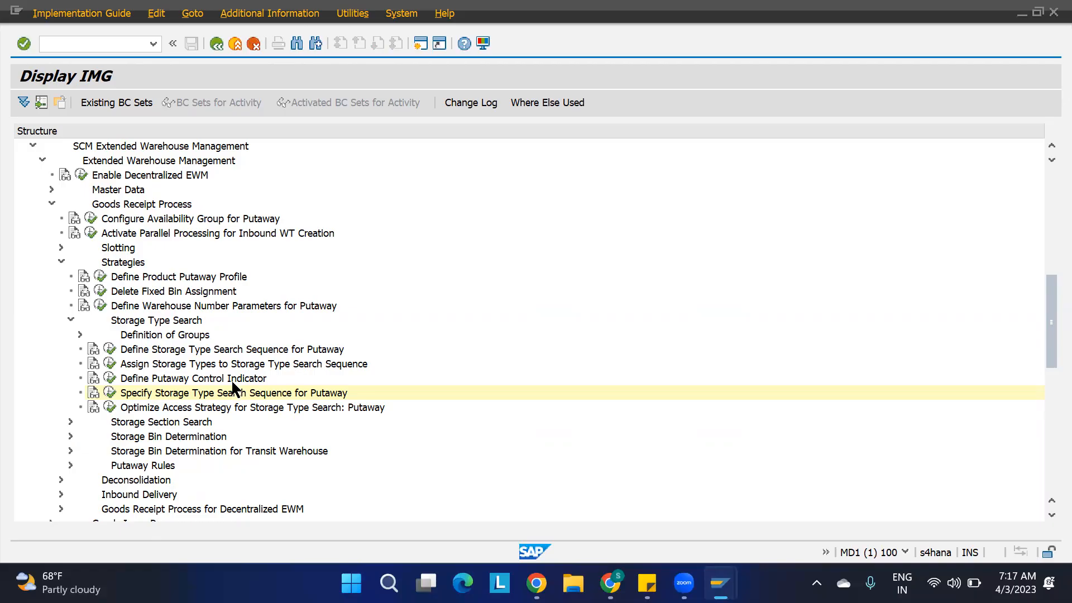
pyautogui.click(142, 394)
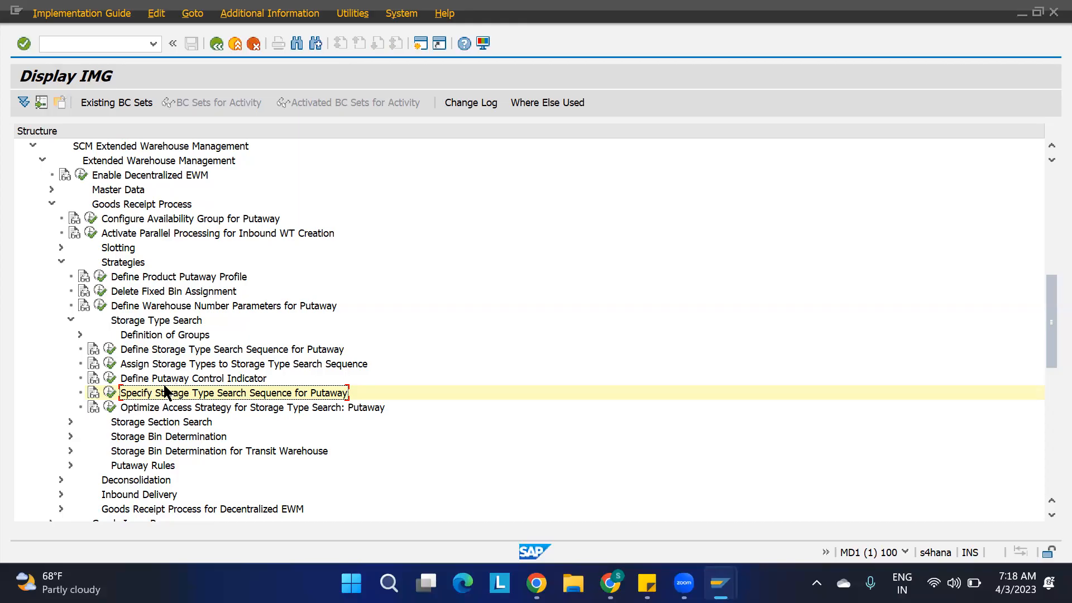
pyautogui.click(144, 420)
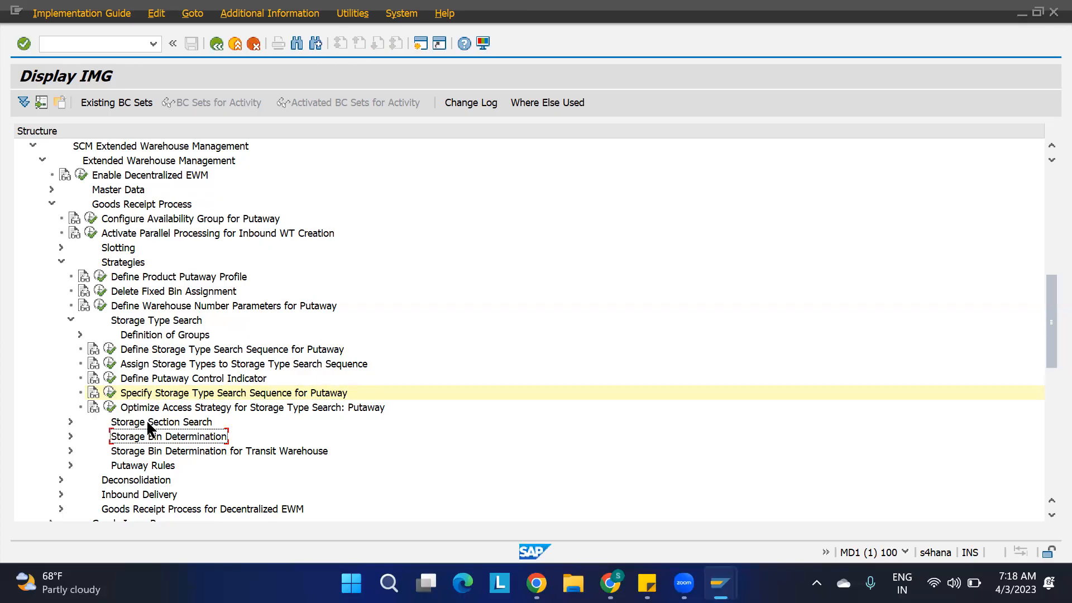
pyautogui.click(145, 449)
pyautogui.click(147, 438)
pyautogui.click(160, 420)
pyautogui.click(154, 438)
# Examine the putaway storage type search sequence entries and the putaway control settings of storage type ST01.
pyautogui.click(109, 392)
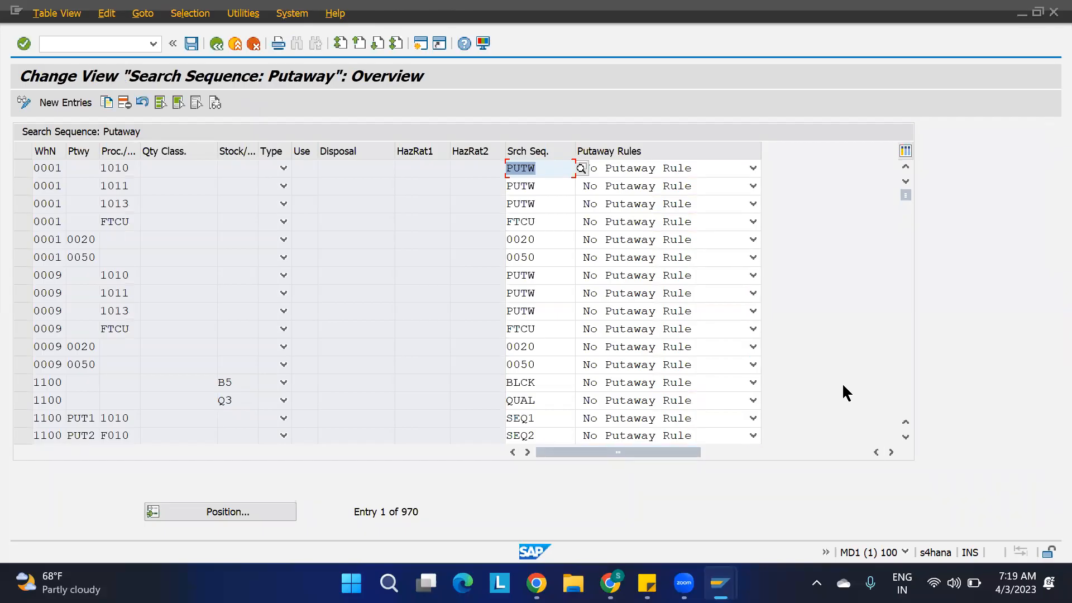
pyautogui.moveTo(721, 581)
pyautogui.press('F3')
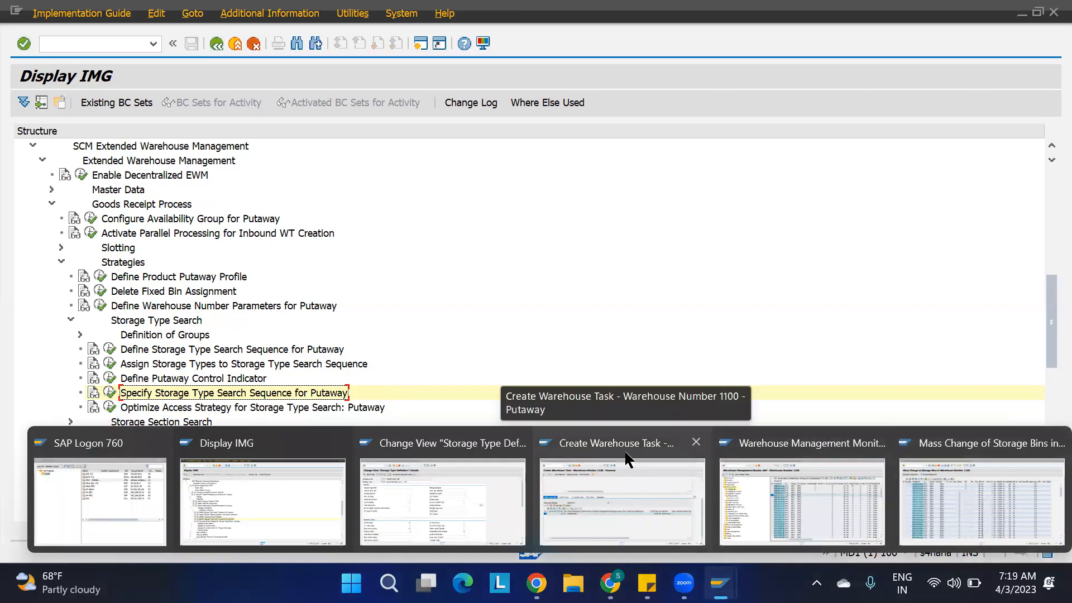
pyautogui.click(414, 499)
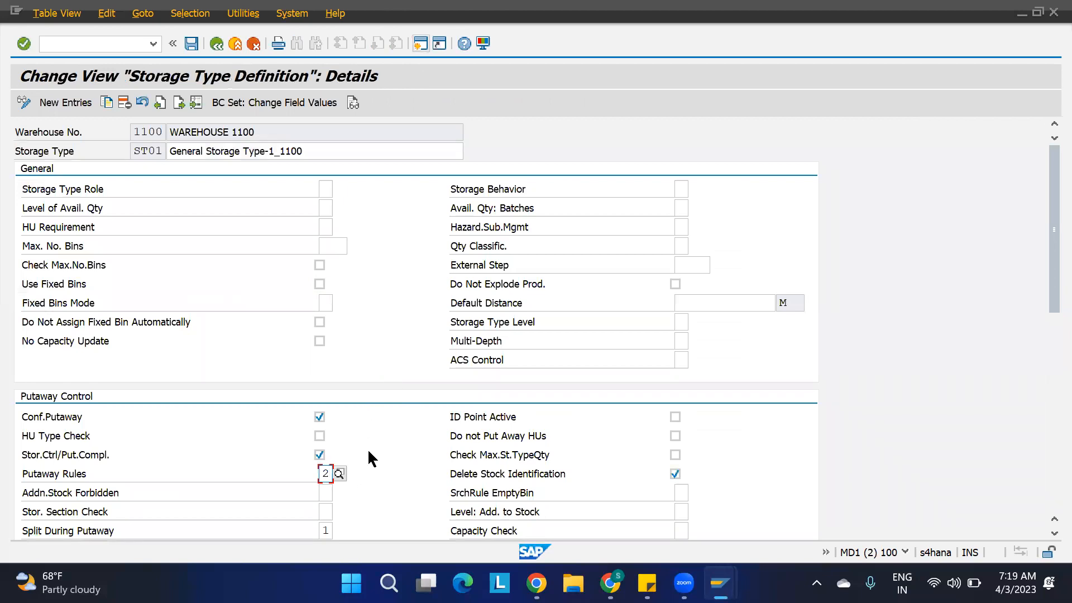
pyautogui.click(122, 42)
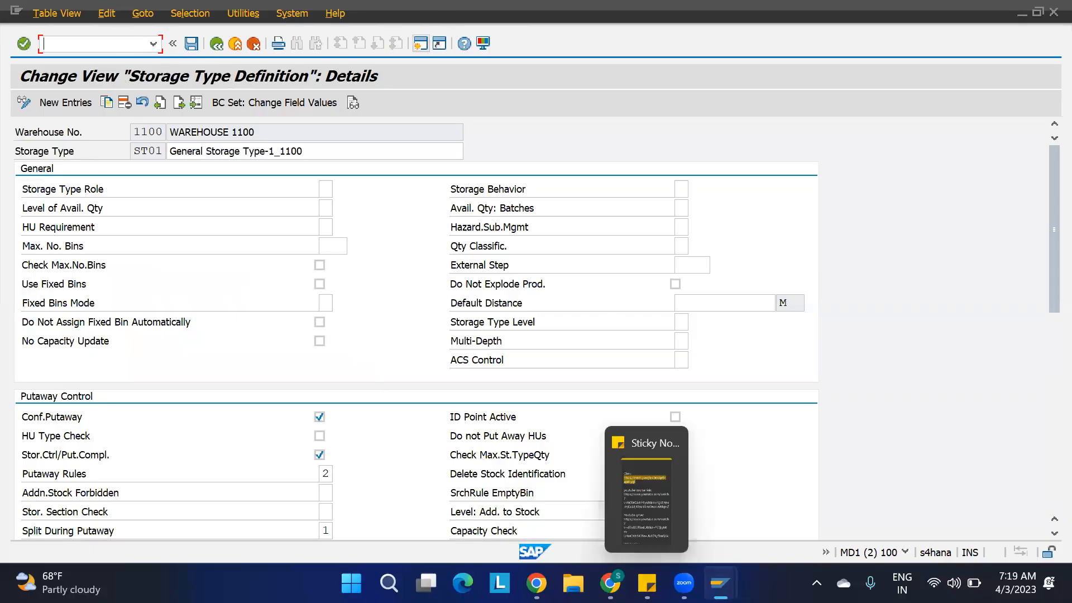
# Leave the implementation guide and open the storage type data of warehouse product 1100-MAT1 in warehouse 1100 for changing through /SCWM/MAT1.
pyautogui.moveTo(720, 583)
pyautogui.click(273, 484)
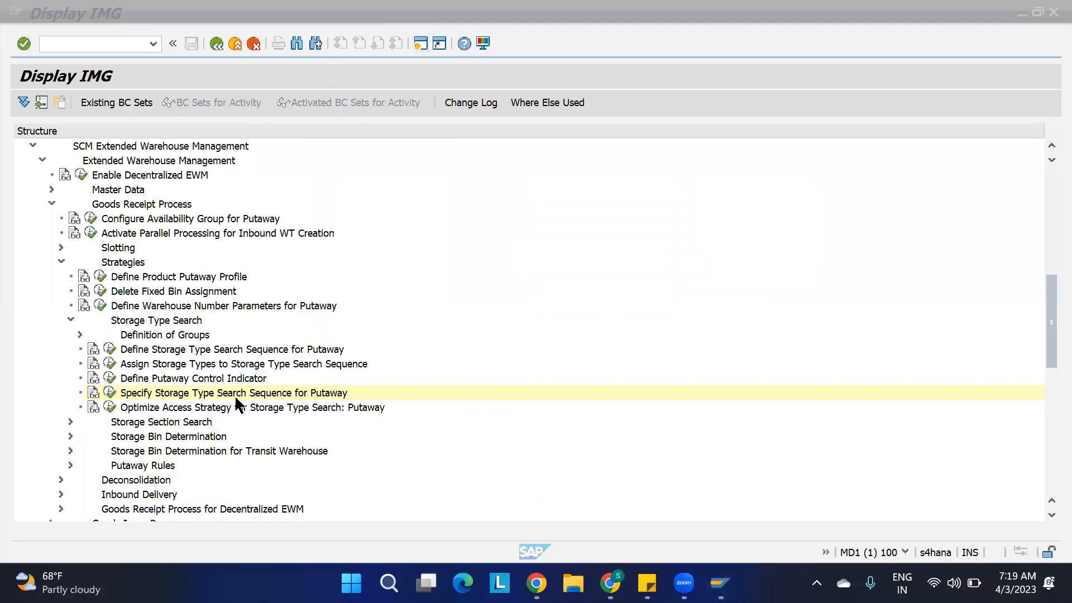
pyautogui.write('/n')
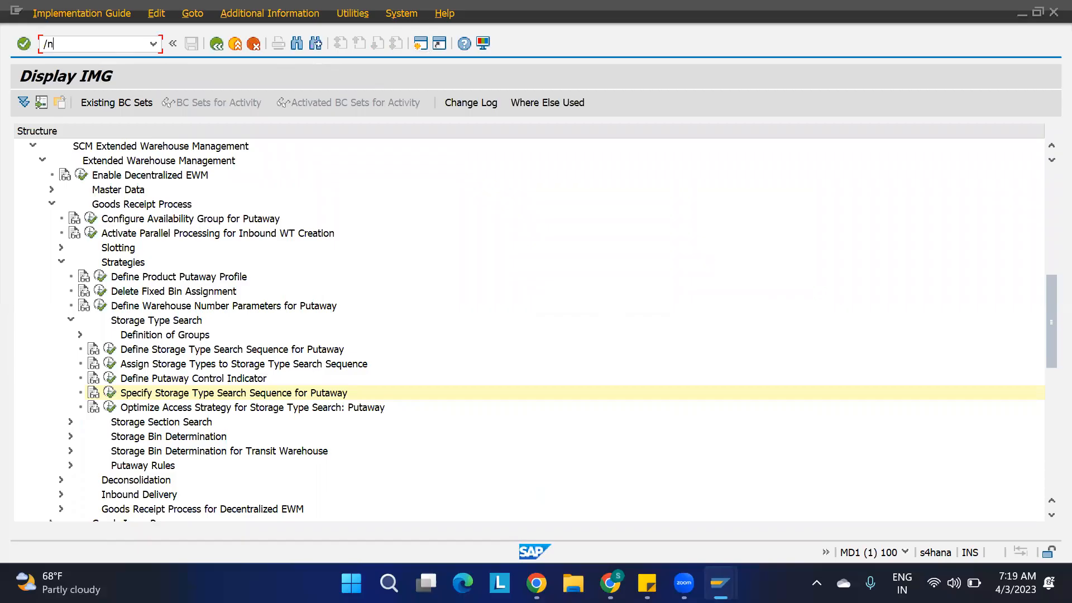
pyautogui.press('Return')
pyautogui.doubleClick(97, 159)
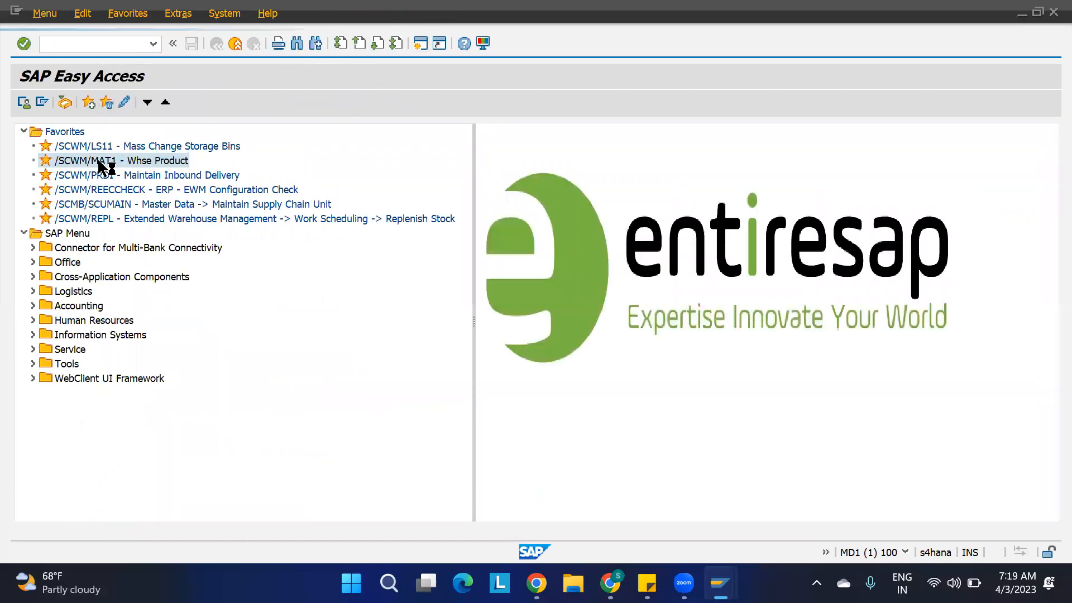
pyautogui.click(291, 137)
pyautogui.click(290, 145)
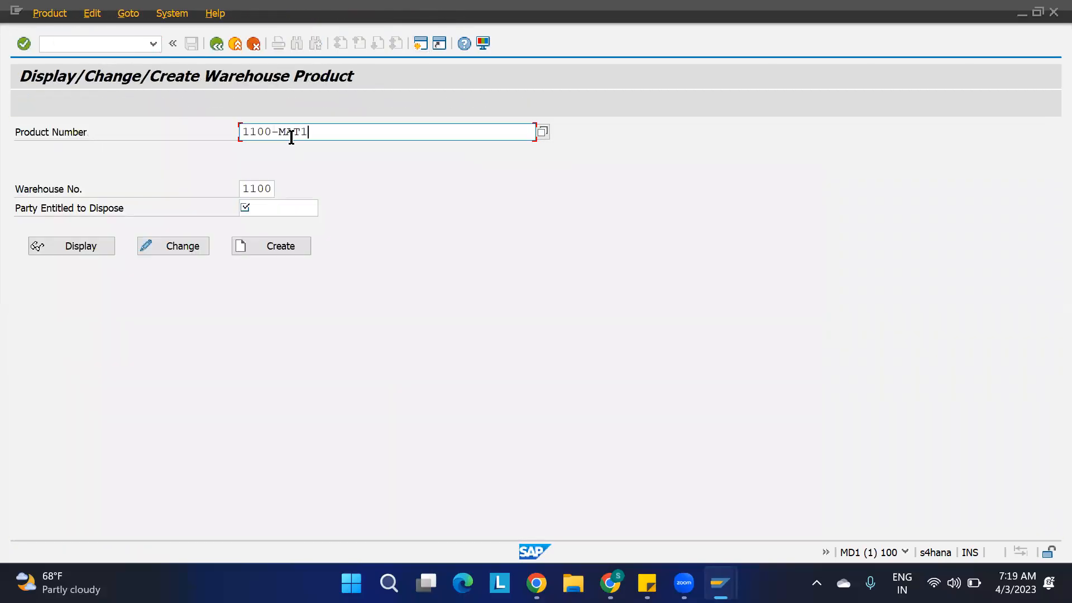
pyautogui.click(182, 249)
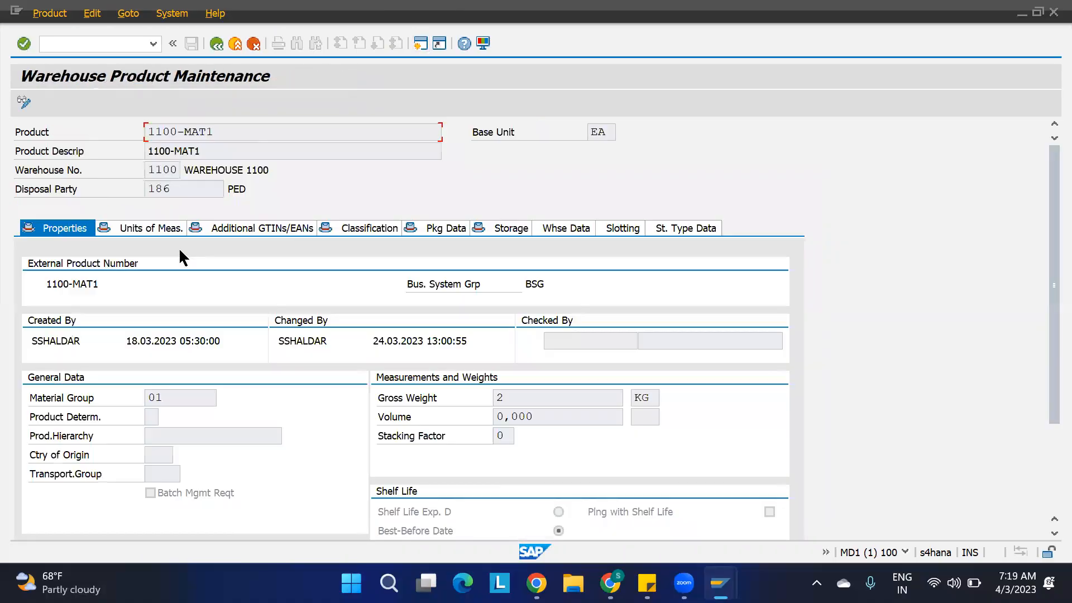
pyautogui.click(694, 232)
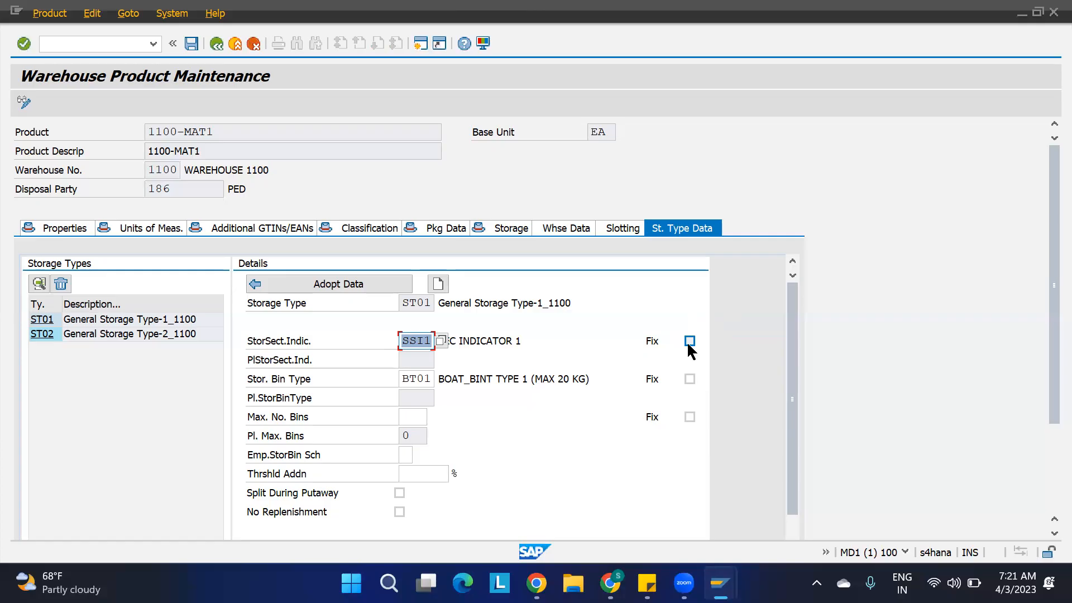
# Examine the product's storage bin type, storage section indicator and storage type description in the ST01 details.
pyautogui.click(432, 380)
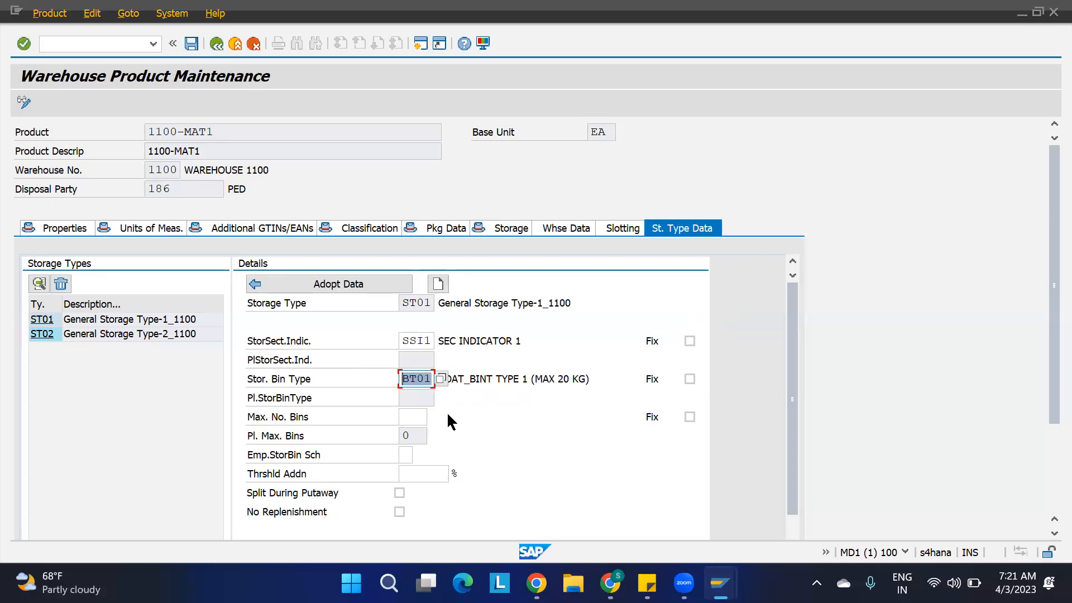
pyautogui.click(432, 380)
pyautogui.doubleClick(602, 378)
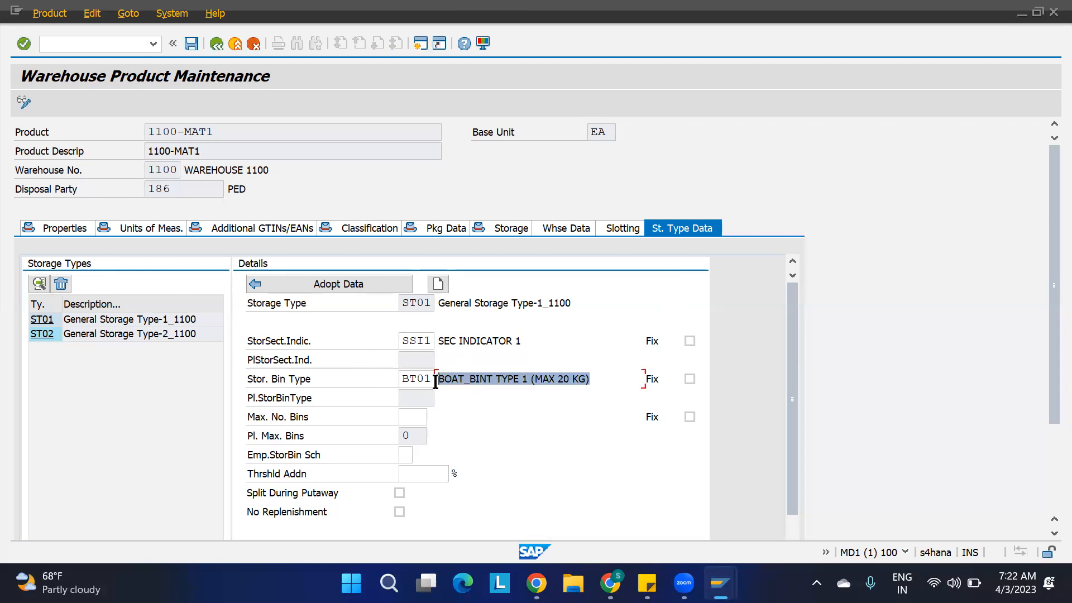
pyautogui.doubleClick(451, 340)
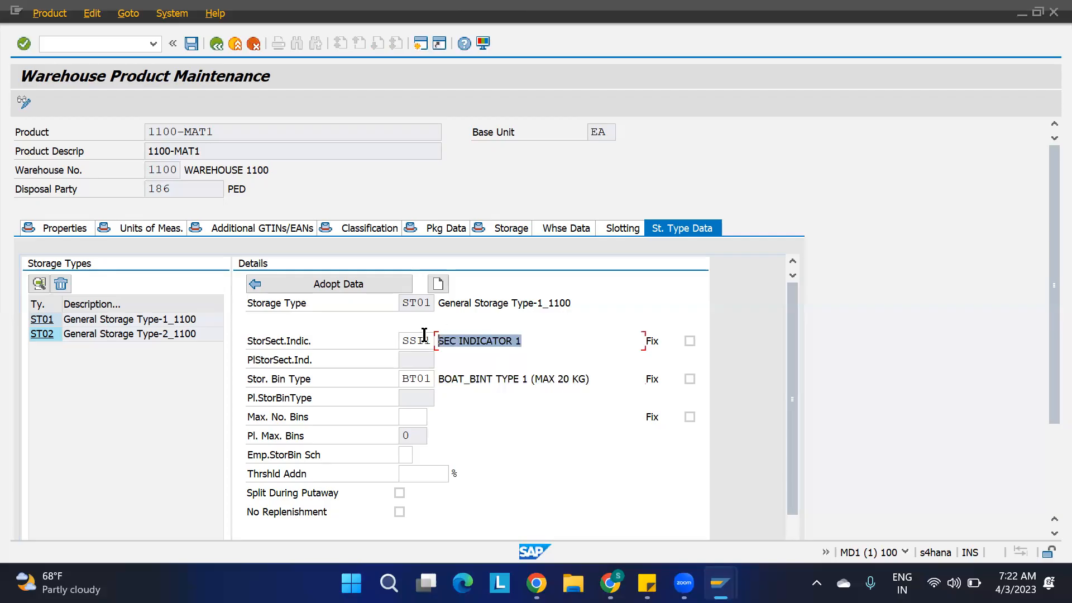
pyautogui.moveTo(576, 302); pyautogui.dragTo(440, 305)
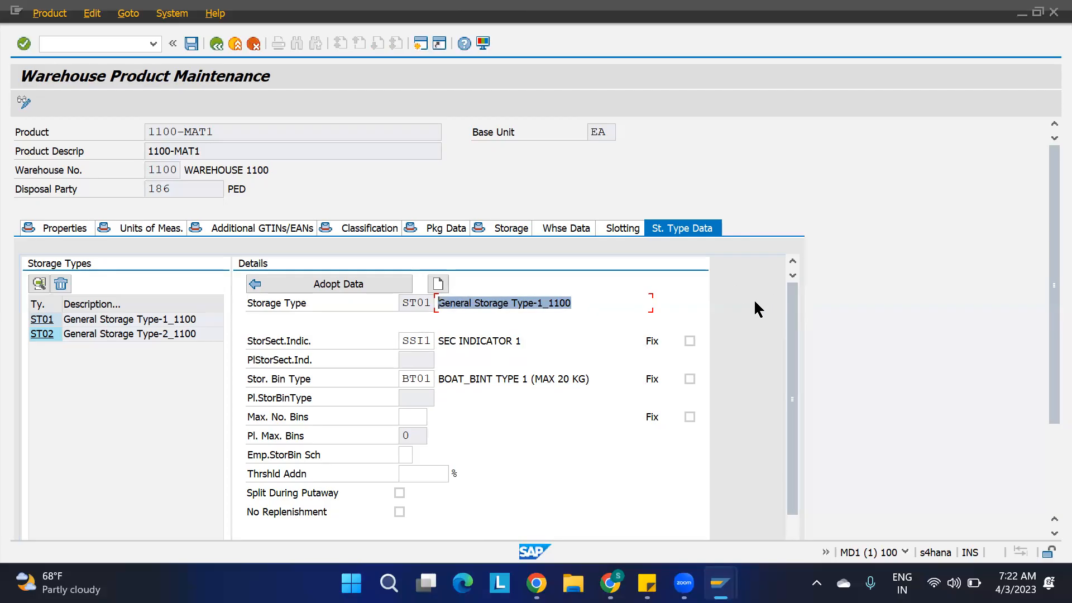
pyautogui.click(581, 302)
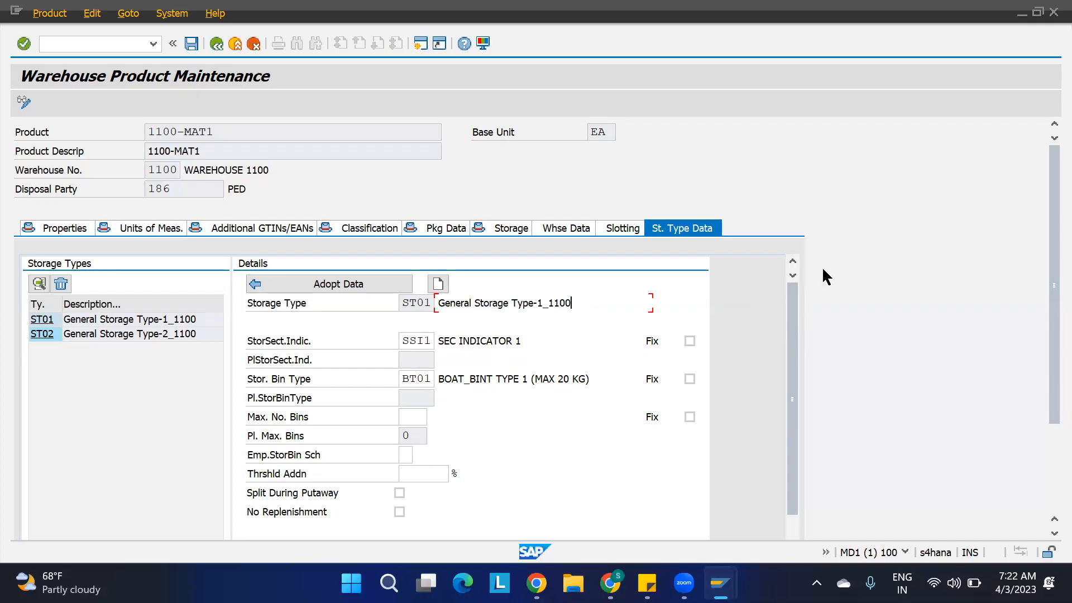
# Leave the warehouse product maintenance and open the SAP Reference IMG with the transaction /nspro.
pyautogui.moveTo(717, 581)
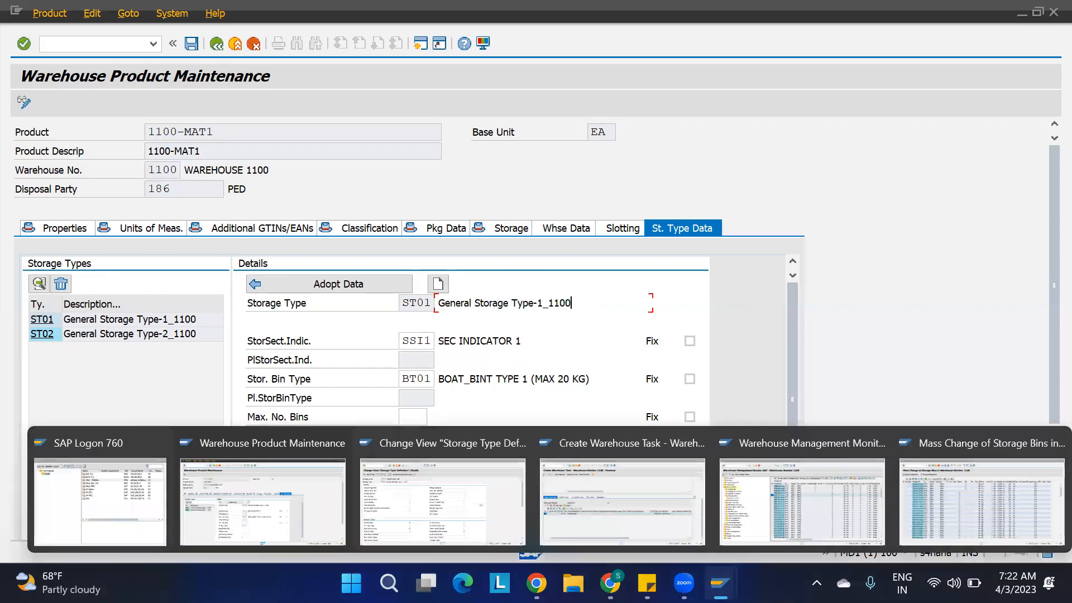
pyautogui.click(292, 500)
pyautogui.moveTo(720, 583)
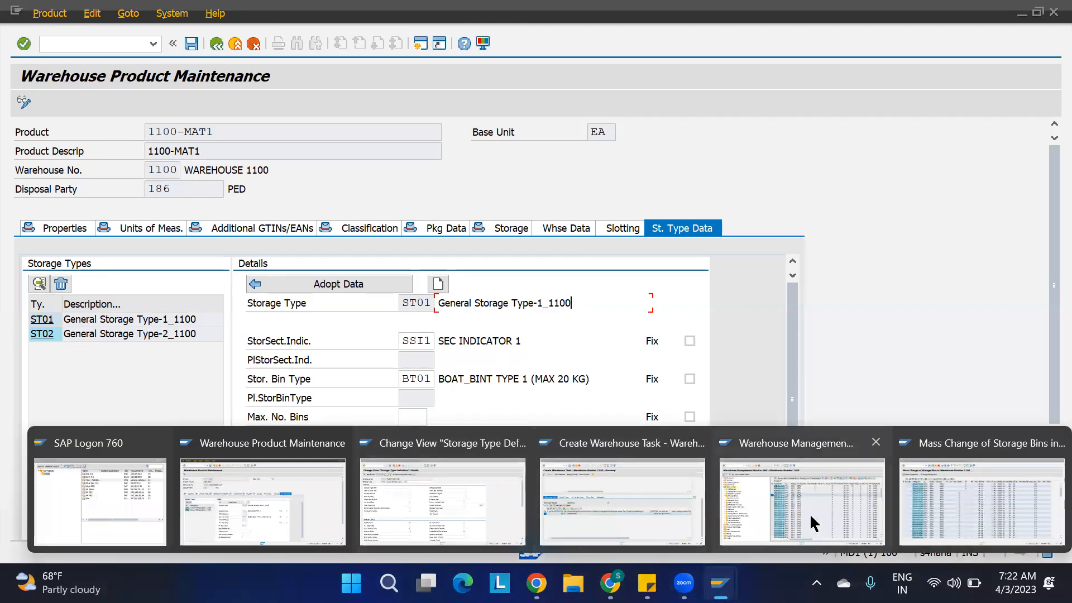
pyautogui.click(309, 507)
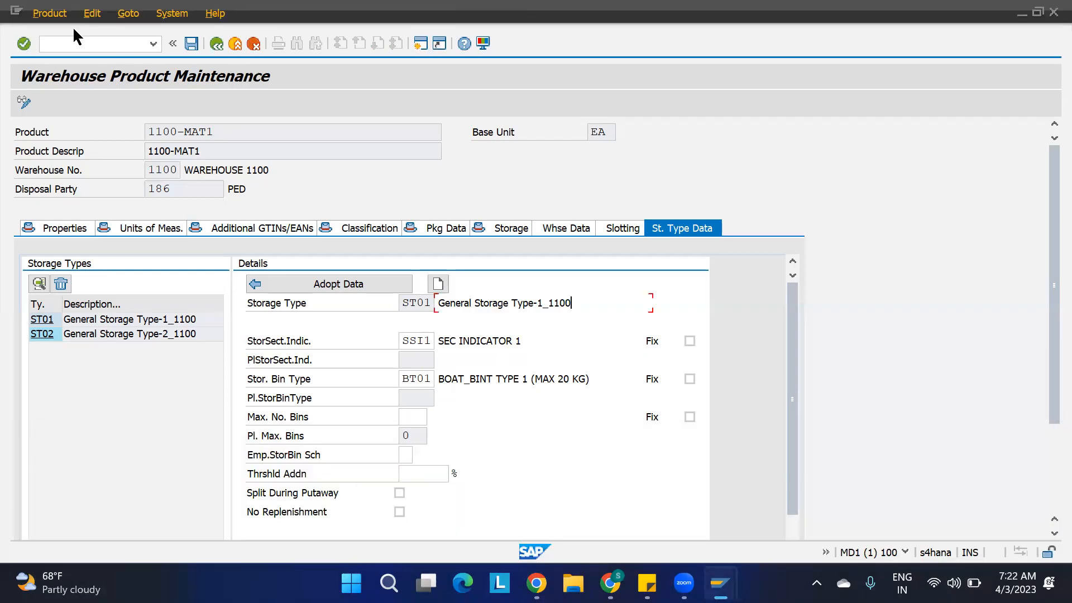
pyautogui.click(71, 44)
pyautogui.write('/nspro')
pyautogui.press('Return')
pyautogui.click(67, 101)
# Expand SCM Extended Warehouse Management, Extended Warehouse Management, Goods Receipt Process and Strategies down to the Storage Type Search activities.
pyautogui.scroll(-3, 184, 304)
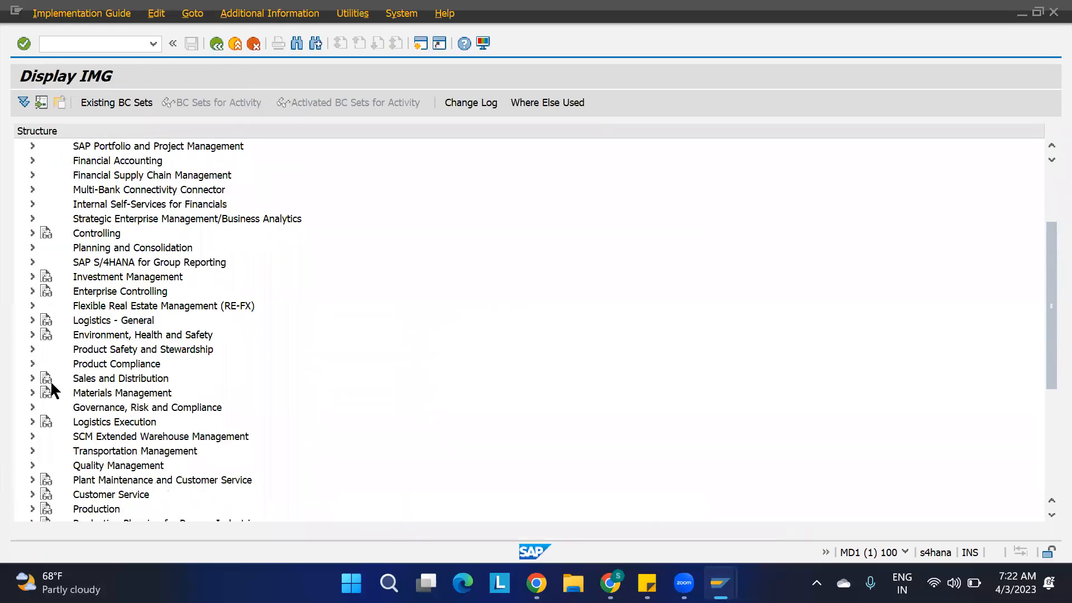
pyautogui.click(35, 432)
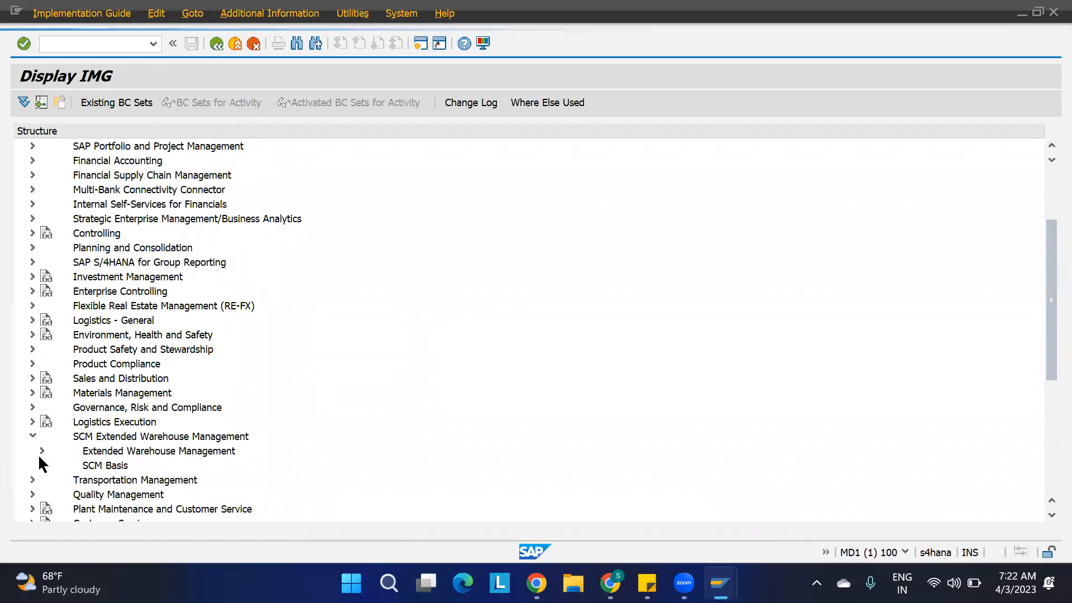
pyautogui.click(42, 450)
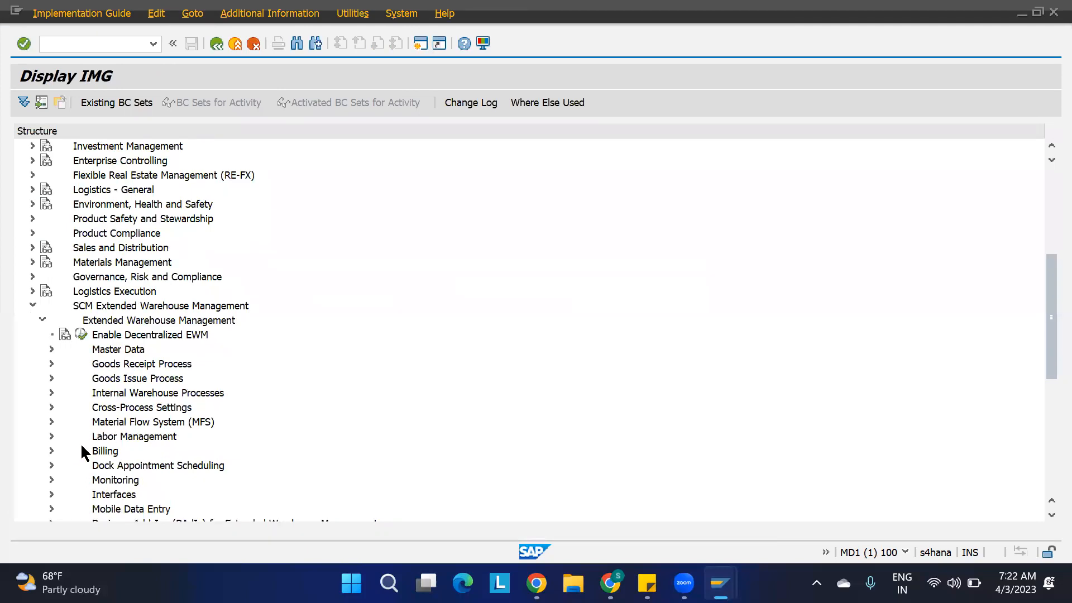
pyautogui.scroll(-3, 72, 477)
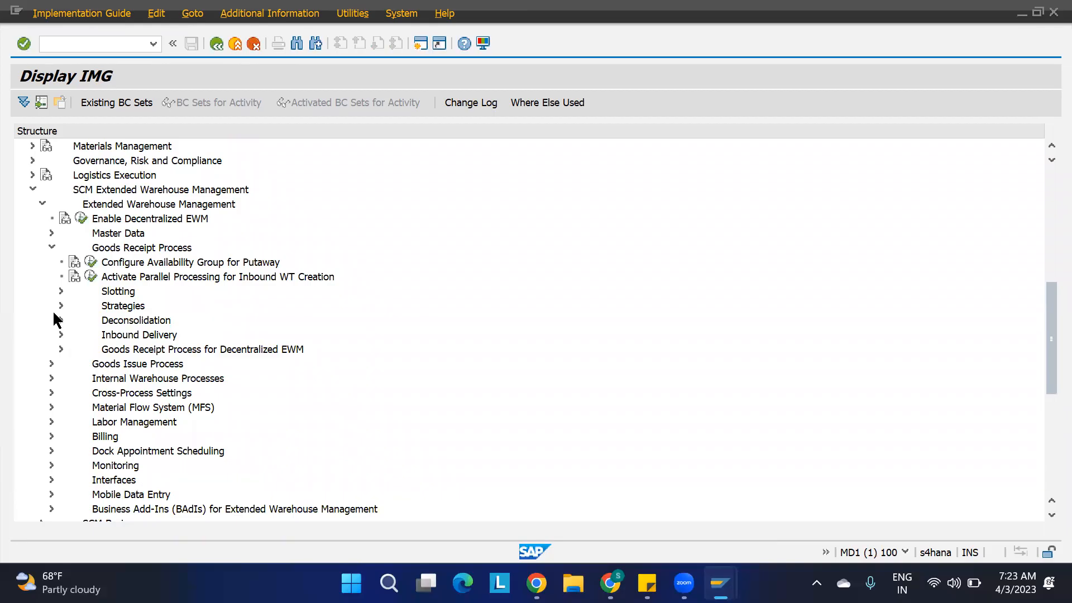
pyautogui.click(61, 306)
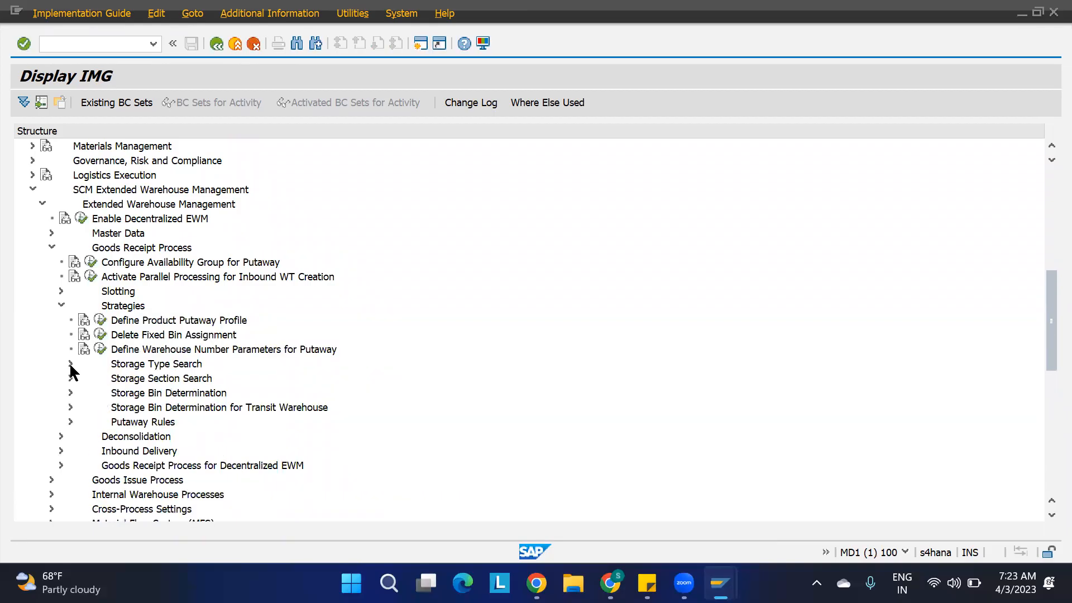
pyautogui.click(71, 363)
# Open Specify Storage Type Search Sequence for Putaway and examine its putaway control indicator, process type, quantity classification, stock type and disposal columns.
pyautogui.click(111, 424)
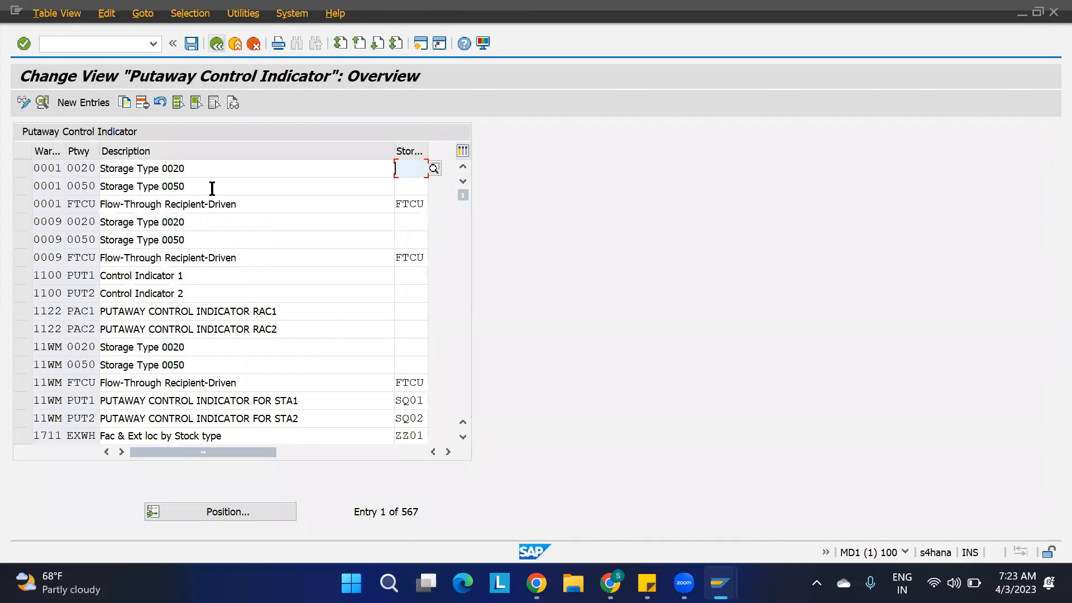
pyautogui.press('F3')
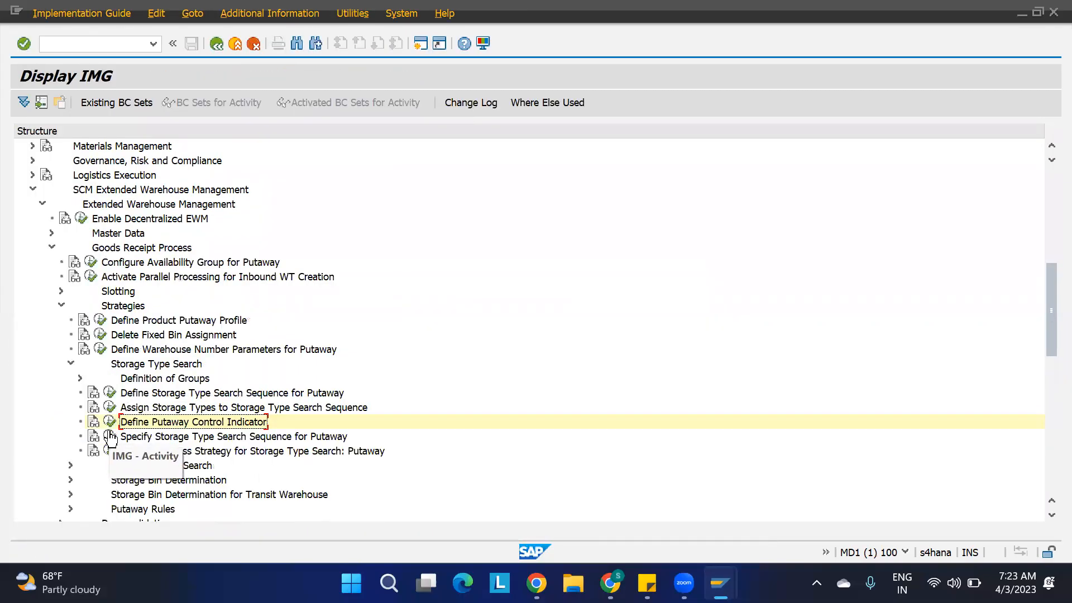
pyautogui.click(111, 437)
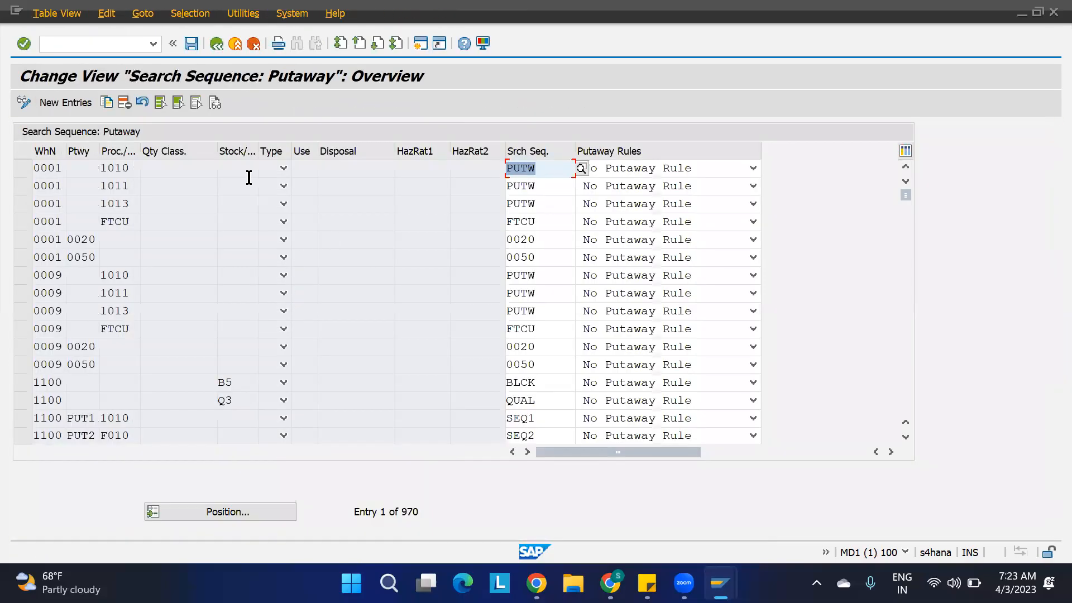
pyautogui.click(80, 172)
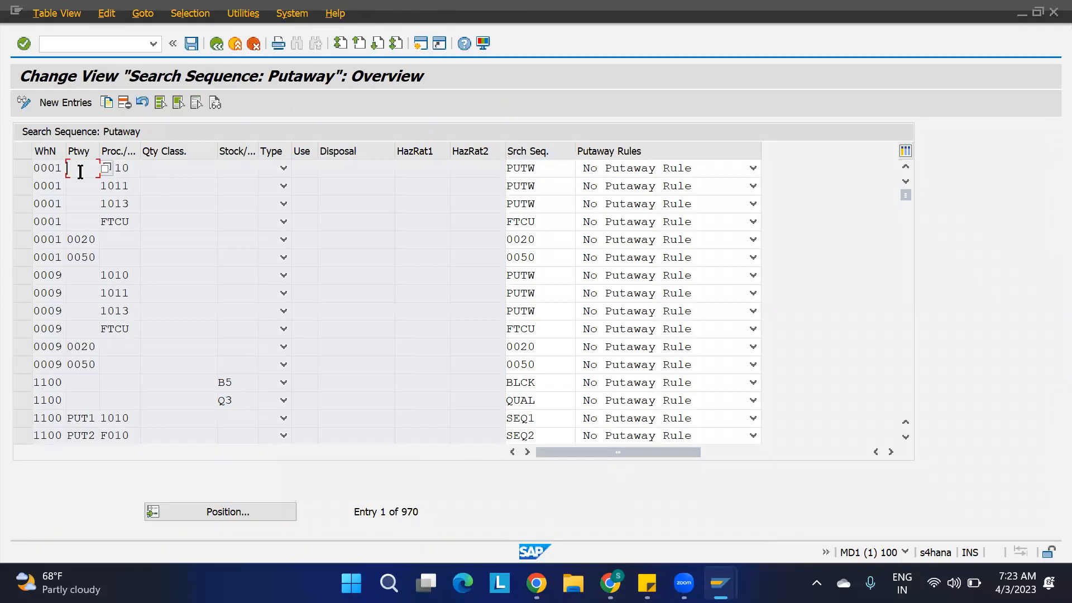
pyautogui.click(132, 168)
pyautogui.click(242, 166)
pyautogui.click(362, 169)
pyautogui.click(194, 174)
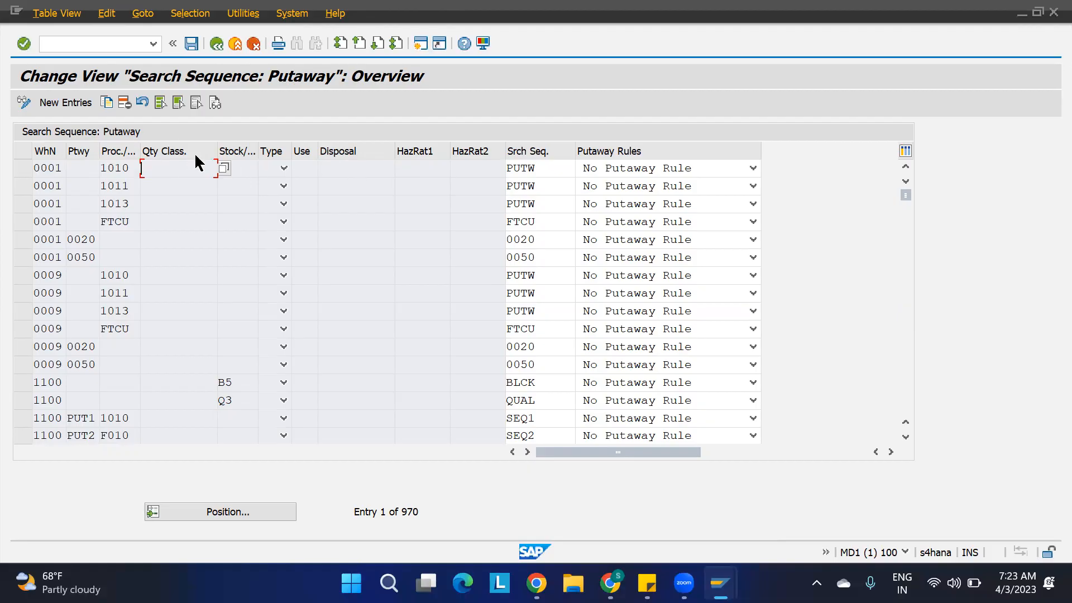
# Open Optimize Access Strategy for Storage Type Search: Putaway and examine the putaway strategy and process type criteria of the access sequence.
pyautogui.click(216, 43)
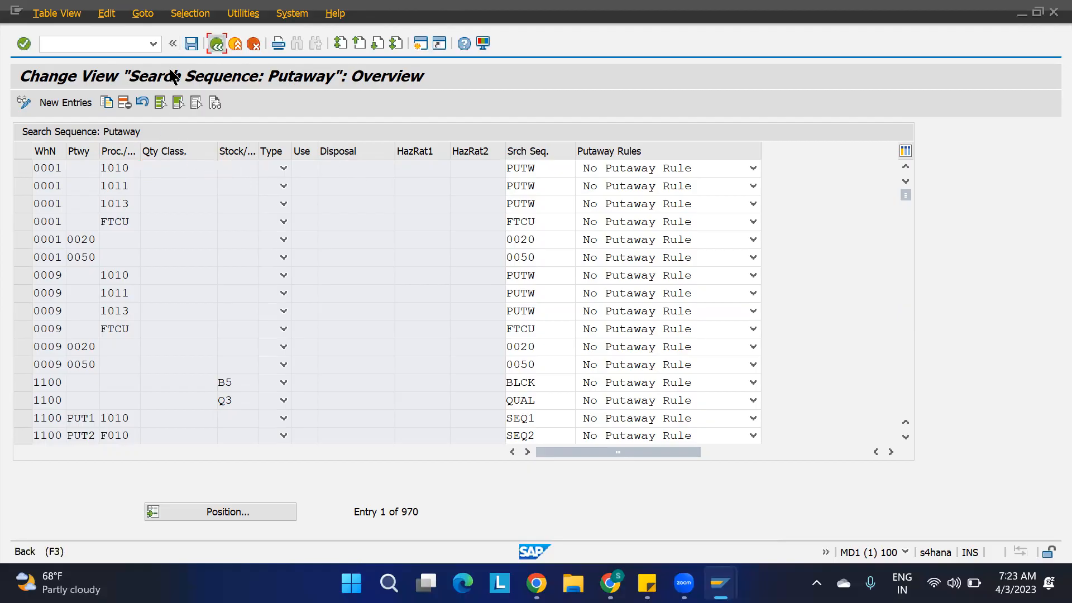
pyautogui.click(109, 453)
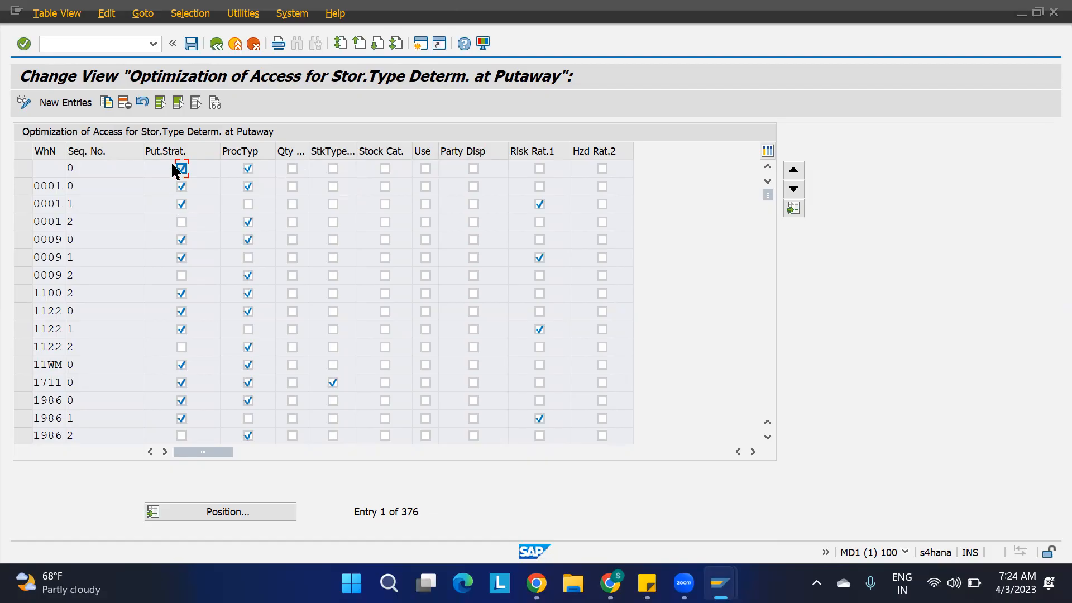
pyautogui.click(248, 168)
# Change the storage bin type of all listed ST01 bins in warehouse 1100 to BT01, save, and close the log.
pyautogui.moveTo(721, 578)
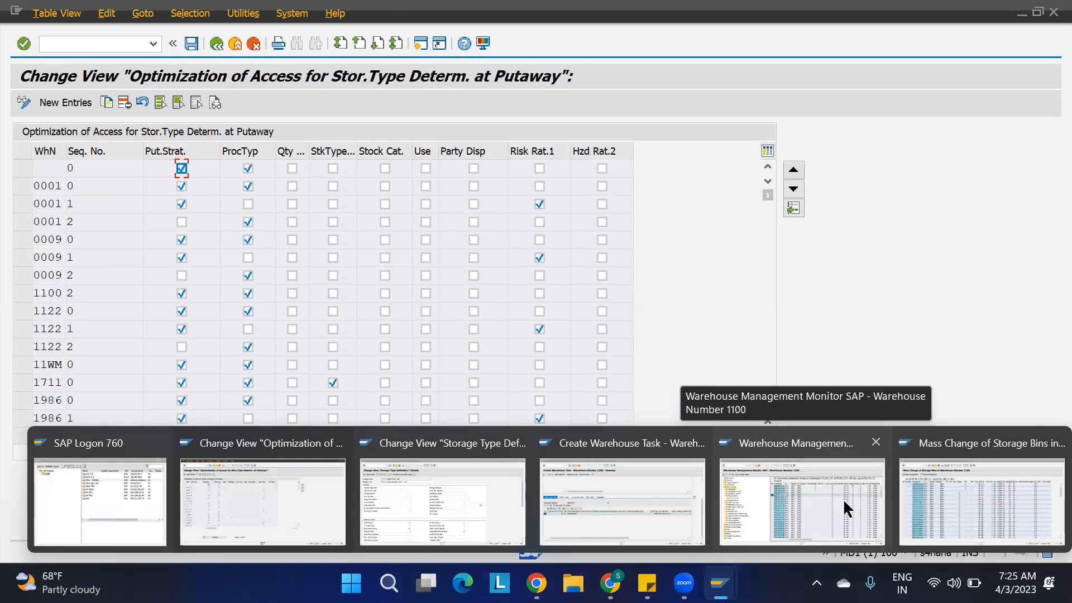
pyautogui.click(938, 516)
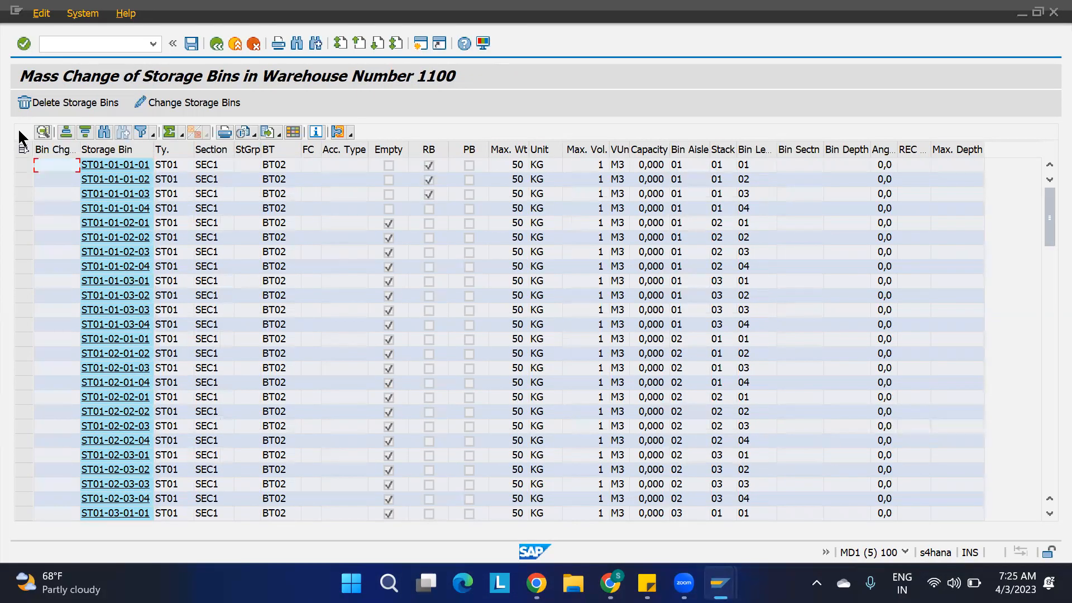
pyautogui.click(23, 149)
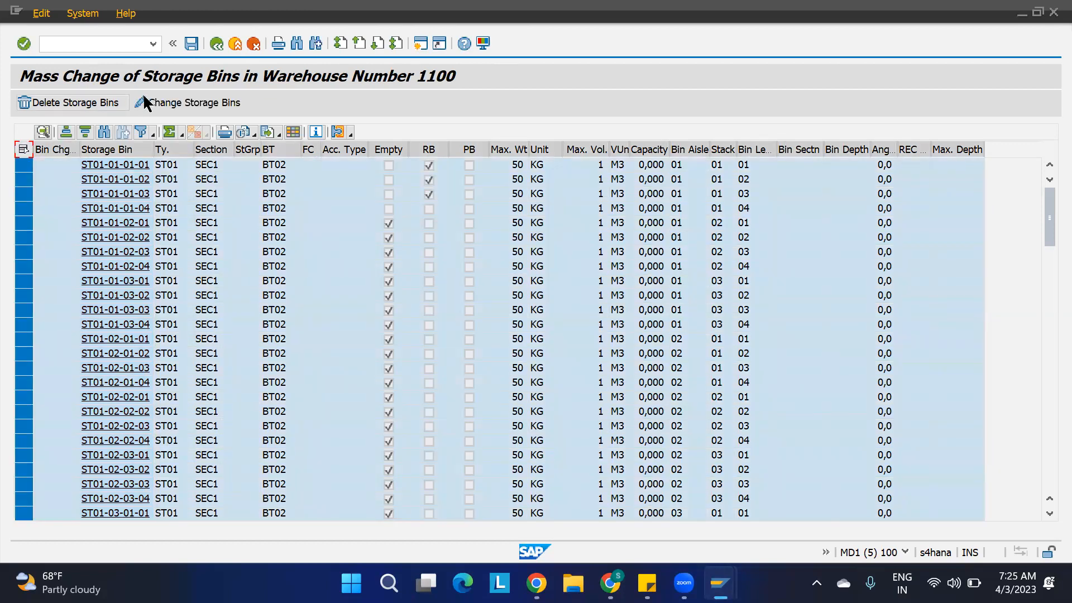
pyautogui.click(226, 102)
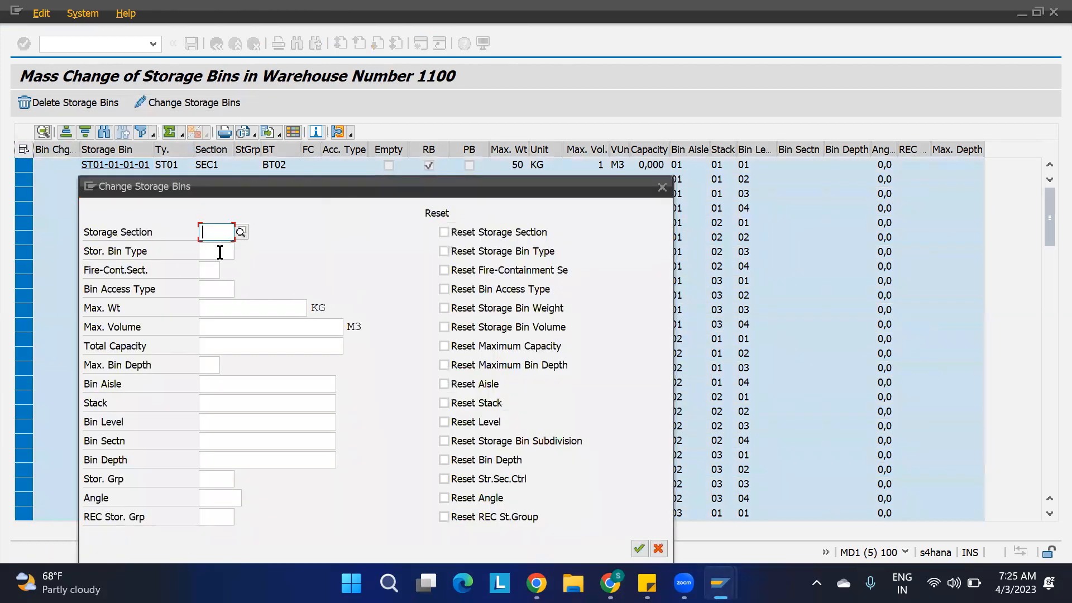
pyautogui.click(220, 252)
pyautogui.write('bt01')
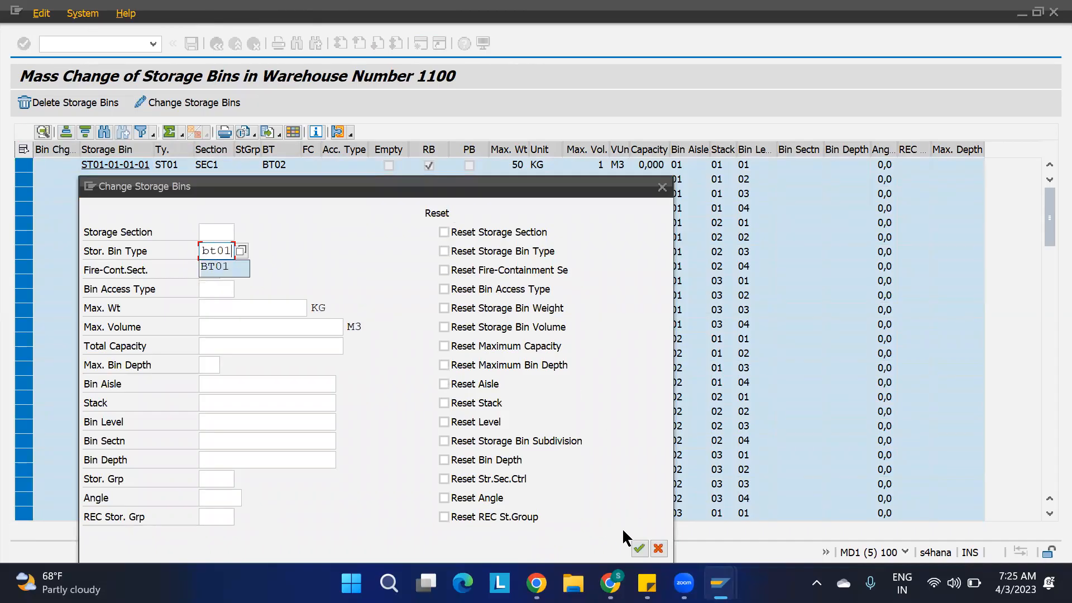
pyautogui.click(640, 549)
pyautogui.click(640, 548)
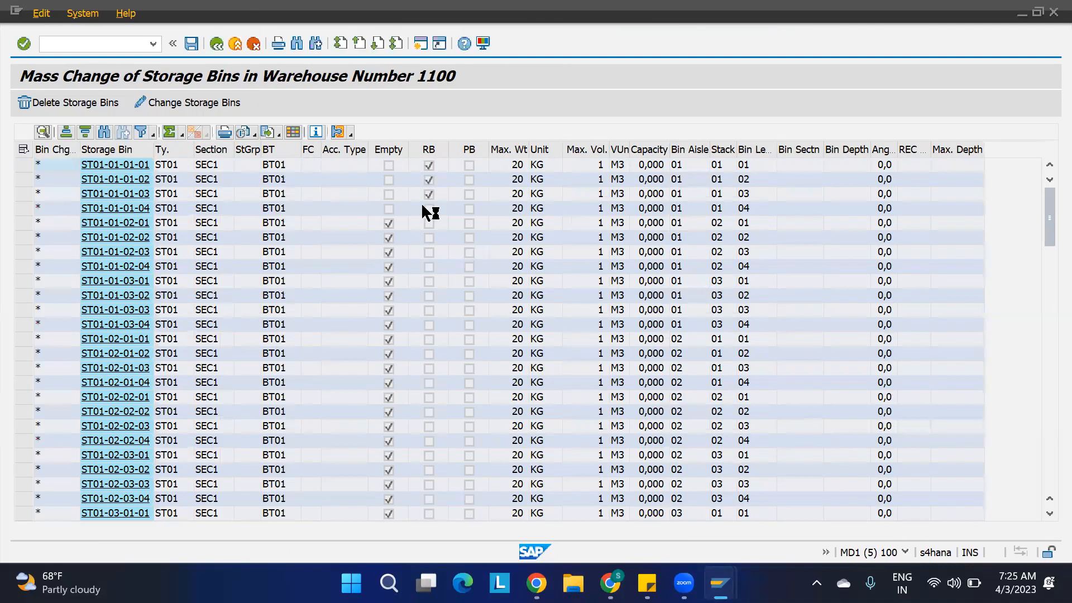
pyautogui.hotkey('ctrl', 's')
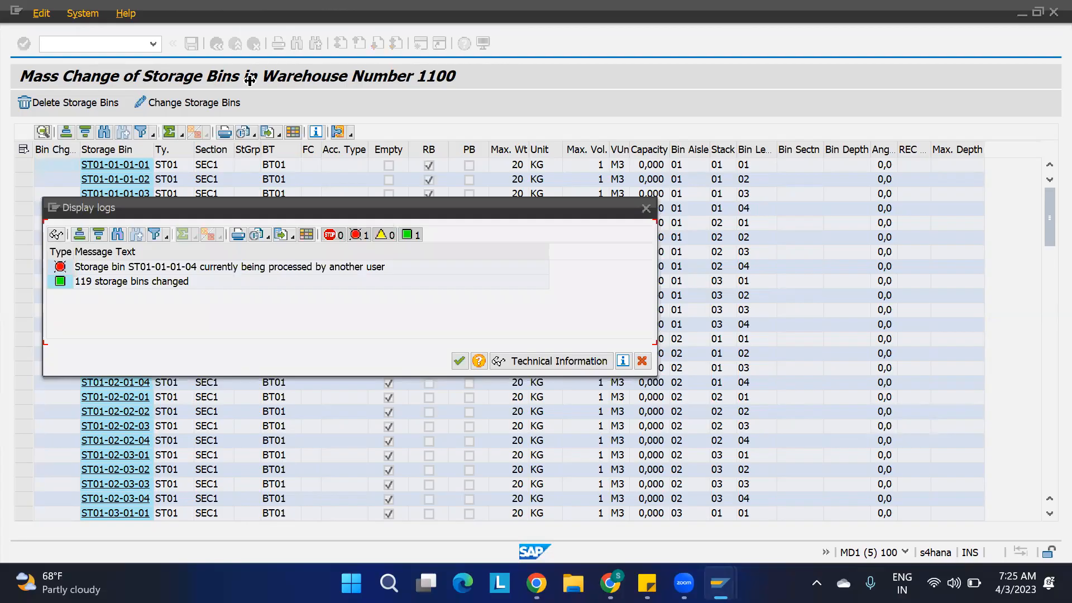
pyautogui.click(459, 361)
# Leave the putaway warehouse task creation for the inbound delivery without saving the proposed task.
pyautogui.moveTo(721, 583)
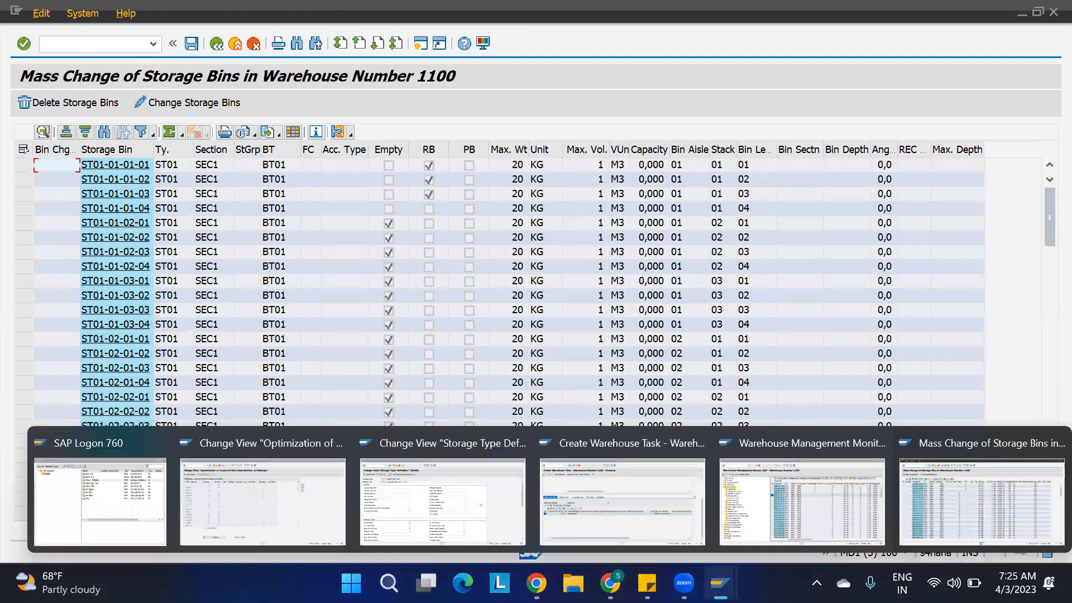
pyautogui.click(575, 508)
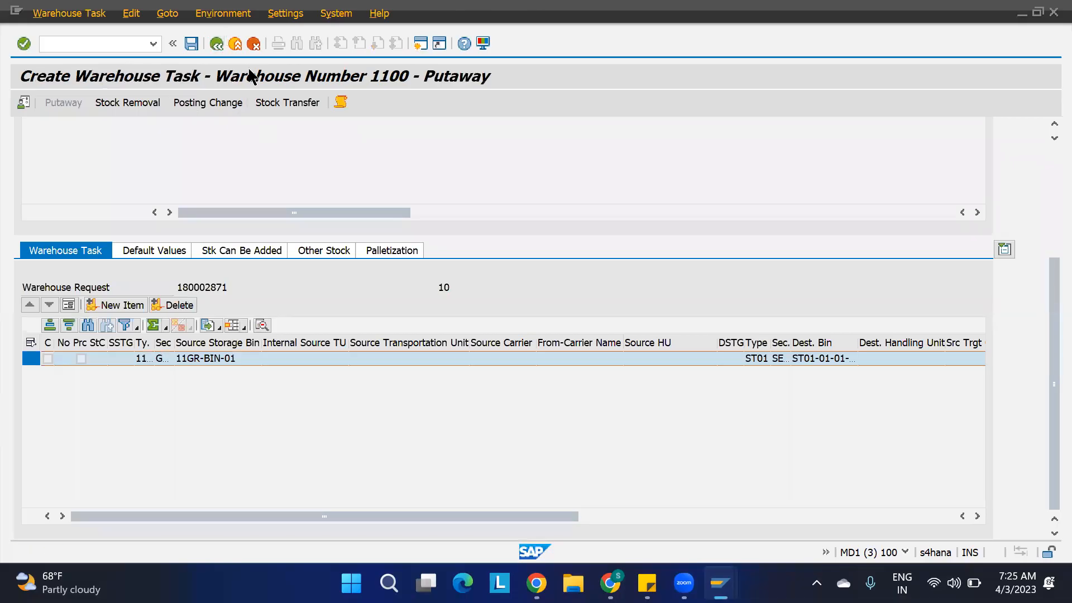
pyautogui.click(405, 325)
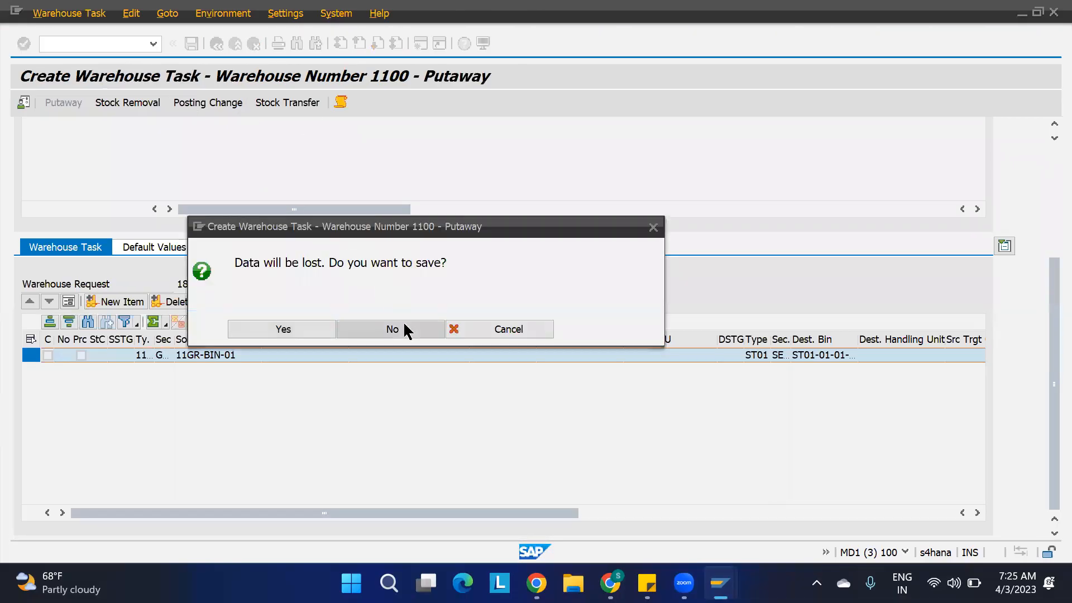
# Reapply storage bin type BT01 to all listed ST01 bins in the mass change, save, and close the log.
pyautogui.moveTo(721, 584)
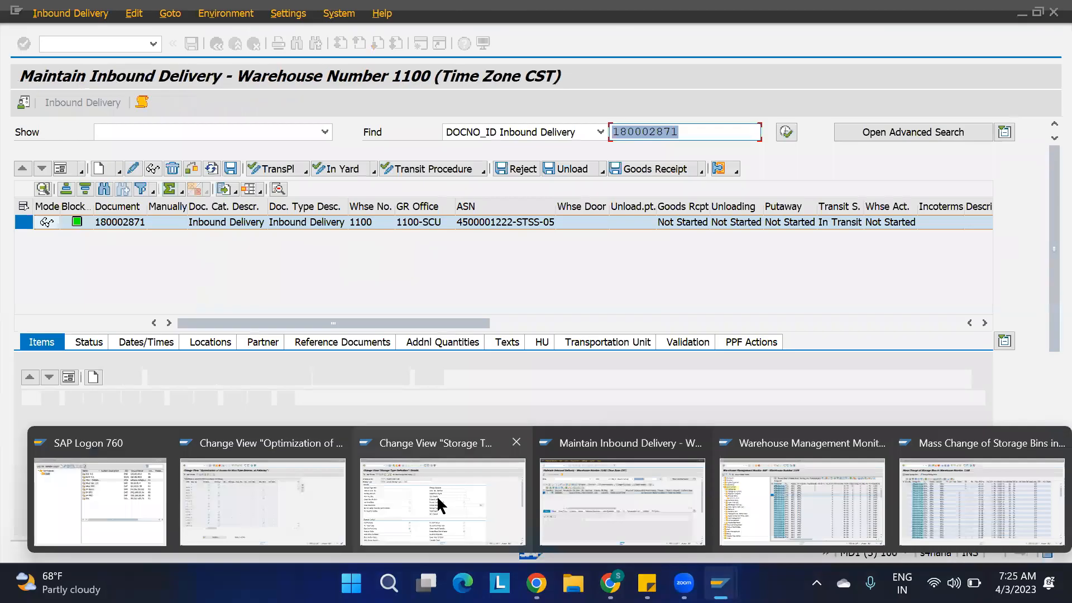
pyautogui.click(976, 502)
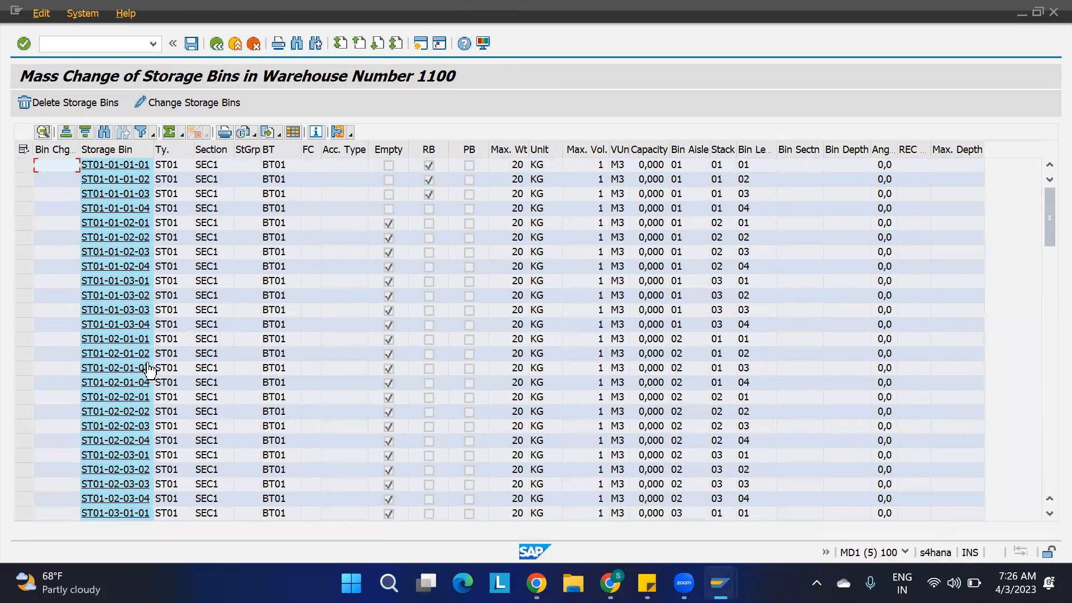
pyautogui.click(23, 150)
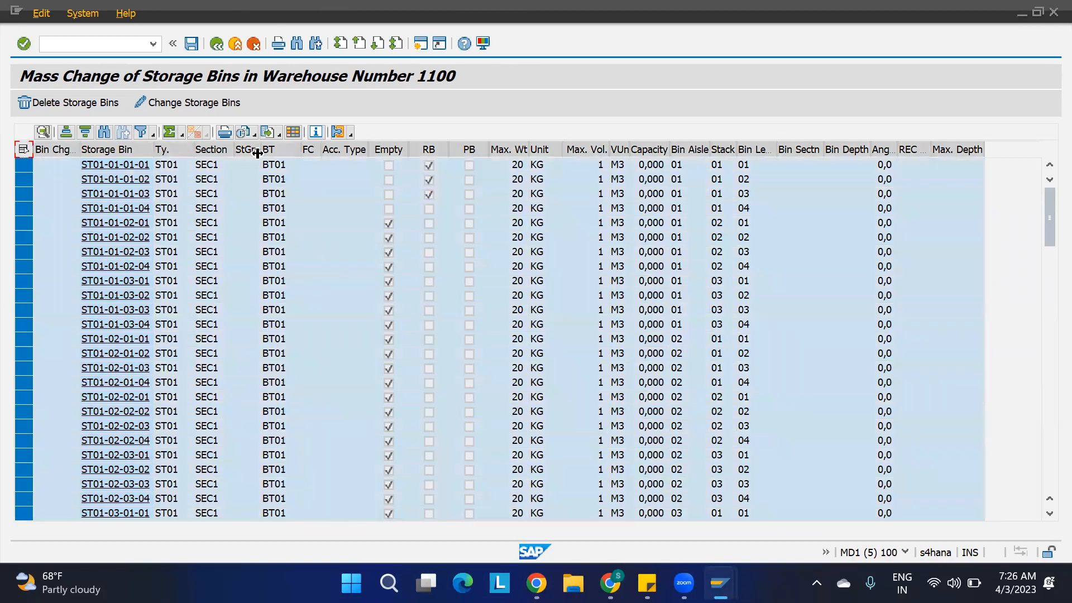
pyautogui.click(214, 102)
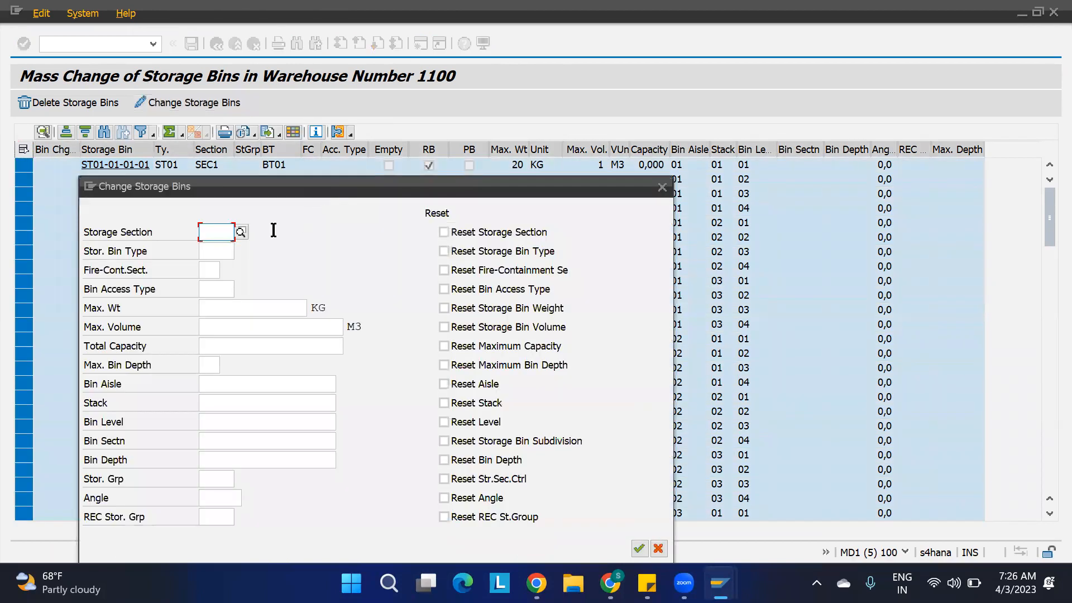
pyautogui.click(210, 247)
pyautogui.write('bt02')
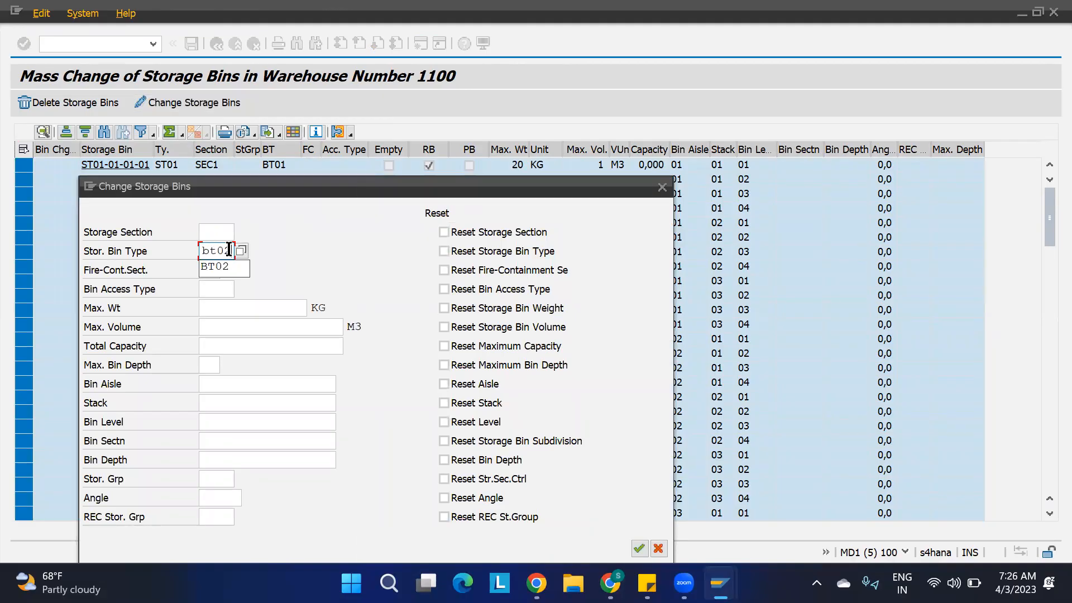
pyautogui.press('BackSpace')
pyautogui.write('1')
pyautogui.moveTo(610, 583)
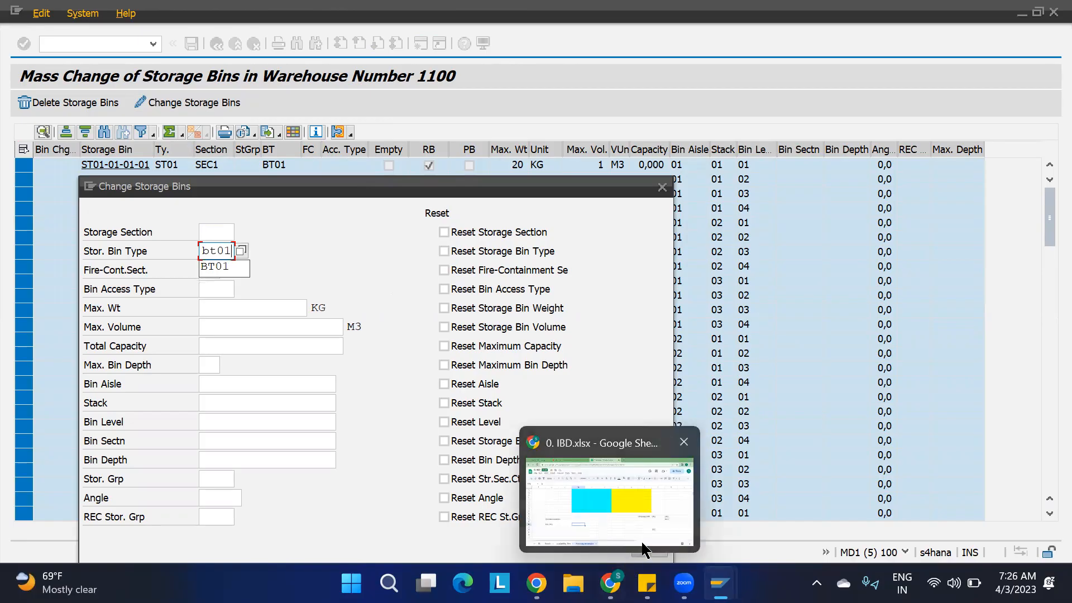
pyautogui.click(639, 548)
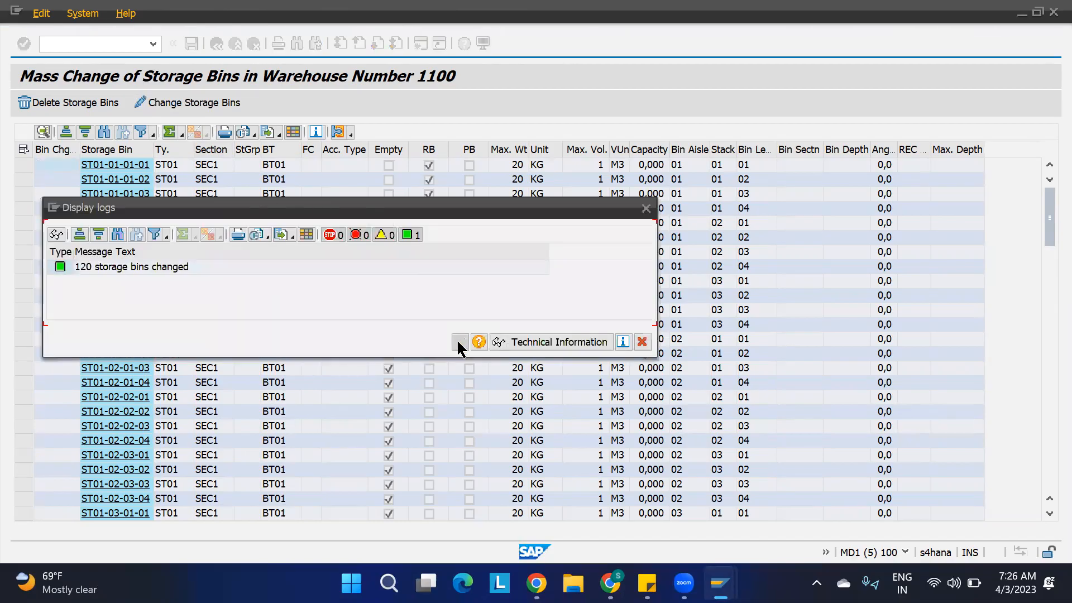
pyautogui.click(459, 341)
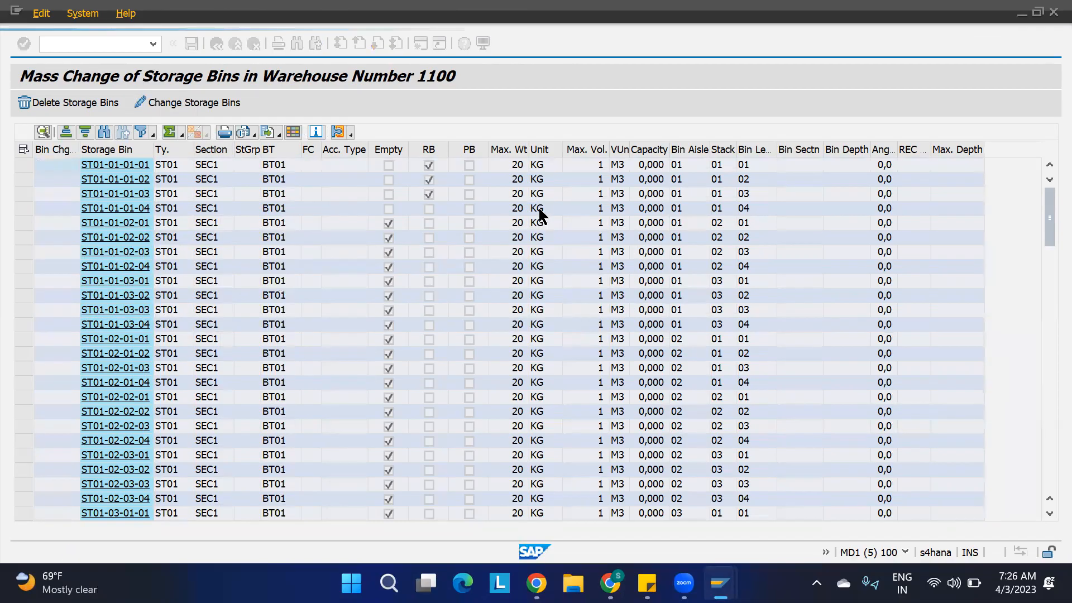
pyautogui.click(472, 113)
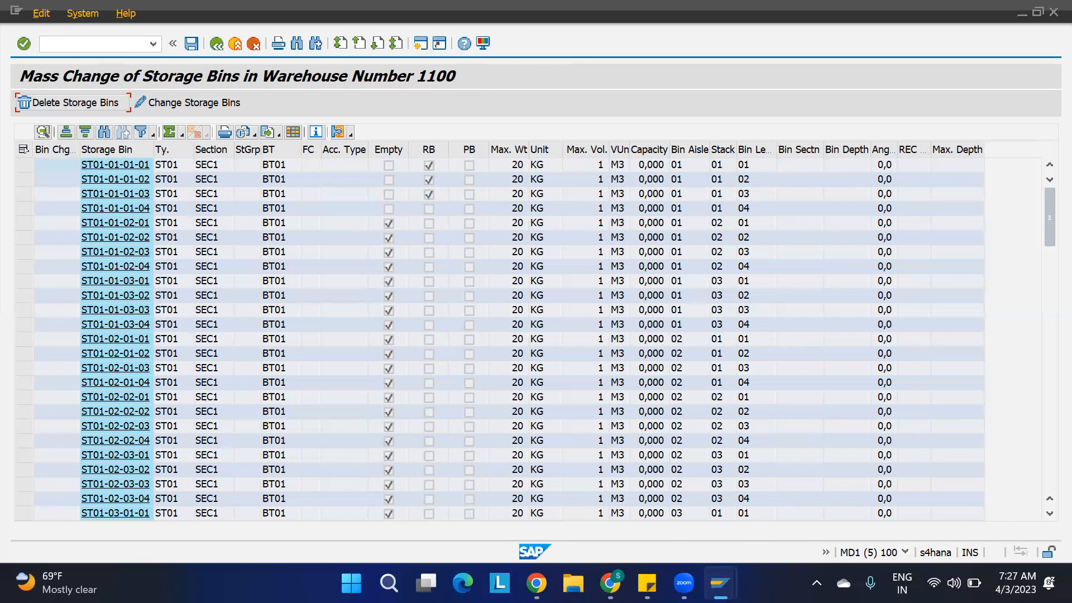
# Return to the implementation guide and reopen Specify Storage Type Search Sequence for Putaway to review its entries.
pyautogui.moveTo(720, 583)
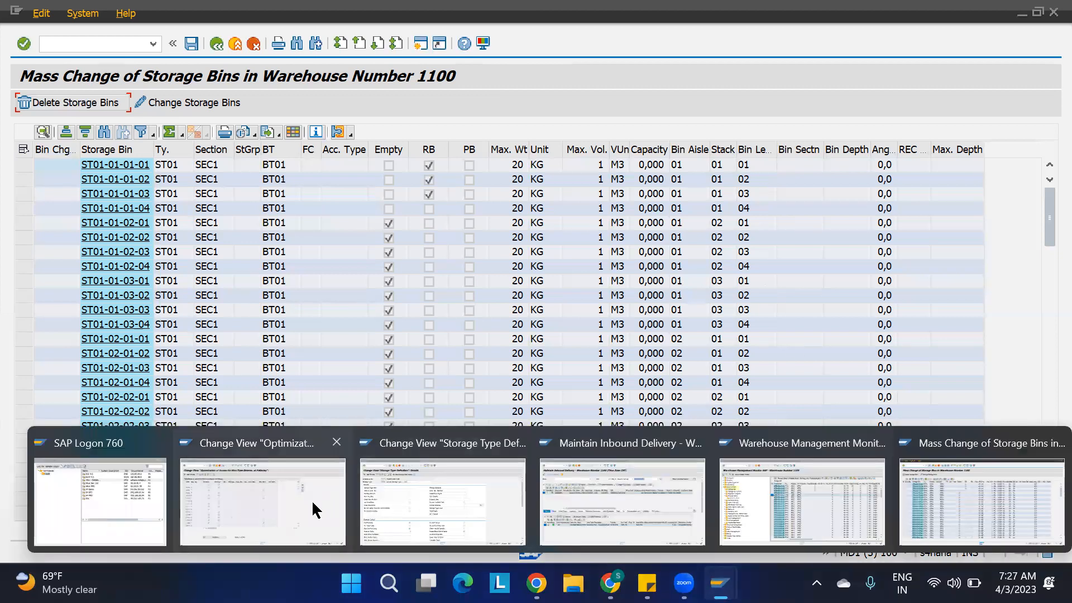
pyautogui.click(267, 475)
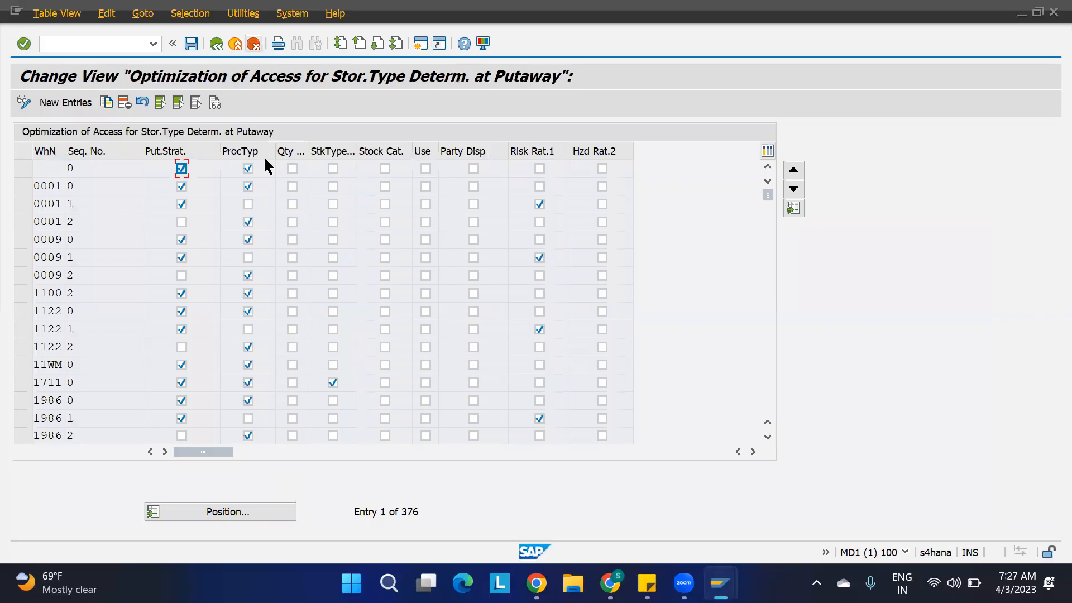
pyautogui.press('F3')
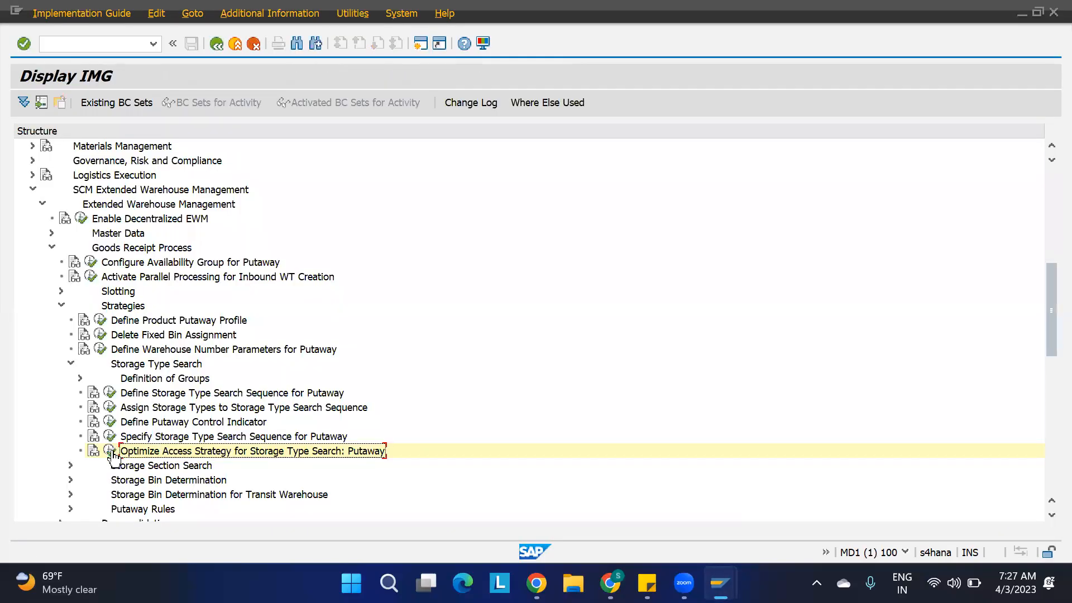
pyautogui.click(110, 436)
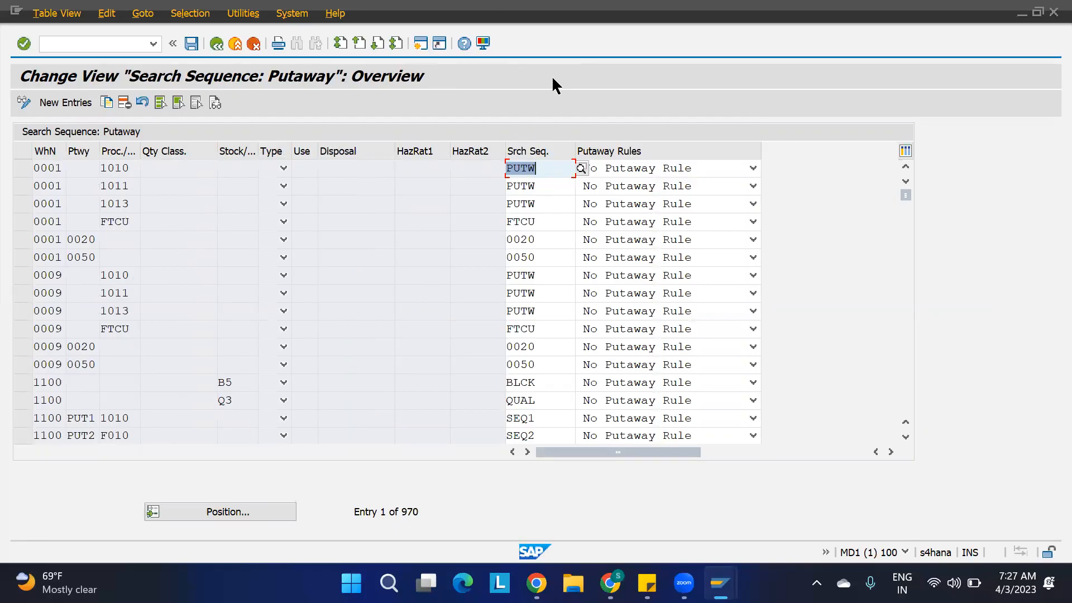
pyautogui.hotkey('alt', 'Tab')
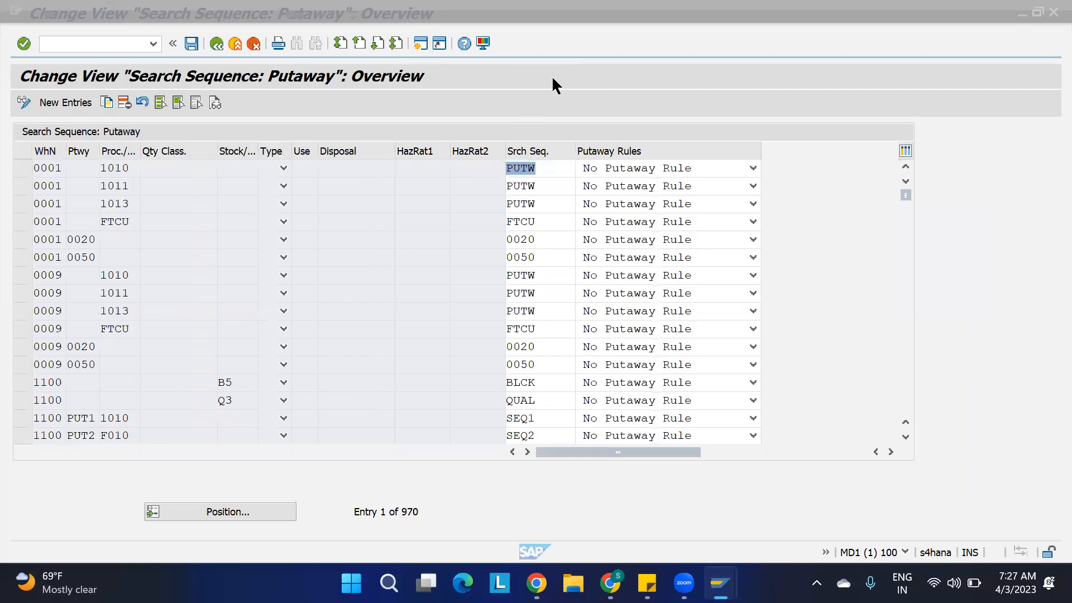